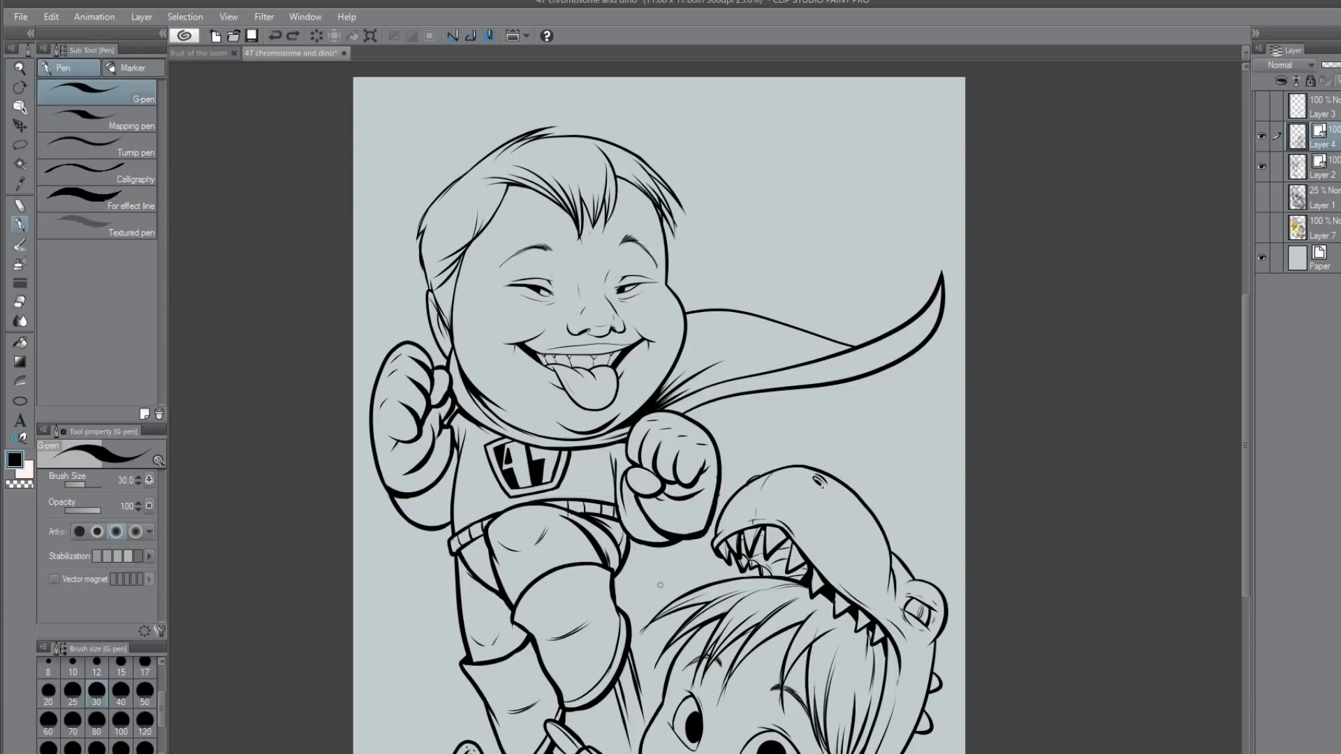
Step: Merge Layer 4 into Layer 2 and place the combined line art at the top of the layer stack as linework
{"action": "left_click_drag", "start_coordinate": [809, 611], "coordinate": [805, 558]}
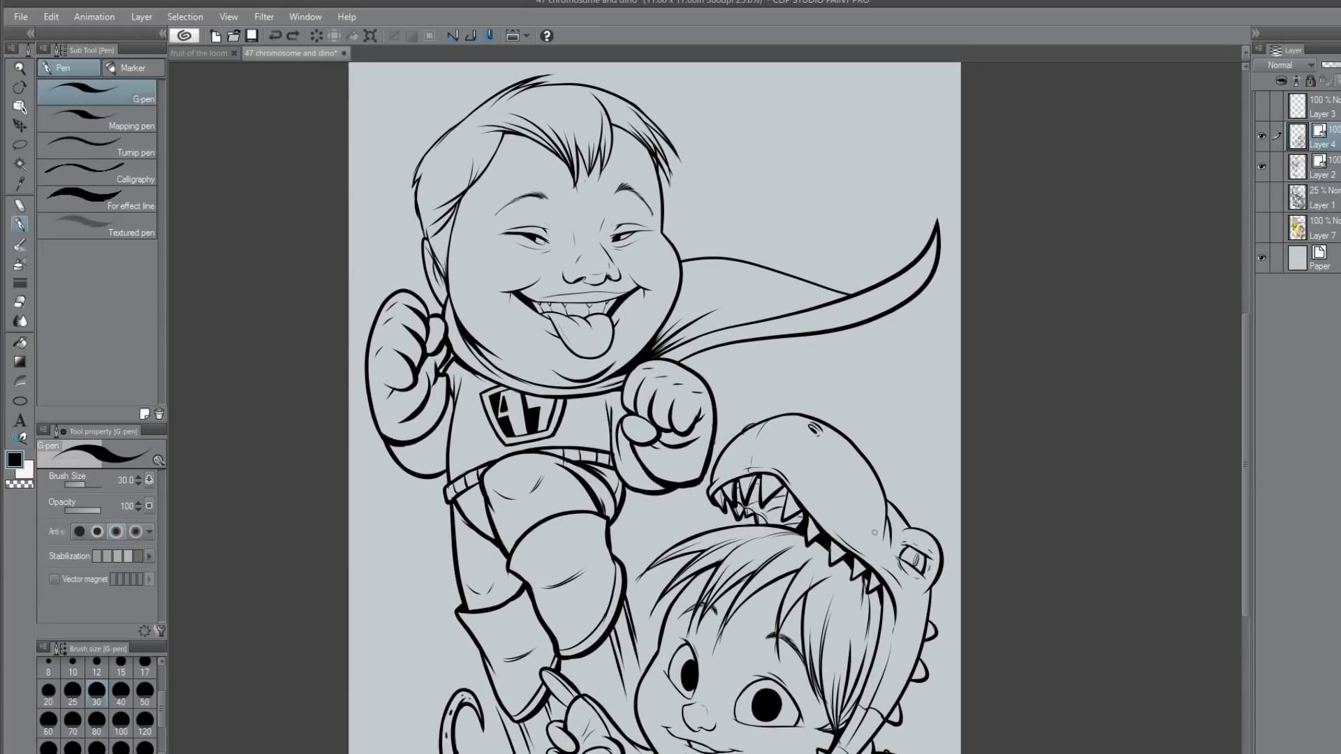
{"action": "left_click", "coordinate": [1264, 137]}
{"action": "left_click", "coordinate": [1262, 166]}
{"action": "left_click", "coordinate": [1261, 166]}
{"action": "key", "text": "ctrl+e"}
{"action": "left_click", "coordinate": [1262, 135]}
{"action": "left_click", "coordinate": [1262, 135]}
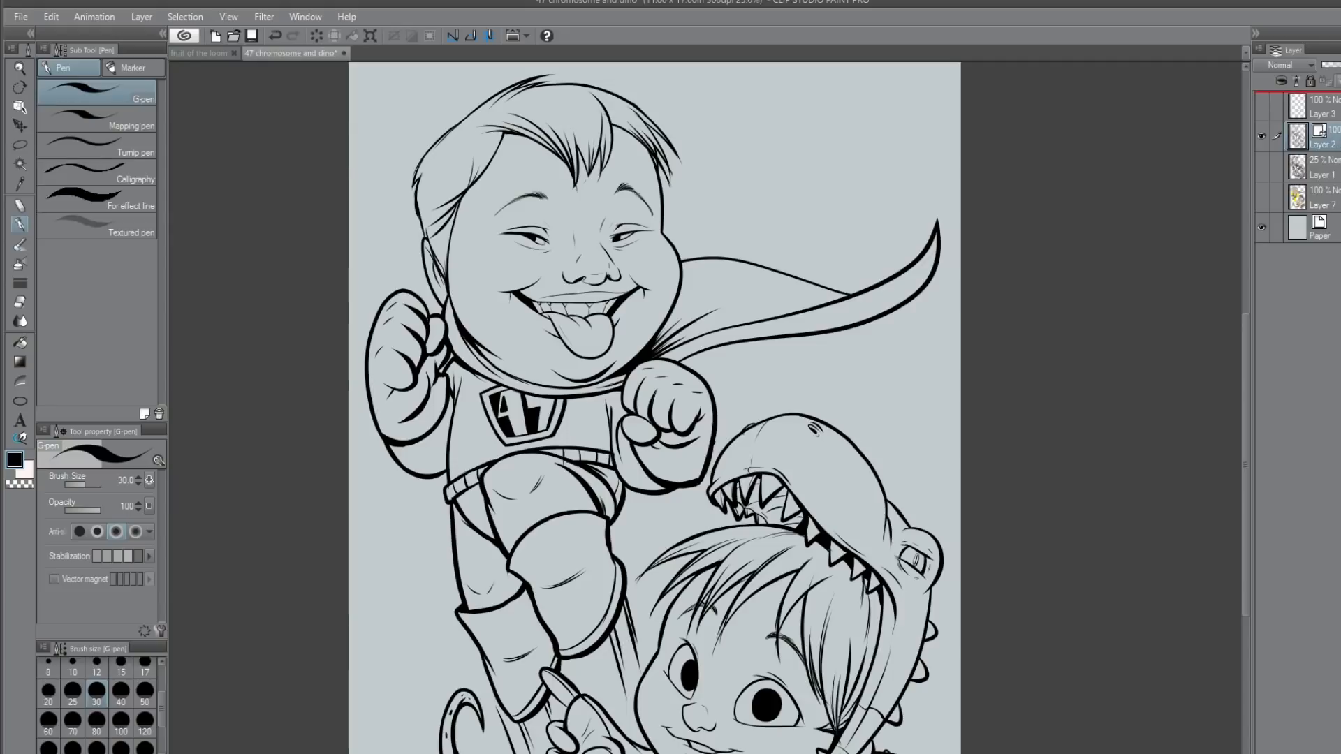
{"action": "left_click_drag", "start_coordinate": [1335, 136], "coordinate": [1334, 99]}
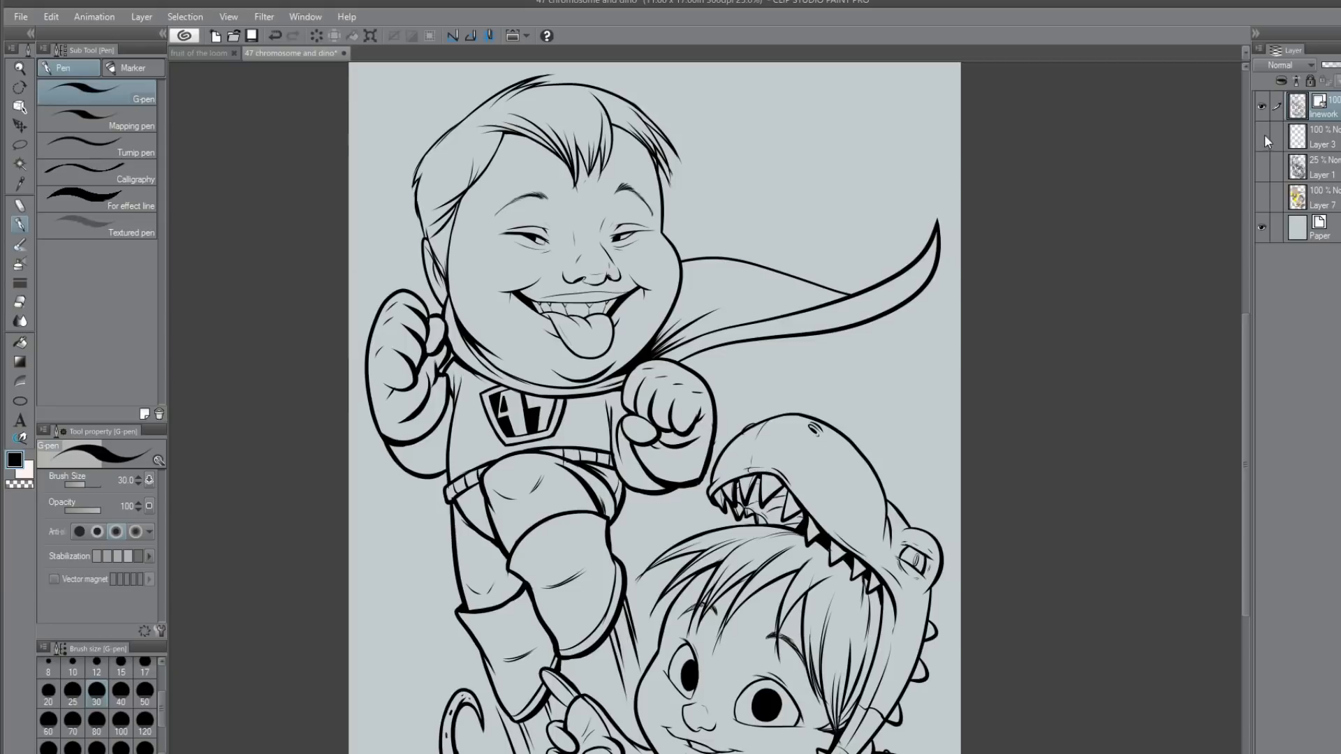
Step: Add a new raster layer above Layer 3 and name it blue suit
{"action": "left_click", "coordinate": [1297, 137]}
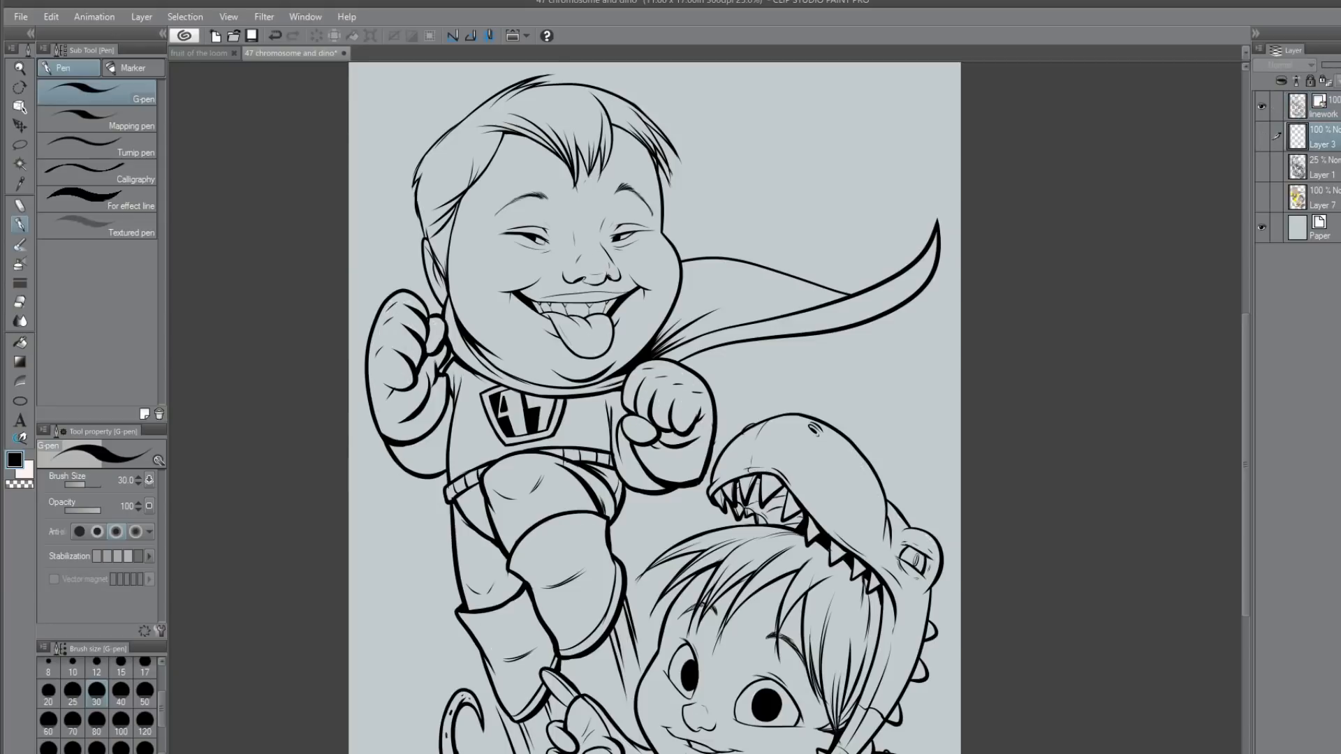
{"action": "key", "text": "ctrl+shift+n"}
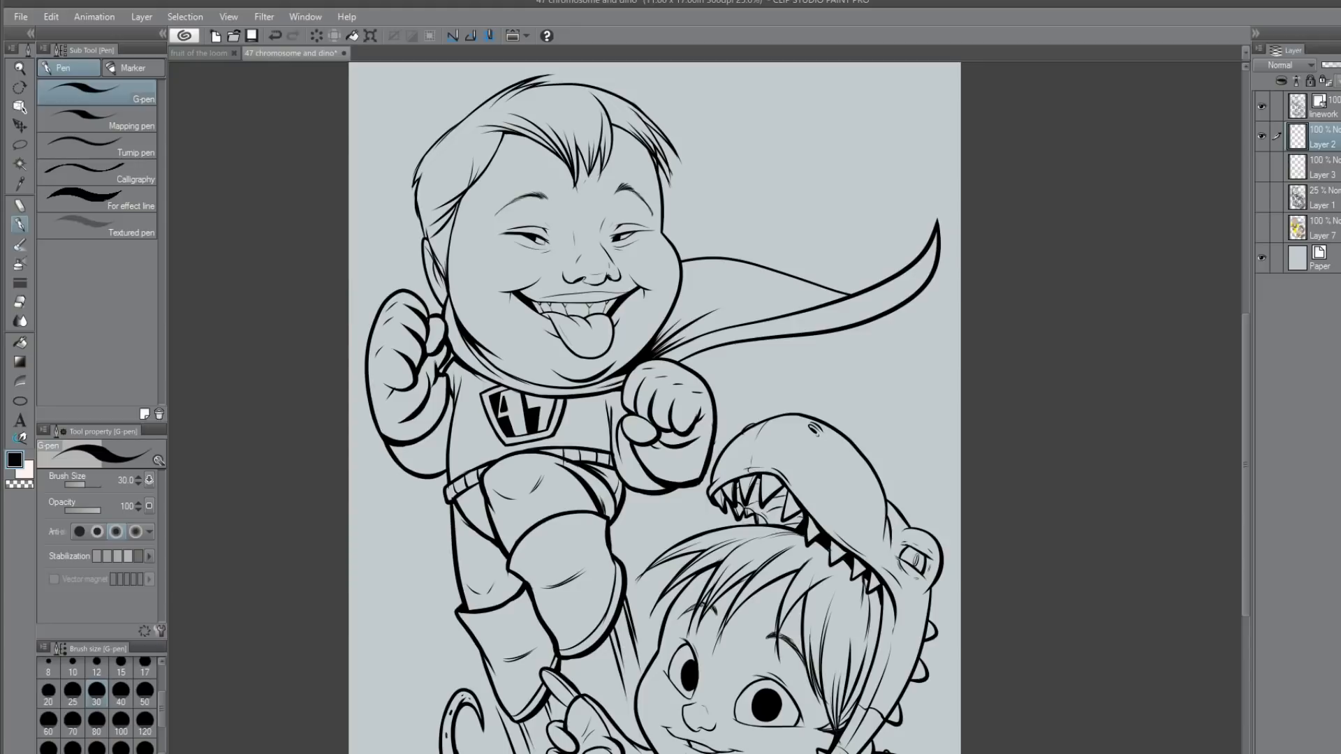
{"action": "double_click", "coordinate": [1323, 145]}
{"action": "type", "text": "slue suit"}
{"action": "key", "text": "Return"}
{"action": "left_click", "coordinate": [1331, 166]}
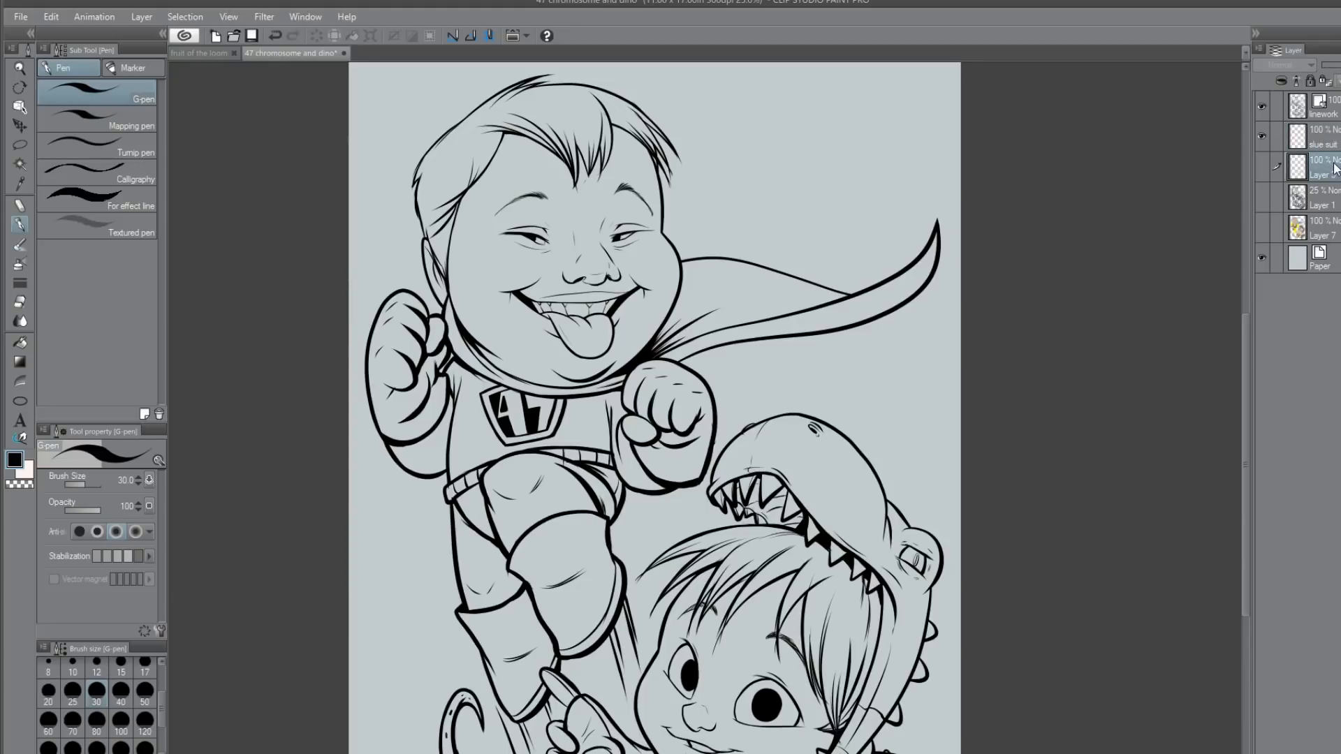
{"action": "left_click", "coordinate": [1331, 144]}
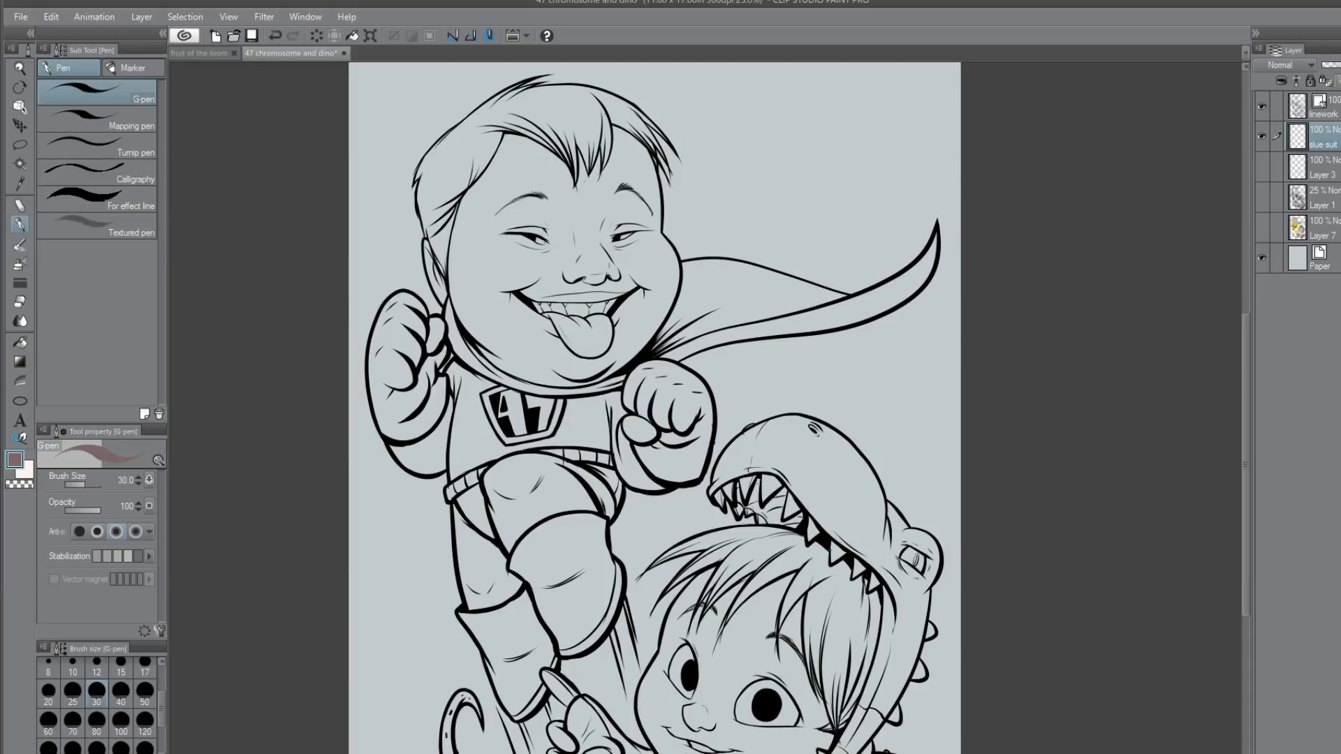
Step: Pick a light violet-blue drawing colour and set the G-pen's brush size to 100
{"action": "mouse_move", "coordinate": [474, 753]}
{"action": "left_mouse_down"}
{"action": "mouse_move", "coordinate": [473, 742]}
{"action": "mouse_move", "coordinate": [473, 753]}
{"action": "left_mouse_up"}
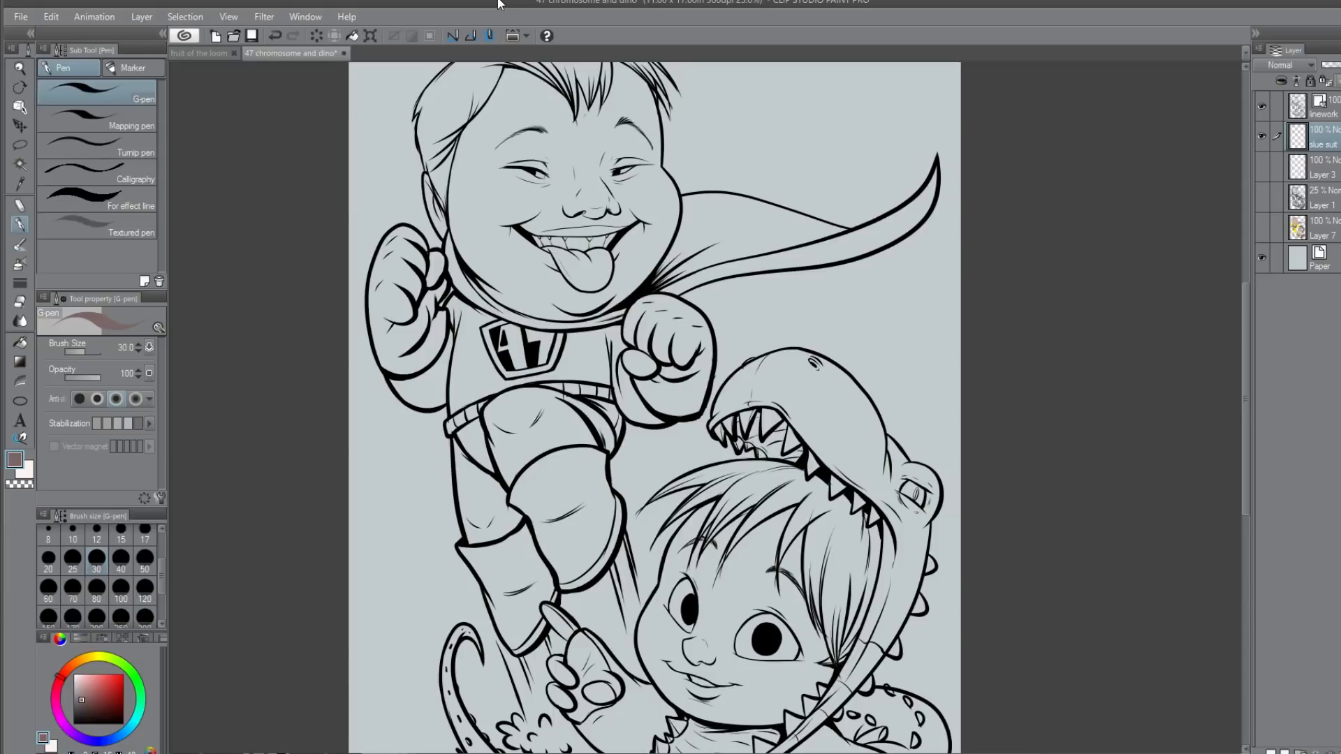
{"action": "mouse_move", "coordinate": [77, 740]}
{"action": "left_mouse_down"}
{"action": "mouse_move", "coordinate": [96, 745]}
{"action": "mouse_move", "coordinate": [94, 690]}
{"action": "mouse_move", "coordinate": [106, 711]}
{"action": "mouse_move", "coordinate": [94, 680]}
{"action": "left_mouse_up"}
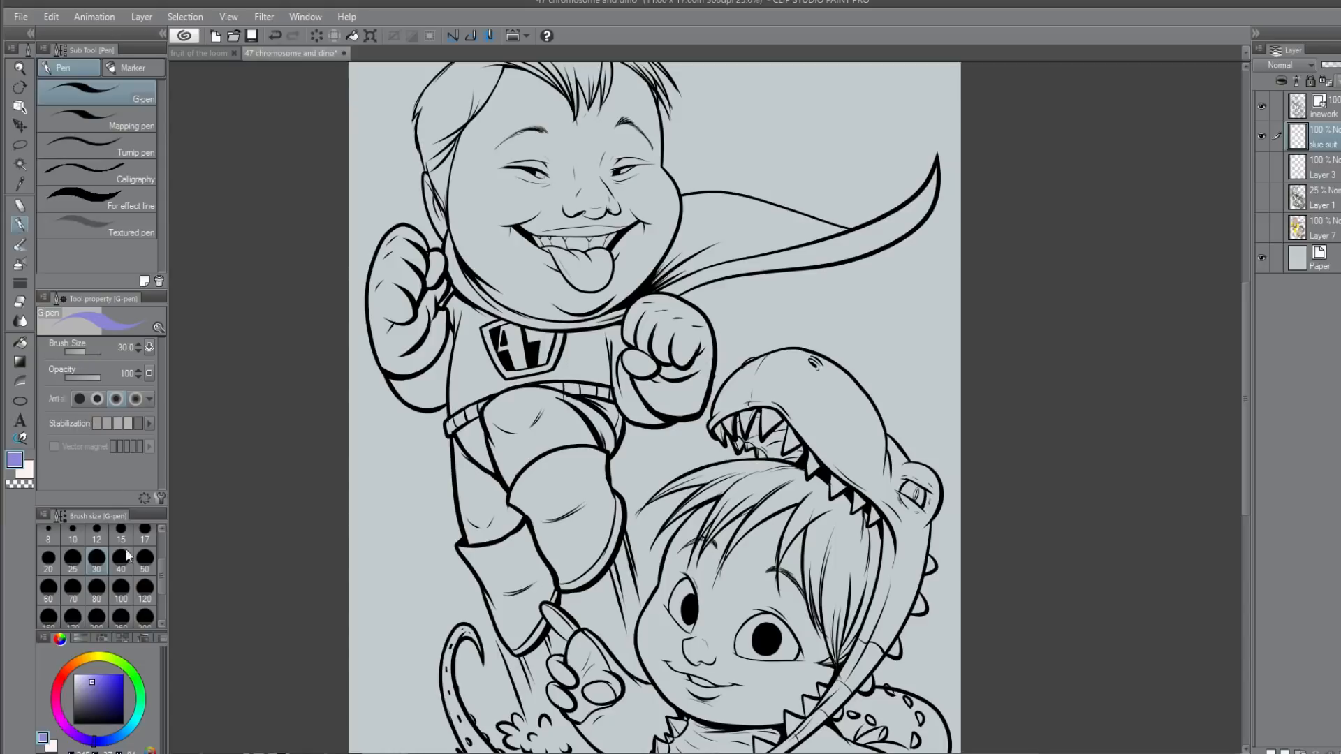
{"action": "left_click", "coordinate": [122, 590]}
Step: Try painting the superhero's shirt and sleeve freehand with the G-pen, and undo it
{"action": "mouse_move", "coordinate": [462, 325]}
{"action": "left_mouse_down"}
{"action": "mouse_move", "coordinate": [458, 364]}
{"action": "mouse_move", "coordinate": [454, 292]}
{"action": "mouse_move", "coordinate": [433, 374]}
{"action": "mouse_move", "coordinate": [397, 385]}
{"action": "mouse_move", "coordinate": [412, 374]}
{"action": "mouse_move", "coordinate": [440, 400]}
{"action": "mouse_move", "coordinate": [477, 329]}
{"action": "mouse_move", "coordinate": [470, 380]}
{"action": "mouse_move", "coordinate": [505, 370]}
{"action": "mouse_move", "coordinate": [500, 388]}
{"action": "mouse_move", "coordinate": [569, 379]}
{"action": "mouse_move", "coordinate": [618, 353]}
{"action": "left_mouse_up"}
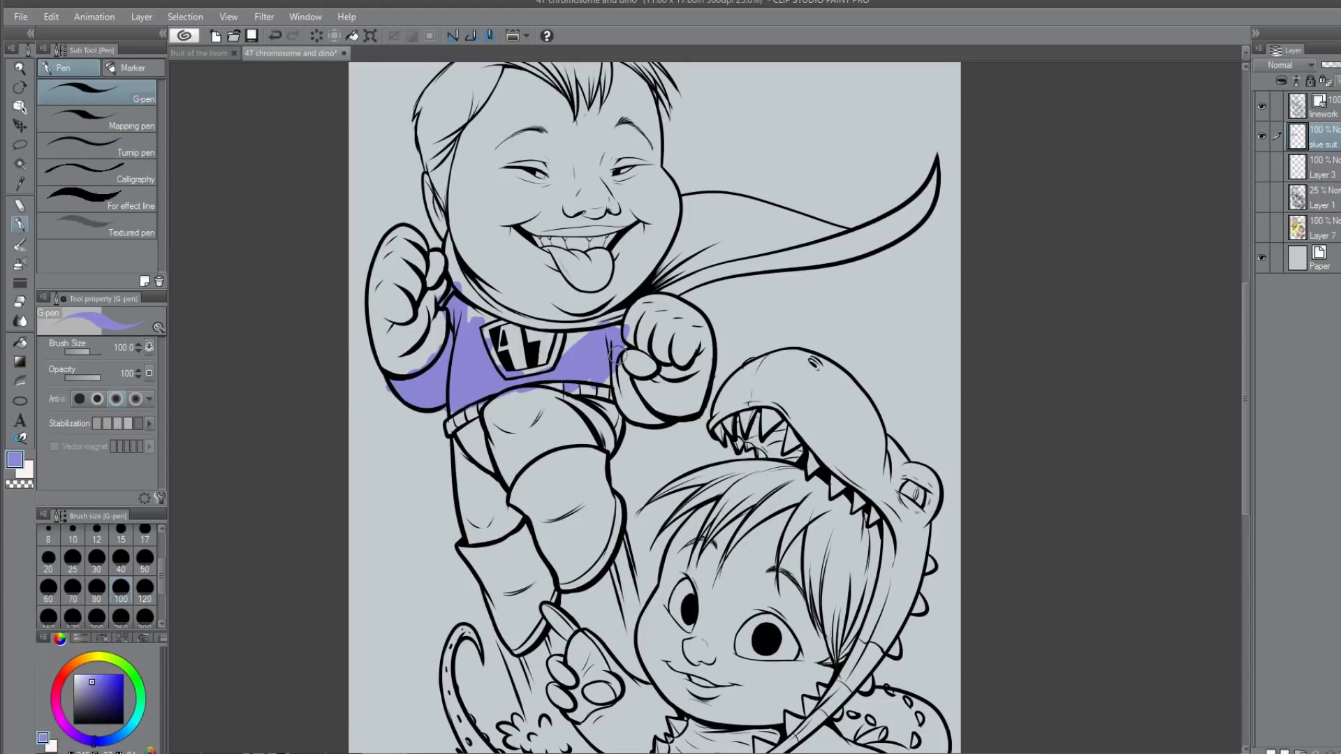
{"action": "key", "text": "ctrl+z"}
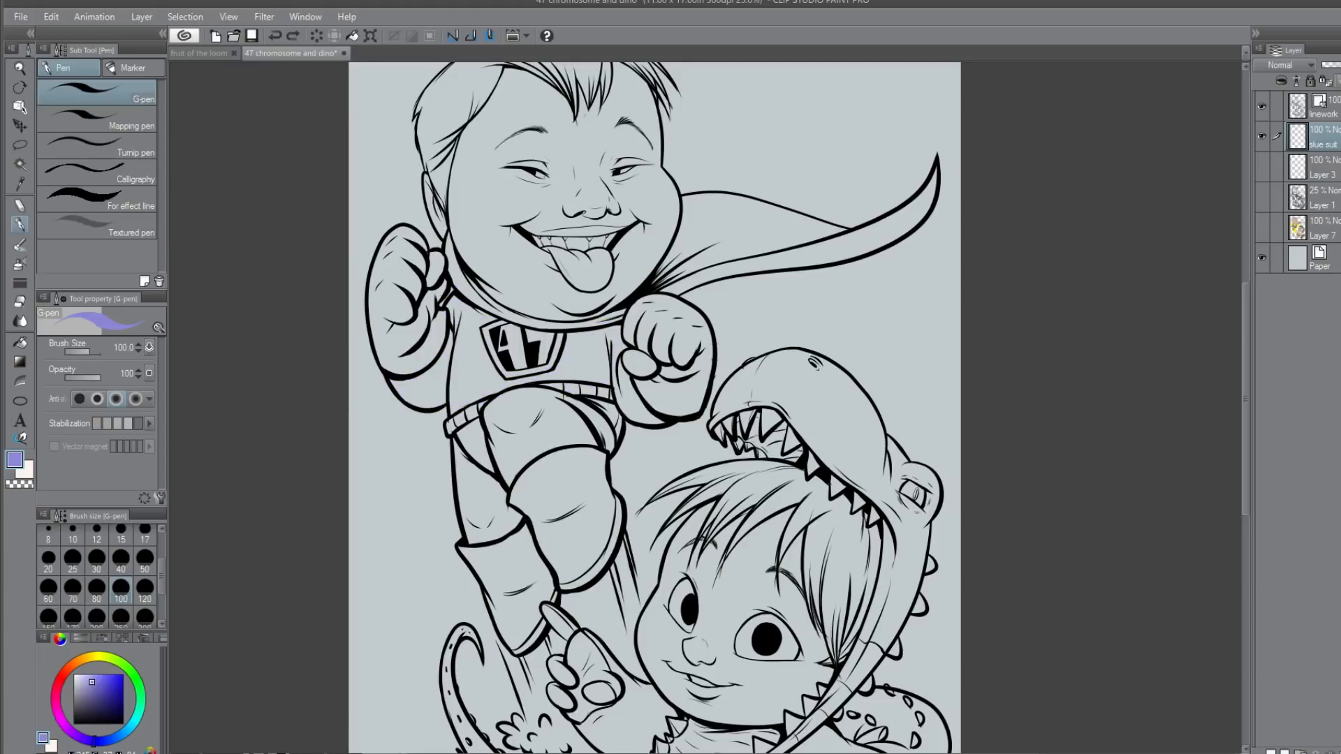
Step: Auto-select the shirt, sleeve and leg areas of the superhero's suit from the linework layer
{"action": "left_click", "coordinate": [1323, 108]}
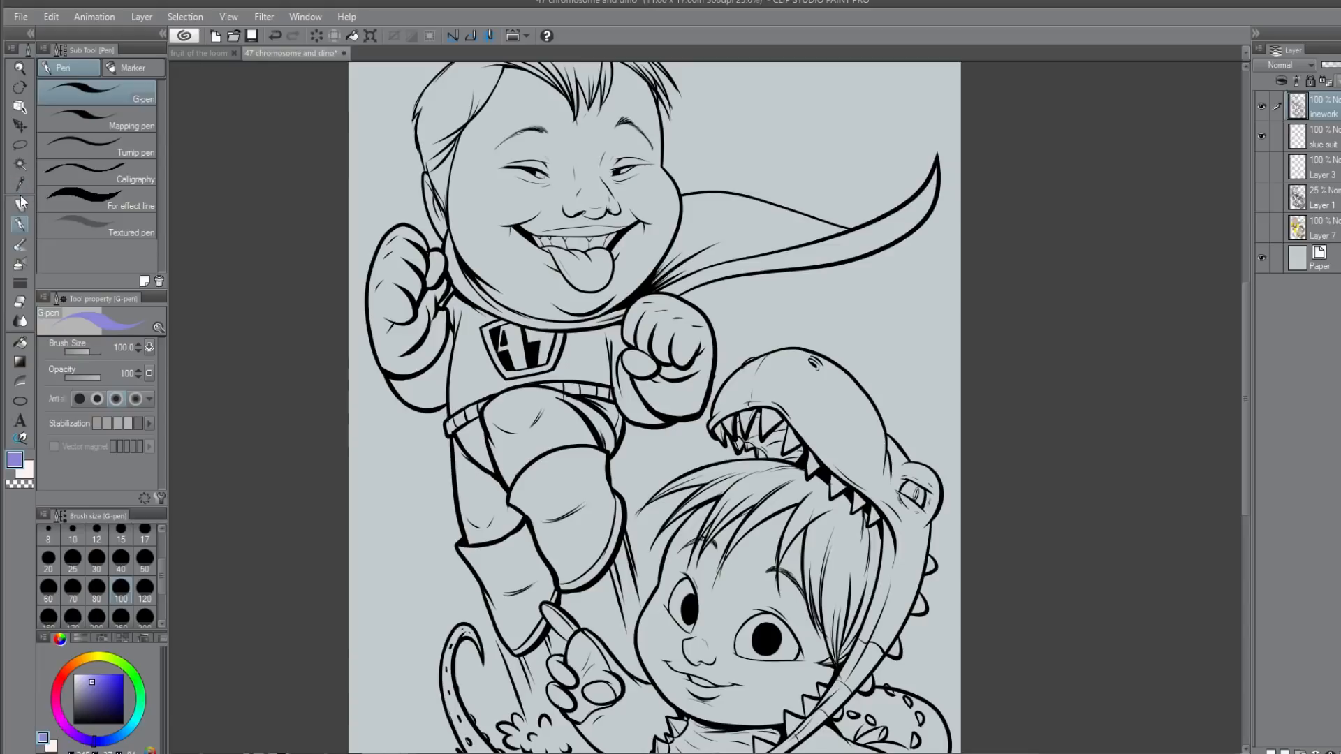
{"action": "left_click", "coordinate": [22, 163]}
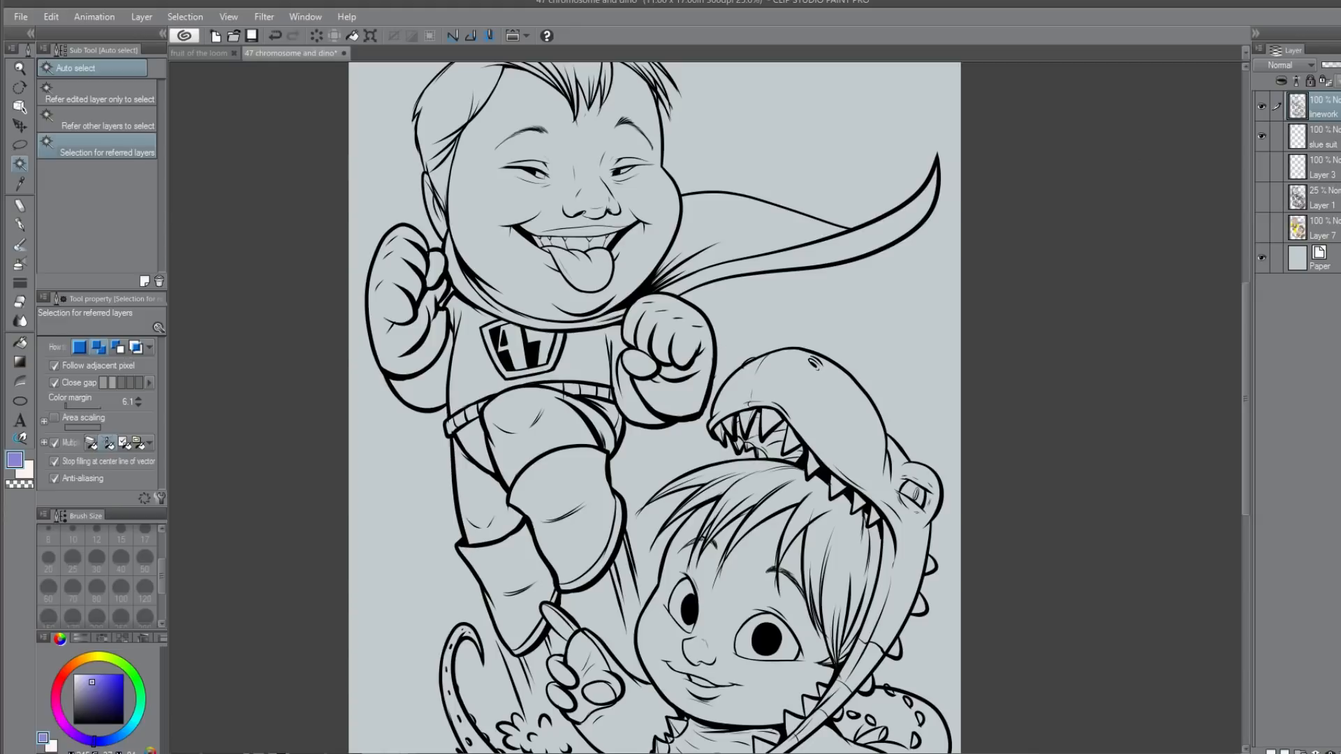
{"action": "left_click", "coordinate": [474, 378]}
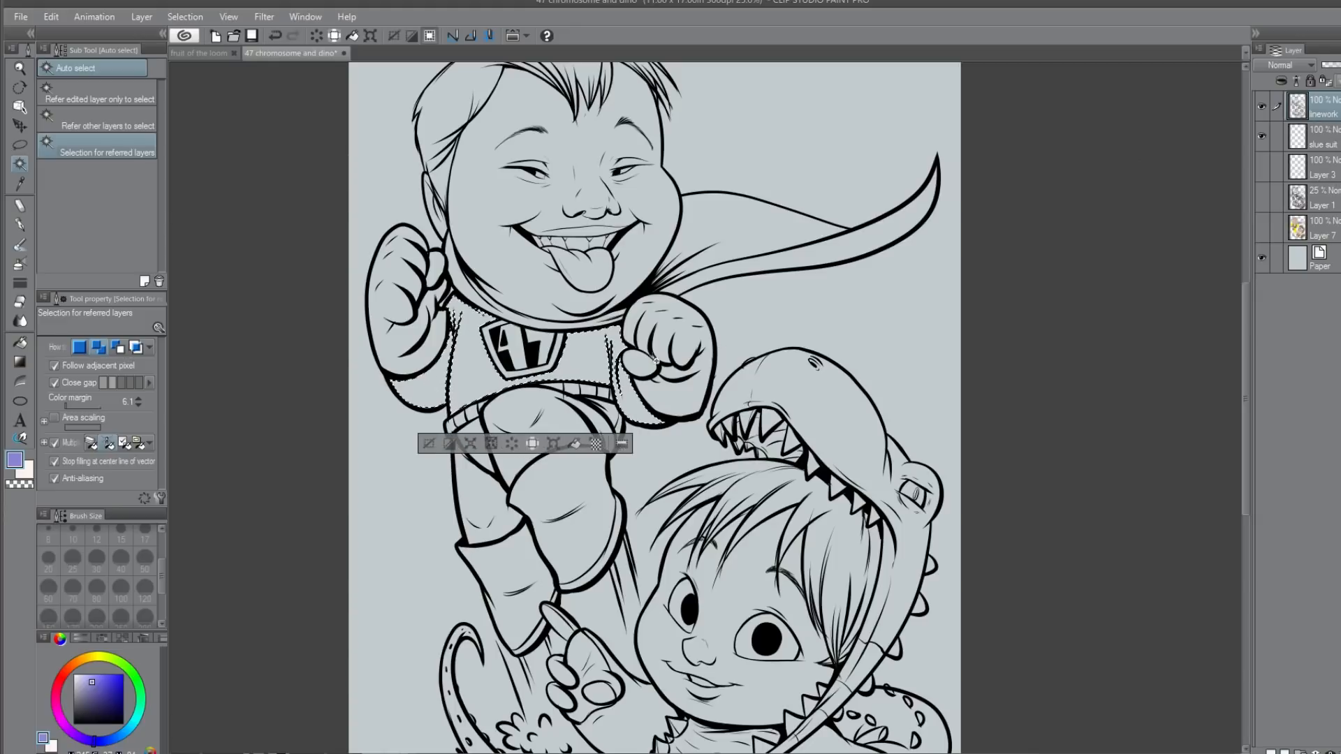
{"action": "left_click", "coordinate": [569, 422]}
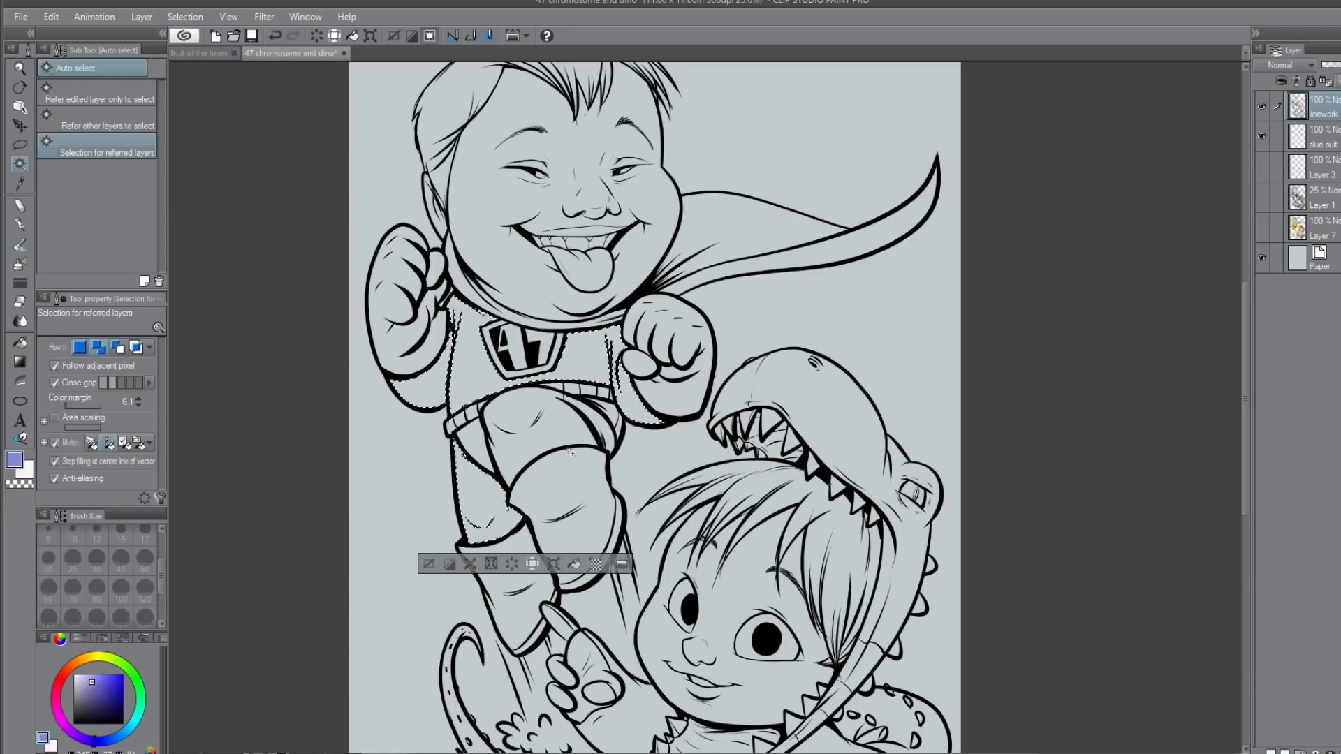
{"action": "scroll", "coordinate": [569, 423], "scroll_direction": "down", "scroll_amount": 1}
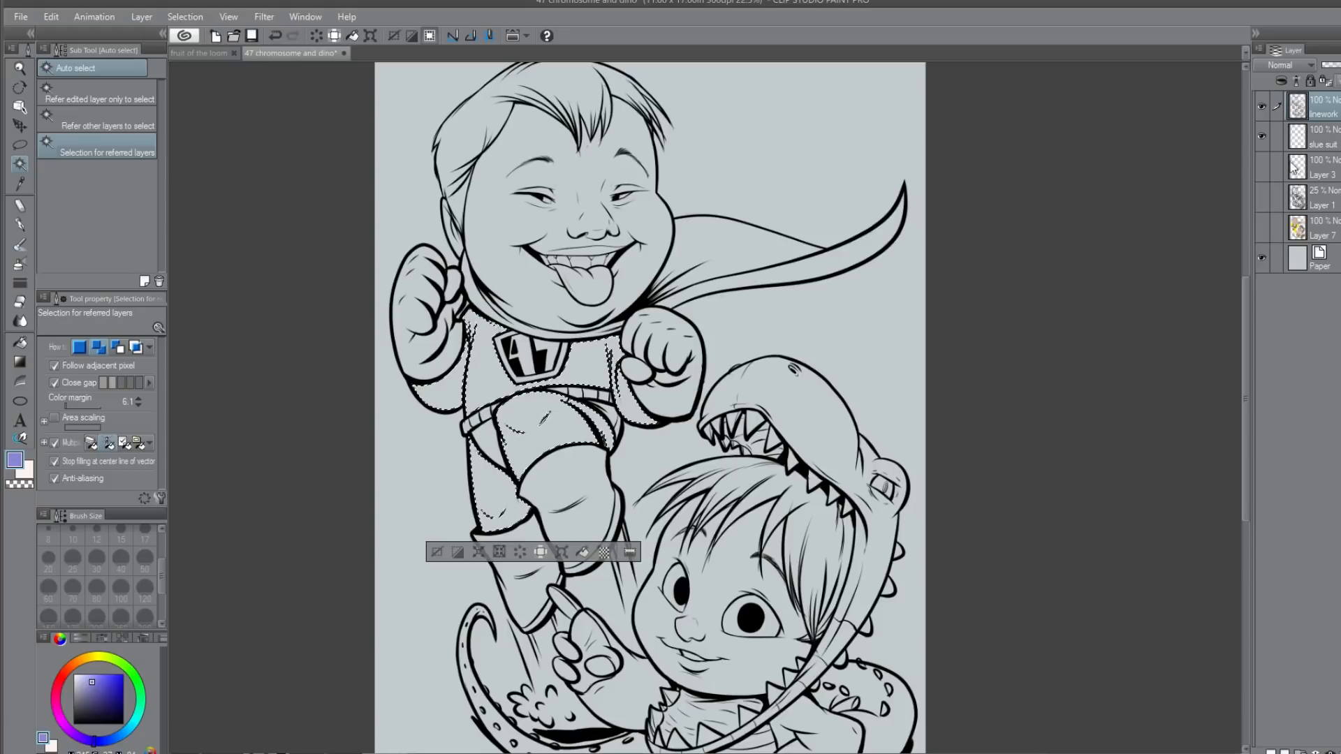
Step: Fill the selected suit areas with light violet-blue on the blue suit layer and clear the selection
{"action": "left_click", "coordinate": [1293, 143], "text": "ctrl"}
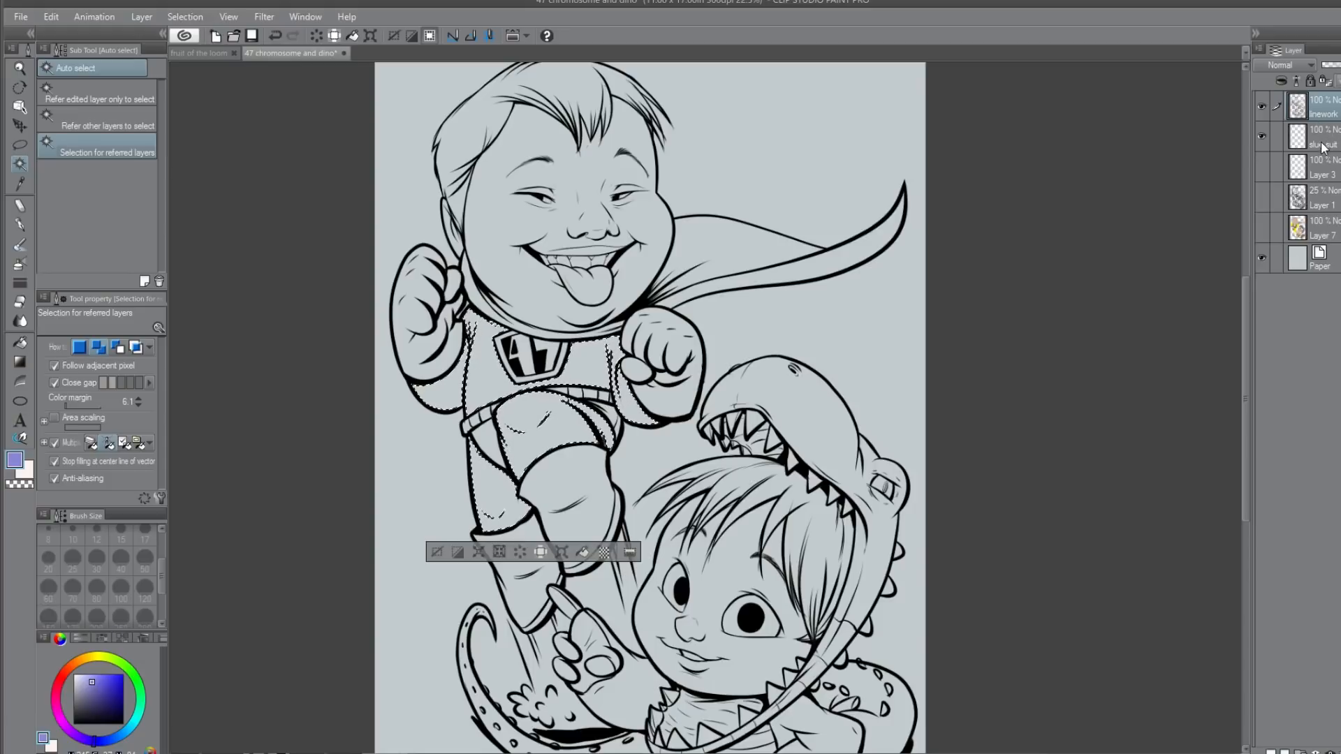
{"action": "left_click", "coordinate": [187, 18]}
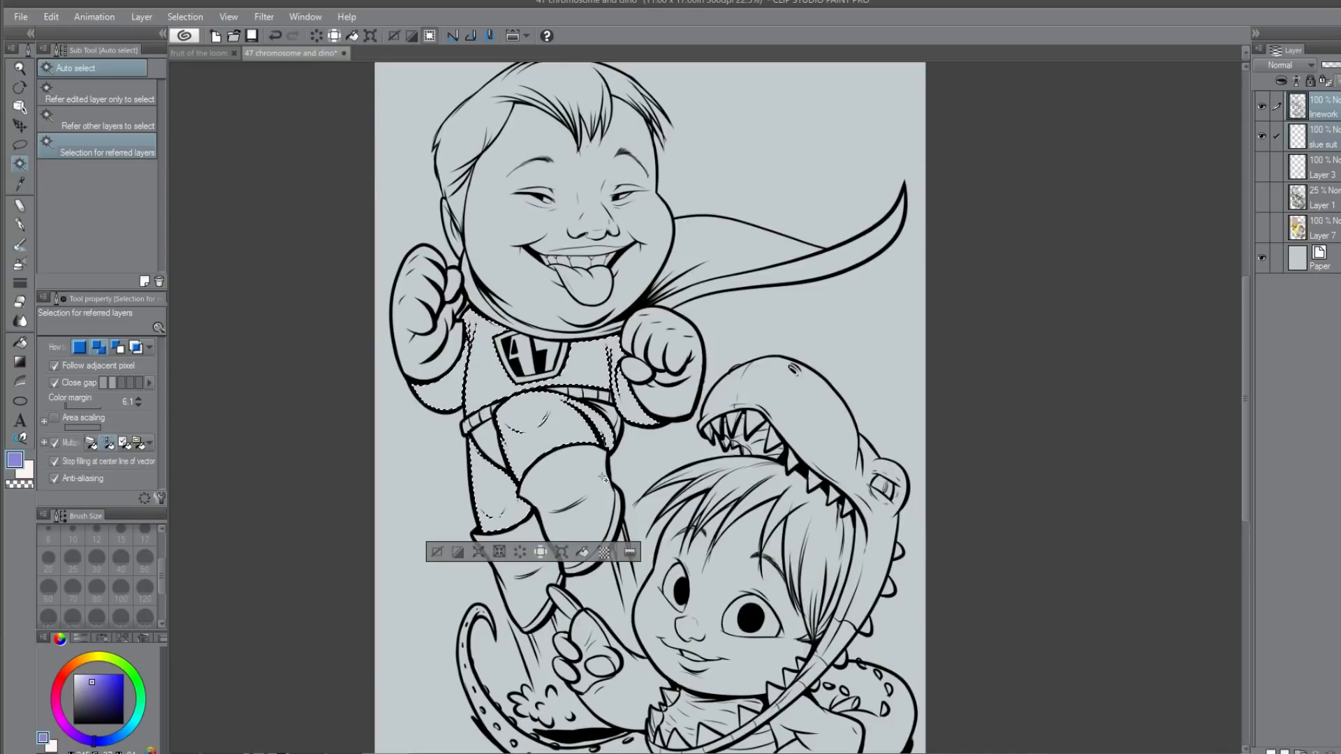
{"action": "left_click", "coordinate": [1334, 143]}
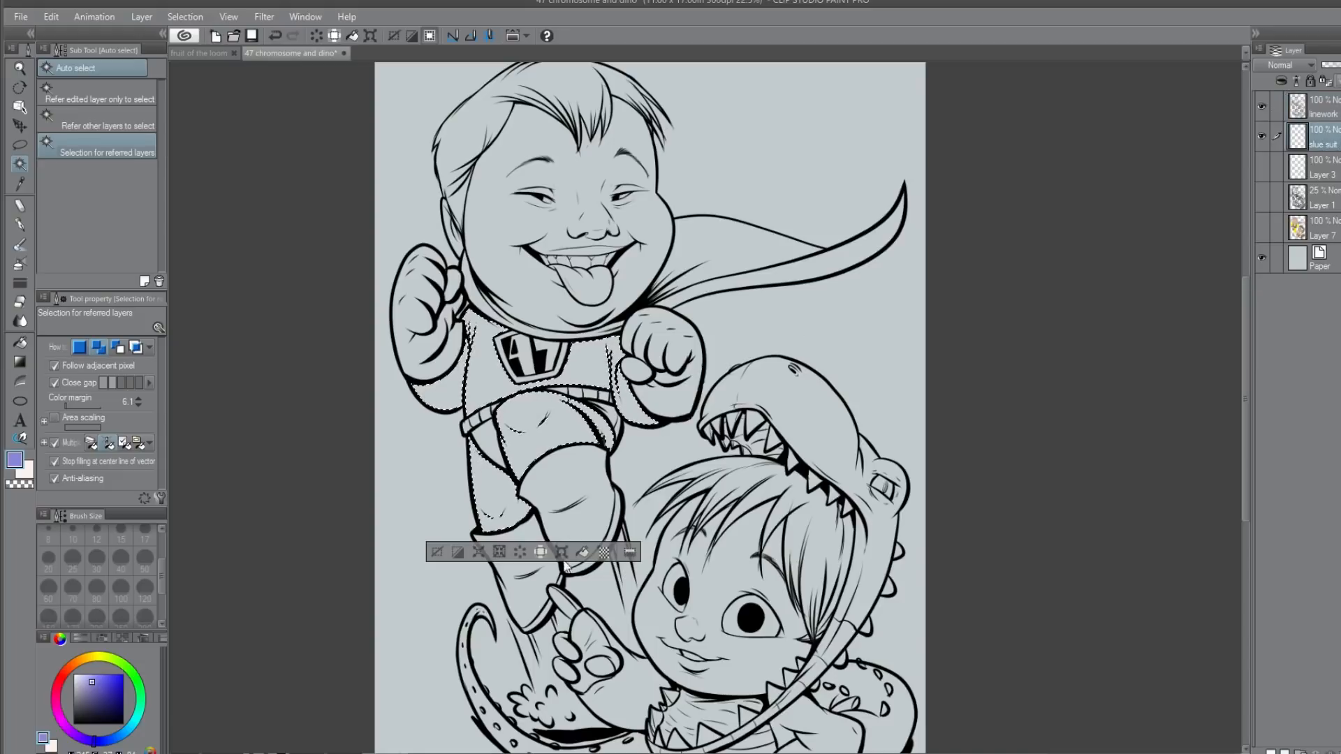
{"action": "left_click", "coordinate": [584, 551]}
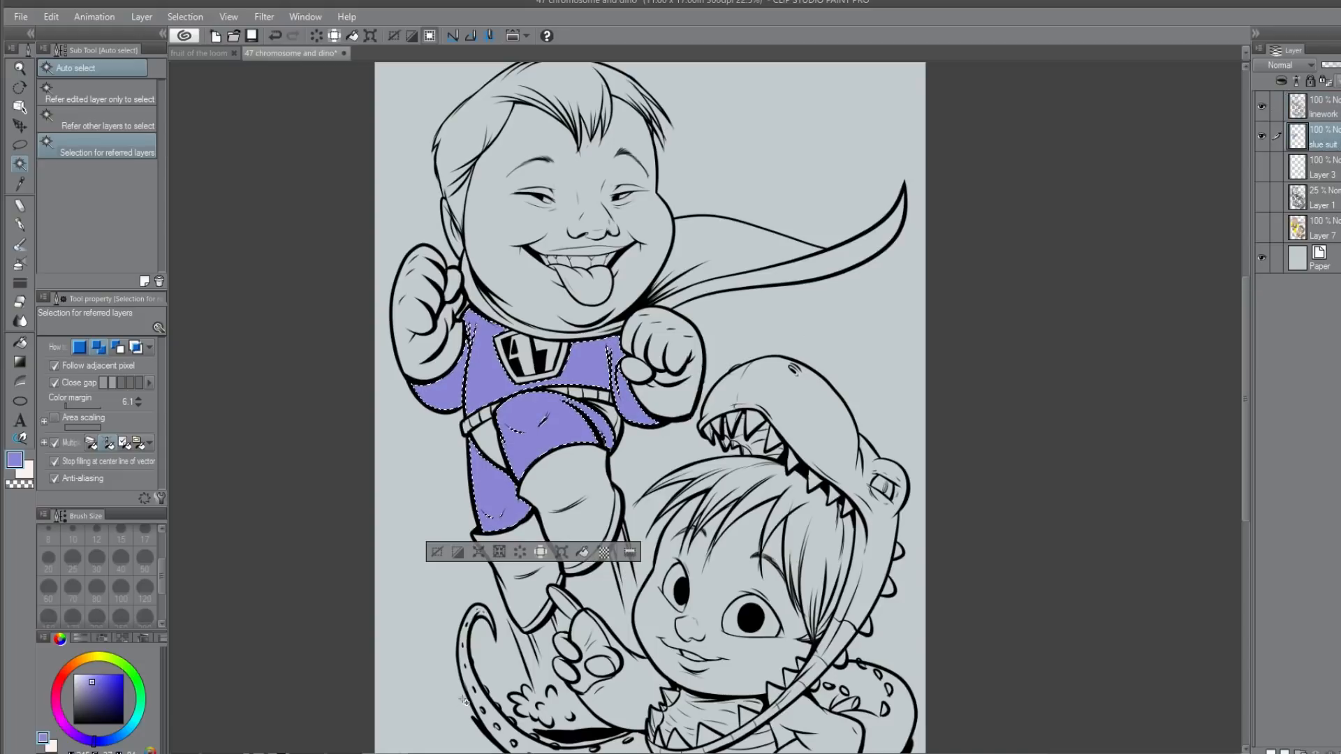
{"action": "left_click", "coordinate": [438, 552]}
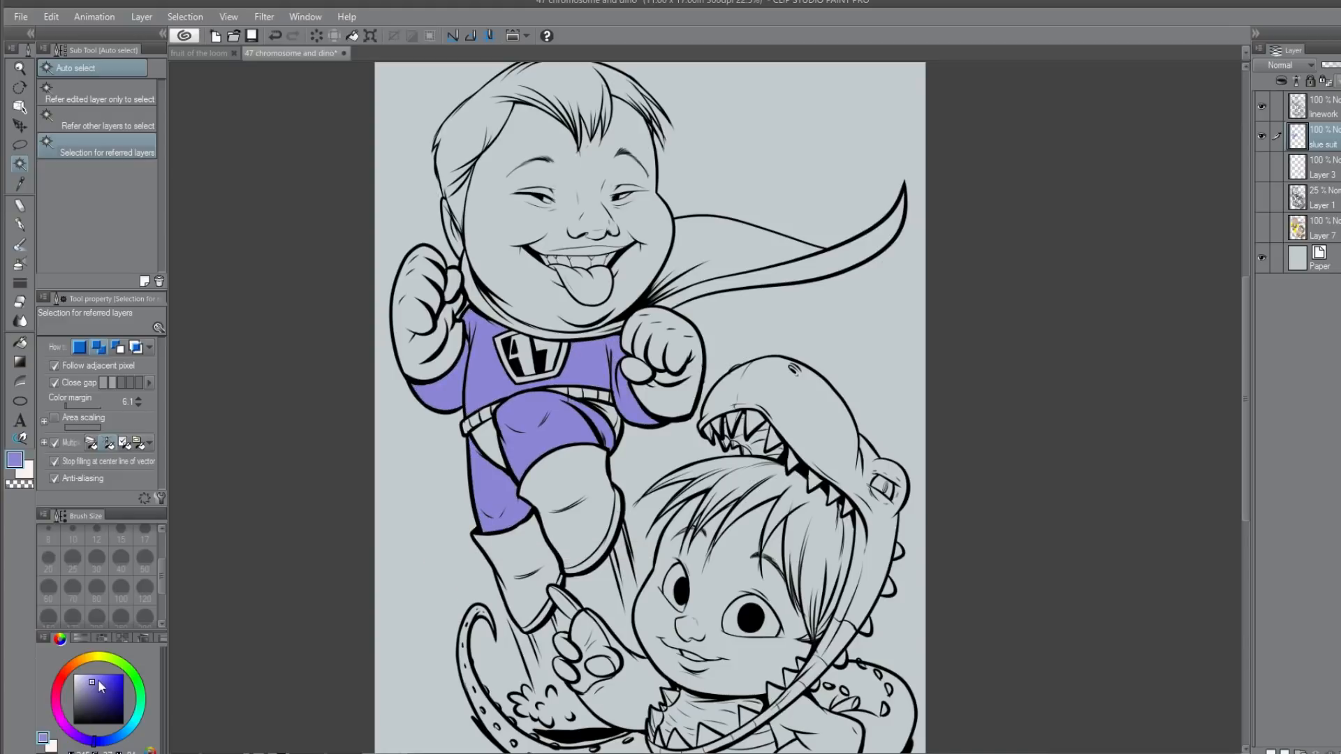
Step: Refill the superhero's shirt, sleeves and legs with a more saturated violet-blue
{"action": "left_click_drag", "start_coordinate": [92, 683], "coordinate": [100, 683]}
{"action": "left_click", "coordinate": [20, 342]}
{"action": "left_click", "coordinate": [503, 376]}
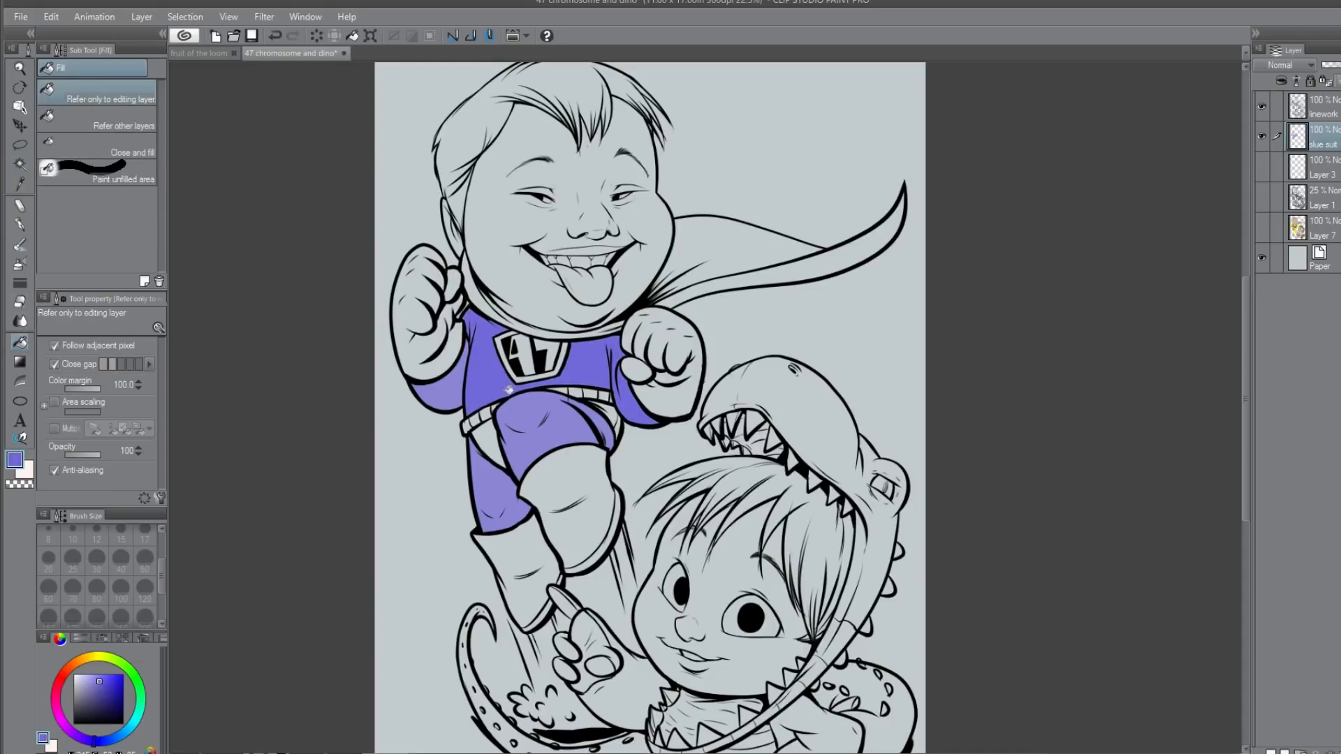
{"action": "left_click", "coordinate": [456, 386]}
{"action": "left_click", "coordinate": [577, 428]}
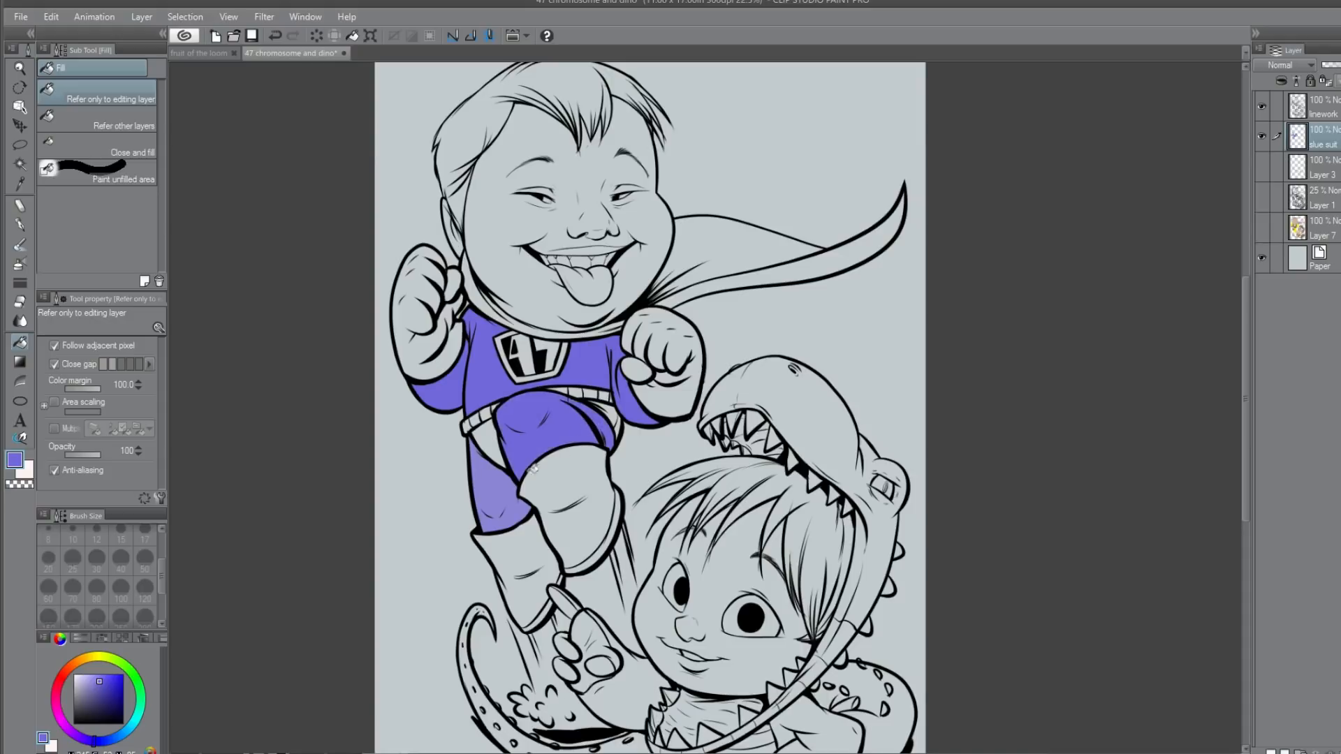
{"action": "left_click", "coordinate": [491, 486]}
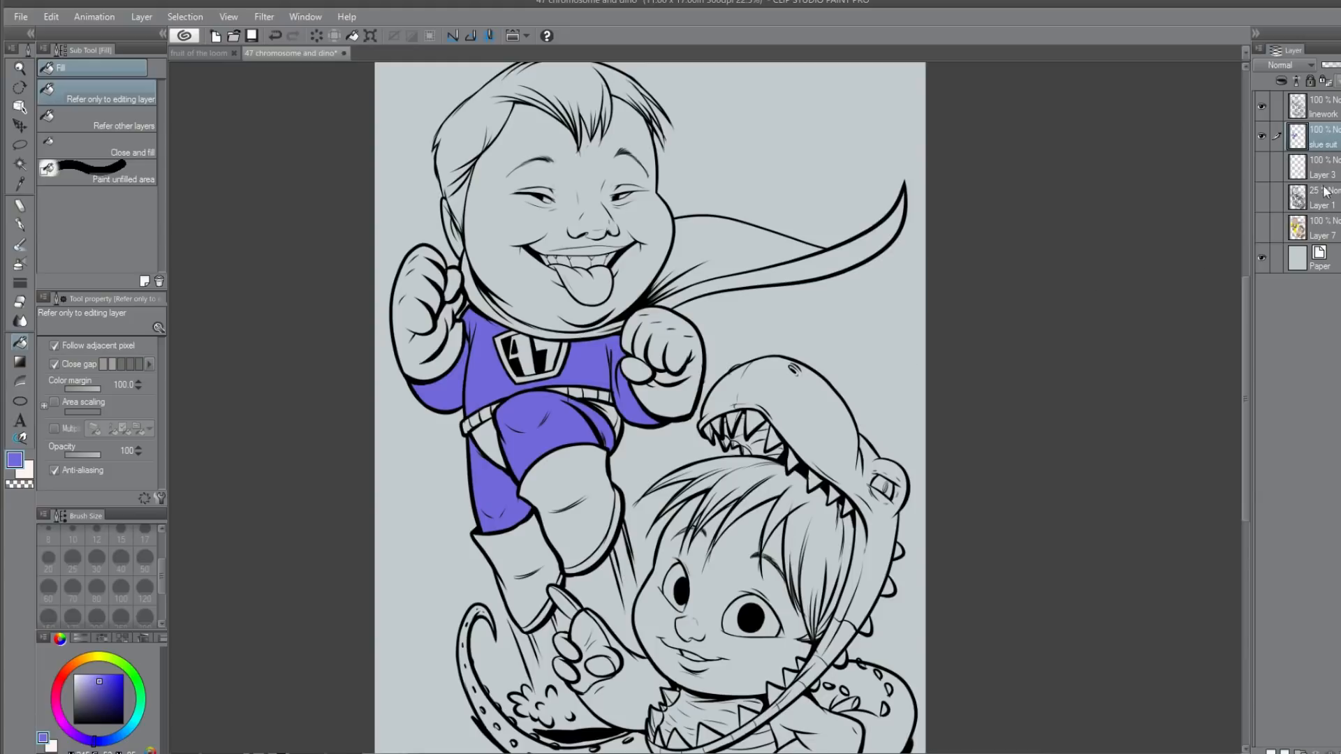
Step: Add a layer above blue suit and auto-select the gloves, boots, belt and chest emblem from the linework layer
{"action": "left_click", "coordinate": [1332, 110]}
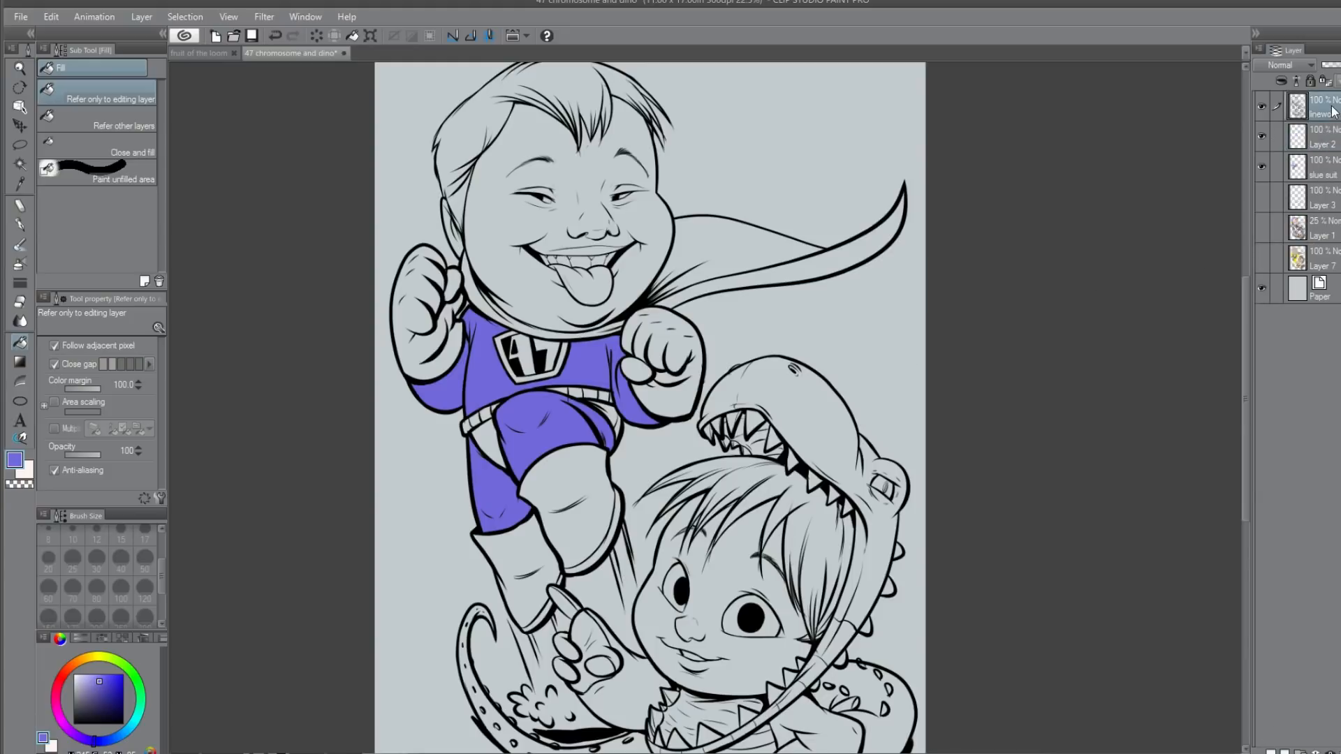
{"action": "left_click", "coordinate": [22, 167]}
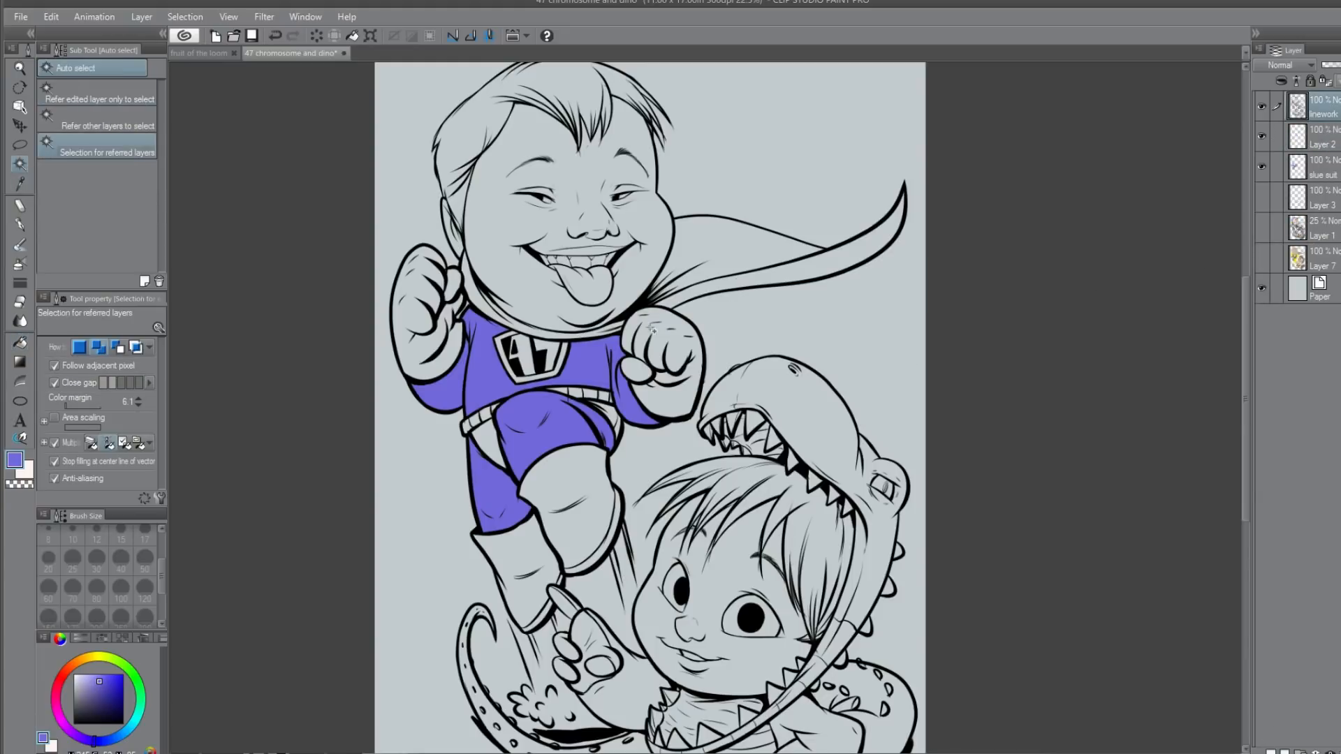
{"action": "left_click", "coordinate": [675, 344]}
{"action": "left_click", "coordinate": [423, 296]}
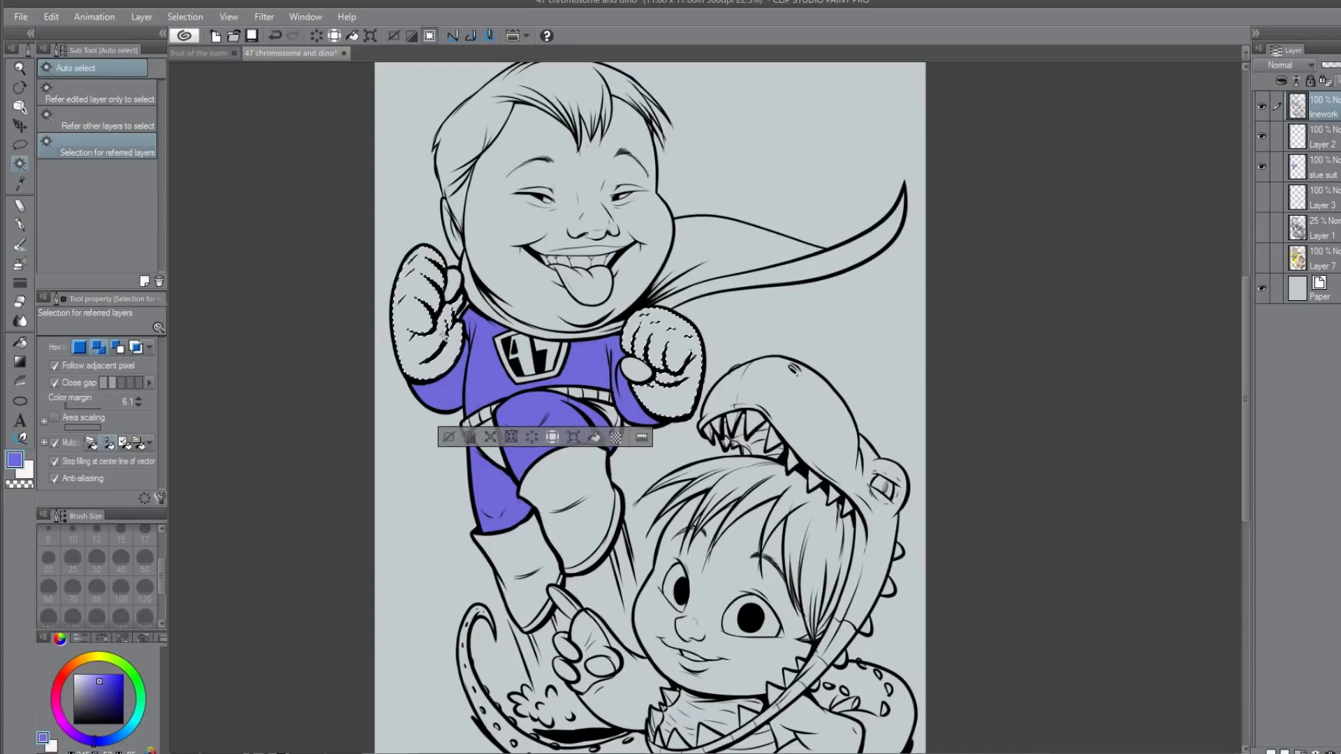
{"action": "left_click", "coordinate": [544, 567]}
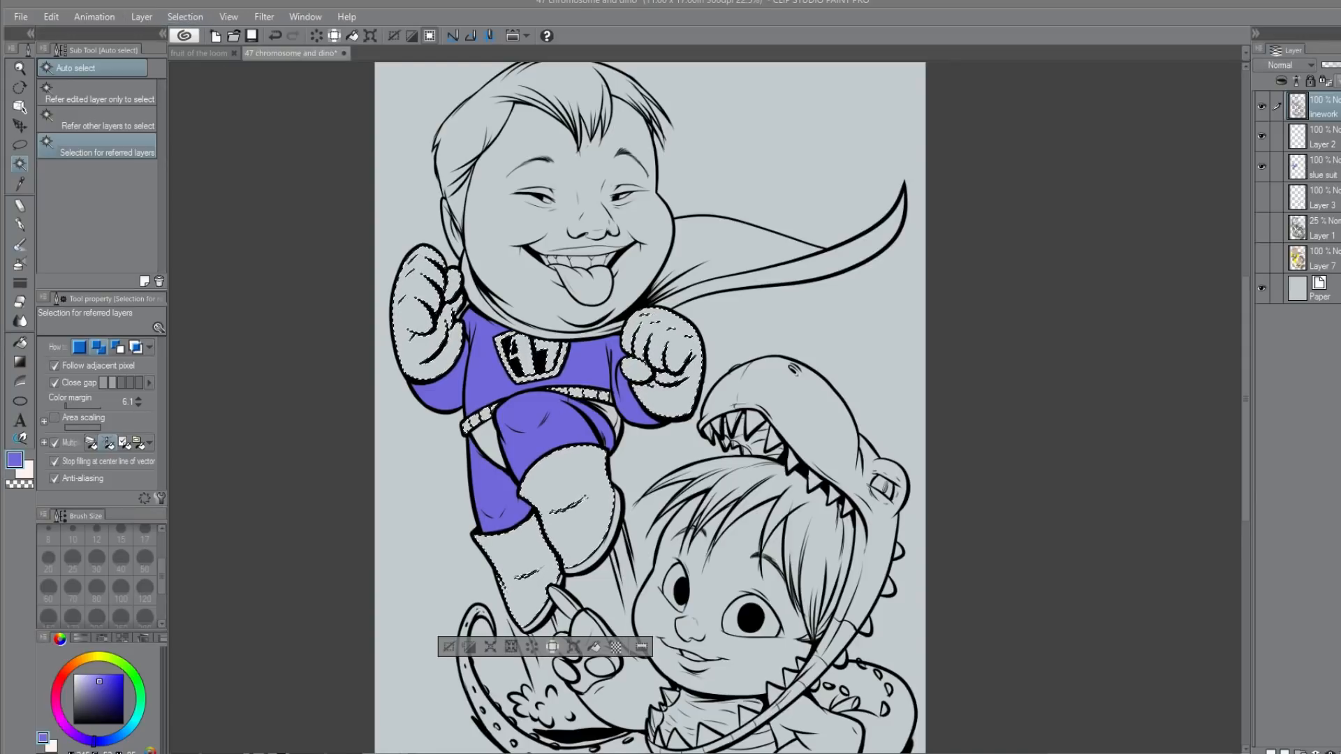
Step: Fill the selected gloves, boots, belt and emblem with a saturated greenish yellow on Layer 2 and clear the selection
{"action": "left_click", "coordinate": [1338, 139]}
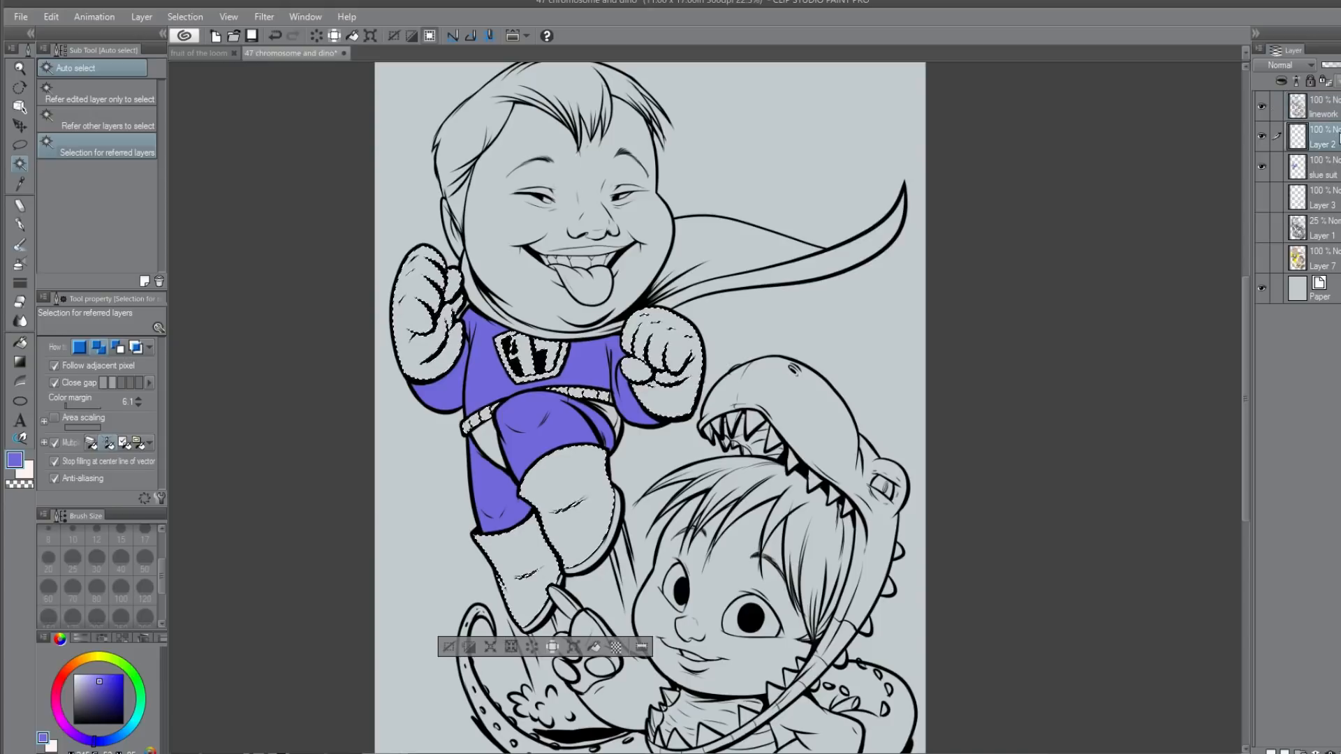
{"action": "left_click", "coordinate": [102, 655]}
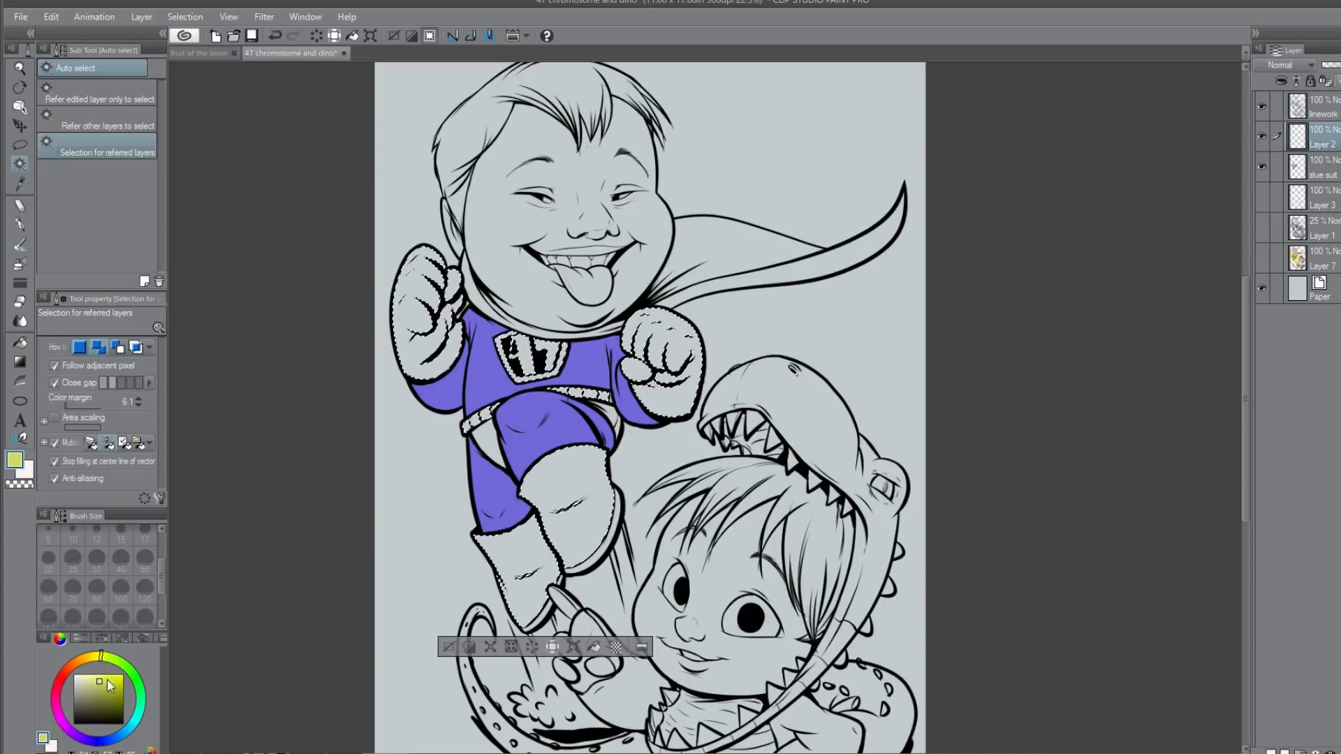
{"action": "left_click", "coordinate": [101, 679]}
{"action": "left_click", "coordinate": [104, 682]}
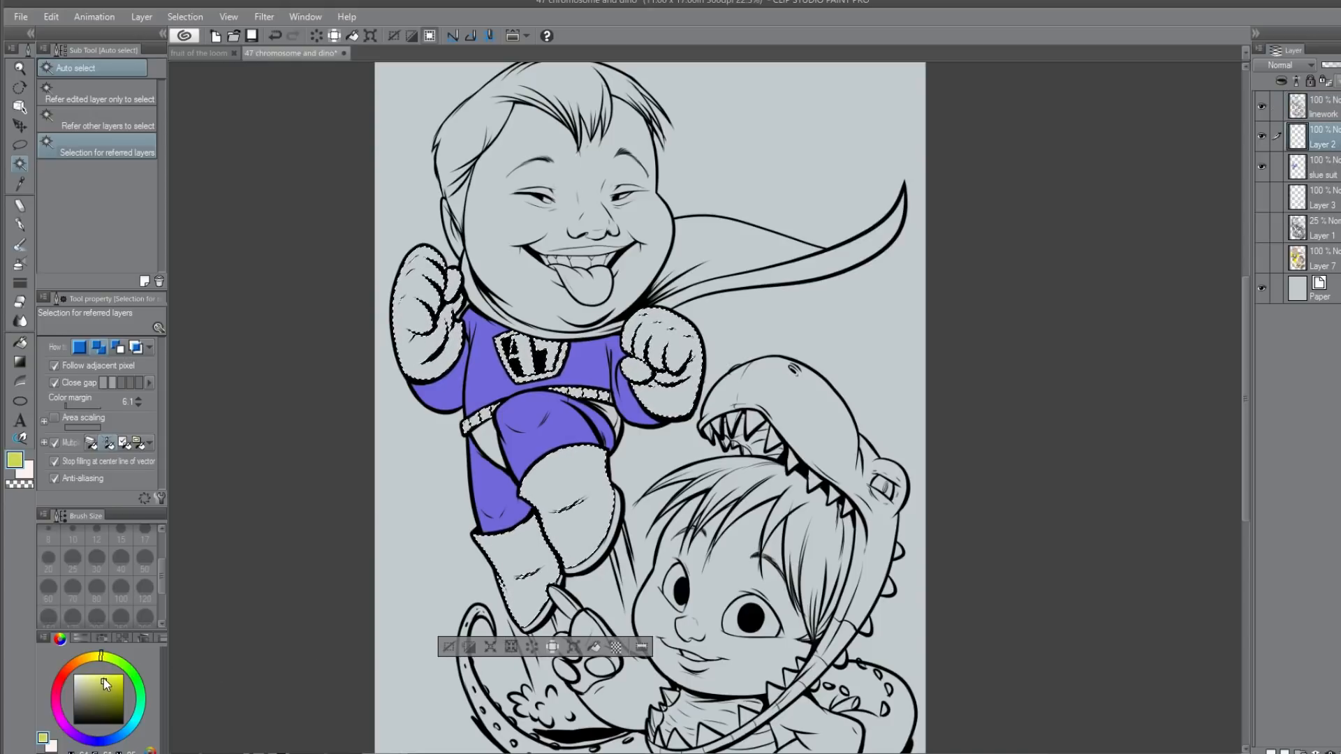
{"action": "left_click", "coordinate": [594, 648]}
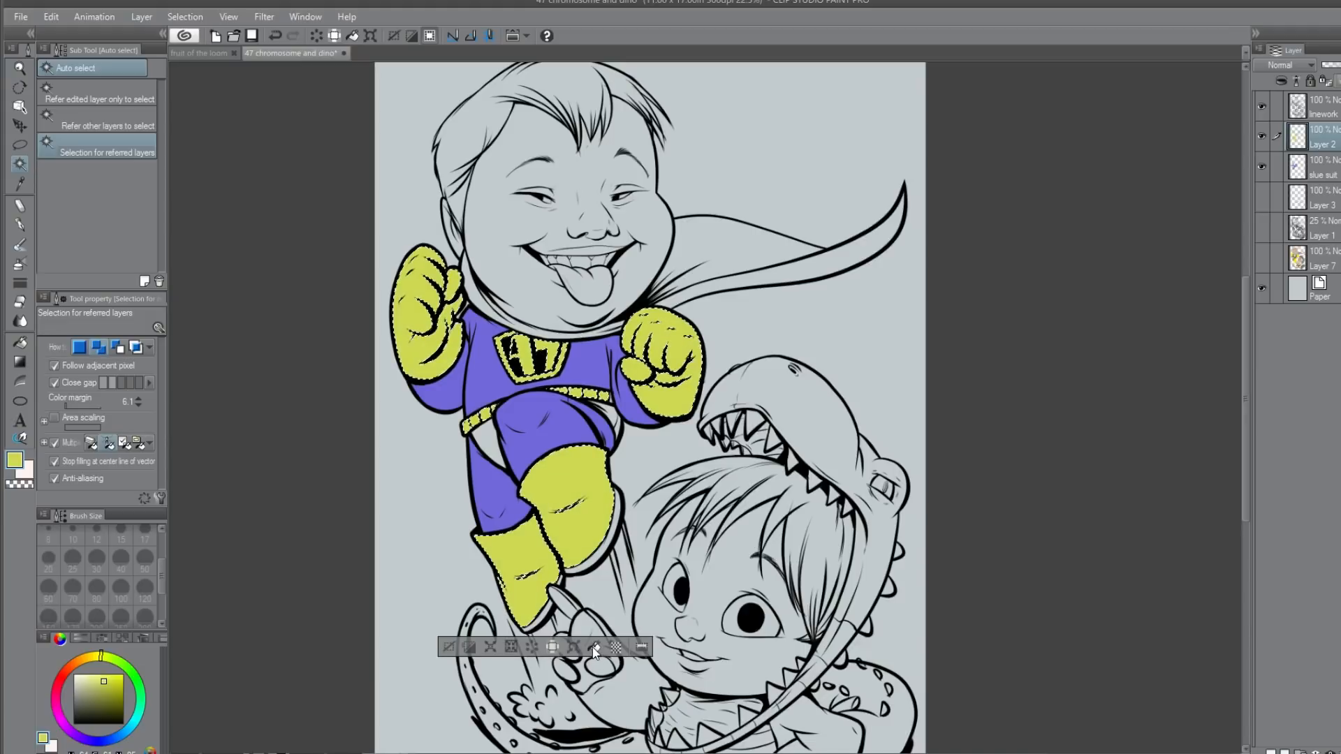
{"action": "left_click", "coordinate": [112, 681]}
{"action": "left_click", "coordinate": [594, 648]}
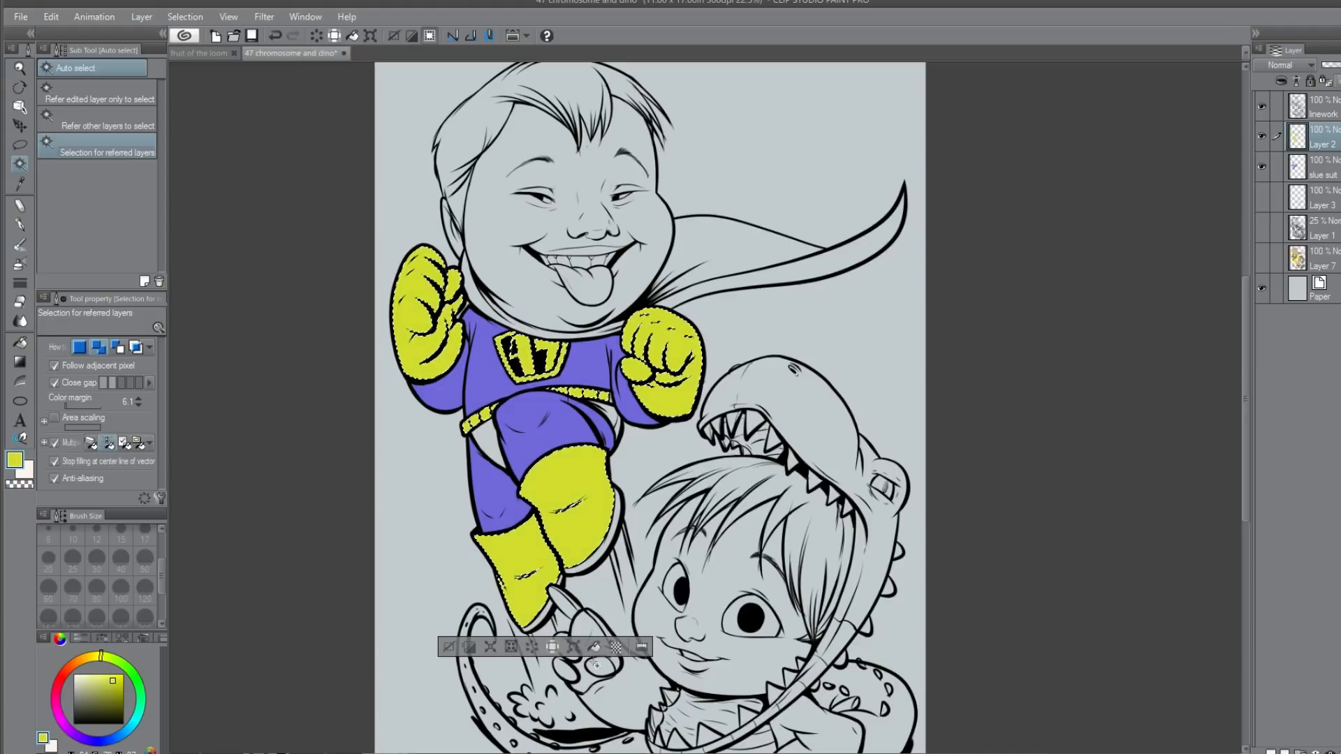
{"action": "left_click", "coordinate": [449, 647]}
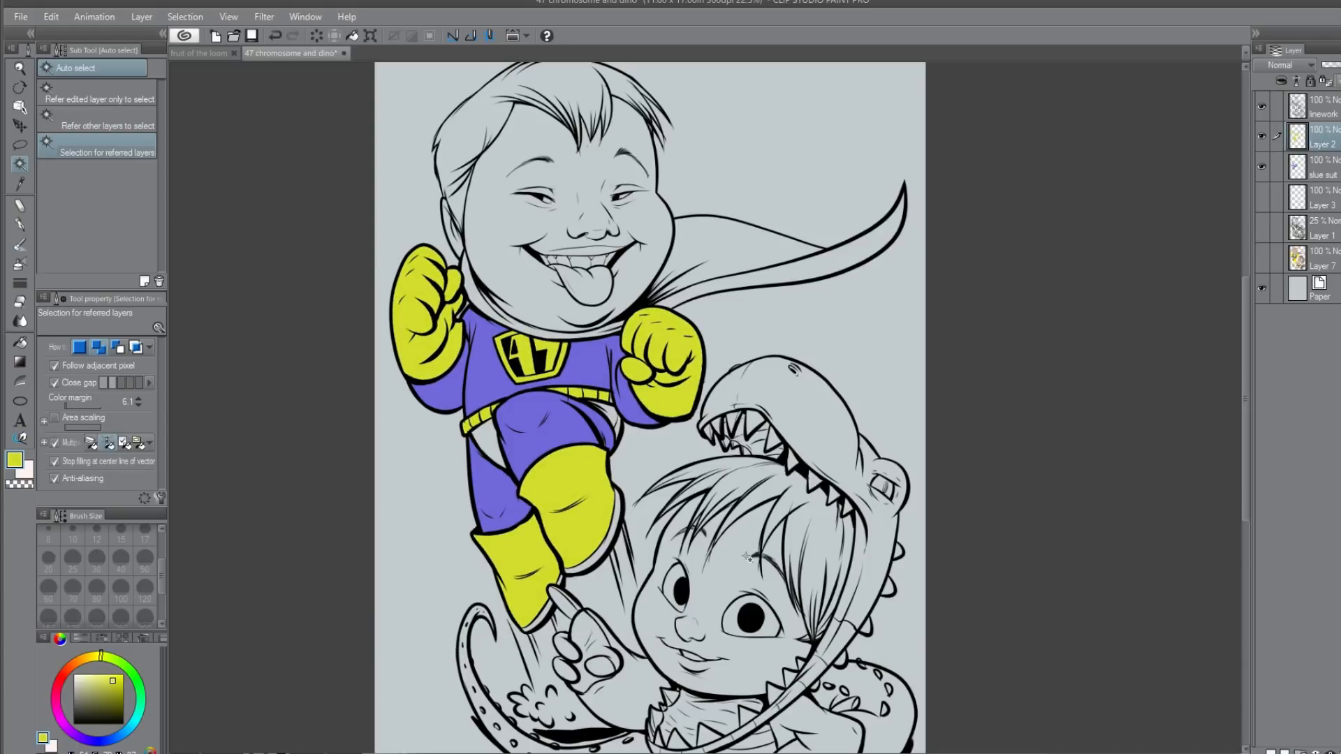
Step: Choose a red-orange colour and auto-select the superhero's trunks and cape, including the collar, from the linework layer
{"action": "left_click", "coordinate": [19, 224]}
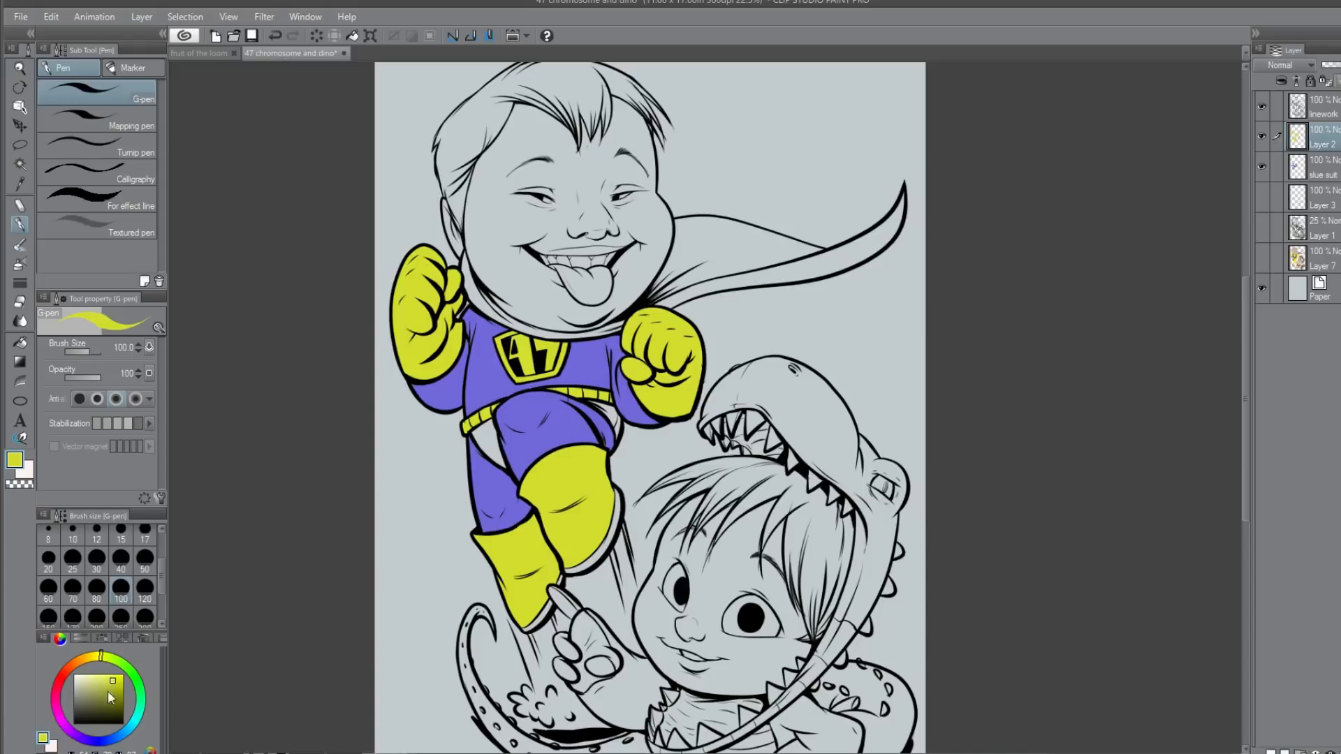
{"action": "left_click", "coordinate": [69, 668]}
{"action": "left_click", "coordinate": [112, 685]}
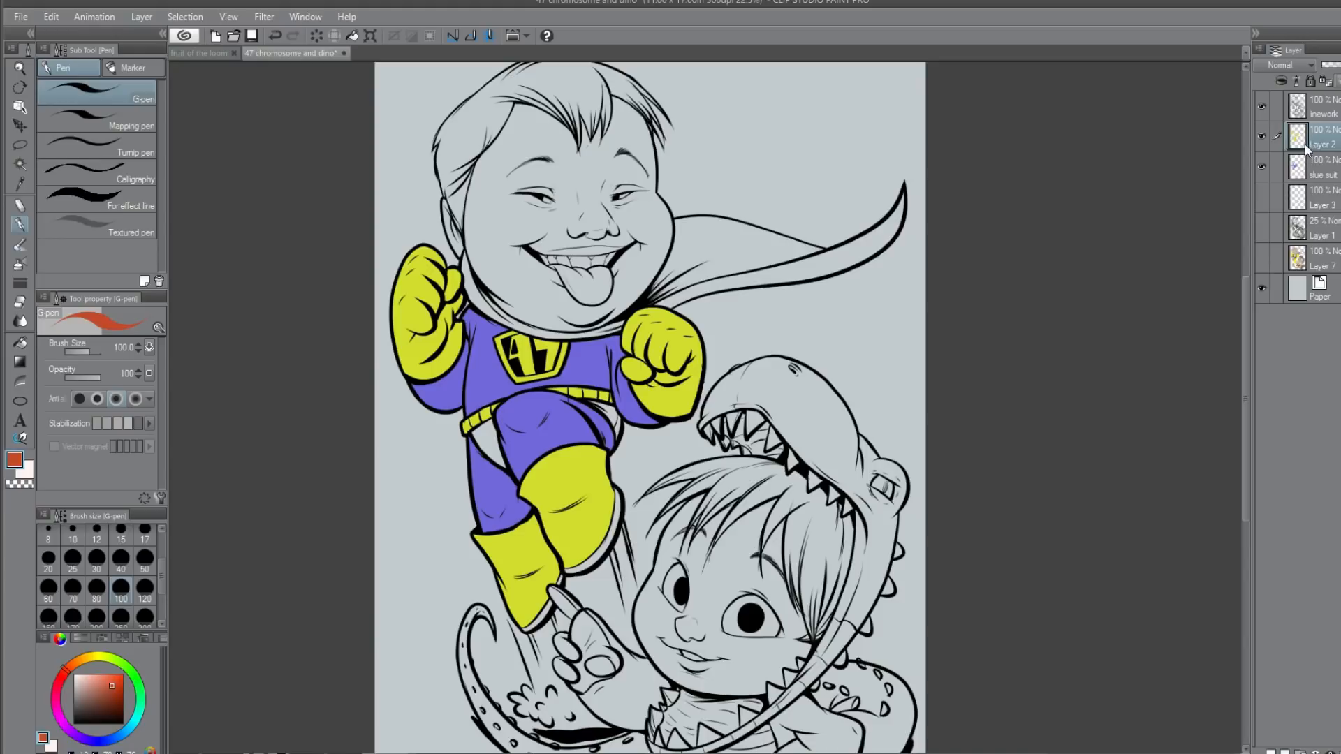
{"action": "left_click", "coordinate": [1335, 106]}
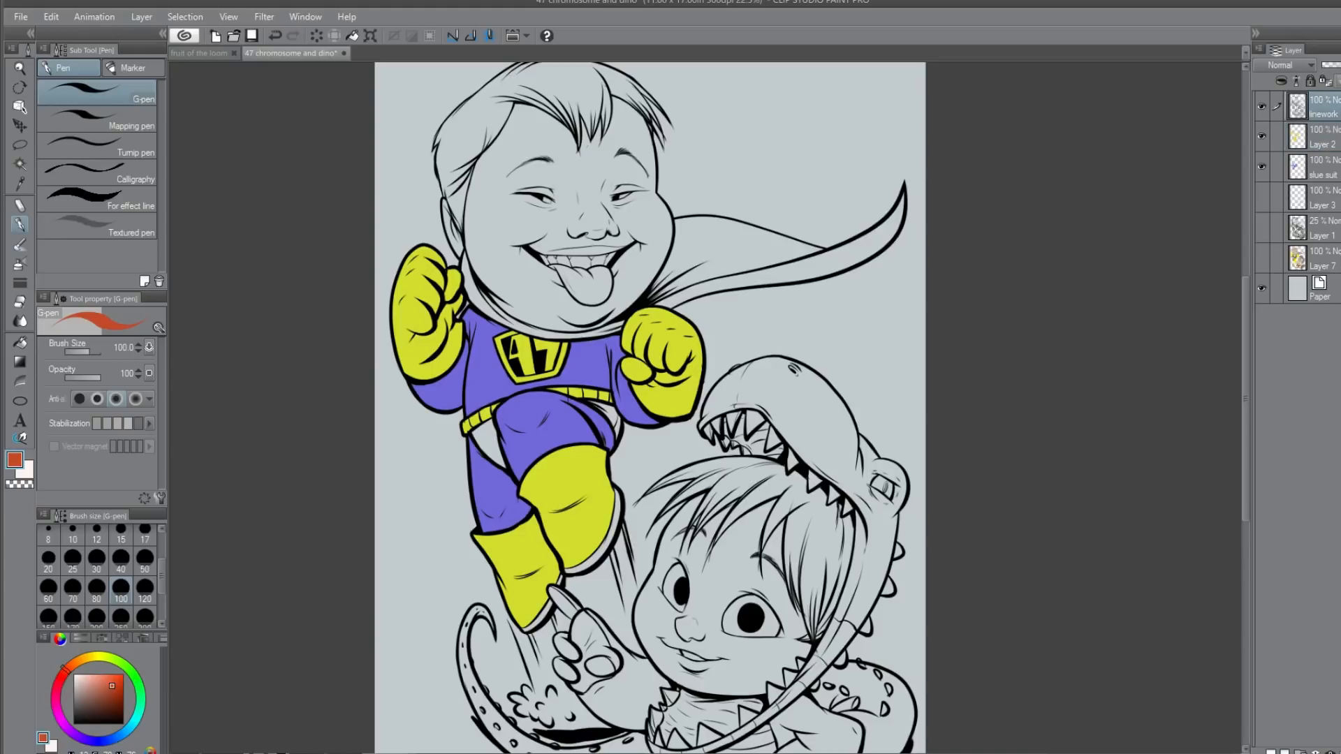
{"action": "left_click", "coordinate": [21, 164]}
{"action": "left_click", "coordinate": [478, 445]}
{"action": "left_click", "coordinate": [612, 416]}
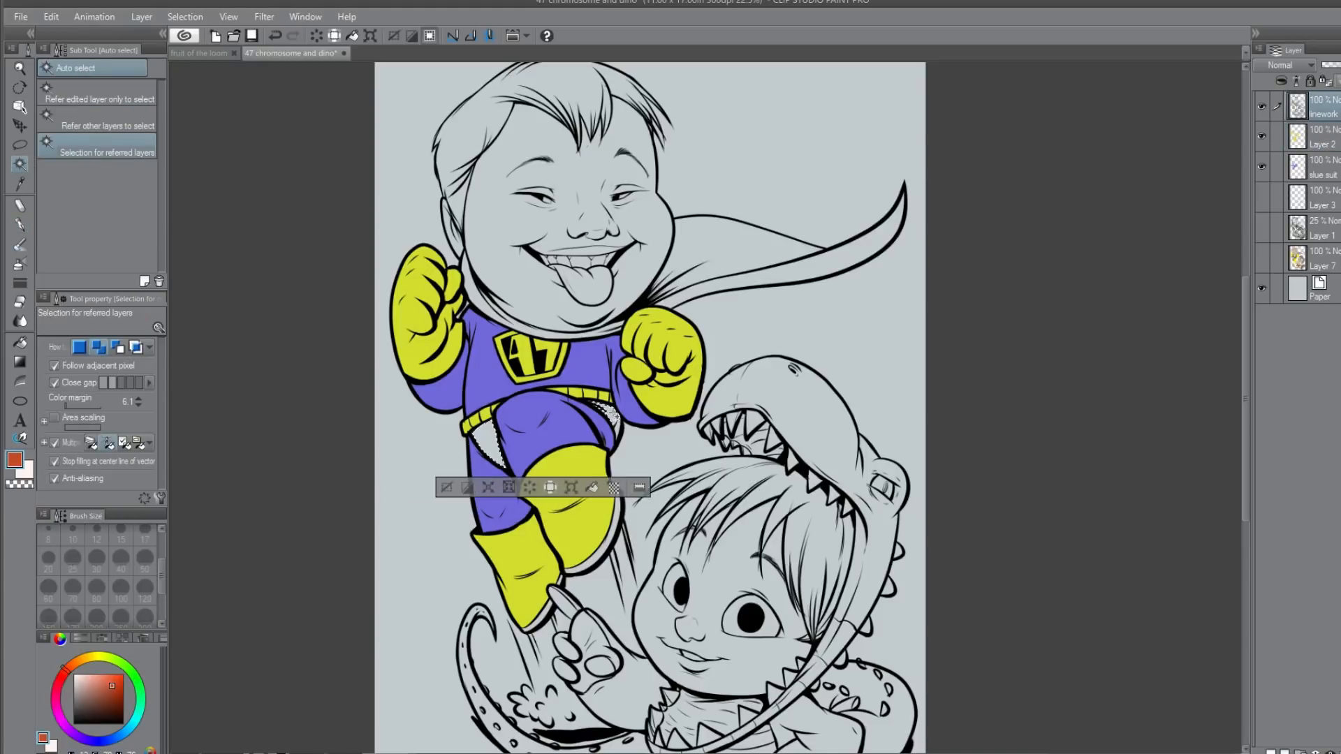
{"action": "left_click", "coordinate": [707, 249]}
{"action": "left_click", "coordinate": [790, 273]}
{"action": "left_click", "coordinate": [572, 337]}
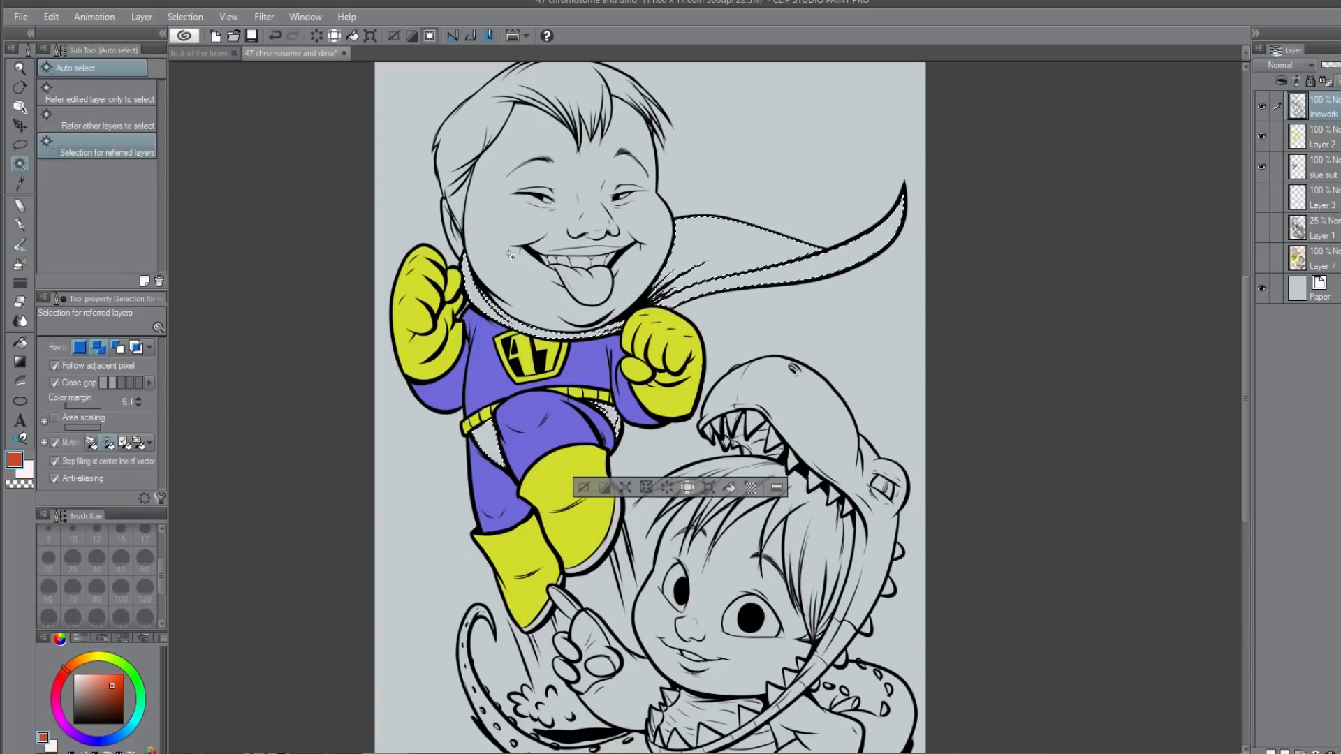
Step: Add a new layer above Layer 2, fill the selected cape and trunks with red-orange and clear the selection
{"action": "left_click", "coordinate": [1322, 151]}
{"action": "key", "text": "ctrl+shift+n"}
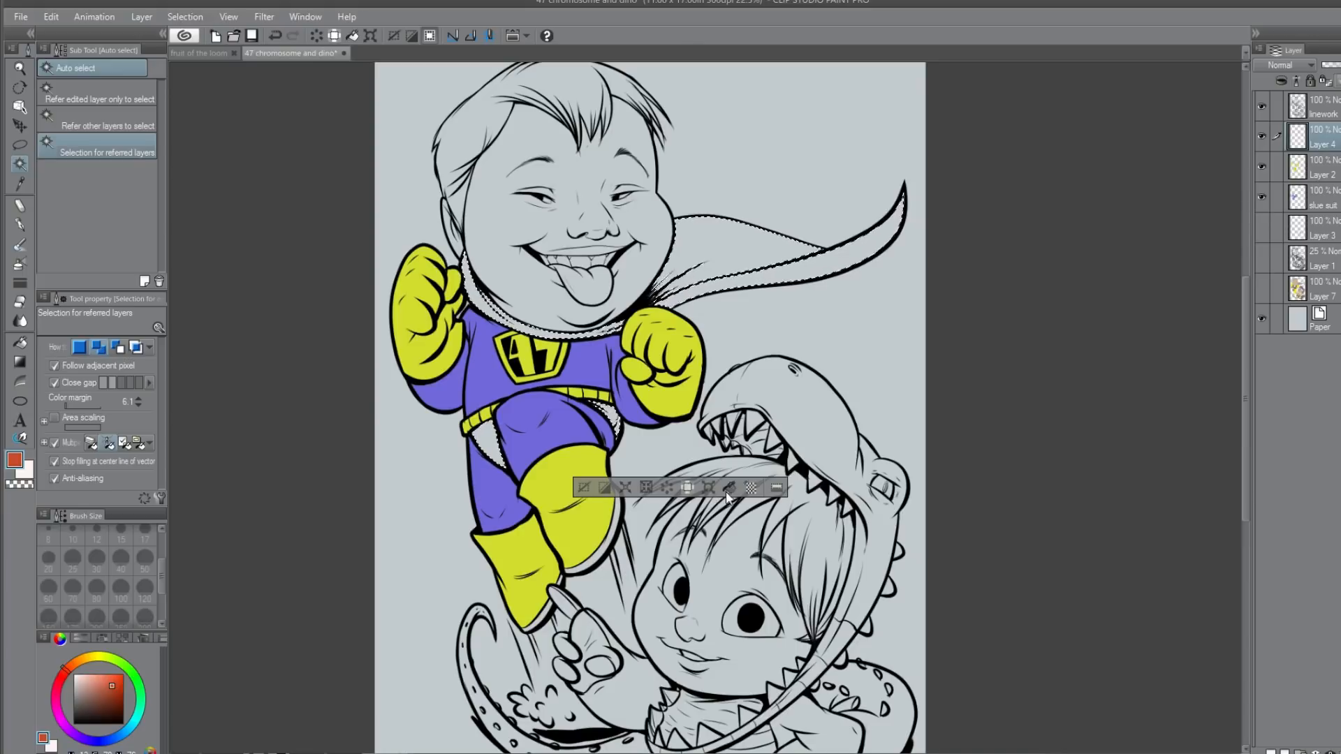
{"action": "left_click", "coordinate": [686, 488]}
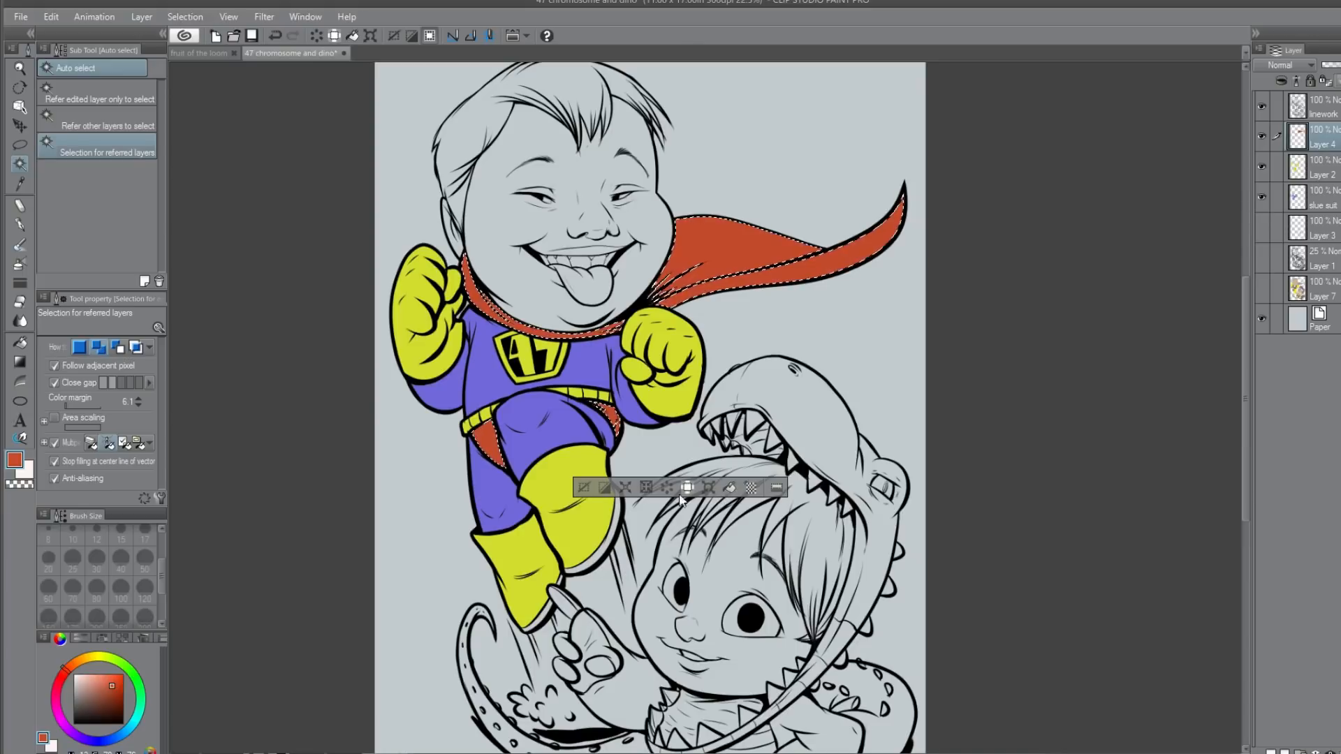
{"action": "left_click", "coordinate": [583, 488]}
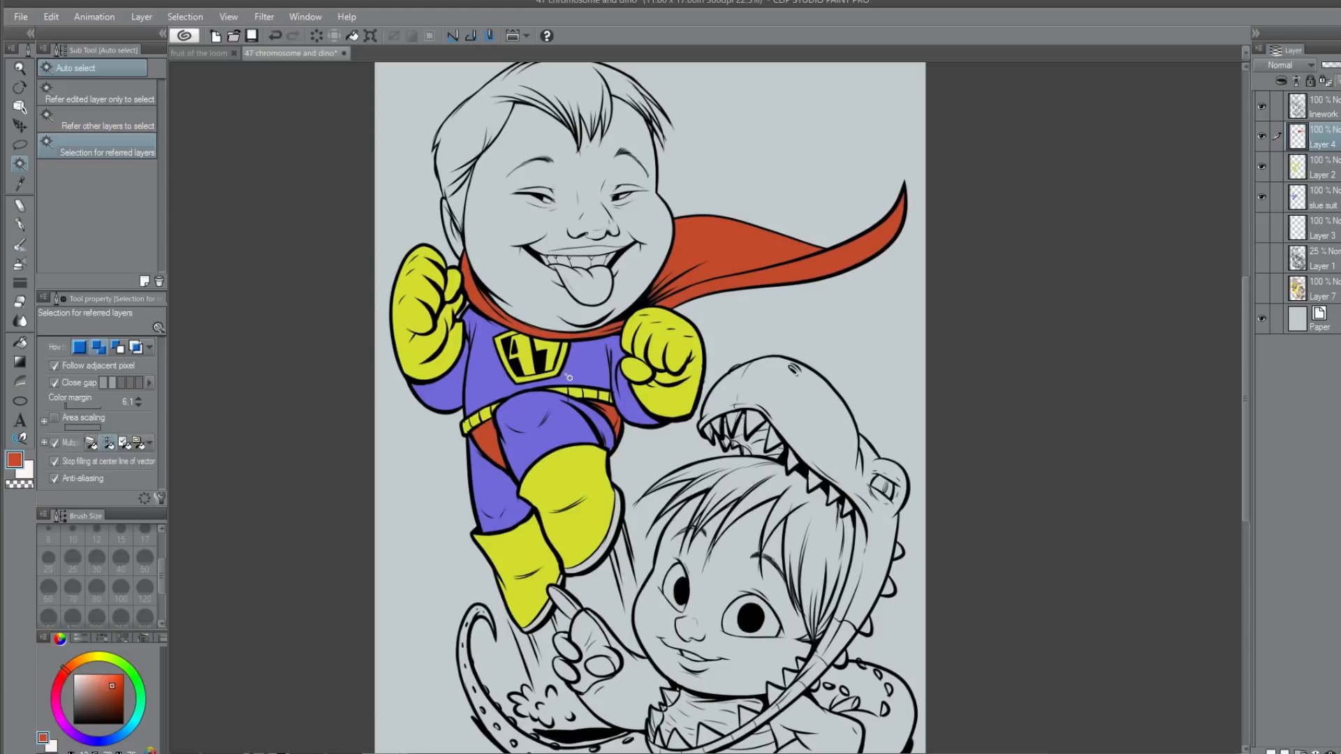
Step: Auto-select the areas inside the chest emblem from the linework, fill them with red-orange on Layer 4 and clear the selection
{"action": "left_click", "coordinate": [1313, 106]}
{"action": "left_click", "coordinate": [522, 353]}
{"action": "left_click", "coordinate": [556, 349], "text": "shift"}
{"action": "left_click", "coordinate": [1317, 168]}
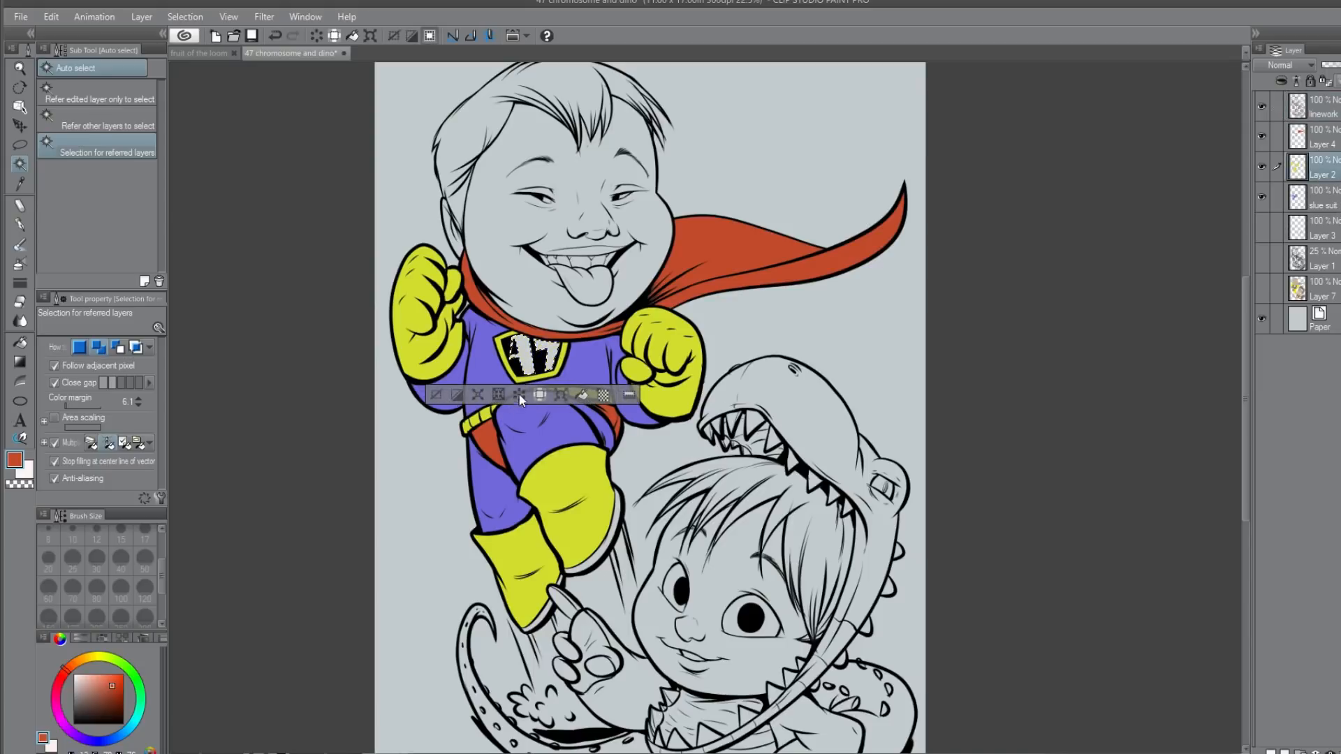
{"action": "left_click", "coordinate": [1317, 137]}
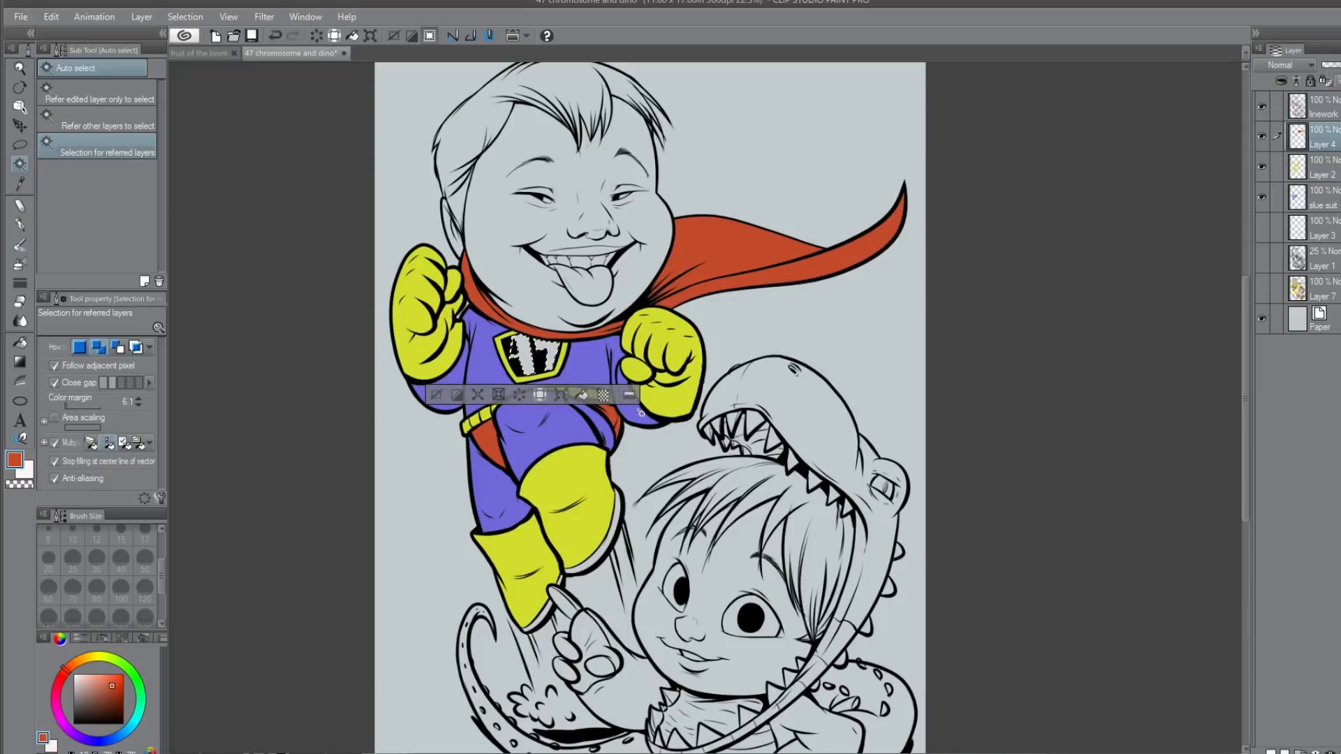
{"action": "left_click", "coordinate": [584, 396]}
{"action": "left_click", "coordinate": [437, 395]}
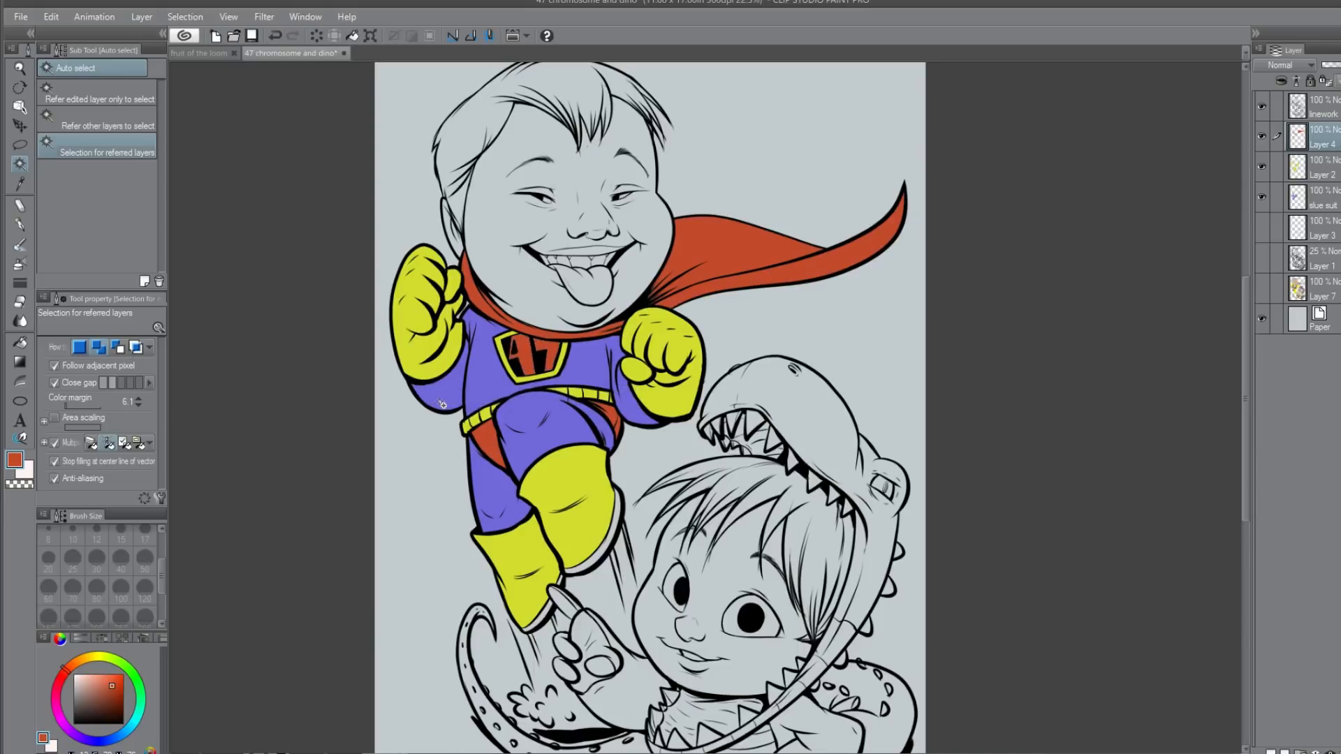
Step: Add a new layer above Layer 4 and auto-select the superhero's face and ear from the linework layer
{"action": "left_click_drag", "start_coordinate": [650, 442], "coordinate": [673, 568]}
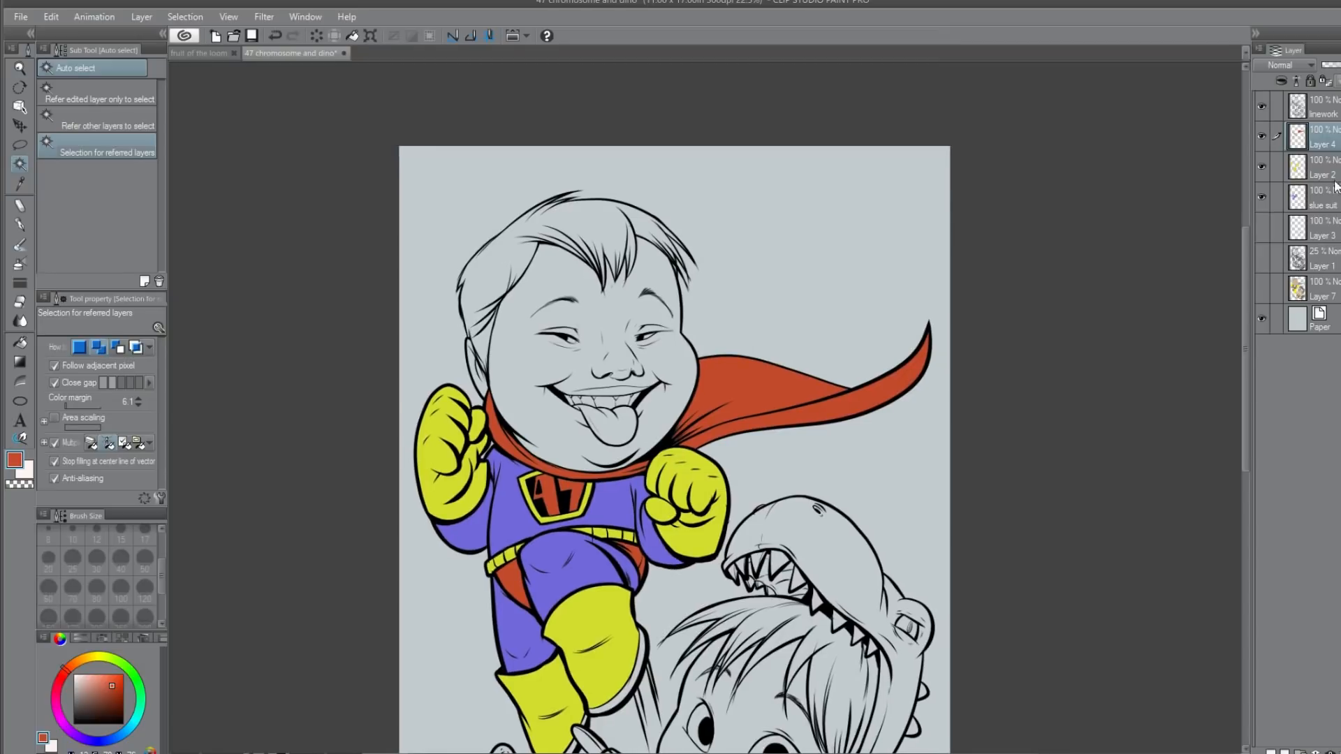
{"action": "left_click", "coordinate": [1272, 750]}
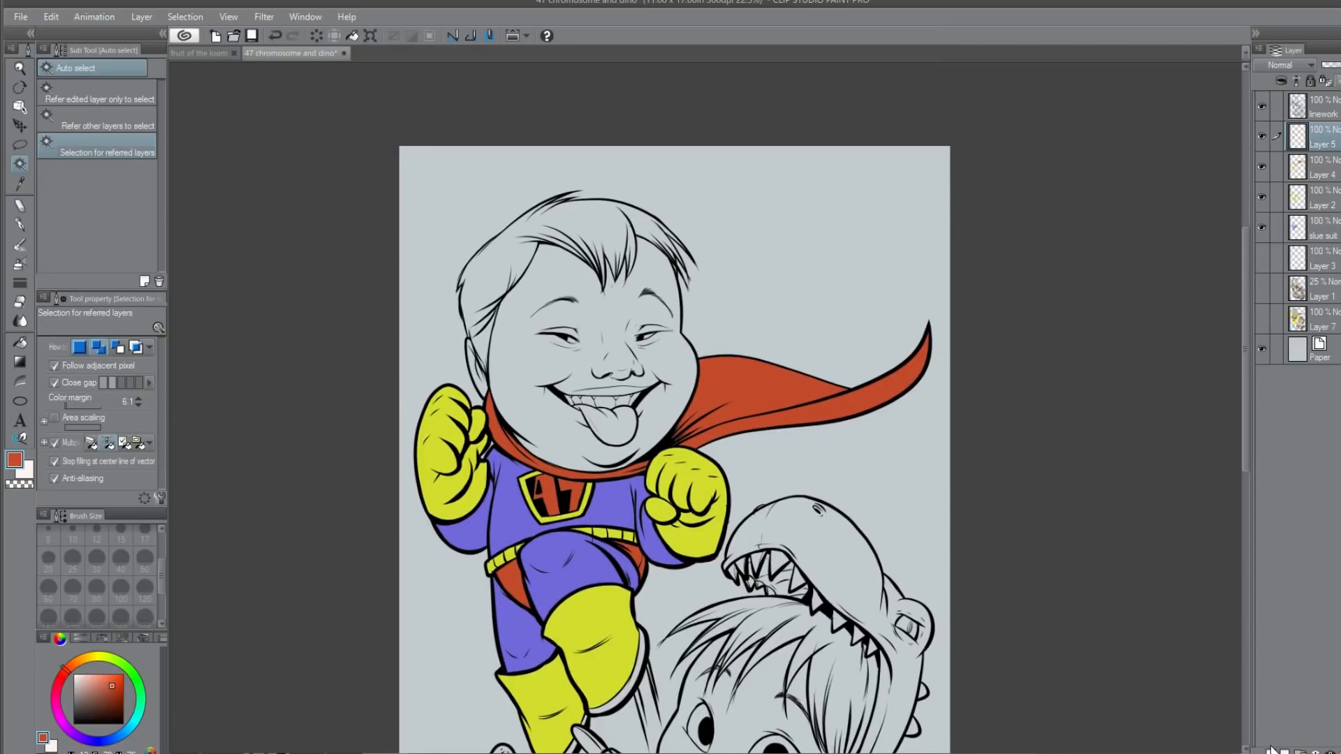
{"action": "left_click", "coordinate": [1336, 114]}
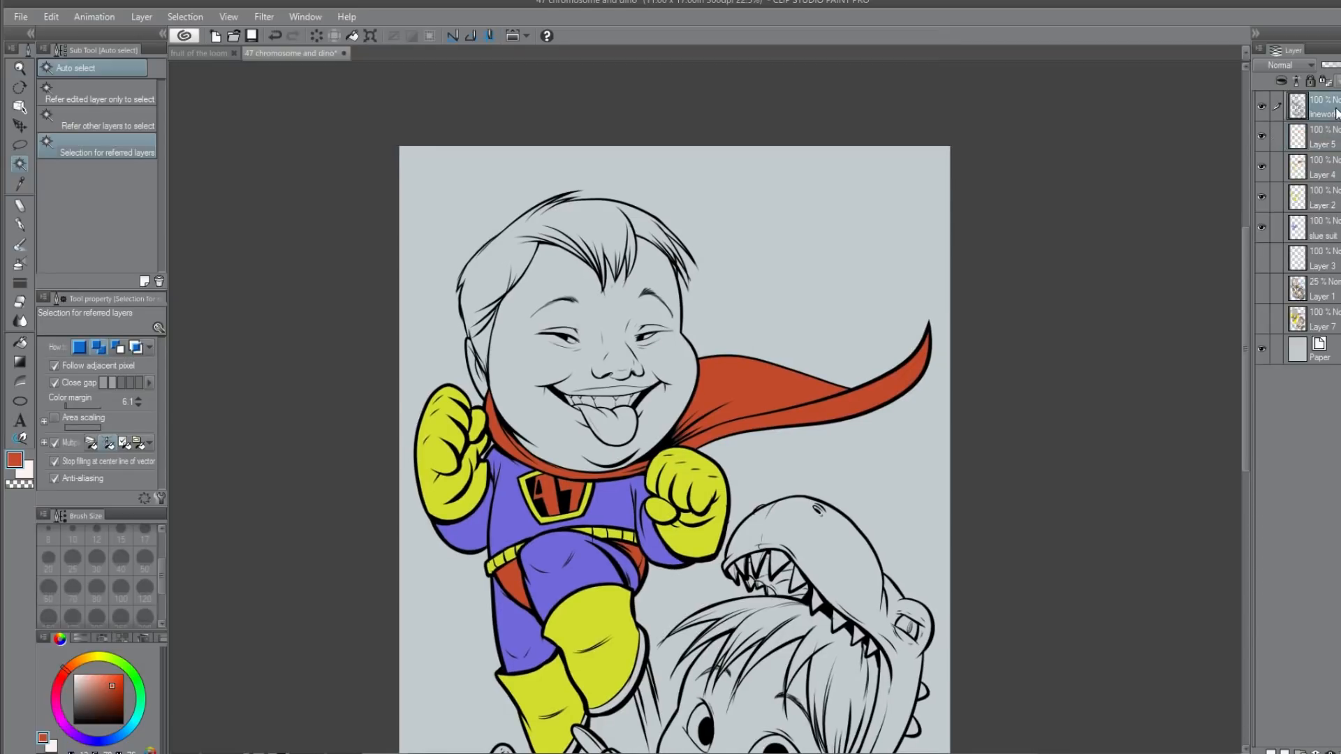
{"action": "left_click", "coordinate": [560, 309]}
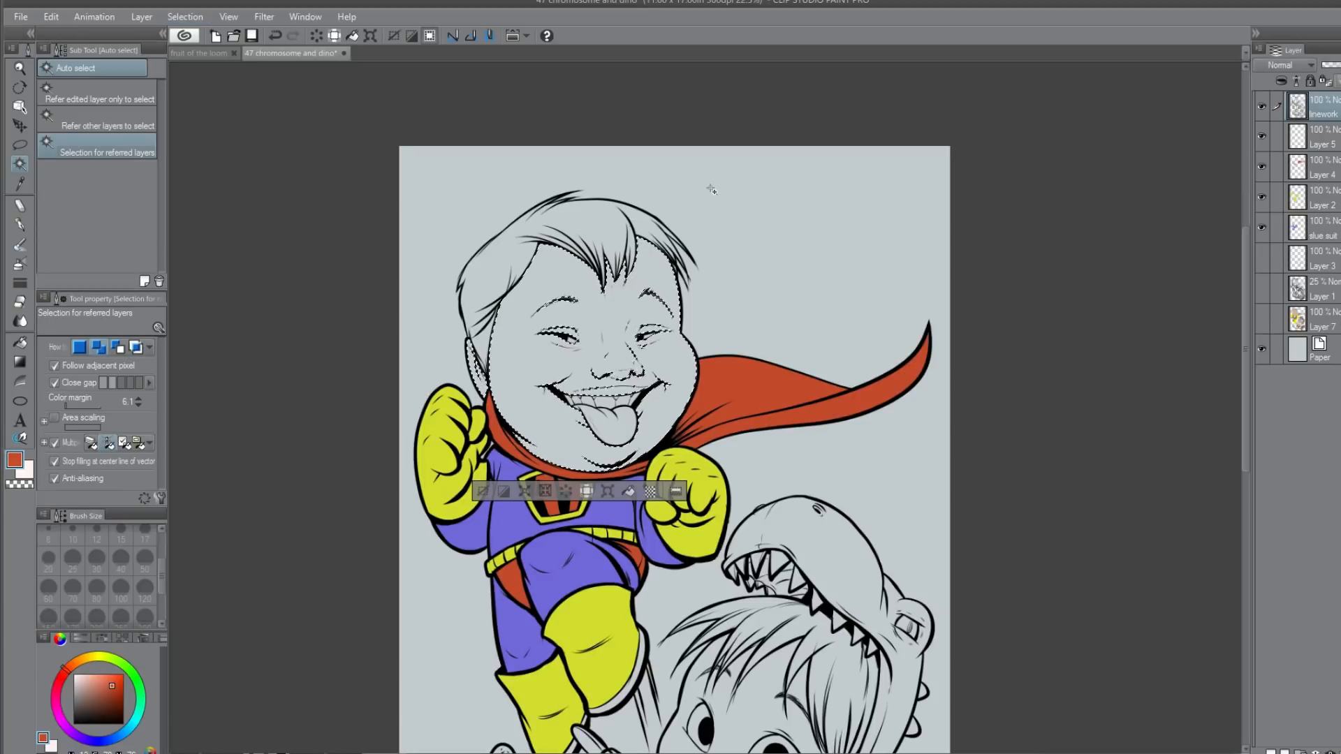
Step: Fill the selected face and ear with a tan skin colour on Layer 5 and clear the selection
{"action": "mouse_move", "coordinate": [70, 674]}
{"action": "left_mouse_down"}
{"action": "mouse_move", "coordinate": [78, 664]}
{"action": "mouse_move", "coordinate": [94, 687]}
{"action": "left_mouse_up"}
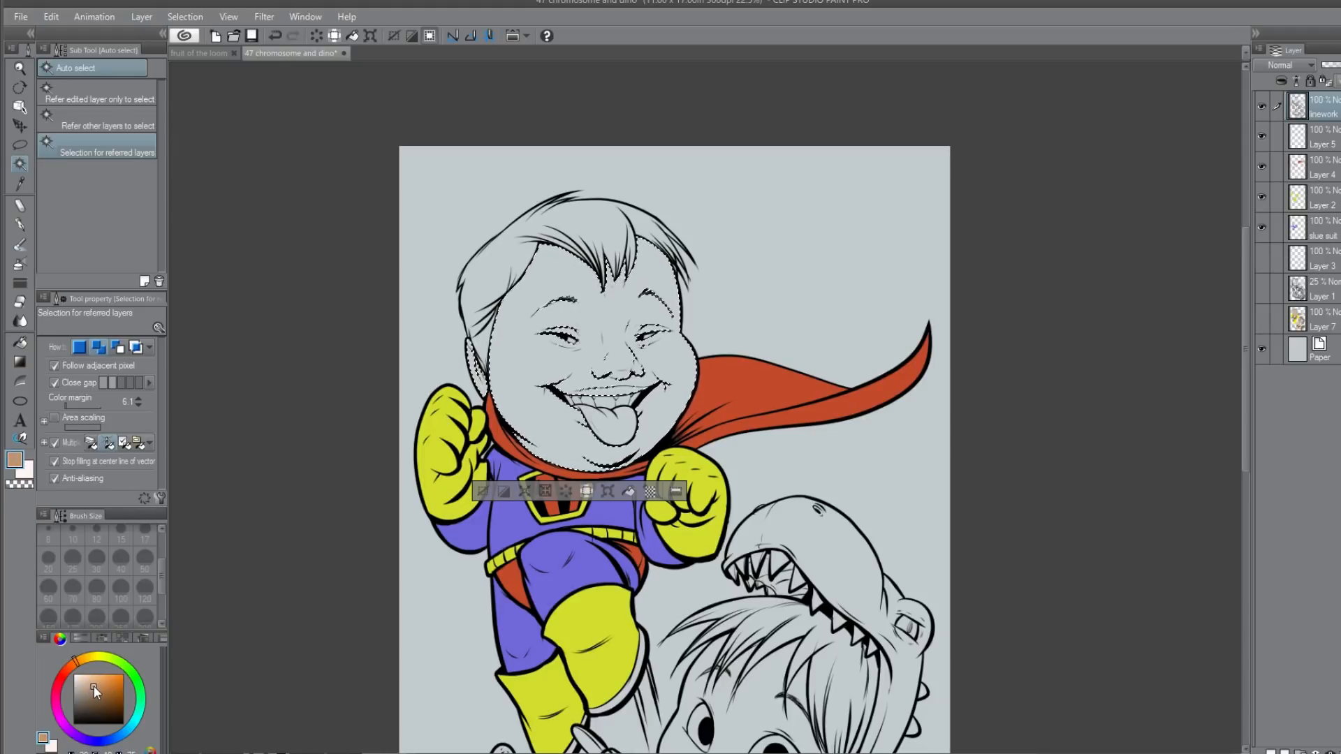
{"action": "left_click", "coordinate": [1322, 138]}
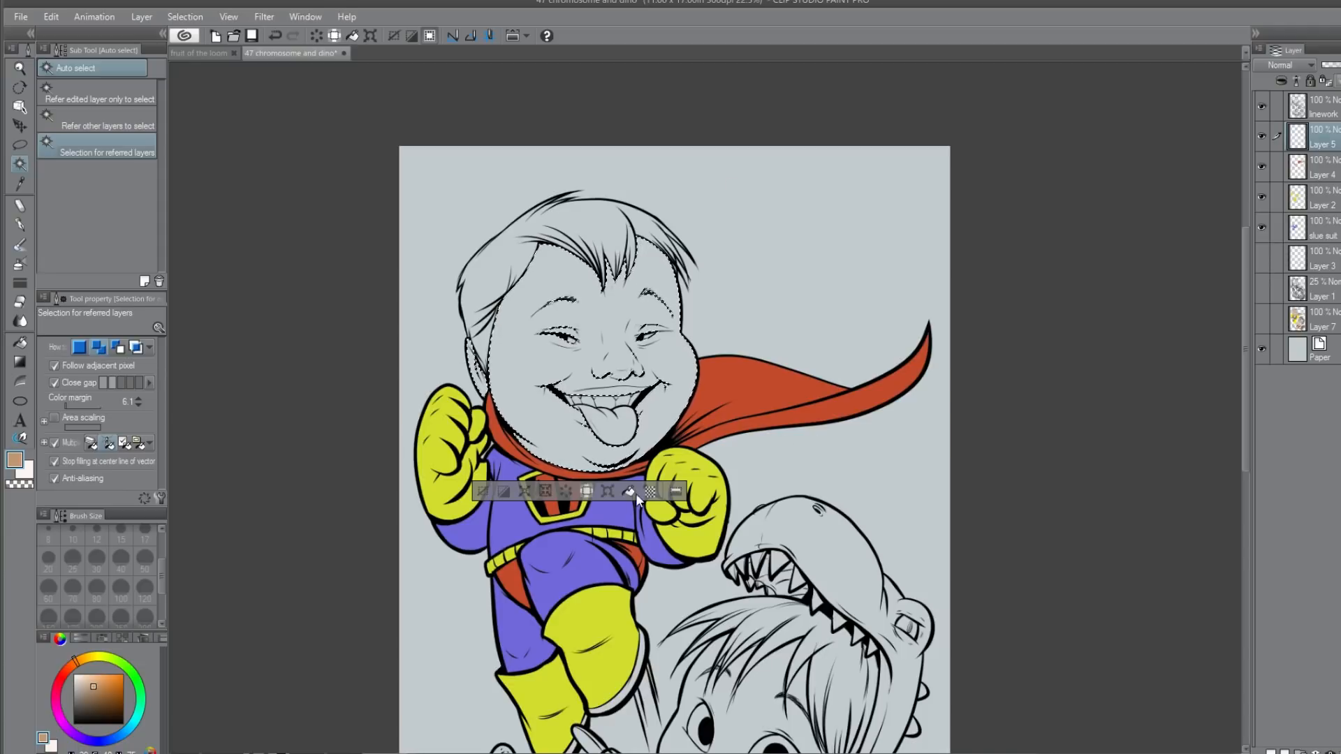
{"action": "left_click", "coordinate": [503, 491]}
{"action": "left_click", "coordinate": [485, 492]}
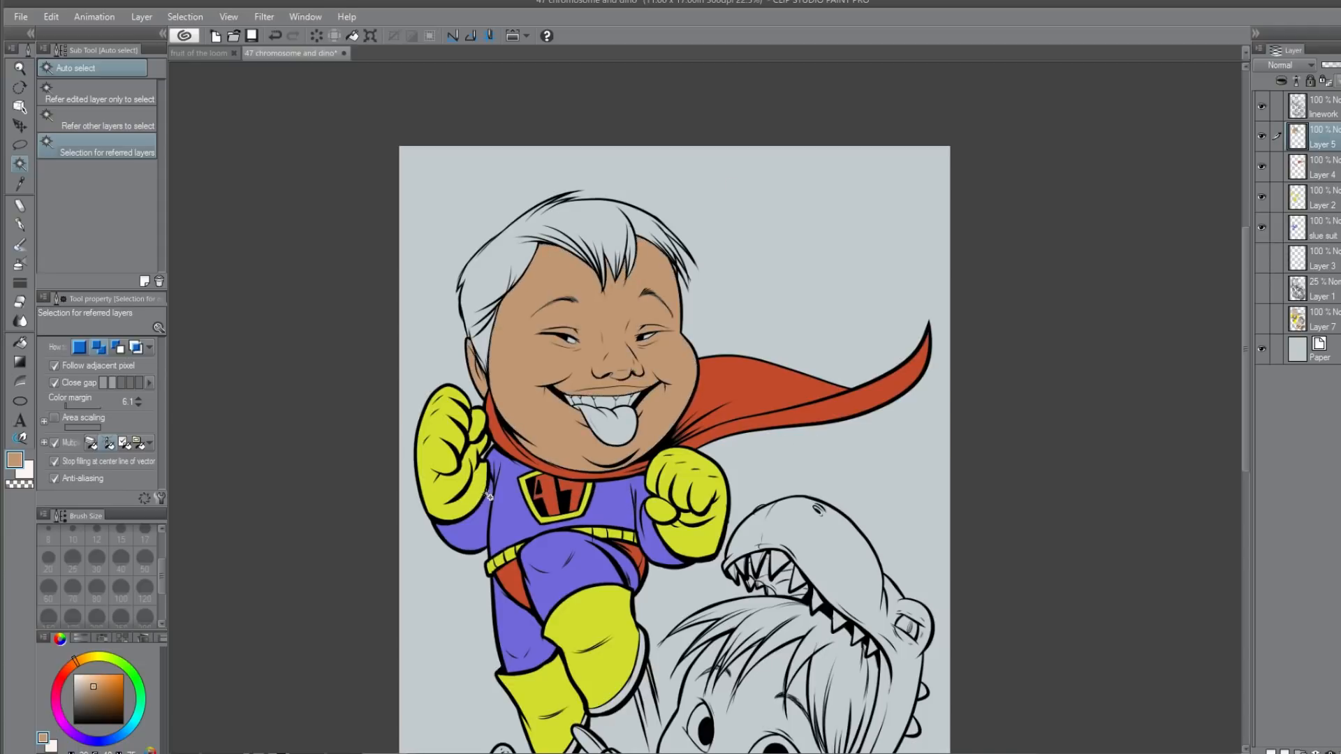
Step: Touch up the tan skin colour around the superhero's eye with the G-pen on Layer 5
{"action": "scroll", "coordinate": [489, 497], "scroll_direction": "up", "scroll_amount": 1}
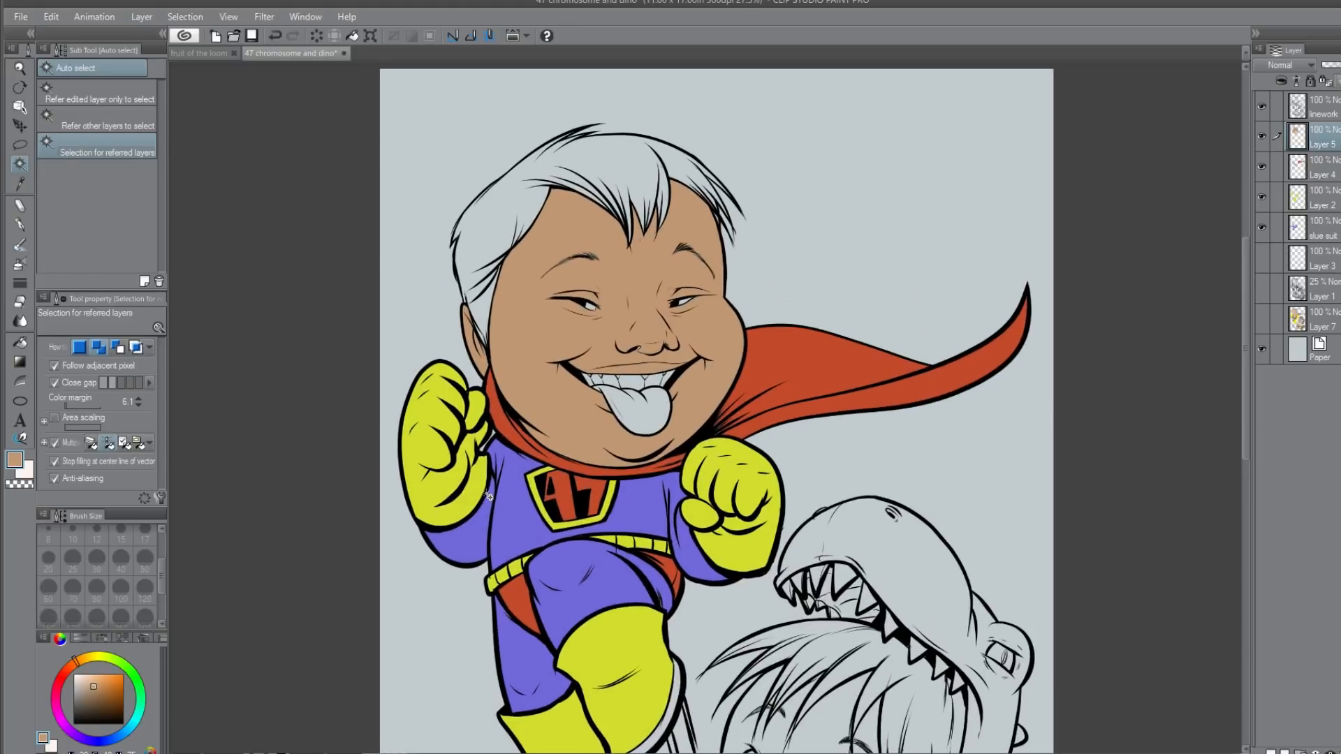
{"action": "scroll", "coordinate": [684, 410], "scroll_direction": "up", "scroll_amount": 1}
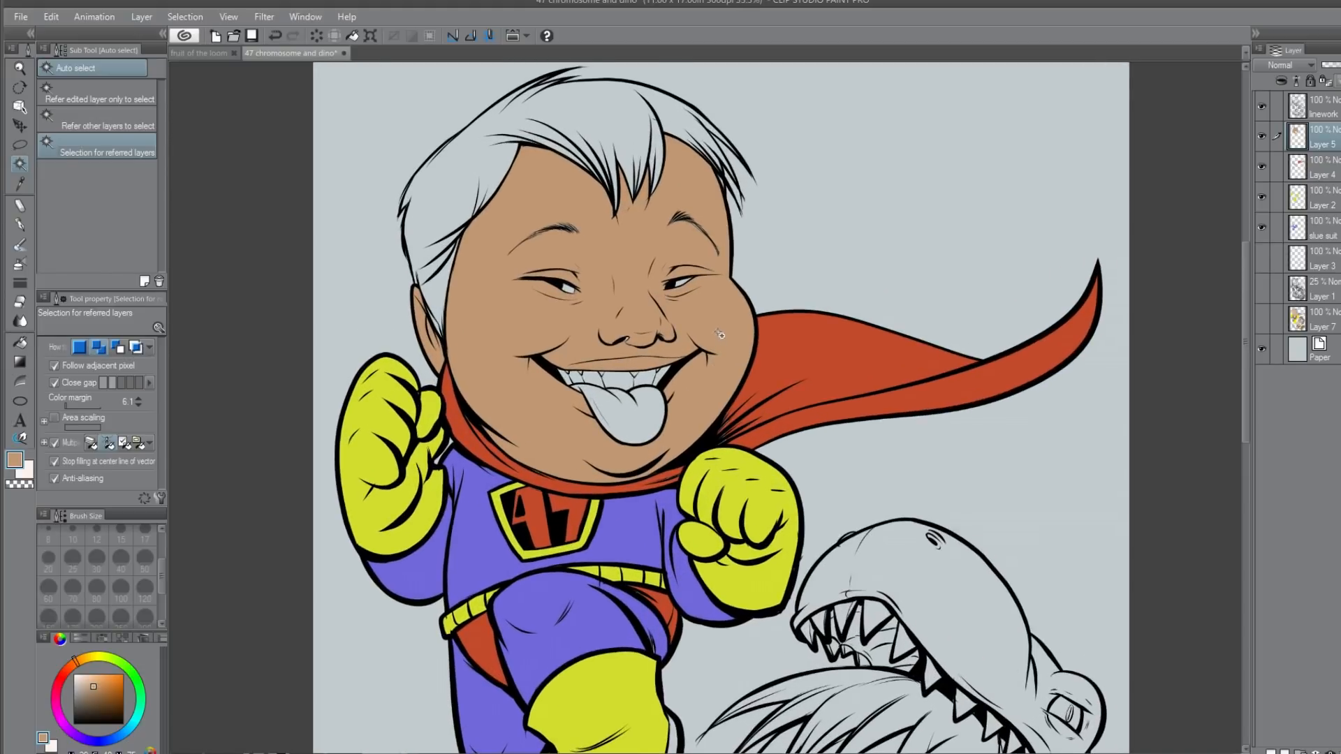
{"action": "scroll", "coordinate": [703, 333], "scroll_direction": "up", "scroll_amount": 2}
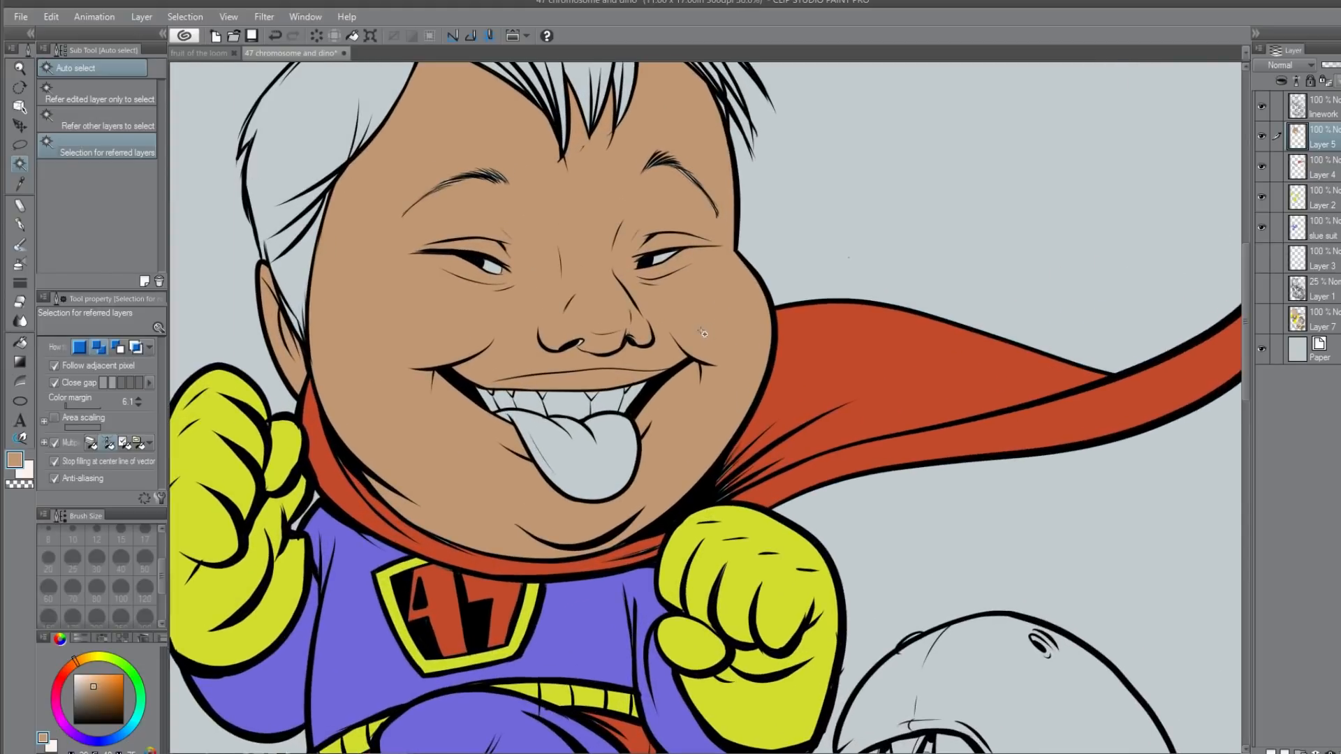
{"action": "left_click", "coordinate": [18, 222]}
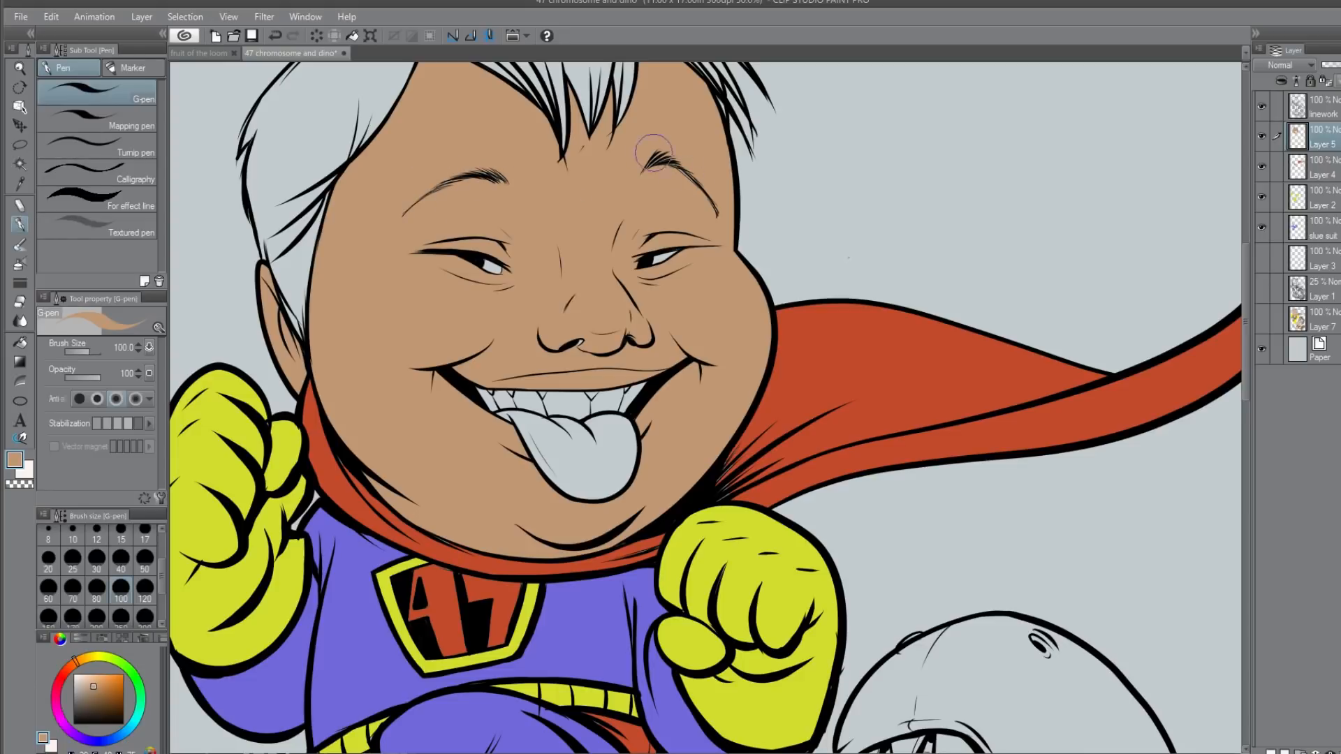
{"action": "left_click_drag", "start_coordinate": [660, 261], "coordinate": [712, 256]}
Step: Sample the cape's red-orange and paint over the gaps in the cape folds beside the chin on Layer 4
{"action": "key", "text": "alt+bracketleft"}
{"action": "left_click", "coordinate": [359, 504], "text": "alt"}
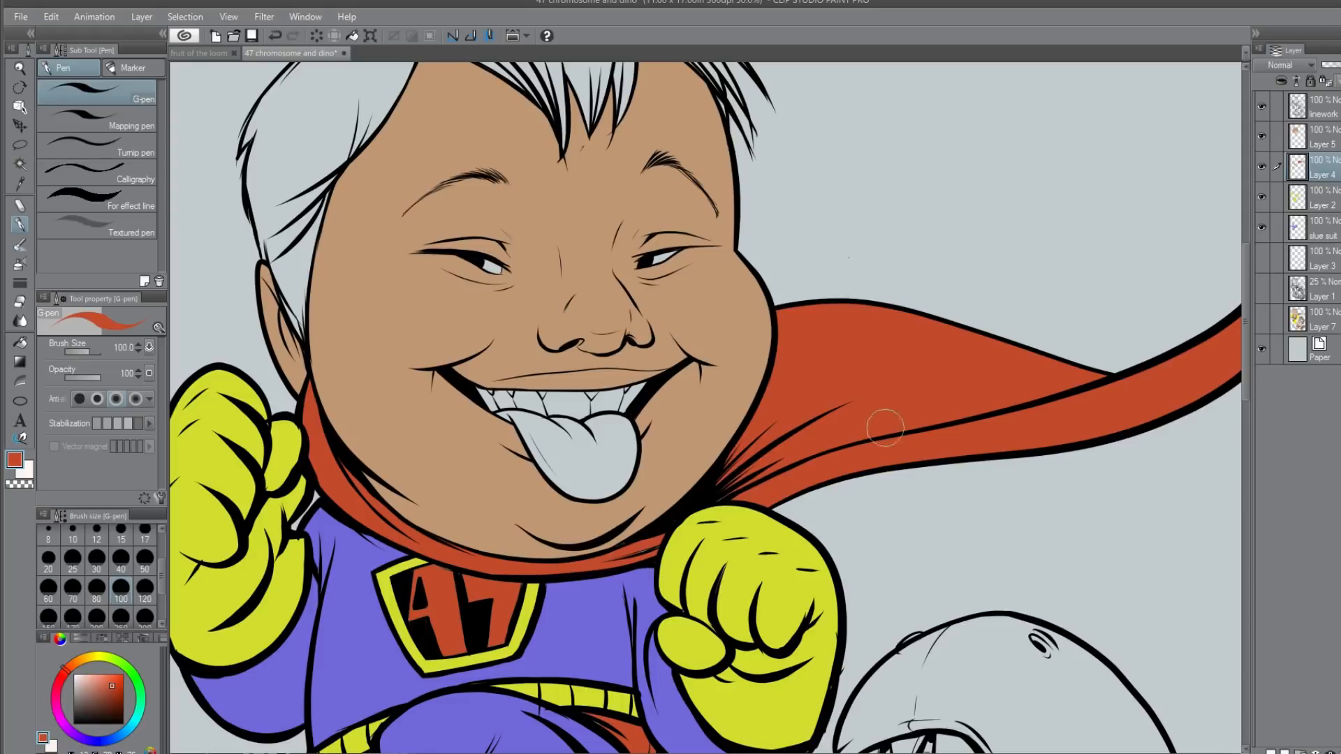
{"action": "left_click_drag", "start_coordinate": [682, 483], "coordinate": [835, 413]}
{"action": "left_click_drag", "start_coordinate": [897, 649], "coordinate": [875, 626]}
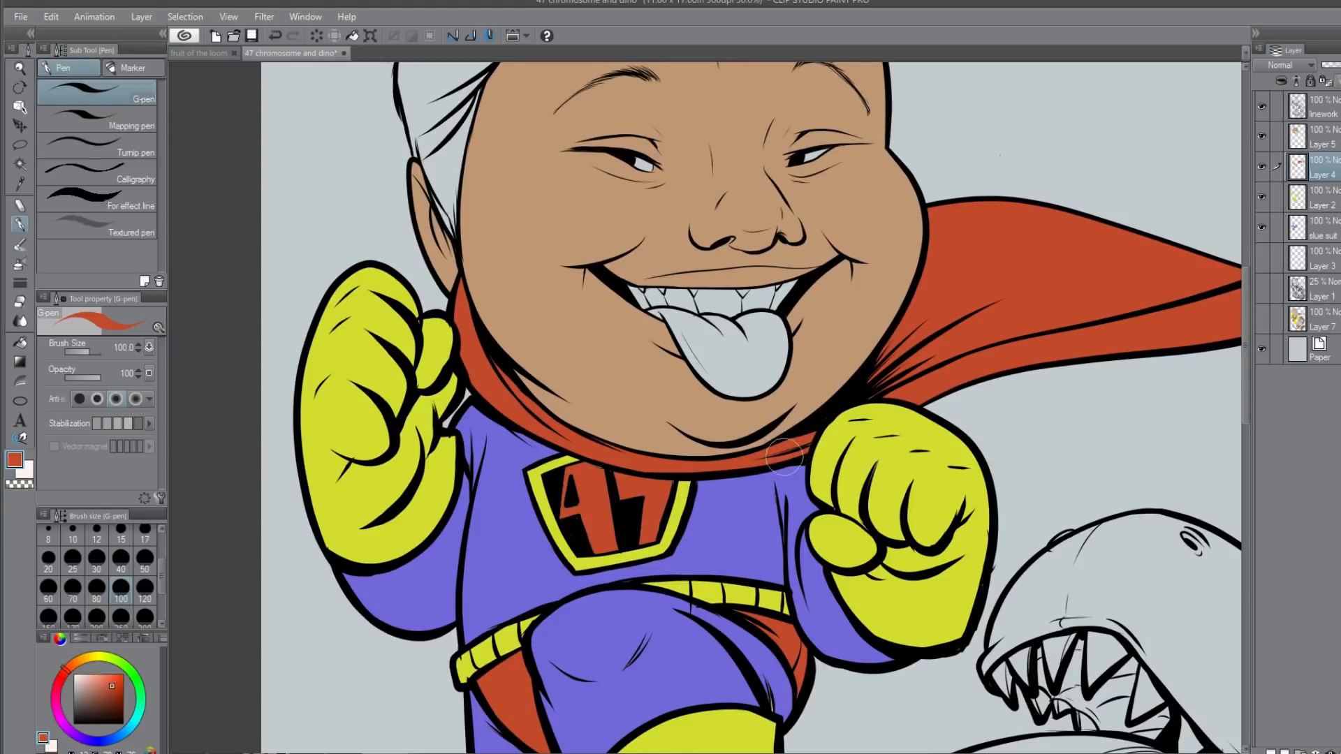
{"action": "left_click_drag", "start_coordinate": [921, 378], "coordinate": [938, 309]}
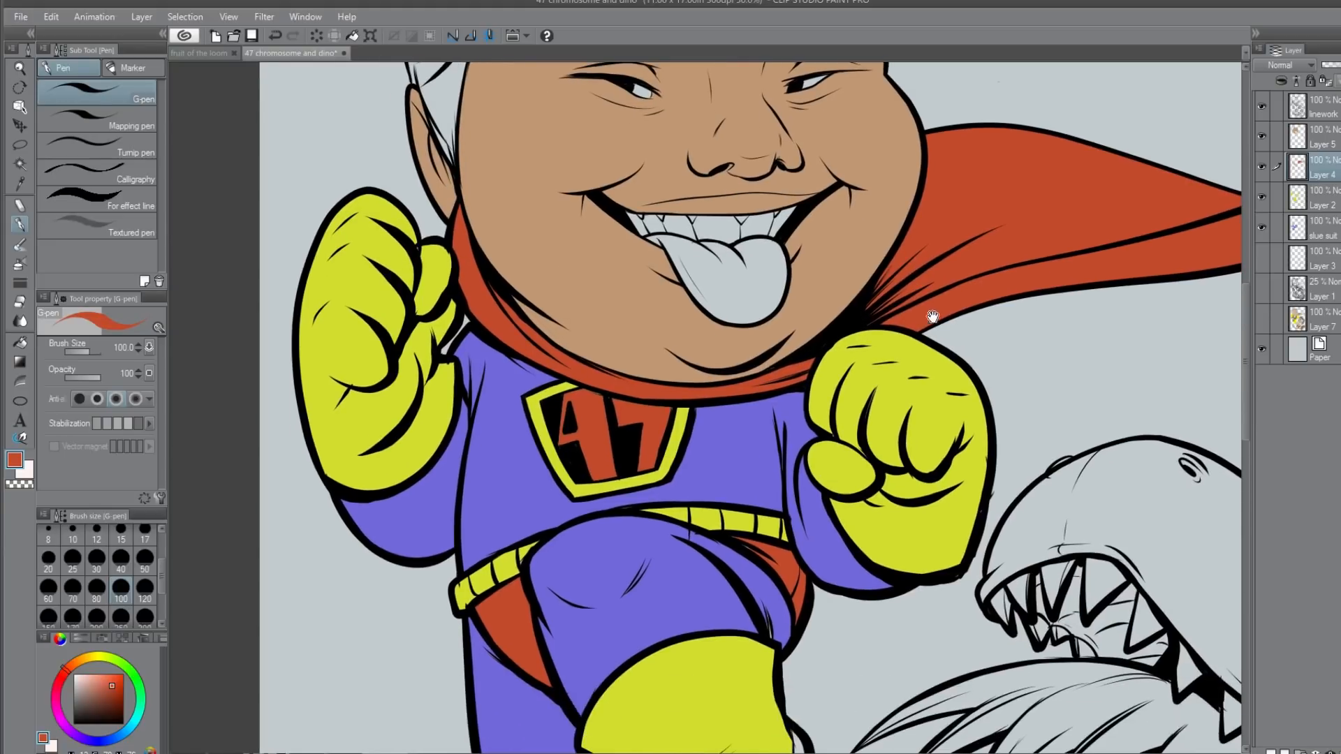
Step: Sample the suit's violet-blue and touch up gaps along the legs on the blue suit layer
{"action": "left_click_drag", "start_coordinate": [830, 653], "coordinate": [835, 619]}
{"action": "left_click", "coordinate": [1333, 225]}
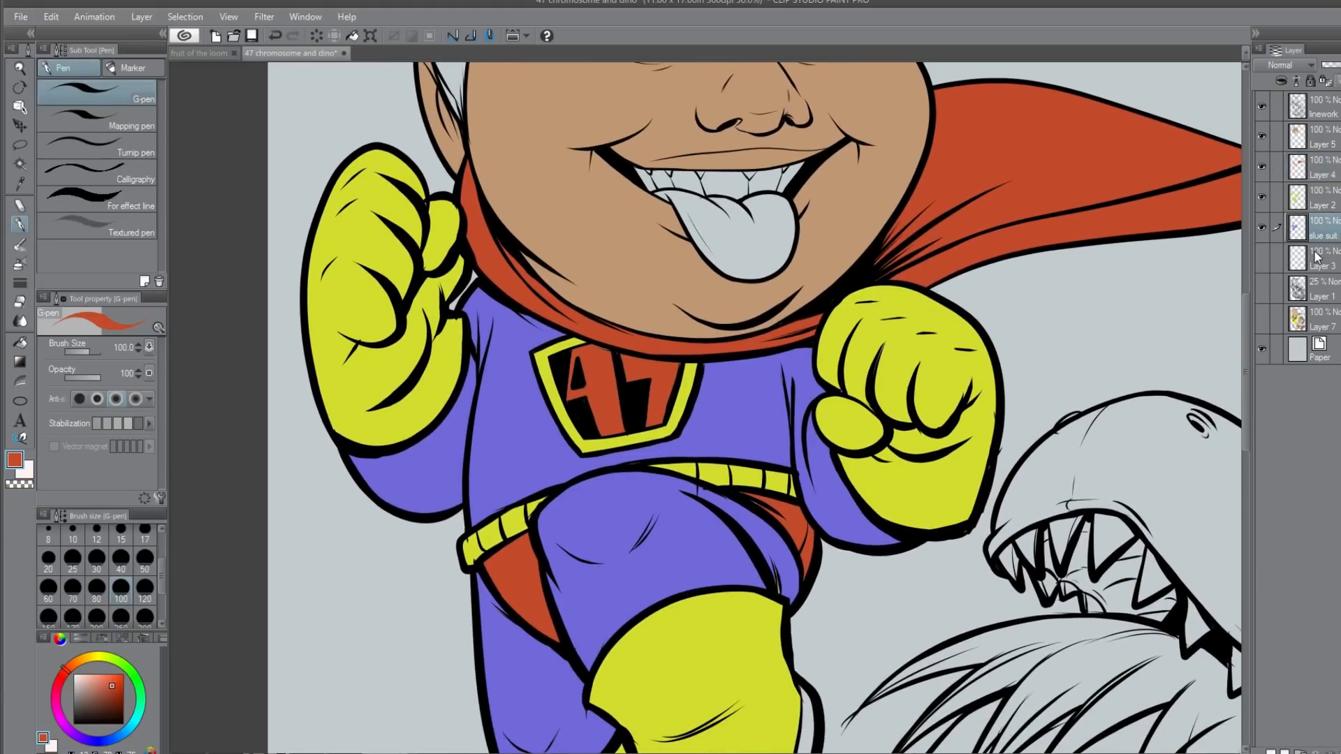
{"action": "left_click", "coordinate": [698, 564], "text": "alt"}
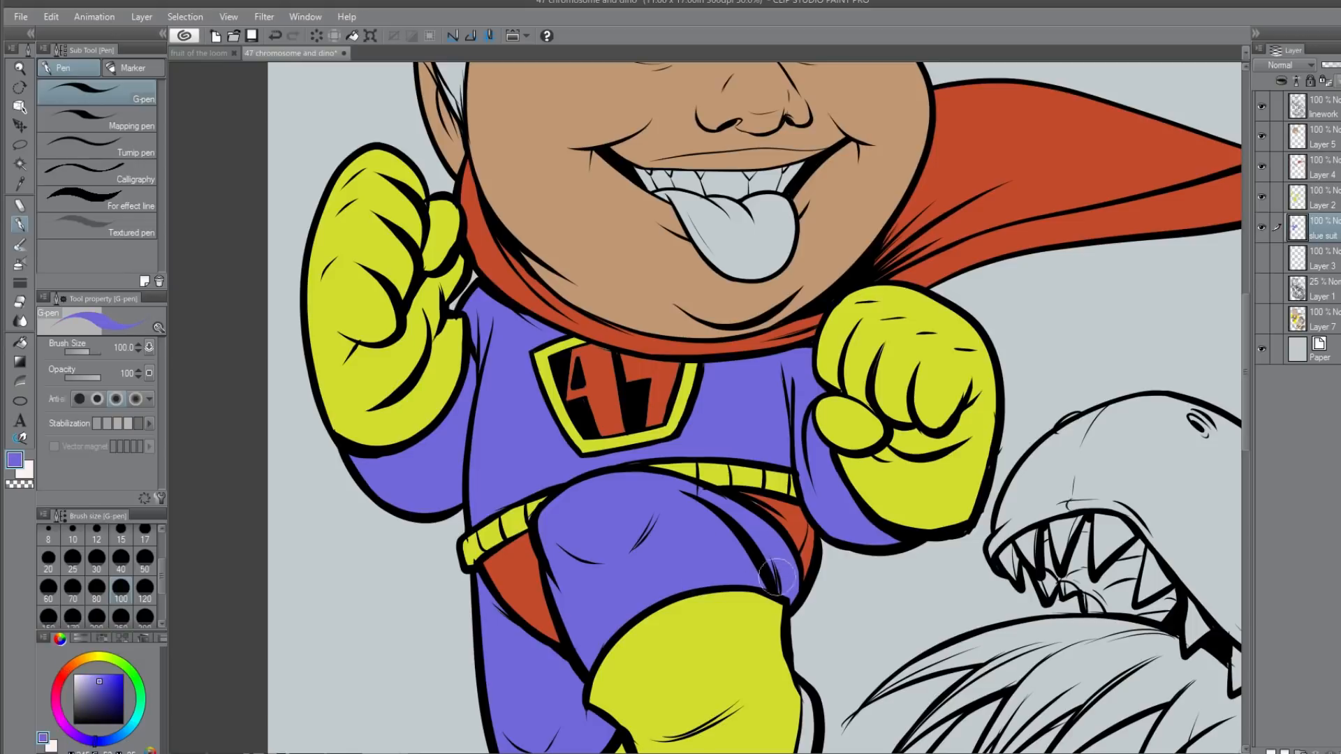
{"action": "left_click_drag", "start_coordinate": [606, 700], "coordinate": [625, 422]}
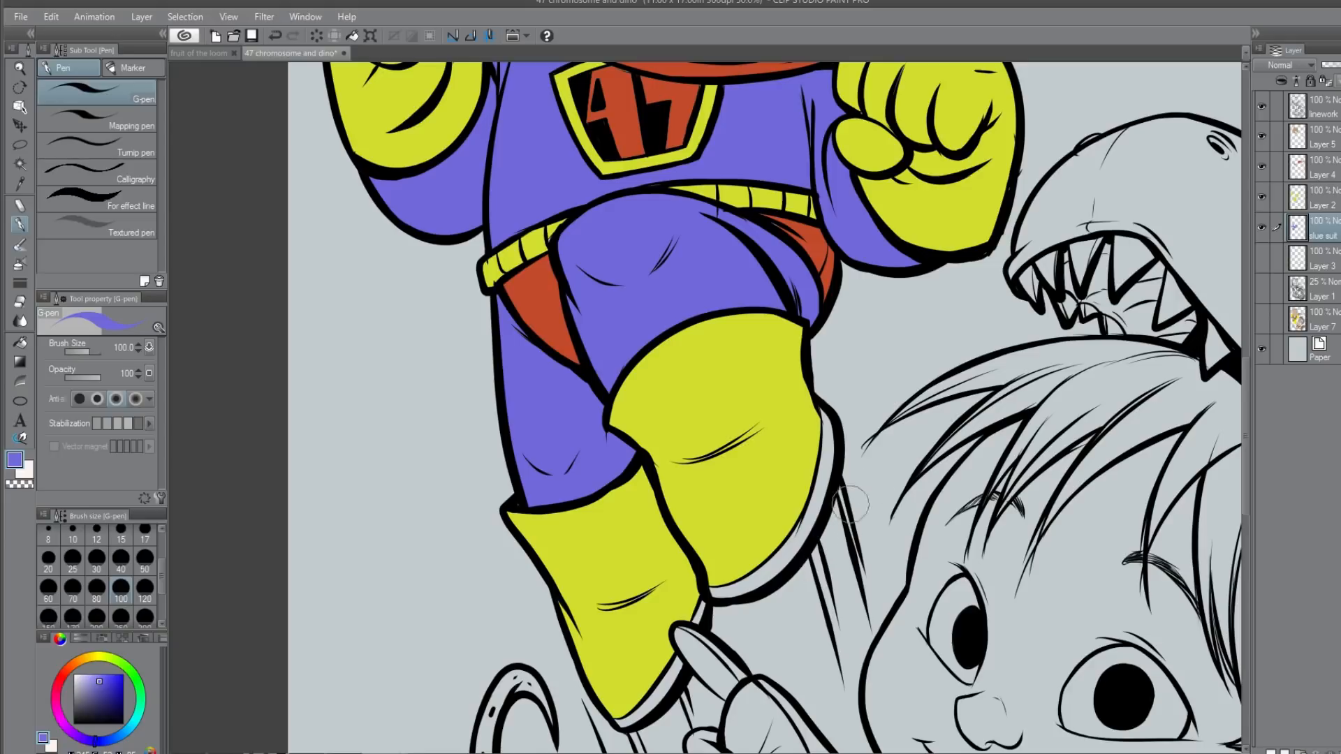
{"action": "left_click_drag", "start_coordinate": [776, 603], "coordinate": [758, 645]}
Step: Sample the boot yellow on Layer 2, darken it to olive and paint the sole of the lower boot
{"action": "left_click", "coordinate": [1338, 198]}
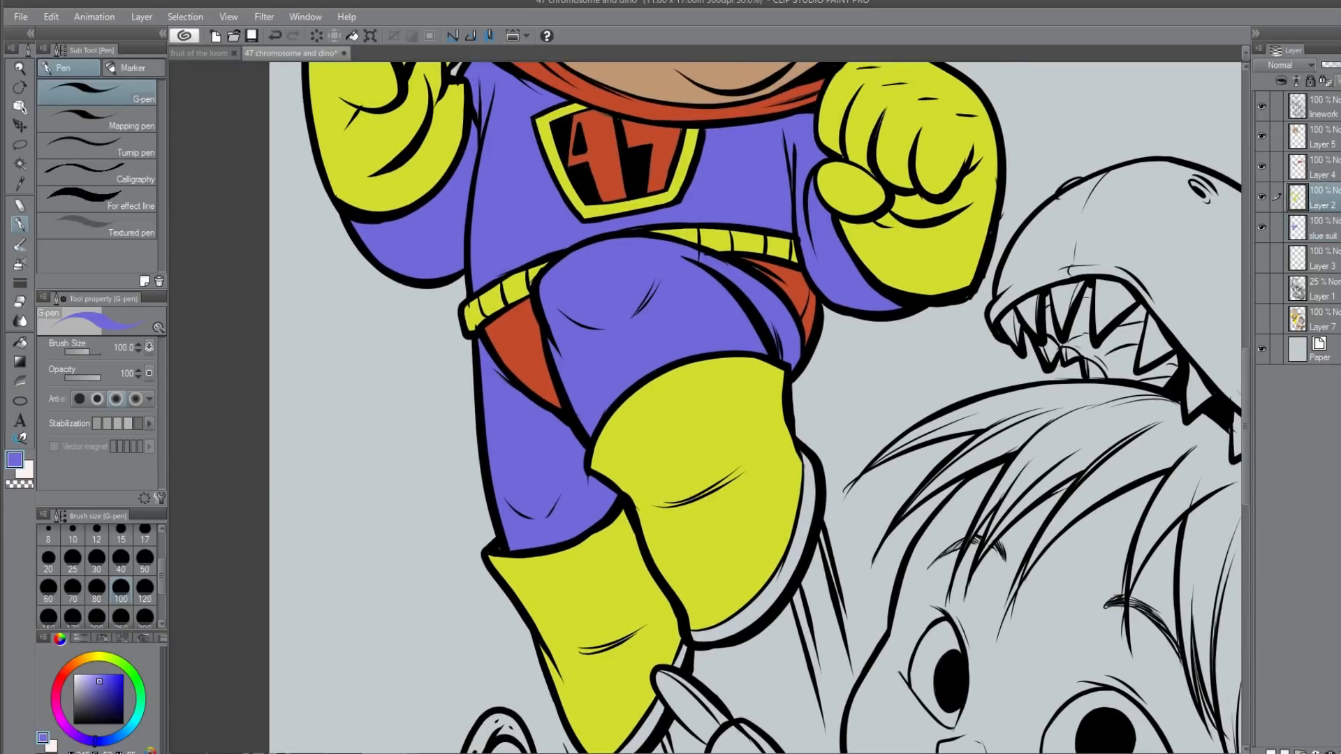
{"action": "left_click", "coordinate": [734, 569], "text": "alt"}
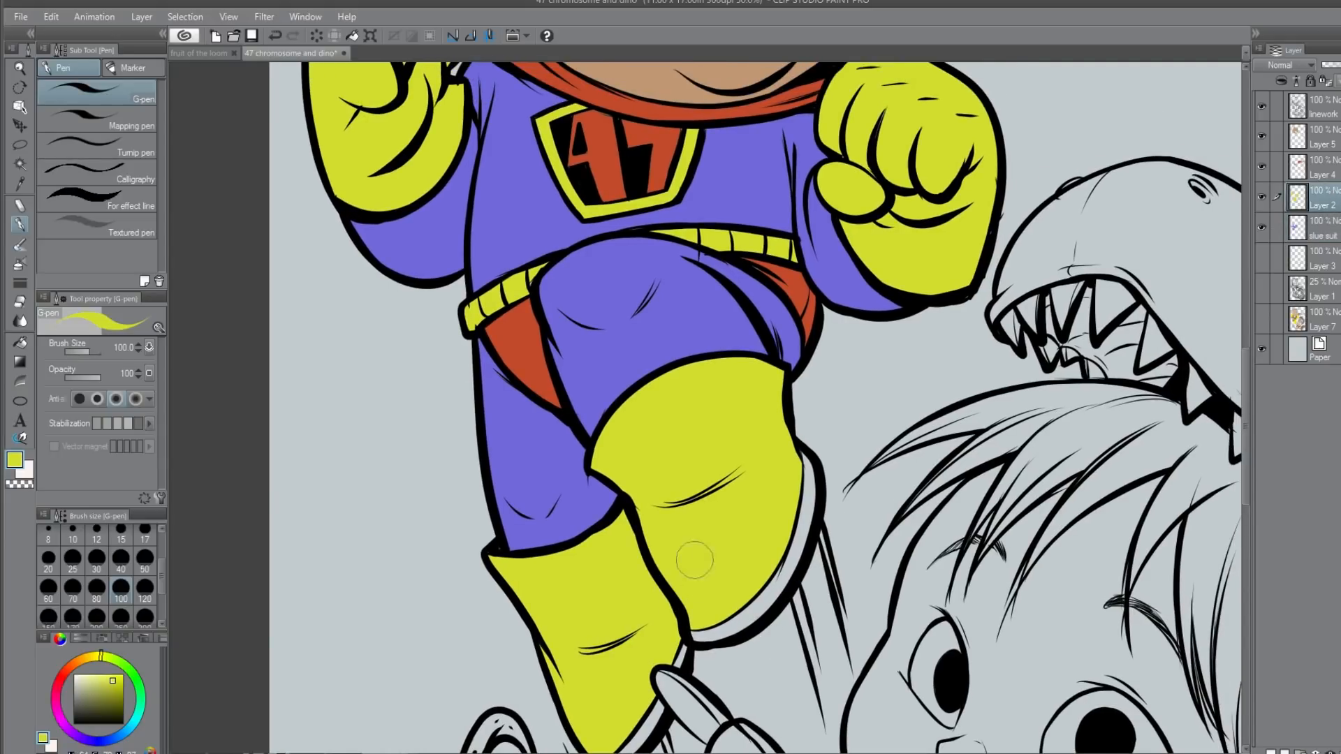
{"action": "left_click_drag", "start_coordinate": [730, 490], "coordinate": [770, 406]}
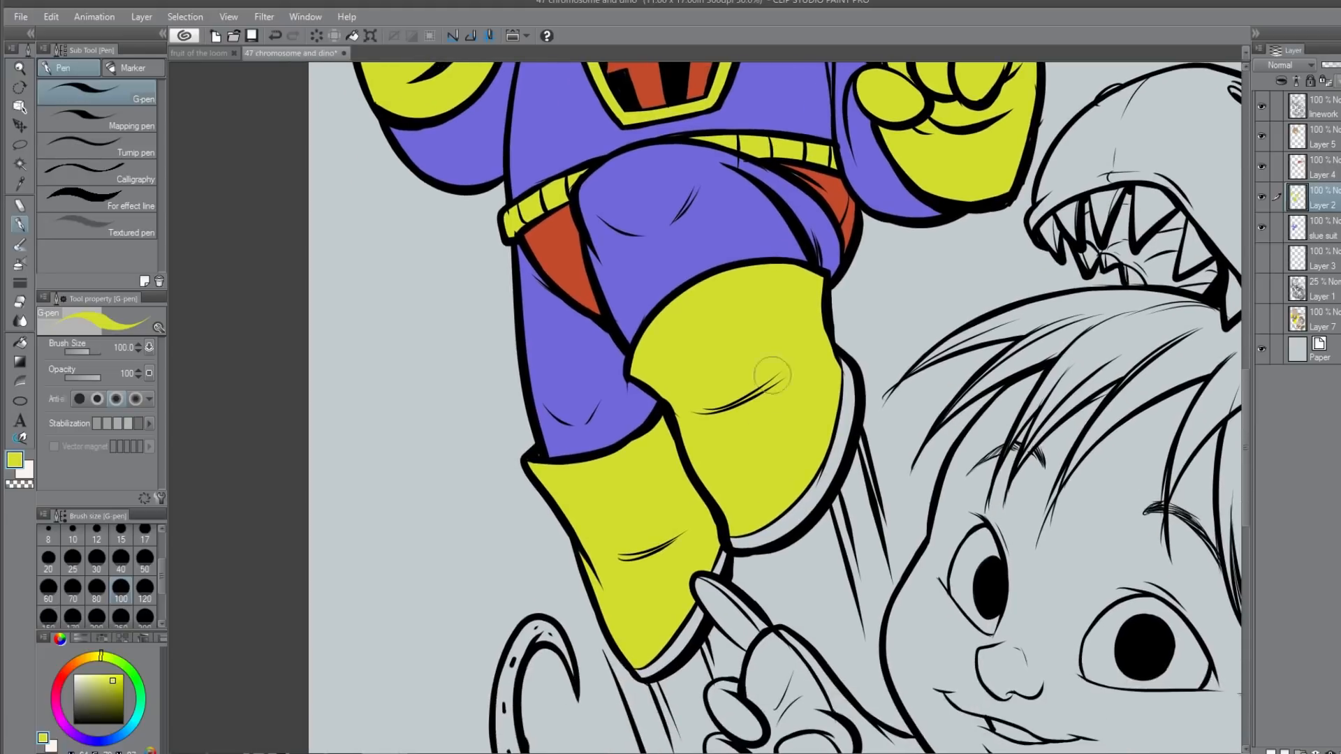
{"action": "left_click", "coordinate": [110, 690]}
{"action": "left_click_drag", "start_coordinate": [111, 690], "coordinate": [110, 695]}
{"action": "mouse_move", "coordinate": [637, 669]}
{"action": "left_mouse_down"}
{"action": "mouse_move", "coordinate": [699, 607]}
{"action": "mouse_move", "coordinate": [692, 635]}
{"action": "mouse_move", "coordinate": [726, 550]}
{"action": "mouse_move", "coordinate": [716, 572]}
{"action": "left_mouse_up"}
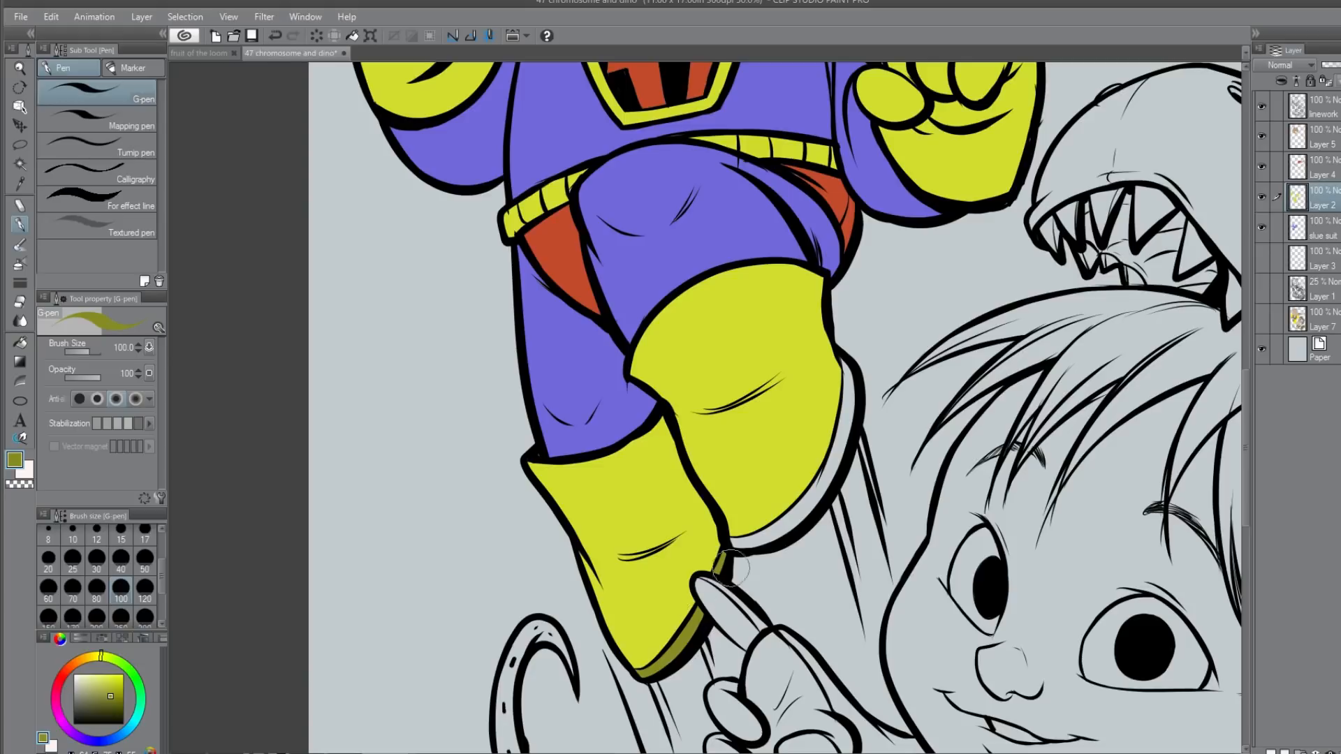
Step: Paint the sole of the raised boot olive on Layer 2, tidying its edge against the yellow
{"action": "mouse_move", "coordinate": [731, 540]}
{"action": "left_mouse_down"}
{"action": "mouse_move", "coordinate": [769, 532]}
{"action": "mouse_move", "coordinate": [741, 538]}
{"action": "left_mouse_up"}
{"action": "key", "text": "ctrl+z"}
{"action": "scroll", "coordinate": [743, 541], "scroll_direction": "up", "scroll_amount": 1}
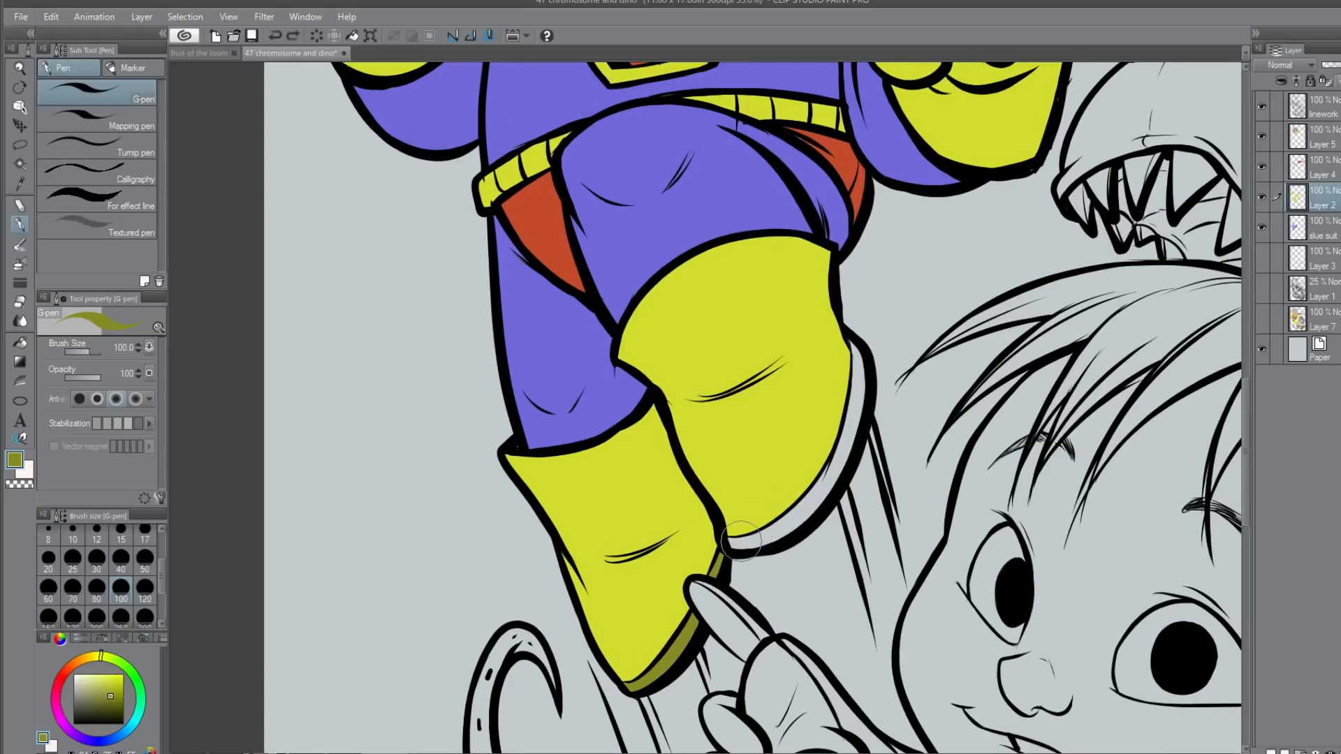
{"action": "mouse_move", "coordinate": [726, 543]}
{"action": "left_mouse_down"}
{"action": "mouse_move", "coordinate": [791, 518]}
{"action": "mouse_move", "coordinate": [720, 538]}
{"action": "mouse_move", "coordinate": [783, 527]}
{"action": "mouse_move", "coordinate": [732, 542]}
{"action": "mouse_move", "coordinate": [838, 469]}
{"action": "mouse_move", "coordinate": [783, 517]}
{"action": "left_mouse_up"}
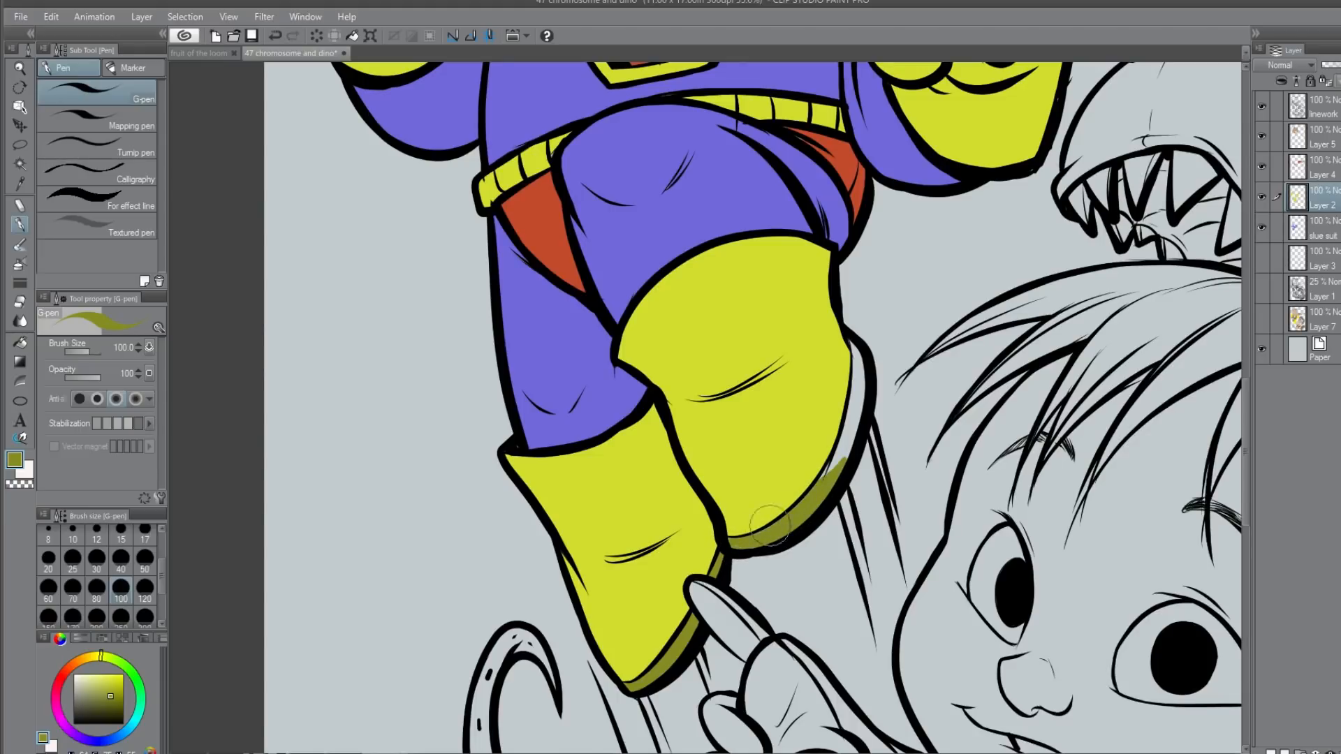
{"action": "mouse_move", "coordinate": [849, 345]}
{"action": "left_mouse_down"}
{"action": "mouse_move", "coordinate": [847, 440]}
{"action": "mouse_move", "coordinate": [866, 371]}
{"action": "mouse_move", "coordinate": [859, 416]}
{"action": "mouse_move", "coordinate": [861, 404]}
{"action": "mouse_move", "coordinate": [813, 496]}
{"action": "mouse_move", "coordinate": [850, 421]}
{"action": "mouse_move", "coordinate": [821, 474]}
{"action": "mouse_move", "coordinate": [862, 443]}
{"action": "mouse_move", "coordinate": [845, 432]}
{"action": "mouse_move", "coordinate": [789, 490]}
{"action": "left_mouse_up"}
{"action": "left_click", "coordinate": [820, 452], "text": "alt"}
{"action": "left_click", "coordinate": [772, 537], "text": "alt"}
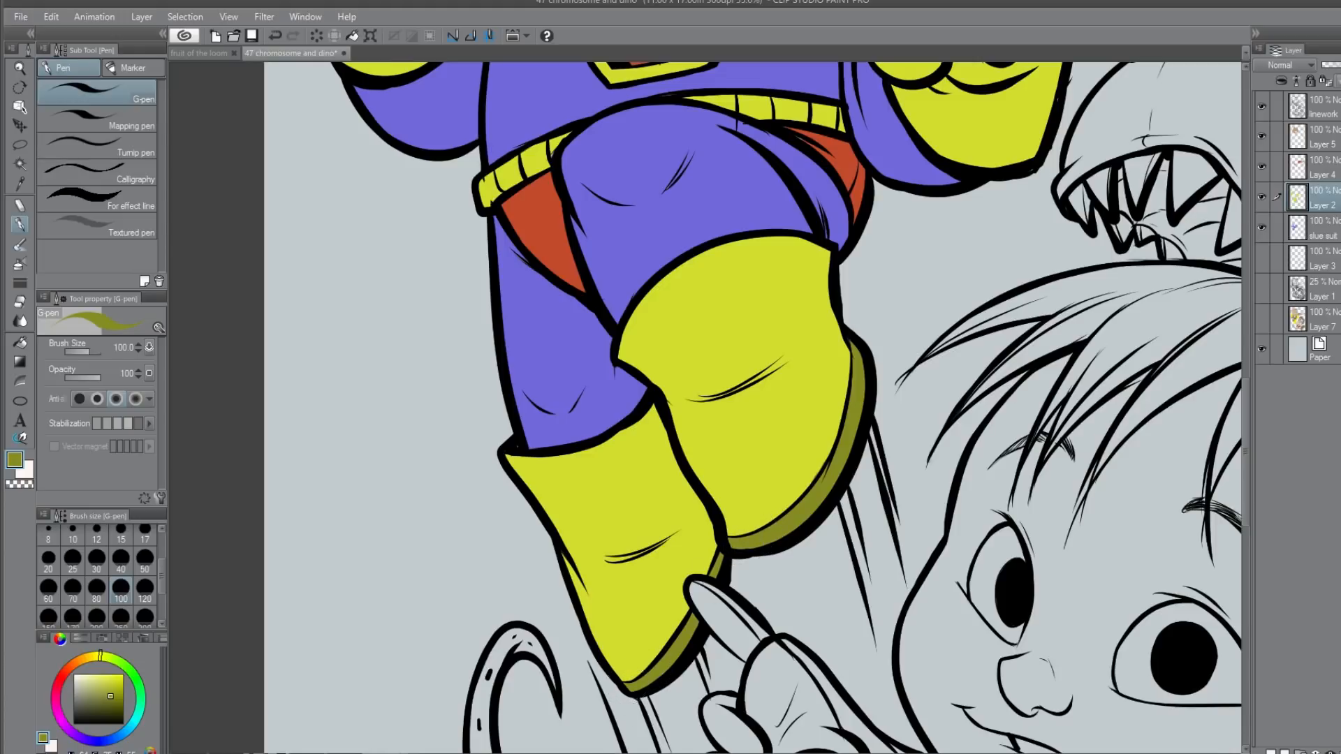
Step: Add a new layer and move it above Layer 5, directly beneath the linework layer
{"action": "left_click_drag", "start_coordinate": [894, 438], "coordinate": [861, 584]}
{"action": "left_click_drag", "start_coordinate": [847, 470], "coordinate": [880, 670]}
{"action": "left_click_drag", "start_coordinate": [890, 511], "coordinate": [890, 698]}
{"action": "left_click_drag", "start_coordinate": [667, 349], "coordinate": [647, 482]}
{"action": "left_click_drag", "start_coordinate": [727, 663], "coordinate": [740, 567]}
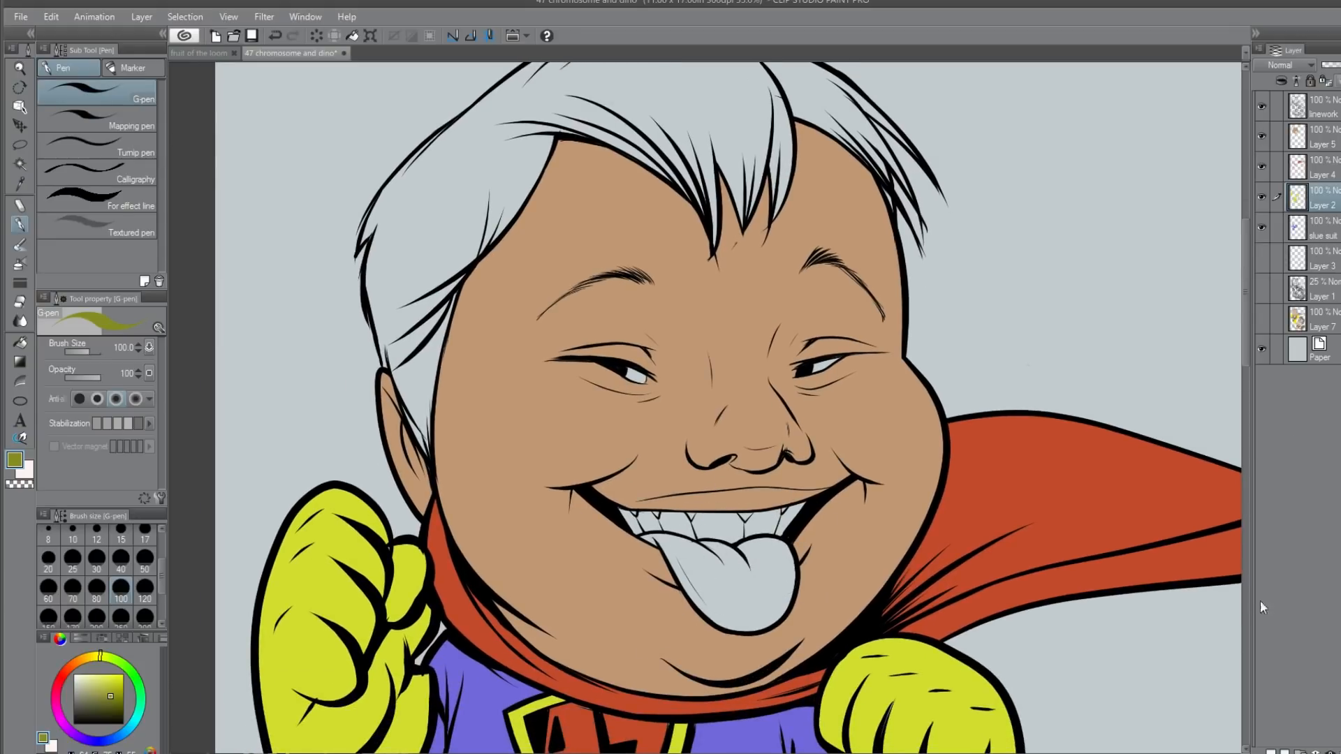
{"action": "key", "text": "ctrl+shift+n"}
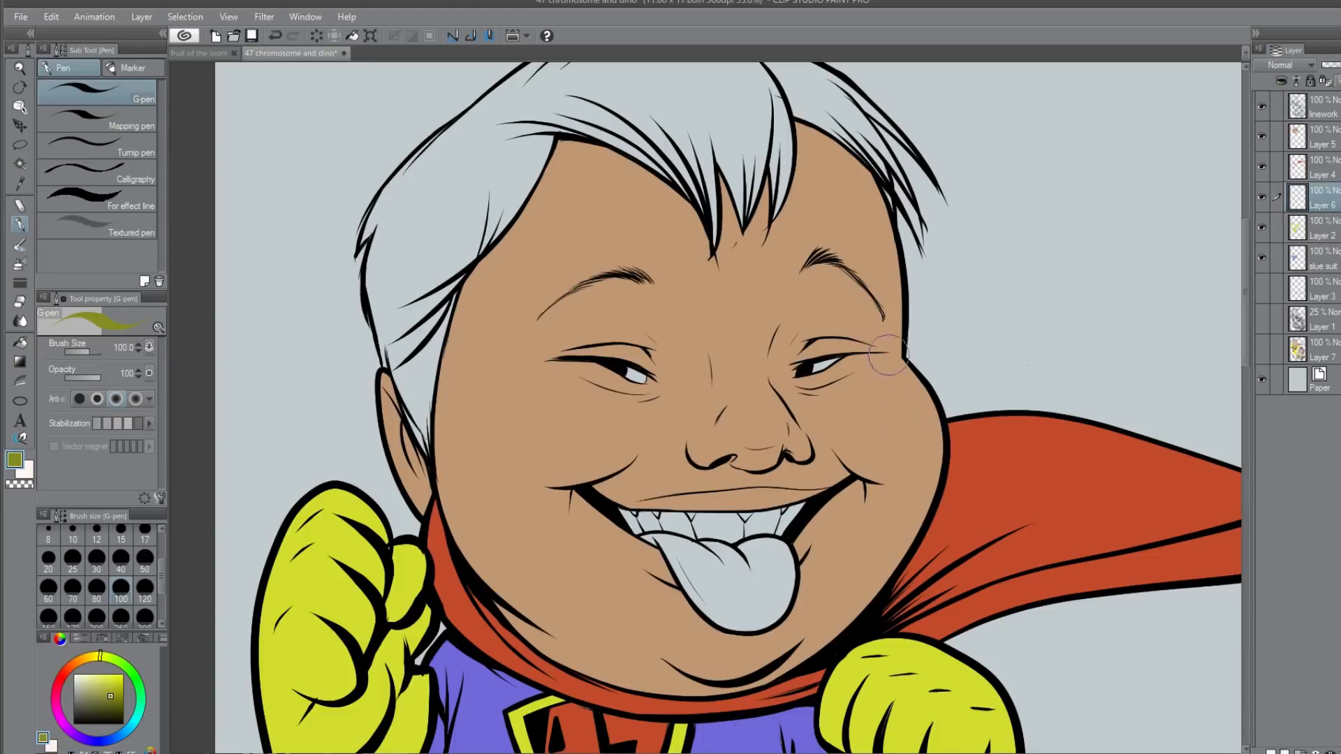
{"action": "left_click_drag", "start_coordinate": [1335, 199], "coordinate": [1335, 126]}
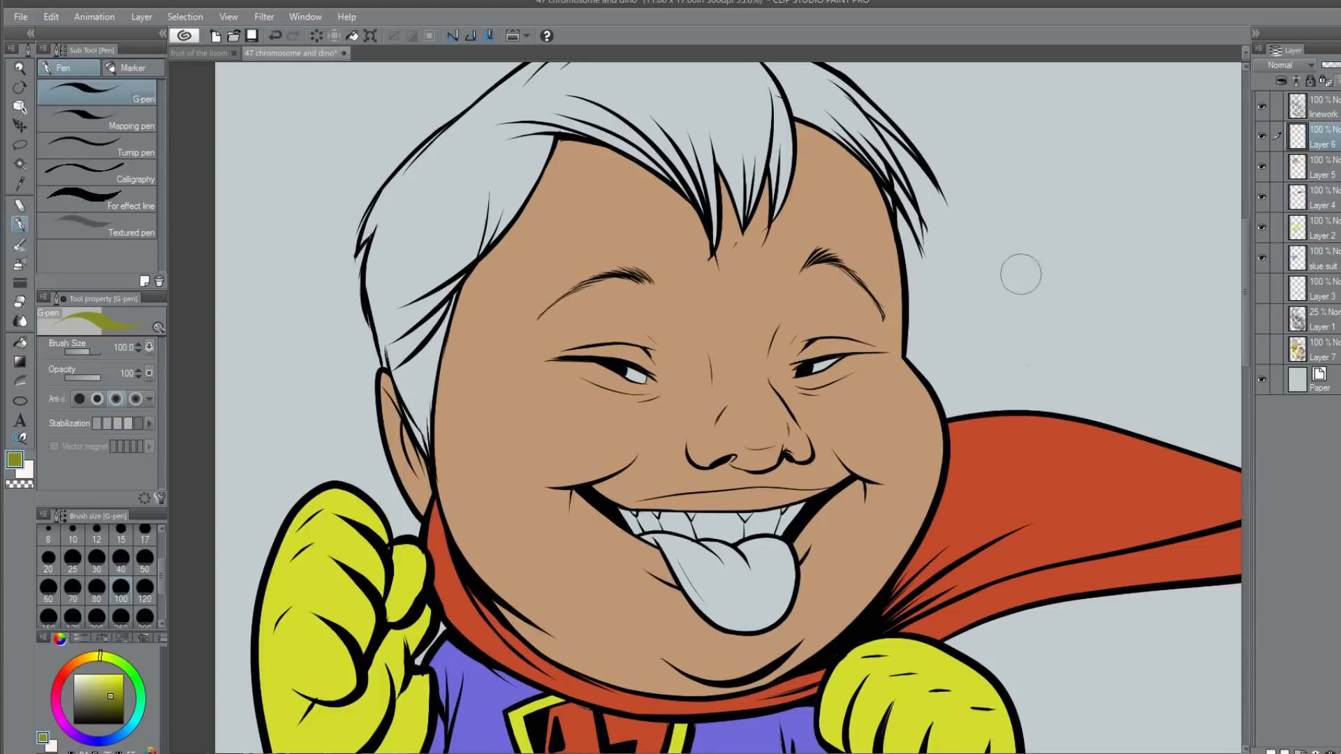
Step: Sample the face's skin tone, shift it to a reddish pink and paint the tongue on Layer 6
{"action": "left_click", "coordinate": [866, 408], "text": "alt"}
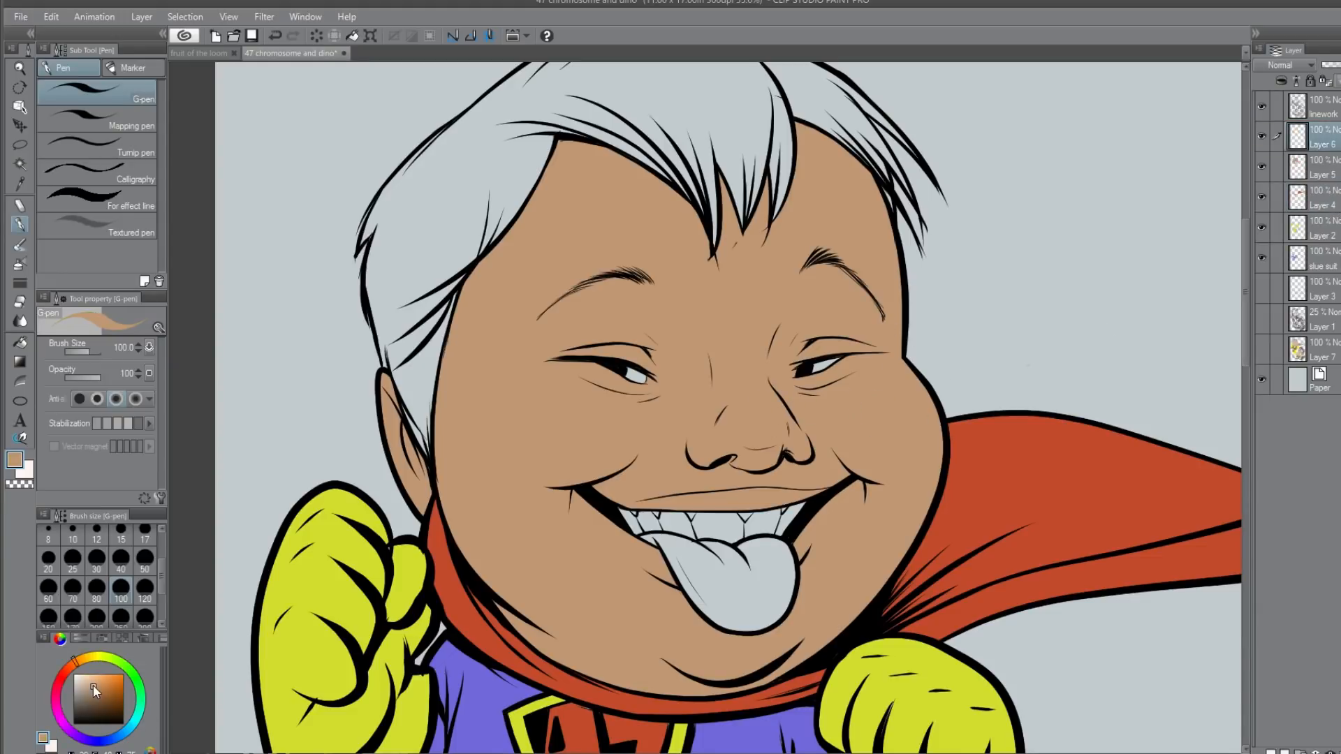
{"action": "mouse_move", "coordinate": [93, 684]}
{"action": "left_mouse_down"}
{"action": "mouse_move", "coordinate": [65, 664]}
{"action": "mouse_move", "coordinate": [90, 686]}
{"action": "left_mouse_up"}
{"action": "left_click_drag", "start_coordinate": [718, 597], "coordinate": [672, 549]}
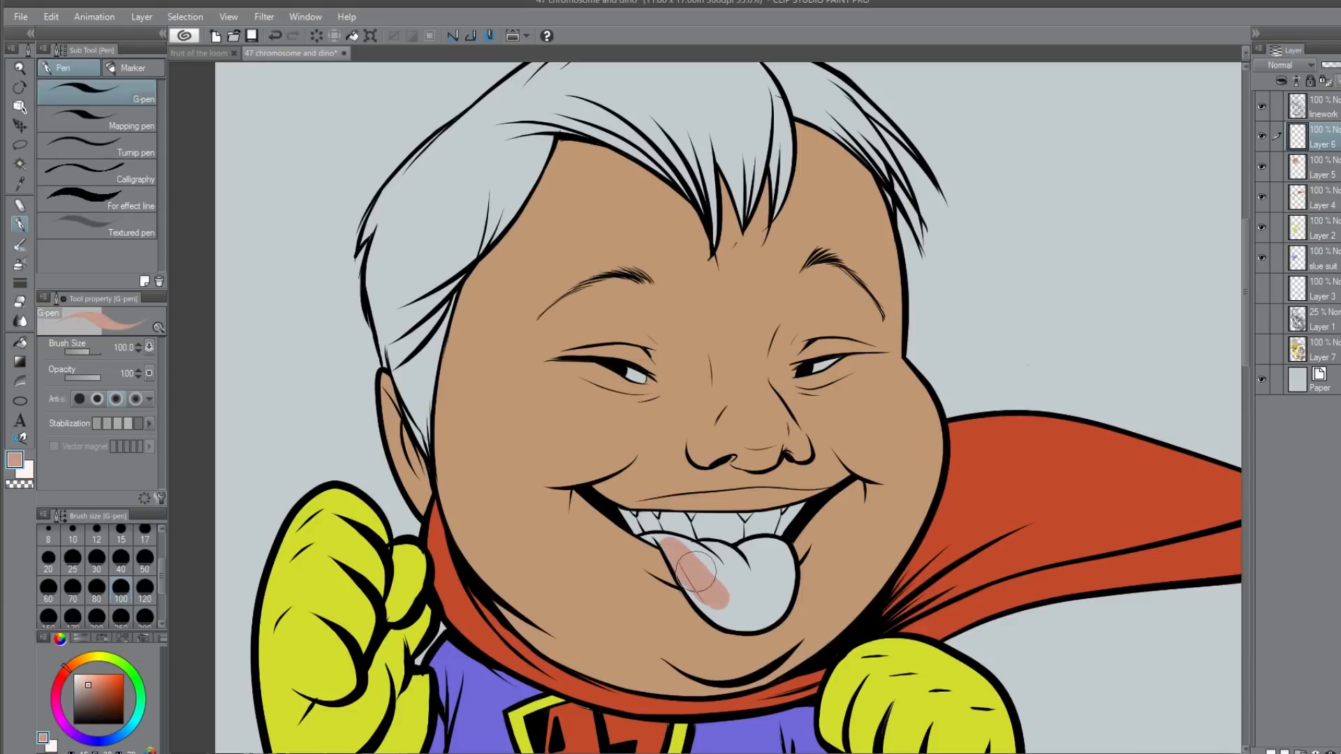
{"action": "left_click_drag", "start_coordinate": [91, 685], "coordinate": [95, 686]}
{"action": "mouse_move", "coordinate": [725, 605]}
{"action": "left_mouse_down"}
{"action": "mouse_move", "coordinate": [644, 535]}
{"action": "mouse_move", "coordinate": [671, 536]}
{"action": "mouse_move", "coordinate": [736, 602]}
{"action": "mouse_move", "coordinate": [767, 592]}
{"action": "mouse_move", "coordinate": [696, 555]}
{"action": "mouse_move", "coordinate": [725, 549]}
{"action": "mouse_move", "coordinate": [765, 573]}
{"action": "mouse_move", "coordinate": [777, 564]}
{"action": "mouse_move", "coordinate": [776, 600]}
{"action": "mouse_move", "coordinate": [702, 573]}
{"action": "mouse_move", "coordinate": [767, 608]}
{"action": "mouse_move", "coordinate": [737, 607]}
{"action": "left_mouse_up"}
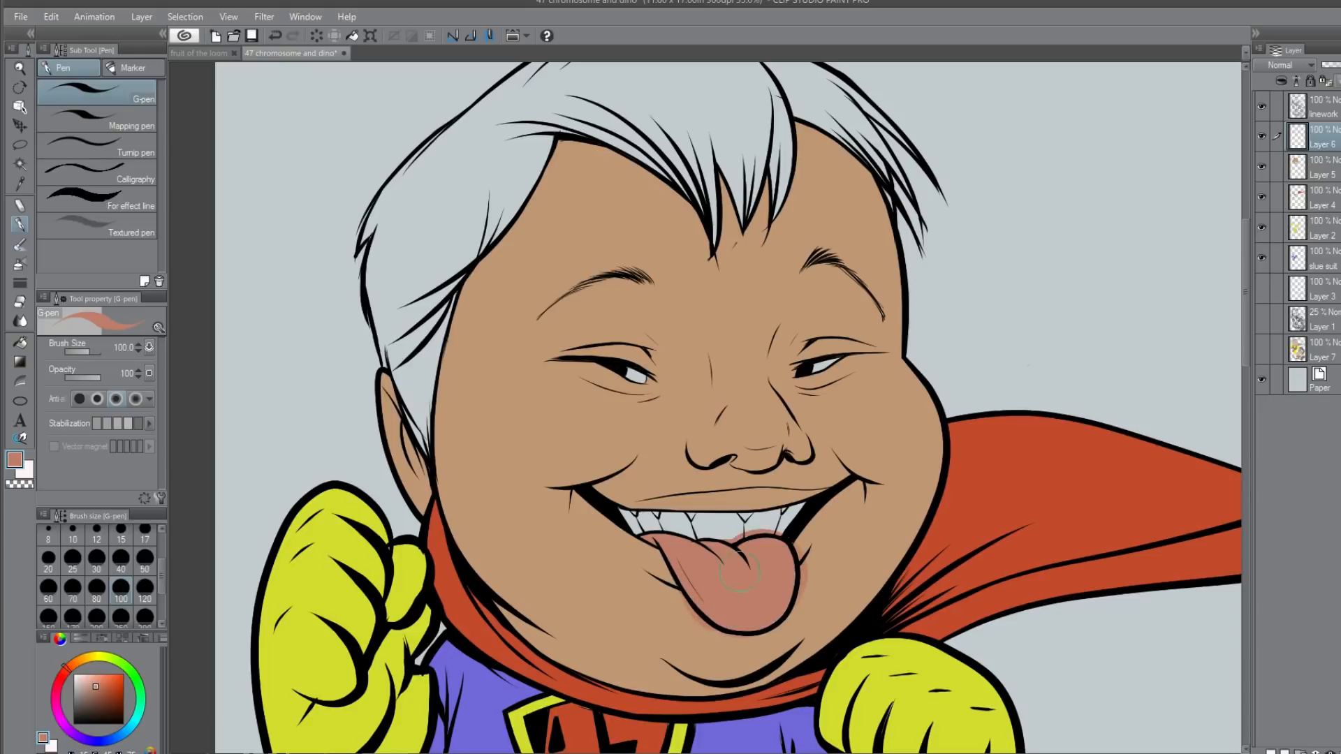
{"action": "mouse_move", "coordinate": [655, 557]}
{"action": "left_mouse_down"}
{"action": "mouse_move", "coordinate": [683, 609]}
{"action": "mouse_move", "coordinate": [736, 642]}
{"action": "mouse_move", "coordinate": [734, 537]}
{"action": "mouse_move", "coordinate": [717, 532]}
{"action": "mouse_move", "coordinate": [786, 529]}
{"action": "mouse_move", "coordinate": [768, 527]}
{"action": "mouse_move", "coordinate": [787, 534]}
{"action": "mouse_move", "coordinate": [800, 611]}
{"action": "mouse_move", "coordinate": [800, 550]}
{"action": "left_mouse_up"}
{"action": "left_click_drag", "start_coordinate": [94, 685], "coordinate": [100, 689]}
{"action": "mouse_move", "coordinate": [688, 541]}
{"action": "left_mouse_down"}
{"action": "mouse_move", "coordinate": [734, 529]}
{"action": "mouse_move", "coordinate": [703, 617]}
{"action": "mouse_move", "coordinate": [815, 569]}
{"action": "mouse_move", "coordinate": [747, 644]}
{"action": "left_mouse_up"}
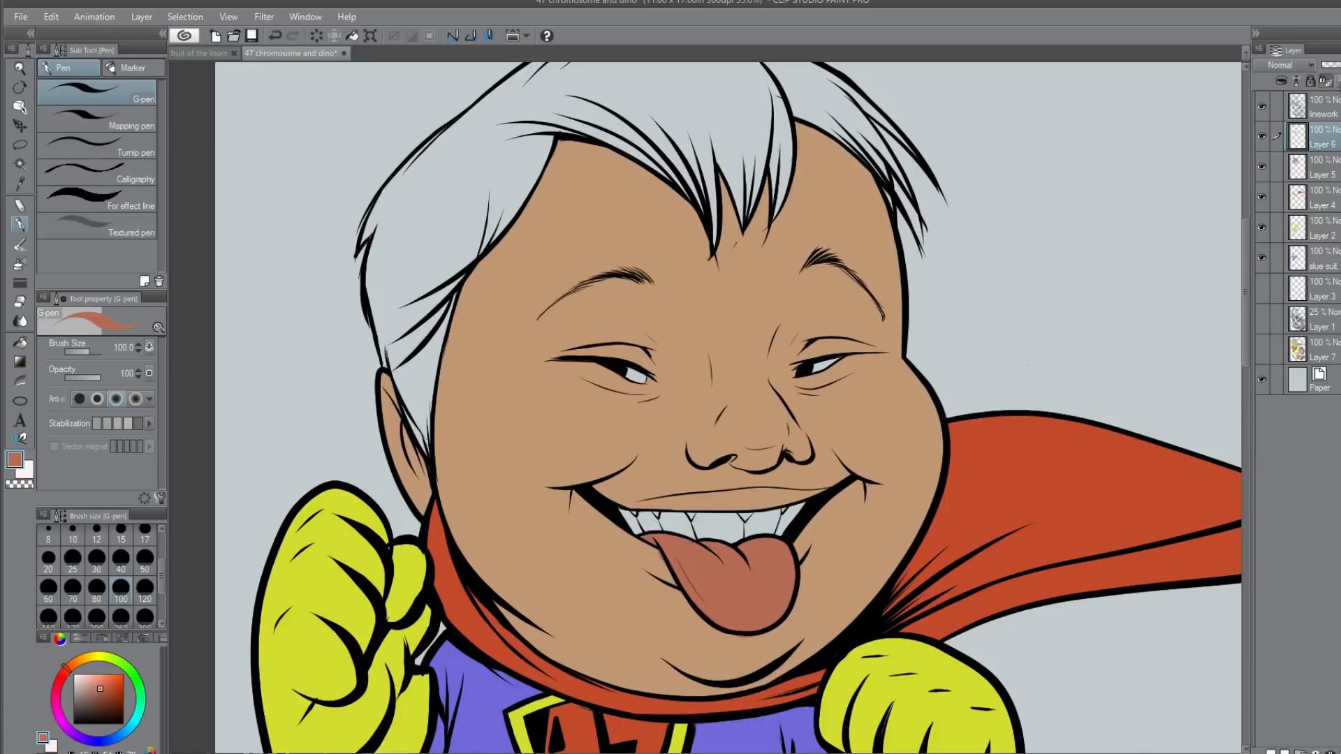
Step: Set the brush size to 40 and paint the small gum gaps between the upper teeth in the tongue colour
{"action": "left_click", "coordinate": [121, 558]}
{"action": "left_click", "coordinate": [744, 513]}
{"action": "left_click_drag", "start_coordinate": [744, 517], "coordinate": [745, 520]}
Step: Sample the skin tone again, darken it slightly and paint the upper lip on Layer 6
{"action": "left_click", "coordinate": [542, 406], "text": "alt"}
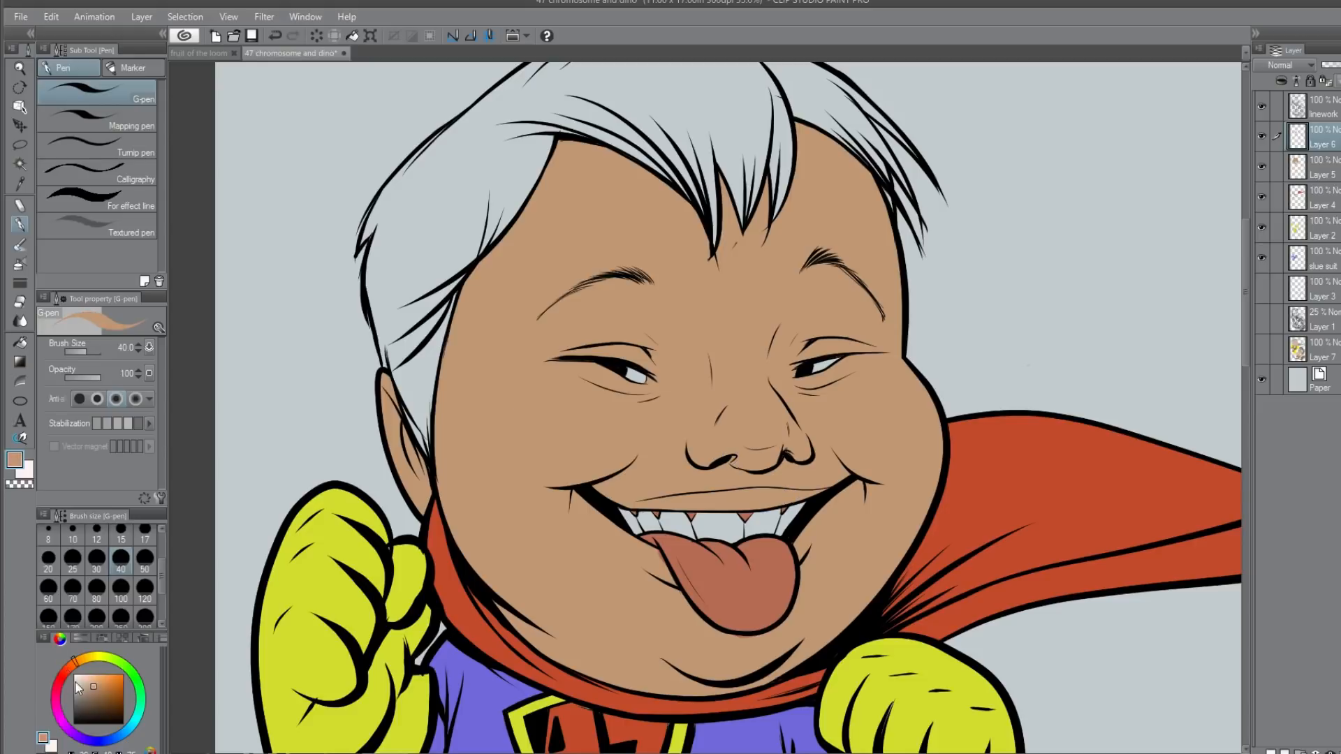
{"action": "left_click_drag", "start_coordinate": [94, 686], "coordinate": [90, 681]}
{"action": "left_click", "coordinate": [531, 427], "text": "alt"}
{"action": "left_click_drag", "start_coordinate": [95, 686], "coordinate": [95, 690]}
{"action": "left_click_drag", "start_coordinate": [651, 510], "coordinate": [769, 502]}
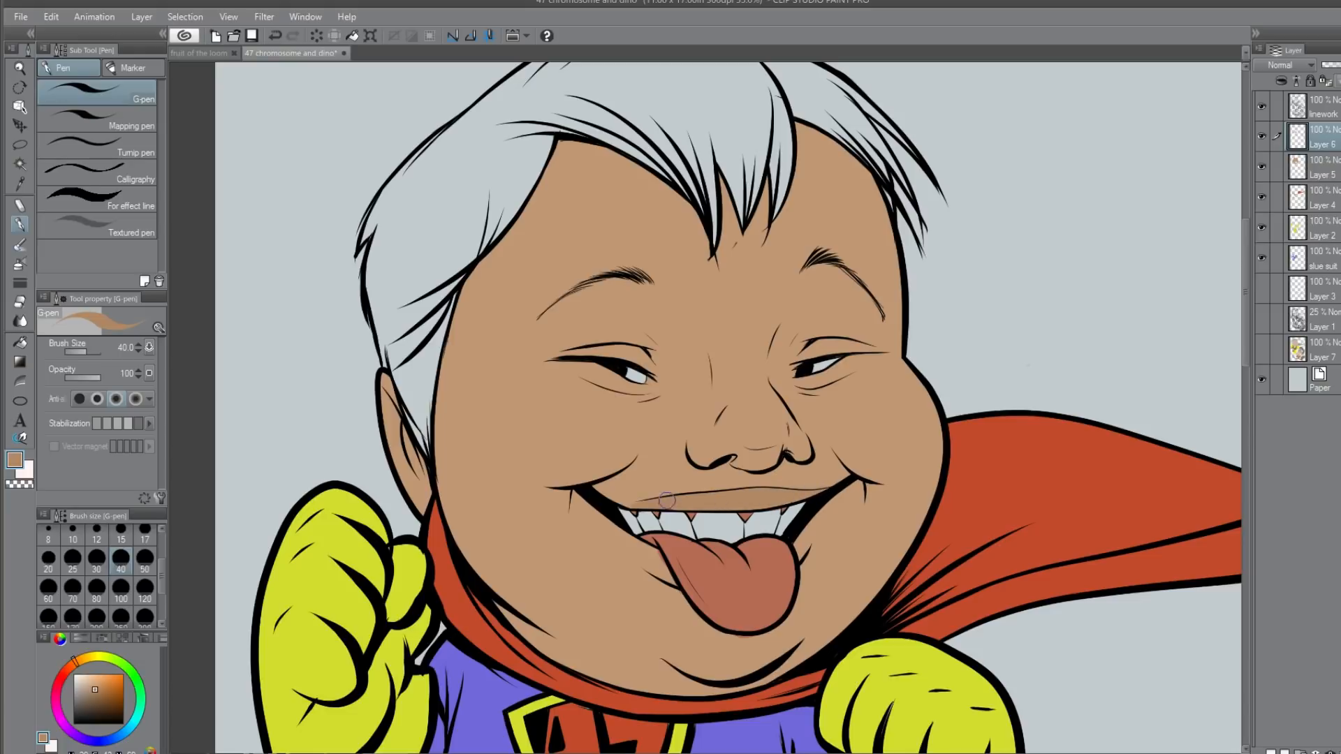
Step: Paint the lower lip on both sides of the tongue with the darker skin tone
{"action": "mouse_move", "coordinate": [659, 498]}
{"action": "left_mouse_down"}
{"action": "mouse_move", "coordinate": [635, 547]}
{"action": "mouse_move", "coordinate": [623, 536]}
{"action": "mouse_move", "coordinate": [660, 576]}
{"action": "mouse_move", "coordinate": [608, 522]}
{"action": "mouse_move", "coordinate": [674, 583]}
{"action": "mouse_move", "coordinate": [613, 528]}
{"action": "mouse_move", "coordinate": [632, 548]}
{"action": "left_mouse_up"}
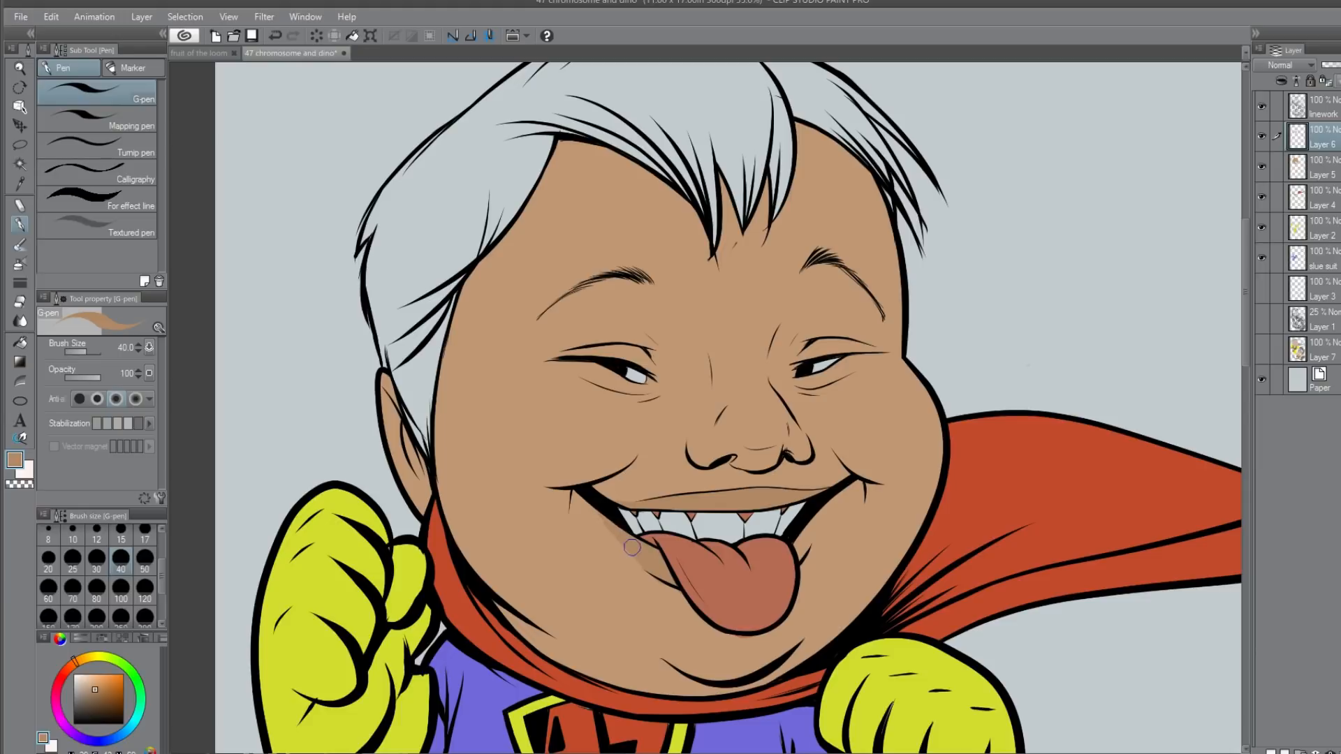
{"action": "mouse_move", "coordinate": [798, 555]}
{"action": "left_mouse_down"}
{"action": "mouse_move", "coordinate": [811, 523]}
{"action": "mouse_move", "coordinate": [794, 539]}
{"action": "mouse_move", "coordinate": [802, 546]}
{"action": "mouse_move", "coordinate": [821, 507]}
{"action": "mouse_move", "coordinate": [797, 554]}
{"action": "mouse_move", "coordinate": [801, 552]}
{"action": "left_mouse_up"}
{"action": "mouse_move", "coordinate": [618, 529]}
{"action": "left_mouse_down"}
{"action": "mouse_move", "coordinate": [587, 495]}
{"action": "mouse_move", "coordinate": [662, 568]}
{"action": "left_mouse_up"}
{"action": "left_click_drag", "start_coordinate": [615, 506], "coordinate": [657, 564]}
{"action": "mouse_move", "coordinate": [674, 578]}
{"action": "left_mouse_down"}
{"action": "mouse_move", "coordinate": [659, 584]}
{"action": "mouse_move", "coordinate": [681, 592]}
{"action": "left_mouse_up"}
Step: Sample the glove's yellow from Layer 2 and add a new layer above Layer 6 for the hair
{"action": "left_click", "coordinate": [375, 550], "text": "ctrl+shift"}
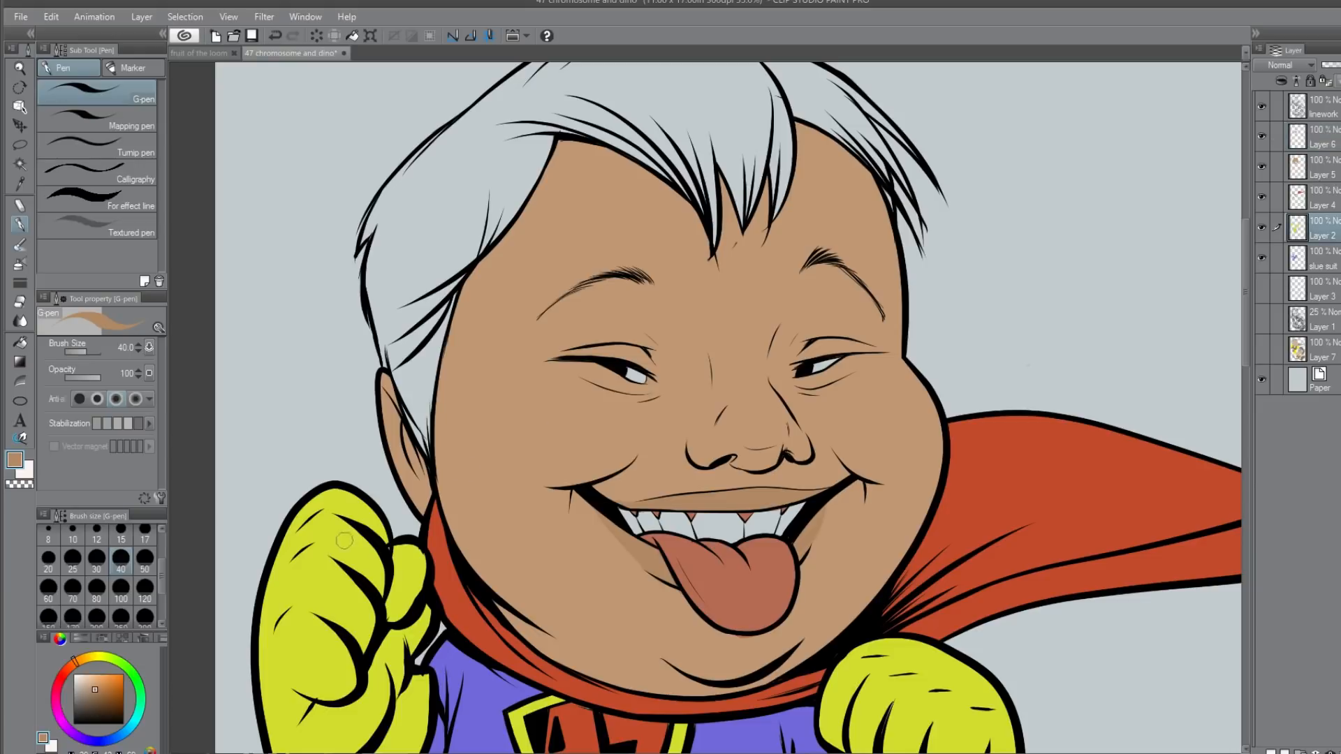
{"action": "left_click", "coordinate": [387, 553], "text": "alt"}
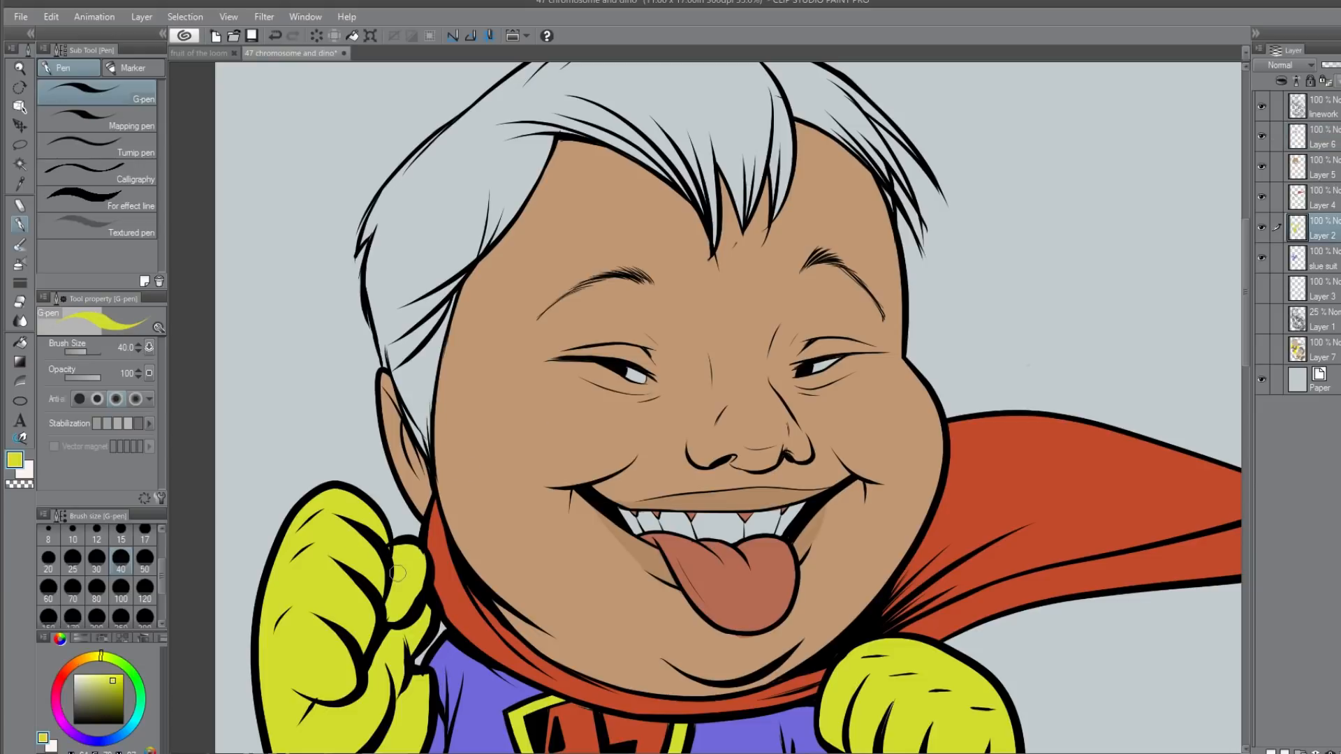
{"action": "left_click_drag", "start_coordinate": [782, 363], "coordinate": [801, 479]}
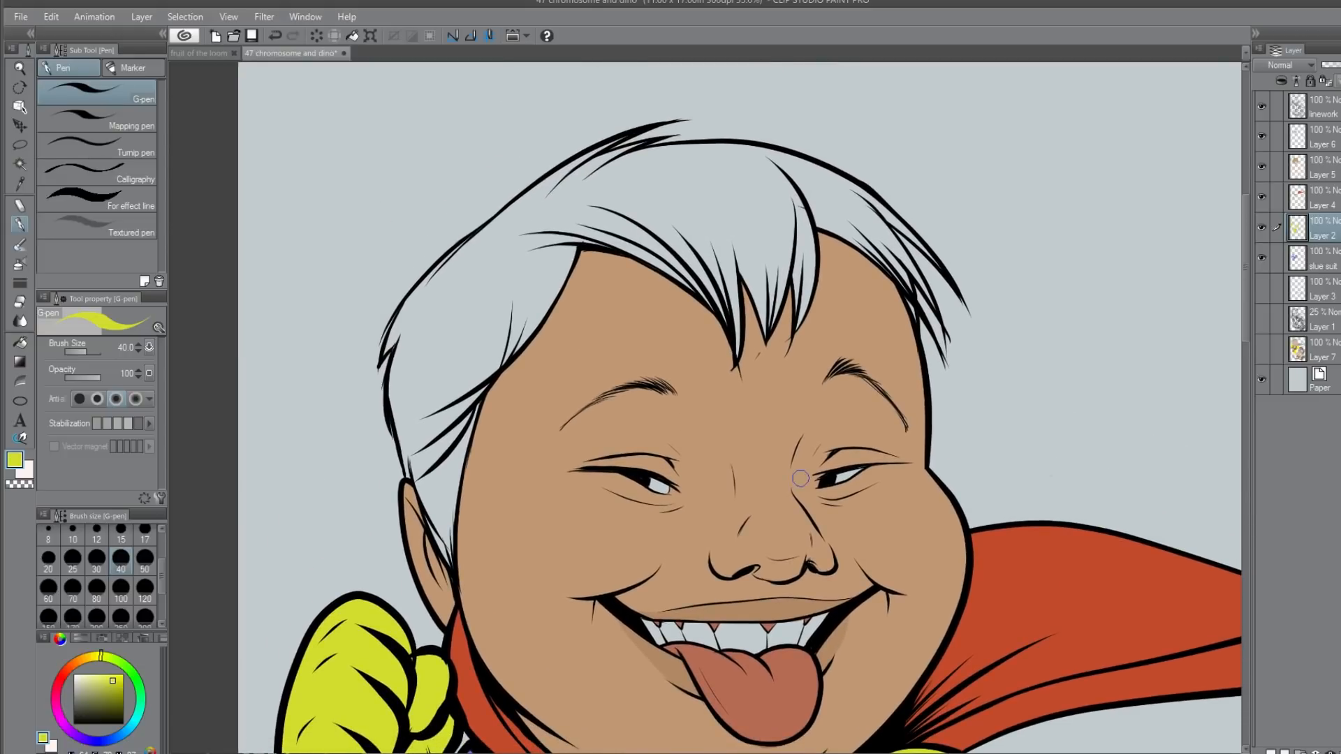
{"action": "left_click", "coordinate": [1323, 139]}
{"action": "left_click", "coordinate": [1271, 752]}
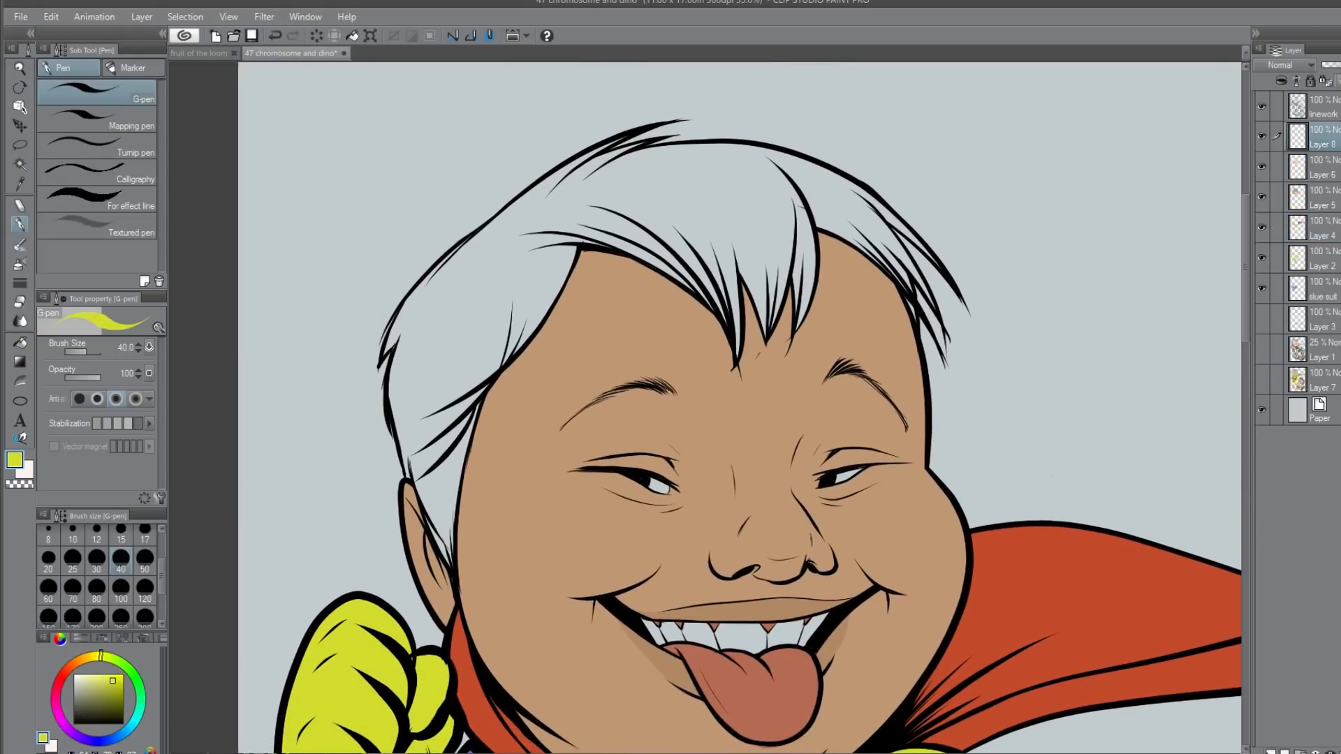
Step: Shift the sampled glove yellow to a duller, slightly warmer mustard yellow for the hair
{"action": "left_click", "coordinate": [105, 689]}
{"action": "left_click", "coordinate": [97, 655]}
{"action": "left_click", "coordinate": [95, 656]}
{"action": "left_click", "coordinate": [106, 684]}
{"action": "left_click", "coordinate": [111, 689]}
{"action": "left_click", "coordinate": [109, 685]}
{"action": "left_click", "coordinate": [111, 687]}
{"action": "left_click", "coordinate": [108, 686]}
{"action": "mouse_move", "coordinate": [426, 315]}
{"action": "left_mouse_down"}
{"action": "mouse_move", "coordinate": [392, 349]}
{"action": "mouse_move", "coordinate": [426, 279]}
{"action": "mouse_move", "coordinate": [488, 239]}
{"action": "left_mouse_up"}
{"action": "left_click", "coordinate": [131, 586]}
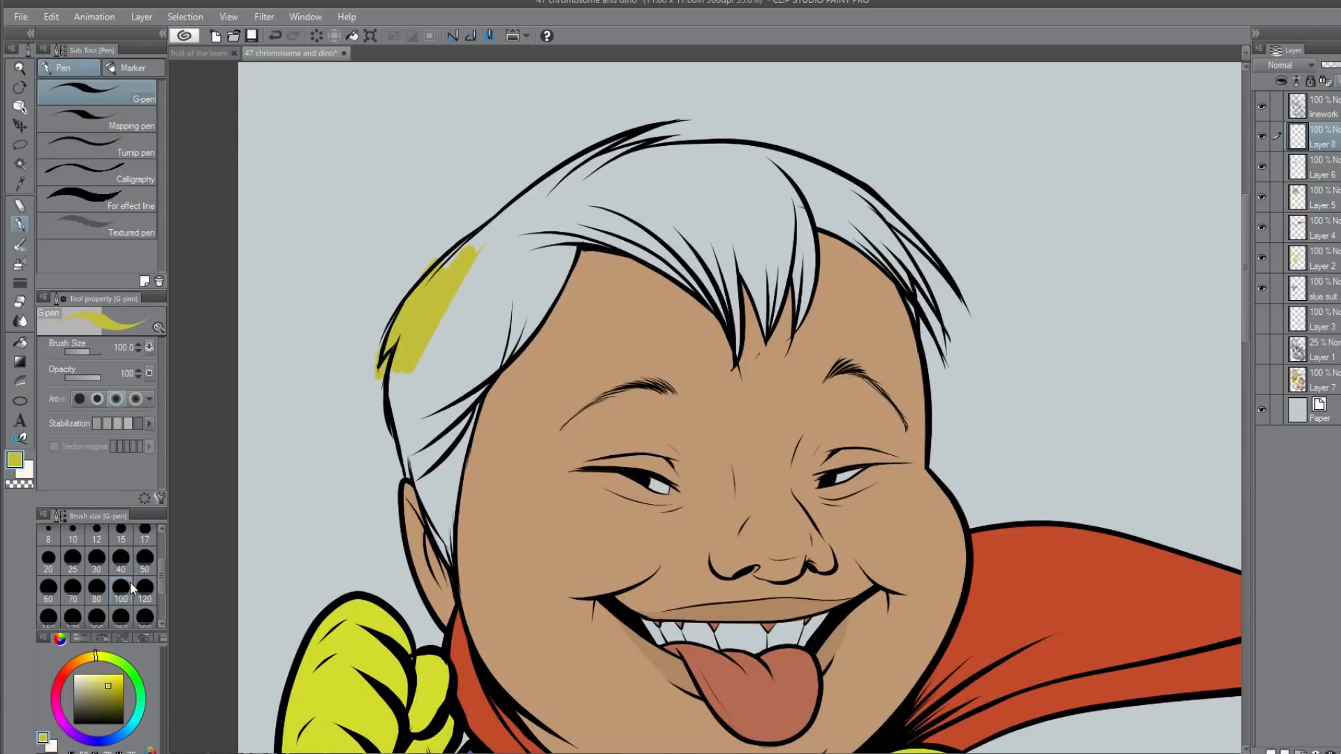
{"action": "key", "text": "ctrl+z"}
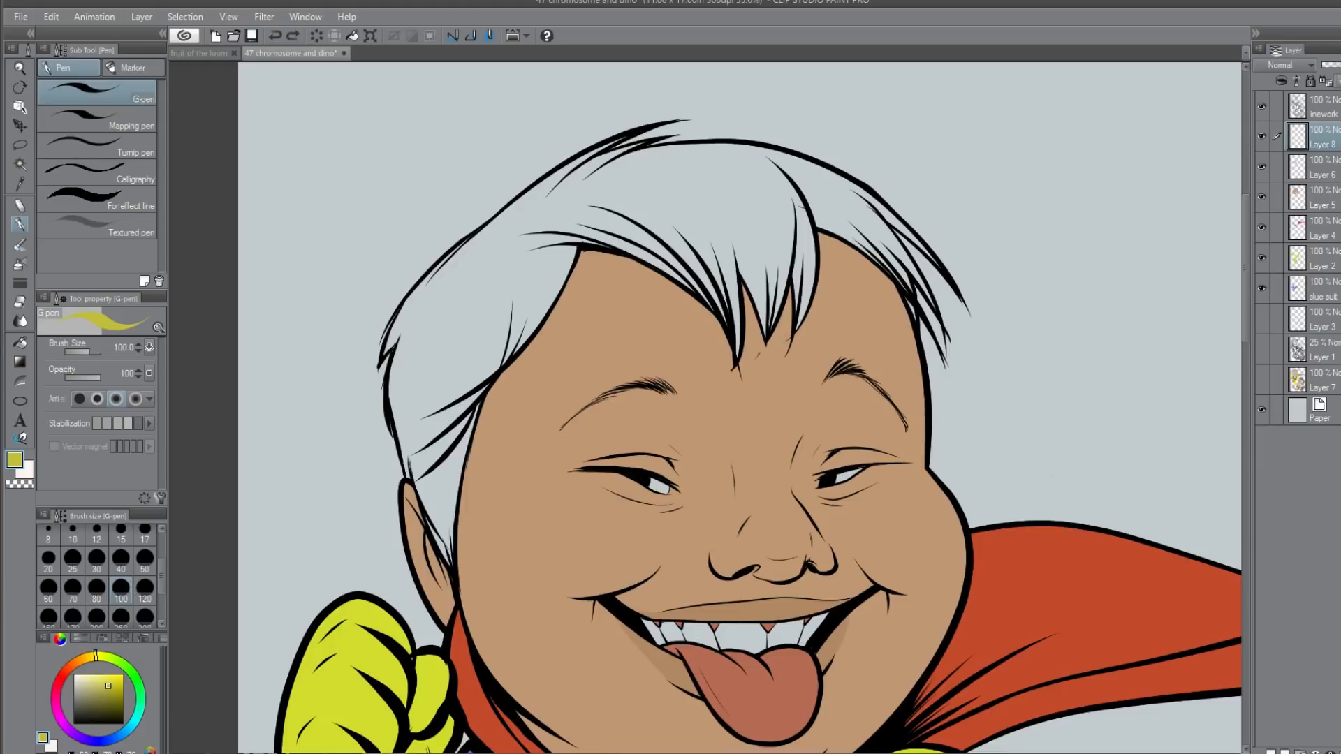
Step: Auto-select the enclosed hair areas on the linework layer, including the small sections beside the ear
{"action": "left_click", "coordinate": [1327, 108]}
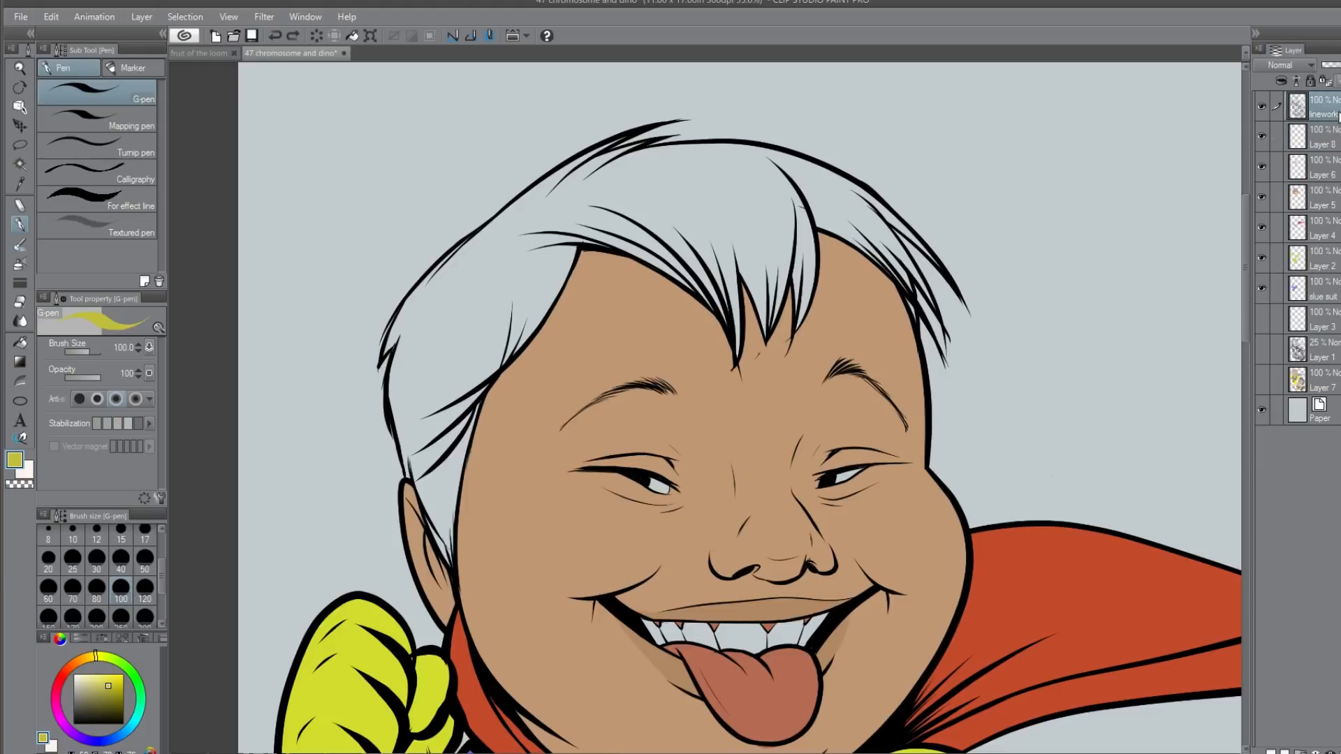
{"action": "left_click", "coordinate": [24, 163]}
{"action": "left_click", "coordinate": [726, 214]}
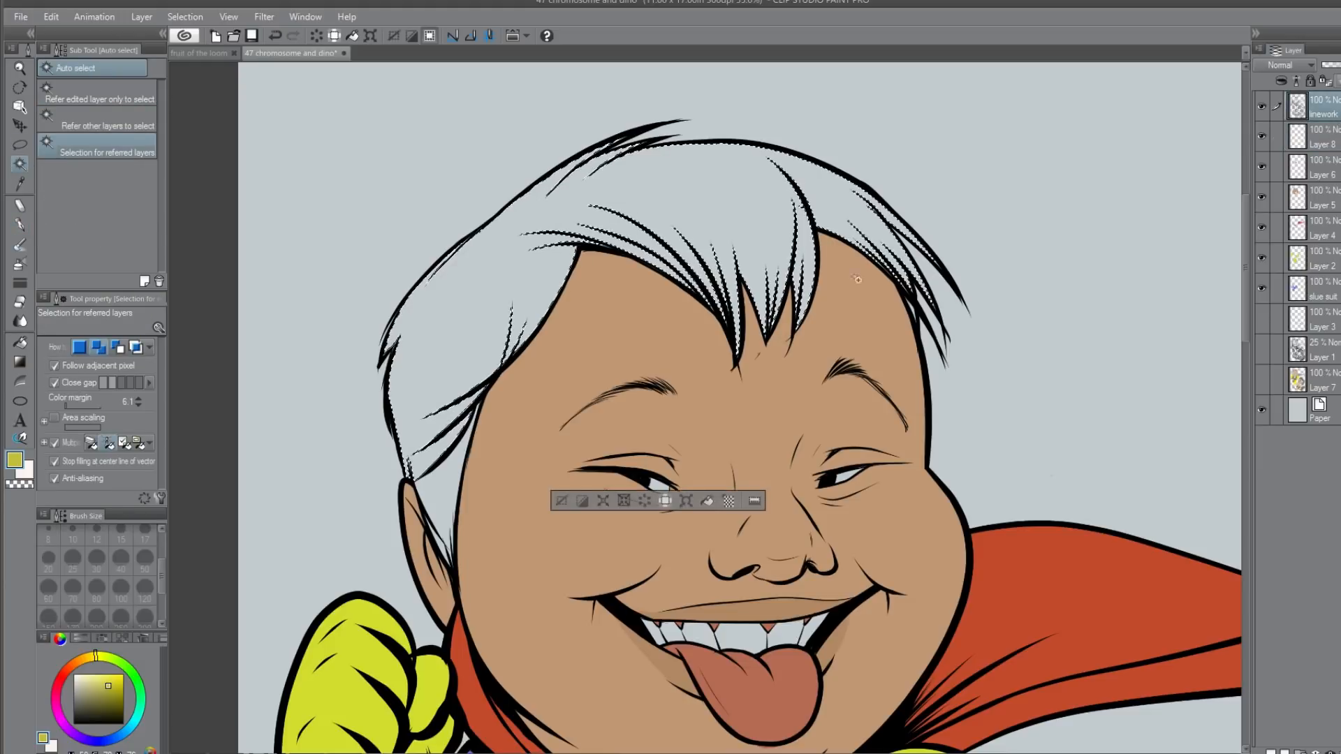
{"action": "left_click", "coordinate": [445, 493], "text": "shift"}
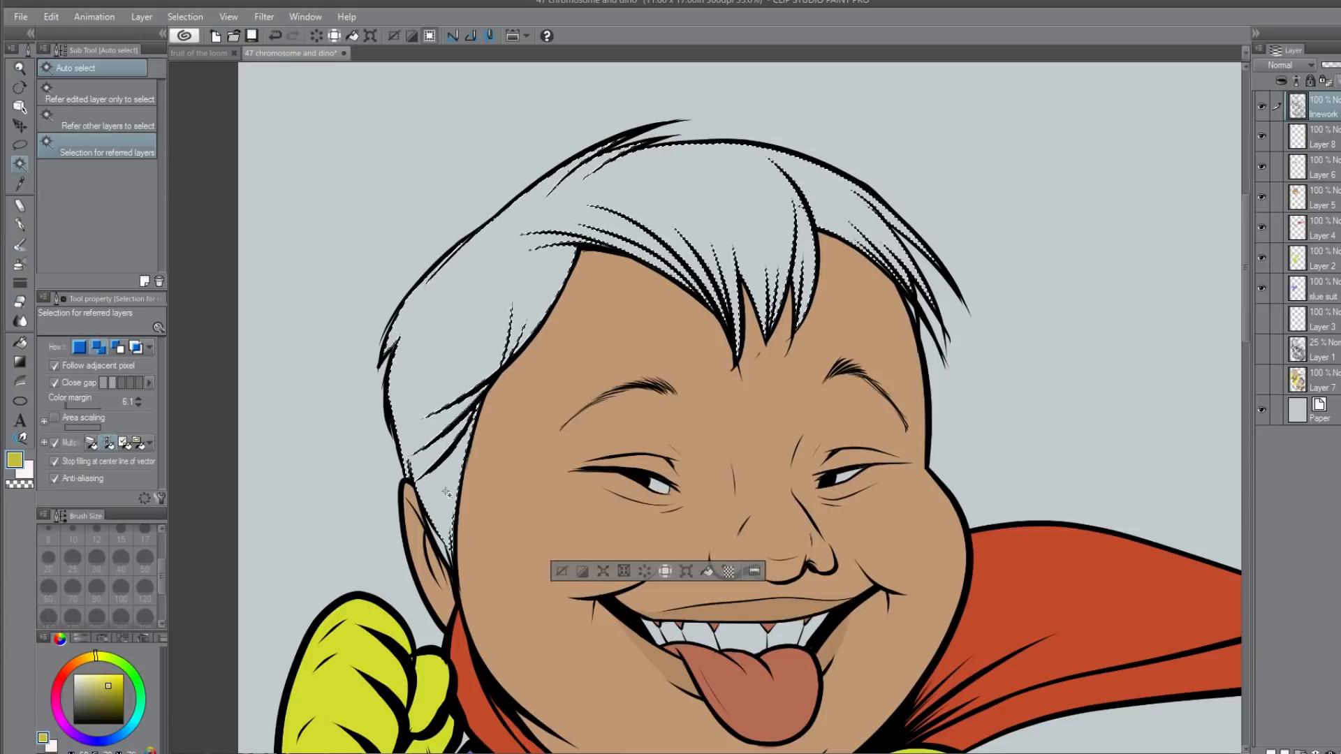
{"action": "left_click", "coordinate": [446, 556], "text": "shift"}
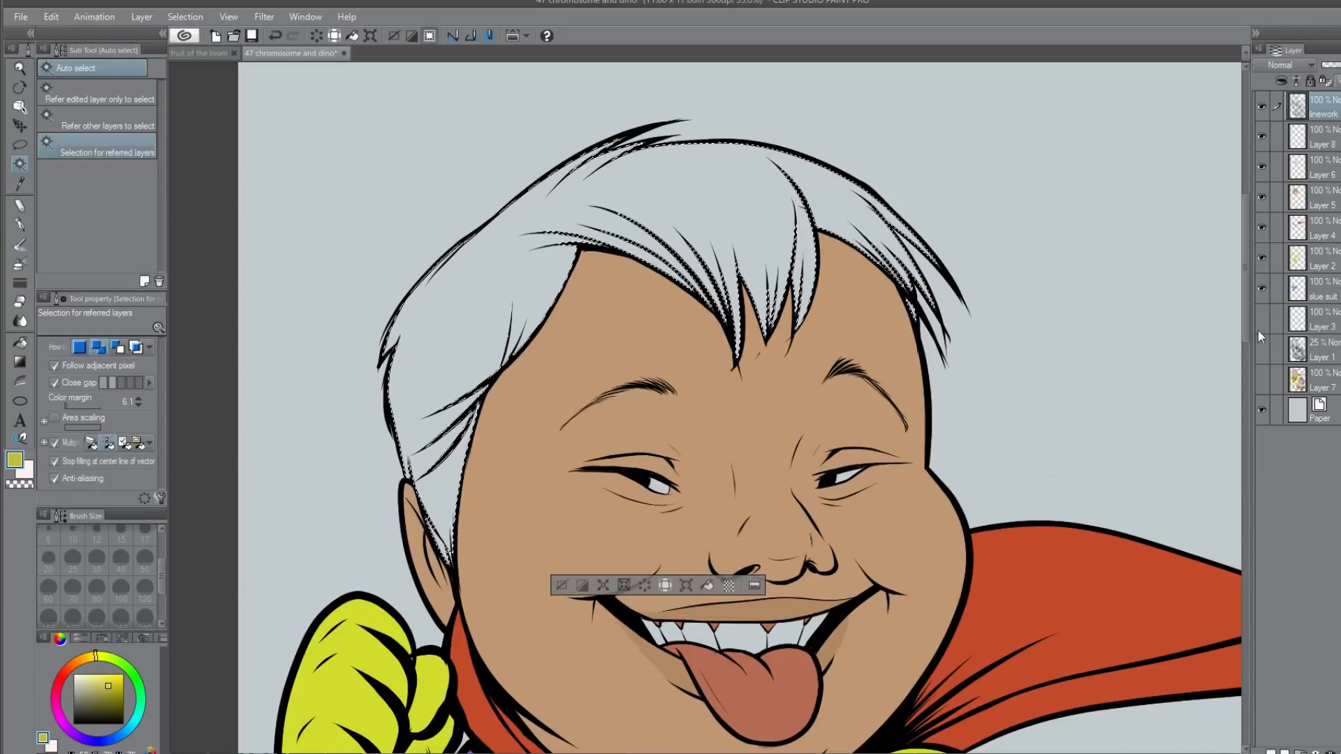
Step: Fill the selected hair areas with mustard yellow on Layer 8 and clear the selection
{"action": "left_click", "coordinate": [1320, 137]}
{"action": "left_click", "coordinate": [707, 585]}
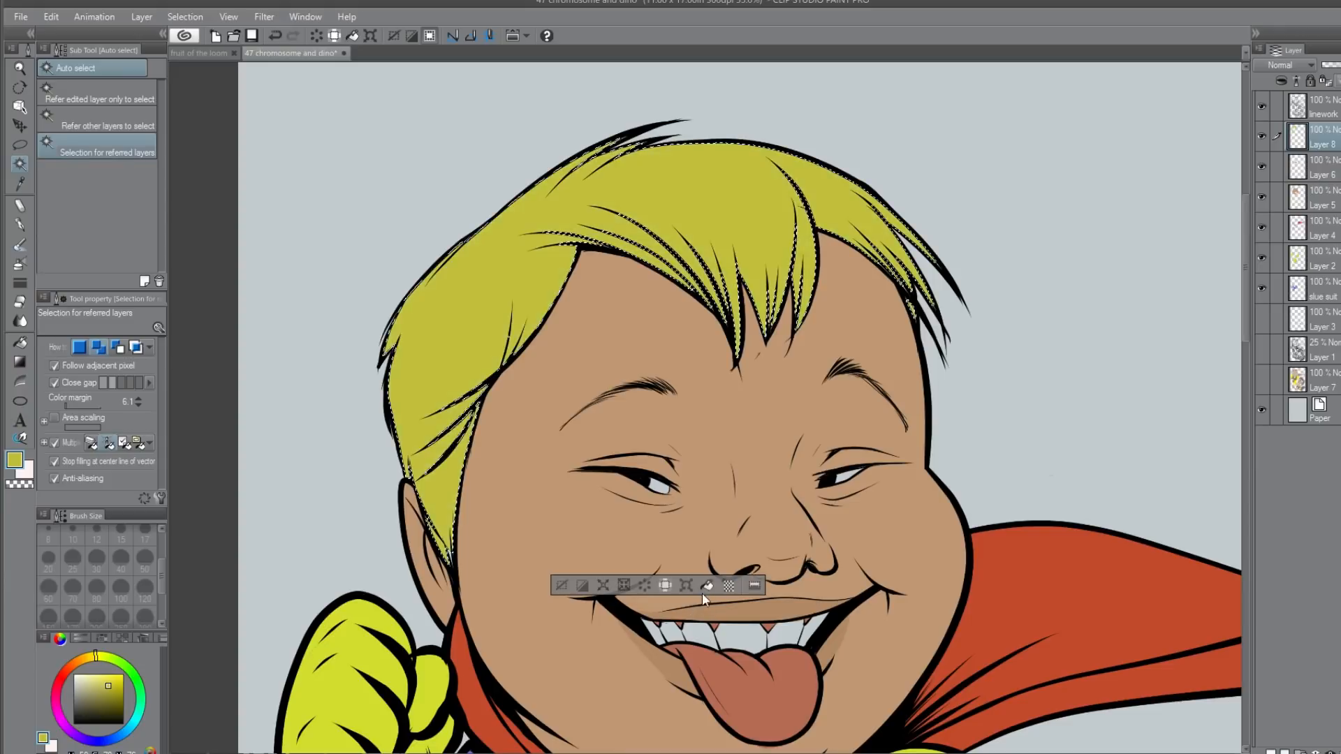
{"action": "left_click", "coordinate": [561, 585]}
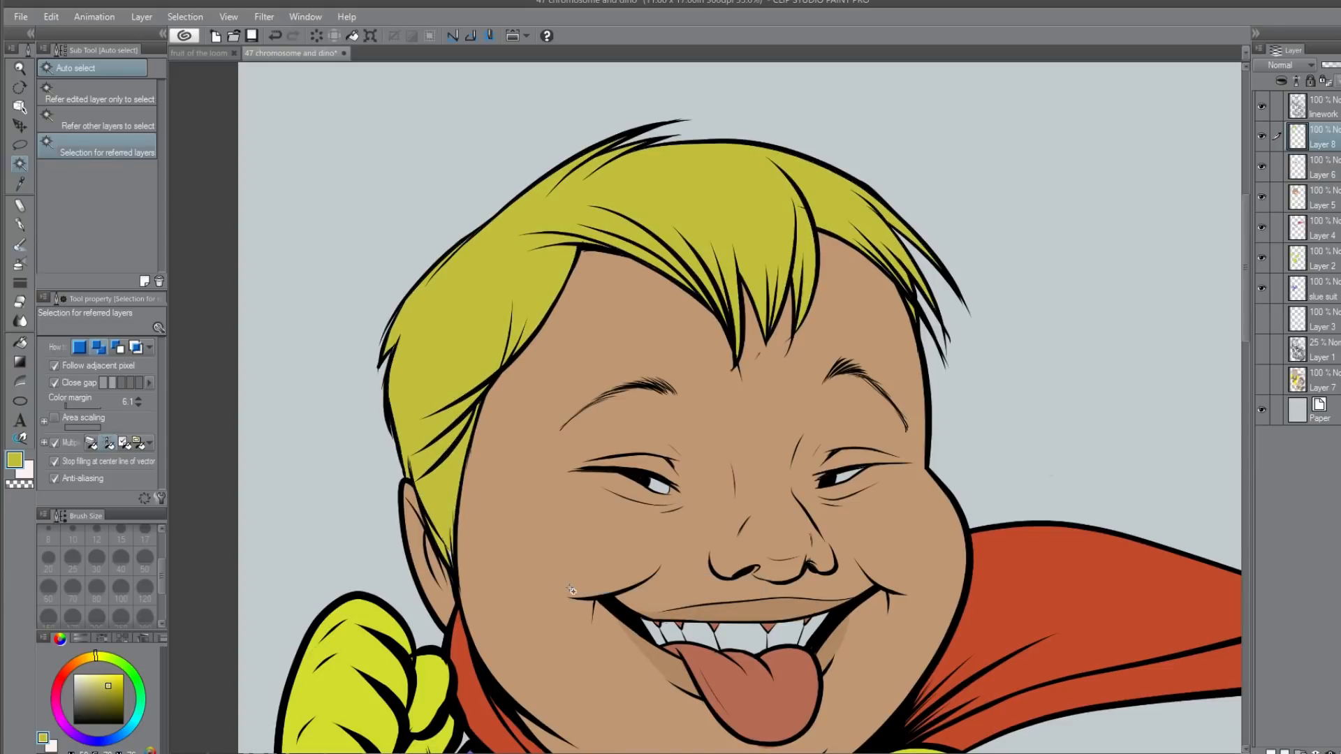
Step: Touch up unfilled gaps among the fringe strands on Layer 8 with the G-pen at size 40
{"action": "left_click", "coordinate": [21, 204]}
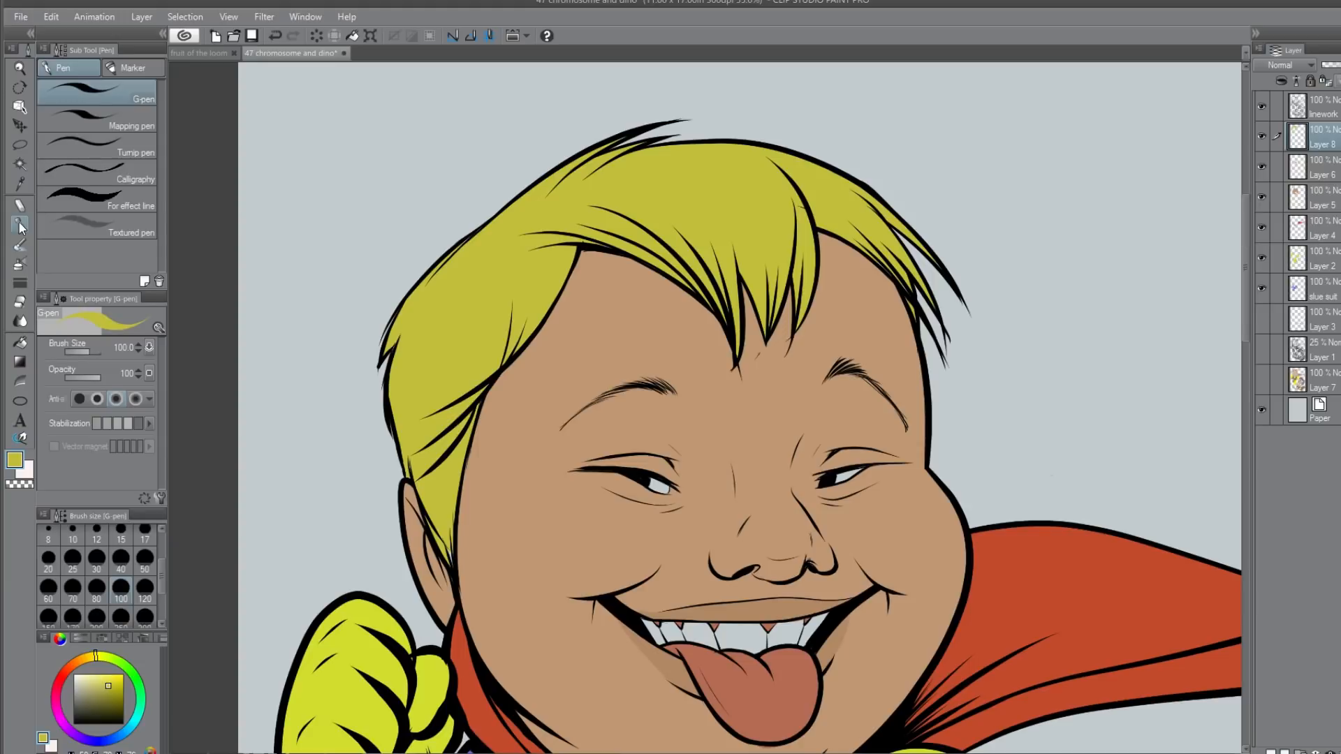
{"action": "scroll", "coordinate": [685, 329], "scroll_direction": "up", "scroll_amount": 1}
{"action": "scroll", "coordinate": [744, 268], "scroll_direction": "up", "scroll_amount": 4}
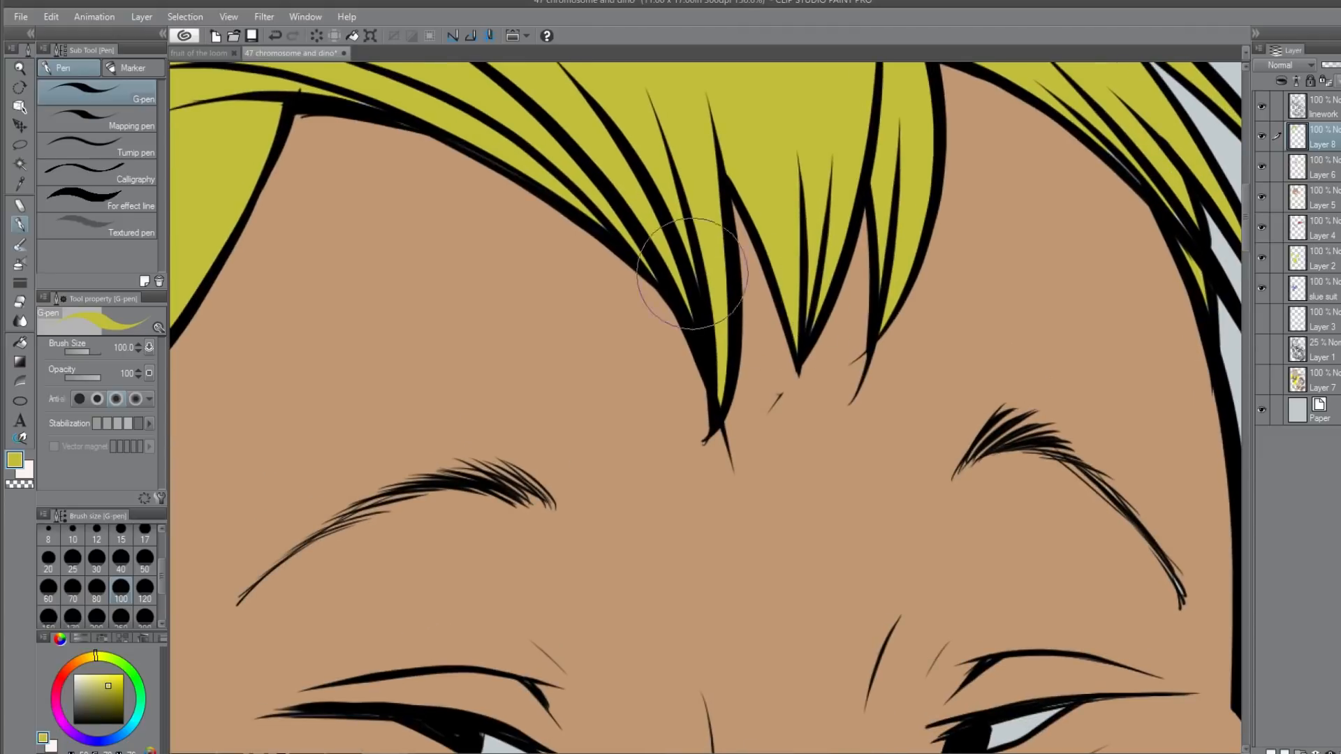
{"action": "left_click", "coordinate": [125, 566]}
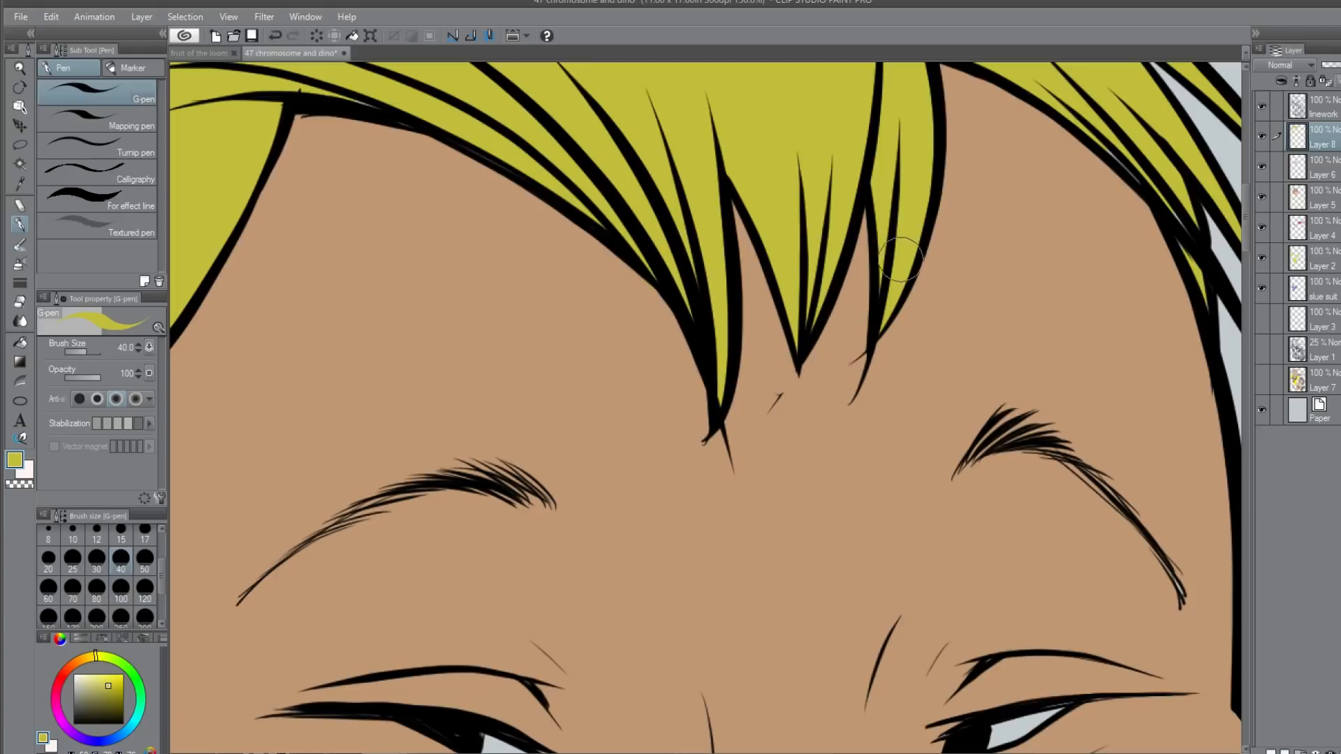
{"action": "left_click_drag", "start_coordinate": [899, 196], "coordinate": [878, 297]}
{"action": "left_click_drag", "start_coordinate": [601, 304], "coordinate": [767, 482]}
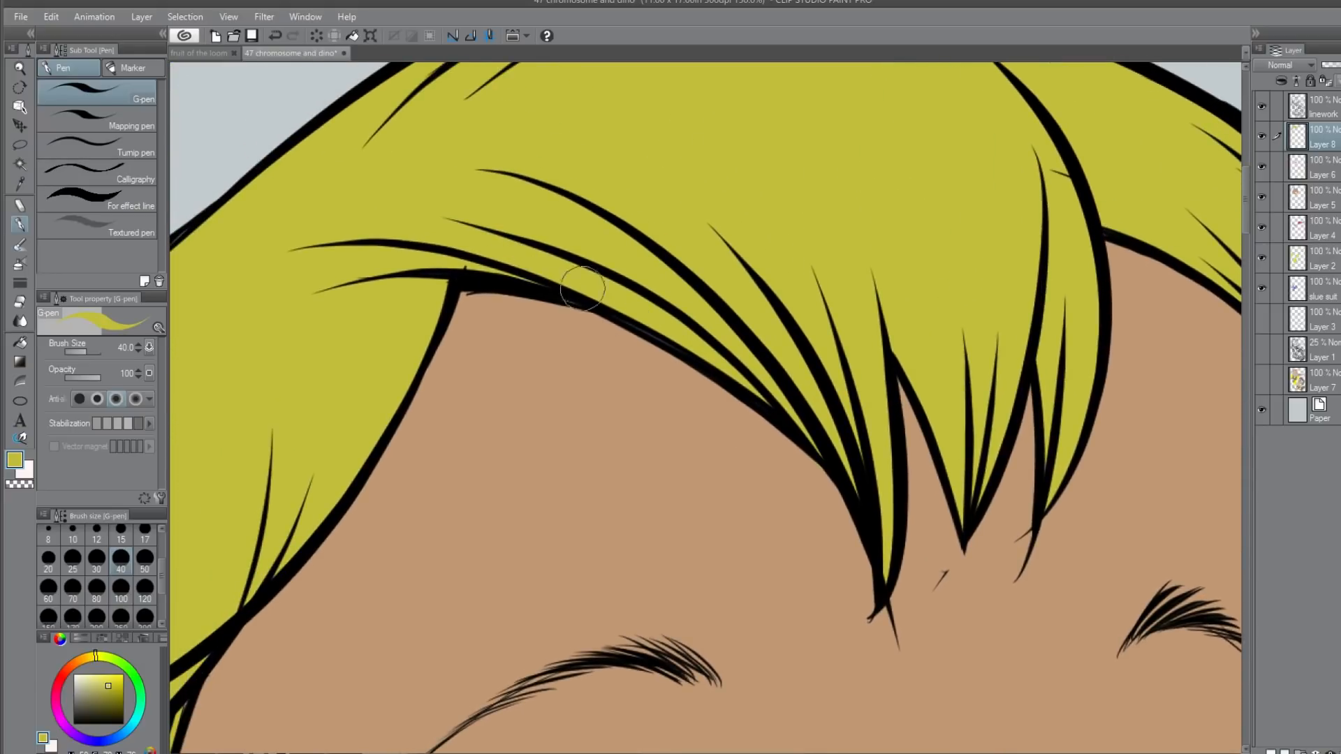
Step: Paint over the remaining hair gaps around the temple, sideburn and outer strands on top of the head
{"action": "left_click_drag", "start_coordinate": [578, 355], "coordinate": [836, 204]}
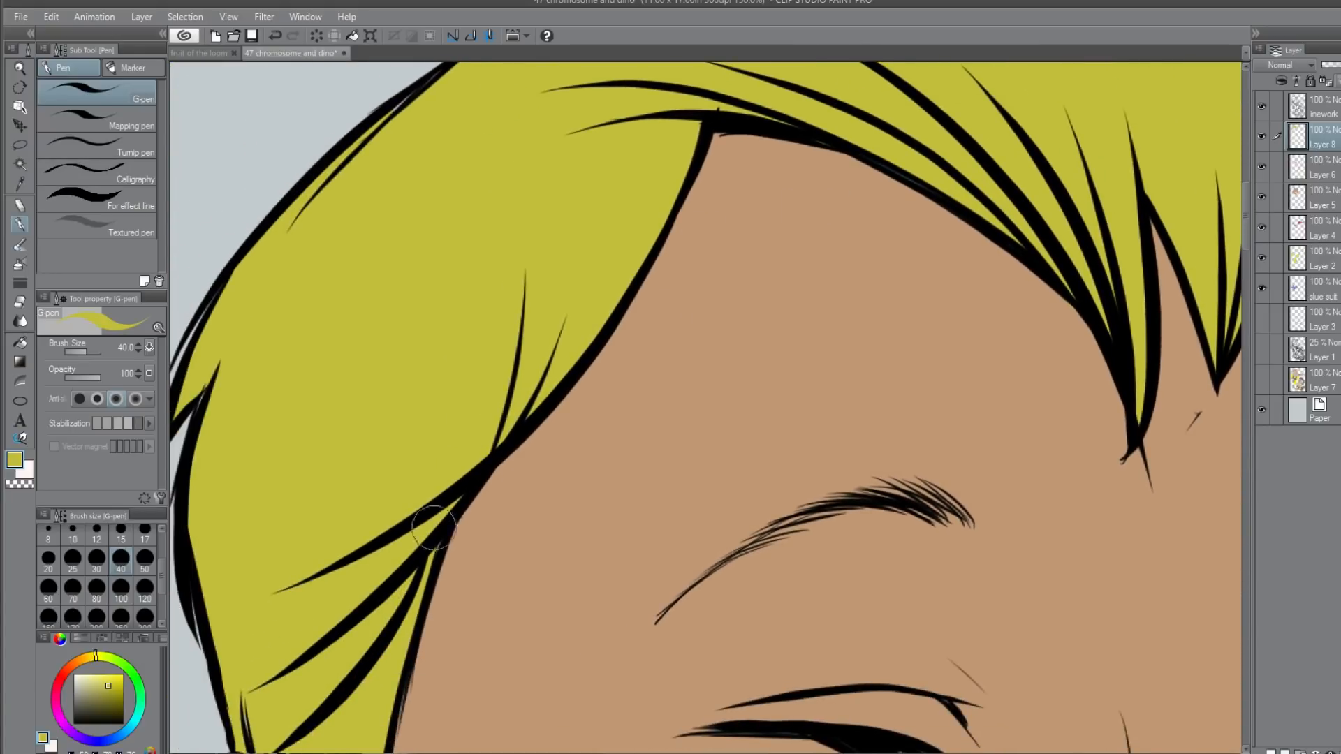
{"action": "left_click_drag", "start_coordinate": [395, 602], "coordinate": [497, 413]}
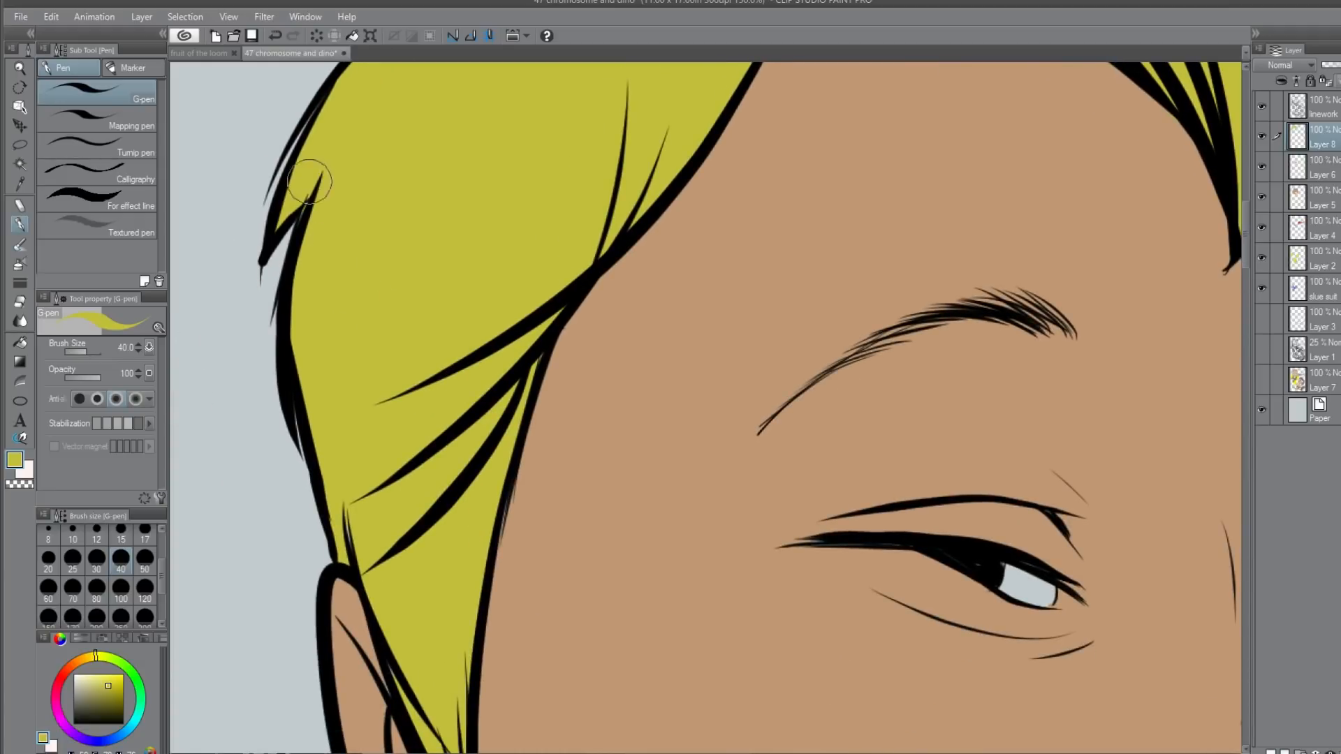
{"action": "left_click_drag", "start_coordinate": [366, 534], "coordinate": [375, 449]}
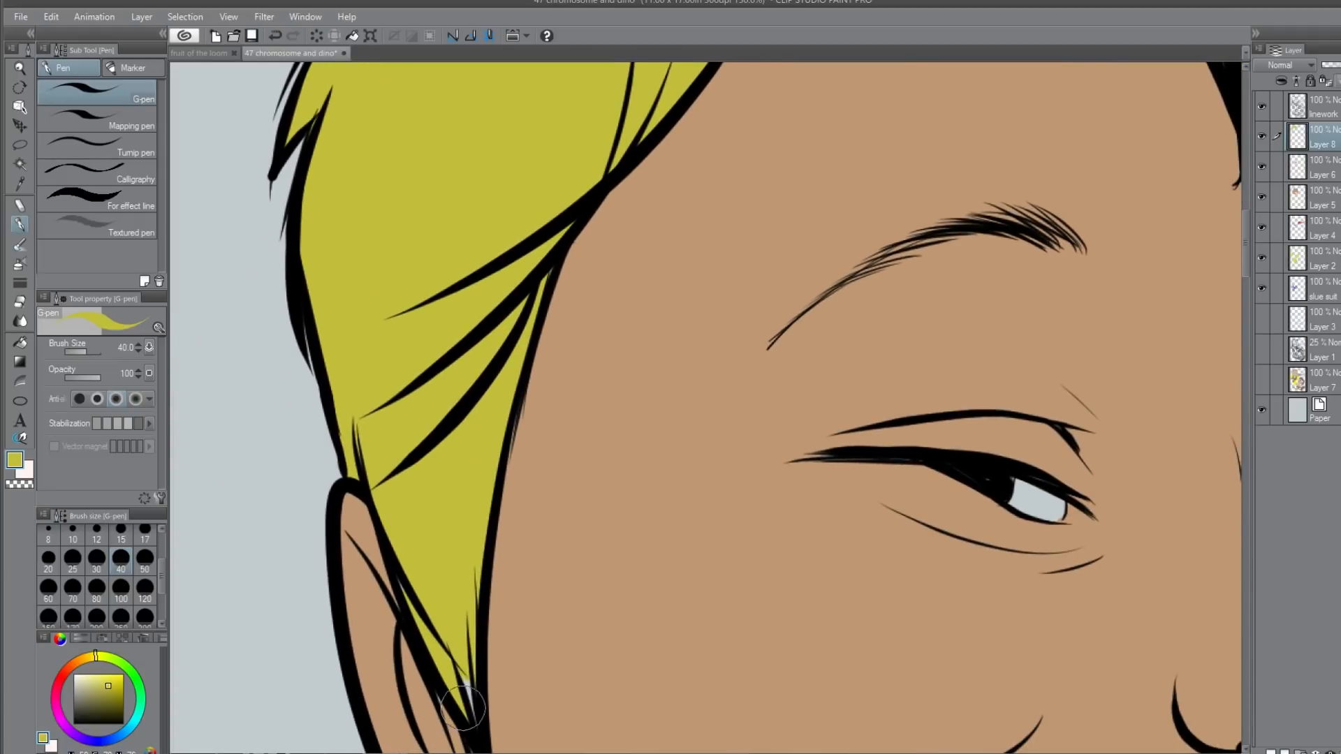
{"action": "left_click_drag", "start_coordinate": [468, 327], "coordinate": [453, 569]}
{"action": "left_click_drag", "start_coordinate": [566, 317], "coordinate": [580, 551]}
{"action": "left_click_drag", "start_coordinate": [622, 251], "coordinate": [443, 449]}
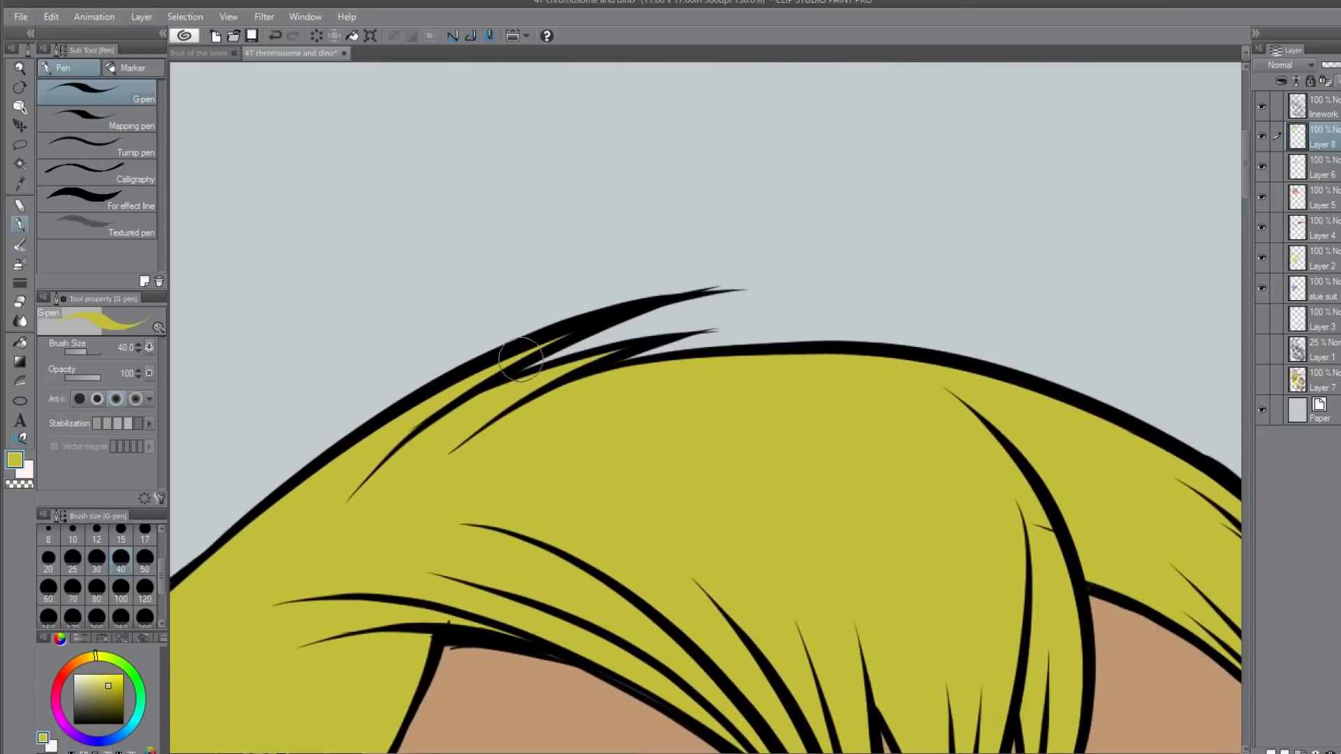
{"action": "left_click_drag", "start_coordinate": [799, 550], "coordinate": [464, 251]}
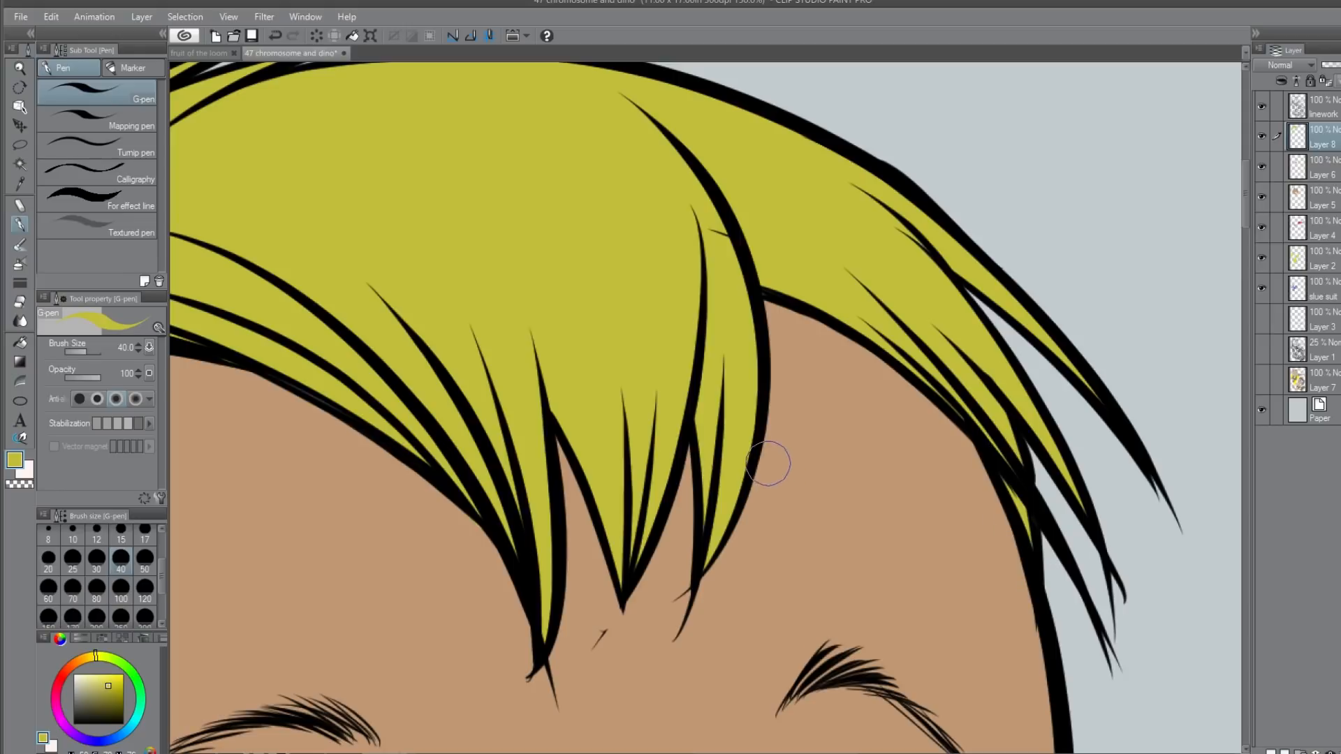
{"action": "scroll", "coordinate": [784, 451], "scroll_direction": "down", "scroll_amount": 1}
{"action": "scroll", "coordinate": [786, 458], "scroll_direction": "down", "scroll_amount": 5}
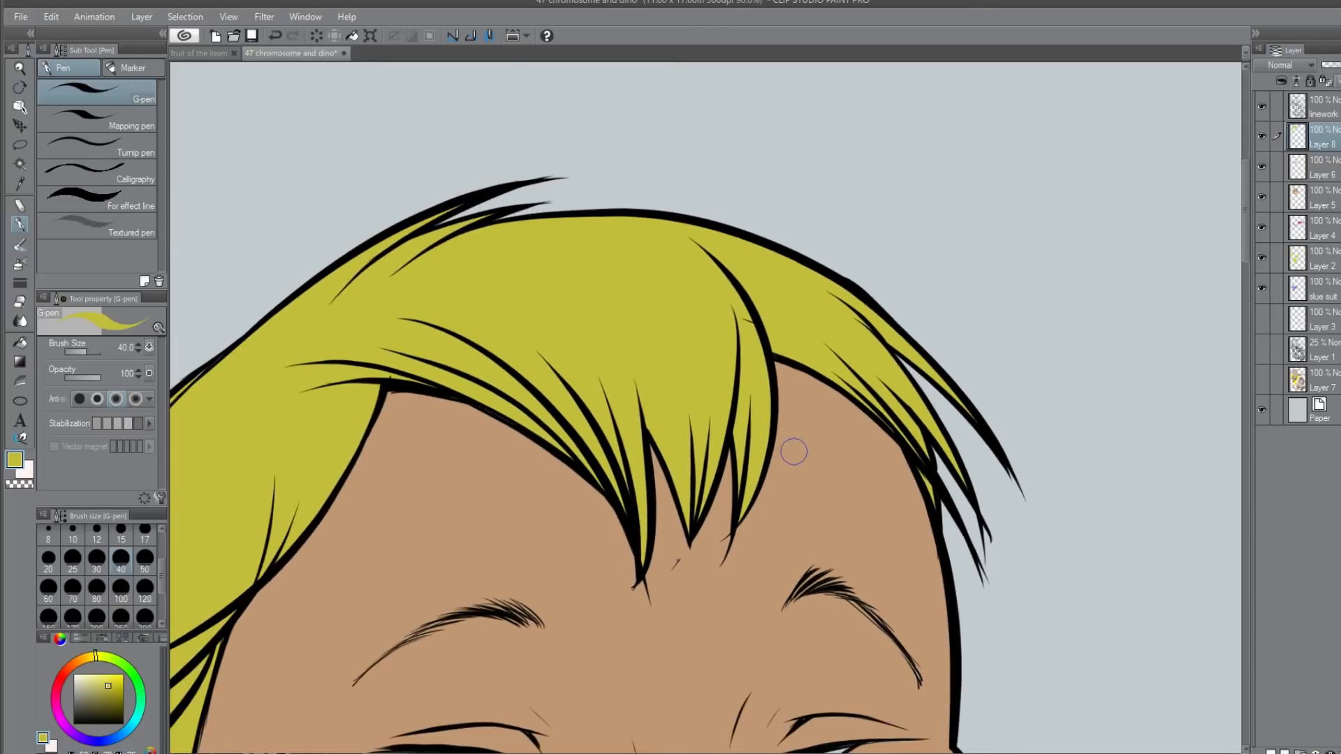
Step: Create a new layer between the linework and Layer 8 and set the drawing colour to white
{"action": "left_click", "coordinate": [1333, 115]}
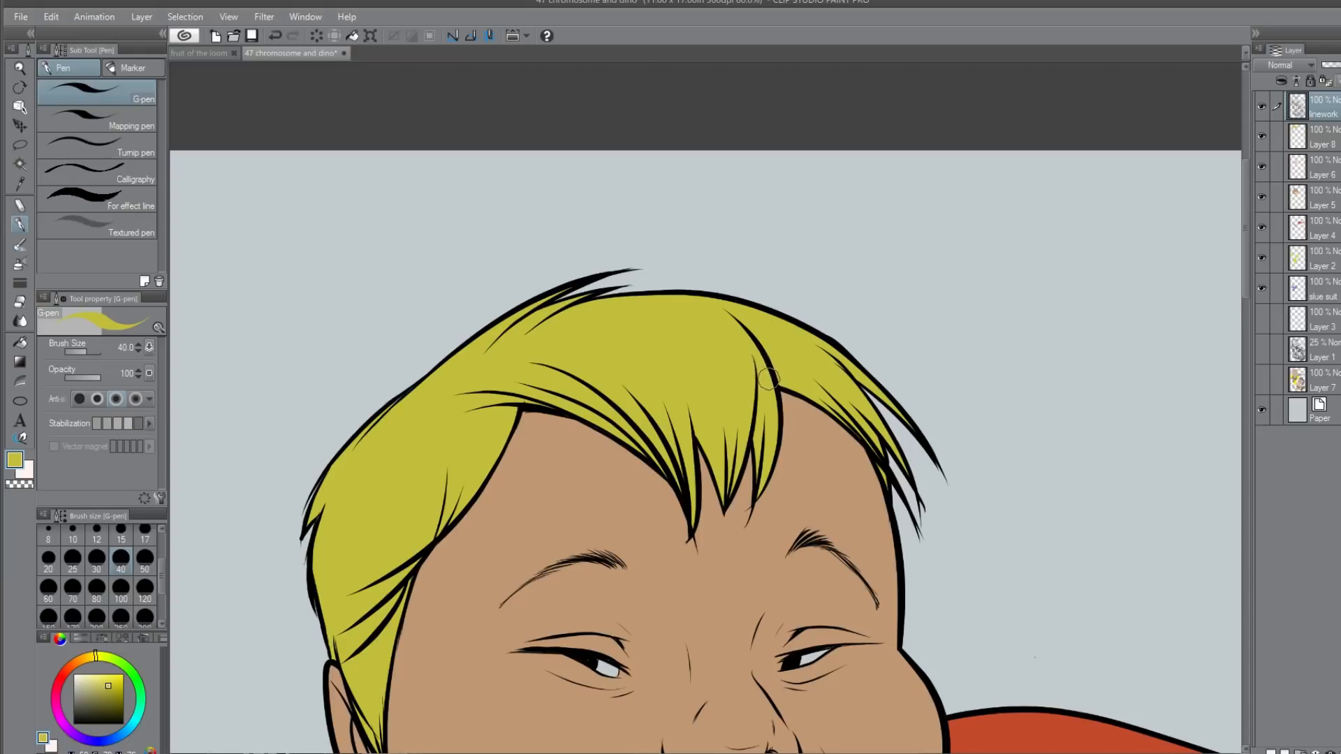
{"action": "left_click_drag", "start_coordinate": [845, 594], "coordinate": [864, 374]}
{"action": "left_click_drag", "start_coordinate": [717, 561], "coordinate": [813, 330]}
{"action": "left_click_drag", "start_coordinate": [841, 478], "coordinate": [808, 215]}
{"action": "mouse_move", "coordinate": [803, 433]}
{"action": "left_mouse_down"}
{"action": "mouse_move", "coordinate": [799, 328]}
{"action": "mouse_move", "coordinate": [772, 601]}
{"action": "left_mouse_up"}
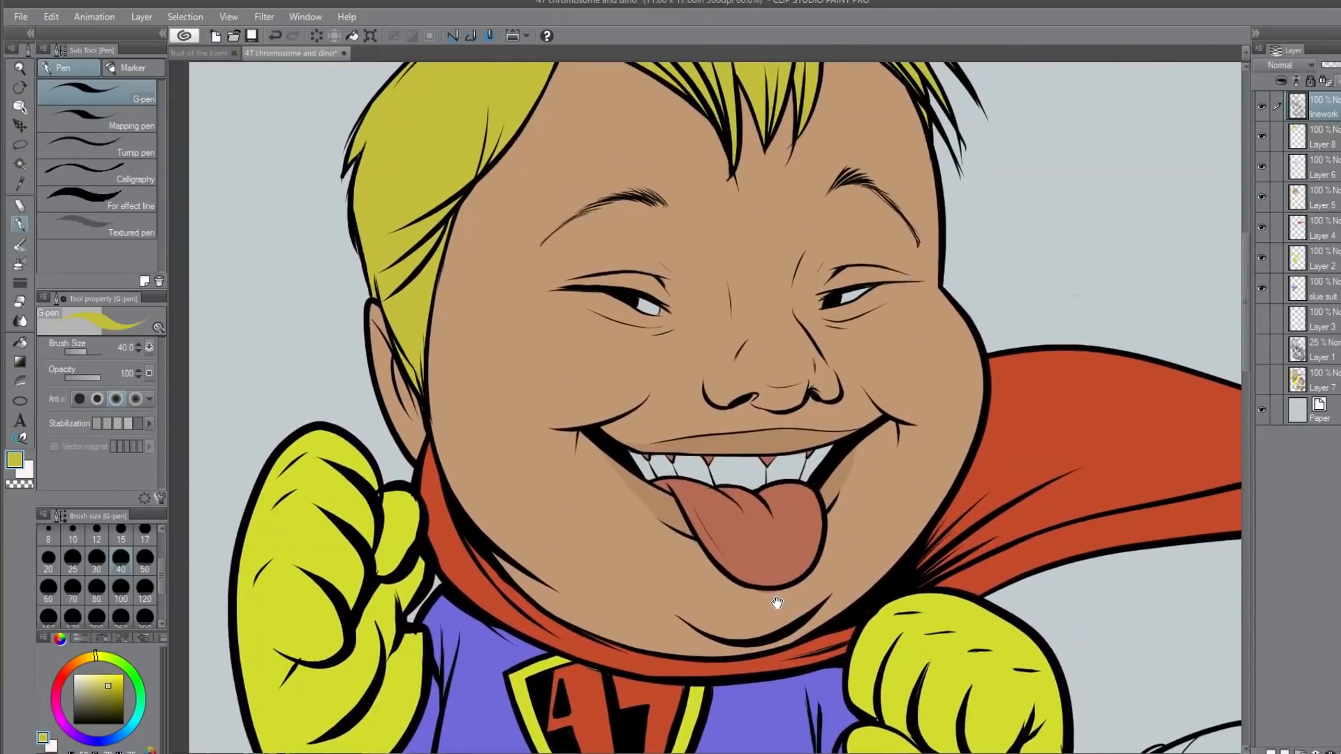
{"action": "key", "text": "ctrl+shift+n"}
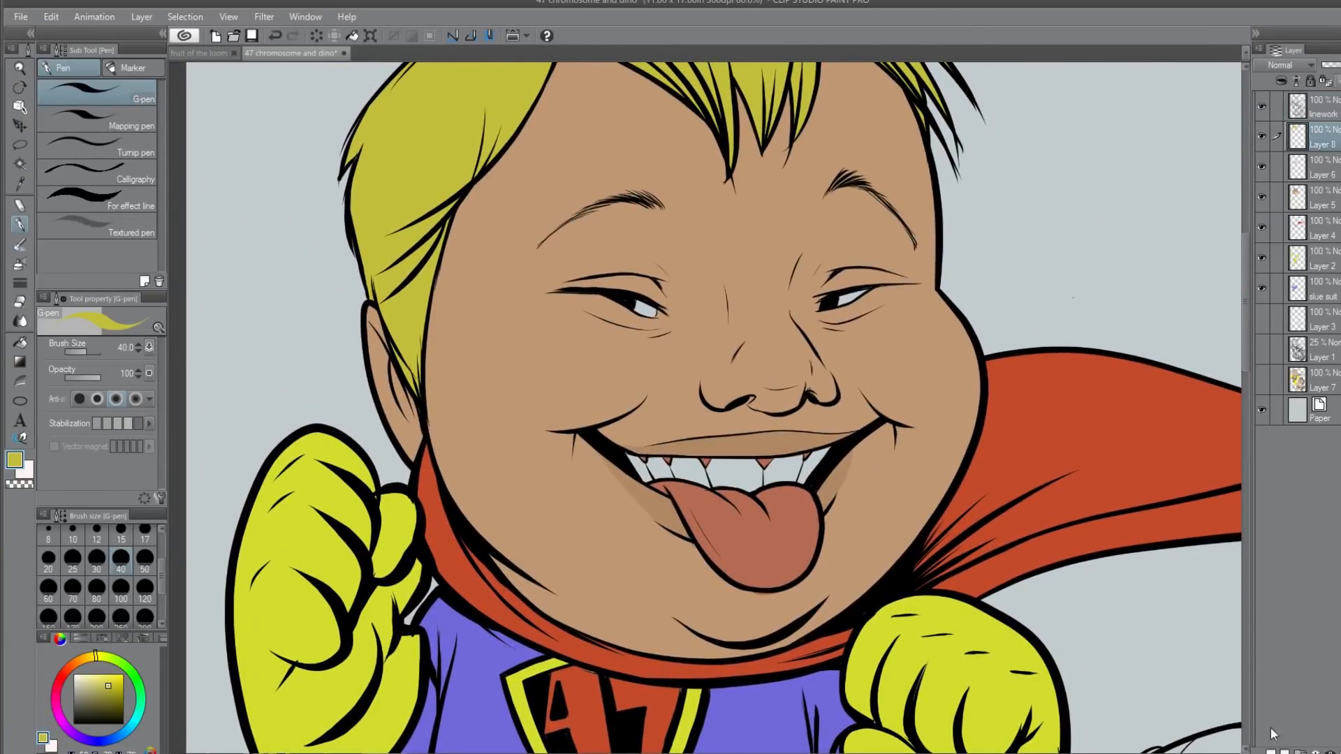
{"action": "left_click_drag", "start_coordinate": [93, 690], "coordinate": [74, 674]}
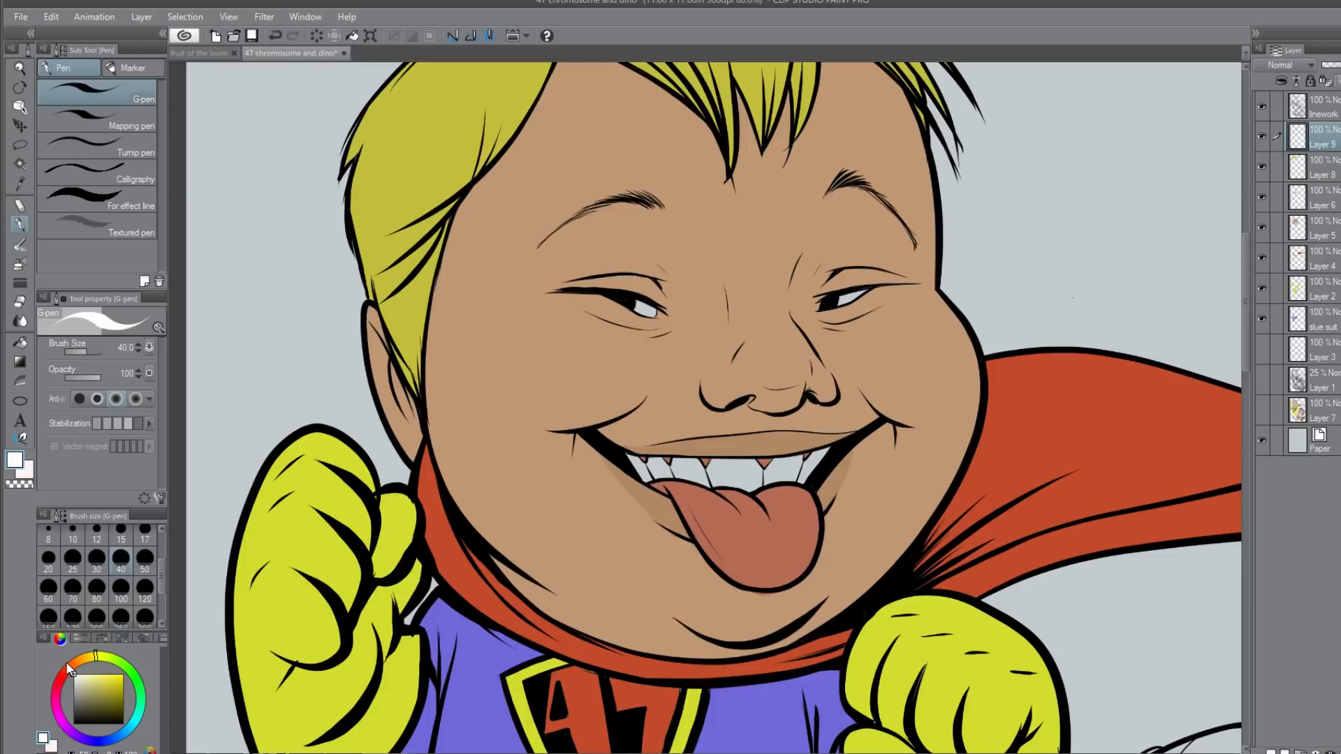
Step: Paint the superhero's eye whites and teeth white on the new layer and move it below the blue suit layer
{"action": "mouse_move", "coordinate": [847, 295]}
{"action": "left_mouse_down"}
{"action": "mouse_move", "coordinate": [834, 303]}
{"action": "mouse_move", "coordinate": [859, 290]}
{"action": "left_mouse_up"}
{"action": "left_click_drag", "start_coordinate": [624, 297], "coordinate": [650, 314]}
{"action": "mouse_move", "coordinate": [636, 461]}
{"action": "left_mouse_down"}
{"action": "mouse_move", "coordinate": [699, 469]}
{"action": "mouse_move", "coordinate": [646, 475]}
{"action": "mouse_move", "coordinate": [751, 484]}
{"action": "mouse_move", "coordinate": [801, 478]}
{"action": "mouse_move", "coordinate": [826, 454]}
{"action": "mouse_move", "coordinate": [637, 465]}
{"action": "mouse_move", "coordinate": [814, 460]}
{"action": "left_mouse_up"}
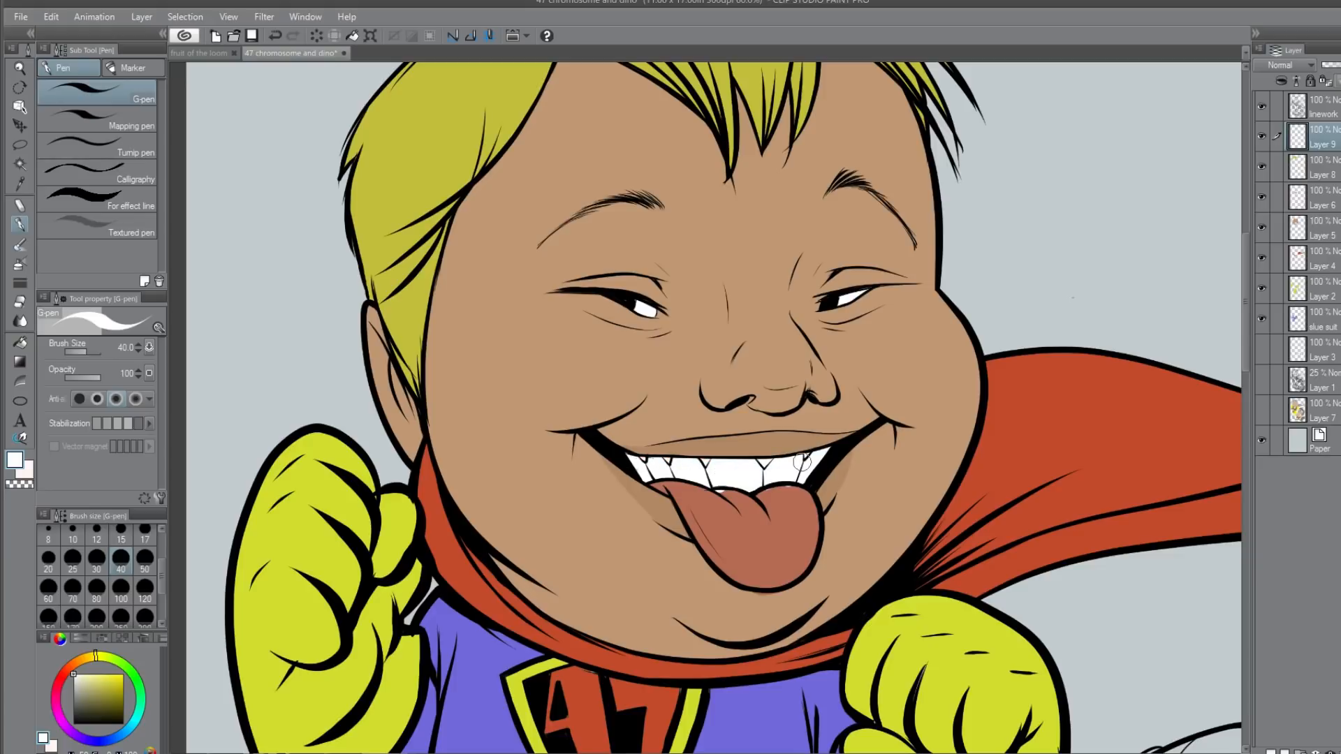
{"action": "left_click_drag", "start_coordinate": [851, 295], "coordinate": [857, 290]}
{"action": "left_click_drag", "start_coordinate": [1320, 137], "coordinate": [1322, 334]}
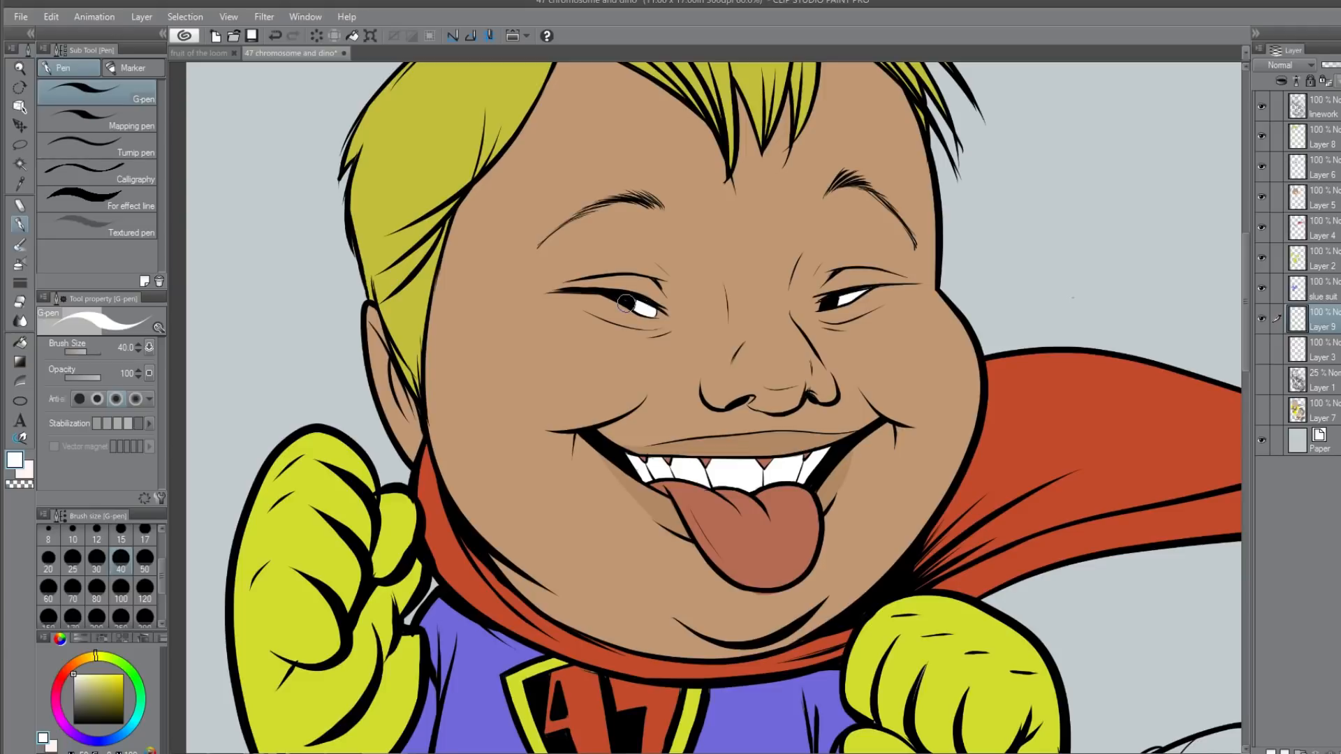
Step: Check Layer 2 and Layer 8 by hiding and showing them, and make the hair colour layer, Layer 8, active
{"action": "scroll", "coordinate": [840, 526], "scroll_direction": "down", "scroll_amount": 5}
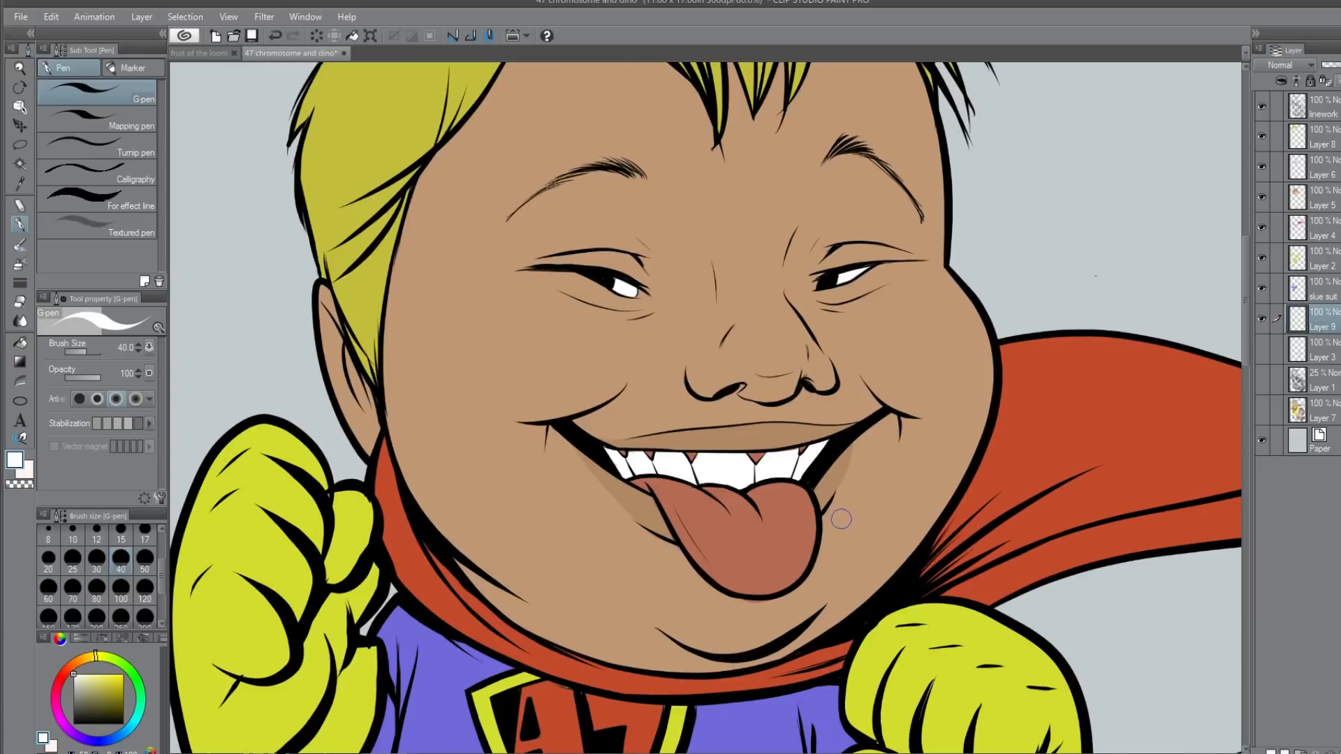
{"action": "scroll", "coordinate": [840, 525], "scroll_direction": "down", "scroll_amount": 1}
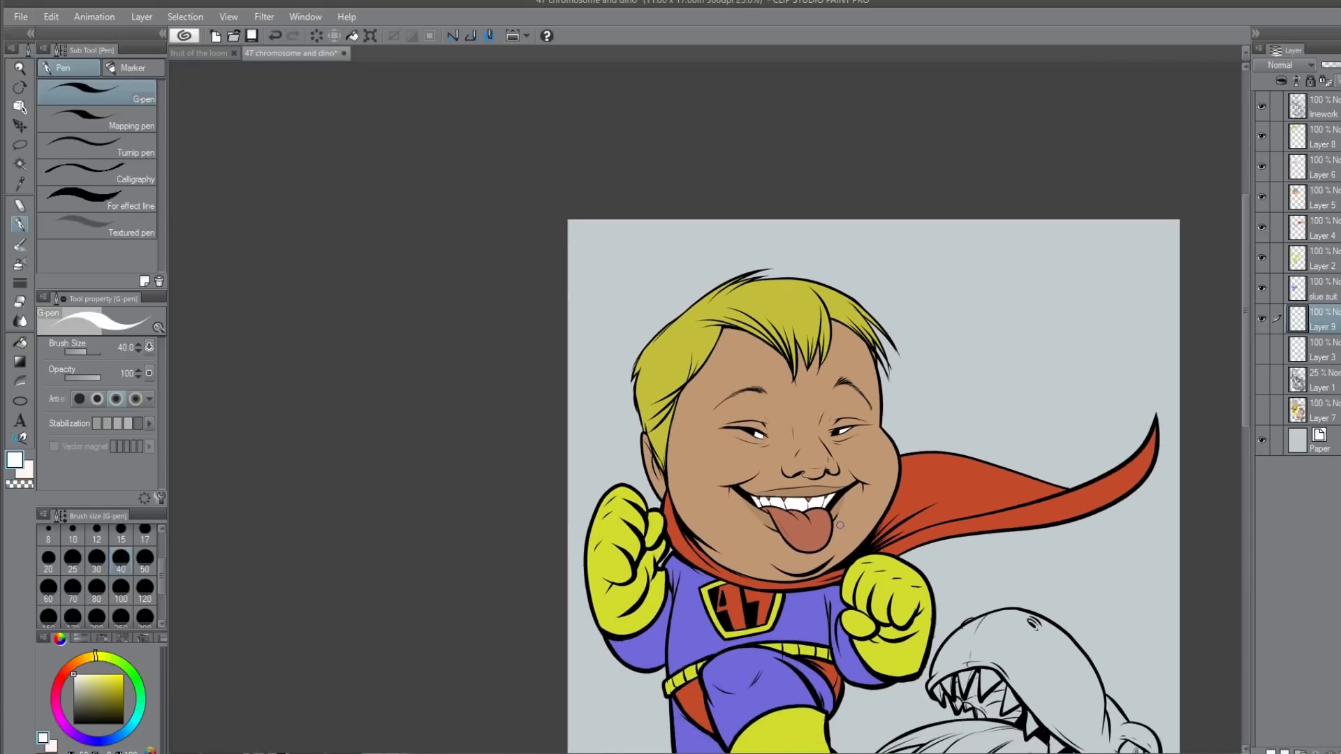
{"action": "left_click_drag", "start_coordinate": [961, 690], "coordinate": [773, 546]}
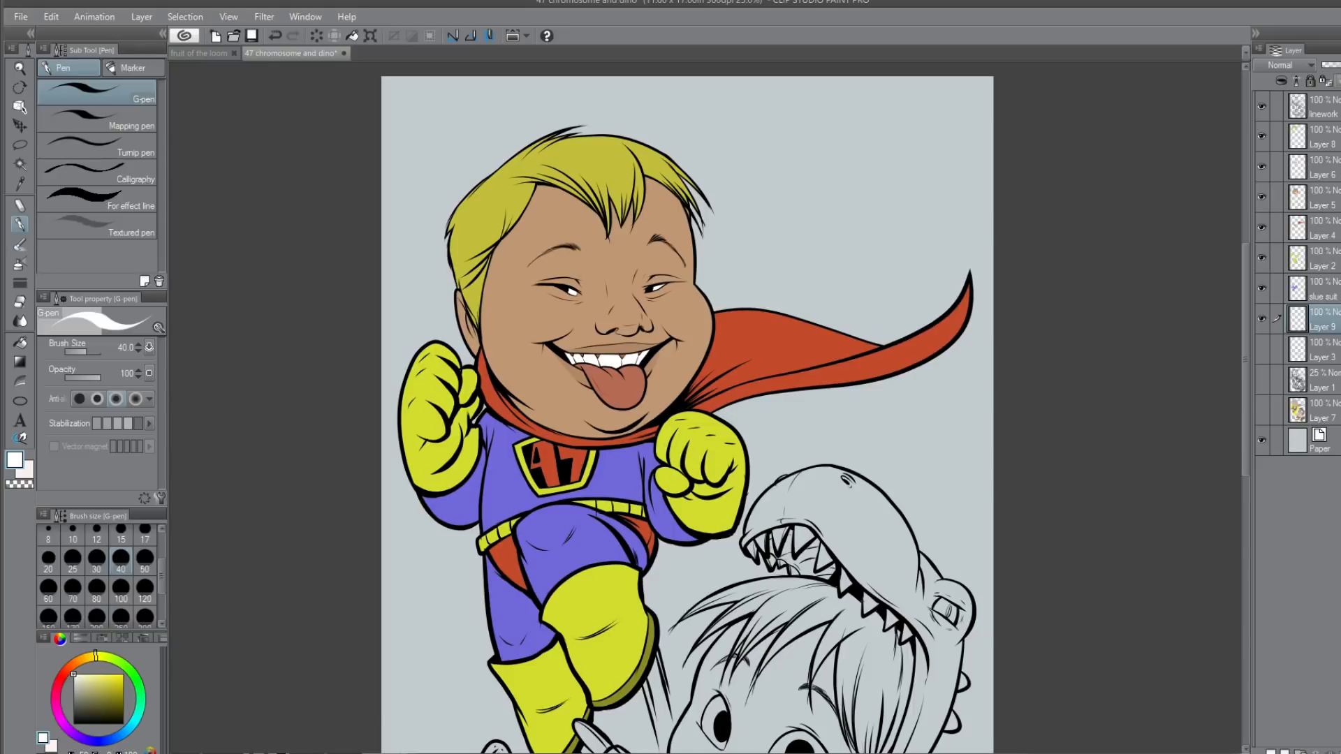
{"action": "left_click", "coordinate": [1261, 259]}
{"action": "left_click", "coordinate": [1261, 258]}
{"action": "left_click", "coordinate": [1261, 137]}
{"action": "left_click", "coordinate": [1261, 136]}
{"action": "left_click", "coordinate": [1327, 138]}
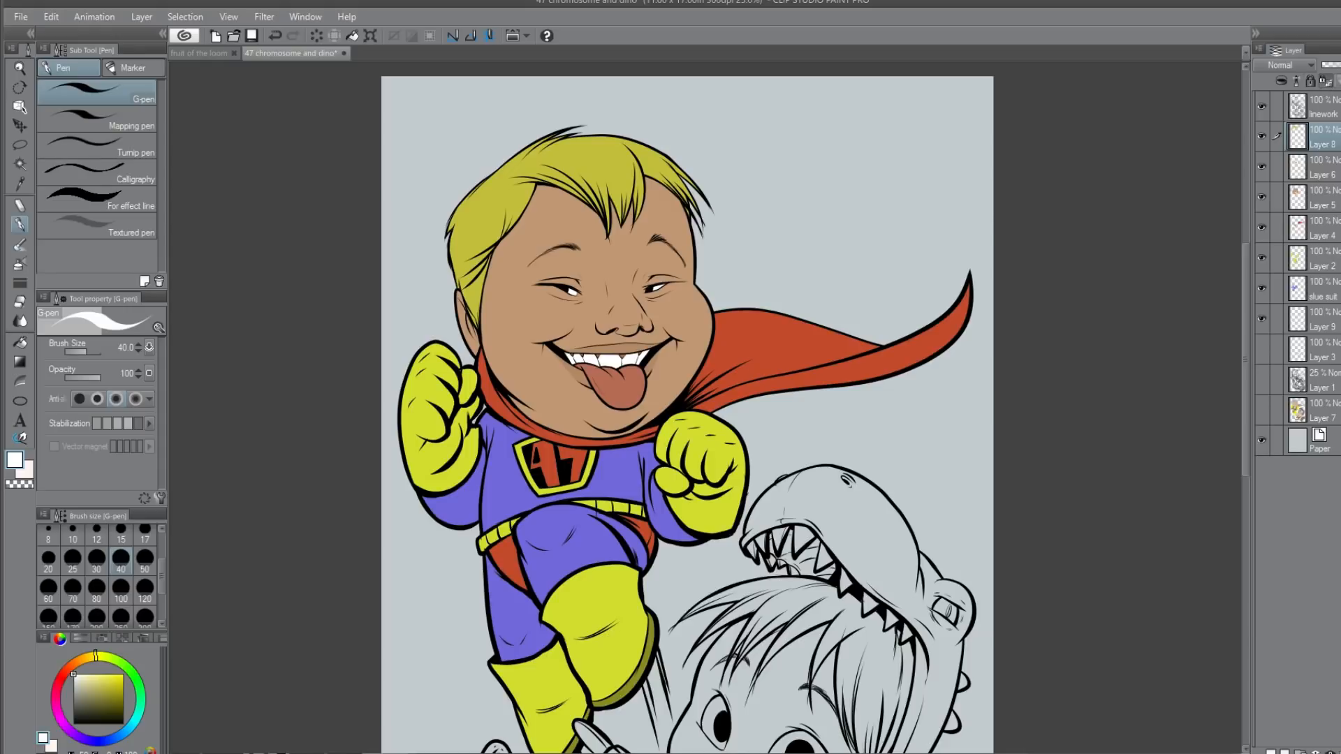
Step: Try shading the hair with diagonal dark olive strokes on Layer 8 and undo them
{"action": "left_click", "coordinate": [499, 187], "text": "alt"}
{"action": "left_click_drag", "start_coordinate": [103, 684], "coordinate": [93, 702]}
{"action": "mouse_move", "coordinate": [458, 251]}
{"action": "left_mouse_down"}
{"action": "mouse_move", "coordinate": [573, 140]}
{"action": "mouse_move", "coordinate": [527, 154]}
{"action": "mouse_move", "coordinate": [552, 138]}
{"action": "left_mouse_up"}
{"action": "left_click_drag", "start_coordinate": [457, 282], "coordinate": [529, 201]}
{"action": "mouse_move", "coordinate": [551, 183]}
{"action": "left_mouse_down"}
{"action": "mouse_move", "coordinate": [607, 138]}
{"action": "mouse_move", "coordinate": [634, 143]}
{"action": "left_mouse_up"}
{"action": "mouse_move", "coordinate": [594, 204]}
{"action": "left_mouse_down"}
{"action": "mouse_move", "coordinate": [656, 152]}
{"action": "mouse_move", "coordinate": [644, 183]}
{"action": "left_mouse_up"}
{"action": "left_click_drag", "start_coordinate": [651, 182], "coordinate": [677, 163]}
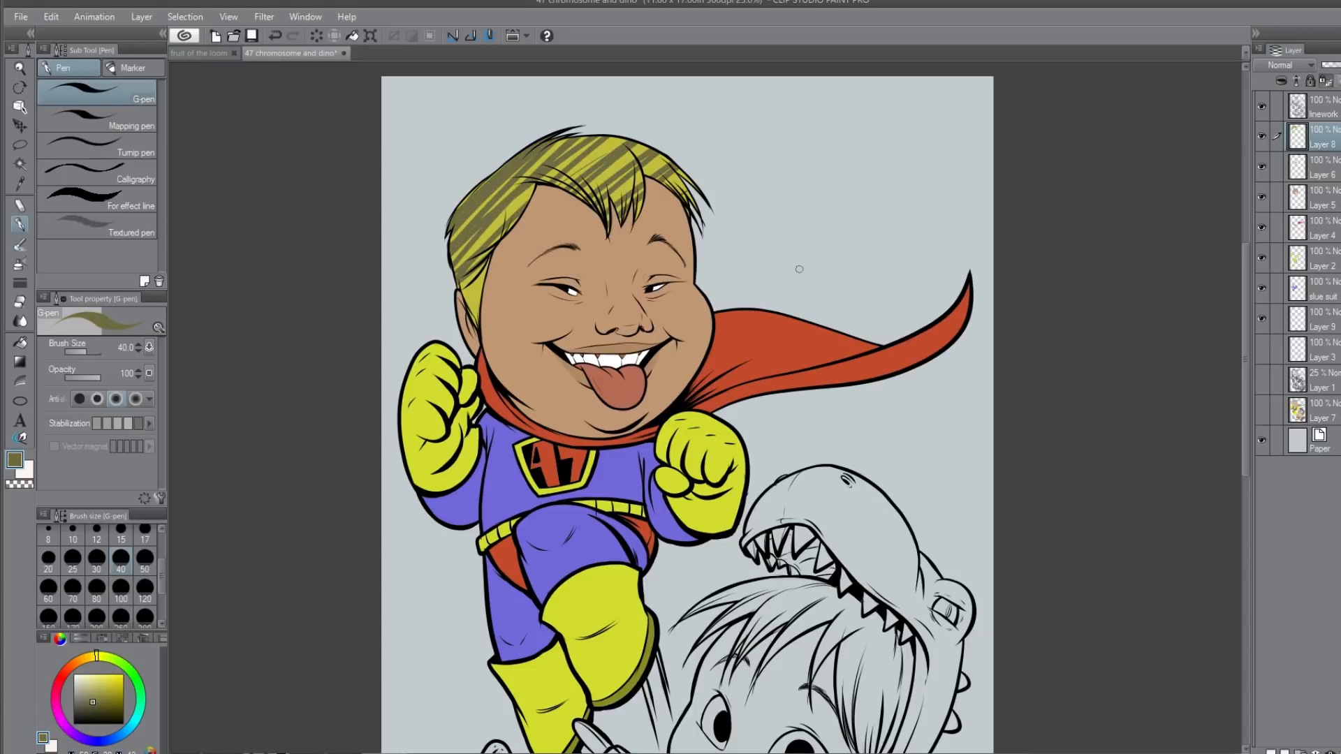
{"action": "scroll", "coordinate": [799, 268], "scroll_direction": "up", "scroll_amount": 2}
{"action": "key", "text": "ctrl+z"}
{"action": "key", "text": "ctrl+z"}
{"action": "key", "text": "ctrl+z"}
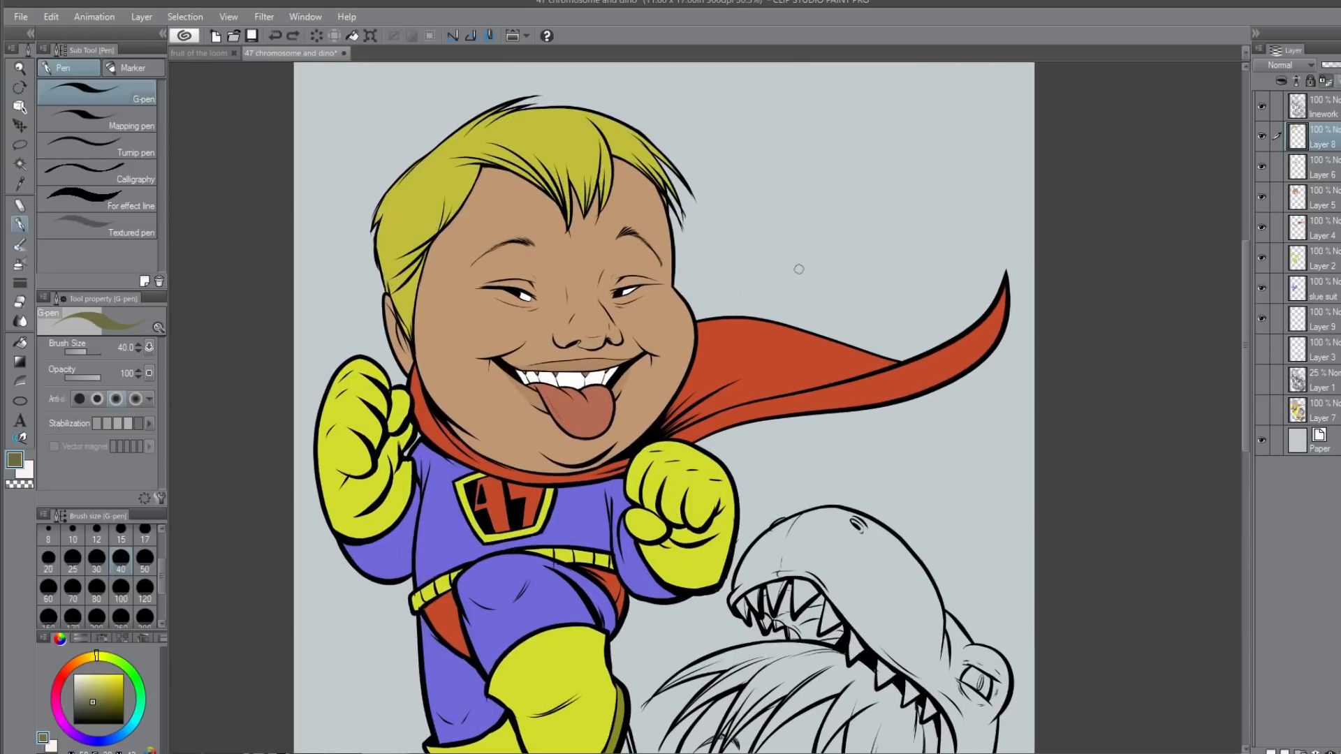
Step: Sample the hair yellow, shift it to a muted orange-brown, and hatch shading over the sideburn hair beside the ear
{"action": "scroll", "coordinate": [544, 260], "scroll_direction": "up", "scroll_amount": 1}
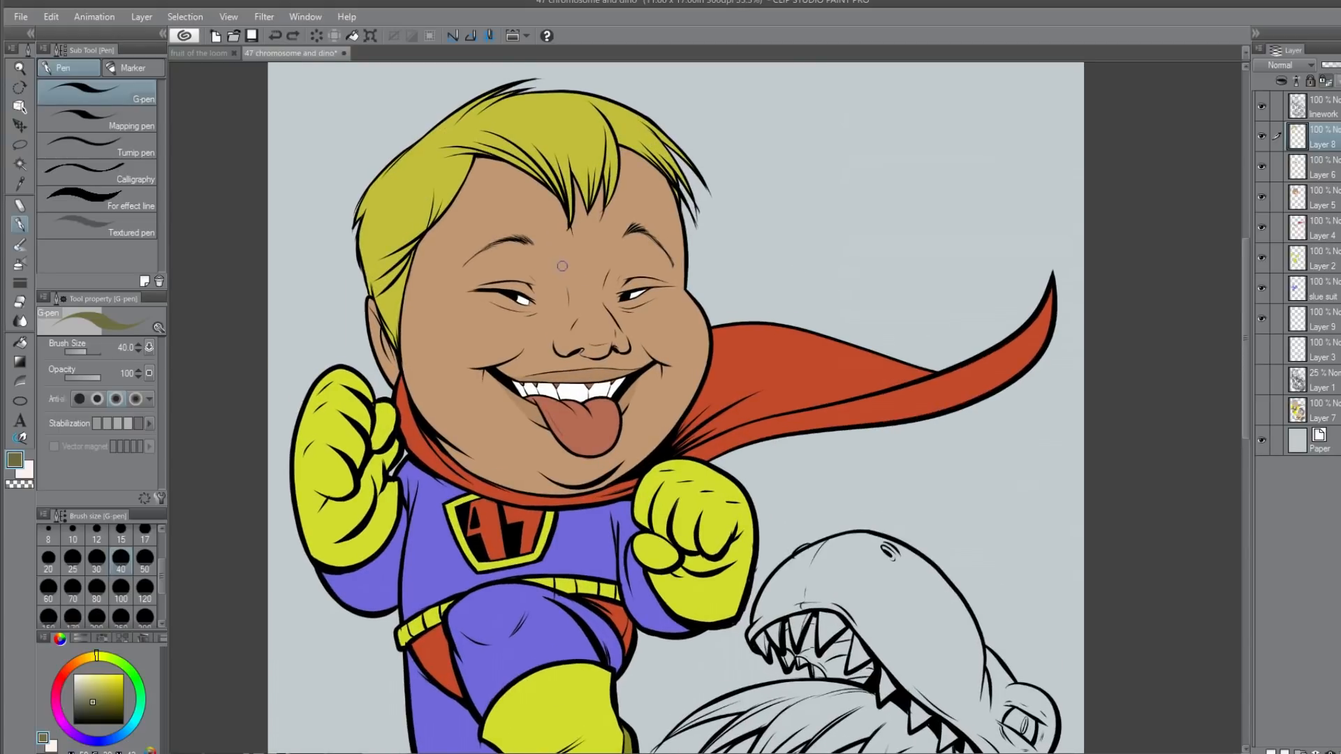
{"action": "scroll", "coordinate": [568, 268], "scroll_direction": "up", "scroll_amount": 1}
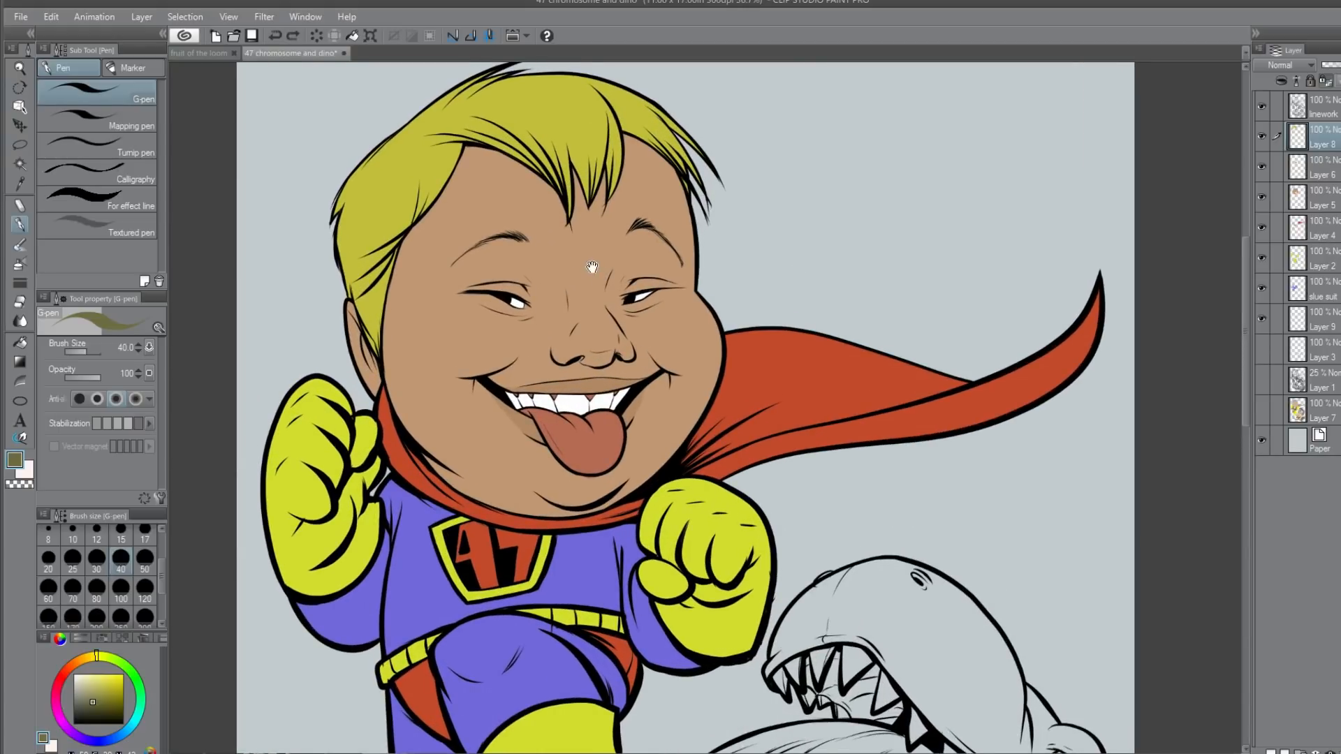
{"action": "left_click_drag", "start_coordinate": [590, 266], "coordinate": [796, 431]}
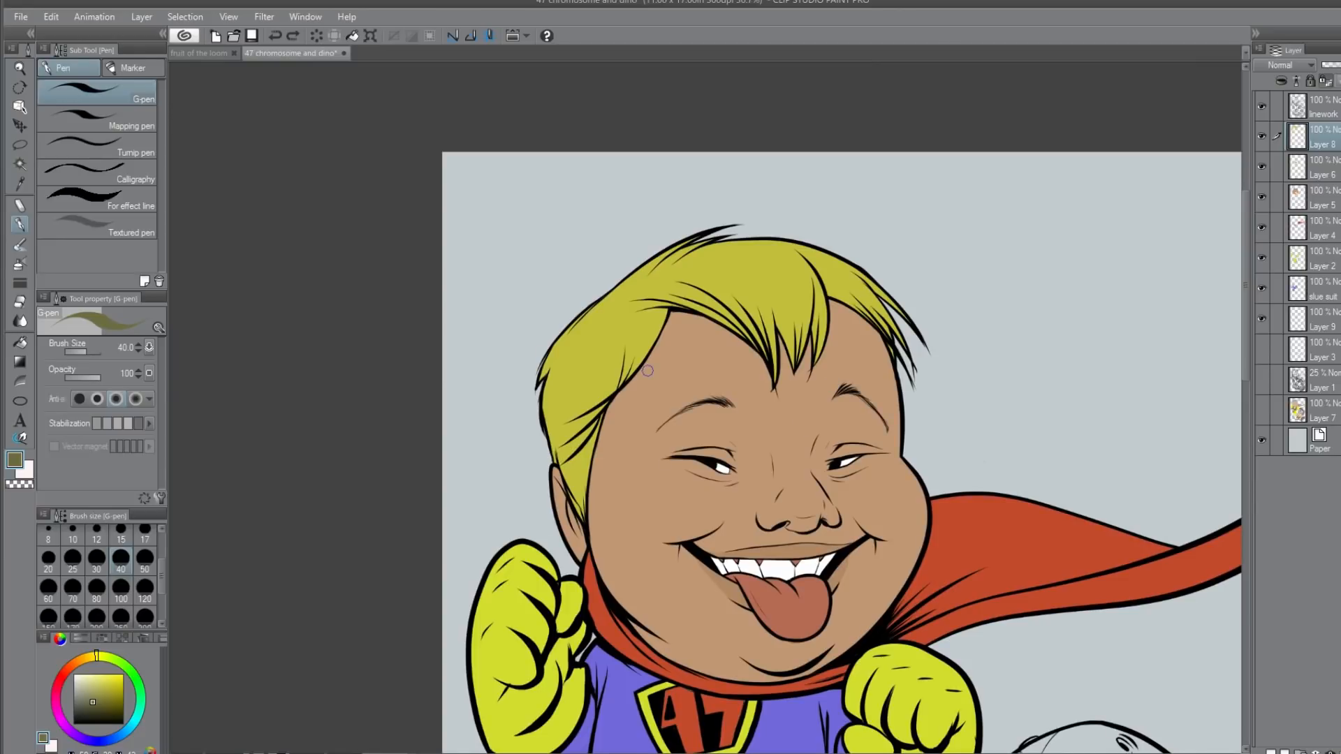
{"action": "left_click", "coordinate": [612, 319], "text": "alt"}
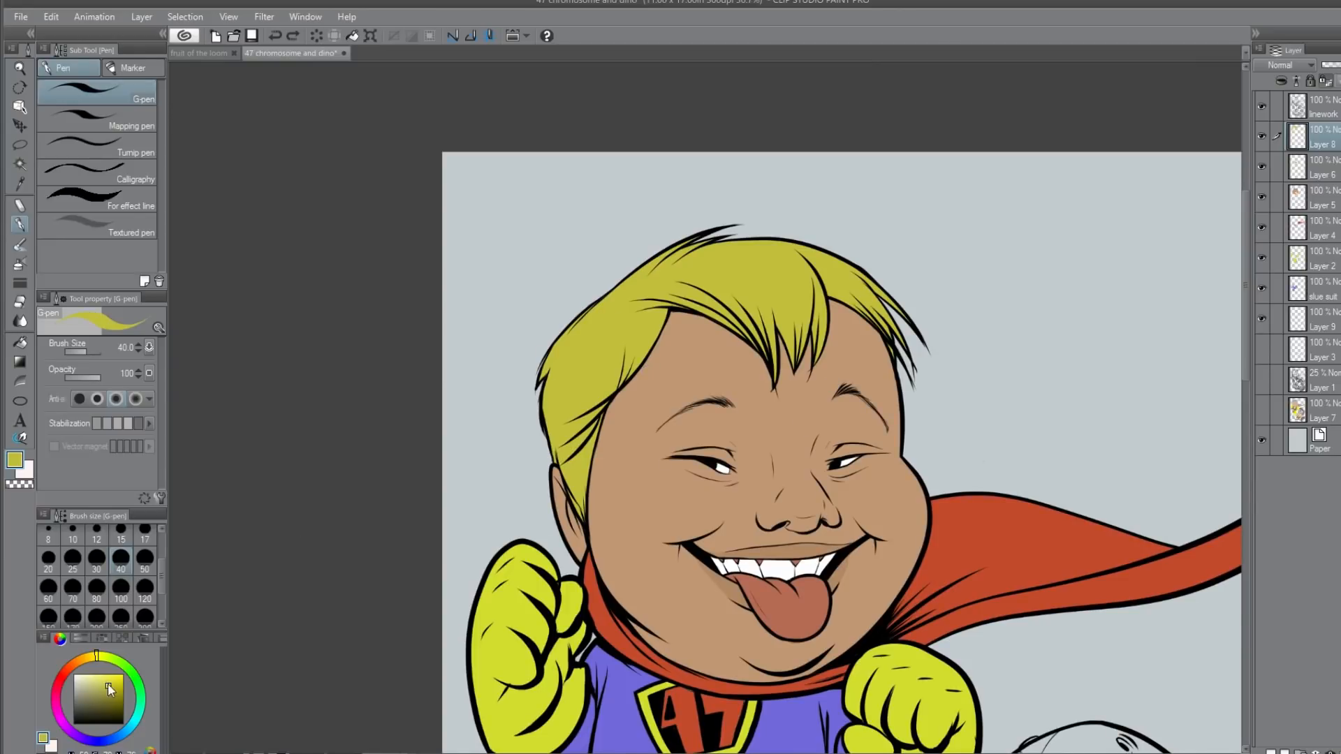
{"action": "left_click", "coordinate": [103, 688]}
{"action": "left_click", "coordinate": [90, 657]}
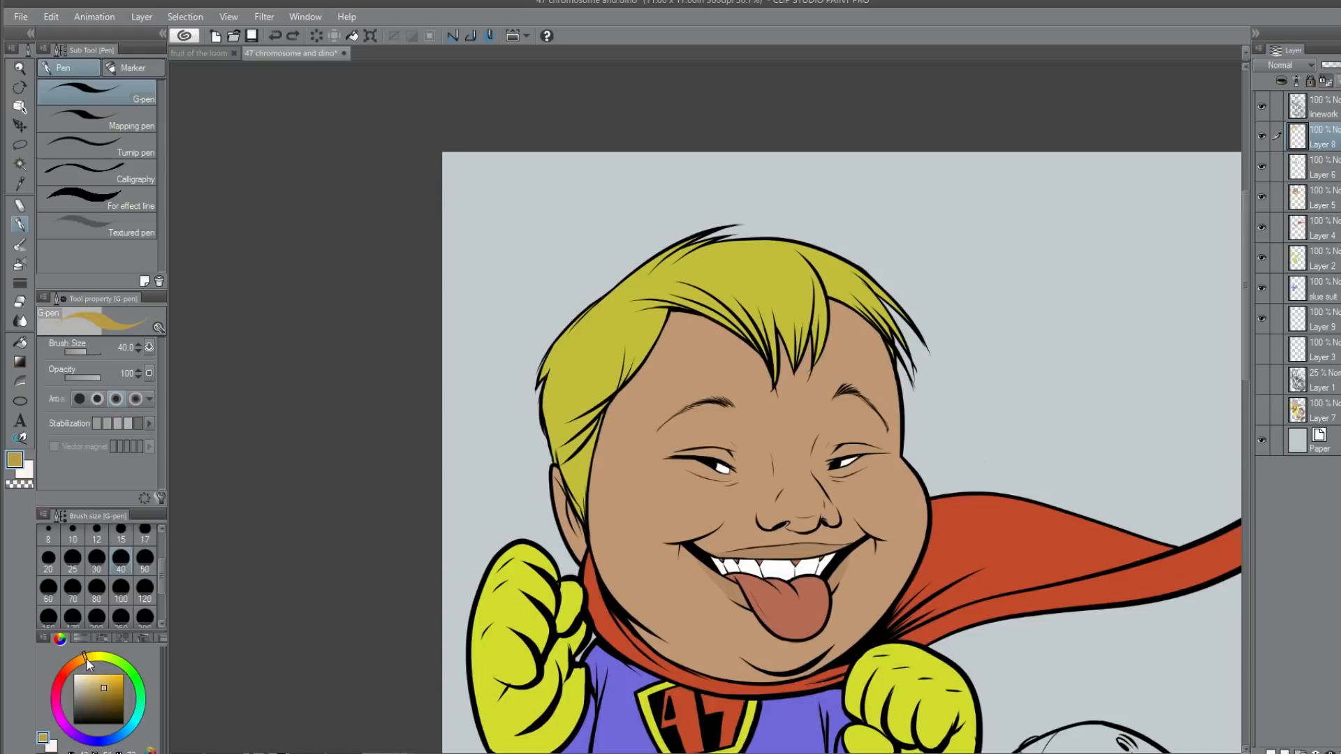
{"action": "left_click", "coordinate": [80, 659]}
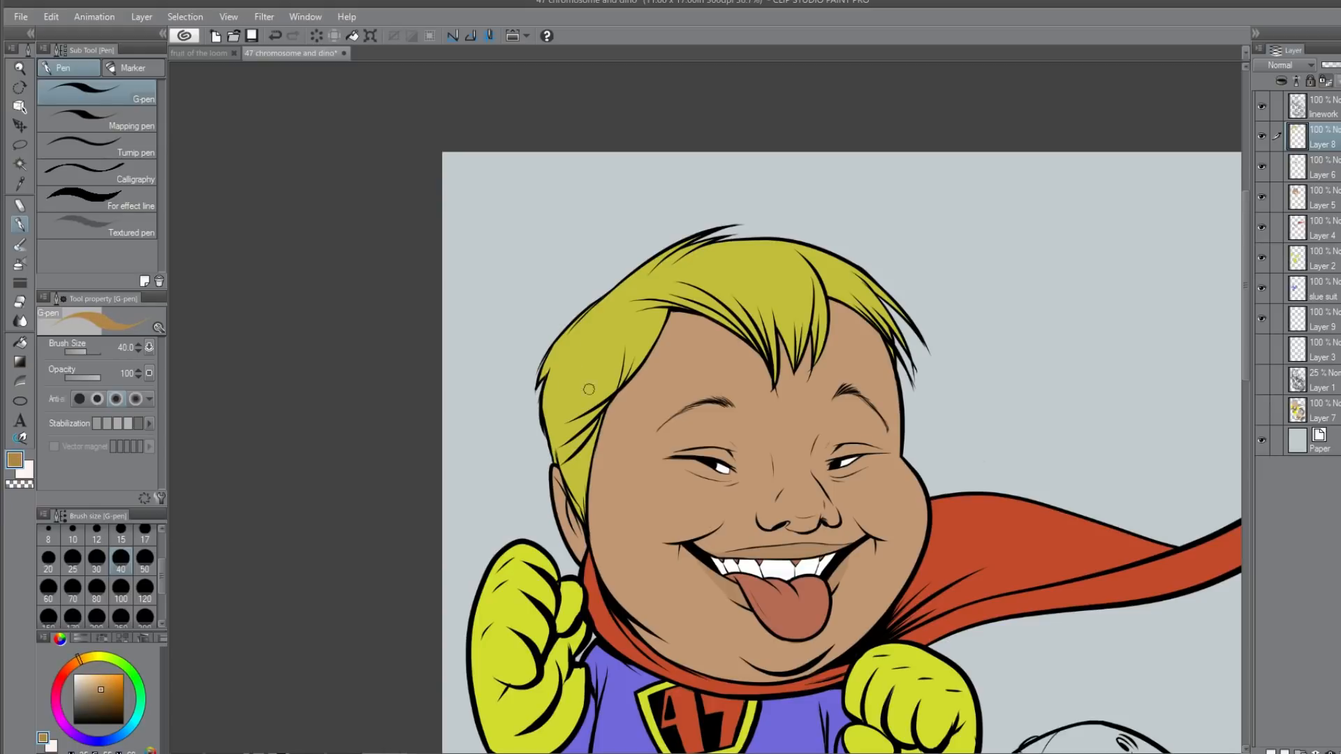
{"action": "mouse_move", "coordinate": [614, 384]}
{"action": "left_mouse_down"}
{"action": "mouse_move", "coordinate": [572, 422]}
{"action": "mouse_move", "coordinate": [595, 406]}
{"action": "mouse_move", "coordinate": [574, 513]}
{"action": "left_mouse_up"}
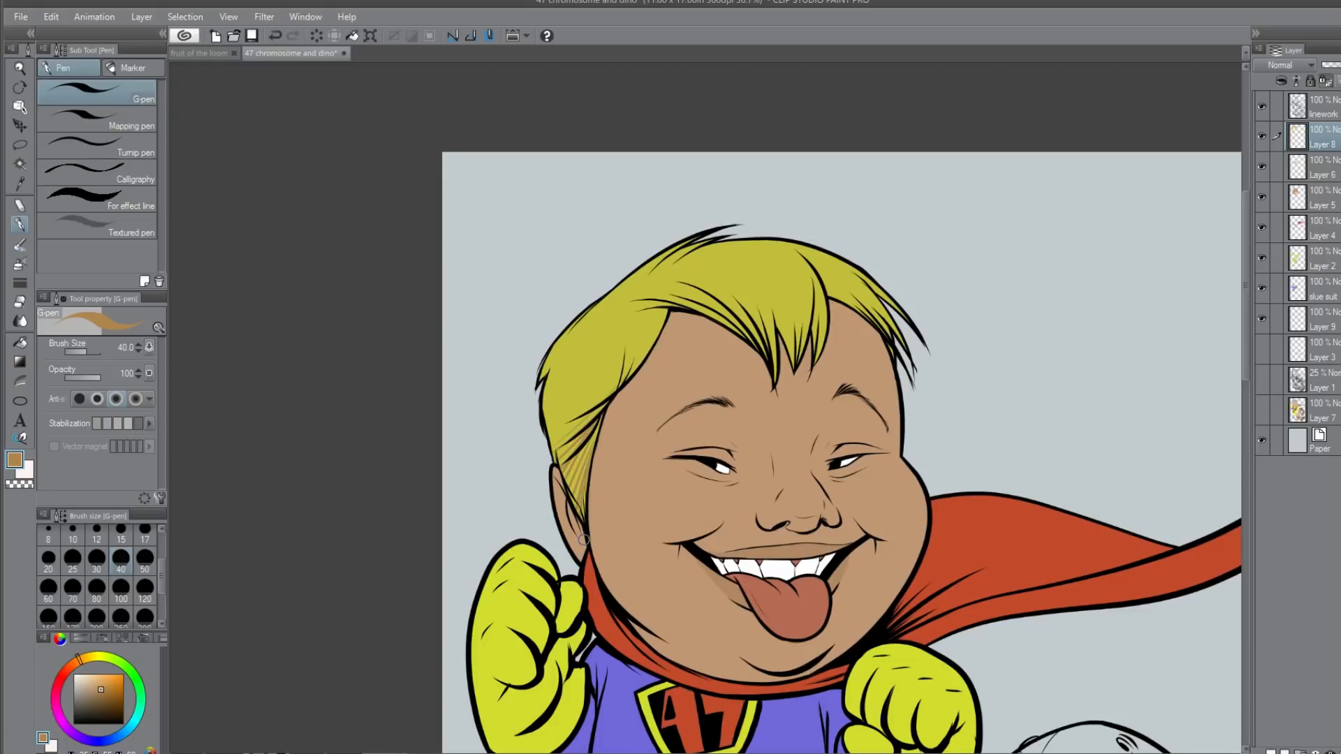
{"action": "left_click_drag", "start_coordinate": [593, 463], "coordinate": [571, 507]}
Step: Hatch orange-brown strokes across the crown above the fringe and on the hair beyond the parting
{"action": "mouse_move", "coordinate": [665, 302]}
{"action": "left_mouse_down"}
{"action": "mouse_move", "coordinate": [723, 318]}
{"action": "mouse_move", "coordinate": [729, 307]}
{"action": "left_mouse_up"}
{"action": "left_click_drag", "start_coordinate": [646, 276], "coordinate": [775, 305]}
{"action": "mouse_move", "coordinate": [748, 241]}
{"action": "left_mouse_down"}
{"action": "mouse_move", "coordinate": [790, 292]}
{"action": "mouse_move", "coordinate": [821, 279]}
{"action": "left_mouse_up"}
{"action": "left_click_drag", "start_coordinate": [803, 253], "coordinate": [847, 278]}
{"action": "left_click_drag", "start_coordinate": [796, 238], "coordinate": [852, 269]}
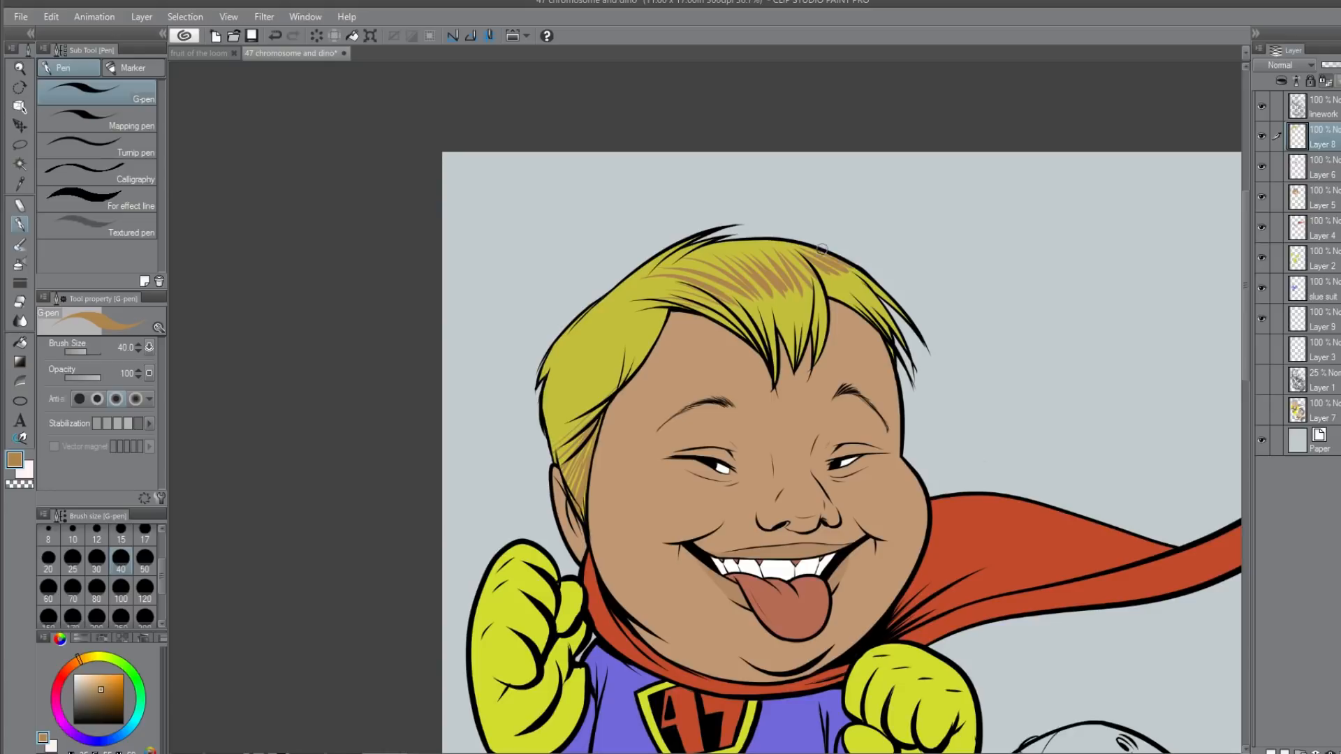
Step: Hatch orange-brown strokes through the hair on the side of the head above the ear
{"action": "left_click_drag", "start_coordinate": [646, 297], "coordinate": [548, 371]}
{"action": "left_click_drag", "start_coordinate": [593, 314], "coordinate": [534, 405]}
{"action": "left_click_drag", "start_coordinate": [574, 364], "coordinate": [549, 439]}
{"action": "left_click_drag", "start_coordinate": [595, 391], "coordinate": [537, 457]}
{"action": "left_click_drag", "start_coordinate": [651, 349], "coordinate": [562, 423]}
{"action": "mouse_move", "coordinate": [620, 382]}
{"action": "left_mouse_down"}
{"action": "mouse_move", "coordinate": [674, 326]}
{"action": "mouse_move", "coordinate": [607, 353]}
{"action": "mouse_move", "coordinate": [604, 295]}
{"action": "left_mouse_up"}
{"action": "left_click_drag", "start_coordinate": [618, 390], "coordinate": [605, 290]}
Step: Add finer orange-brown strokes along the top of the hair, the temple and the section beyond the parting
{"action": "left_click_drag", "start_coordinate": [705, 297], "coordinate": [625, 304]}
{"action": "left_click_drag", "start_coordinate": [747, 294], "coordinate": [628, 279]}
{"action": "left_click_drag", "start_coordinate": [719, 259], "coordinate": [665, 266]}
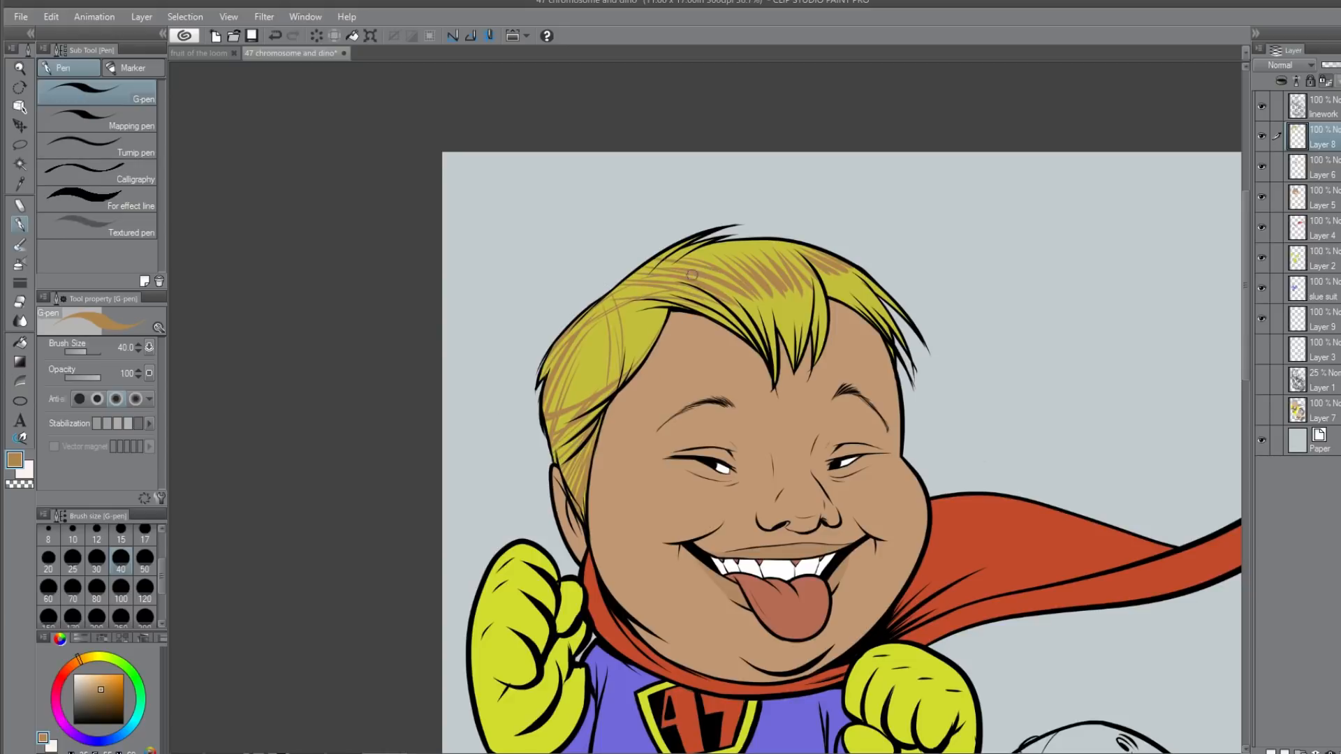
{"action": "left_click_drag", "start_coordinate": [771, 242], "coordinate": [714, 256]}
{"action": "mouse_move", "coordinate": [783, 243]}
{"action": "left_mouse_down"}
{"action": "mouse_move", "coordinate": [699, 262]}
{"action": "mouse_move", "coordinate": [804, 251]}
{"action": "left_mouse_up"}
{"action": "mouse_move", "coordinate": [604, 318]}
{"action": "left_mouse_down"}
{"action": "mouse_move", "coordinate": [549, 403]}
{"action": "mouse_move", "coordinate": [621, 301]}
{"action": "mouse_move", "coordinate": [601, 391]}
{"action": "left_mouse_up"}
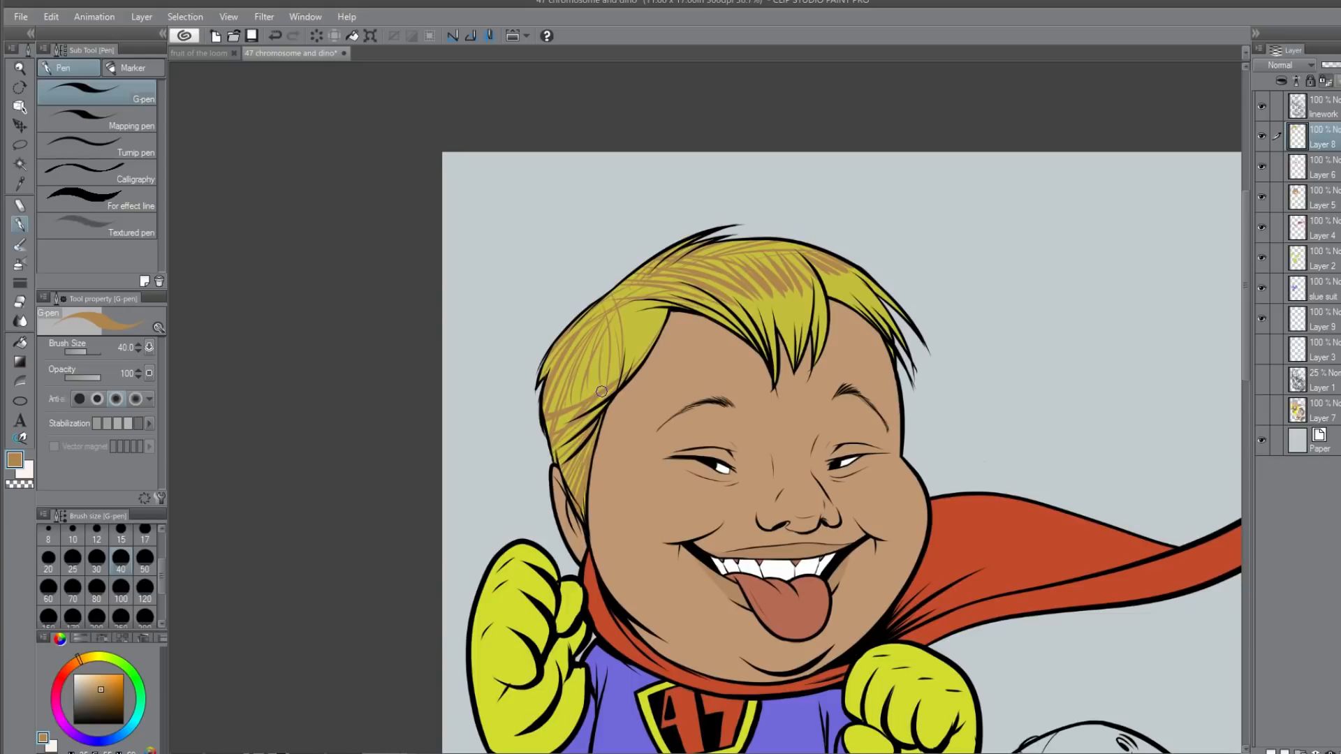
{"action": "left_click_drag", "start_coordinate": [655, 304], "coordinate": [609, 363]}
{"action": "mouse_move", "coordinate": [651, 305]}
{"action": "left_mouse_down"}
{"action": "mouse_move", "coordinate": [609, 347]}
{"action": "mouse_move", "coordinate": [606, 331]}
{"action": "left_mouse_up"}
{"action": "left_click_drag", "start_coordinate": [819, 262], "coordinate": [851, 275]}
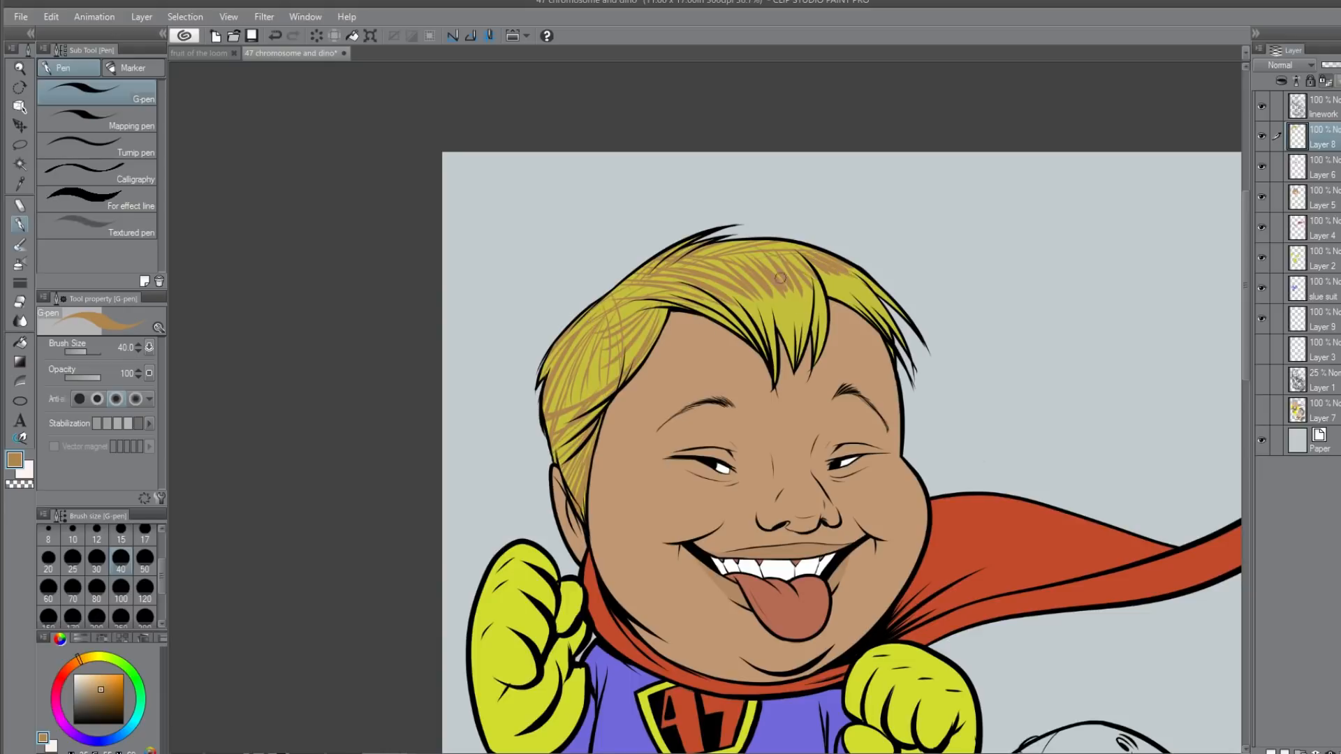
Step: Smooth the orange-brown hair strokes into the yellow base with the Blend tool at size 100
{"action": "left_click", "coordinate": [19, 320]}
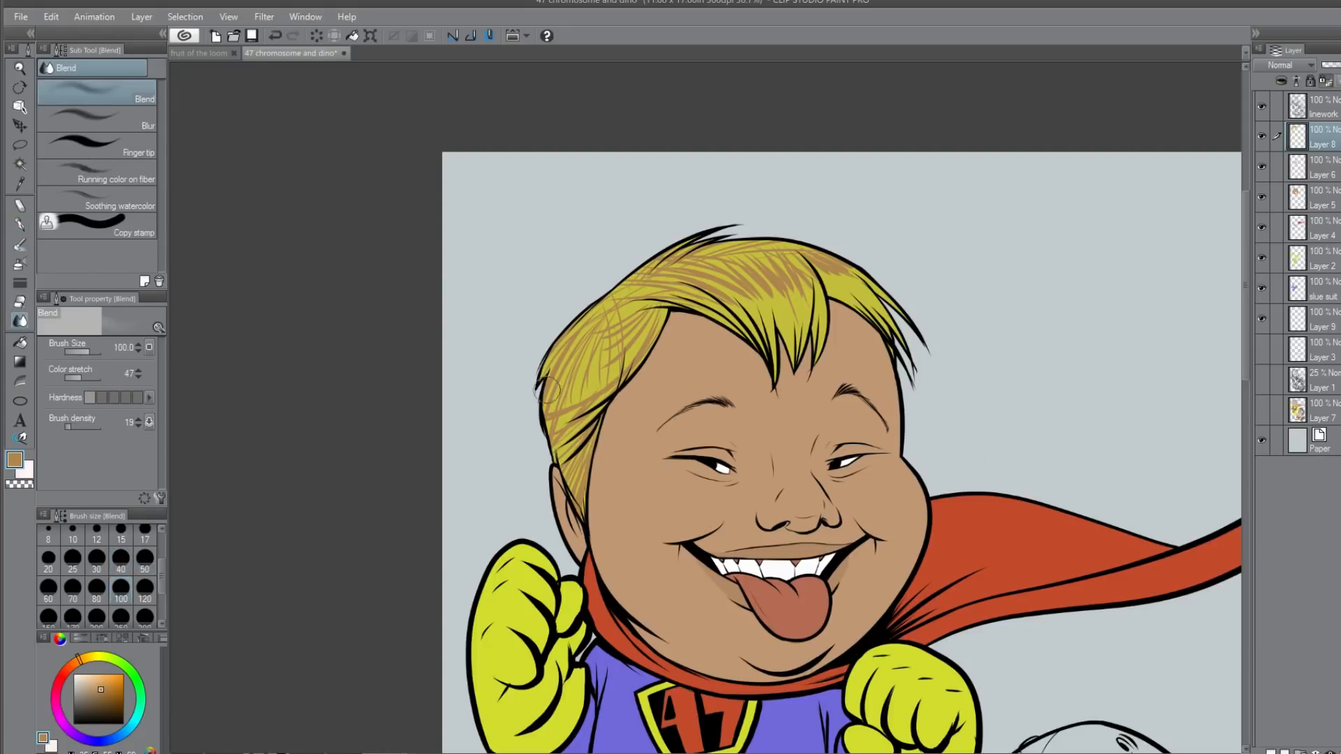
{"action": "mouse_move", "coordinate": [560, 402]}
{"action": "left_mouse_down"}
{"action": "mouse_move", "coordinate": [574, 444]}
{"action": "mouse_move", "coordinate": [601, 386]}
{"action": "mouse_move", "coordinate": [550, 448]}
{"action": "mouse_move", "coordinate": [578, 352]}
{"action": "mouse_move", "coordinate": [564, 364]}
{"action": "mouse_move", "coordinate": [543, 420]}
{"action": "mouse_move", "coordinate": [601, 328]}
{"action": "mouse_move", "coordinate": [620, 333]}
{"action": "mouse_move", "coordinate": [599, 403]}
{"action": "mouse_move", "coordinate": [652, 320]}
{"action": "mouse_move", "coordinate": [590, 391]}
{"action": "mouse_move", "coordinate": [622, 287]}
{"action": "mouse_move", "coordinate": [538, 370]}
{"action": "mouse_move", "coordinate": [550, 372]}
{"action": "mouse_move", "coordinate": [566, 495]}
{"action": "mouse_move", "coordinate": [616, 383]}
{"action": "mouse_move", "coordinate": [595, 346]}
{"action": "mouse_move", "coordinate": [624, 289]}
{"action": "mouse_move", "coordinate": [691, 258]}
{"action": "mouse_move", "coordinate": [662, 301]}
{"action": "mouse_move", "coordinate": [737, 292]}
{"action": "mouse_move", "coordinate": [717, 256]}
{"action": "mouse_move", "coordinate": [809, 285]}
{"action": "mouse_move", "coordinate": [631, 290]}
{"action": "mouse_move", "coordinate": [673, 268]}
{"action": "mouse_move", "coordinate": [639, 357]}
{"action": "mouse_move", "coordinate": [681, 278]}
{"action": "mouse_move", "coordinate": [777, 285]}
{"action": "mouse_move", "coordinate": [741, 236]}
{"action": "mouse_move", "coordinate": [849, 266]}
{"action": "mouse_move", "coordinate": [819, 241]}
{"action": "mouse_move", "coordinate": [837, 280]}
{"action": "mouse_move", "coordinate": [727, 266]}
{"action": "mouse_move", "coordinate": [706, 304]}
{"action": "mouse_move", "coordinate": [663, 256]}
{"action": "mouse_move", "coordinate": [758, 284]}
{"action": "mouse_move", "coordinate": [785, 271]}
{"action": "mouse_move", "coordinate": [703, 250]}
{"action": "mouse_move", "coordinate": [883, 281]}
{"action": "mouse_move", "coordinate": [768, 228]}
{"action": "mouse_move", "coordinate": [791, 259]}
{"action": "mouse_move", "coordinate": [758, 256]}
{"action": "mouse_move", "coordinate": [808, 289]}
{"action": "mouse_move", "coordinate": [800, 256]}
{"action": "mouse_move", "coordinate": [710, 260]}
{"action": "mouse_move", "coordinate": [607, 298]}
{"action": "mouse_move", "coordinate": [588, 355]}
{"action": "mouse_move", "coordinate": [637, 291]}
{"action": "mouse_move", "coordinate": [575, 342]}
{"action": "mouse_move", "coordinate": [554, 334]}
{"action": "mouse_move", "coordinate": [563, 391]}
{"action": "mouse_move", "coordinate": [701, 243]}
{"action": "mouse_move", "coordinate": [857, 258]}
{"action": "mouse_move", "coordinate": [787, 263]}
{"action": "left_mouse_up"}
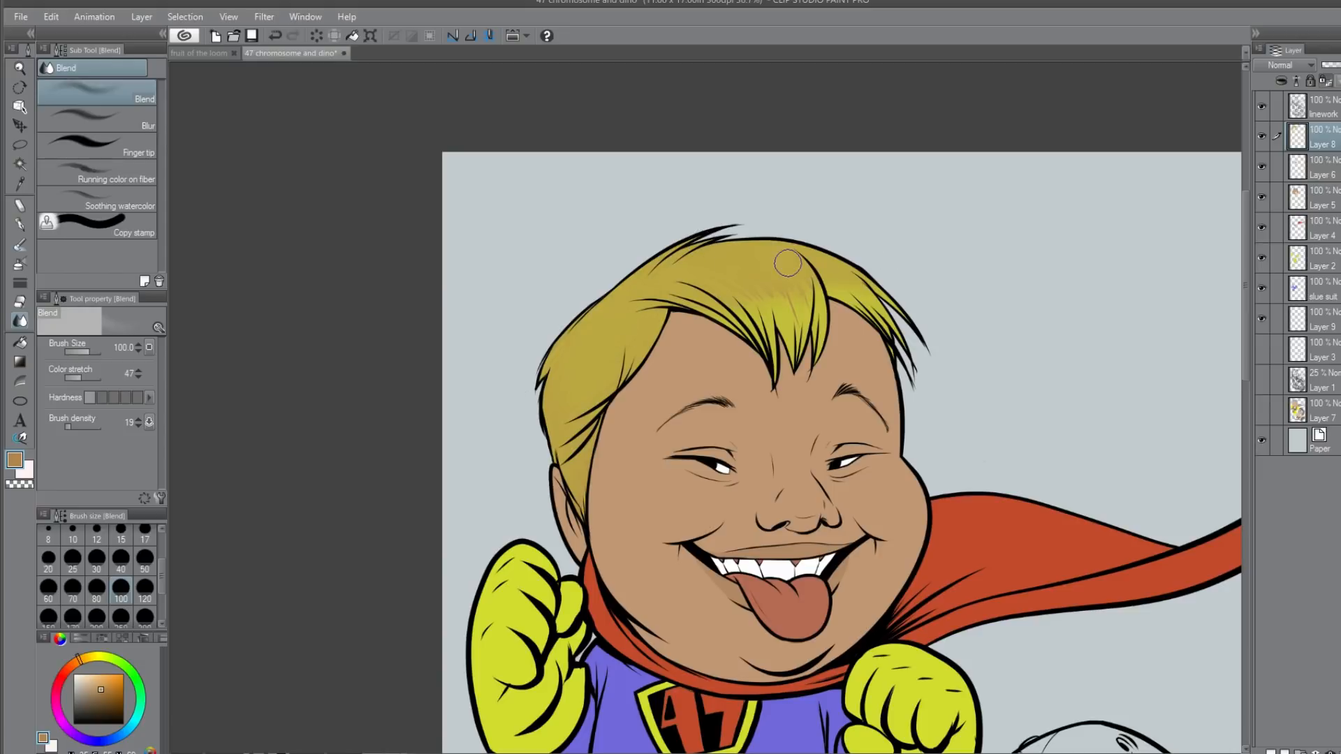
Step: Draw strands in the sampled hair yellow with the G-pen from the fringe up into the blended crown shading
{"action": "left_click", "coordinate": [768, 318], "text": "alt"}
{"action": "left_click", "coordinate": [19, 225]}
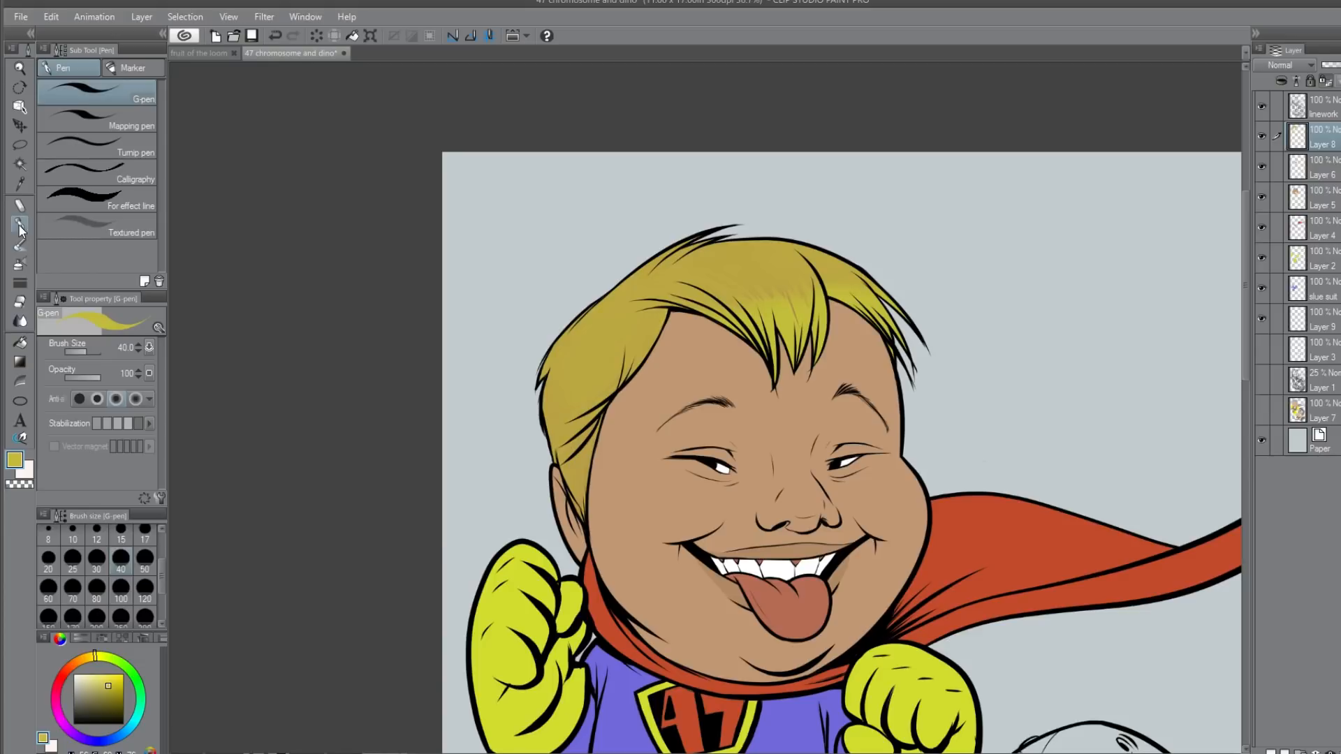
{"action": "left_click_drag", "start_coordinate": [739, 321], "coordinate": [708, 306]}
{"action": "left_click_drag", "start_coordinate": [759, 341], "coordinate": [681, 267]}
{"action": "left_click_drag", "start_coordinate": [763, 334], "coordinate": [739, 278]}
{"action": "mouse_move", "coordinate": [793, 352]}
{"action": "left_mouse_down"}
{"action": "mouse_move", "coordinate": [744, 260]}
{"action": "mouse_move", "coordinate": [805, 348]}
{"action": "mouse_move", "coordinate": [795, 279]}
{"action": "left_mouse_up"}
{"action": "left_click_drag", "start_coordinate": [805, 329], "coordinate": [797, 306]}
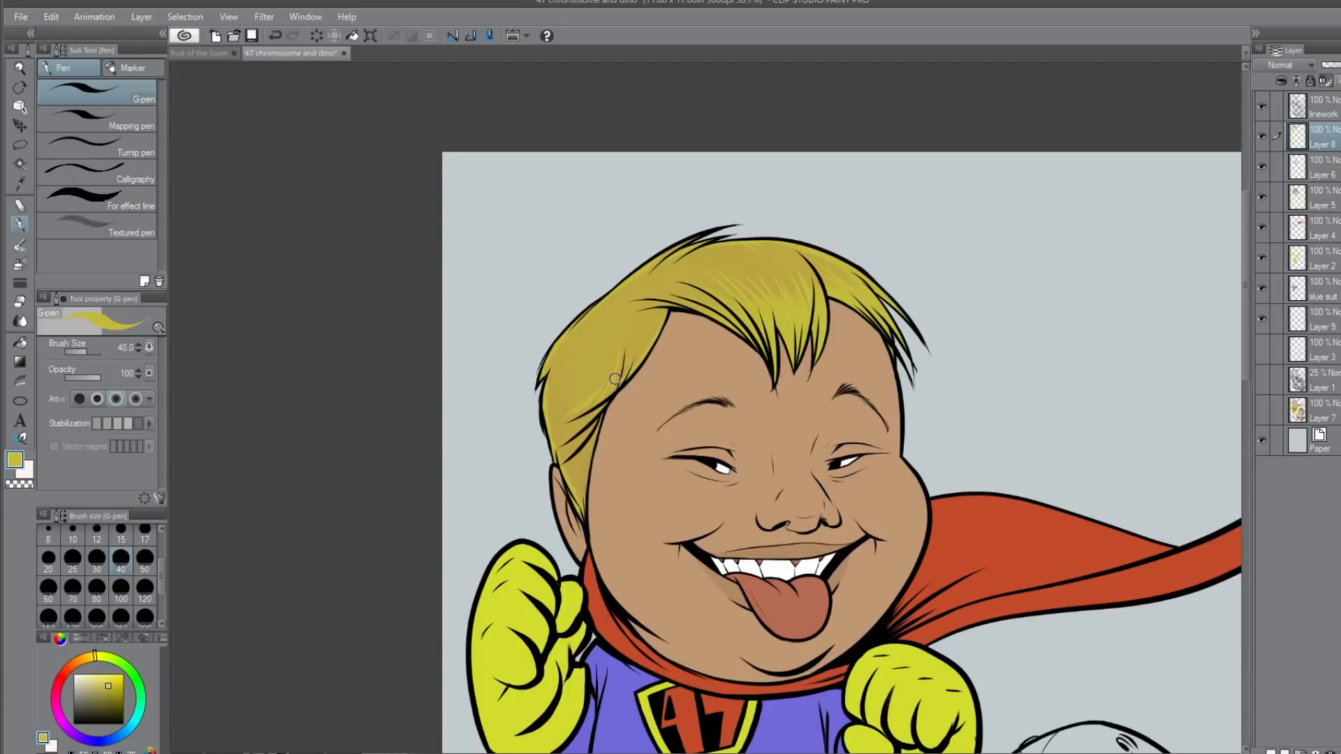
Step: Check the tongue colour layer by hiding and showing it, and make Layer 6 active
{"action": "left_click_drag", "start_coordinate": [756, 459], "coordinate": [699, 309]}
{"action": "left_click_drag", "start_coordinate": [724, 525], "coordinate": [661, 423]}
{"action": "mouse_move", "coordinate": [755, 602]}
{"action": "left_mouse_down"}
{"action": "mouse_move", "coordinate": [764, 353]}
{"action": "mouse_move", "coordinate": [771, 609]}
{"action": "left_mouse_up"}
{"action": "left_click_drag", "start_coordinate": [730, 397], "coordinate": [781, 488]}
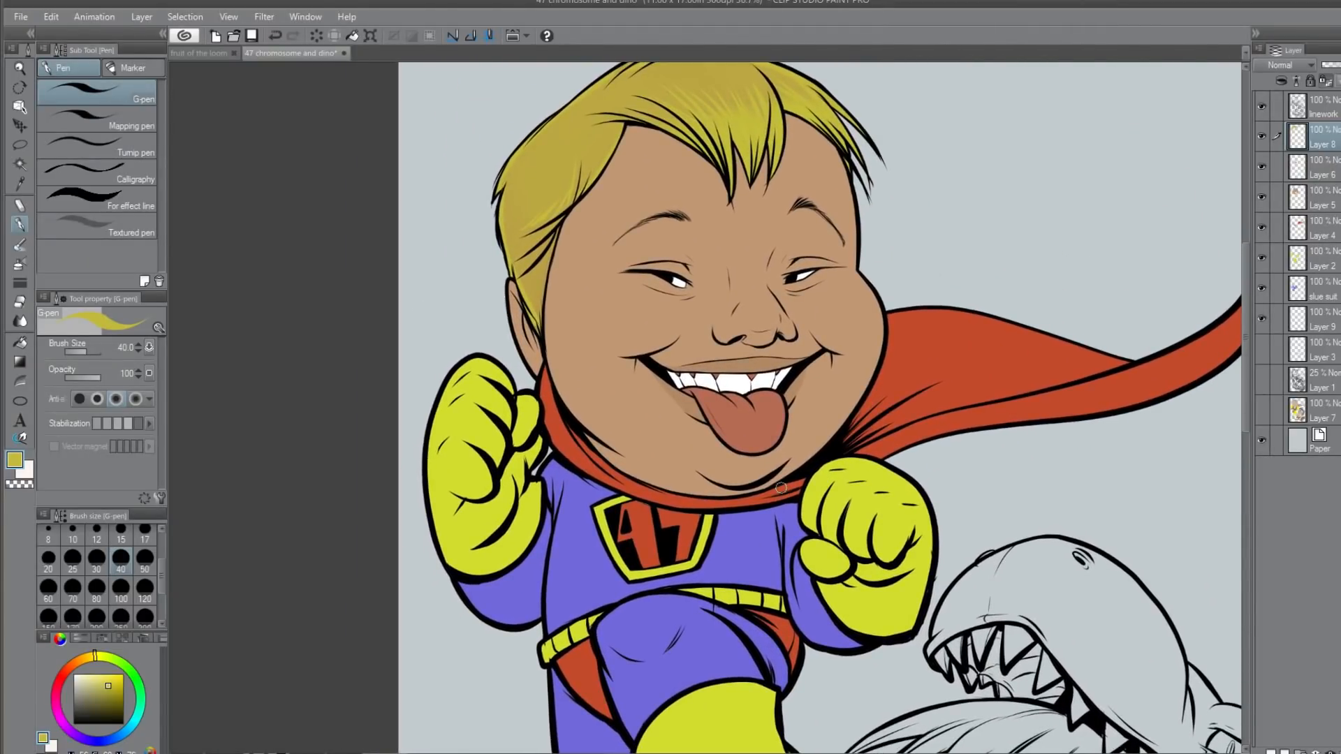
{"action": "left_click", "coordinate": [1260, 168]}
{"action": "left_click", "coordinate": [1260, 169]}
{"action": "left_click", "coordinate": [1334, 171]}
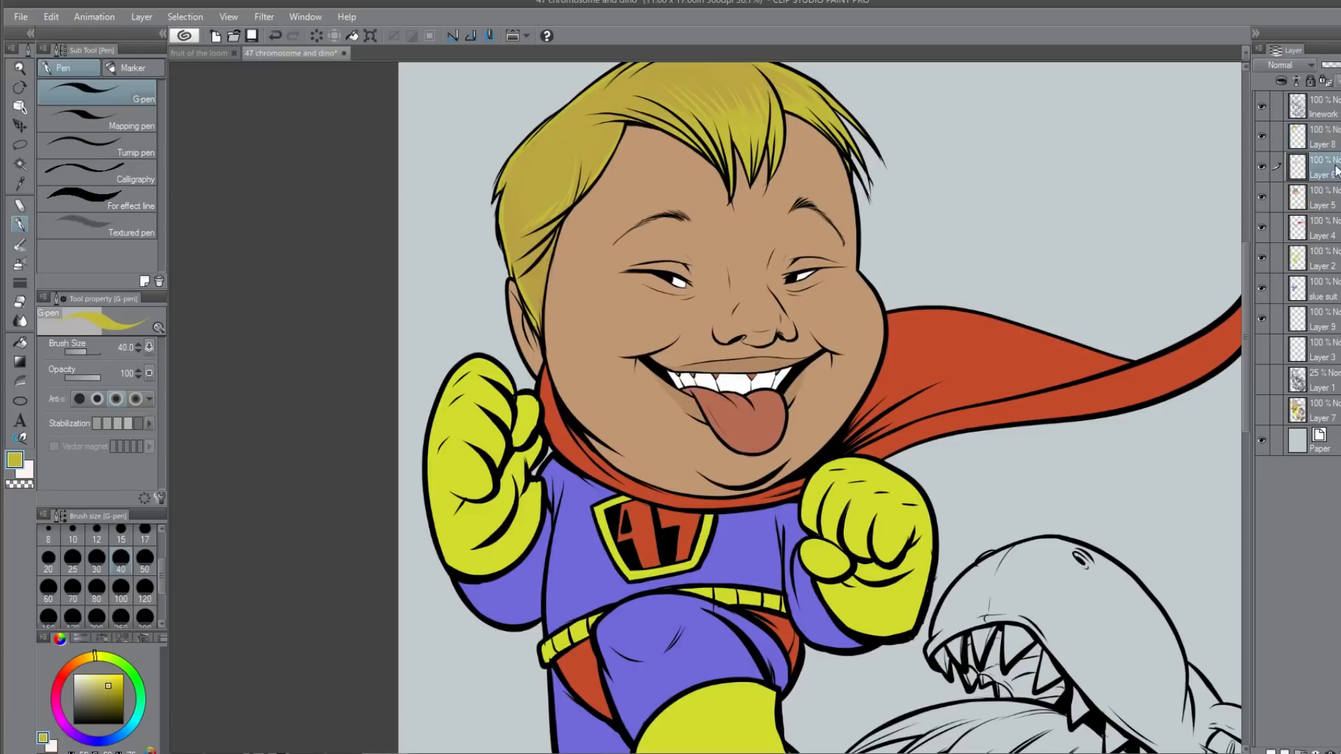
Step: Shade the tongue along its upper edge on Layer 6 with a slightly darker version of its sampled red
{"action": "left_click", "coordinate": [694, 401], "text": "alt"}
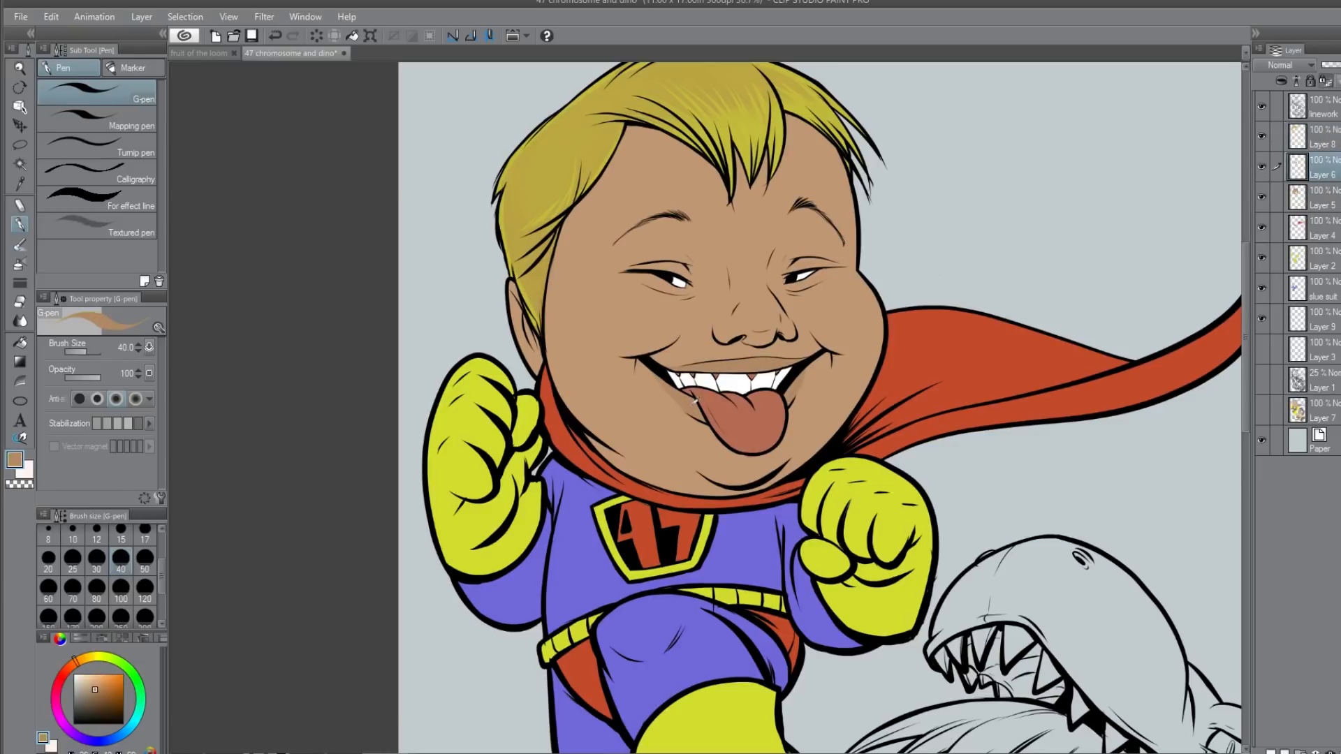
{"action": "left_click", "coordinate": [740, 409], "text": "alt"}
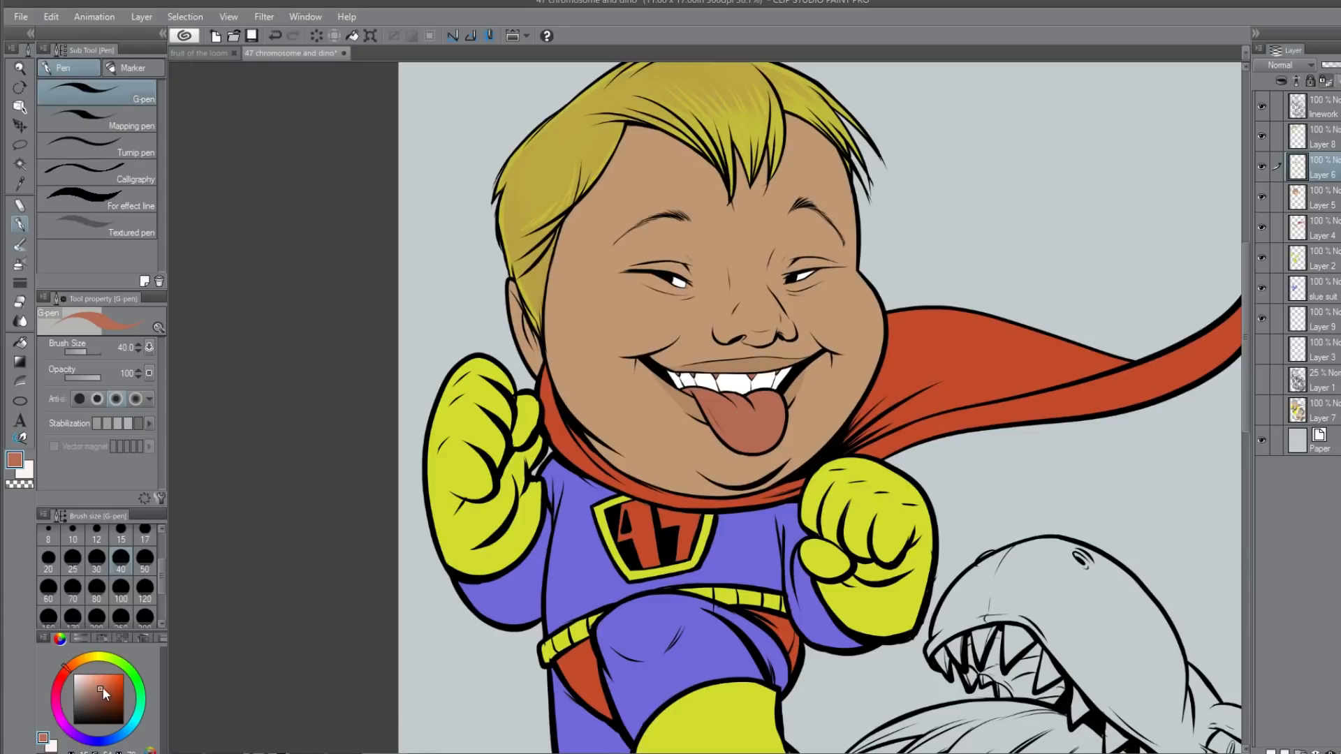
{"action": "left_click_drag", "start_coordinate": [102, 690], "coordinate": [102, 696]}
{"action": "left_click", "coordinate": [744, 422], "text": "alt"}
{"action": "mouse_move", "coordinate": [693, 392]}
{"action": "left_mouse_down"}
{"action": "mouse_move", "coordinate": [747, 441]}
{"action": "mouse_move", "coordinate": [722, 433]}
{"action": "mouse_move", "coordinate": [701, 395]}
{"action": "mouse_move", "coordinate": [753, 442]}
{"action": "mouse_move", "coordinate": [714, 421]}
{"action": "mouse_move", "coordinate": [780, 427]}
{"action": "mouse_move", "coordinate": [755, 450]}
{"action": "mouse_move", "coordinate": [786, 401]}
{"action": "left_mouse_up"}
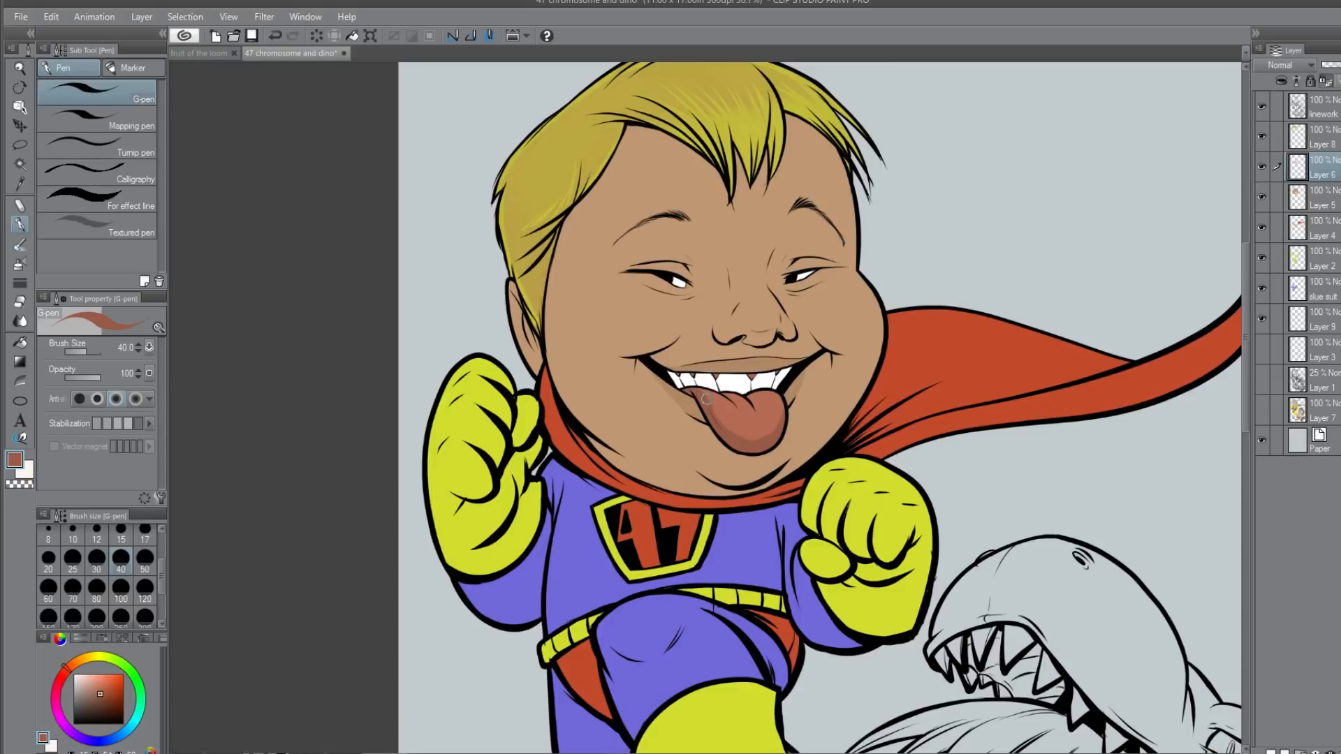
{"action": "left_click", "coordinate": [730, 413], "text": "alt"}
{"action": "left_click", "coordinate": [749, 448], "text": "alt"}
Step: Shade the lips with a darker brown mixed from their base colour and add darker red marks on the tongue
{"action": "left_click", "coordinate": [687, 400], "text": "alt"}
{"action": "left_click_drag", "start_coordinate": [95, 690], "coordinate": [97, 696]}
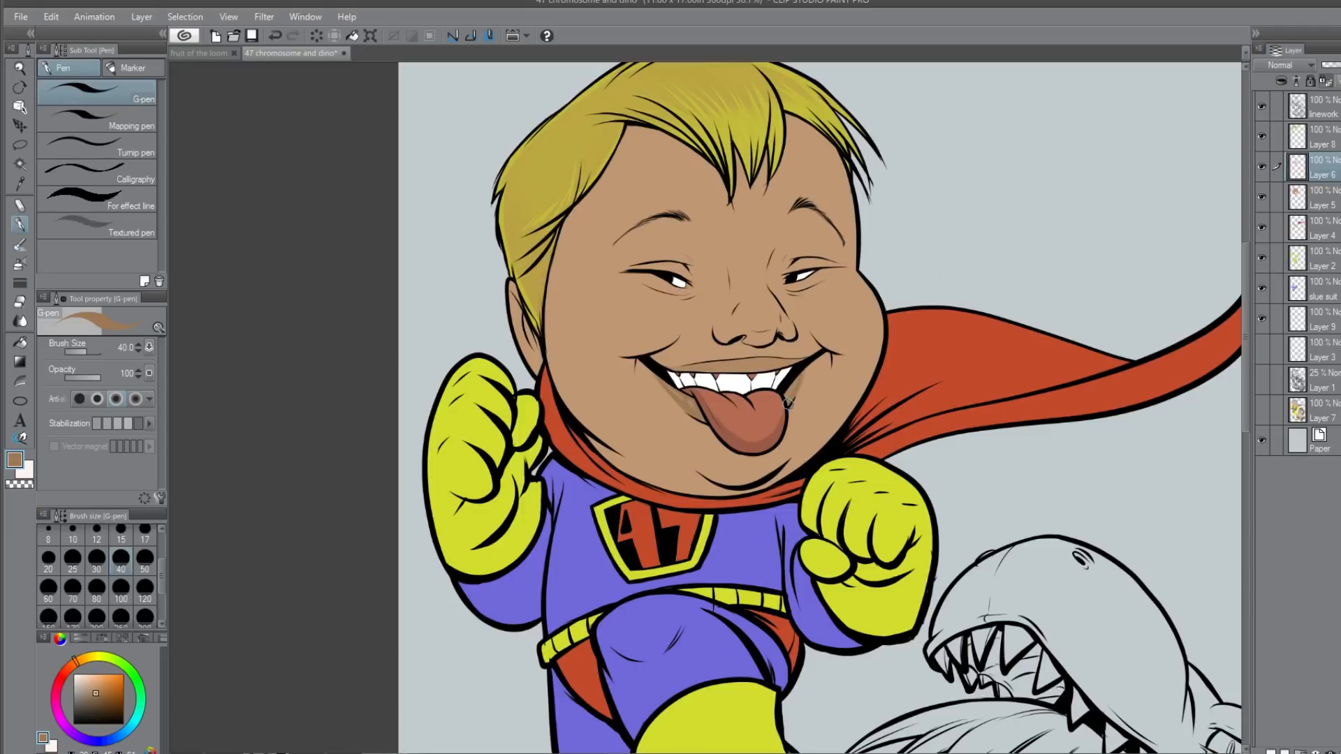
{"action": "left_click", "coordinate": [727, 374], "text": "alt"}
{"action": "left_click", "coordinate": [96, 692]}
{"action": "left_click", "coordinate": [779, 437], "text": "alt"}
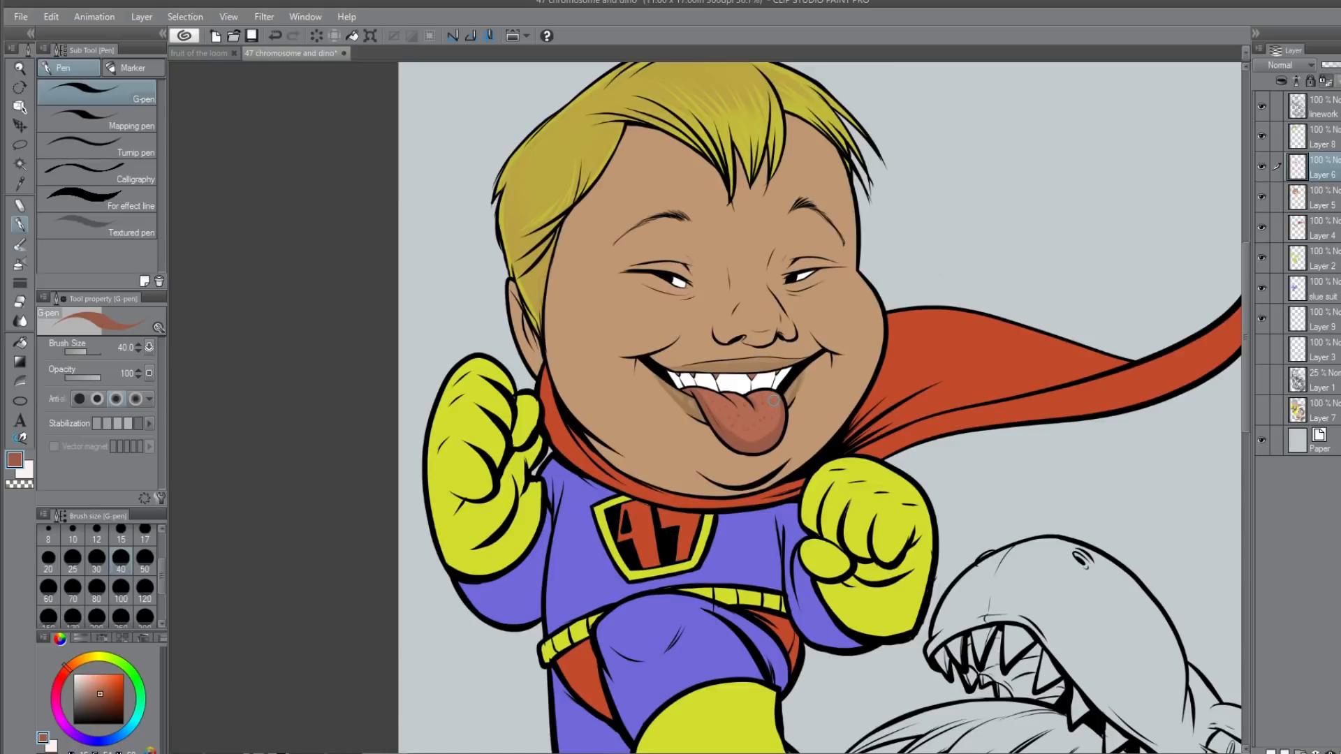
Step: Compare the artwork with Layer 6 hidden and shown, and sample white from the teeth as the drawing colour
{"action": "left_click", "coordinate": [1261, 167]}
{"action": "left_click", "coordinate": [1262, 167]}
{"action": "left_click", "coordinate": [735, 381], "text": "alt"}
{"action": "left_click", "coordinate": [1262, 168]}
{"action": "left_click", "coordinate": [1261, 168]}
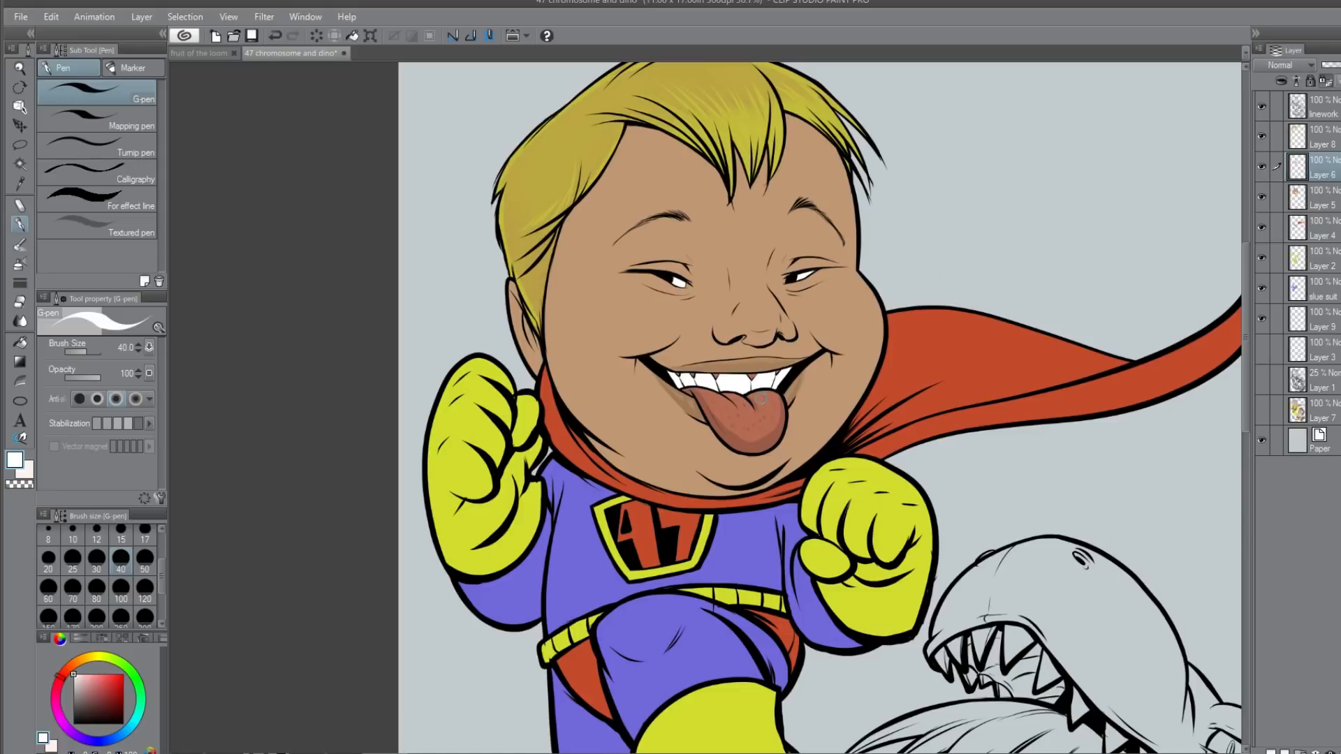
Step: Try shading the upper edge of the teeth with a darker brown mixed from a sampled colour
{"action": "left_click", "coordinate": [753, 375], "text": "alt"}
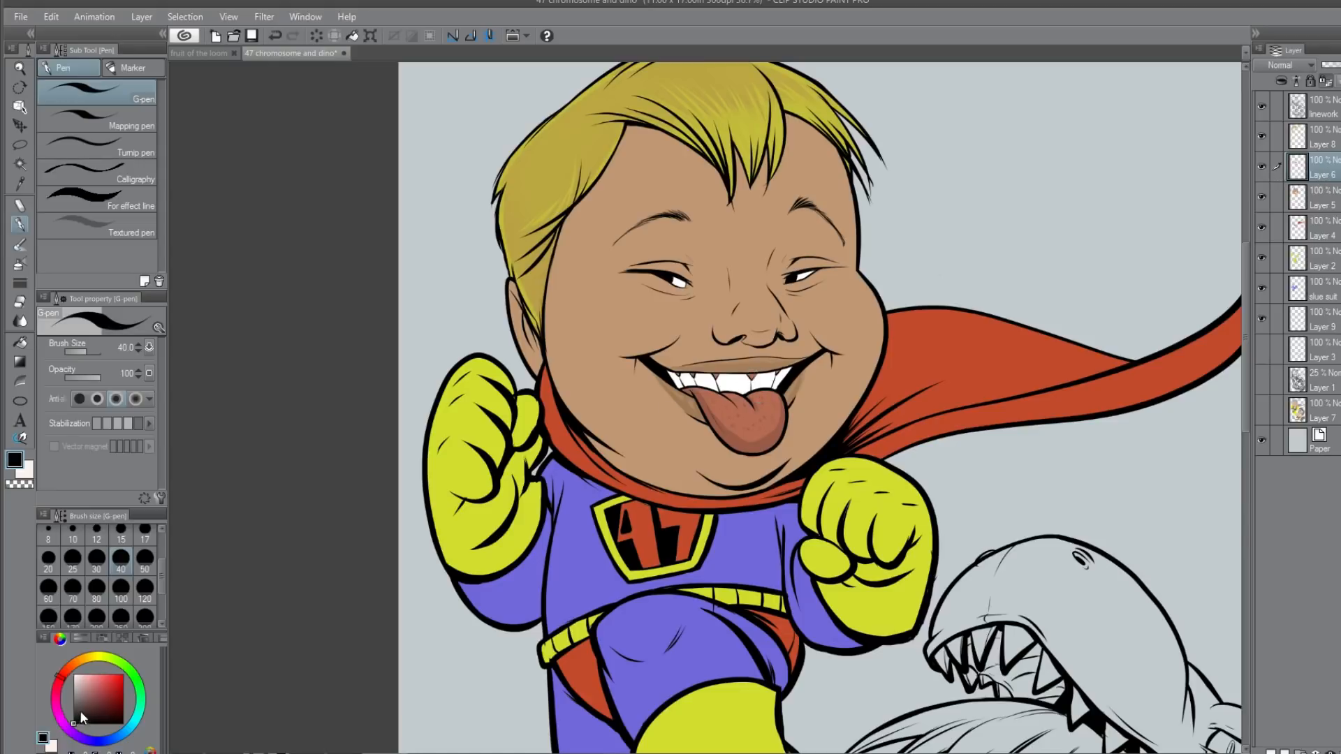
{"action": "left_click", "coordinate": [756, 375], "text": "alt"}
{"action": "left_click", "coordinate": [751, 375], "text": "alt"}
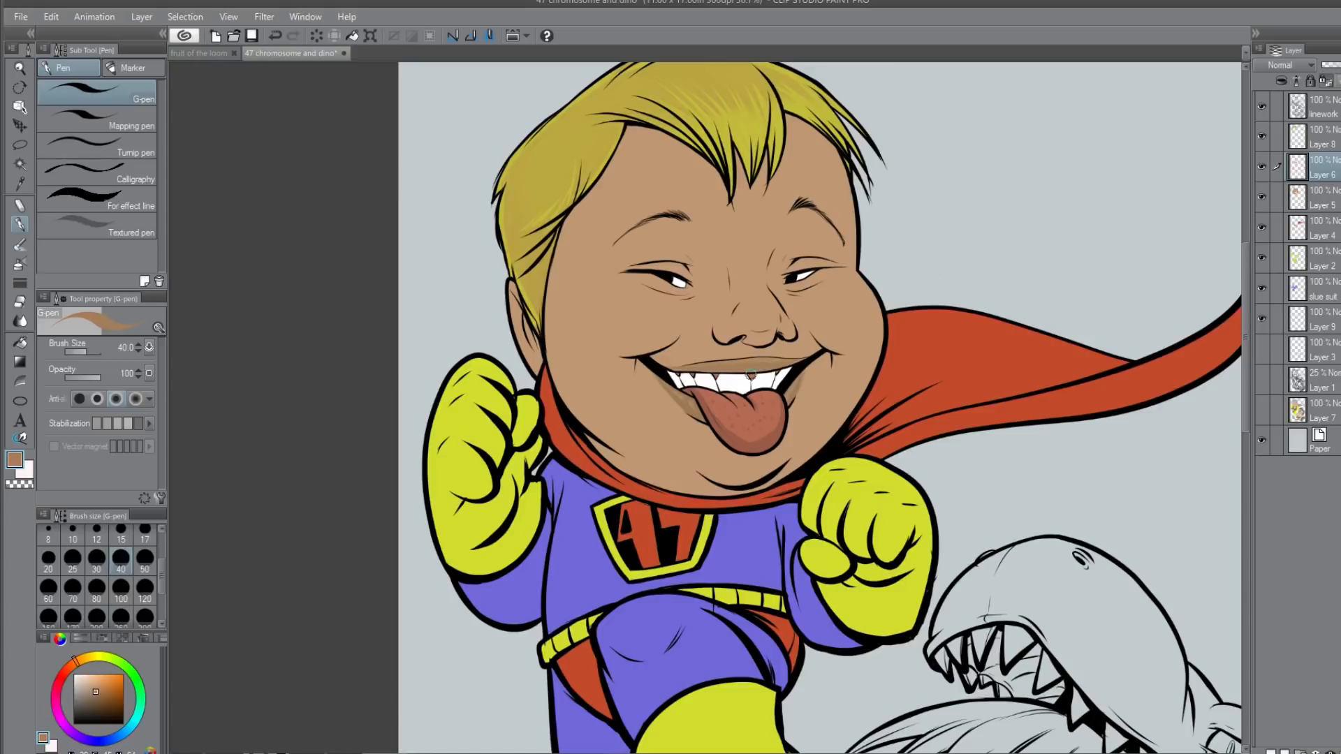
{"action": "left_click_drag", "start_coordinate": [98, 693], "coordinate": [98, 697]}
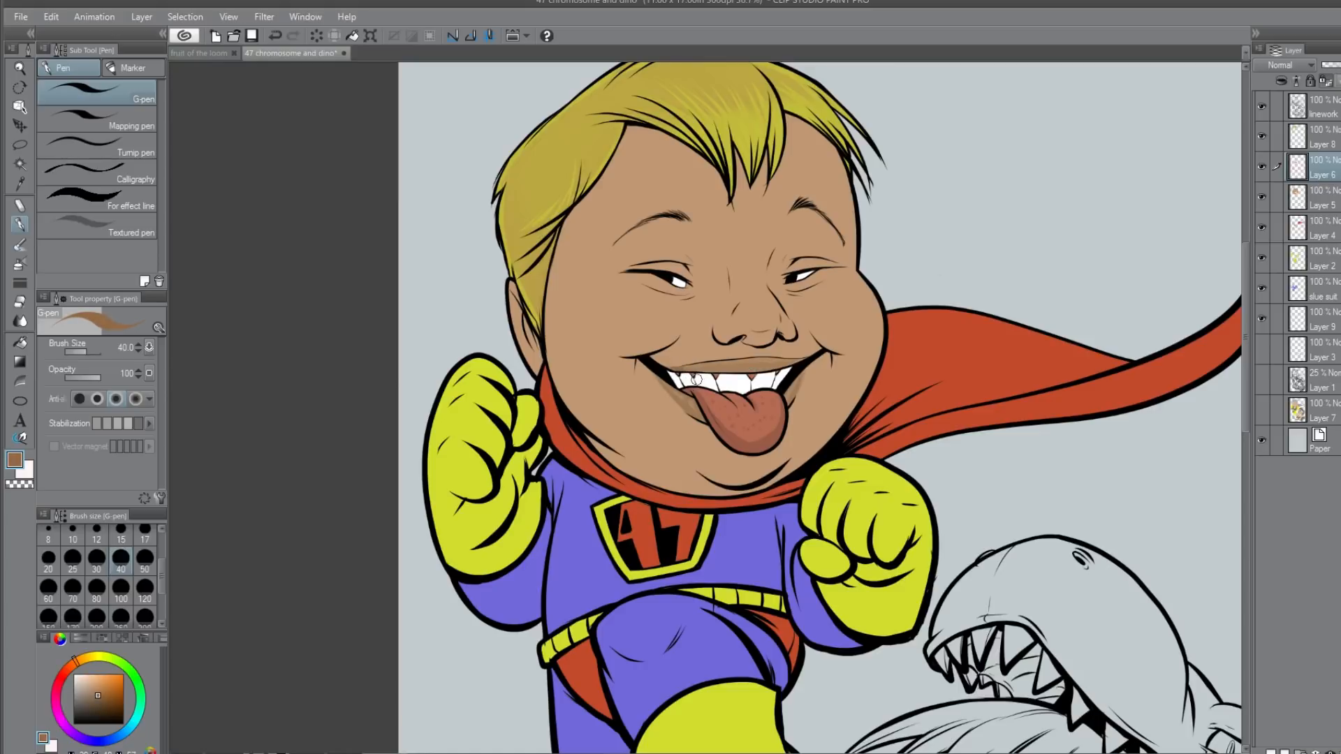
{"action": "scroll", "coordinate": [697, 381], "scroll_direction": "up", "scroll_amount": 1}
{"action": "key", "text": "ctrl+z"}
{"action": "left_click_drag", "start_coordinate": [672, 371], "coordinate": [700, 372]}
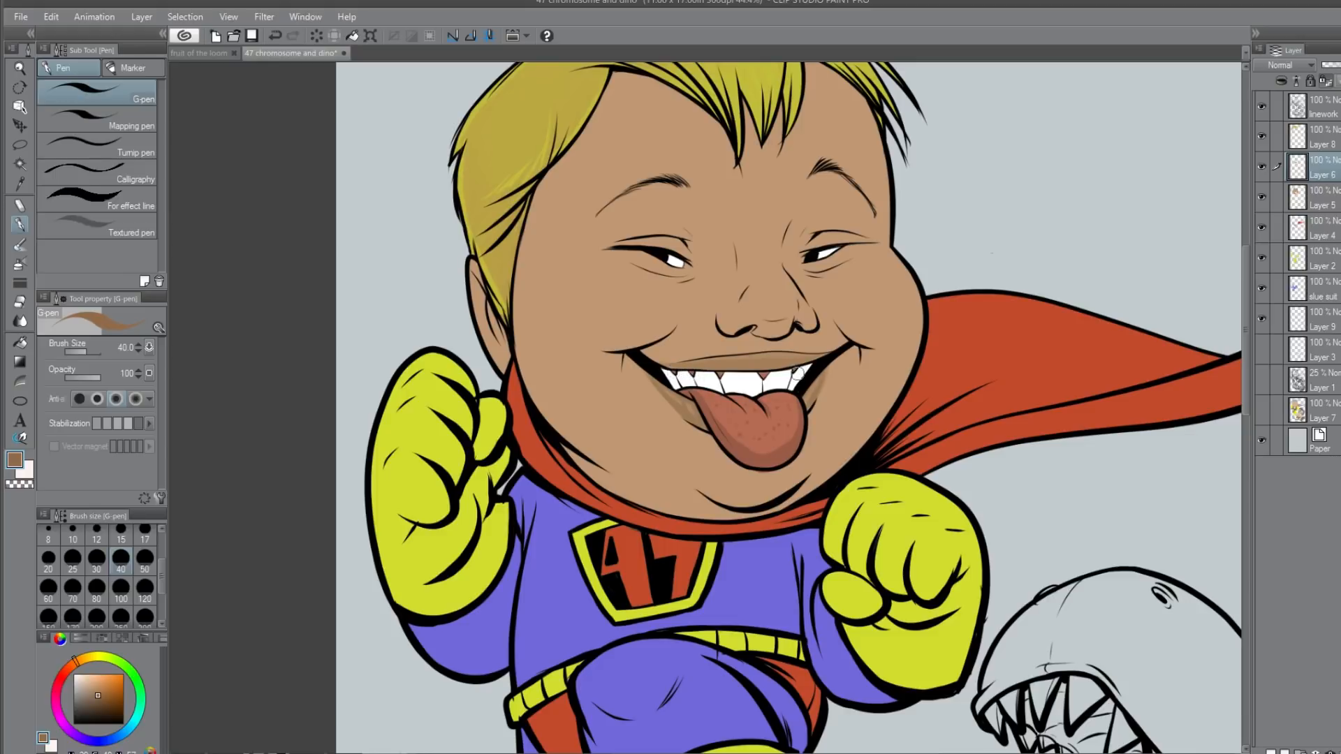
Step: Hide the tongue and hair colour on Layers 6 and 8, and make skin Layer 5 active
{"action": "left_click", "coordinate": [1262, 166]}
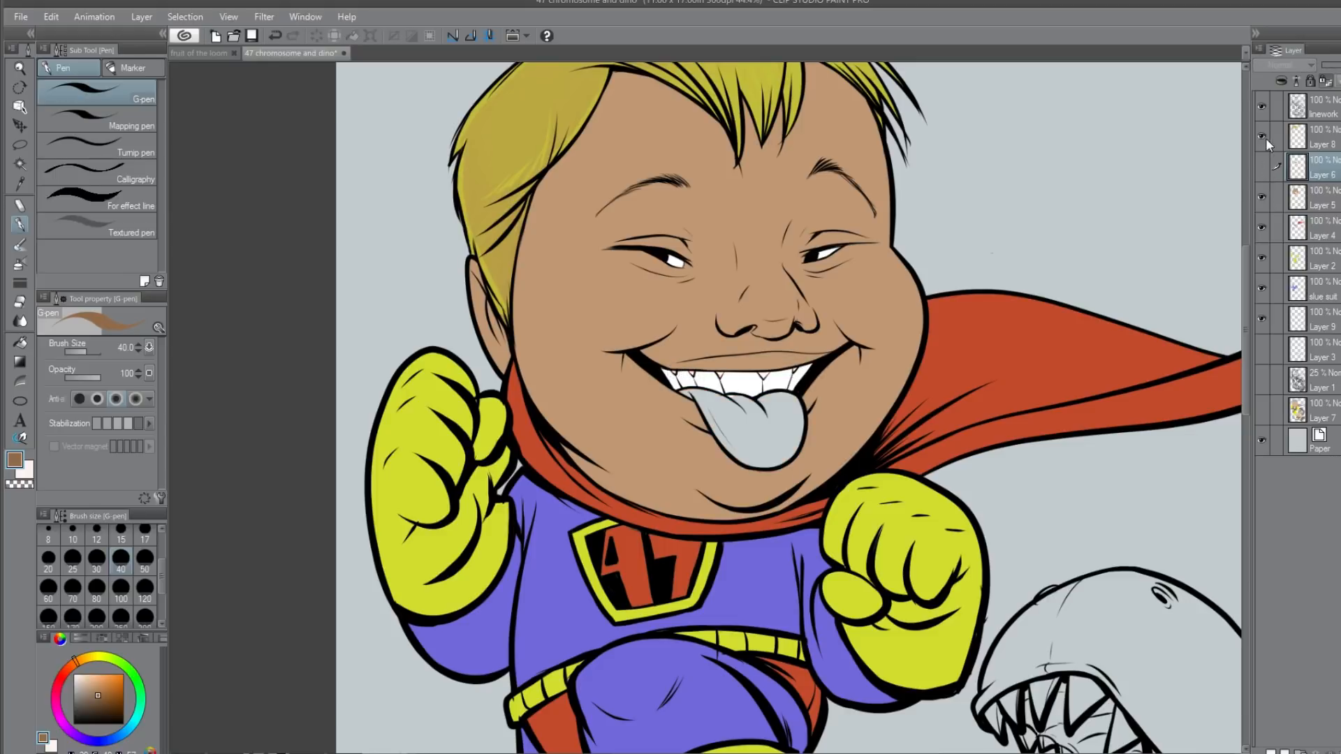
{"action": "left_click", "coordinate": [1262, 137]}
{"action": "left_click", "coordinate": [1262, 199]}
{"action": "left_click", "coordinate": [1261, 199]}
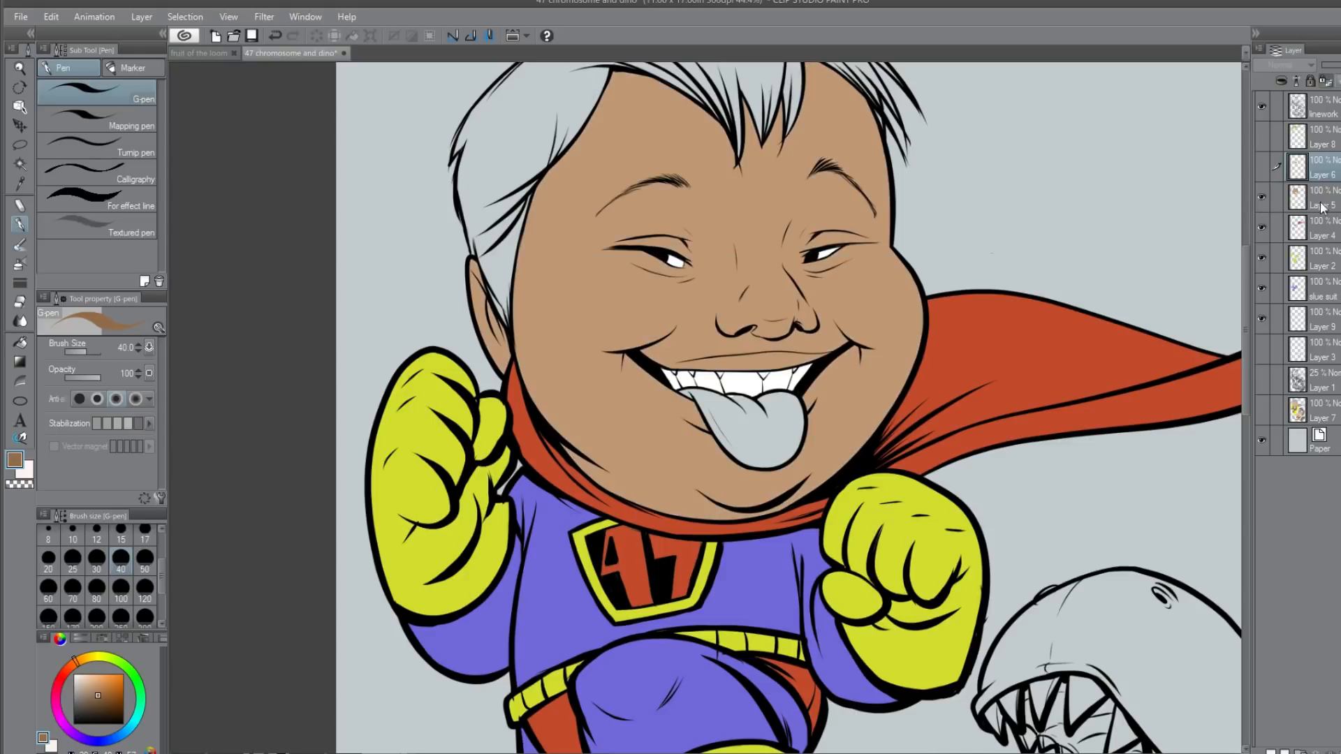
{"action": "left_click", "coordinate": [1316, 204]}
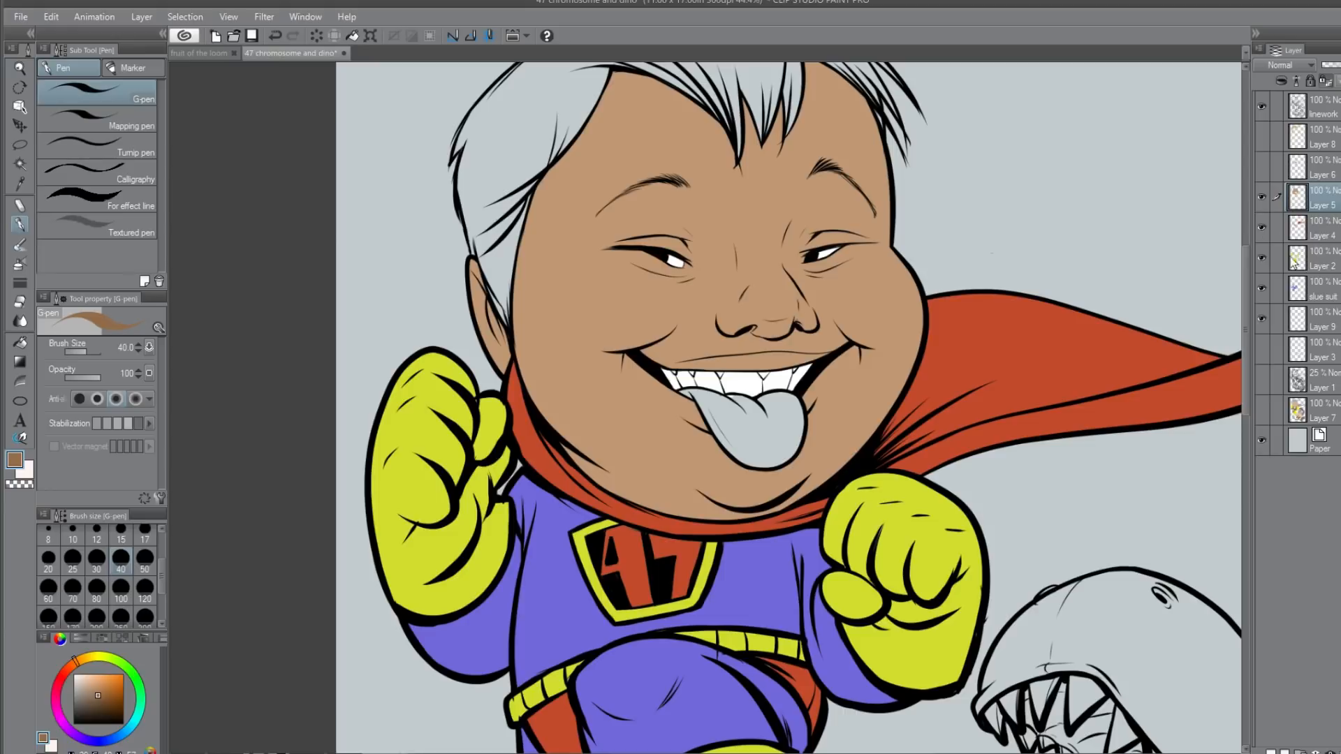
Step: Refill the superhero's face on Layer 5 with a lighter tan mixed from its sampled skin colour
{"action": "left_click", "coordinate": [569, 349], "text": "alt"}
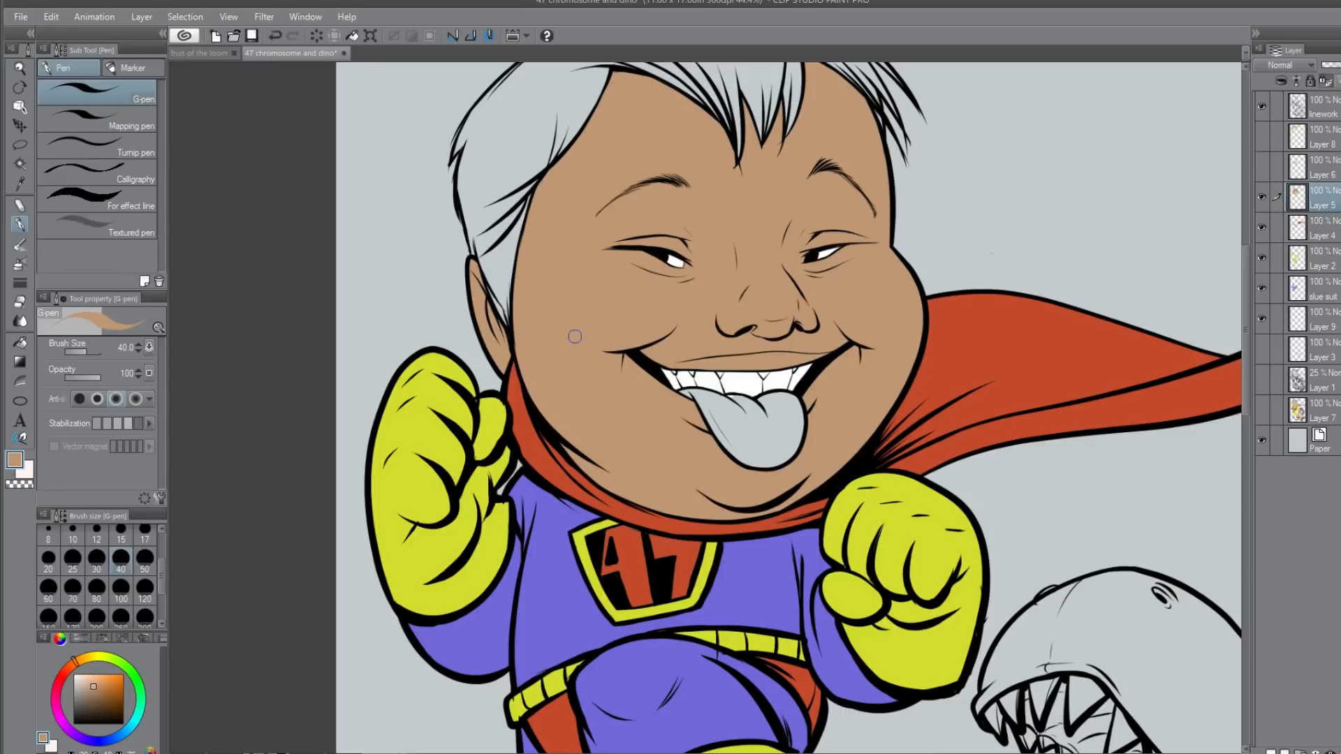
{"action": "left_click_drag", "start_coordinate": [95, 688], "coordinate": [93, 687]}
{"action": "left_click", "coordinate": [20, 343]}
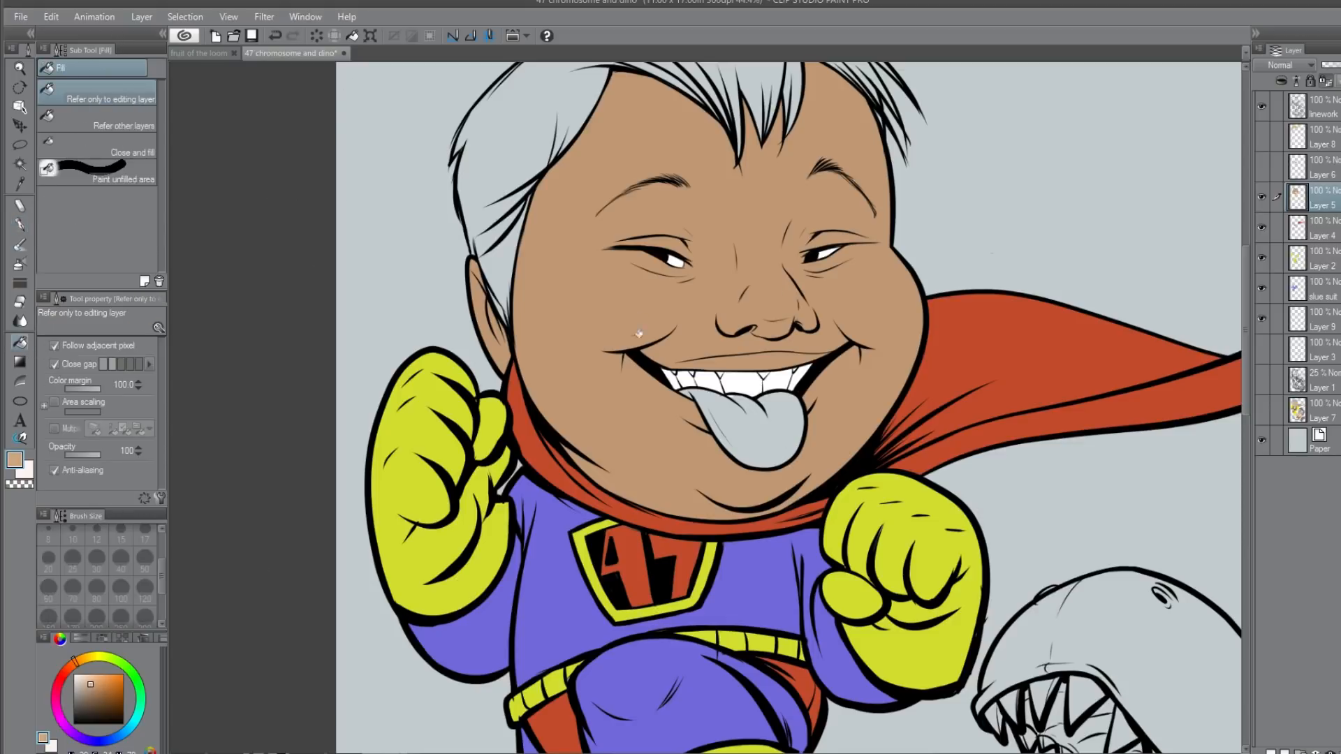
{"action": "left_click", "coordinate": [869, 251]}
{"action": "left_click", "coordinate": [509, 349]}
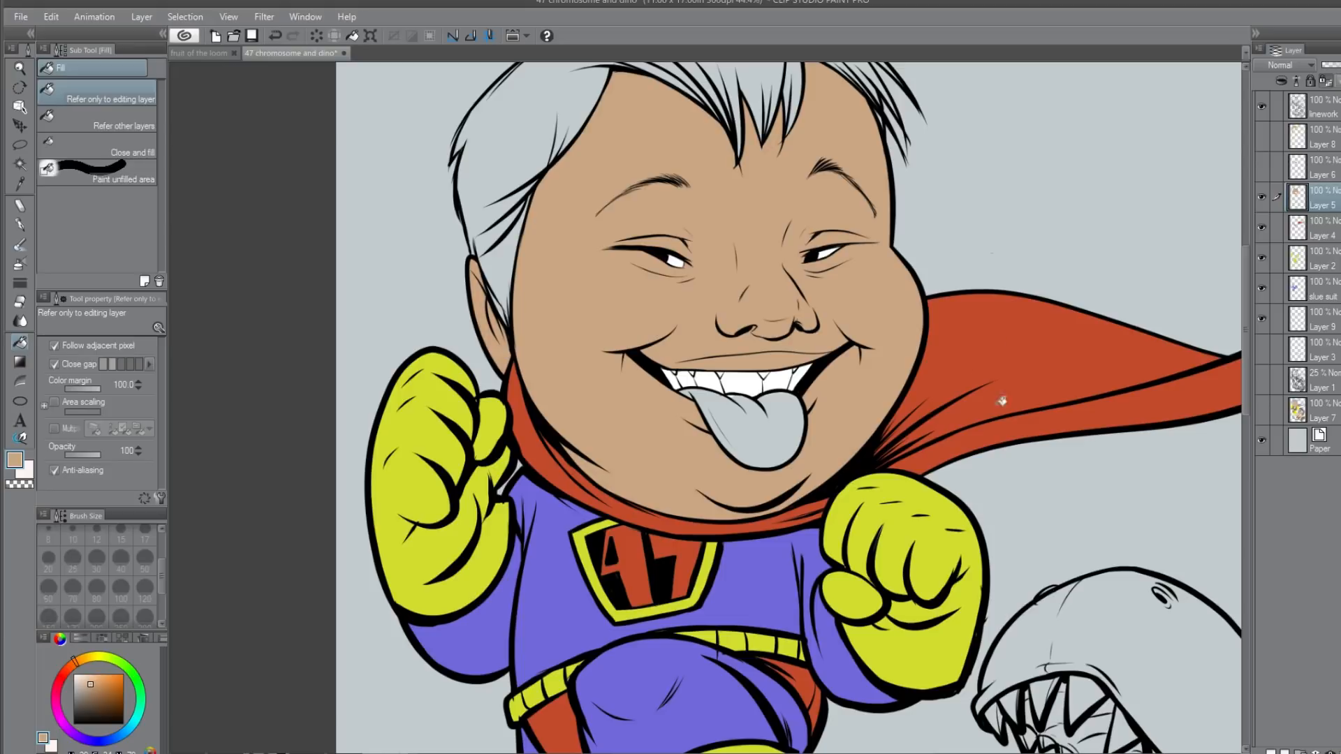
Step: Check the lighter skin against the hair and tongue by showing and hiding Layers 6 and 8
{"action": "left_click", "coordinate": [18, 225]}
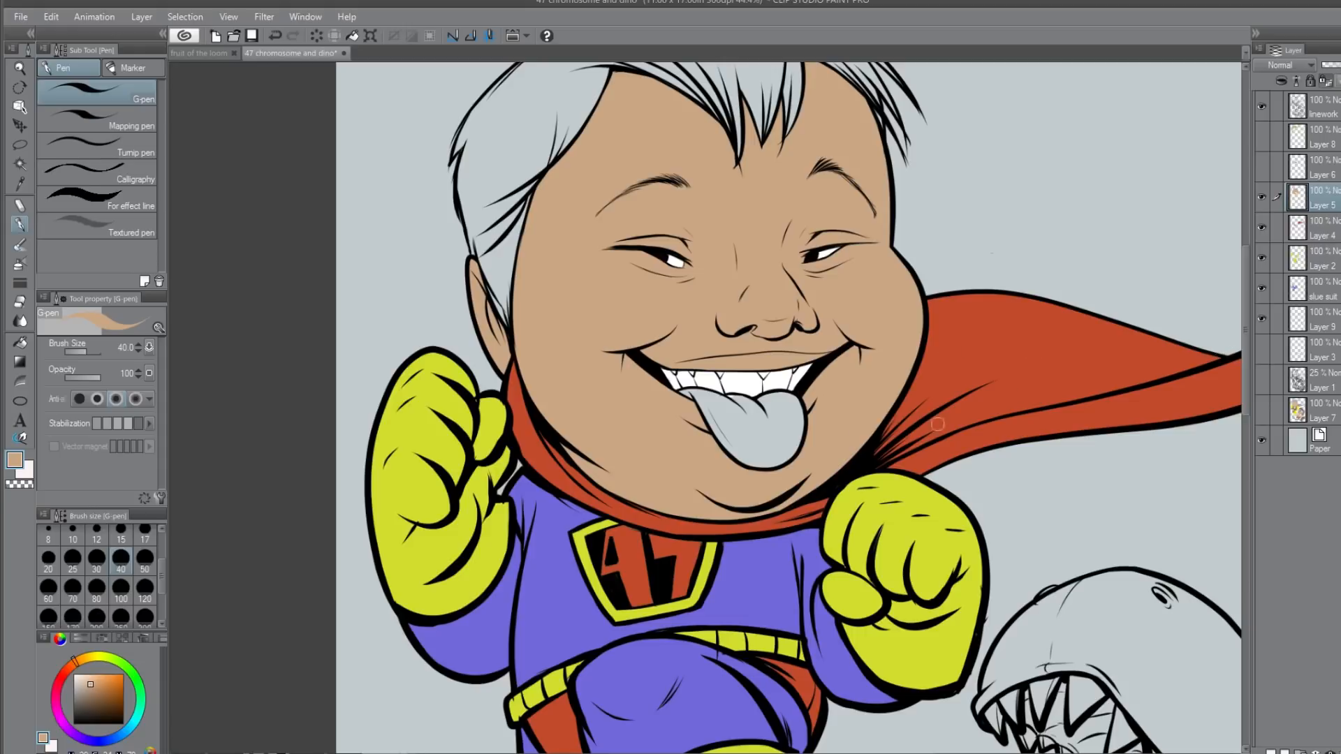
{"action": "left_click", "coordinate": [1262, 167]}
{"action": "left_click", "coordinate": [1262, 136]}
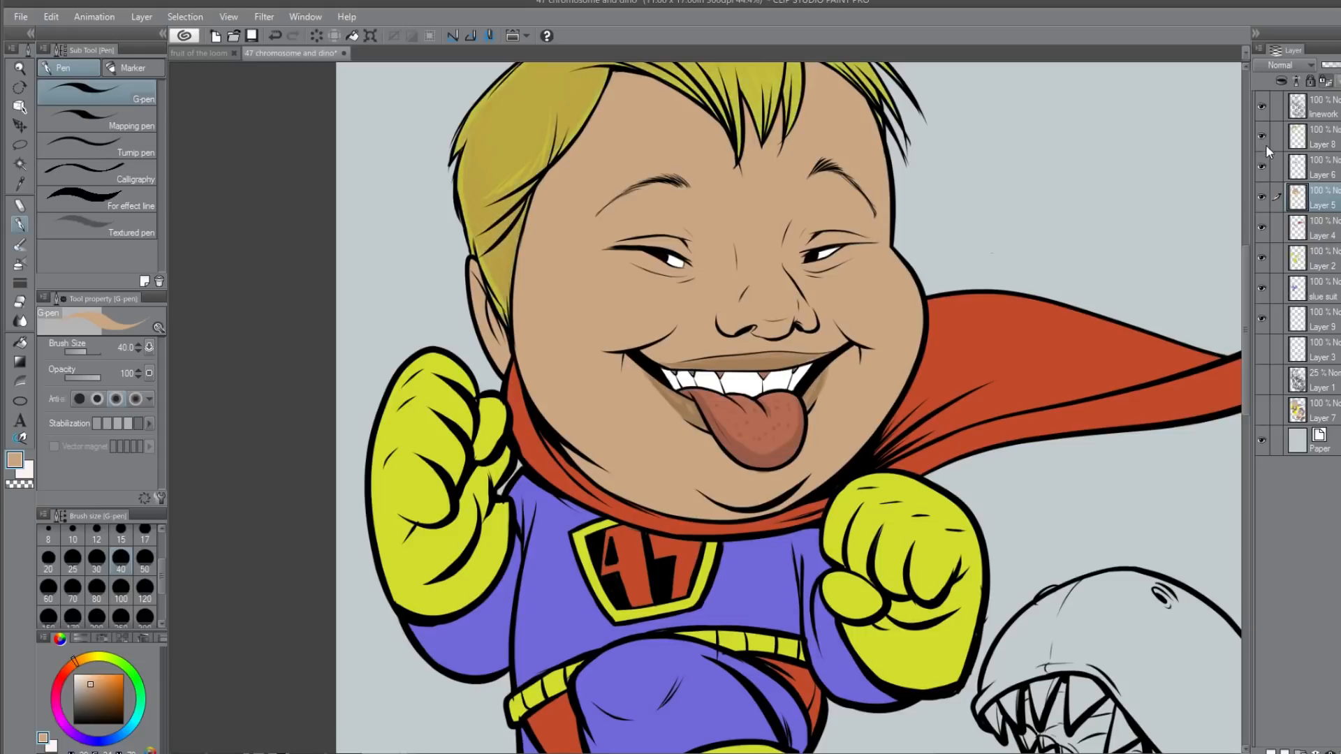
{"action": "left_click", "coordinate": [1262, 140]}
{"action": "left_click", "coordinate": [1262, 168]}
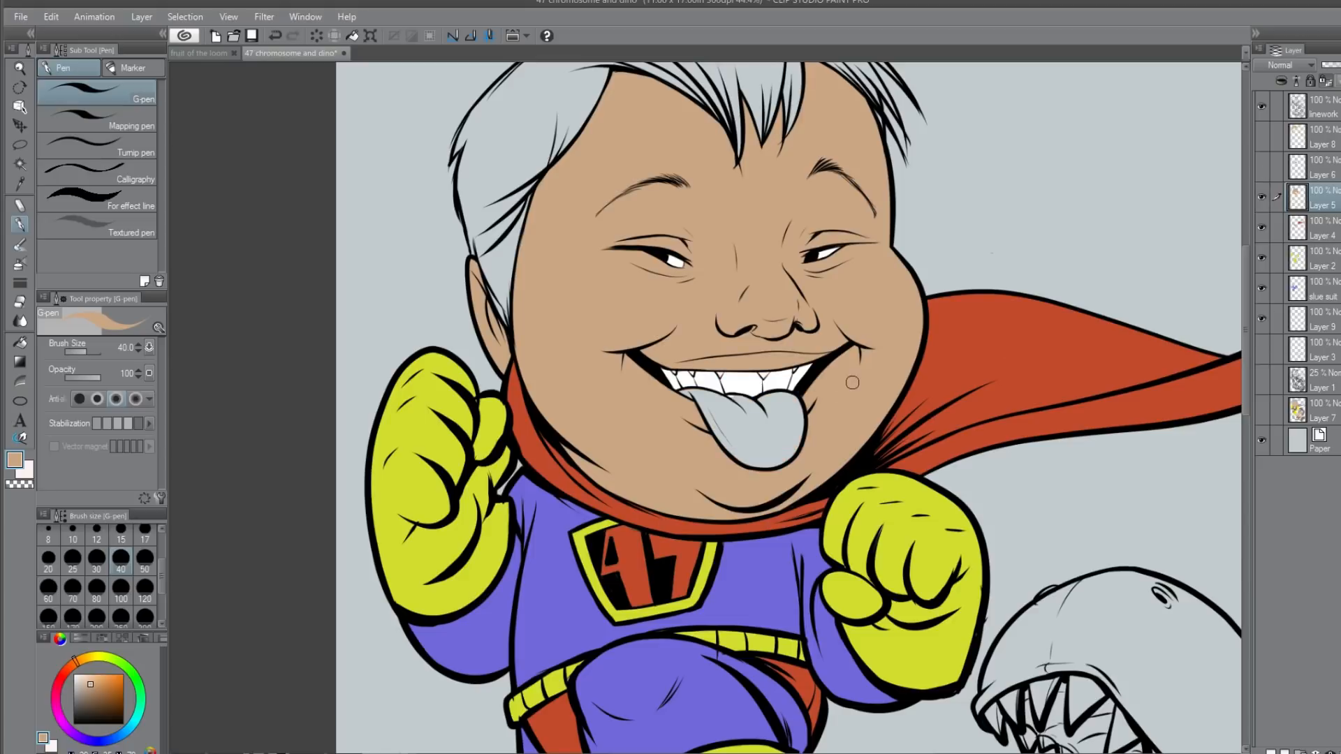
Step: Shade the cheeks and nose on Layer 5 with a darker tan, using the Running color edge watercolor brush
{"action": "left_click", "coordinate": [20, 245]}
{"action": "left_click", "coordinate": [92, 691]}
{"action": "left_click_drag", "start_coordinate": [687, 321], "coordinate": [581, 336]}
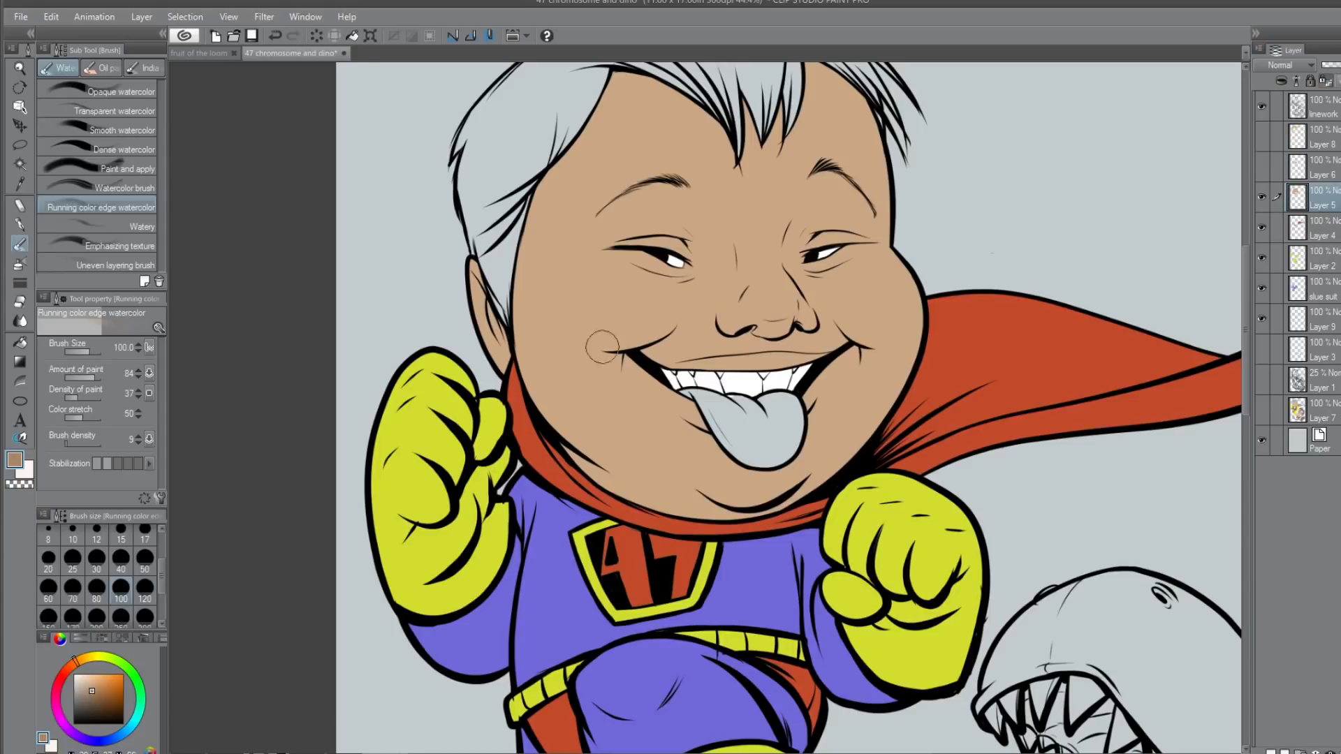
{"action": "mouse_move", "coordinate": [662, 302]}
{"action": "left_mouse_down"}
{"action": "mouse_move", "coordinate": [594, 337]}
{"action": "mouse_move", "coordinate": [669, 318]}
{"action": "left_mouse_up"}
{"action": "mouse_move", "coordinate": [867, 332]}
{"action": "left_mouse_down"}
{"action": "mouse_move", "coordinate": [859, 314]}
{"action": "mouse_move", "coordinate": [911, 322]}
{"action": "mouse_move", "coordinate": [834, 311]}
{"action": "mouse_move", "coordinate": [877, 329]}
{"action": "left_mouse_up"}
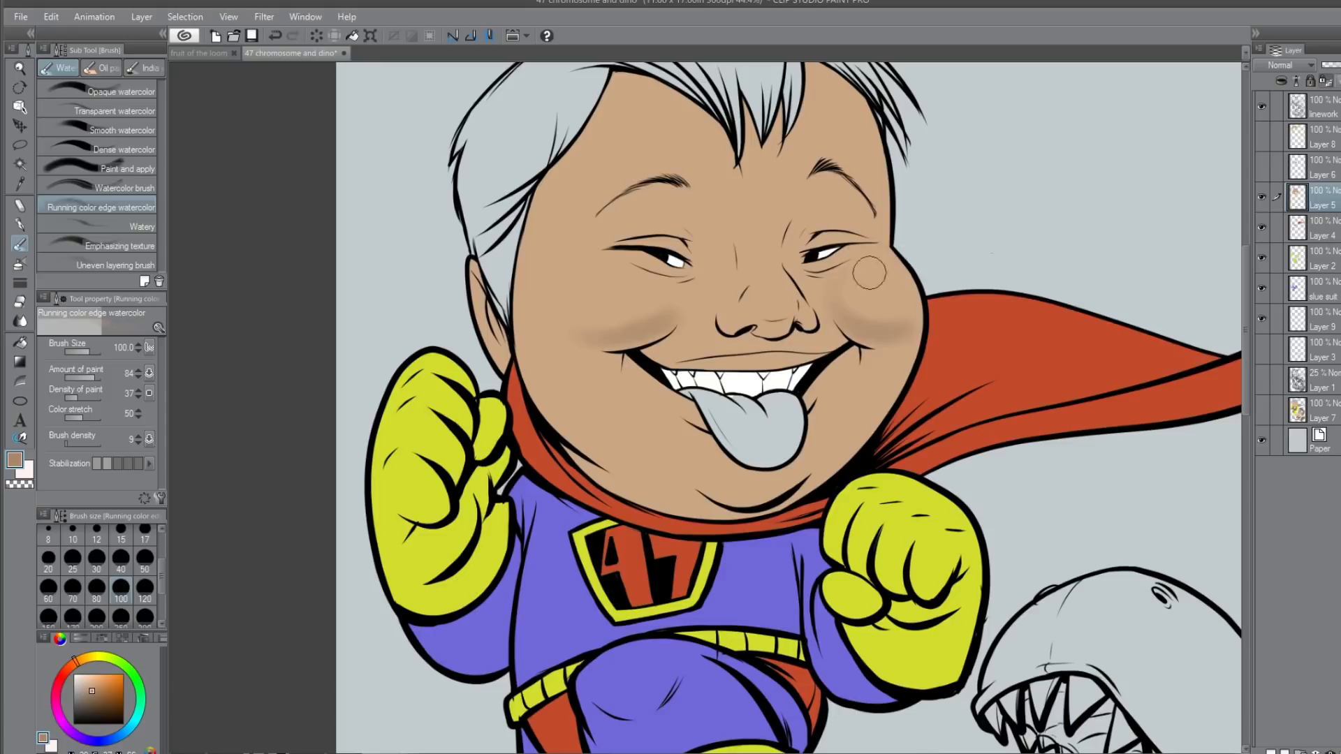
{"action": "mouse_move", "coordinate": [689, 297]}
{"action": "left_mouse_down"}
{"action": "mouse_move", "coordinate": [618, 342]}
{"action": "mouse_move", "coordinate": [595, 315]}
{"action": "mouse_move", "coordinate": [651, 303]}
{"action": "mouse_move", "coordinate": [627, 273]}
{"action": "mouse_move", "coordinate": [696, 328]}
{"action": "mouse_move", "coordinate": [676, 301]}
{"action": "mouse_move", "coordinate": [585, 271]}
{"action": "left_mouse_up"}
{"action": "mouse_move", "coordinate": [846, 307]}
{"action": "left_mouse_down"}
{"action": "mouse_move", "coordinate": [894, 298]}
{"action": "mouse_move", "coordinate": [869, 276]}
{"action": "mouse_move", "coordinate": [909, 290]}
{"action": "mouse_move", "coordinate": [909, 317]}
{"action": "mouse_move", "coordinate": [876, 334]}
{"action": "left_mouse_up"}
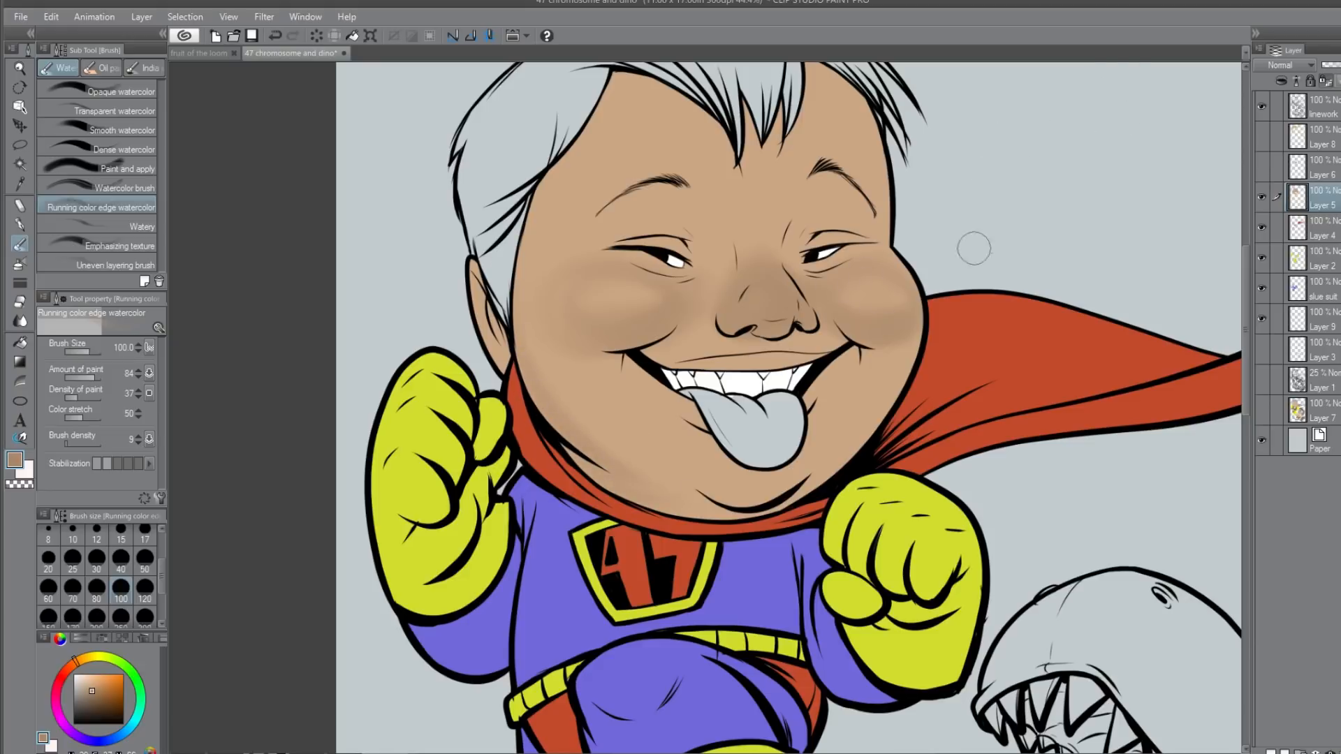
Step: Add a new layer above the Paper layer and draw a tan G-pen arrow pointing towards the superhero's face
{"action": "left_click", "coordinate": [22, 222]}
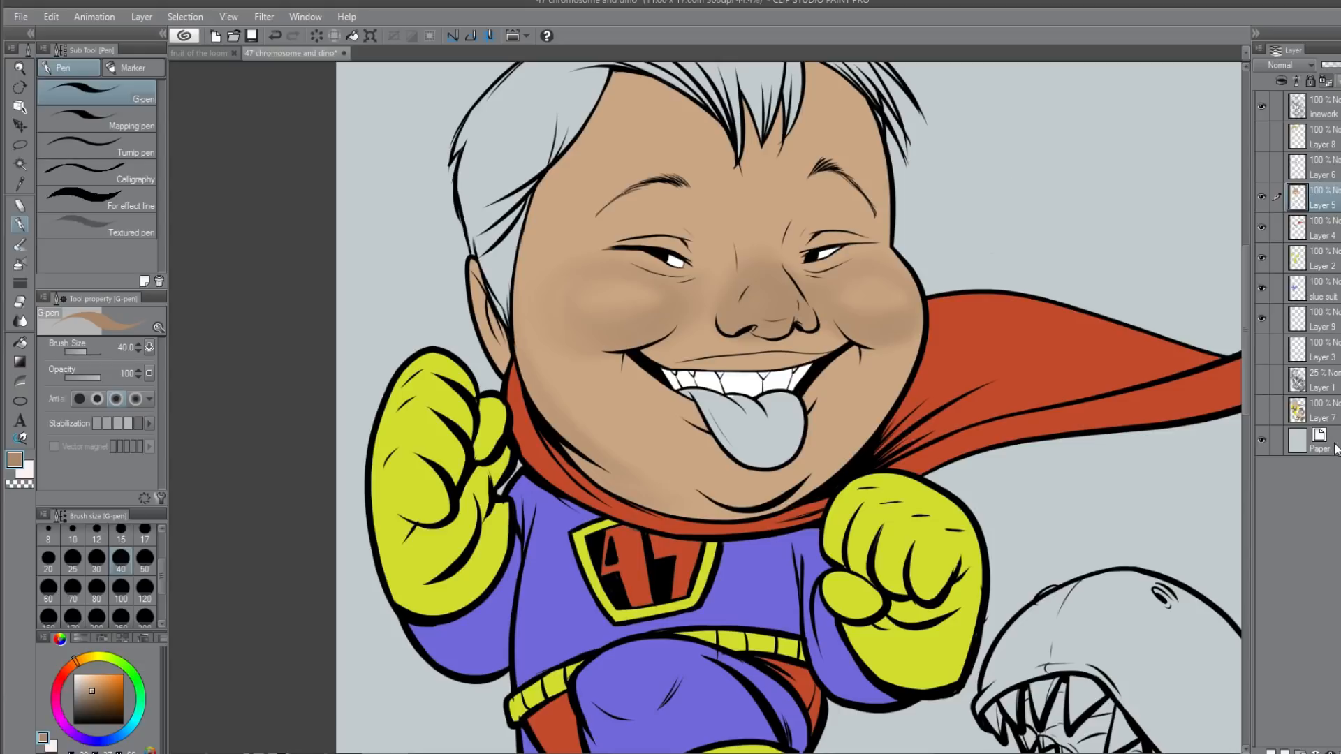
{"action": "left_click", "coordinate": [1335, 448]}
{"action": "key", "text": "ctrl+shift+n"}
{"action": "mouse_move", "coordinate": [1121, 137]}
{"action": "left_mouse_down"}
{"action": "mouse_move", "coordinate": [1006, 215]}
{"action": "mouse_move", "coordinate": [1018, 226]}
{"action": "left_mouse_up"}
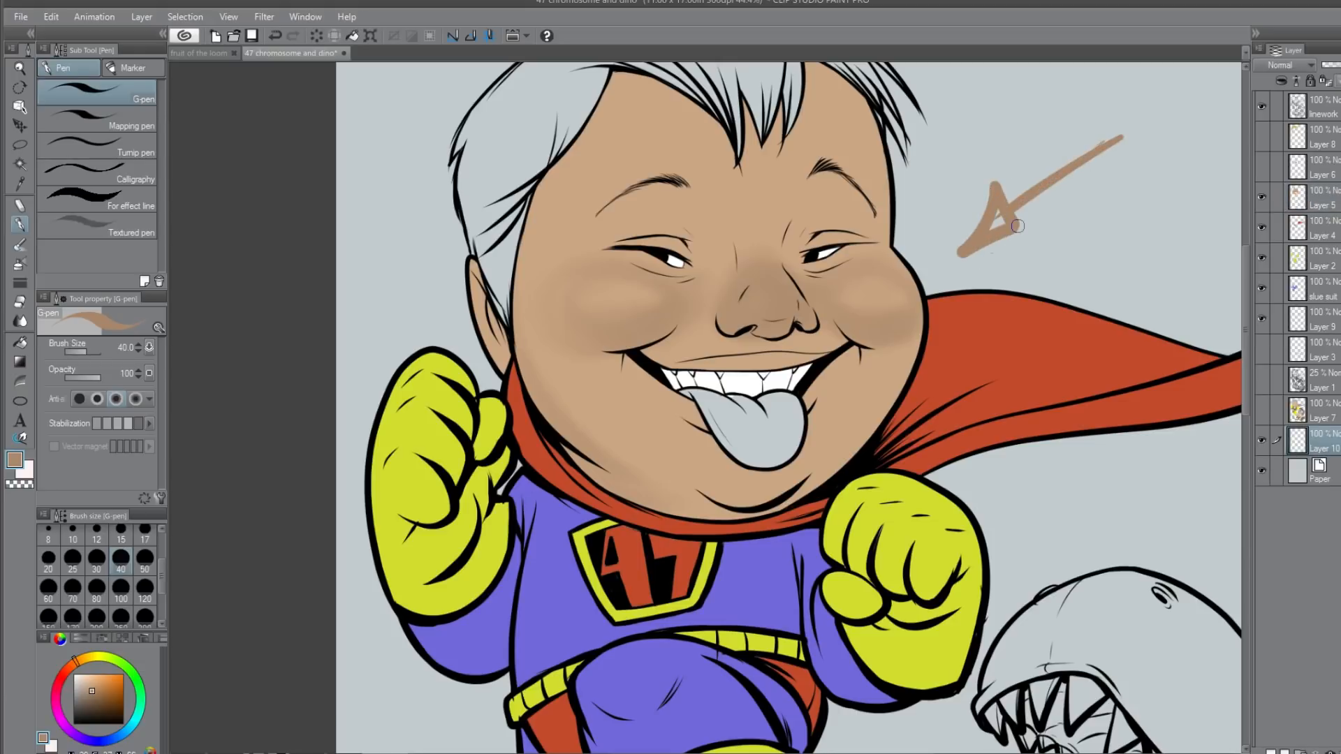
Step: Build up shading around the eyes, brow and chin on Layer 5 with the watercolor brush at size 40 and sampled skin tones
{"action": "left_click", "coordinate": [1336, 202]}
{"action": "left_click", "coordinate": [21, 246]}
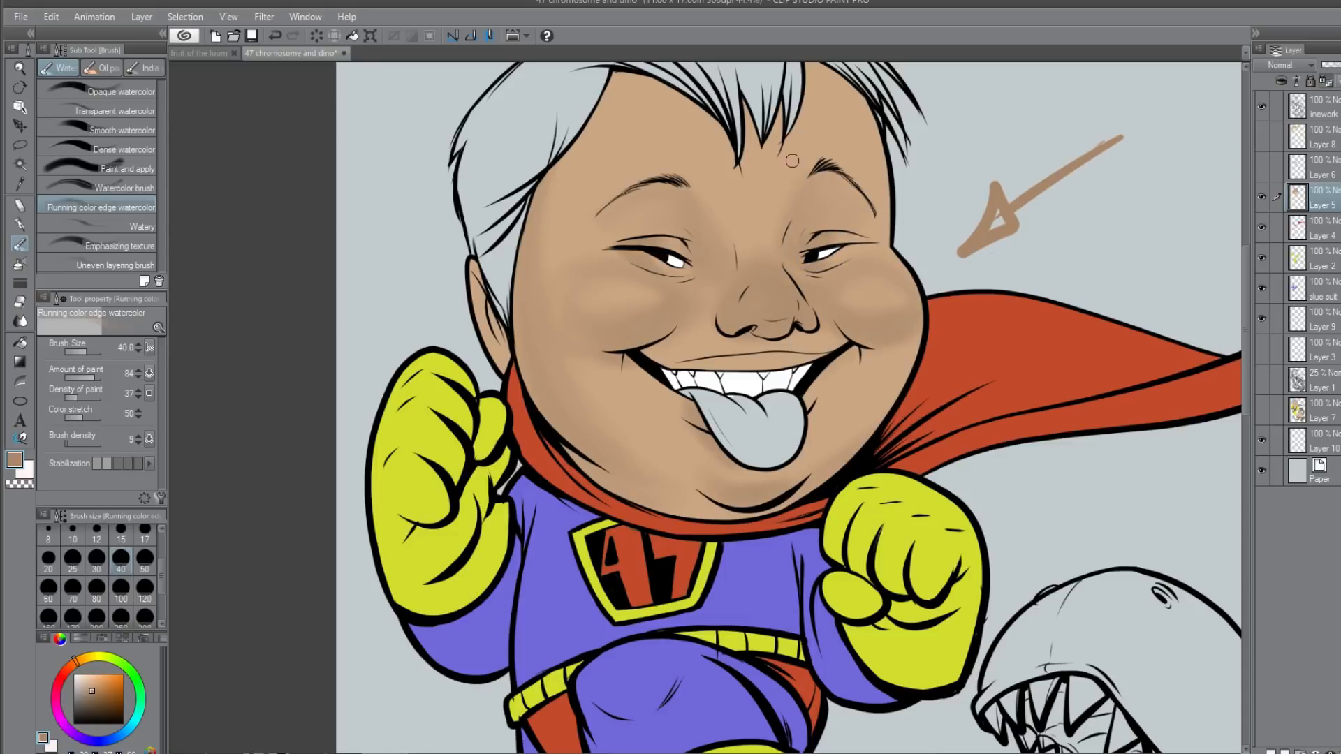
{"action": "left_click", "coordinate": [780, 197], "text": "alt"}
{"action": "left_click", "coordinate": [872, 319], "text": "alt"}
{"action": "scroll", "coordinate": [671, 266], "scroll_direction": "up", "scroll_amount": 1}
{"action": "scroll", "coordinate": [706, 259], "scroll_direction": "down", "scroll_amount": 1}
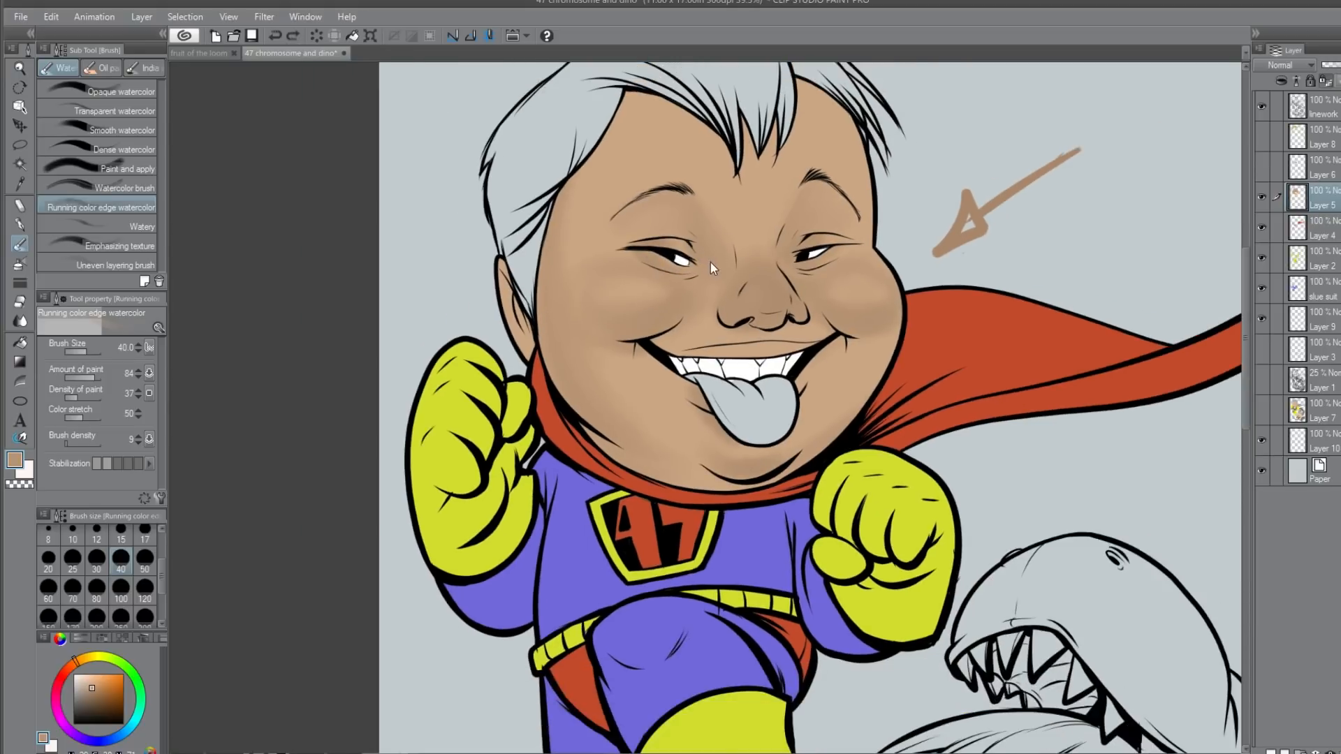
{"action": "scroll", "coordinate": [711, 264], "scroll_direction": "down", "scroll_amount": 1}
{"action": "scroll", "coordinate": [722, 274], "scroll_direction": "up", "scroll_amount": 4}
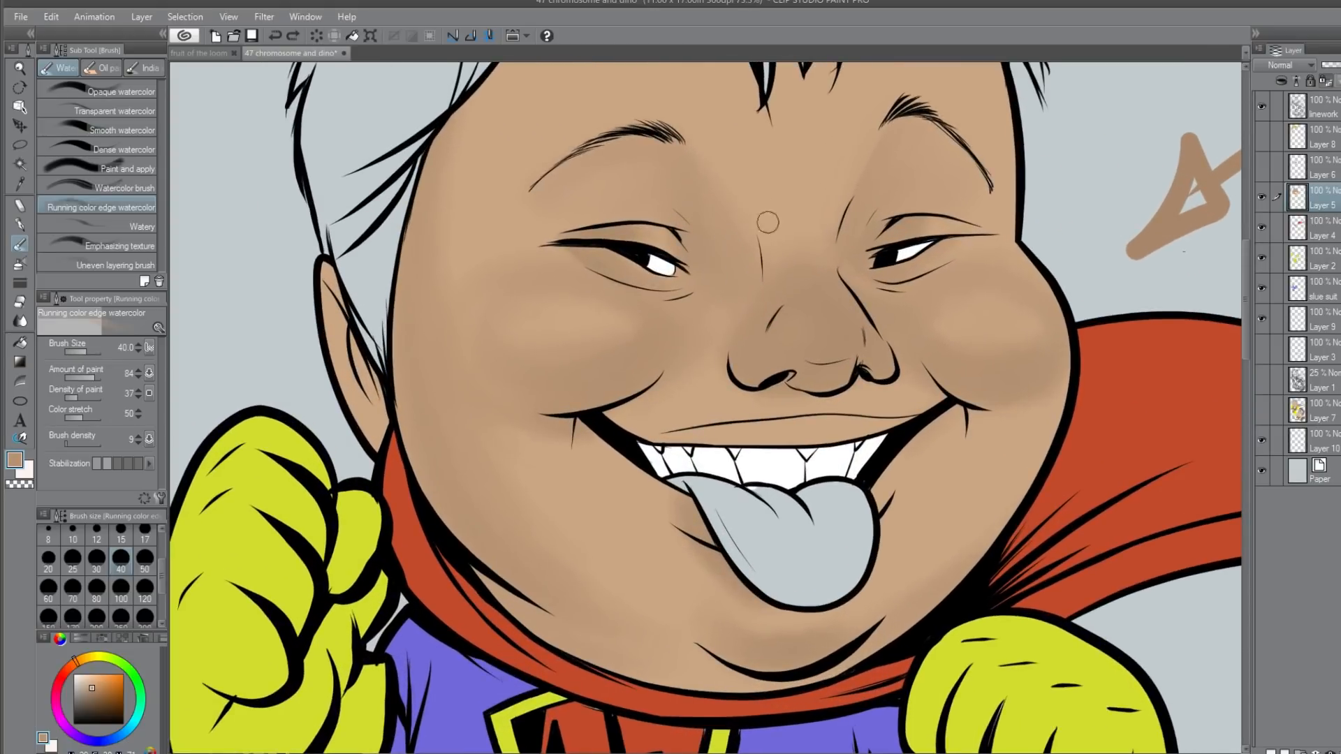
Step: Set the G-pen to size 15 with a slightly darker tan mixed from the sampled forehead colour
{"action": "left_click", "coordinate": [779, 165], "text": "alt"}
{"action": "left_click", "coordinate": [21, 223]}
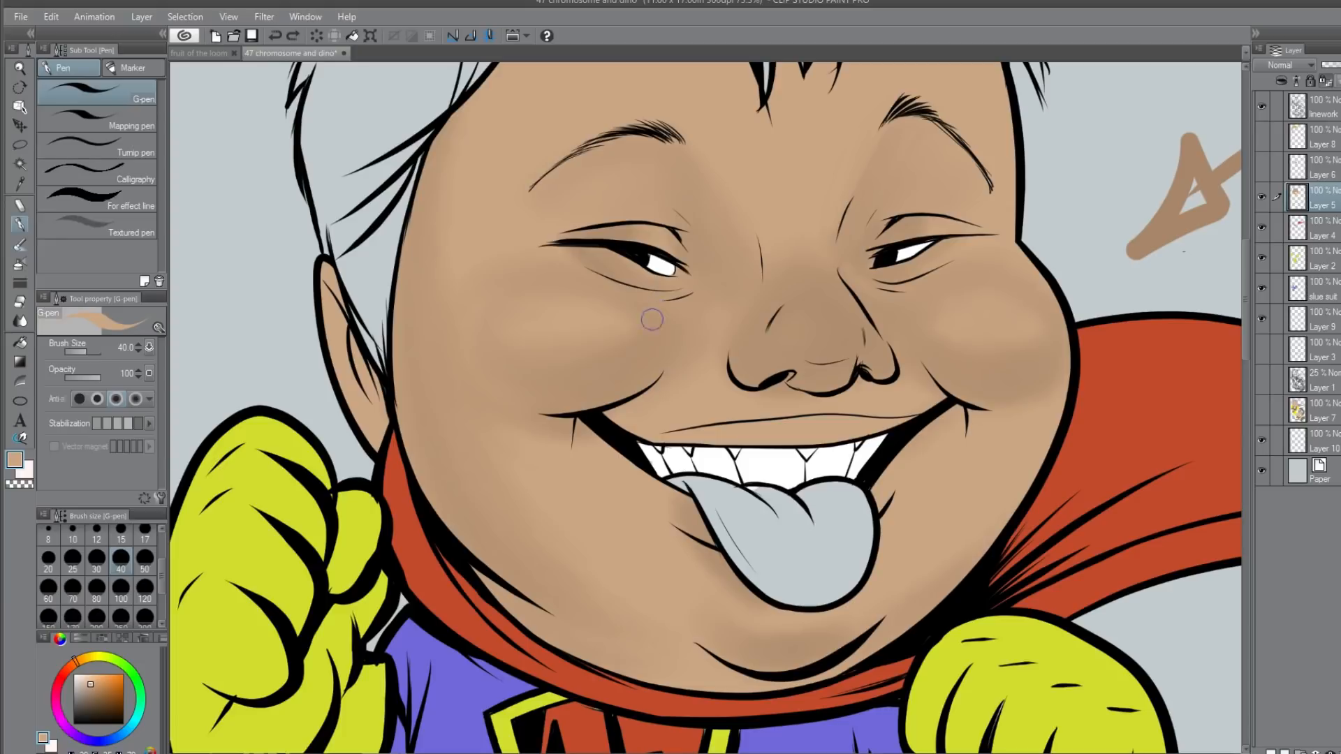
{"action": "left_click", "coordinate": [123, 535]}
{"action": "left_click_drag", "start_coordinate": [93, 687], "coordinate": [94, 693]}
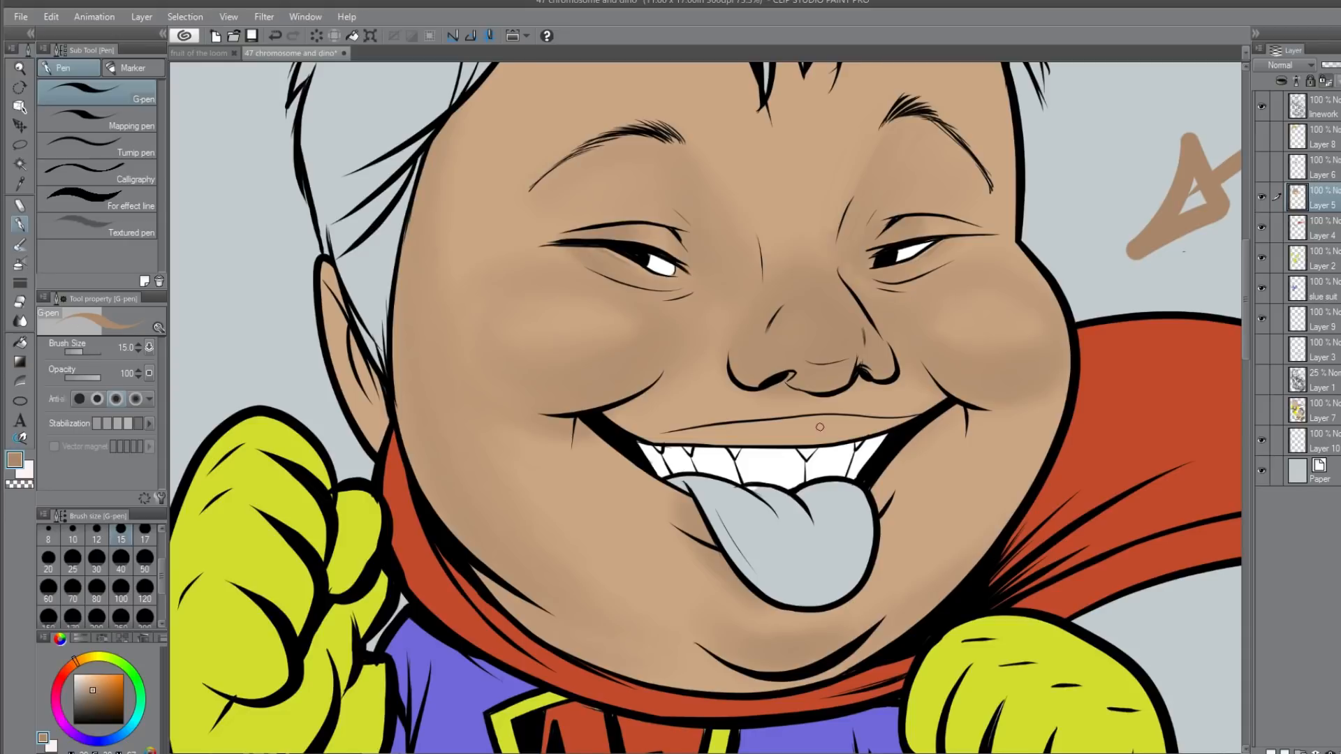
Step: Show Layers 6 and 8 again to bring back the tongue, lips and hair colours over the shaded face
{"action": "scroll", "coordinate": [820, 427], "scroll_direction": "down", "scroll_amount": 1}
{"action": "scroll", "coordinate": [820, 427], "scroll_direction": "down", "scroll_amount": 1}
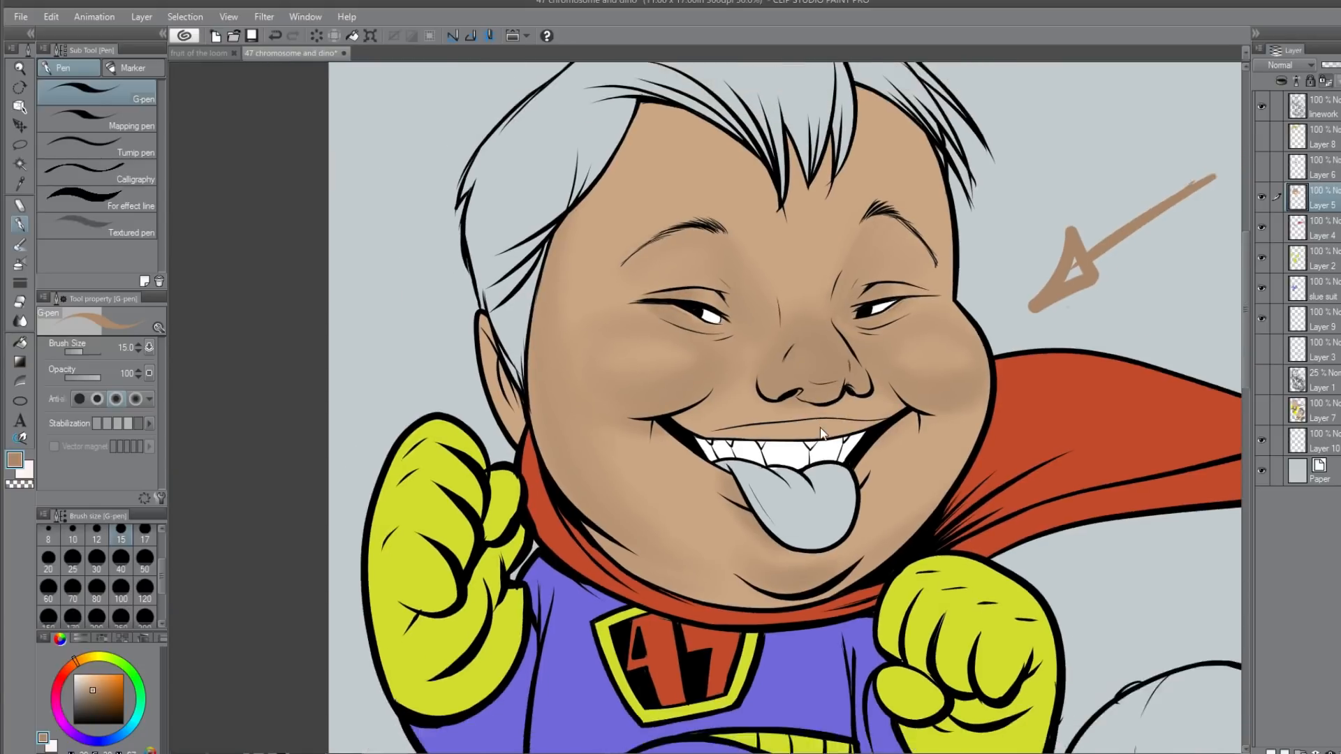
{"action": "scroll", "coordinate": [820, 430], "scroll_direction": "down", "scroll_amount": 1}
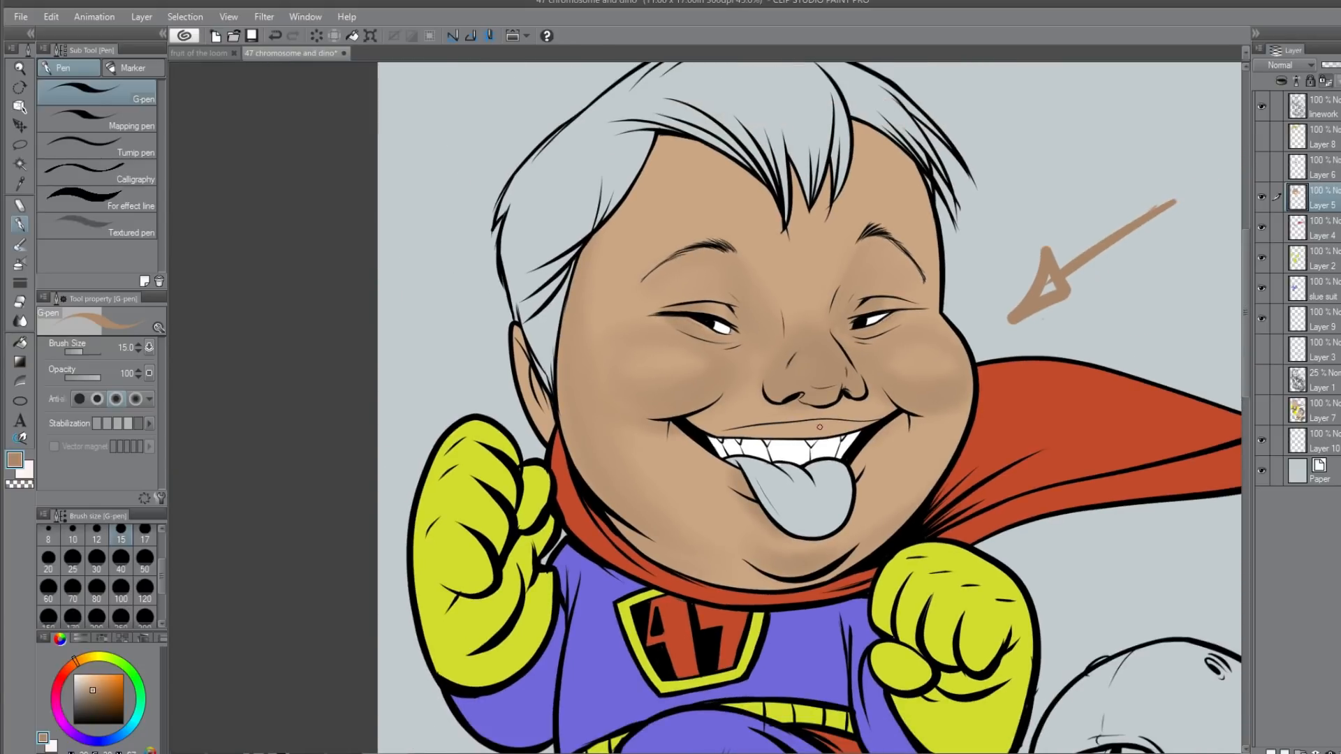
{"action": "left_click", "coordinate": [1261, 167]}
{"action": "left_click", "coordinate": [1261, 136]}
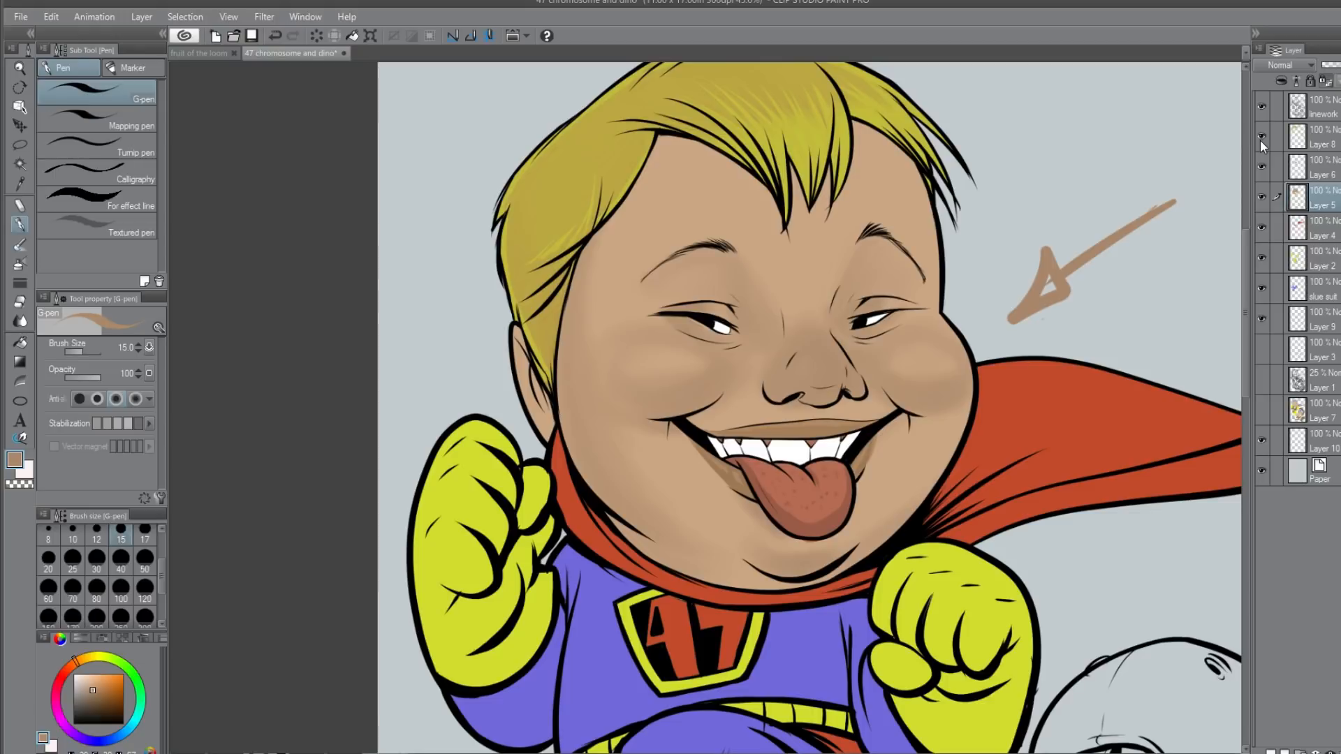
Step: Soften the face shading with the watercolor brush at size 100 and a light tan sampled from the forehead
{"action": "left_click", "coordinate": [27, 248]}
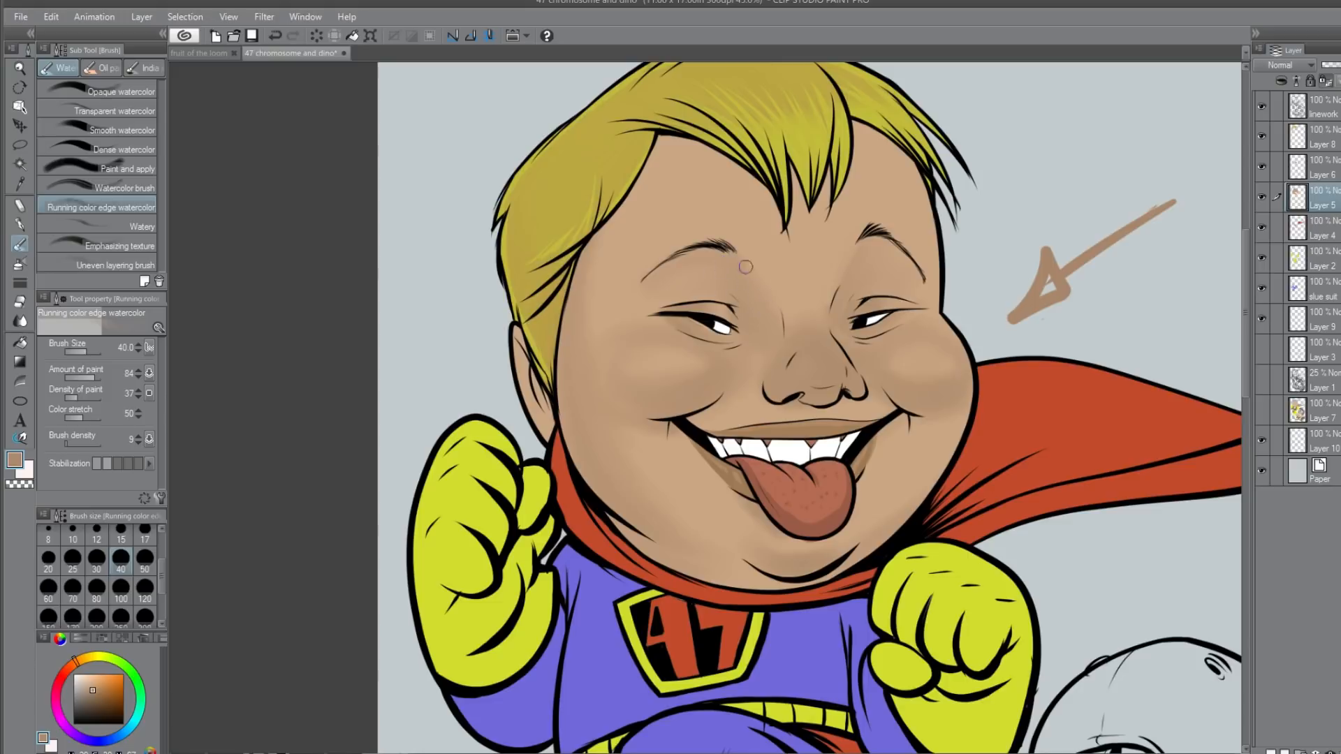
{"action": "left_click", "coordinate": [121, 586]}
{"action": "left_click", "coordinate": [805, 273], "text": "alt"}
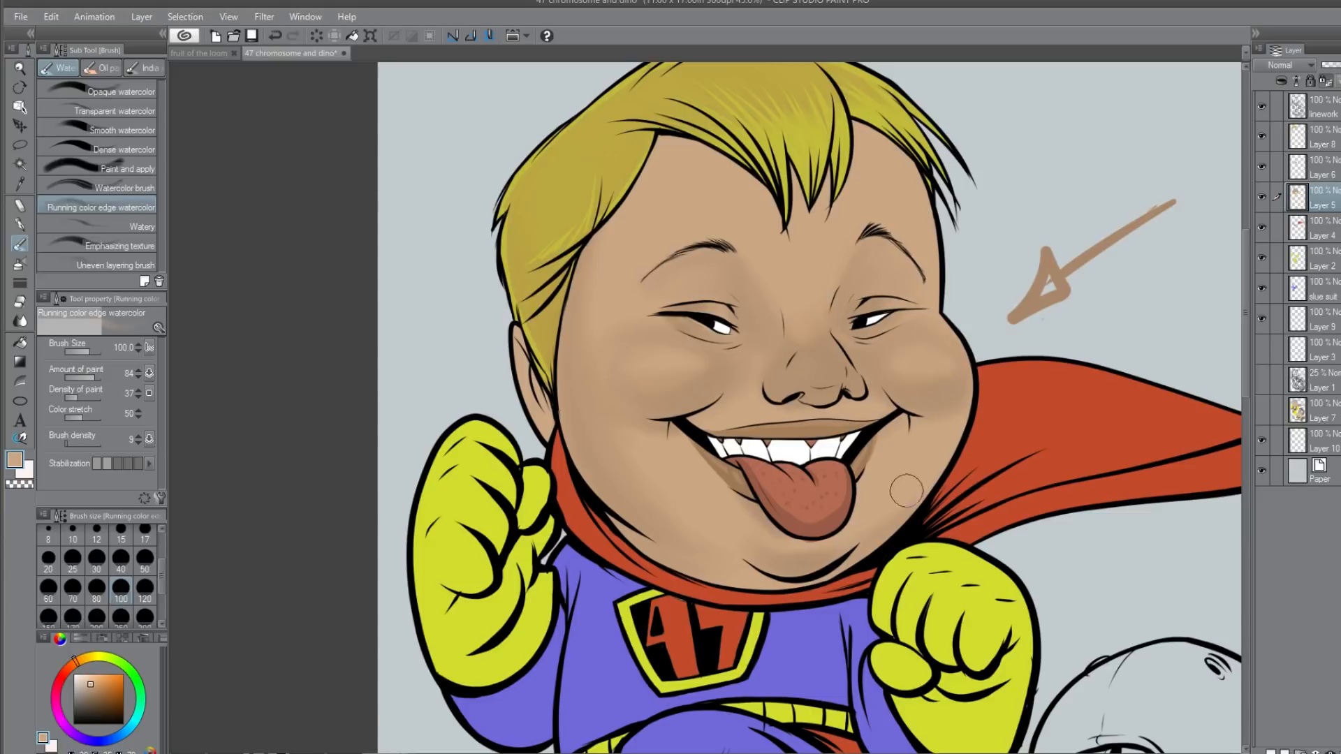
Step: Make Layer 6 active and check Layers 5 and 6 by hiding and showing each one
{"action": "left_click", "coordinate": [1313, 167]}
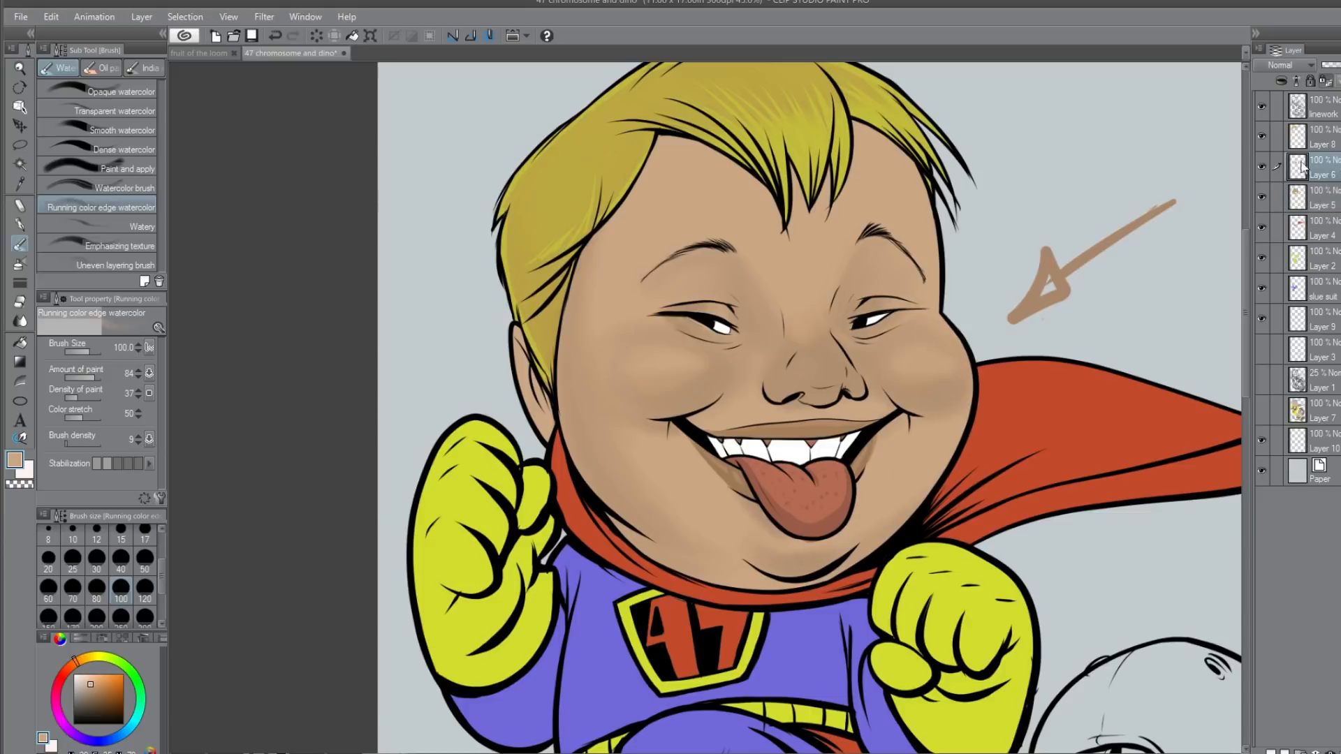
{"action": "left_click", "coordinate": [1262, 196]}
{"action": "left_click", "coordinate": [1260, 199]}
{"action": "left_click", "coordinate": [1262, 166]}
{"action": "left_click", "coordinate": [1262, 166]}
Step: Check the red cape layer by hiding and showing it, and make Layer 4 active
{"action": "left_click_drag", "start_coordinate": [1011, 372], "coordinate": [975, 290]}
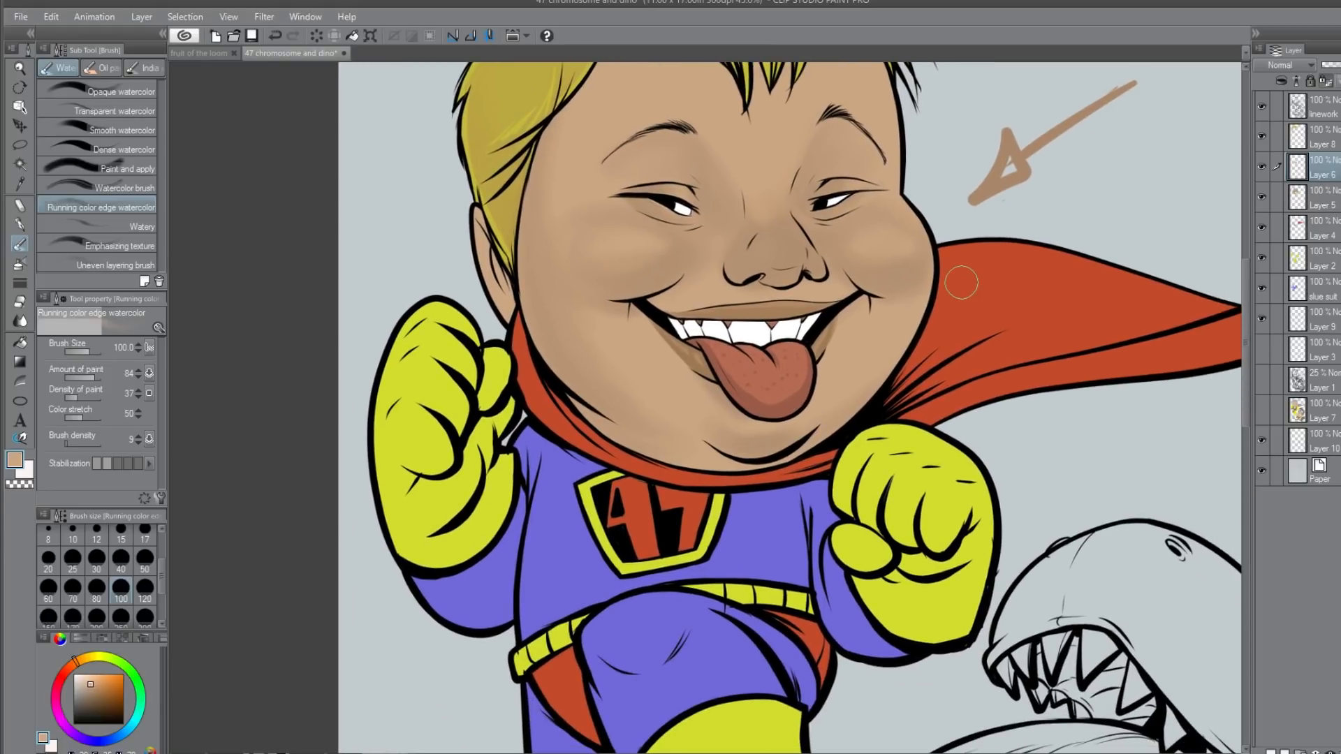
{"action": "scroll", "coordinate": [961, 283], "scroll_direction": "down", "scroll_amount": 1}
{"action": "scroll", "coordinate": [962, 282], "scroll_direction": "down", "scroll_amount": 3}
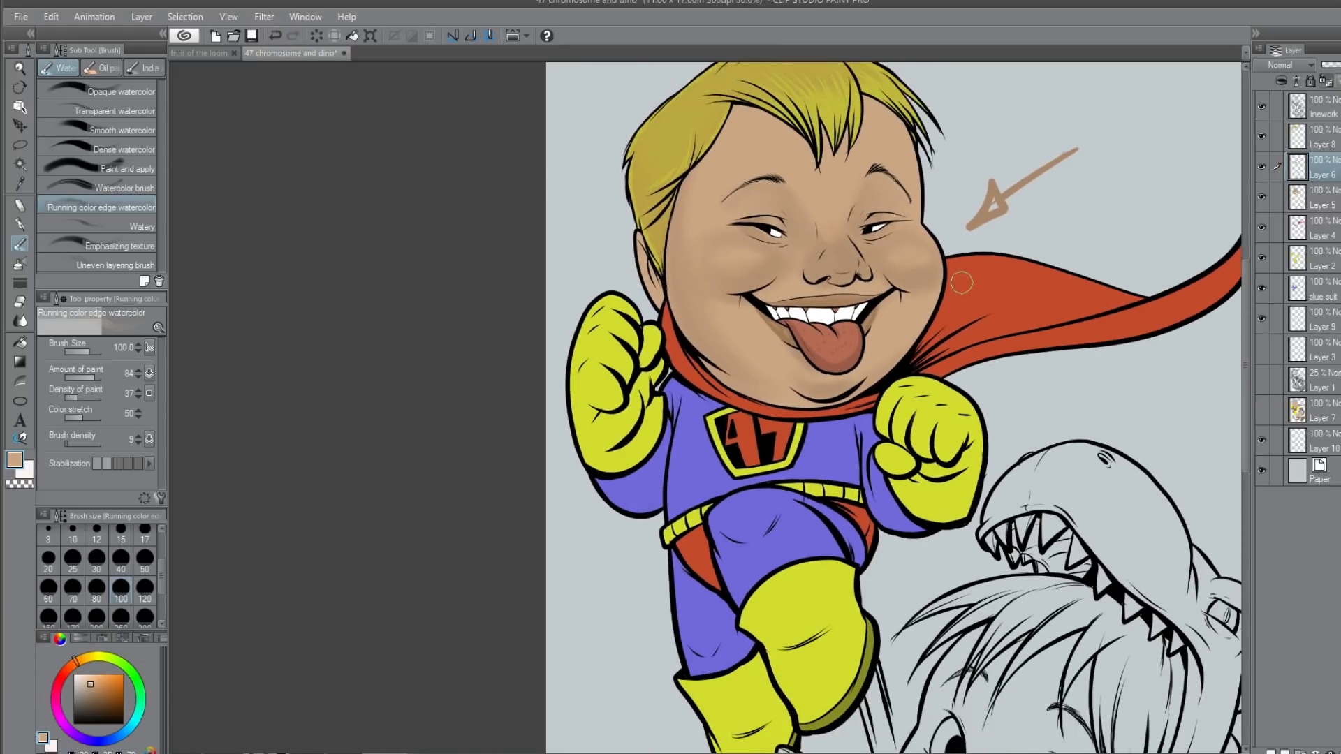
{"action": "left_click", "coordinate": [1261, 228]}
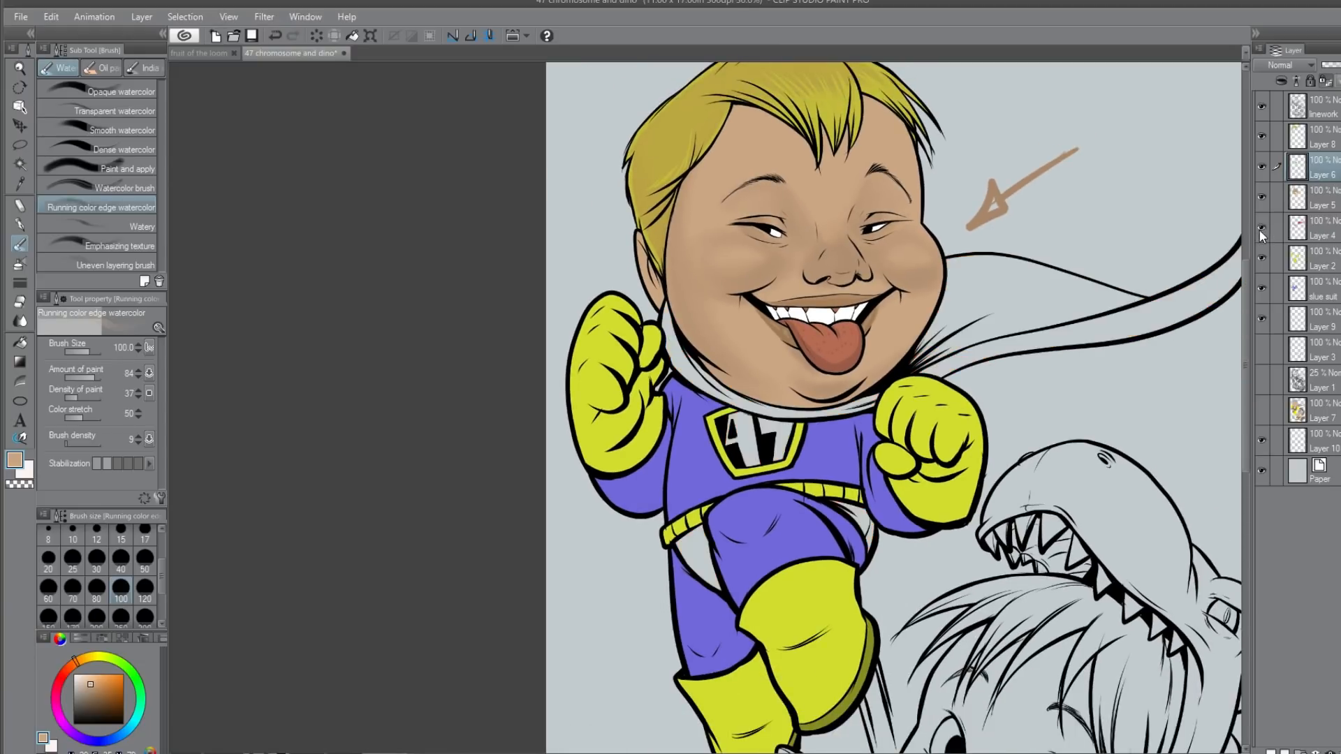
{"action": "left_click", "coordinate": [1262, 228]}
{"action": "left_click", "coordinate": [1297, 230]}
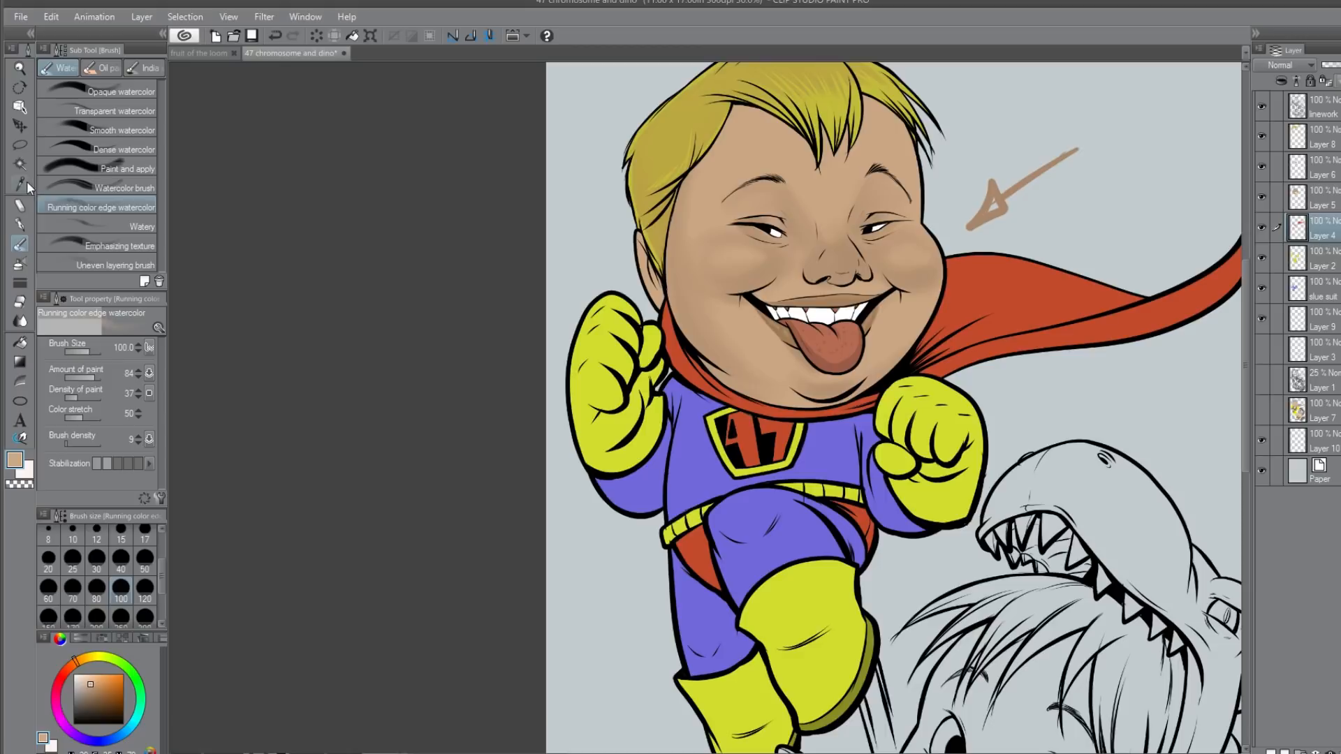
Step: Shade the underside of the red cape and the trunks with the G-pen at size 120 in a darker red
{"action": "left_click", "coordinate": [985, 292], "text": "alt"}
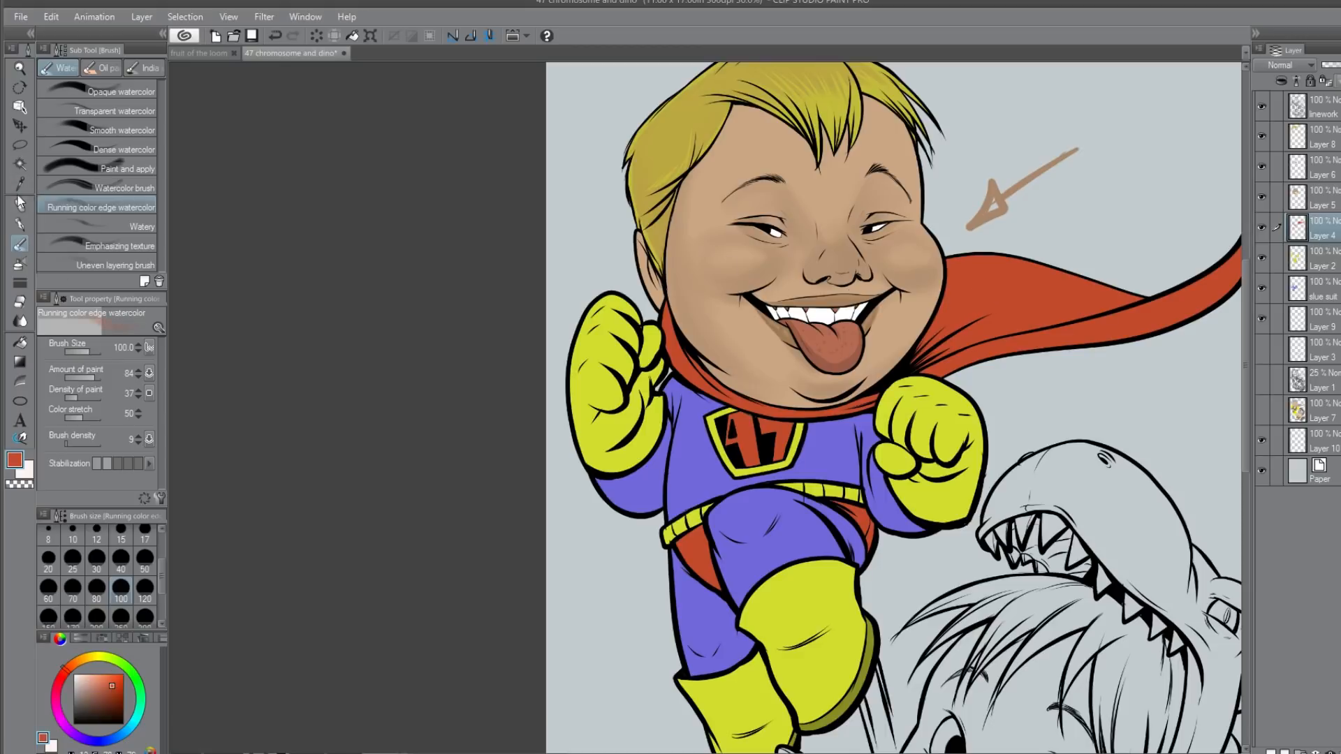
{"action": "left_click", "coordinate": [20, 224]}
{"action": "left_click_drag", "start_coordinate": [110, 690], "coordinate": [108, 694]}
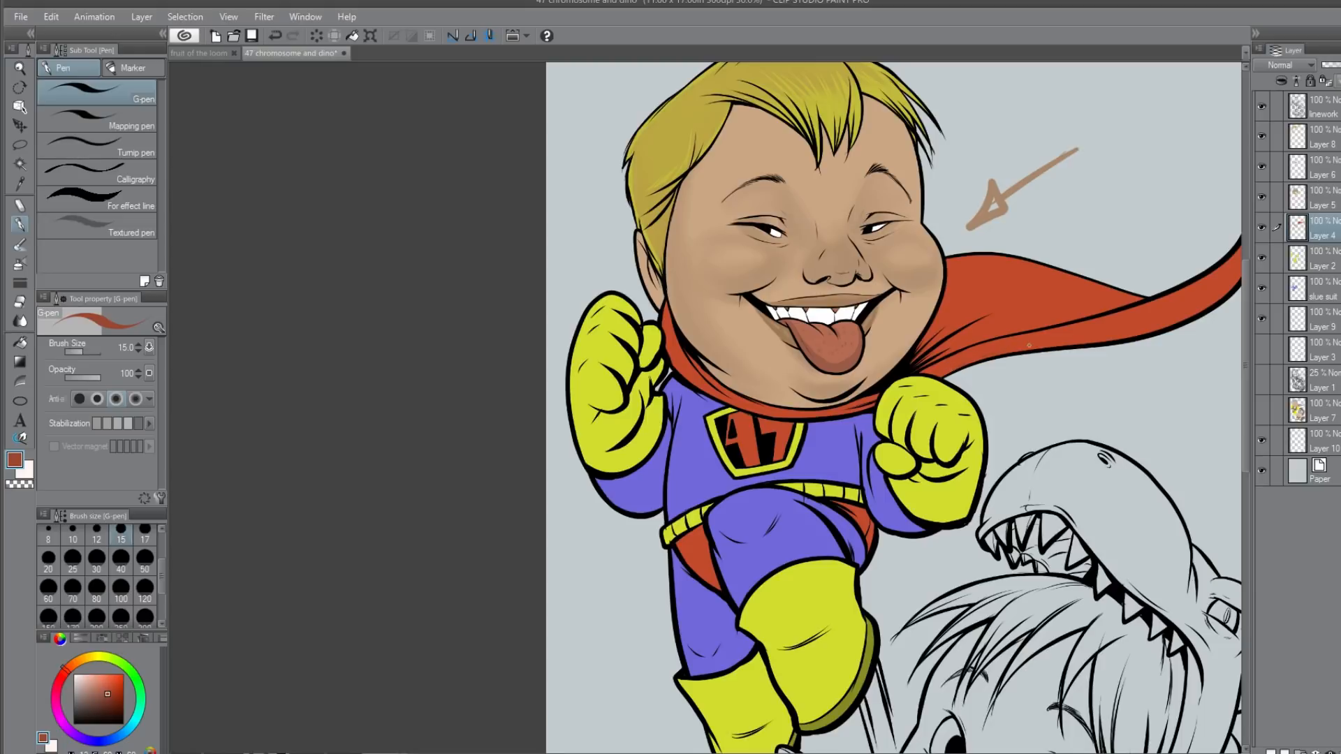
{"action": "left_click", "coordinate": [145, 588]}
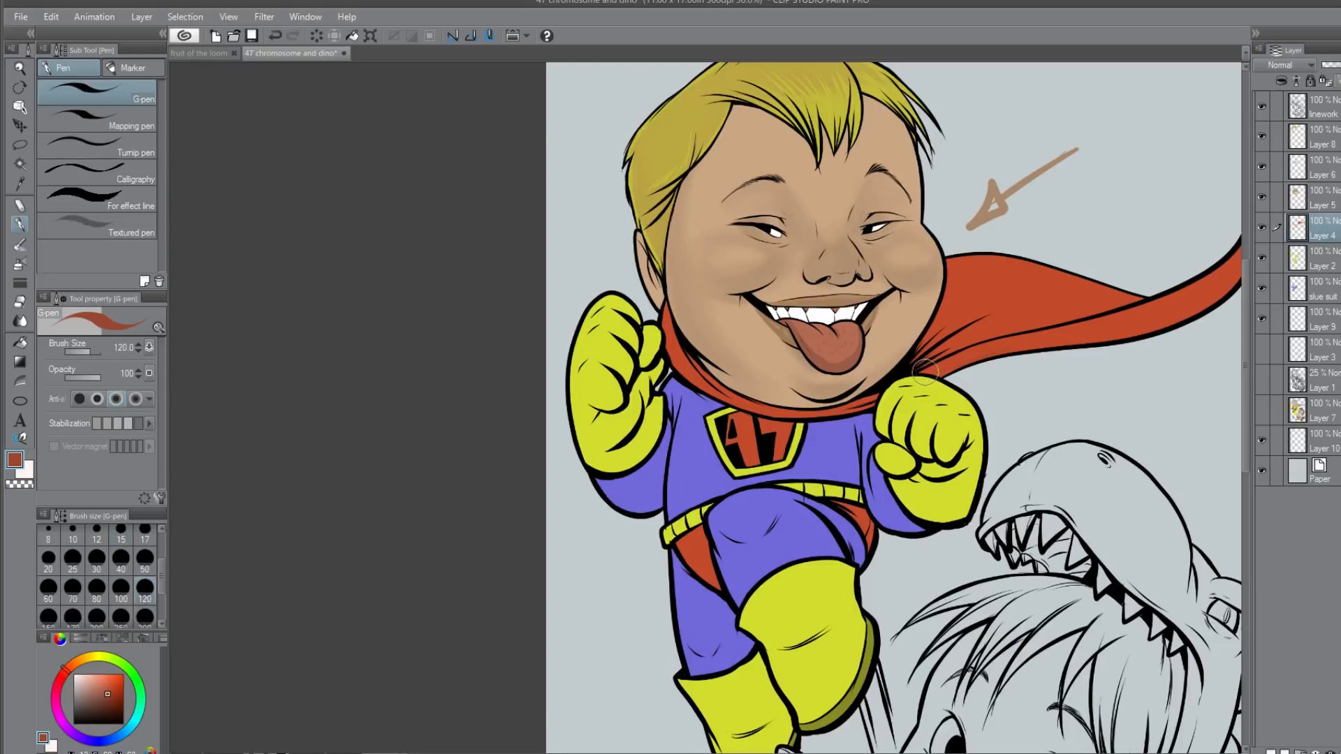
{"action": "mouse_move", "coordinate": [954, 359]}
{"action": "left_mouse_down"}
{"action": "mouse_move", "coordinate": [1198, 329]}
{"action": "mouse_move", "coordinate": [997, 350]}
{"action": "left_mouse_up"}
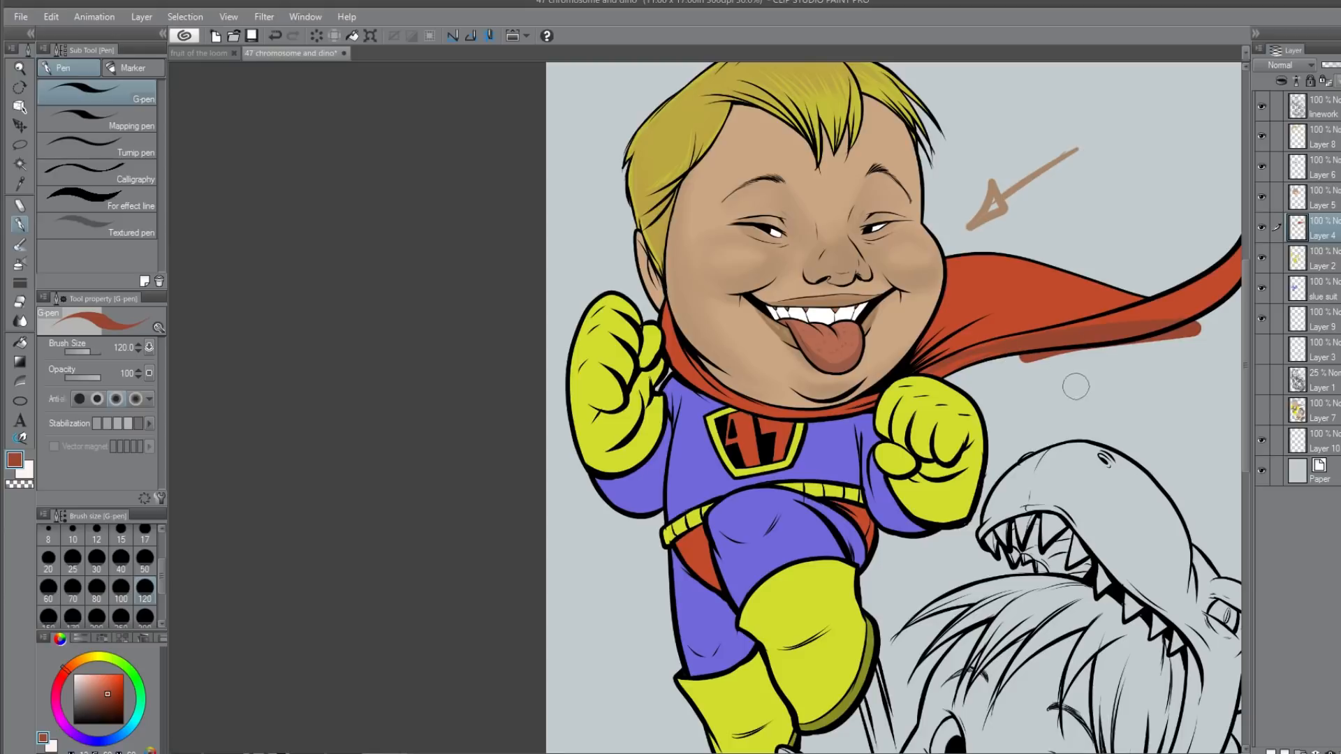
{"action": "key", "text": "ctrl+z"}
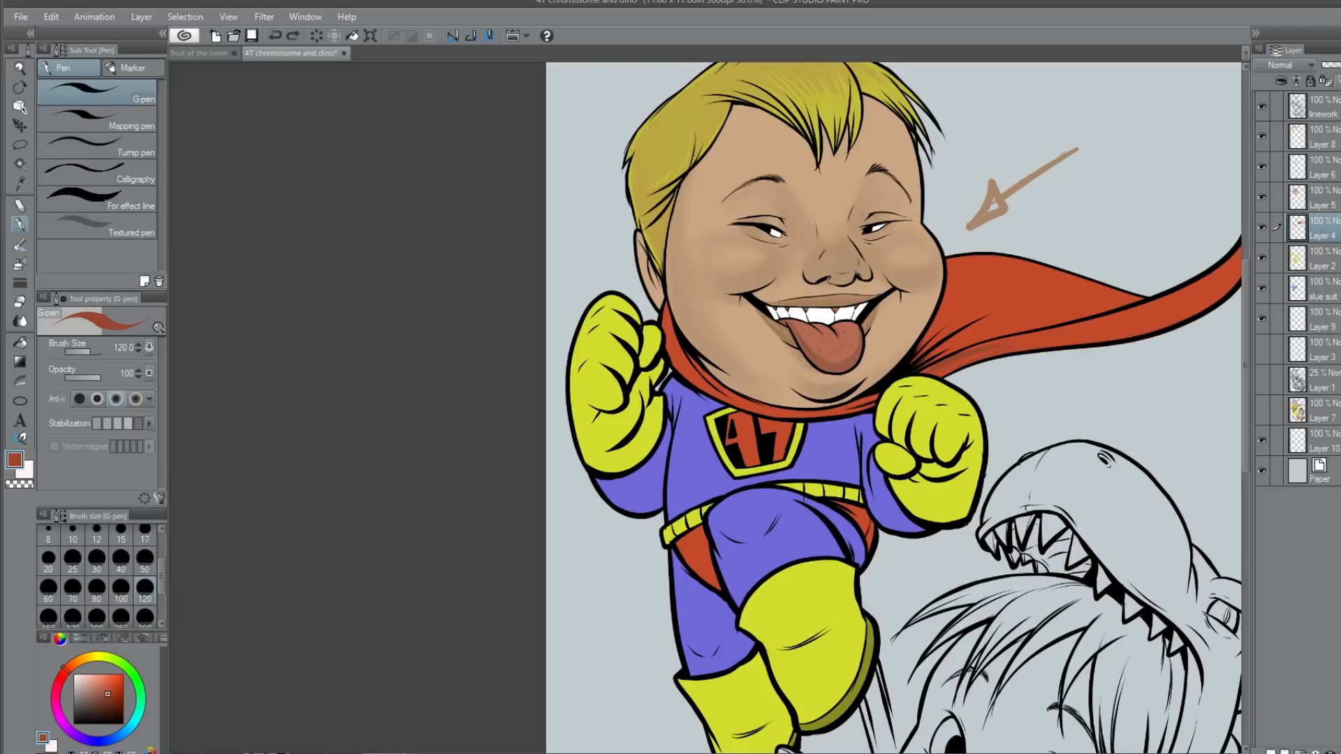
{"action": "left_click_drag", "start_coordinate": [1176, 287], "coordinate": [997, 304]}
{"action": "mouse_move", "coordinate": [1065, 271]}
{"action": "left_mouse_down"}
{"action": "mouse_move", "coordinate": [958, 344]}
{"action": "mouse_move", "coordinate": [805, 382]}
{"action": "left_mouse_up"}
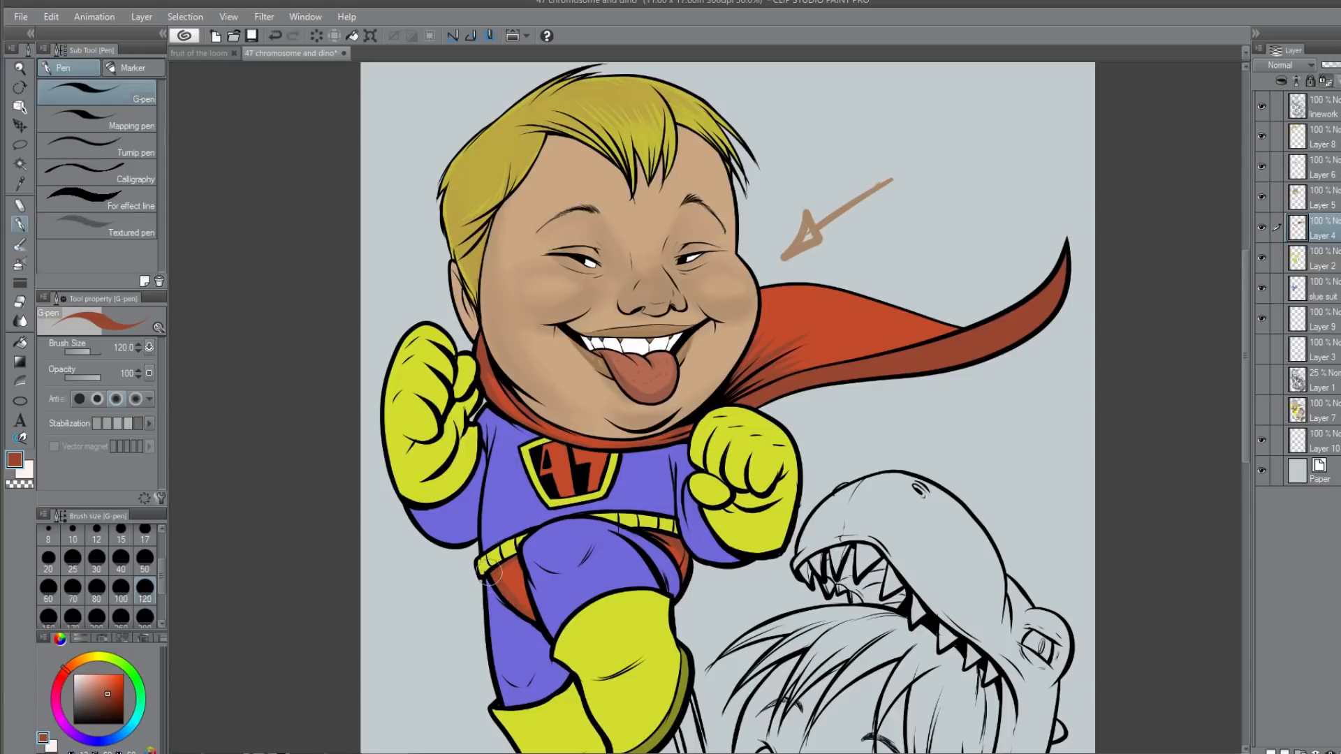
{"action": "mouse_move", "coordinate": [515, 581]}
{"action": "left_mouse_down"}
{"action": "mouse_move", "coordinate": [503, 559]}
{"action": "mouse_move", "coordinate": [531, 611]}
{"action": "mouse_move", "coordinate": [498, 579]}
{"action": "mouse_move", "coordinate": [518, 598]}
{"action": "left_mouse_up"}
Step: Check the yellow glove and boot layer by hiding and showing it, and make Layer 2 active
{"action": "left_click", "coordinate": [1263, 260]}
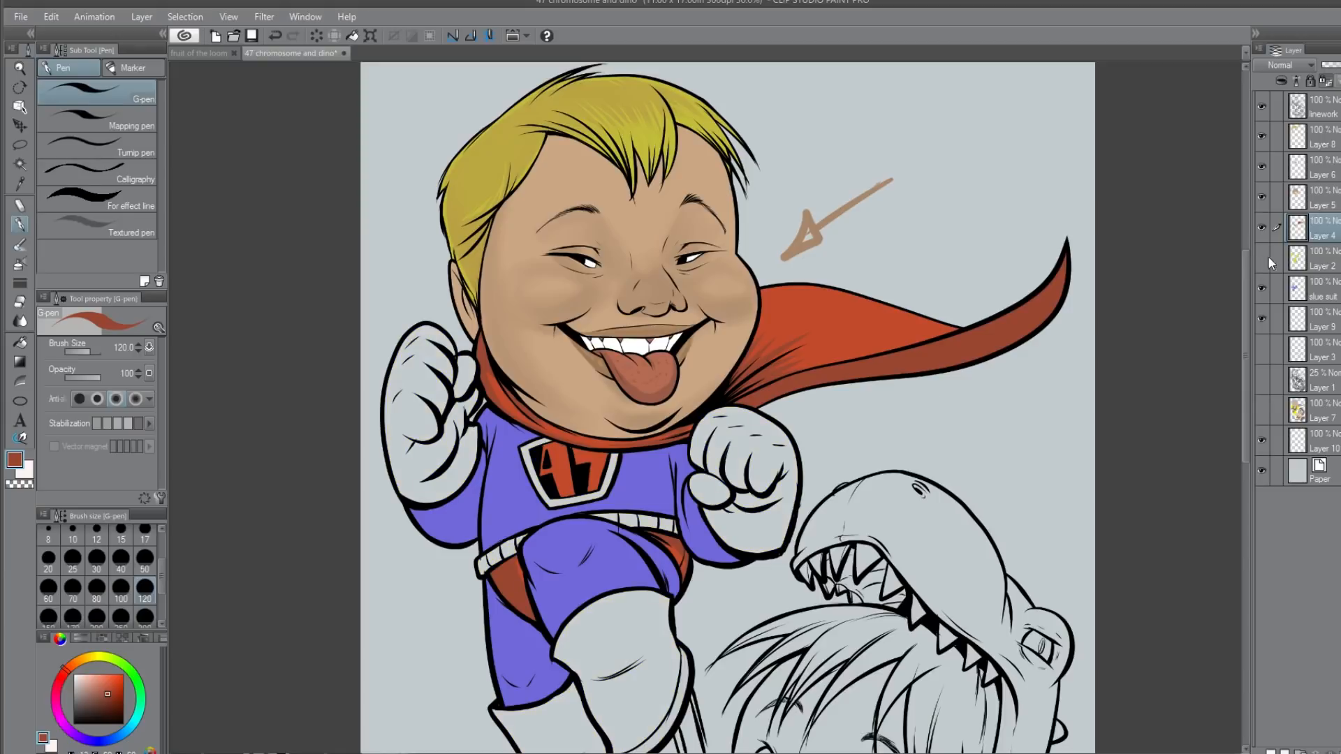
{"action": "left_click", "coordinate": [1261, 258]}
{"action": "left_click", "coordinate": [1297, 260]}
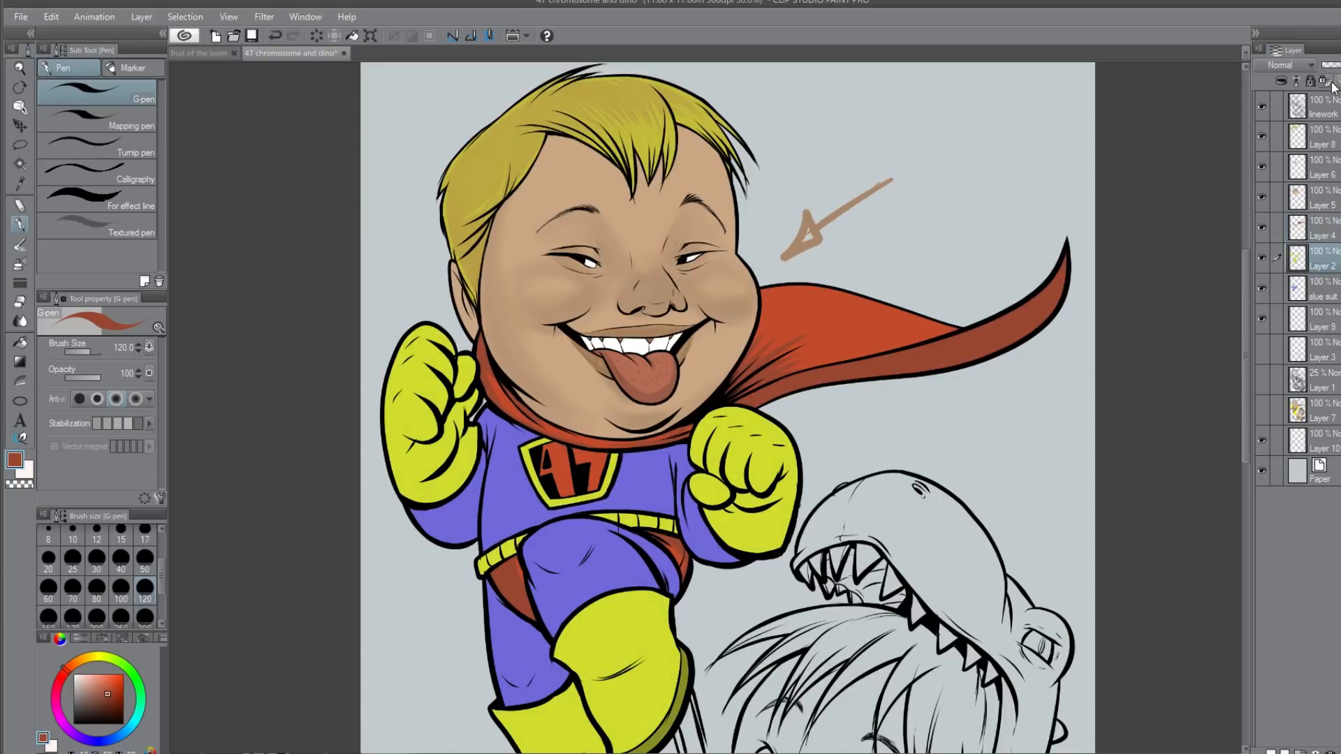
{"action": "left_click", "coordinate": [772, 447], "text": "alt"}
{"action": "left_click_drag", "start_coordinate": [115, 687], "coordinate": [111, 697]}
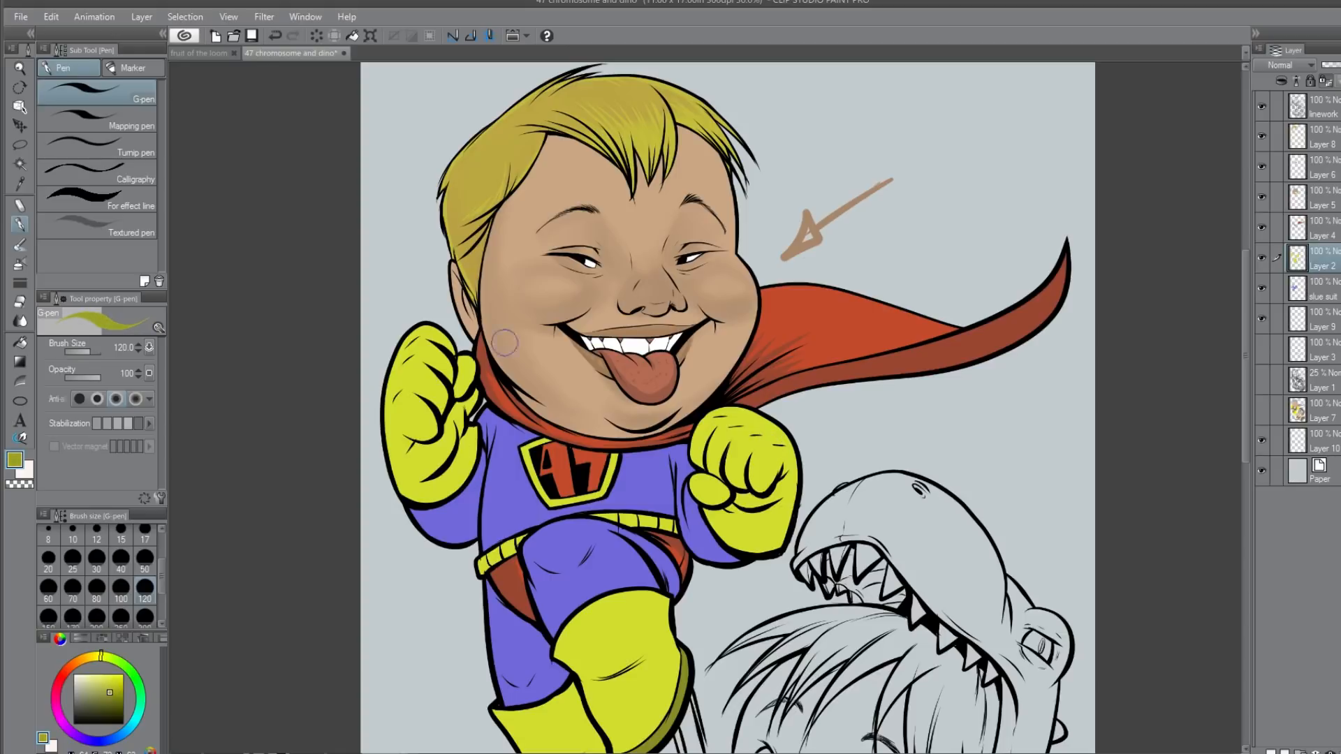
{"action": "left_click_drag", "start_coordinate": [415, 326], "coordinate": [397, 475]}
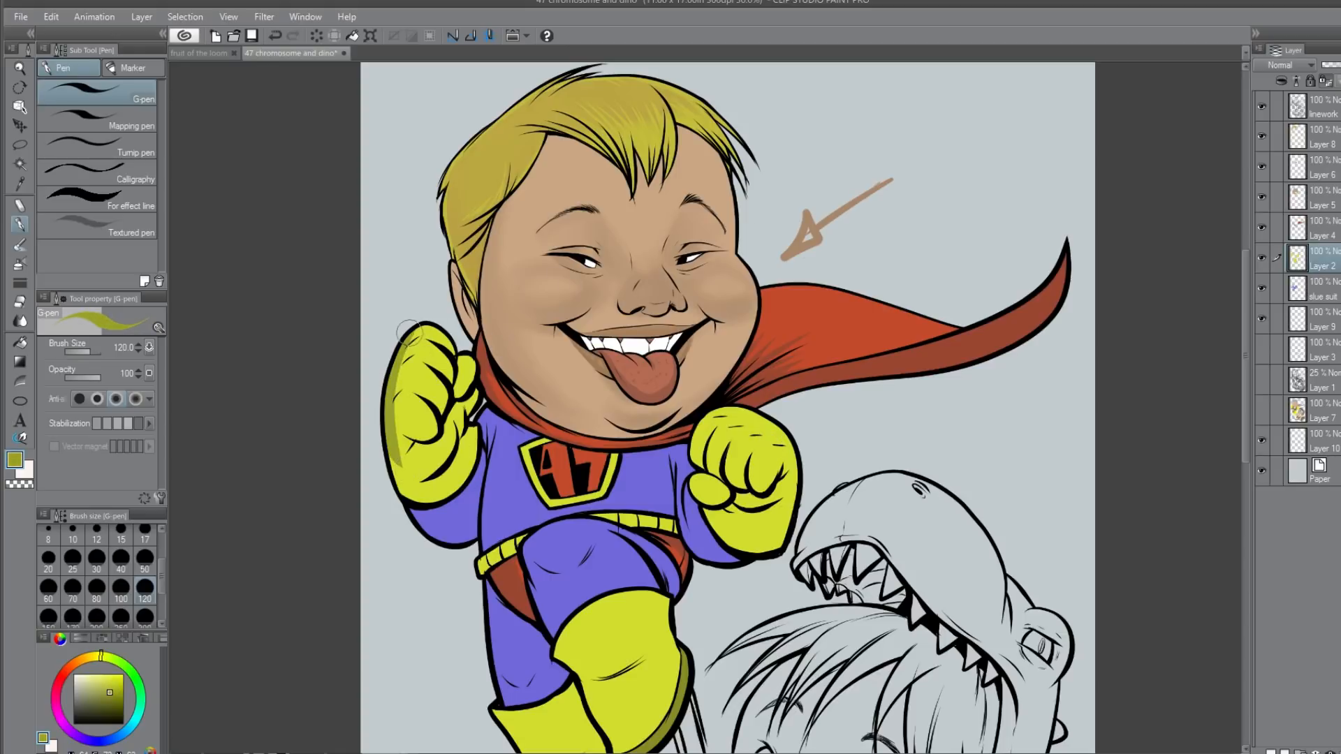
{"action": "left_click_drag", "start_coordinate": [391, 400], "coordinate": [402, 429]}
{"action": "key", "text": "ctrl+z"}
{"action": "key", "text": "ctrl+z"}
Step: Shade the outer edge, fingers and palm of the raised glove beside the ear with a slightly darker yellow-green
{"action": "left_click", "coordinate": [419, 421], "text": "alt"}
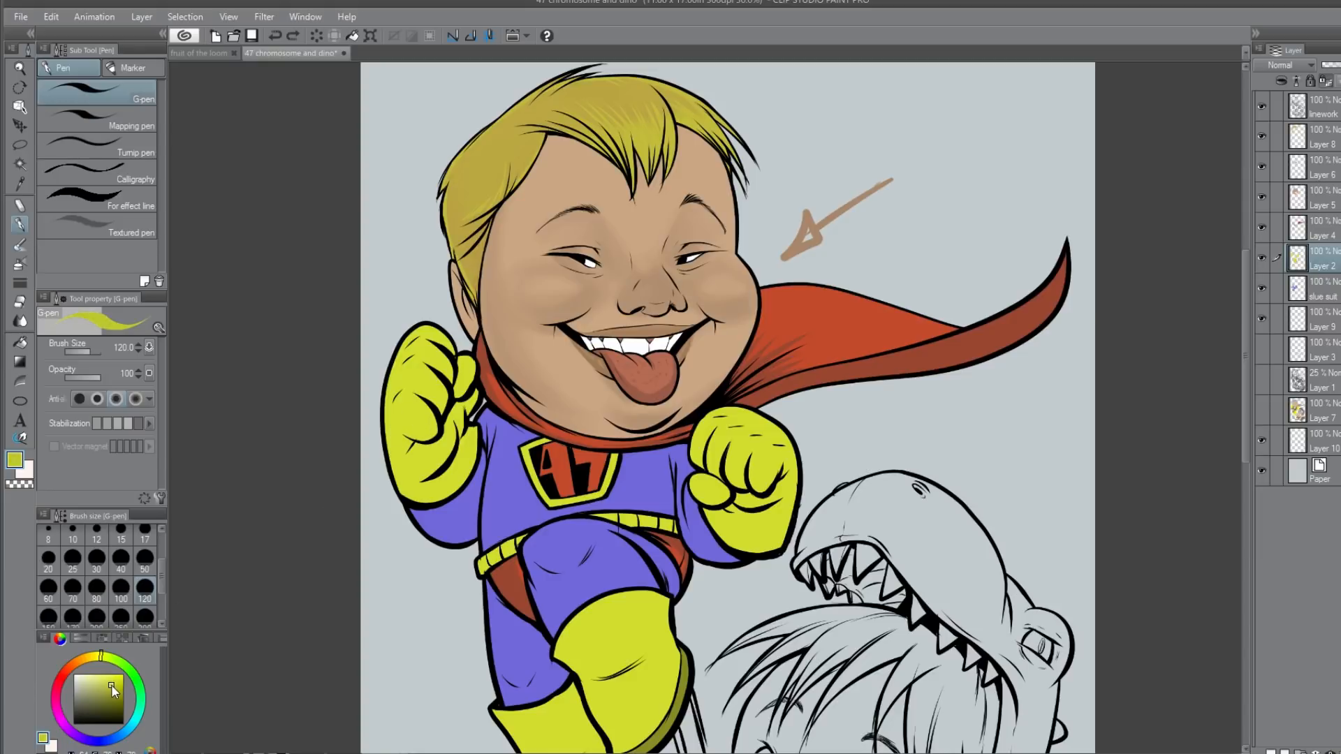
{"action": "left_click_drag", "start_coordinate": [412, 326], "coordinate": [405, 466]}
{"action": "key", "text": "ctrl+z"}
{"action": "mouse_move", "coordinate": [418, 328]}
{"action": "left_mouse_down"}
{"action": "mouse_move", "coordinate": [391, 426]}
{"action": "mouse_move", "coordinate": [421, 364]}
{"action": "mouse_move", "coordinate": [414, 326]}
{"action": "mouse_move", "coordinate": [408, 487]}
{"action": "left_mouse_up"}
{"action": "left_click_drag", "start_coordinate": [390, 386], "coordinate": [424, 494]}
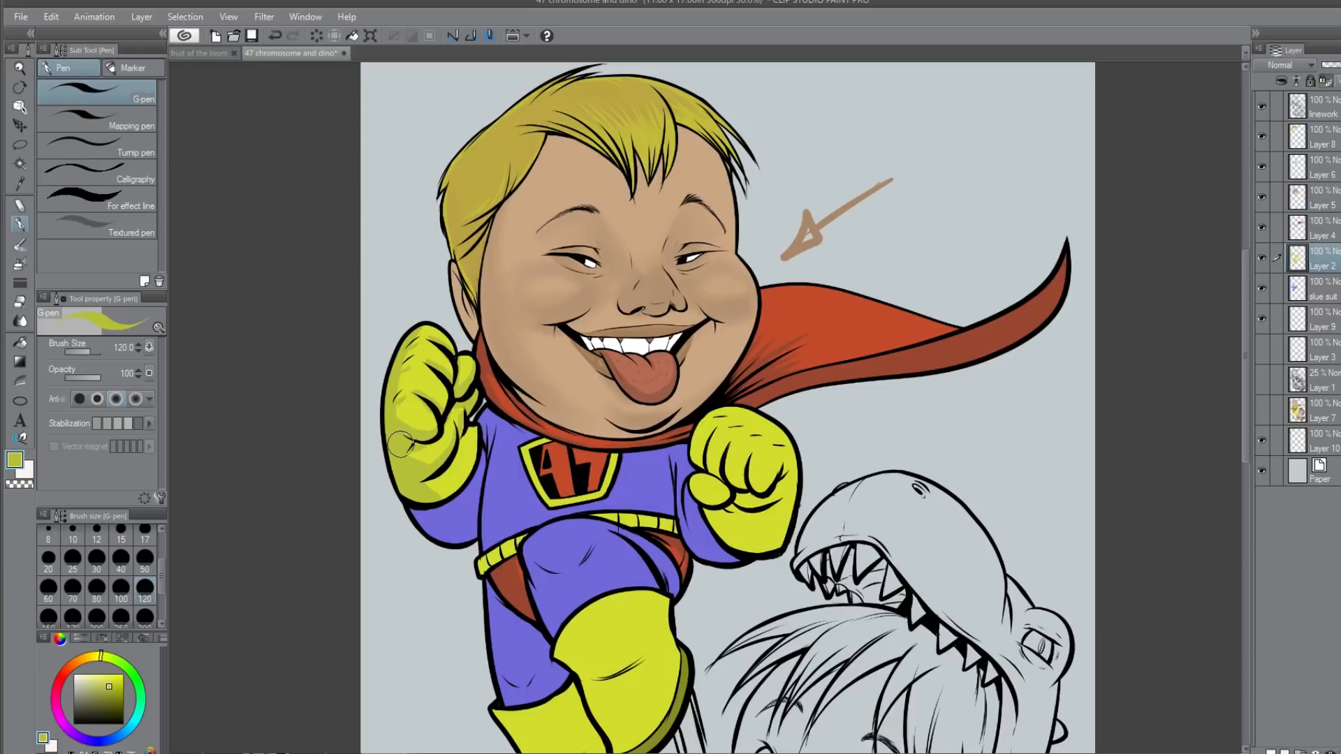
Step: Shade the glove nearest the dinosaur and the belt, alternating between light and dark yellows sampled from the glove
{"action": "left_click_drag", "start_coordinate": [766, 495], "coordinate": [770, 464]}
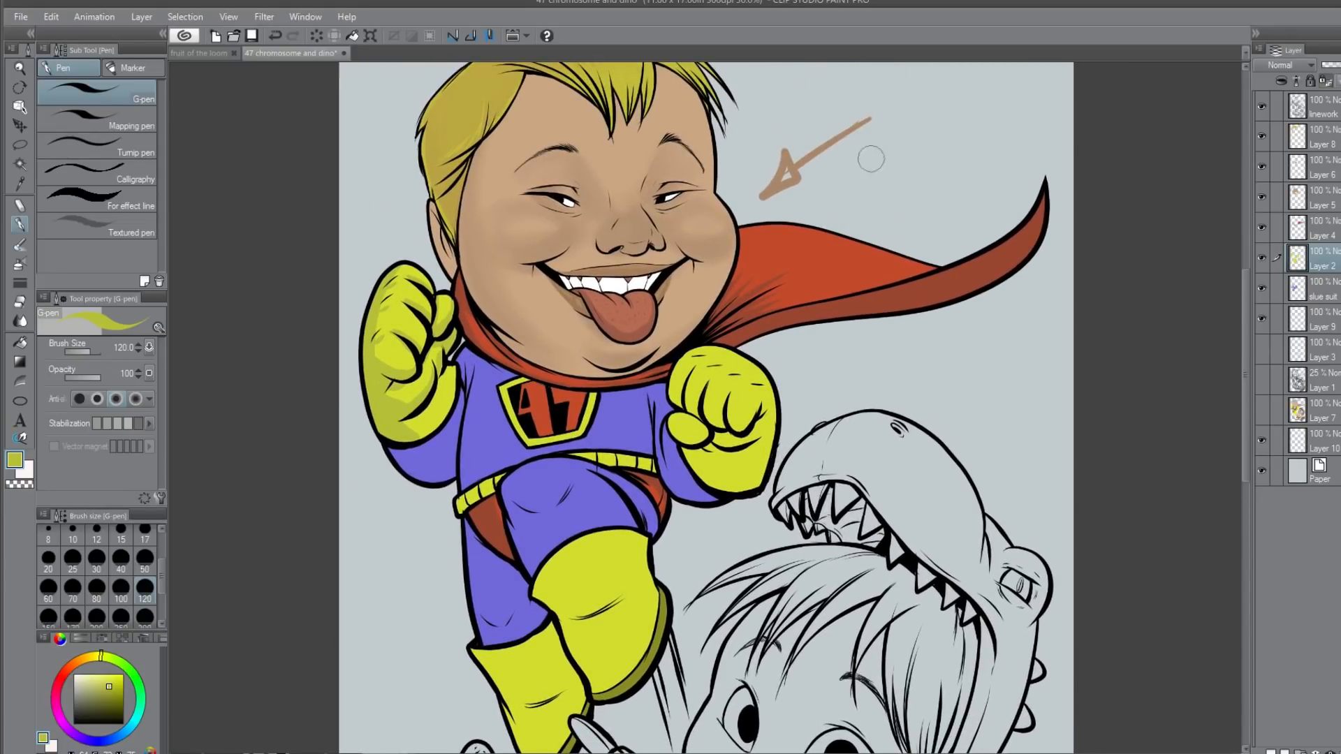
{"action": "mouse_move", "coordinate": [680, 357]}
{"action": "left_mouse_down"}
{"action": "mouse_move", "coordinate": [714, 402]}
{"action": "mouse_move", "coordinate": [740, 397]}
{"action": "mouse_move", "coordinate": [676, 367]}
{"action": "mouse_move", "coordinate": [692, 392]}
{"action": "mouse_move", "coordinate": [722, 409]}
{"action": "mouse_move", "coordinate": [755, 401]}
{"action": "mouse_move", "coordinate": [681, 363]}
{"action": "mouse_move", "coordinate": [687, 440]}
{"action": "mouse_move", "coordinate": [670, 432]}
{"action": "mouse_move", "coordinate": [701, 419]}
{"action": "left_mouse_up"}
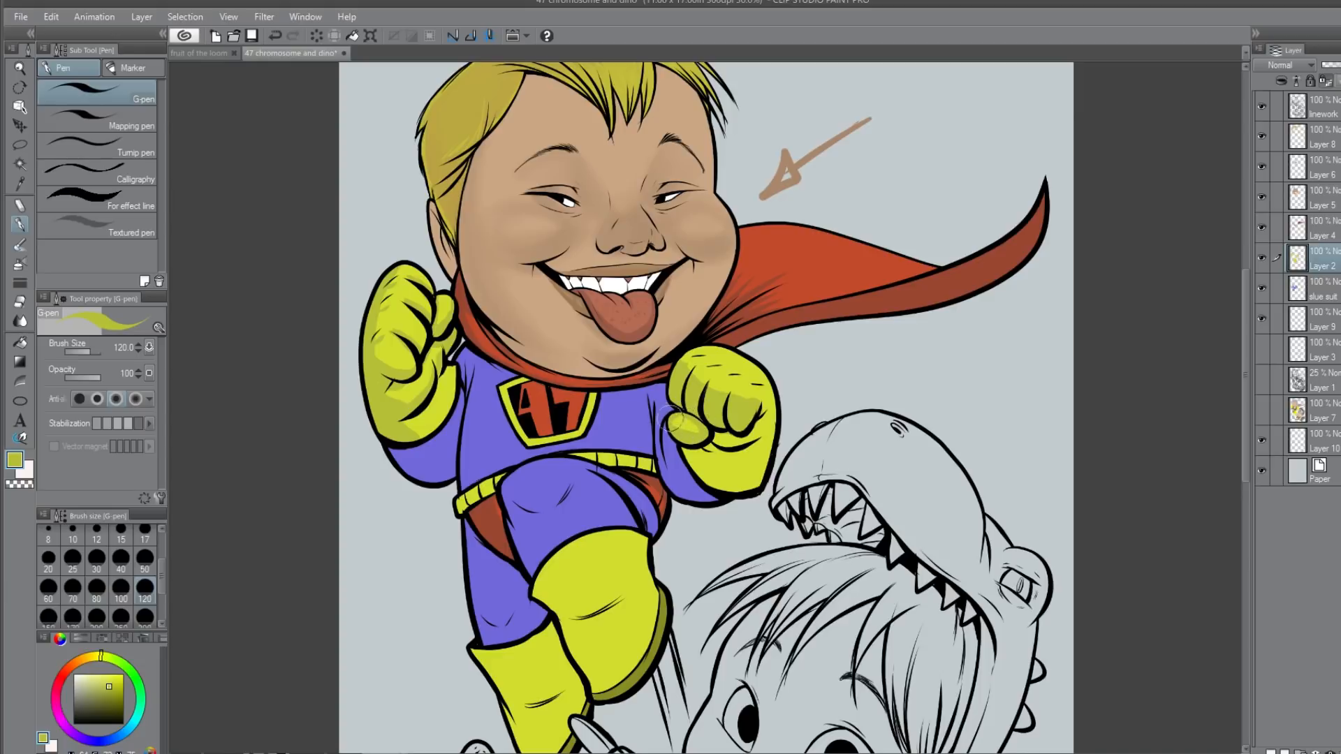
{"action": "mouse_move", "coordinate": [716, 437]}
{"action": "left_mouse_down"}
{"action": "mouse_move", "coordinate": [759, 429]}
{"action": "mouse_move", "coordinate": [749, 474]}
{"action": "mouse_move", "coordinate": [685, 442]}
{"action": "mouse_move", "coordinate": [721, 482]}
{"action": "mouse_move", "coordinate": [692, 448]}
{"action": "mouse_move", "coordinate": [714, 470]}
{"action": "mouse_move", "coordinate": [712, 442]}
{"action": "mouse_move", "coordinate": [728, 433]}
{"action": "mouse_move", "coordinate": [741, 461]}
{"action": "mouse_move", "coordinate": [757, 417]}
{"action": "left_mouse_up"}
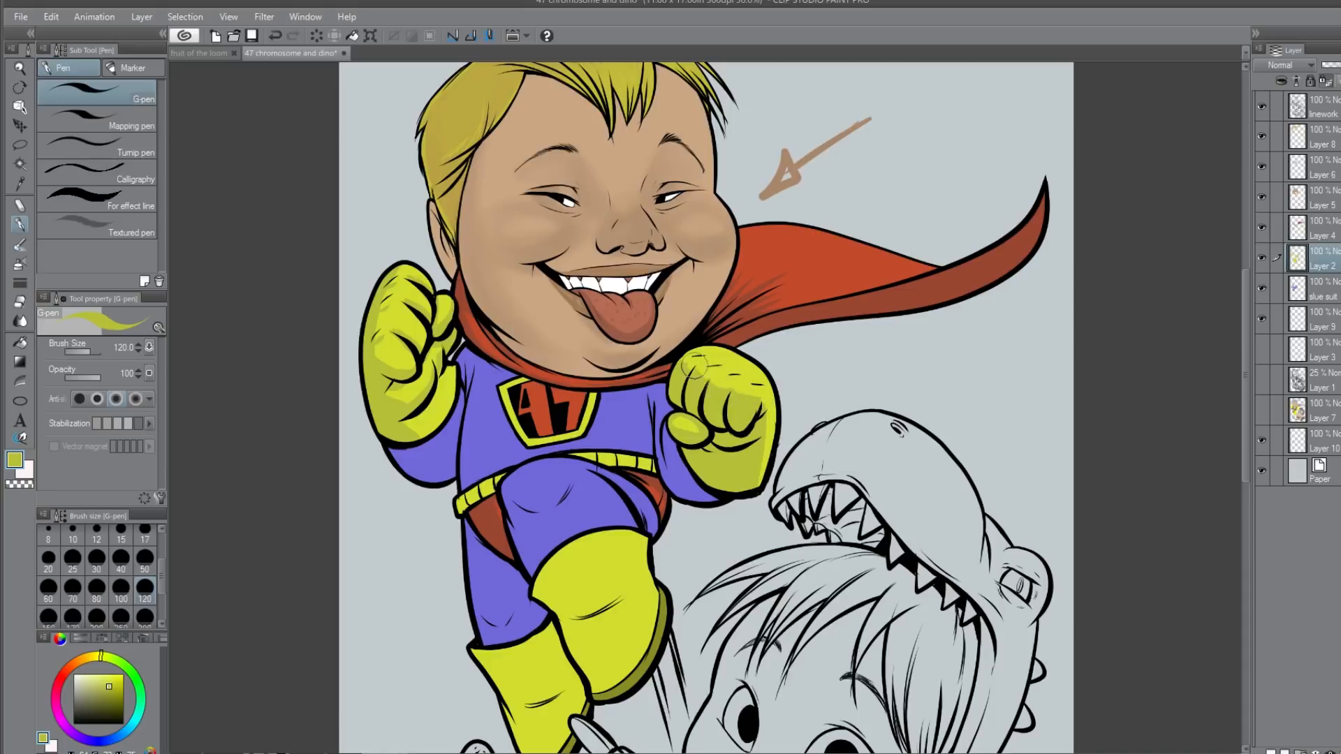
{"action": "left_click", "coordinate": [732, 370], "text": "alt"}
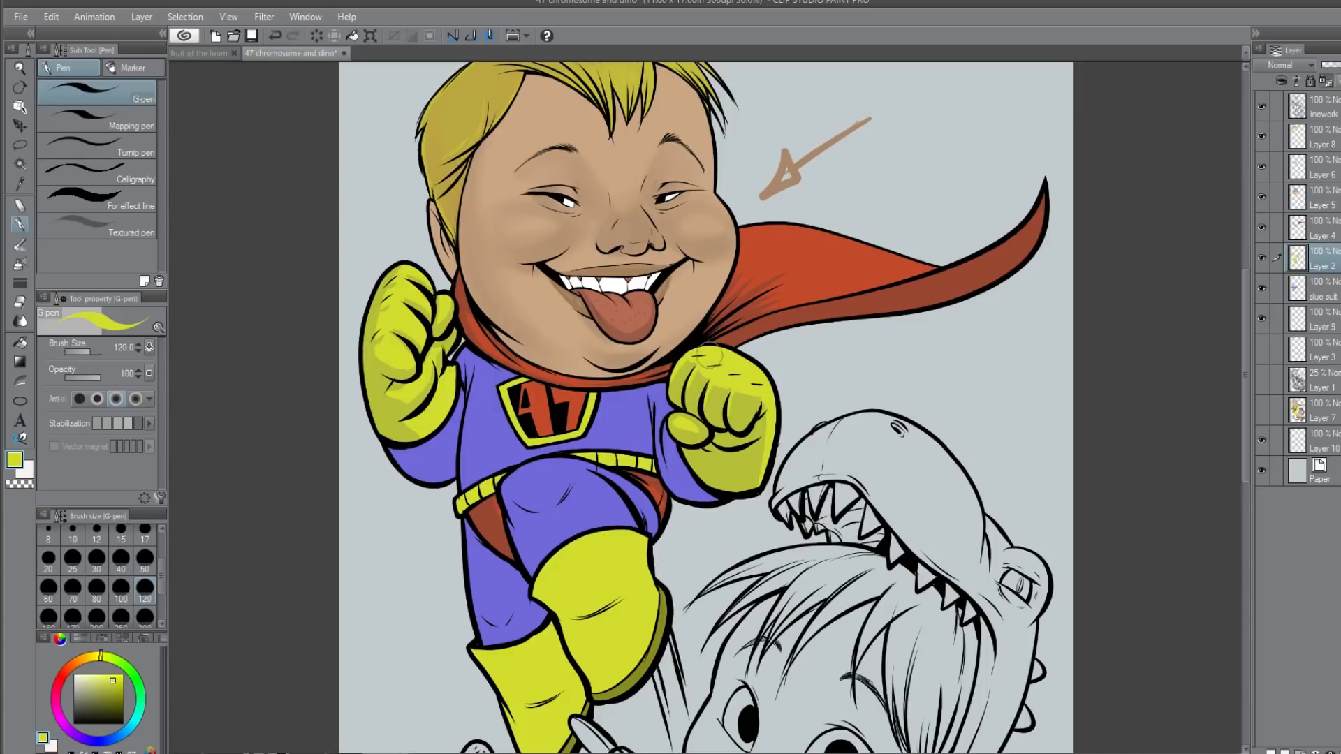
{"action": "left_click", "coordinate": [681, 370], "text": "alt"}
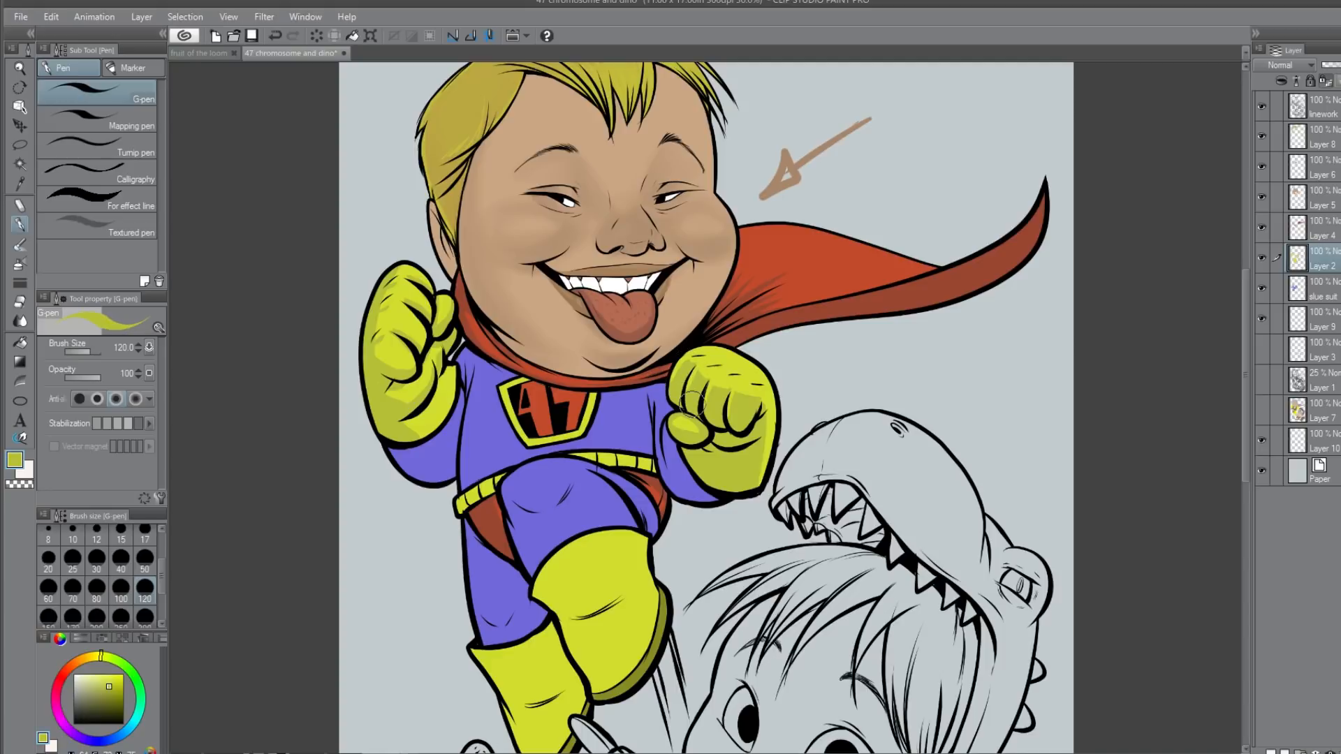
{"action": "left_click", "coordinate": [746, 393], "text": "alt"}
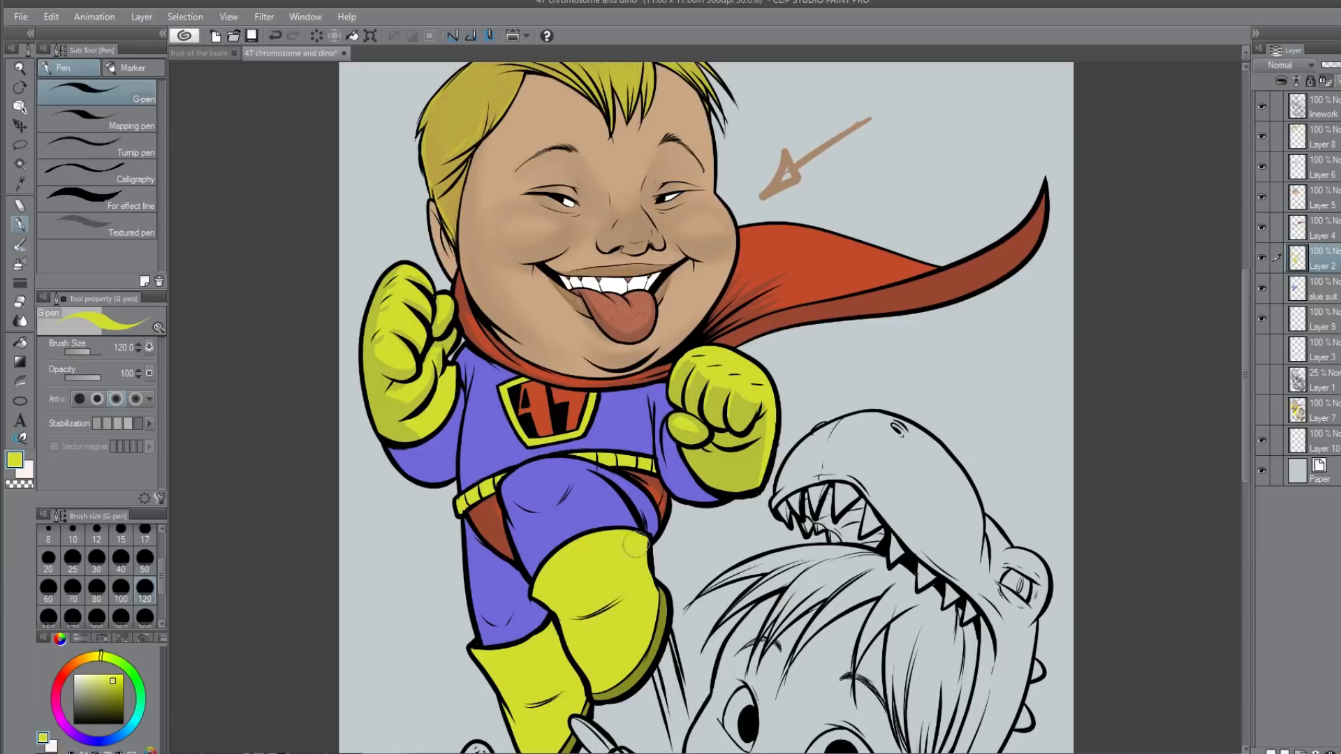
{"action": "left_click", "coordinate": [719, 397], "text": "alt"}
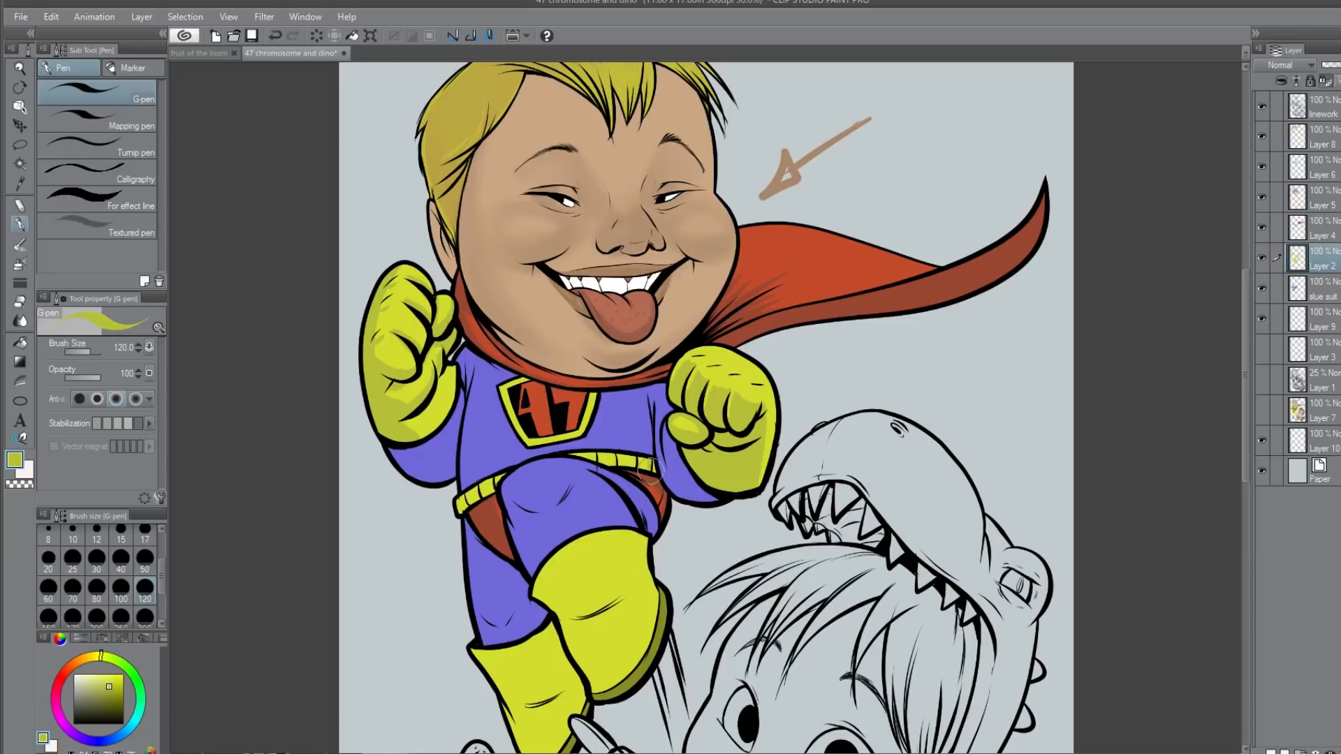
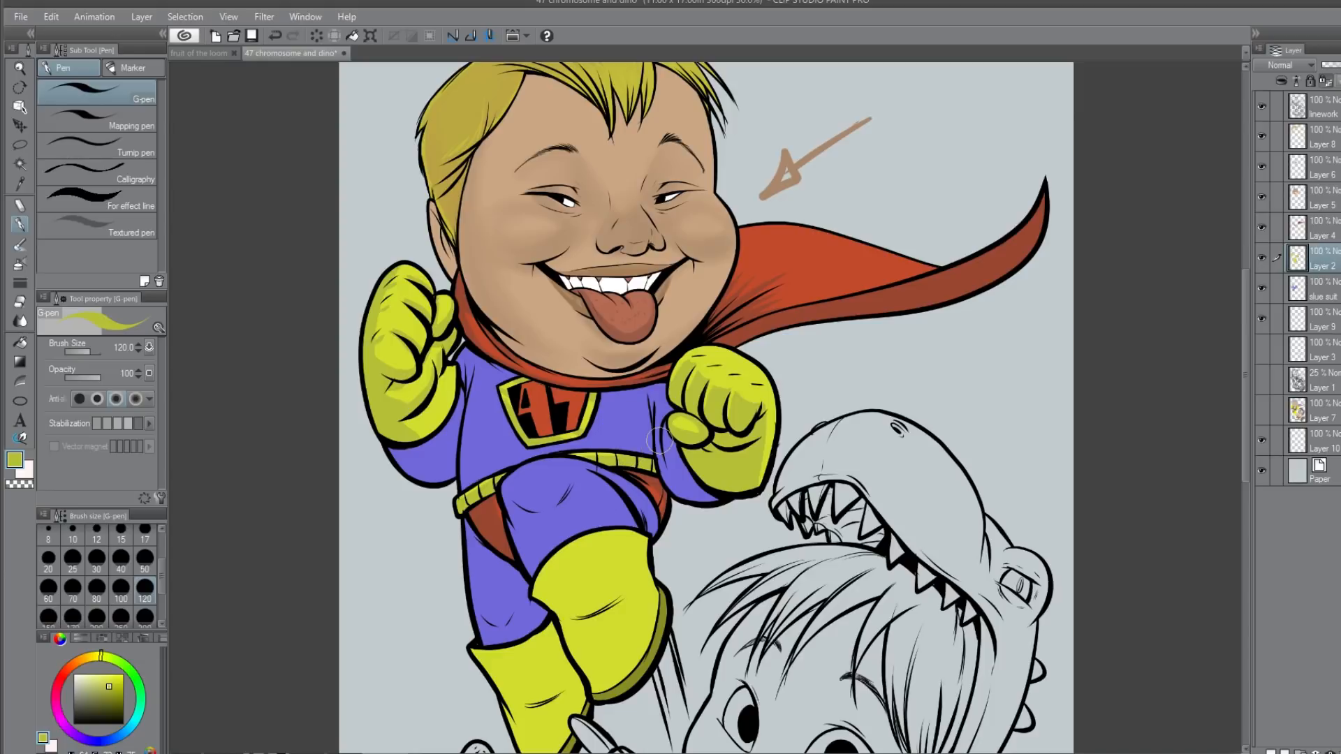
Step: On the blue suit layer, shade the chest under the cape collar and the arm nearest the dinosaur with a darker blue
{"action": "left_click", "coordinate": [1262, 288]}
{"action": "left_click", "coordinate": [1262, 287]}
{"action": "left_click", "coordinate": [1320, 289]}
{"action": "left_click", "coordinate": [627, 433], "text": "alt"}
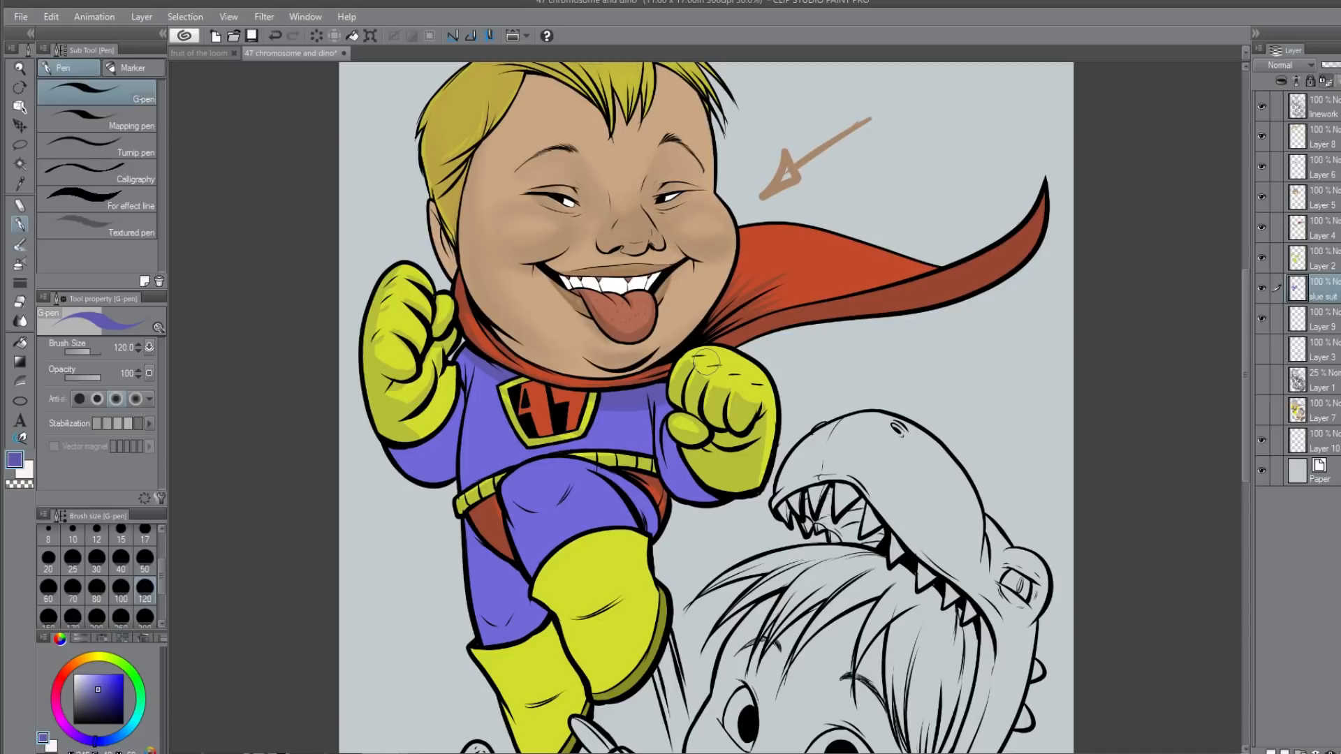
{"action": "left_click", "coordinate": [490, 421], "text": "alt"}
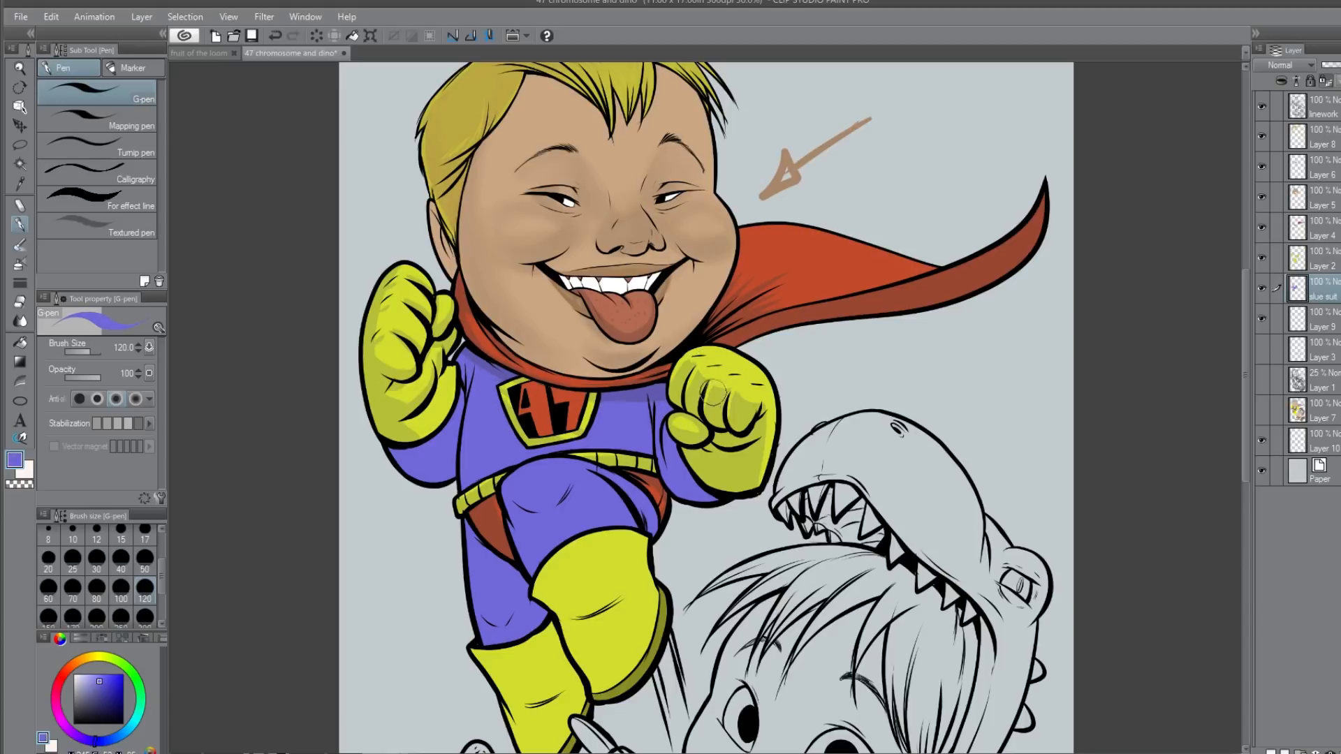
{"action": "left_click", "coordinate": [664, 379], "text": "alt"}
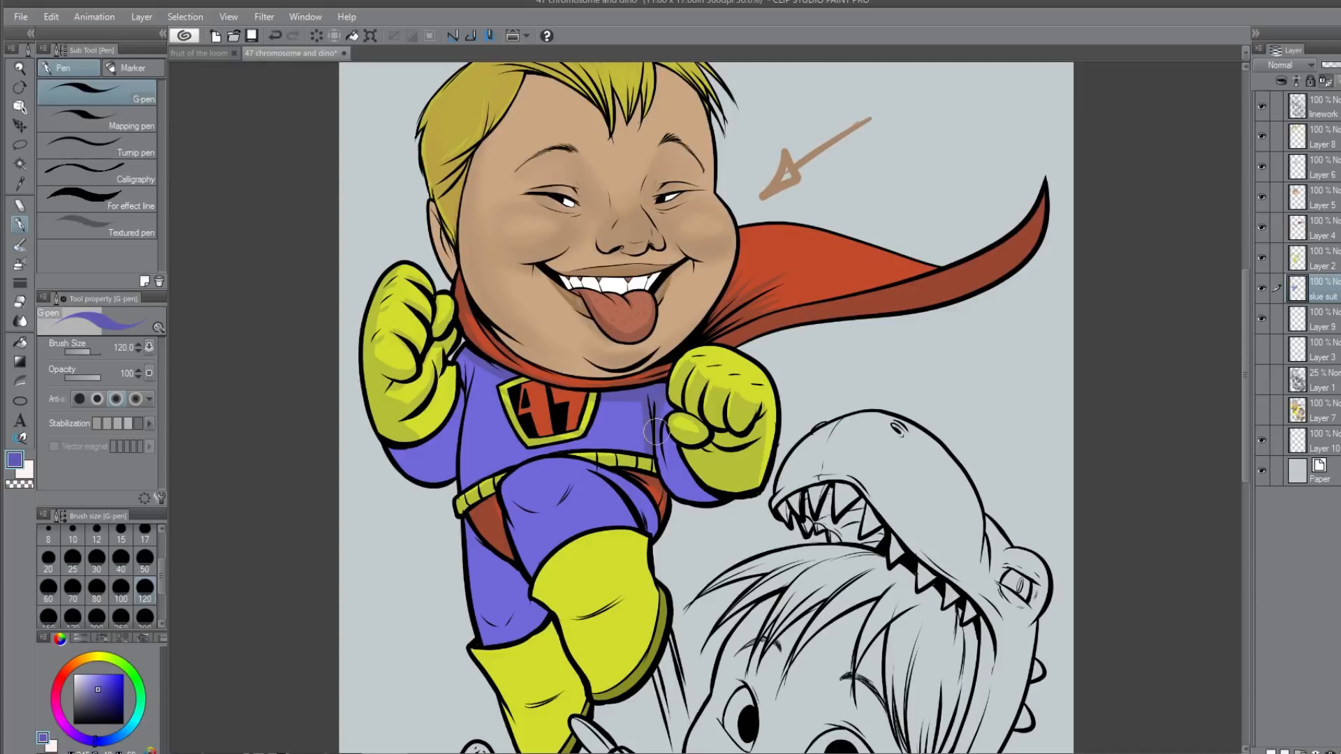
{"action": "left_click_drag", "start_coordinate": [659, 447], "coordinate": [729, 499]}
{"action": "left_click", "coordinate": [625, 410], "text": "alt"}
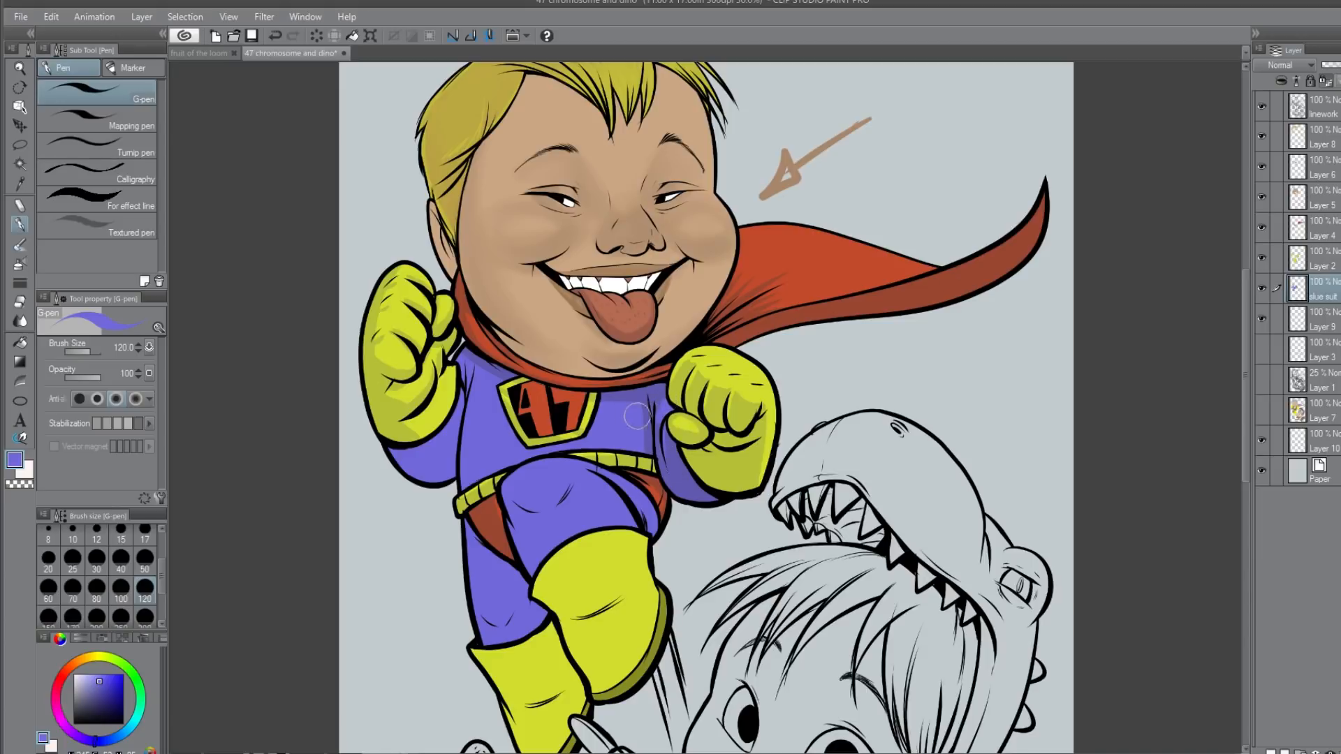
{"action": "left_click", "coordinate": [657, 400], "text": "alt"}
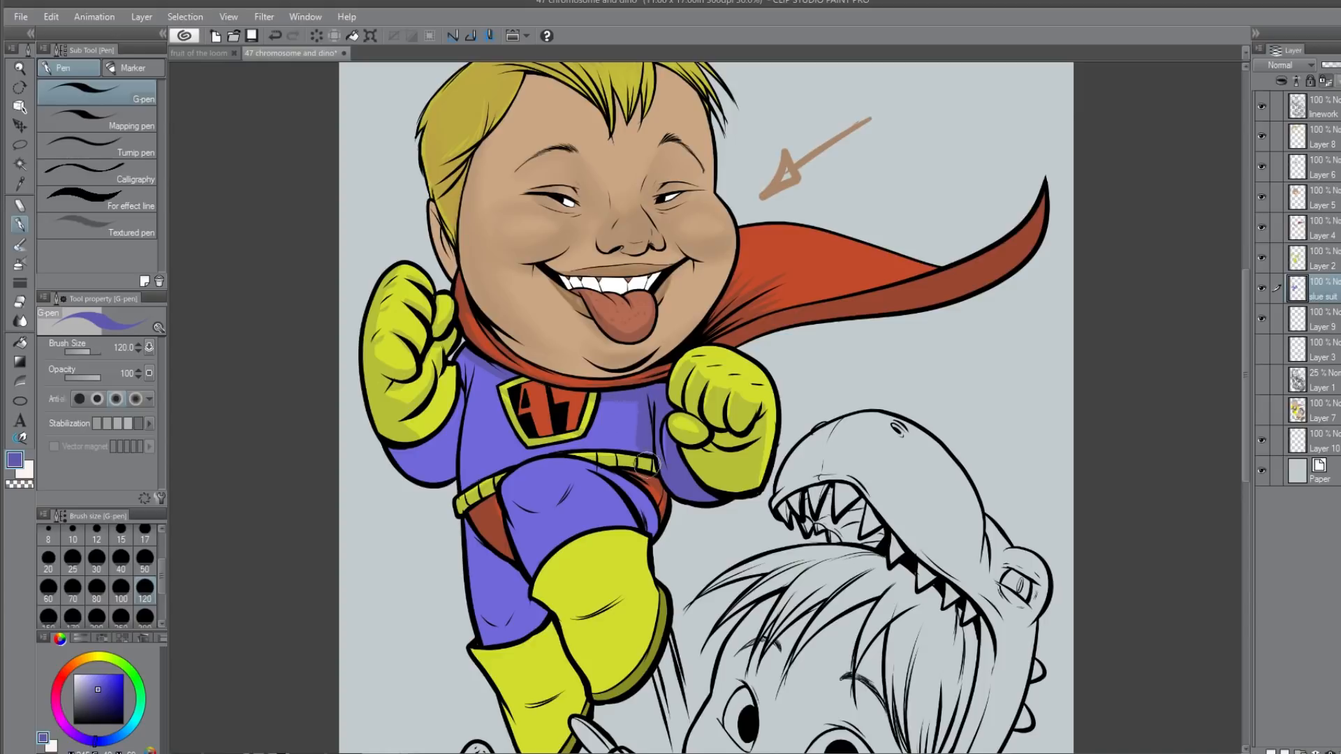
Step: Shade the side of the suit's torso, both legs and the arm below the raised glove with the darker blue
{"action": "left_click_drag", "start_coordinate": [478, 375], "coordinate": [468, 475]}
{"action": "left_click_drag", "start_coordinate": [468, 402], "coordinate": [472, 590]}
{"action": "mouse_move", "coordinate": [465, 527]}
{"action": "left_mouse_down"}
{"action": "mouse_move", "coordinate": [489, 618]}
{"action": "mouse_move", "coordinate": [479, 638]}
{"action": "mouse_move", "coordinate": [498, 617]}
{"action": "left_mouse_up"}
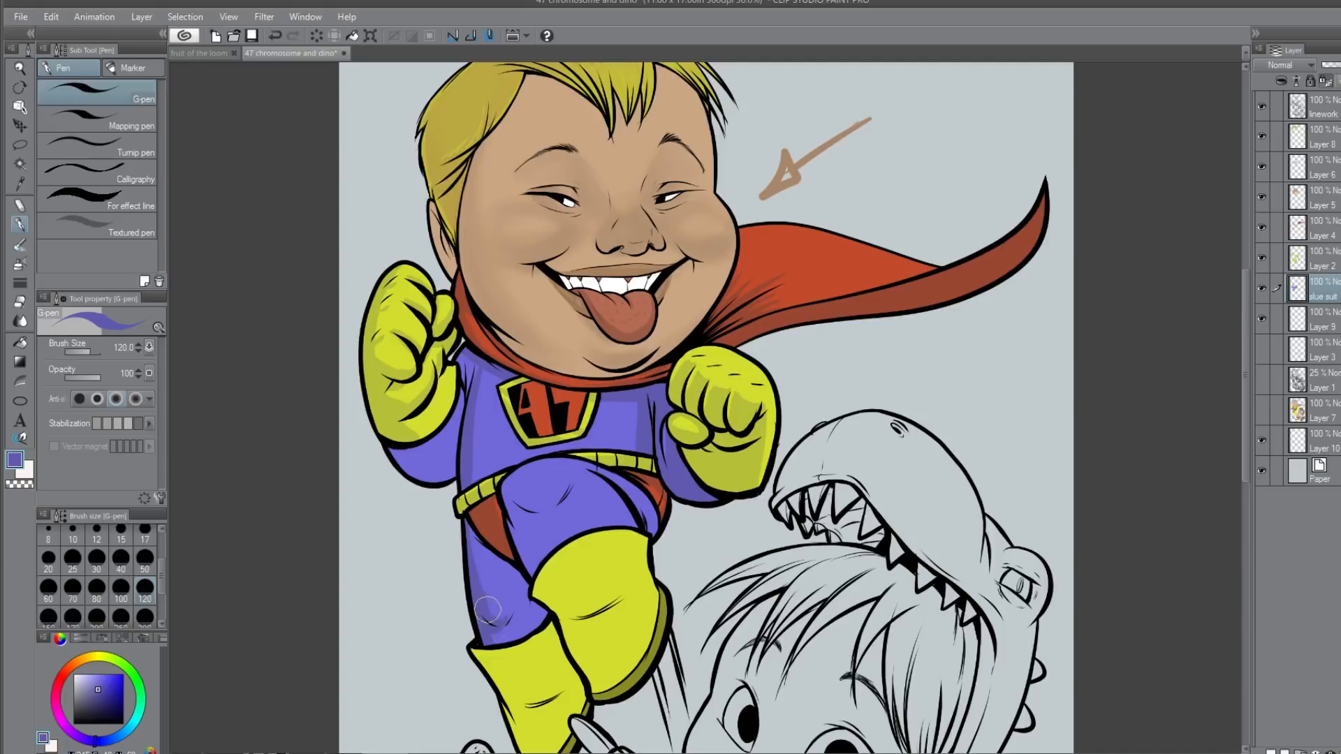
{"action": "mouse_move", "coordinate": [517, 495]}
{"action": "left_mouse_down"}
{"action": "mouse_move", "coordinate": [546, 502]}
{"action": "mouse_move", "coordinate": [570, 471]}
{"action": "mouse_move", "coordinate": [510, 489]}
{"action": "left_mouse_up"}
{"action": "mouse_move", "coordinate": [524, 541]}
{"action": "left_mouse_down"}
{"action": "mouse_move", "coordinate": [507, 498]}
{"action": "mouse_move", "coordinate": [534, 574]}
{"action": "left_mouse_up"}
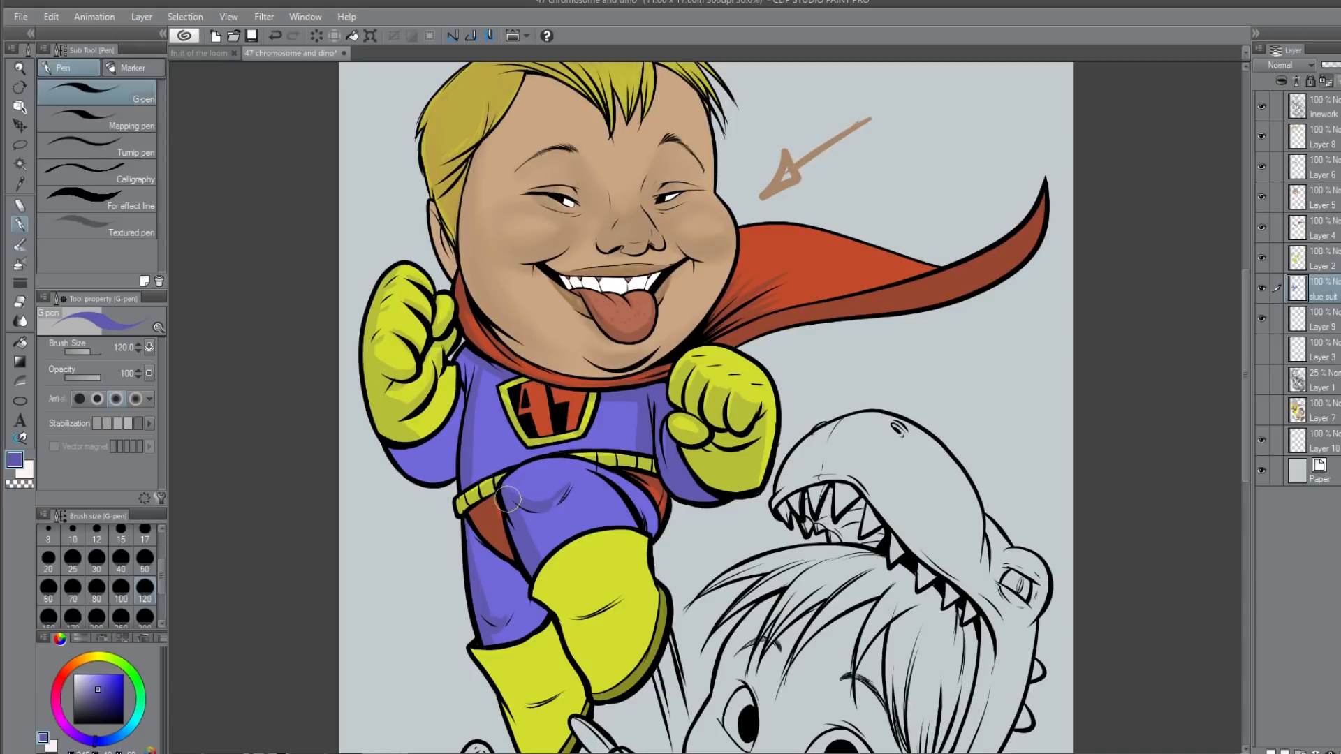
{"action": "mouse_move", "coordinate": [530, 461]}
{"action": "left_mouse_down"}
{"action": "mouse_move", "coordinate": [509, 499]}
{"action": "mouse_move", "coordinate": [524, 499]}
{"action": "mouse_move", "coordinate": [537, 545]}
{"action": "mouse_move", "coordinate": [528, 530]}
{"action": "mouse_move", "coordinate": [523, 505]}
{"action": "mouse_move", "coordinate": [559, 564]}
{"action": "left_mouse_up"}
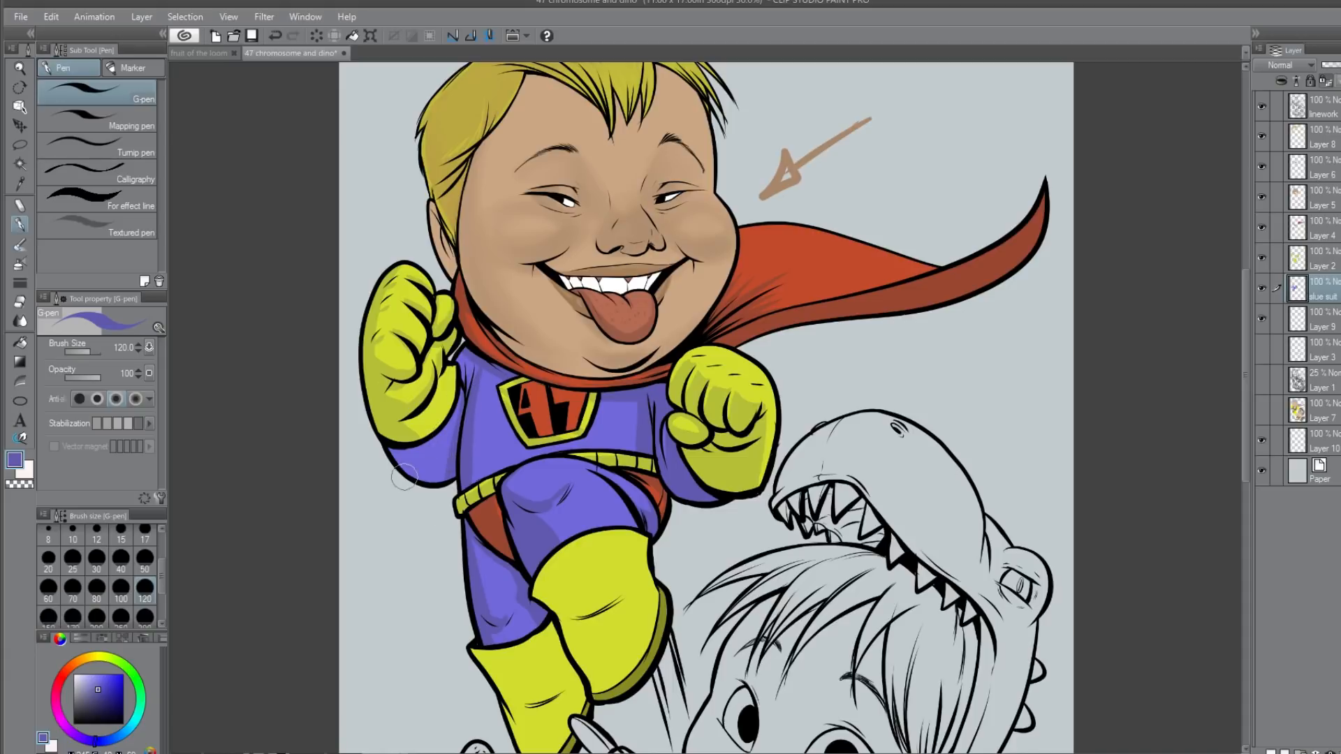
{"action": "left_click_drag", "start_coordinate": [404, 457], "coordinate": [394, 436]}
{"action": "left_click", "coordinate": [1260, 228]}
{"action": "left_click", "coordinate": [1259, 227]}
{"action": "left_click", "coordinate": [1313, 198]}
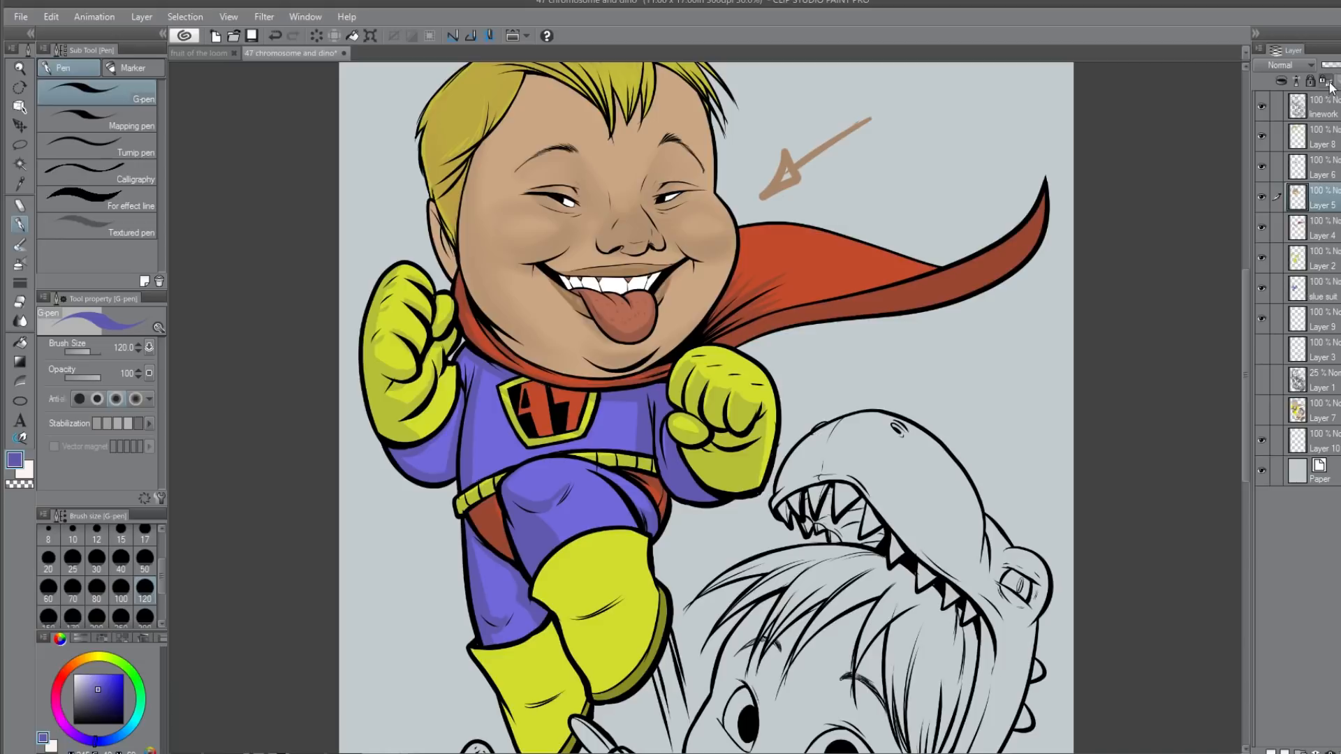
{"action": "left_click", "coordinate": [461, 290], "text": "alt"}
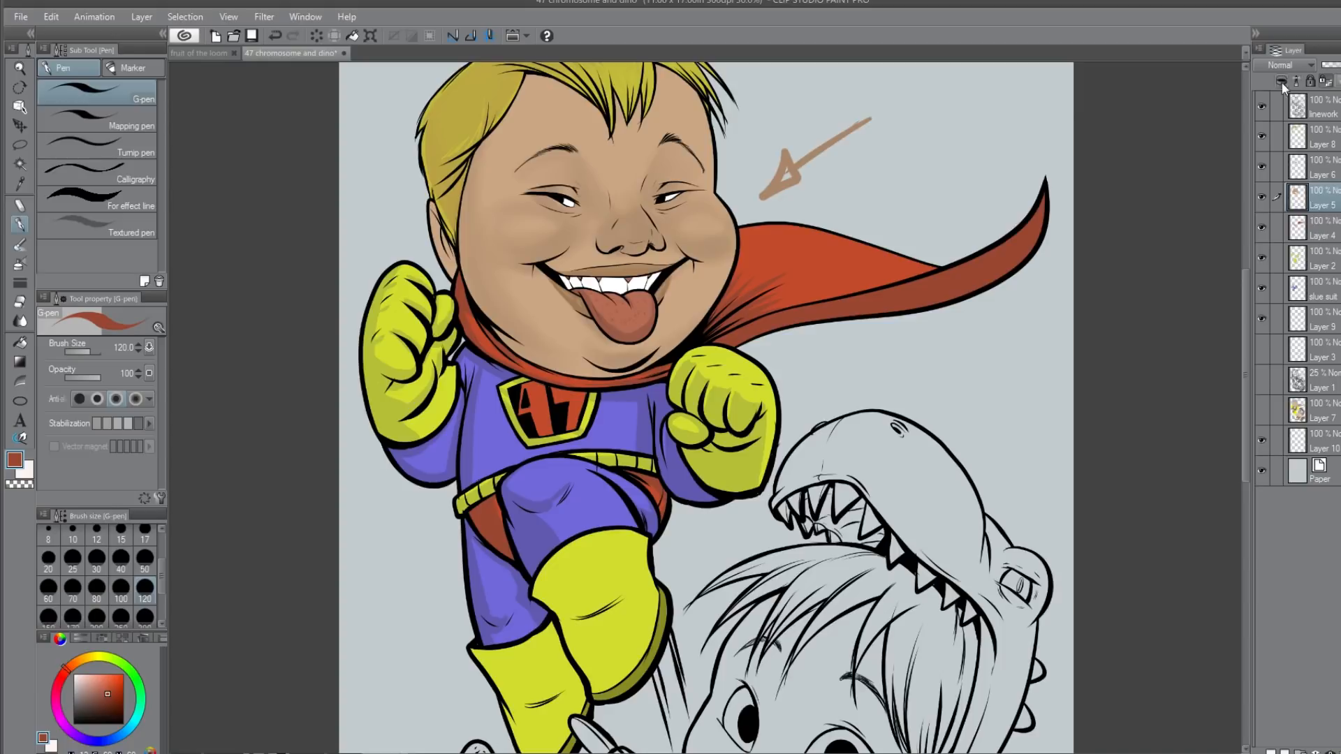
{"action": "left_click", "coordinate": [761, 321], "text": "alt"}
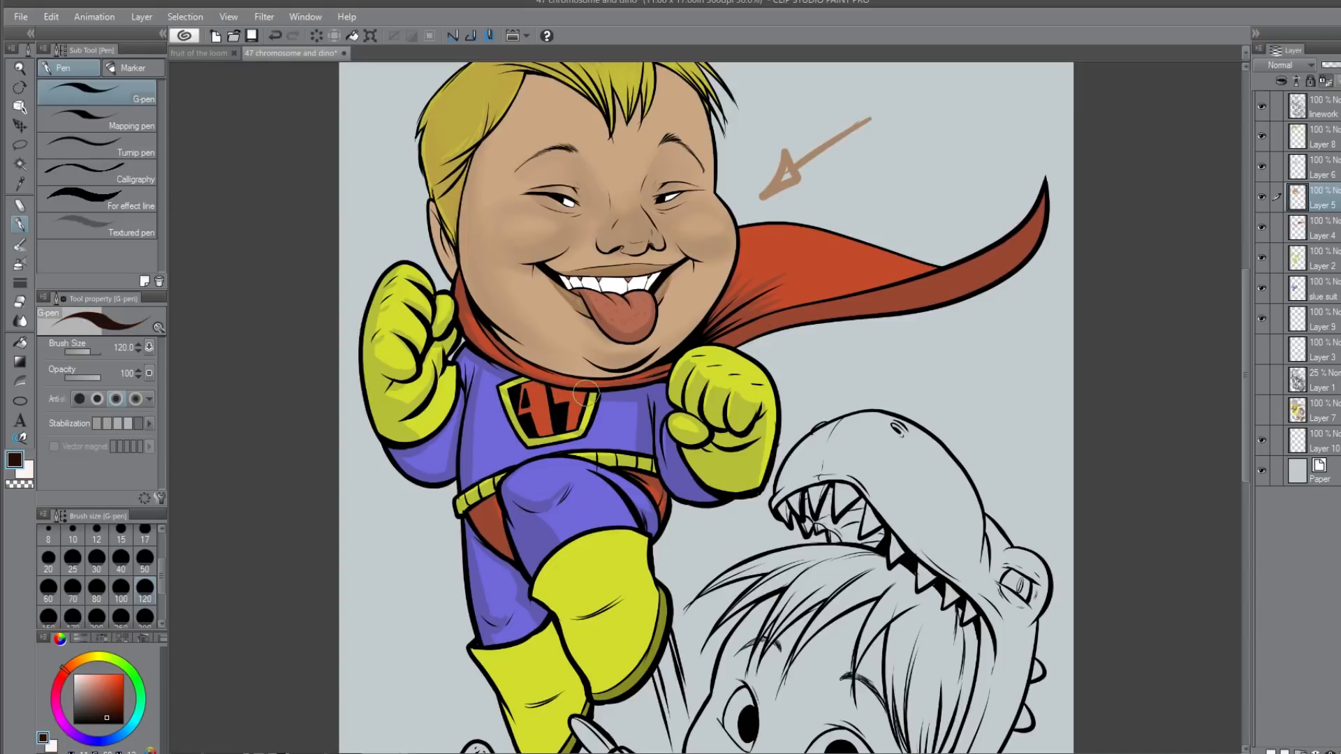
Step: Check Layers 6, 5 and 4 by hiding and showing each one, and make the red cape's Layer 4 active
{"action": "left_click", "coordinate": [1262, 165]}
{"action": "left_click", "coordinate": [1263, 165]}
{"action": "left_click", "coordinate": [1263, 195]}
{"action": "left_click", "coordinate": [1263, 195]}
{"action": "left_click", "coordinate": [1264, 228]}
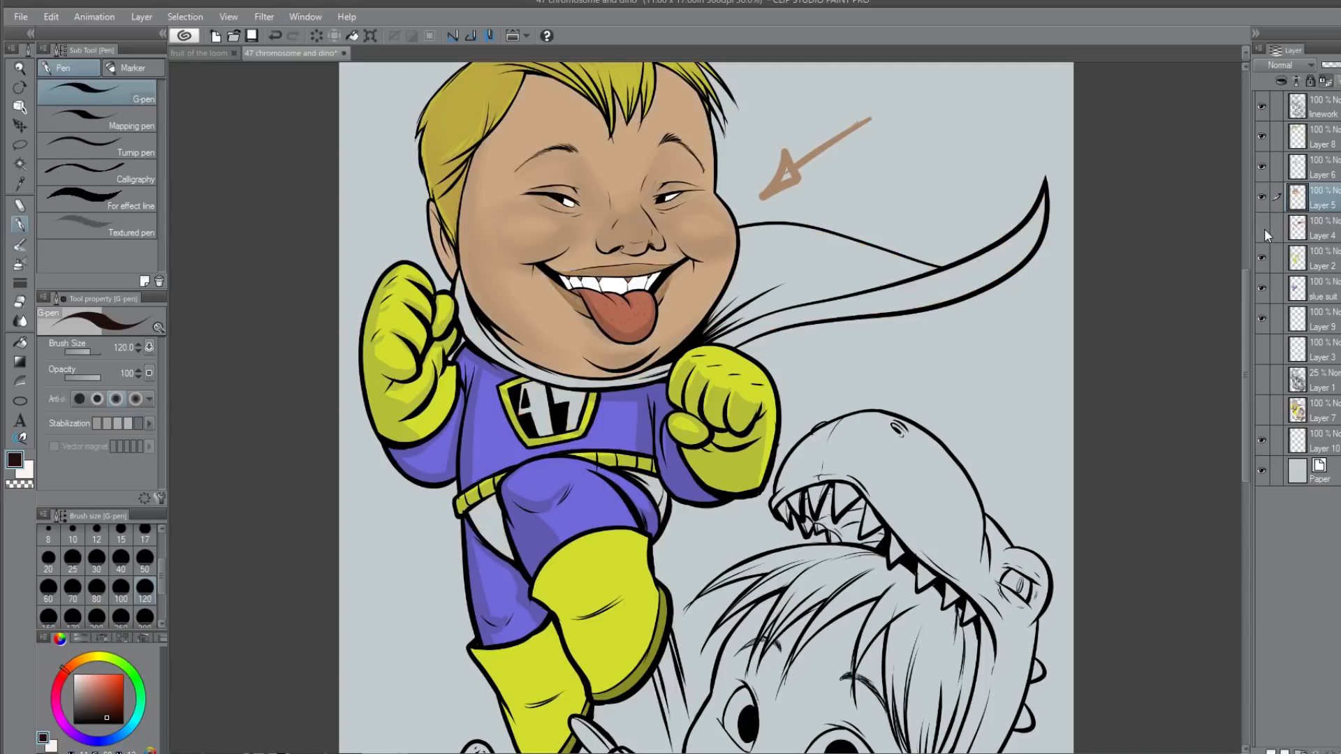
{"action": "left_click", "coordinate": [1262, 231]}
{"action": "left_click", "coordinate": [1332, 225]}
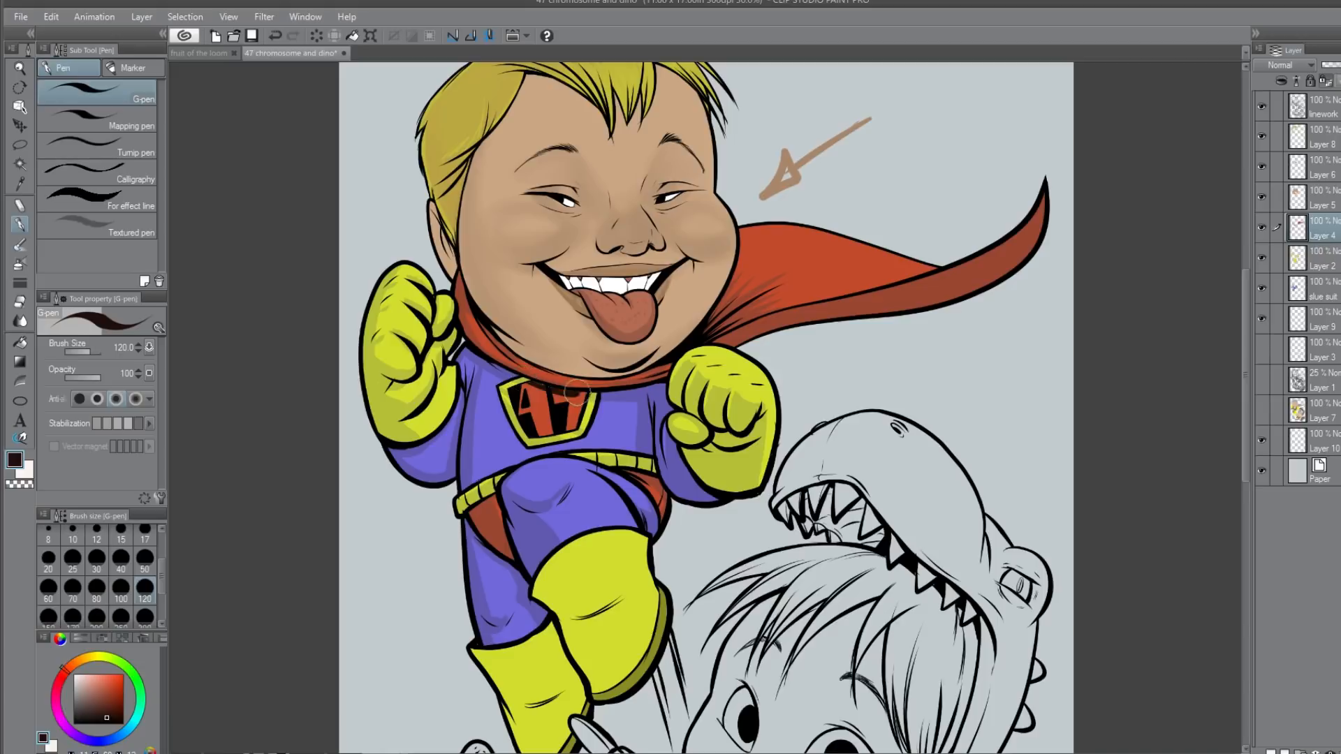
Step: Touch up the cape's collar below the chin with light and dark reds sampled from the cape
{"action": "left_click", "coordinate": [557, 370], "text": "alt"}
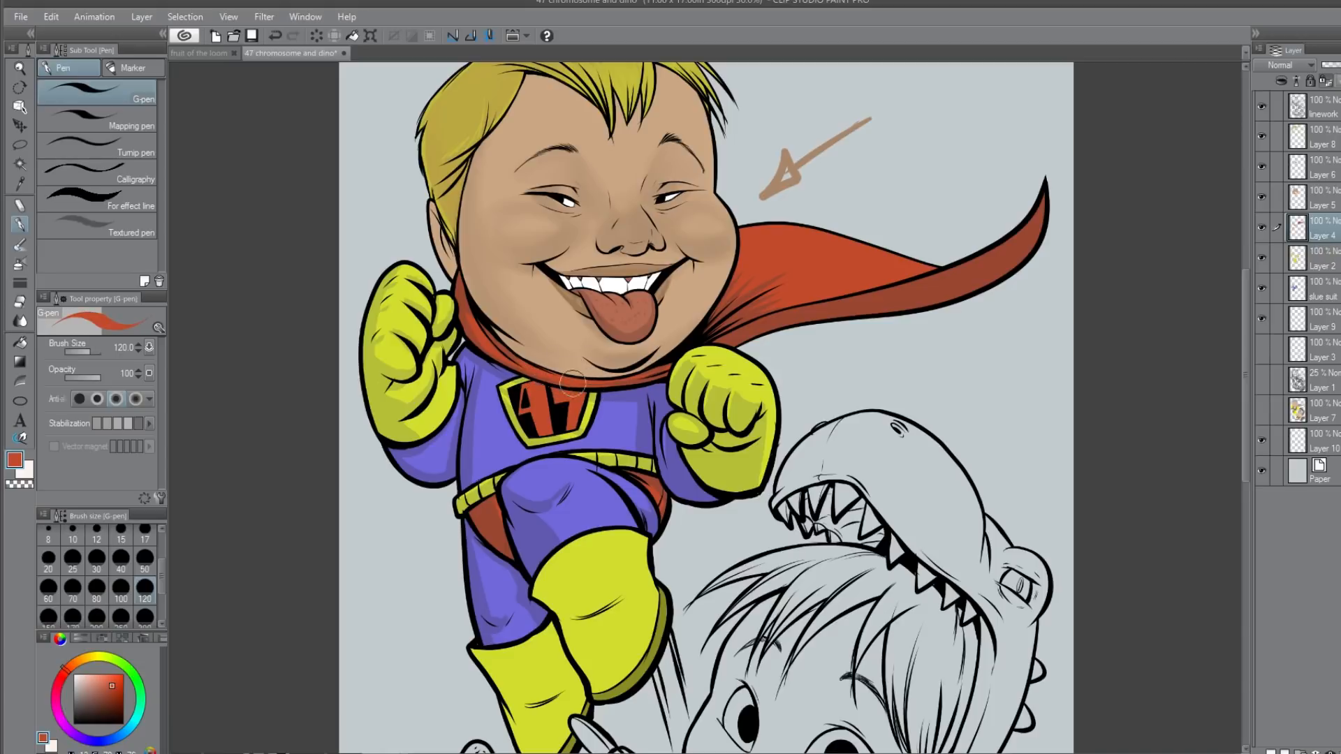
{"action": "left_click", "coordinate": [466, 288], "text": "alt"}
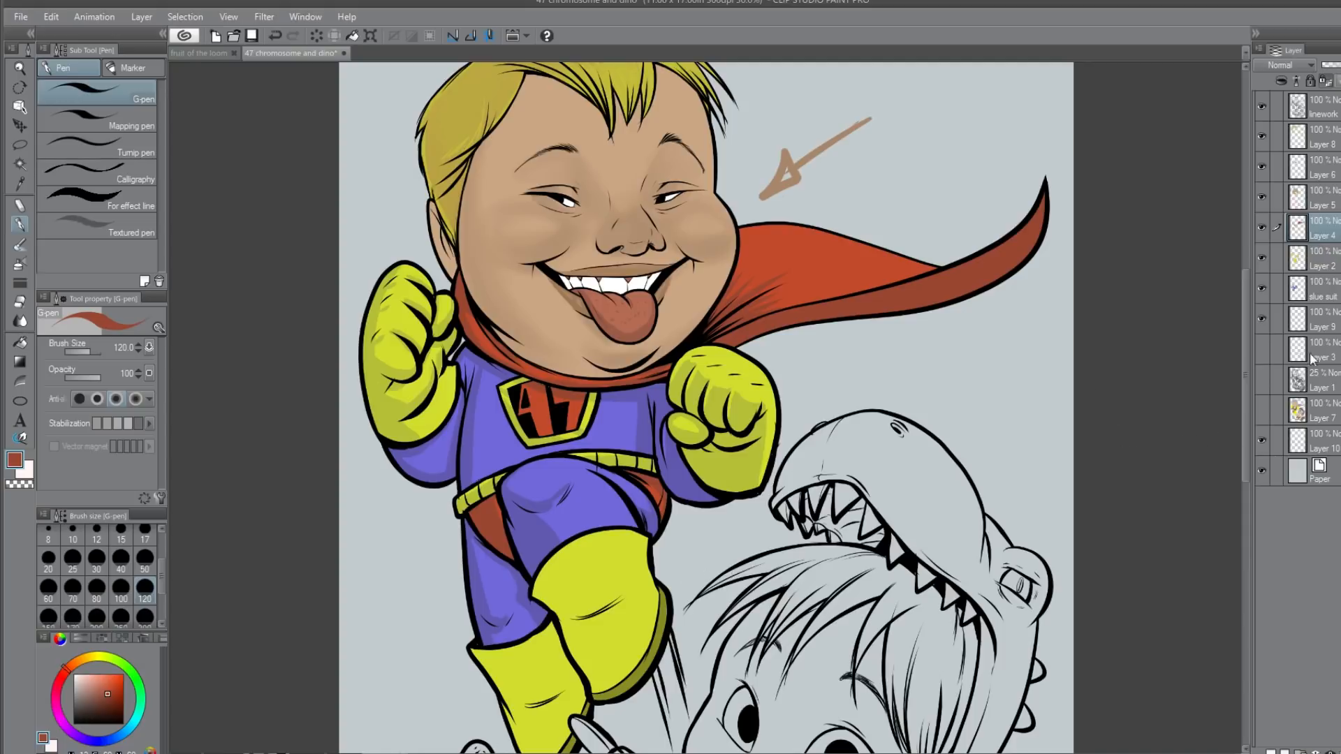
Step: On Layer 2, shade both of the superhero's boots with the darker yellow-green sampled from the glove's shadow
{"action": "left_click", "coordinate": [1331, 266]}
{"action": "left_click", "coordinate": [730, 466], "text": "alt"}
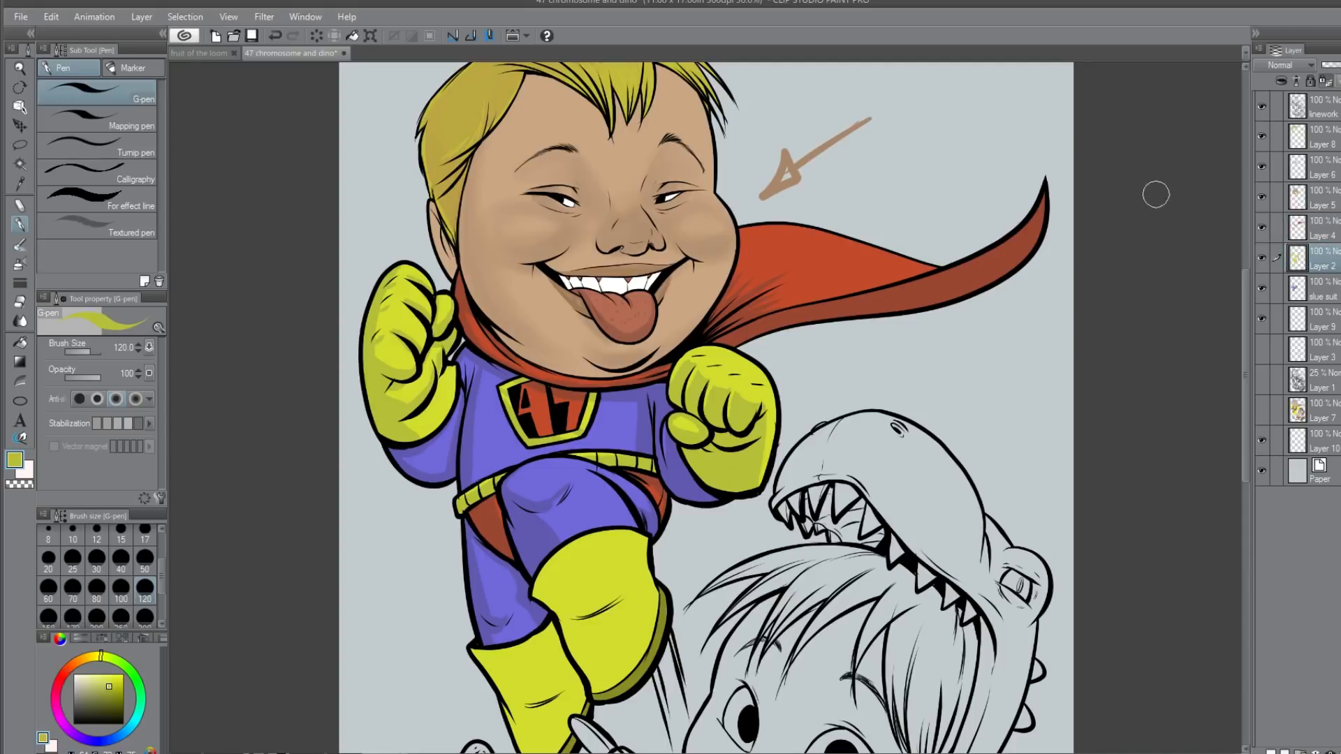
{"action": "scroll", "coordinate": [572, 602], "scroll_direction": "down", "scroll_amount": 5}
{"action": "mouse_move", "coordinate": [551, 430]}
{"action": "left_mouse_down"}
{"action": "mouse_move", "coordinate": [576, 499]}
{"action": "mouse_move", "coordinate": [574, 478]}
{"action": "mouse_move", "coordinate": [570, 543]}
{"action": "mouse_move", "coordinate": [577, 492]}
{"action": "mouse_move", "coordinate": [562, 556]}
{"action": "left_mouse_up"}
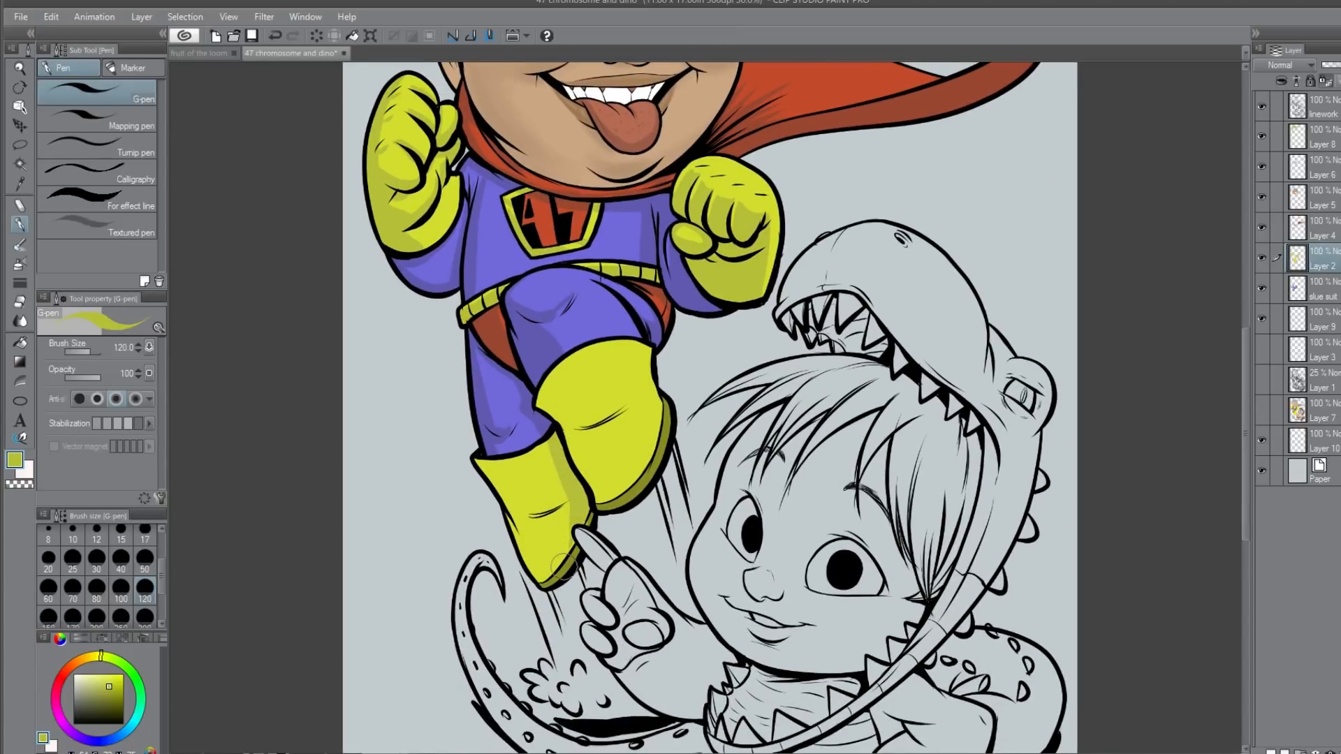
{"action": "left_click_drag", "start_coordinate": [542, 473], "coordinate": [573, 504]}
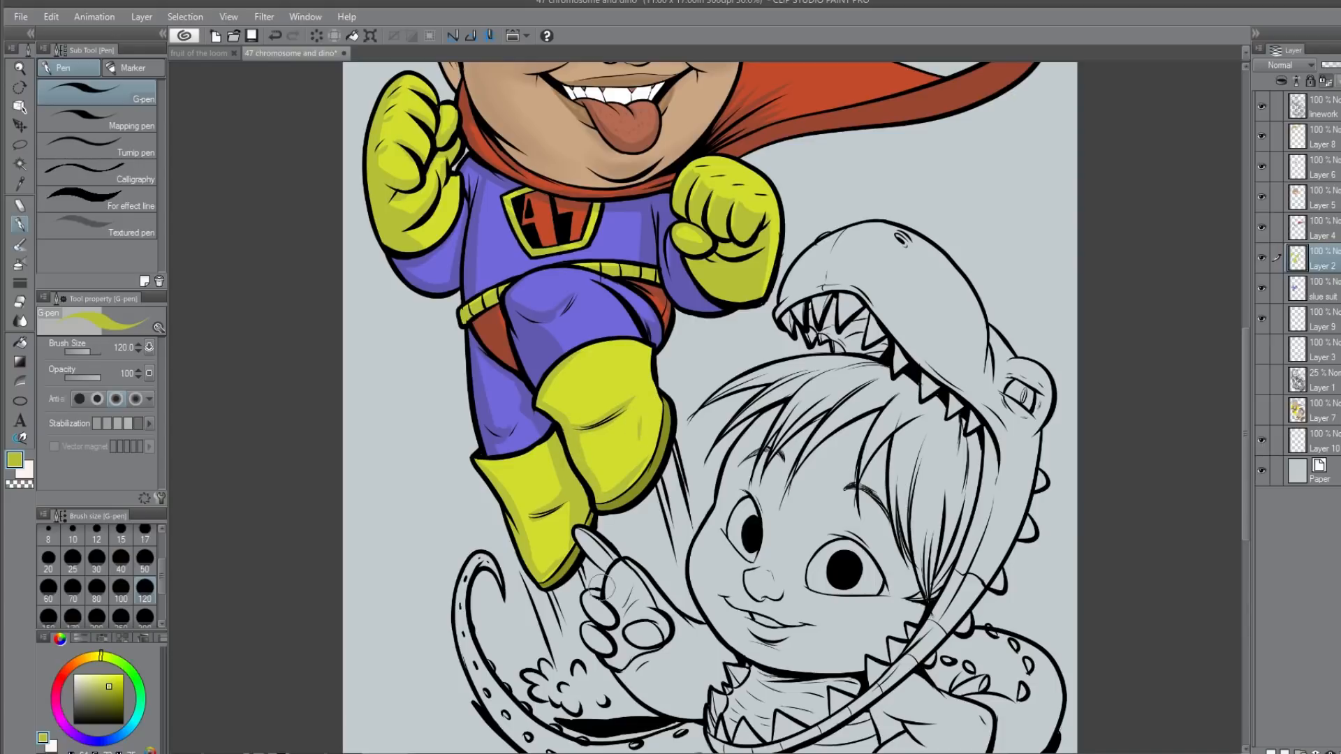
Step: Try touching up the toe of the superhero's lower boot with a dark olive, and undo the stroke
{"action": "left_click", "coordinate": [567, 557], "text": "alt"}
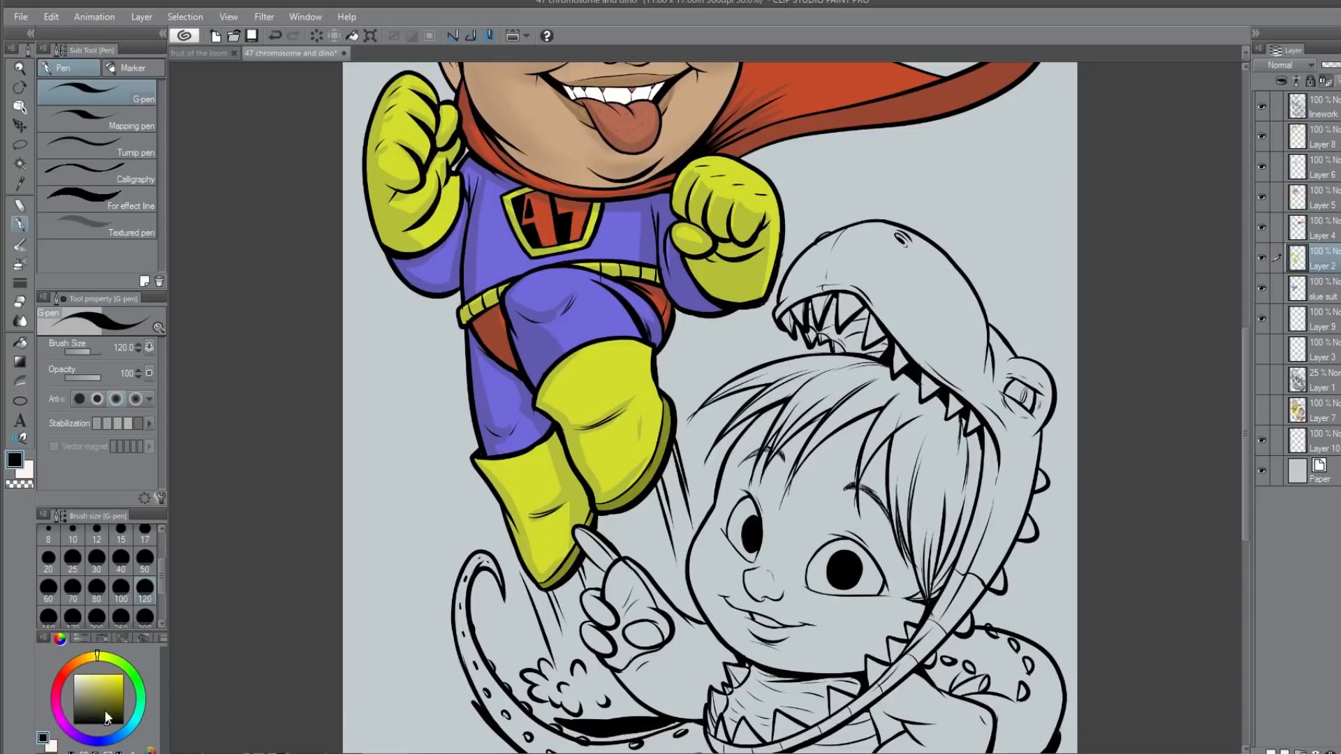
{"action": "left_click", "coordinate": [109, 697]}
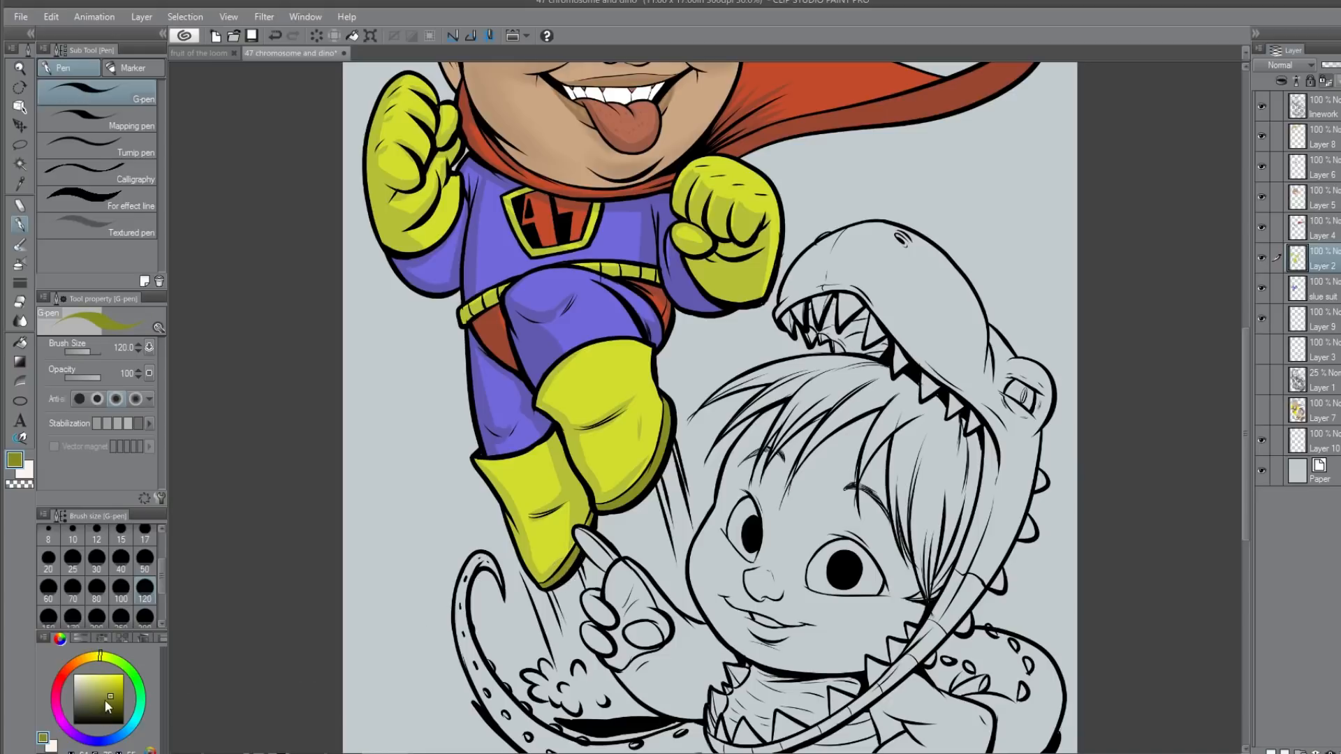
{"action": "left_click_drag", "start_coordinate": [109, 698], "coordinate": [107, 699]}
{"action": "left_click_drag", "start_coordinate": [570, 557], "coordinate": [570, 559]}
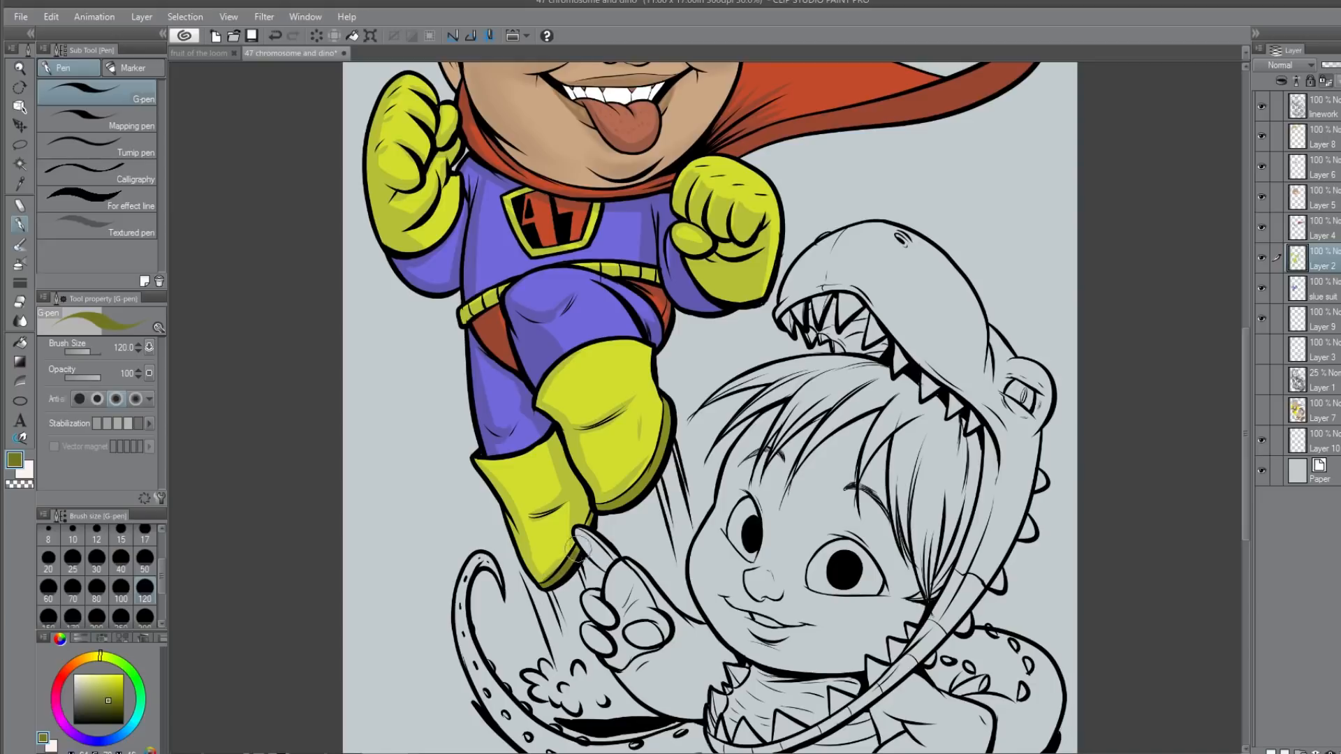
{"action": "key", "text": "ctrl+z"}
Step: Add a new layer above the linework layer and set the G-pen to white at brush size 12
{"action": "scroll", "coordinate": [787, 454], "scroll_direction": "down", "scroll_amount": 3}
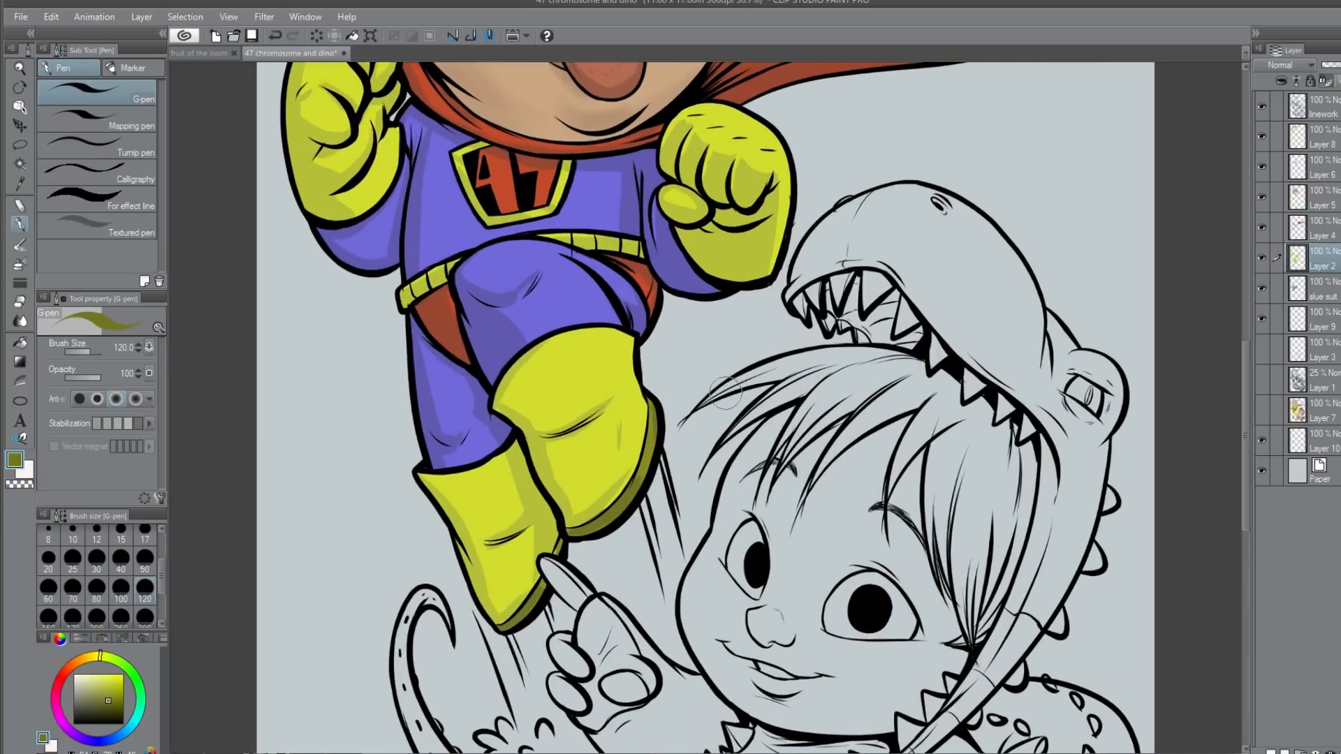
{"action": "scroll", "coordinate": [787, 454], "scroll_direction": "down", "scroll_amount": 1}
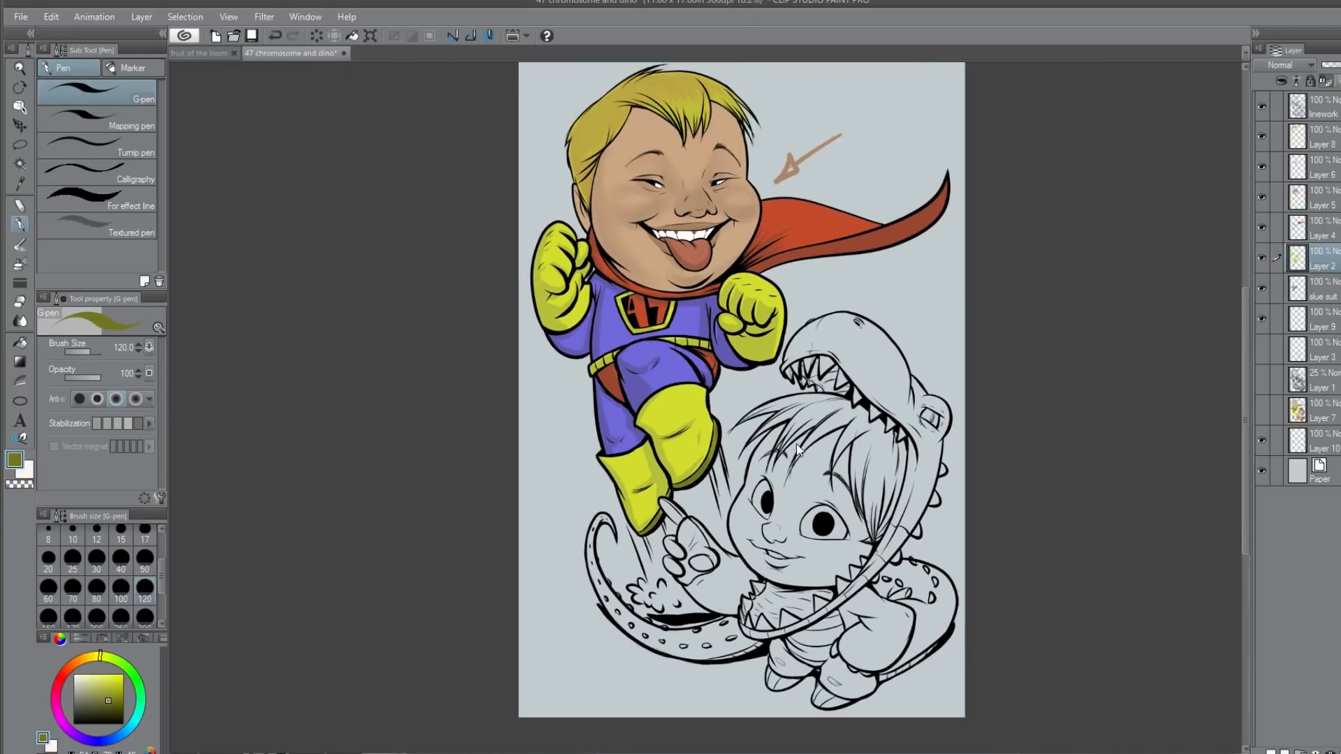
{"action": "left_click_drag", "start_coordinate": [712, 335], "coordinate": [774, 436]}
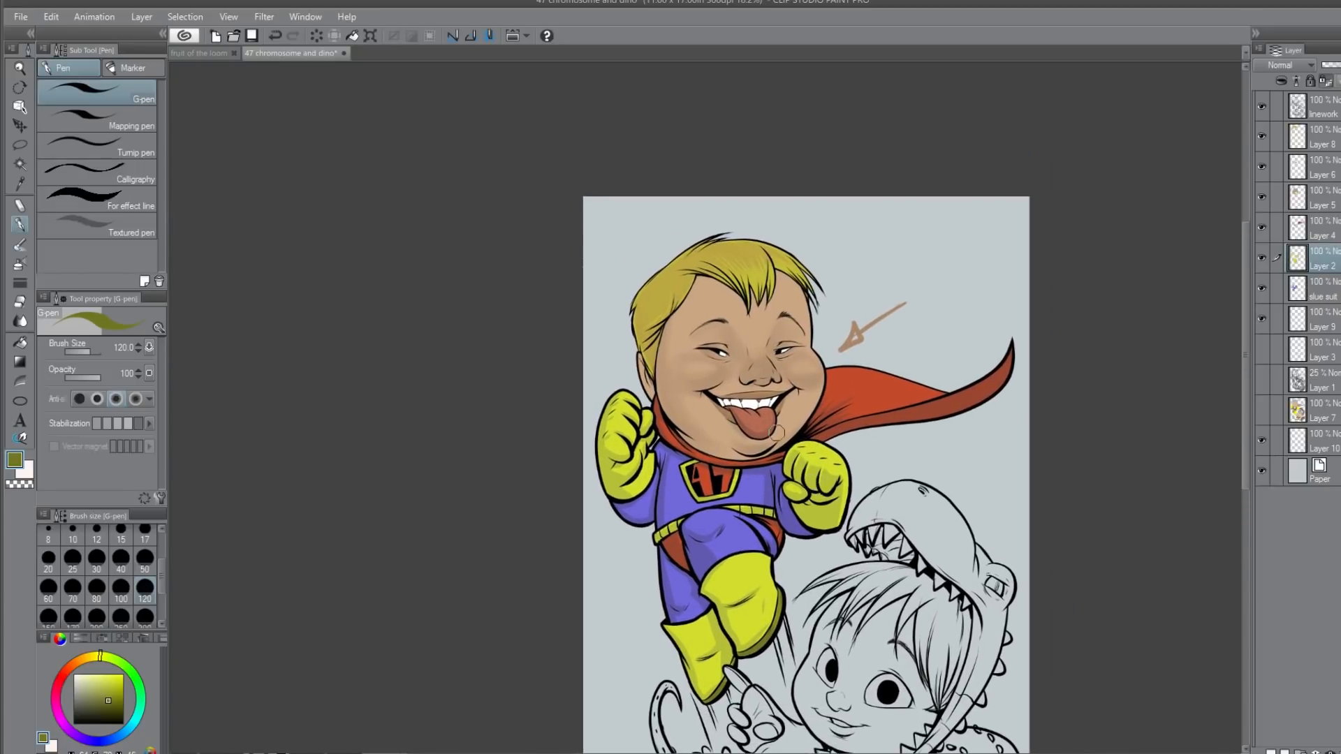
{"action": "scroll", "coordinate": [786, 438], "scroll_direction": "up", "scroll_amount": 1}
{"action": "scroll", "coordinate": [780, 405], "scroll_direction": "up", "scroll_amount": 2}
{"action": "scroll", "coordinate": [780, 377], "scroll_direction": "up", "scroll_amount": 2}
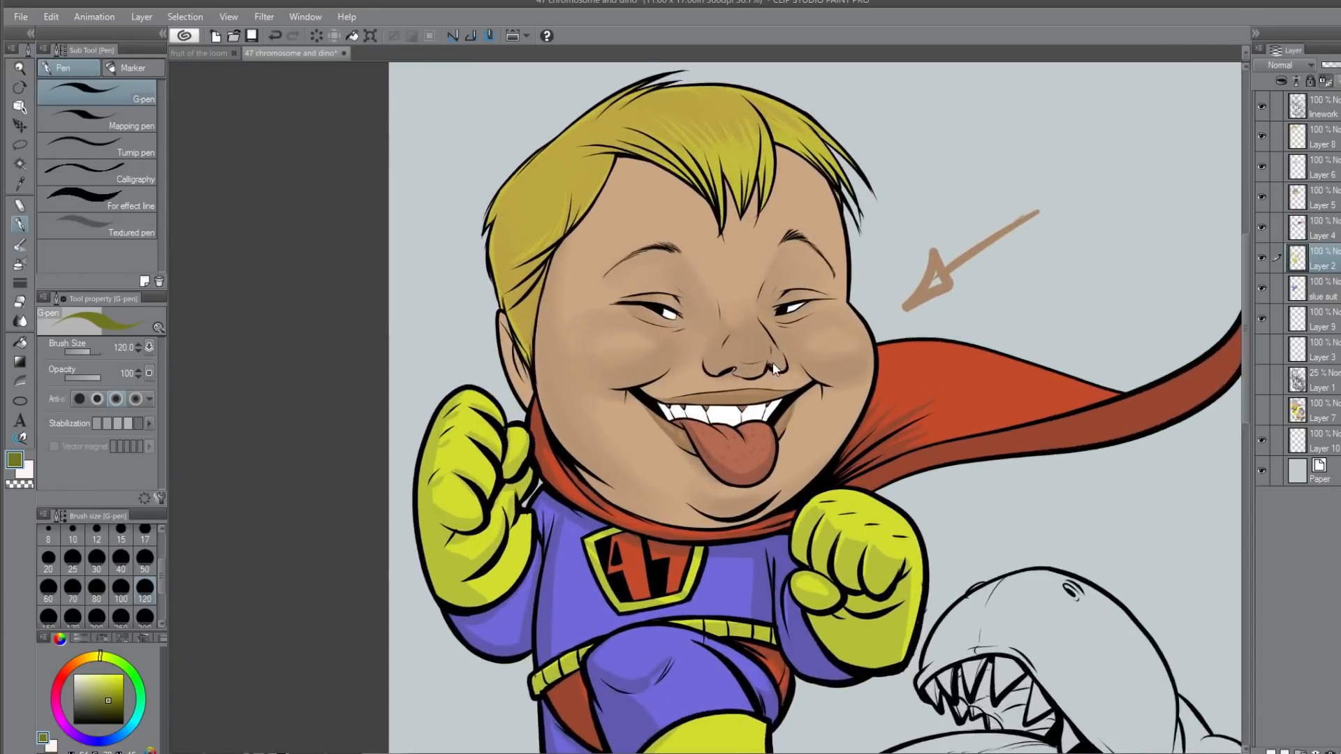
{"action": "key", "text": "ctrl+shift+n"}
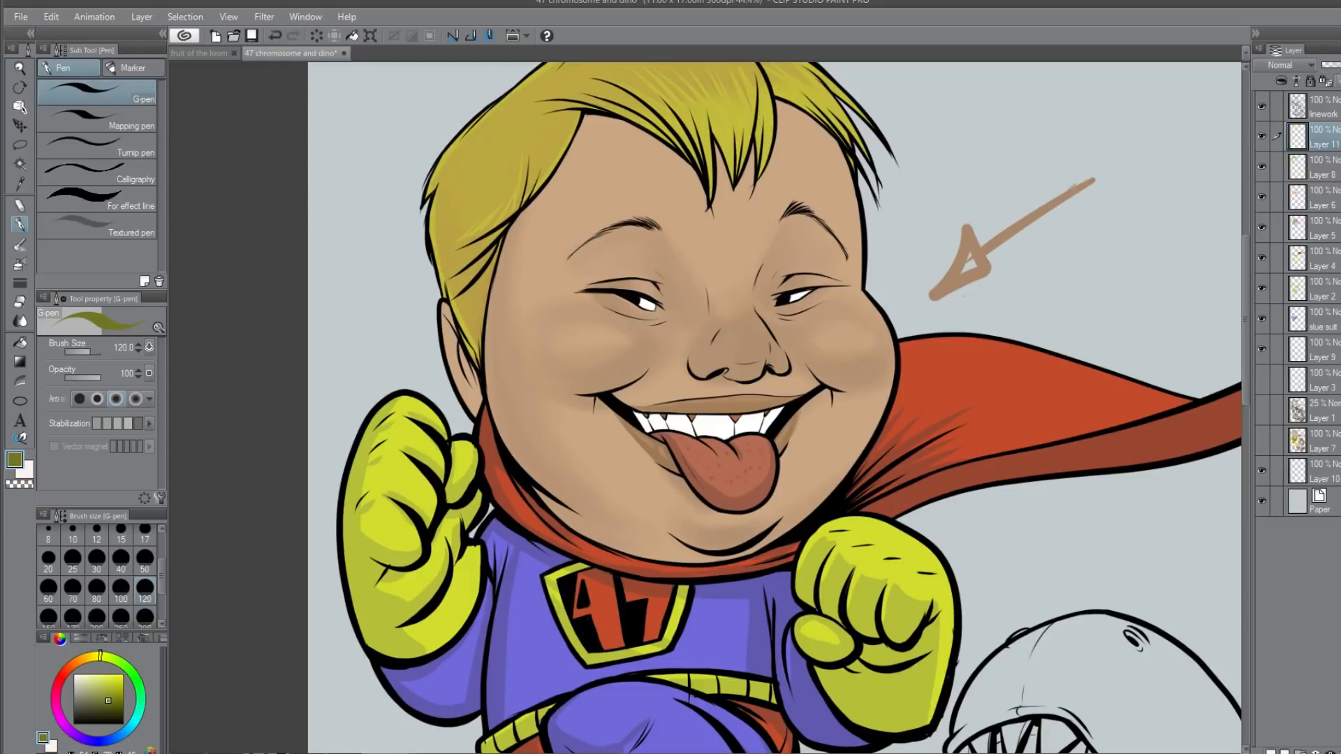
{"action": "left_click", "coordinate": [74, 674]}
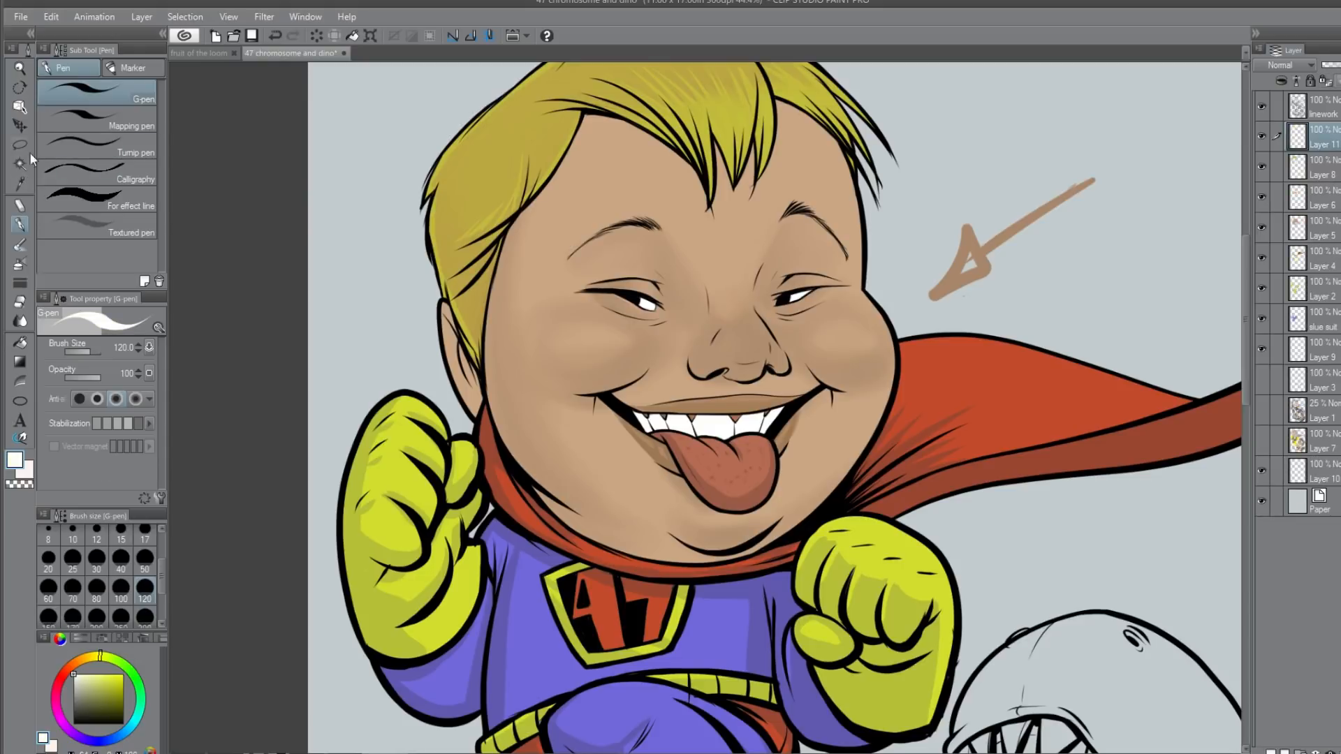
{"action": "left_click", "coordinate": [96, 536]}
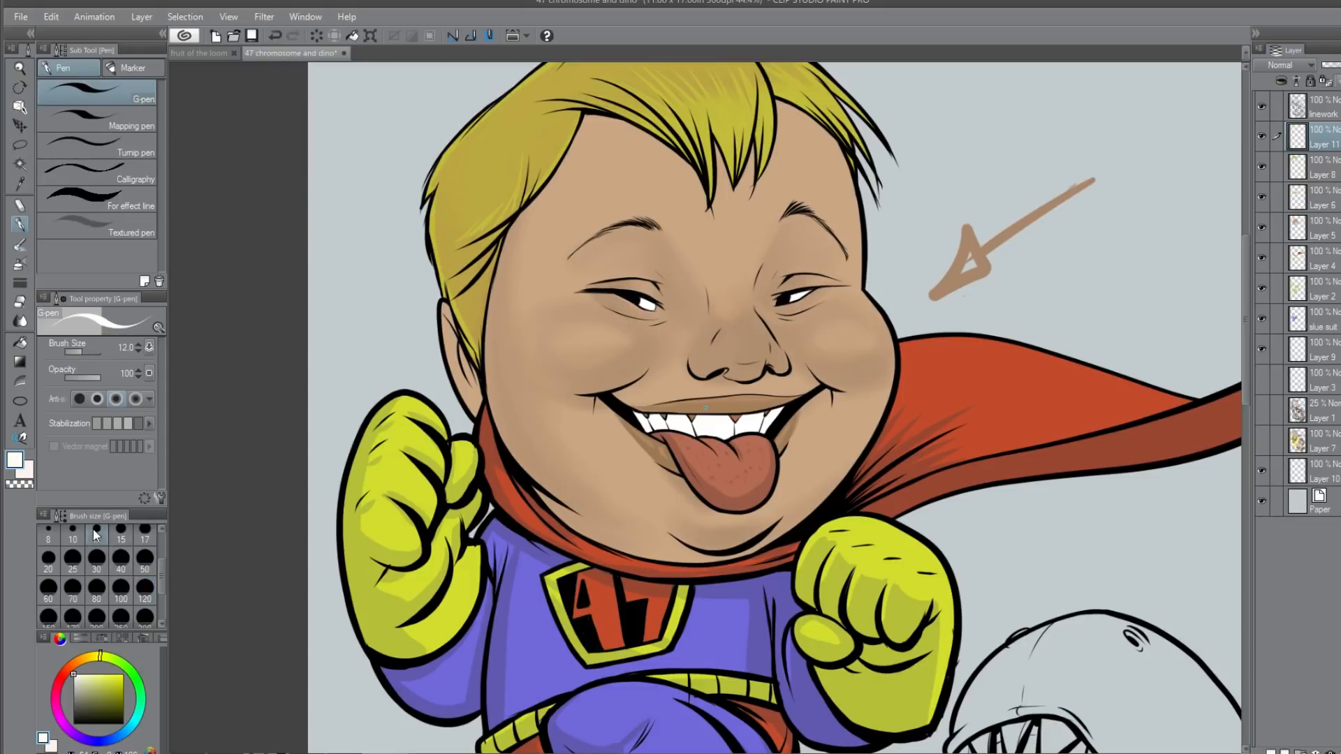
{"action": "left_click_drag", "start_coordinate": [1334, 138], "coordinate": [1324, 98]}
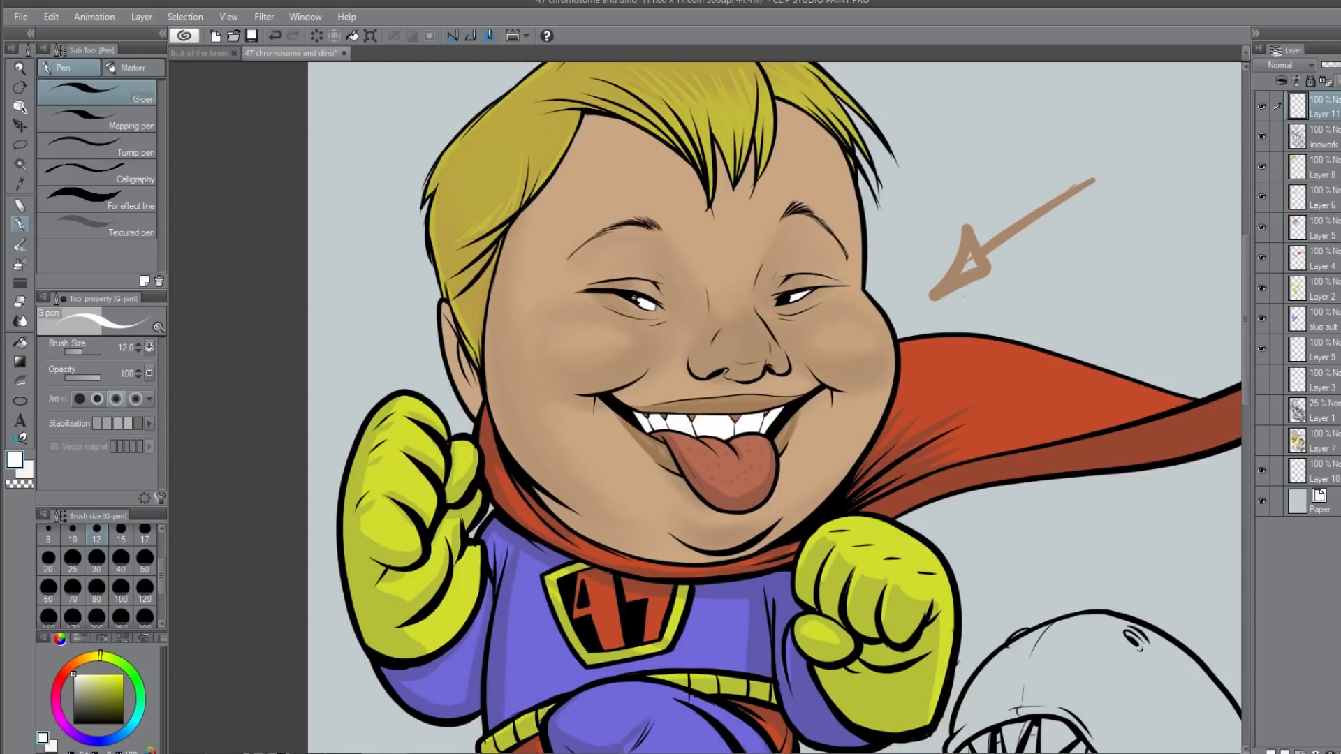
{"action": "scroll", "coordinate": [833, 286], "scroll_direction": "up", "scroll_amount": 2}
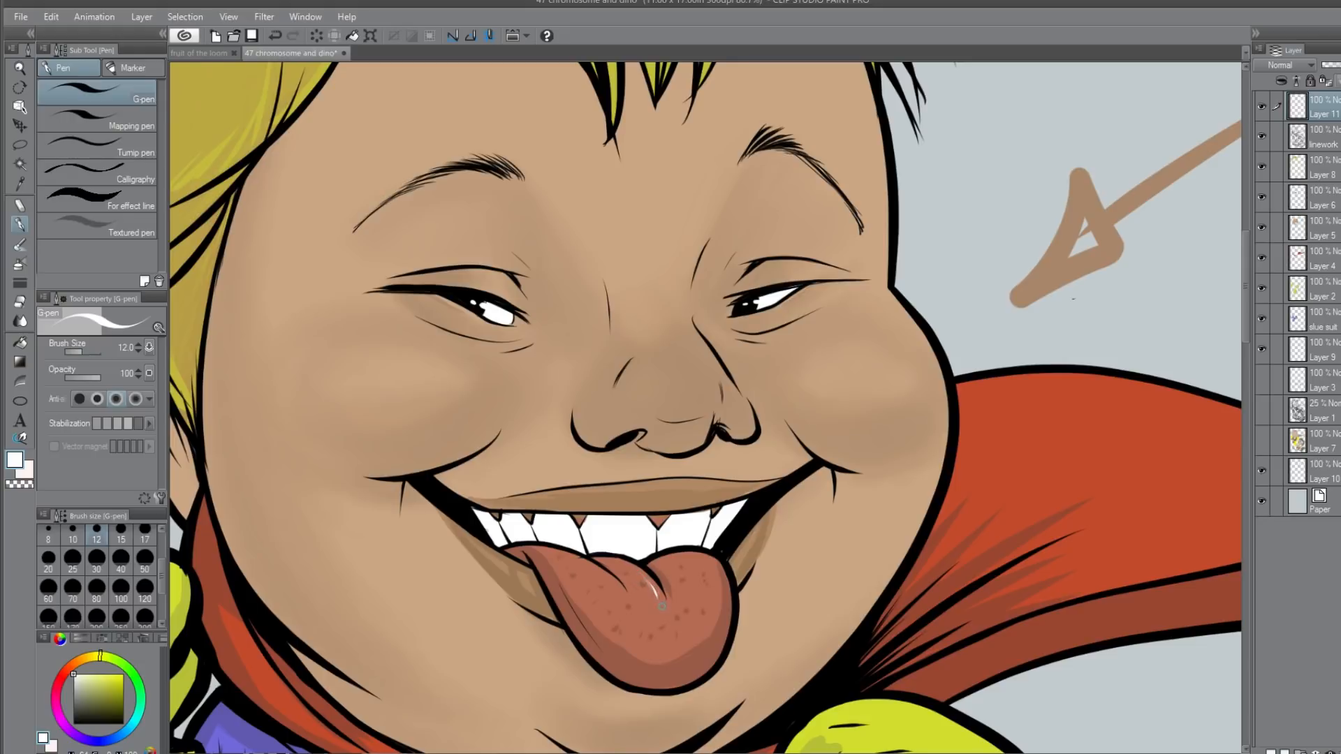
Step: Paint small white highlights on the tongue and the lower lip beside the mouth corner with the G-pen at size 12
{"action": "left_click_drag", "start_coordinate": [709, 563], "coordinate": [724, 590]}
{"action": "scroll", "coordinate": [697, 643], "scroll_direction": "down", "scroll_amount": 2}
{"action": "scroll", "coordinate": [683, 533], "scroll_direction": "up", "scroll_amount": 2}
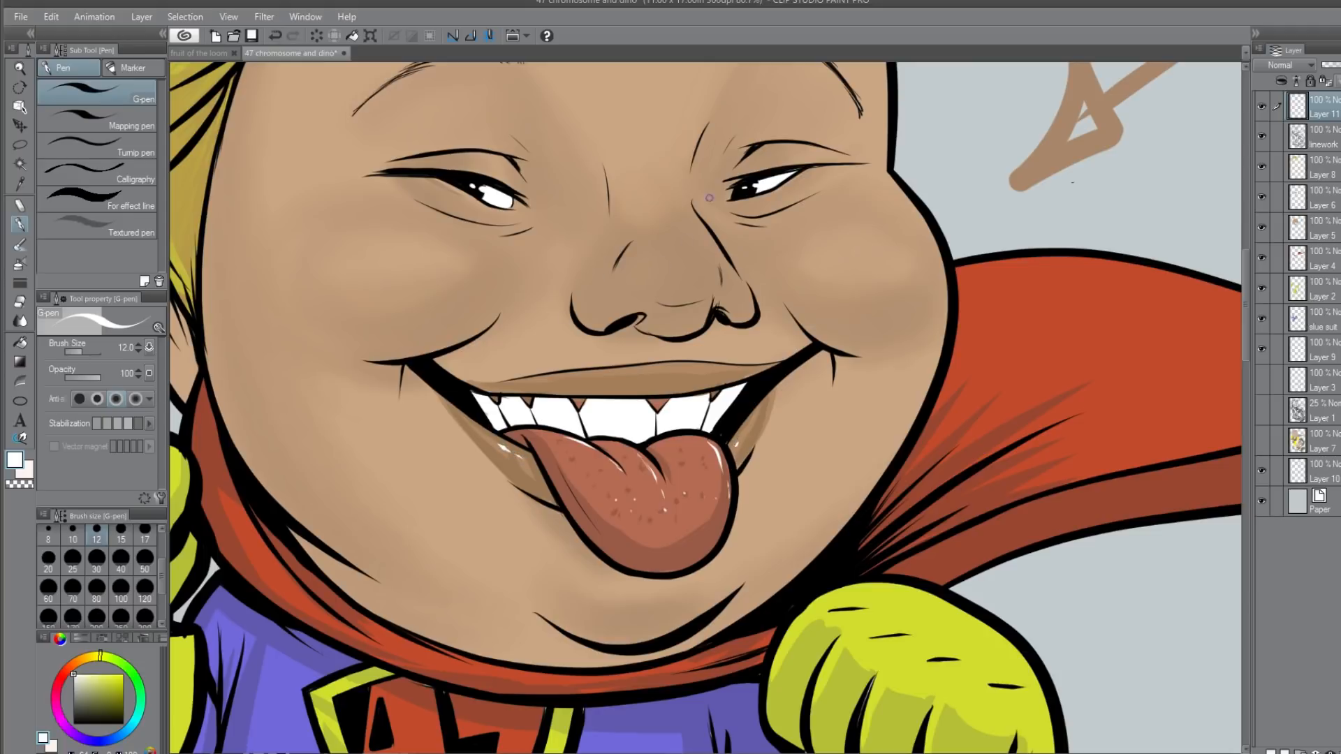
Step: Add small white highlights to the tip and nostrils of the superhero's nose
{"action": "left_click_drag", "start_coordinate": [704, 249], "coordinate": [699, 237]}
{"action": "mouse_move", "coordinate": [715, 40]}
{"action": "left_mouse_down"}
{"action": "mouse_move", "coordinate": [708, 291]}
{"action": "mouse_move", "coordinate": [856, 152]}
{"action": "mouse_move", "coordinate": [806, 142]}
{"action": "left_mouse_up"}
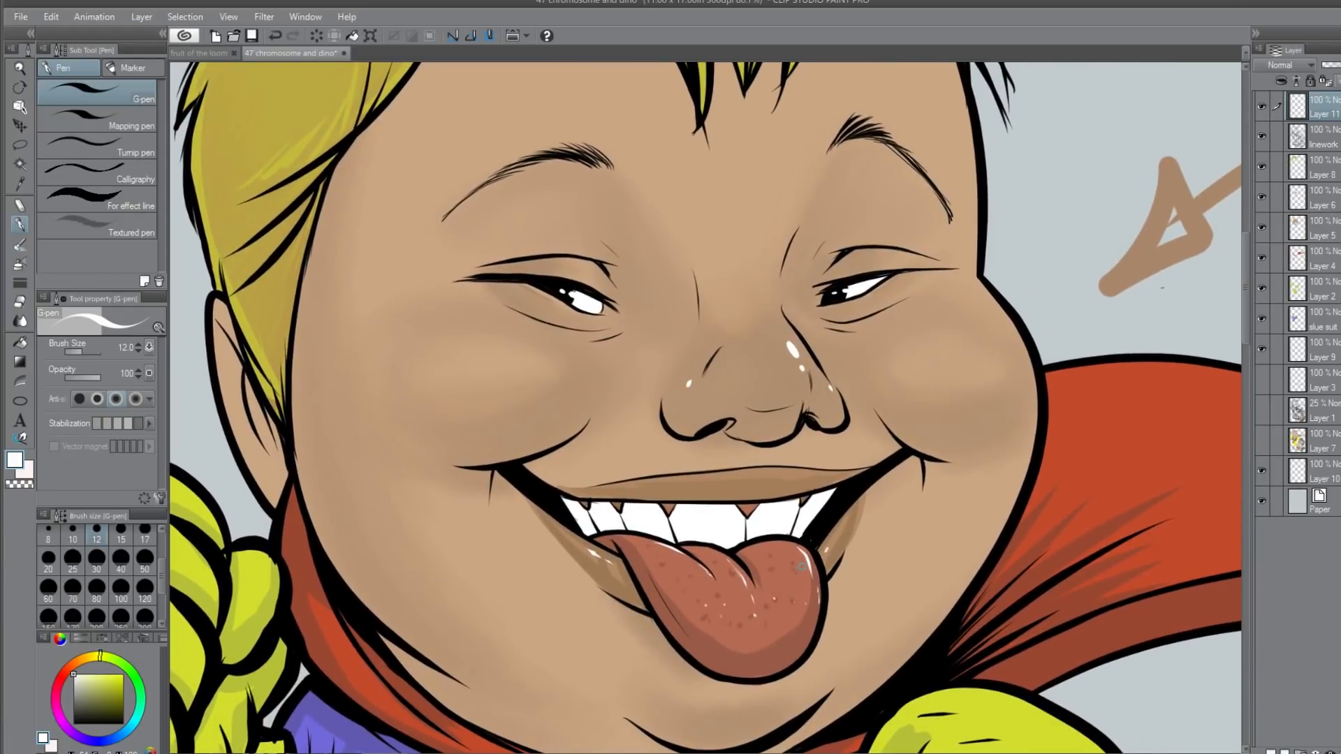
{"action": "scroll", "coordinate": [801, 565], "scroll_direction": "down", "scroll_amount": 3}
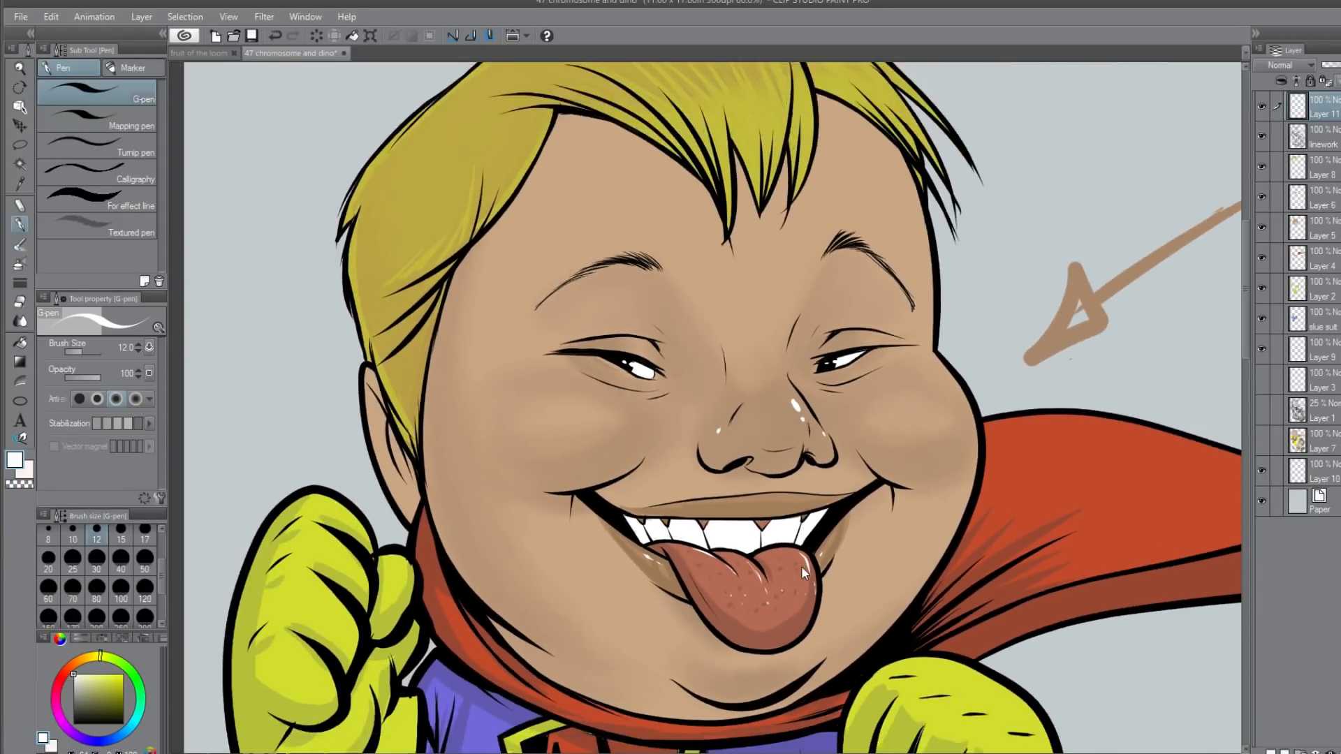
{"action": "scroll", "coordinate": [801, 572], "scroll_direction": "down", "scroll_amount": 2}
{"action": "scroll", "coordinate": [891, 564], "scroll_direction": "up", "scroll_amount": 1}
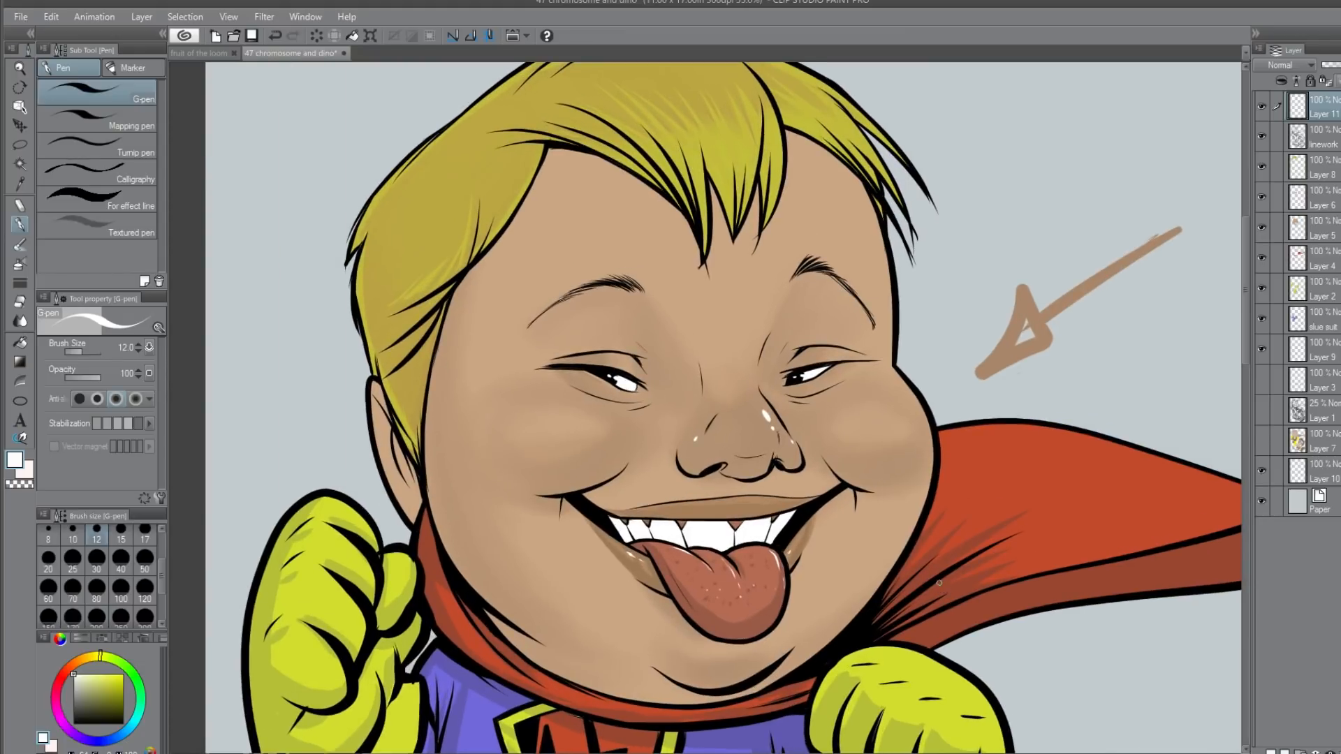
Step: Set the brush size to 40 and paint white highlights on the knuckles, fingers and edges of both yellow gloves
{"action": "left_click_drag", "start_coordinate": [847, 574], "coordinate": [776, 335]}
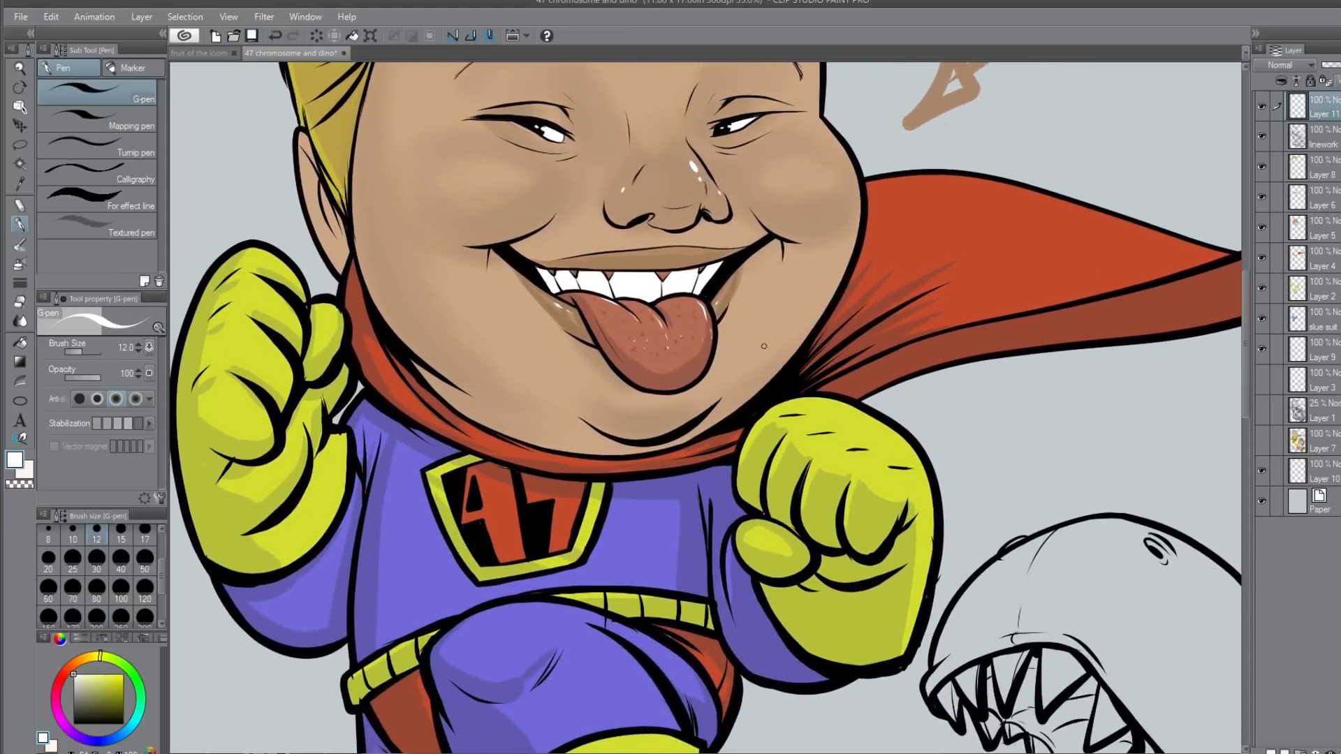
{"action": "left_click", "coordinate": [121, 561]}
{"action": "mouse_move", "coordinate": [912, 462]}
{"action": "left_mouse_down"}
{"action": "mouse_move", "coordinate": [927, 497]}
{"action": "mouse_move", "coordinate": [921, 602]}
{"action": "left_mouse_up"}
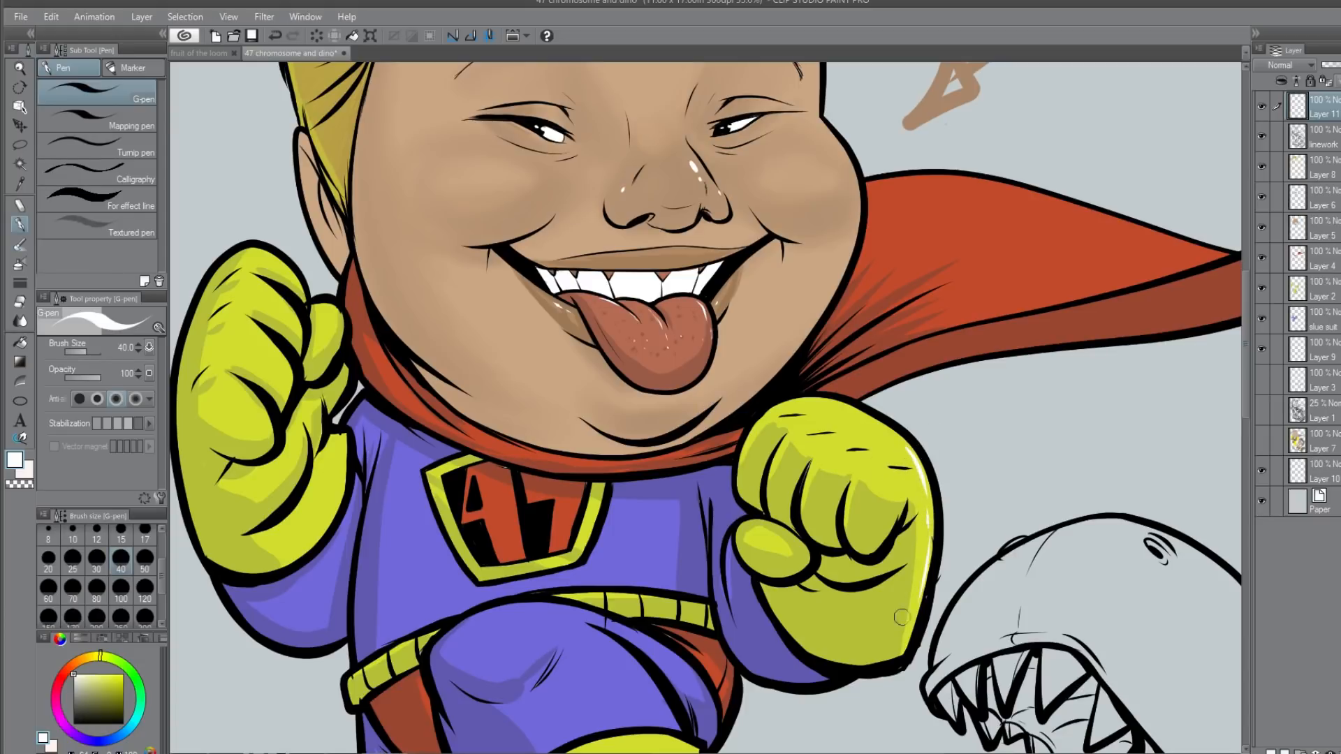
{"action": "left_click_drag", "start_coordinate": [824, 454], "coordinate": [818, 481]}
{"action": "mouse_move", "coordinate": [794, 435]}
{"action": "left_mouse_down"}
{"action": "mouse_move", "coordinate": [789, 455]}
{"action": "mouse_move", "coordinate": [788, 412]}
{"action": "left_mouse_up"}
{"action": "left_click_drag", "start_coordinate": [765, 529], "coordinate": [788, 542]}
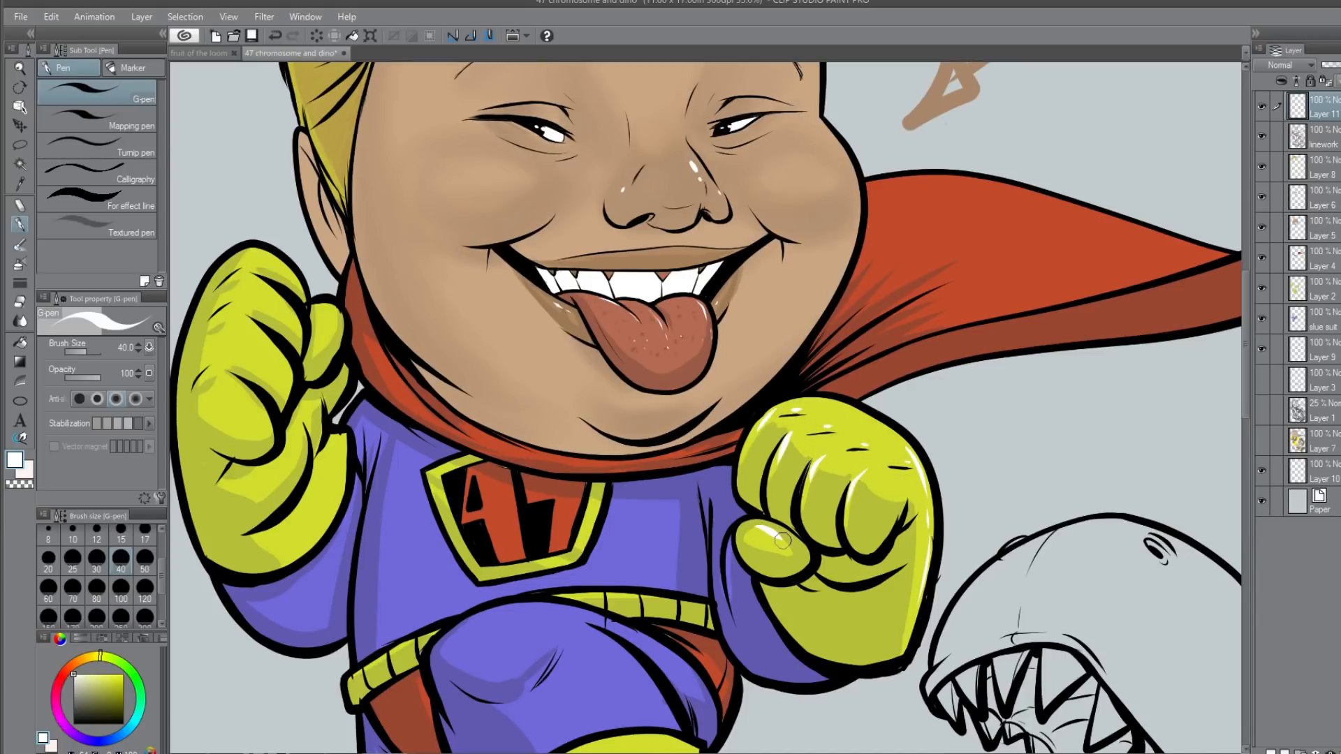
{"action": "mouse_move", "coordinate": [262, 254]}
{"action": "left_mouse_down"}
{"action": "mouse_move", "coordinate": [292, 279]}
{"action": "mouse_move", "coordinate": [262, 418]}
{"action": "left_mouse_up"}
{"action": "left_click_drag", "start_coordinate": [330, 307], "coordinate": [336, 334]}
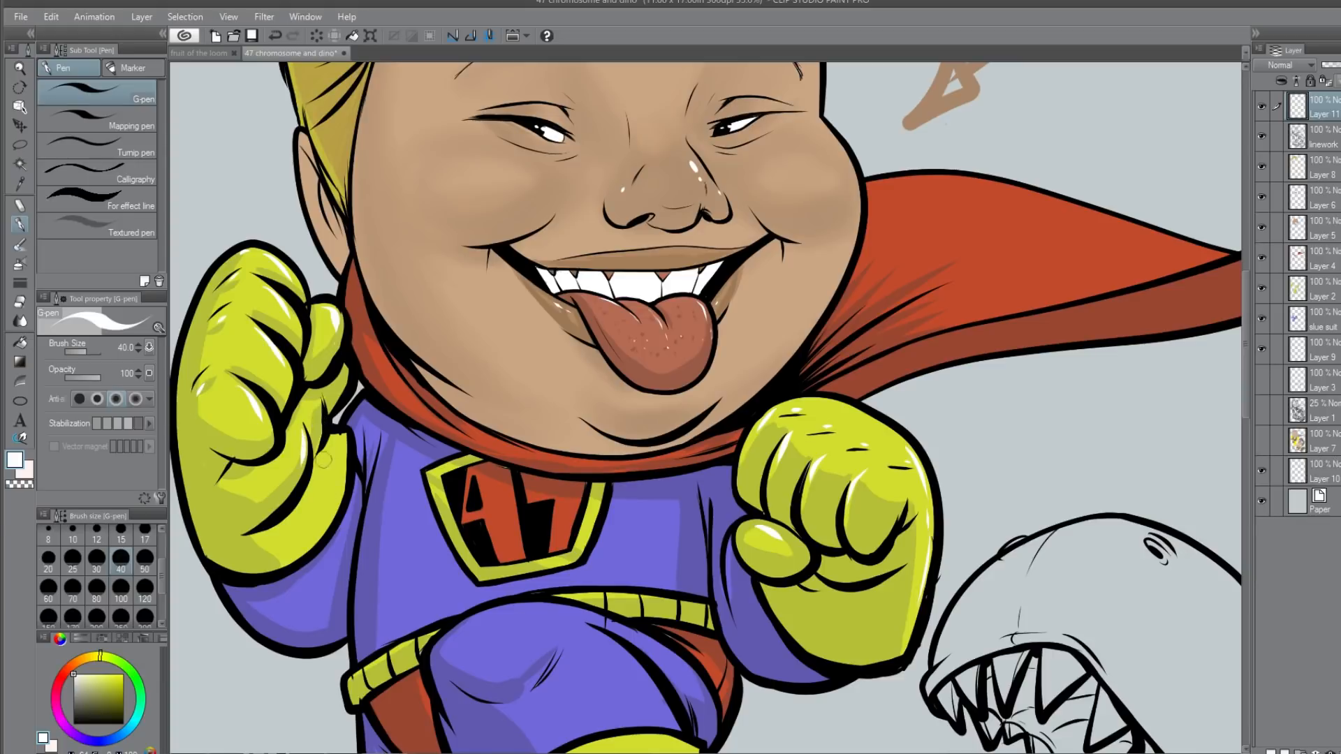
Step: Paint white highlights along the yellow border of the 47 chest emblem and on the belt segments
{"action": "left_click_drag", "start_coordinate": [673, 593], "coordinate": [821, 403]}
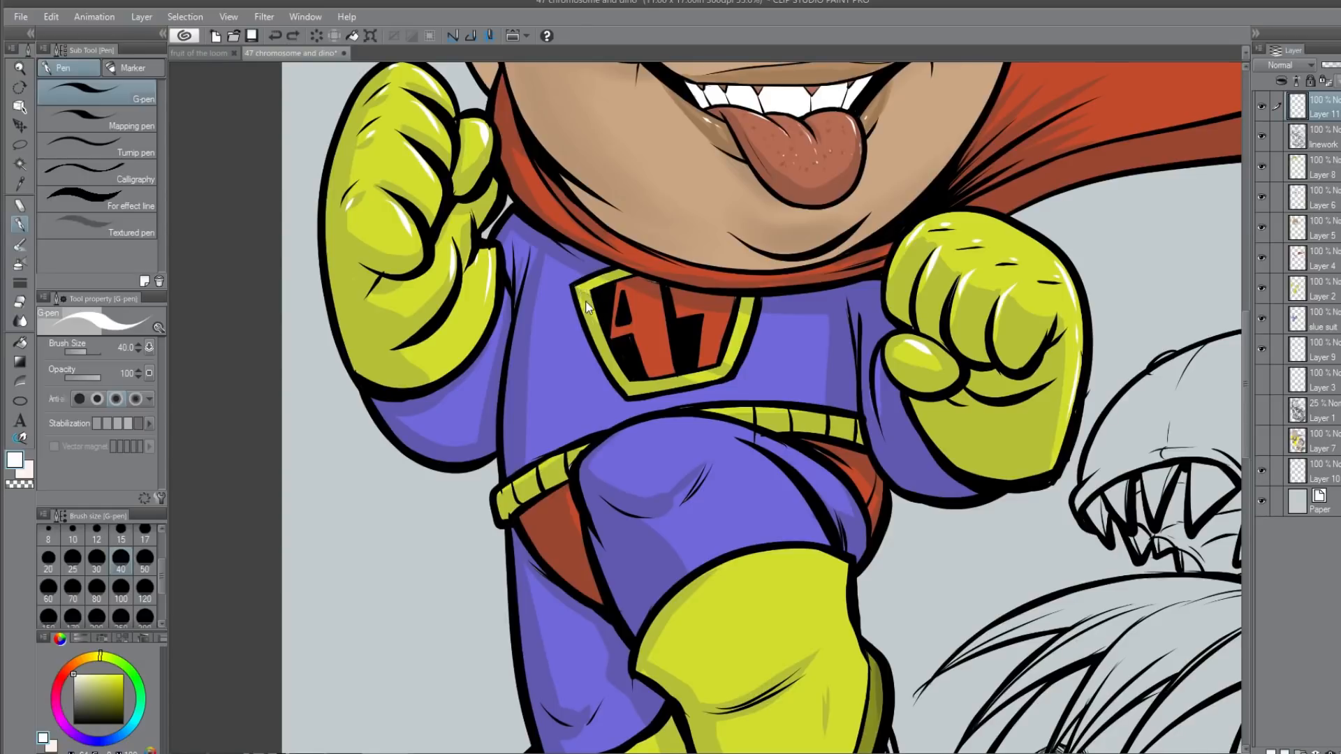
{"action": "left_click_drag", "start_coordinate": [583, 288], "coordinate": [618, 373]}
{"action": "left_click_drag", "start_coordinate": [746, 293], "coordinate": [727, 358]}
{"action": "left_click_drag", "start_coordinate": [776, 412], "coordinate": [857, 421]}
{"action": "left_click_drag", "start_coordinate": [724, 412], "coordinate": [753, 410]}
Step: Paint white highlights along the top cuffs, edges and creases of both yellow boots
{"action": "mouse_move", "coordinate": [831, 600]}
{"action": "left_mouse_down"}
{"action": "mouse_move", "coordinate": [795, 436]}
{"action": "mouse_move", "coordinate": [819, 457]}
{"action": "left_mouse_up"}
{"action": "left_click_drag", "start_coordinate": [806, 377], "coordinate": [694, 388]}
{"action": "mouse_move", "coordinate": [775, 492]}
{"action": "left_mouse_down"}
{"action": "mouse_move", "coordinate": [730, 526]}
{"action": "mouse_move", "coordinate": [795, 449]}
{"action": "mouse_move", "coordinate": [663, 480]}
{"action": "left_mouse_up"}
{"action": "left_click", "coordinate": [652, 485]}
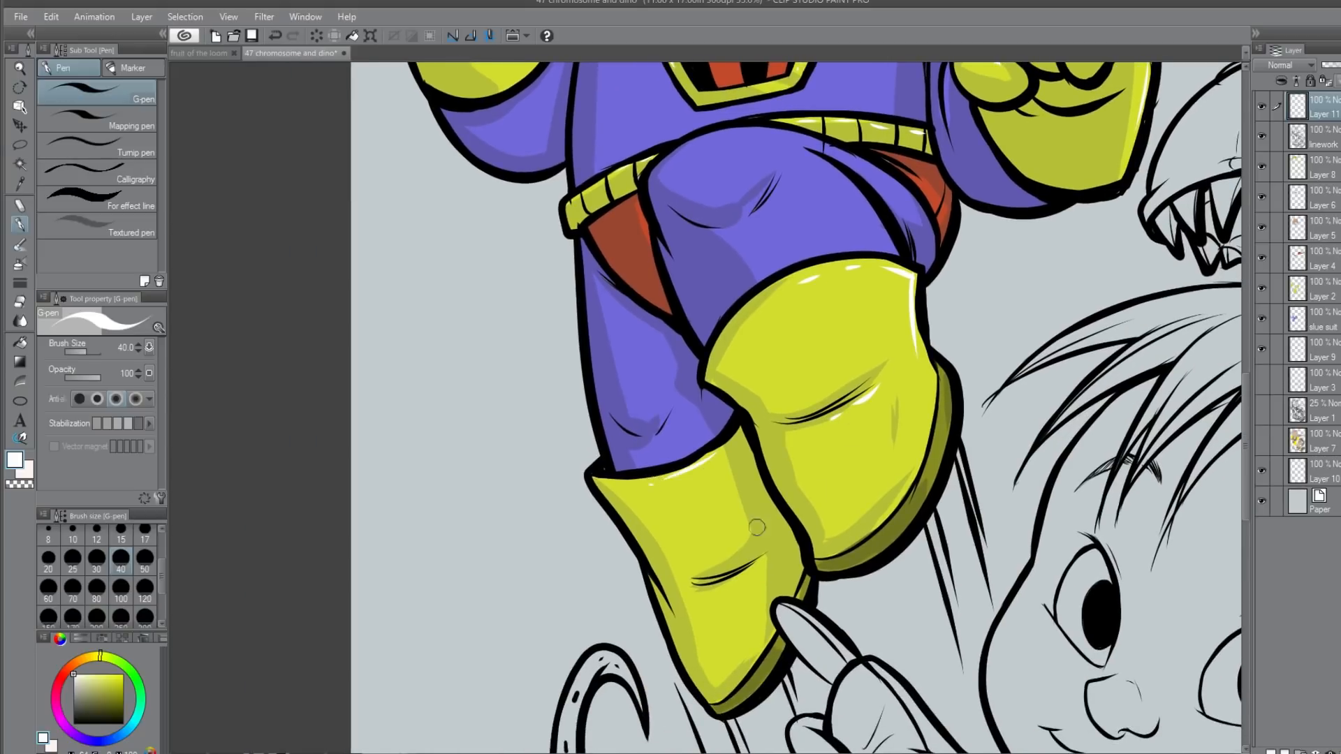
{"action": "left_click_drag", "start_coordinate": [1031, 569], "coordinate": [808, 674]}
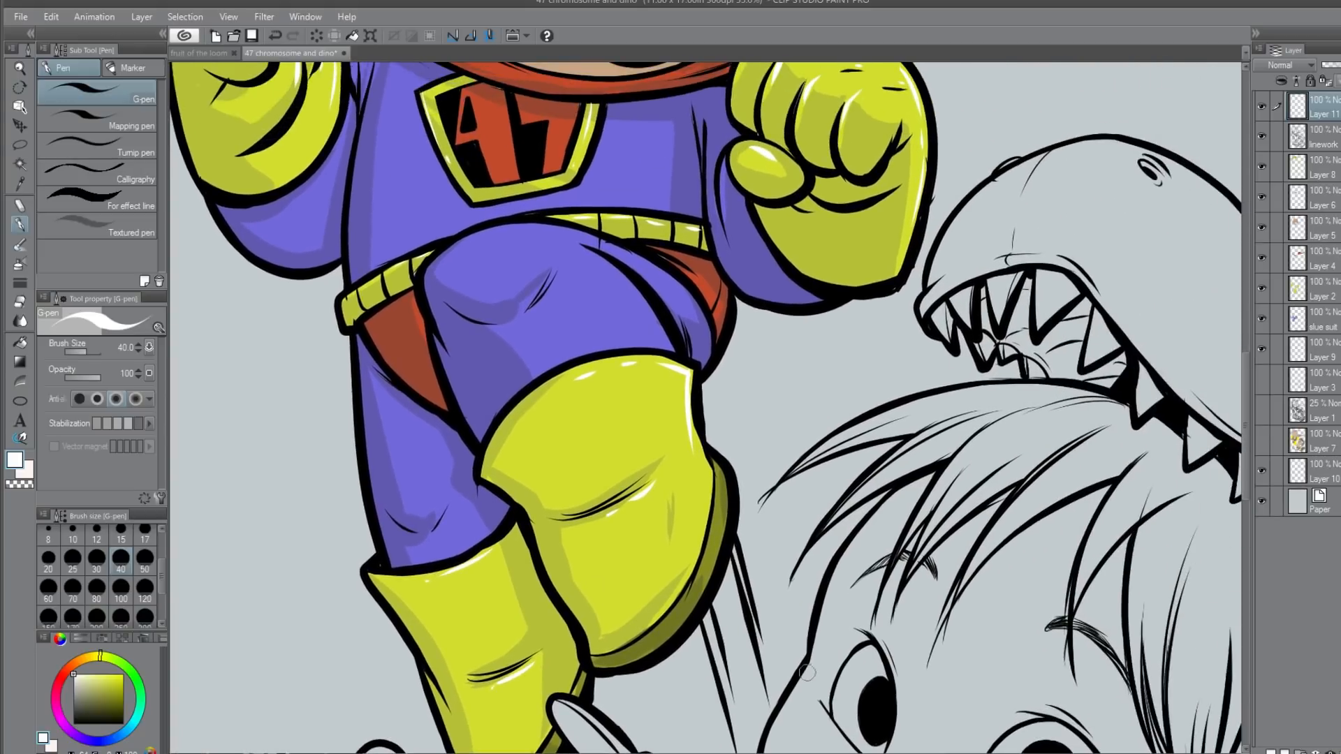
Step: On Layer 4, sample the dark red and touch up the shadow on the trunks just beneath the belt
{"action": "scroll", "coordinate": [807, 673], "scroll_direction": "up", "scroll_amount": 2}
{"action": "scroll", "coordinate": [811, 679], "scroll_direction": "down", "scroll_amount": 2}
{"action": "scroll", "coordinate": [716, 311], "scroll_direction": "up", "scroll_amount": 3}
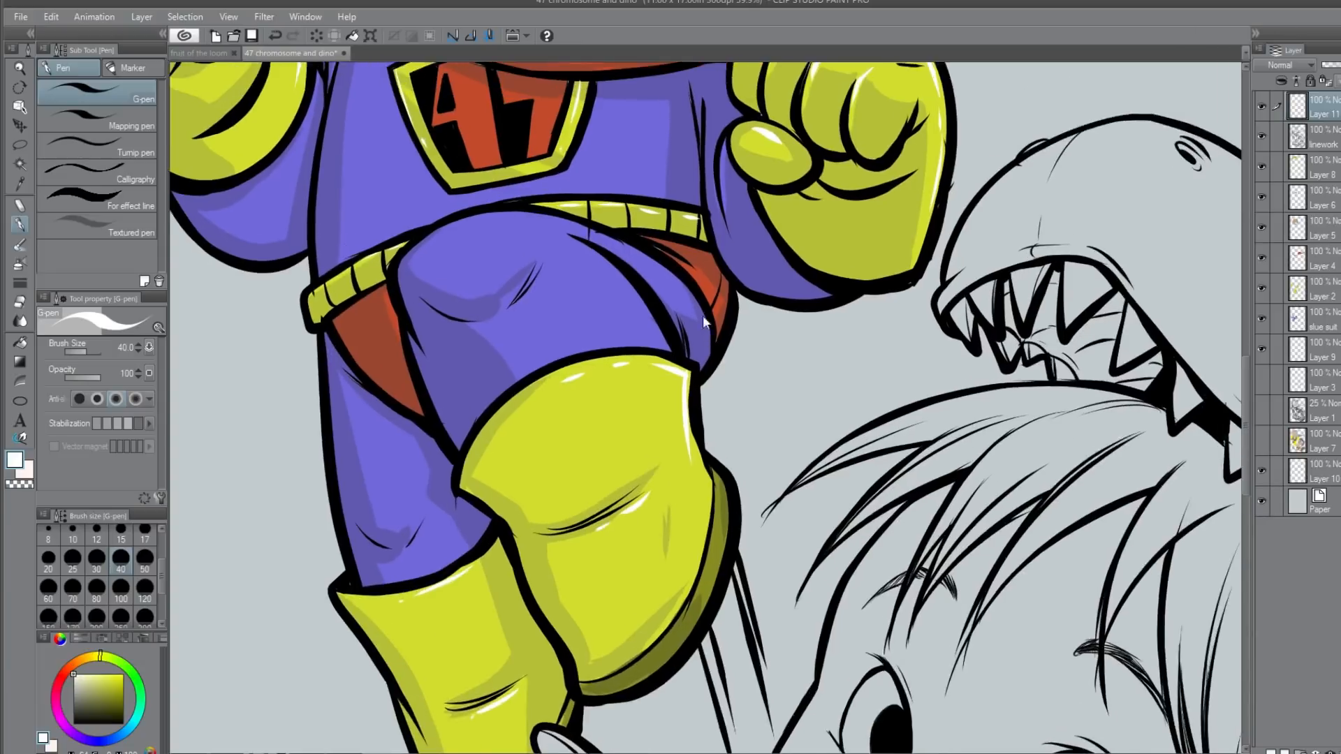
{"action": "scroll", "coordinate": [714, 299], "scroll_direction": "down", "scroll_amount": 3}
{"action": "scroll", "coordinate": [712, 297], "scroll_direction": "up", "scroll_amount": 3}
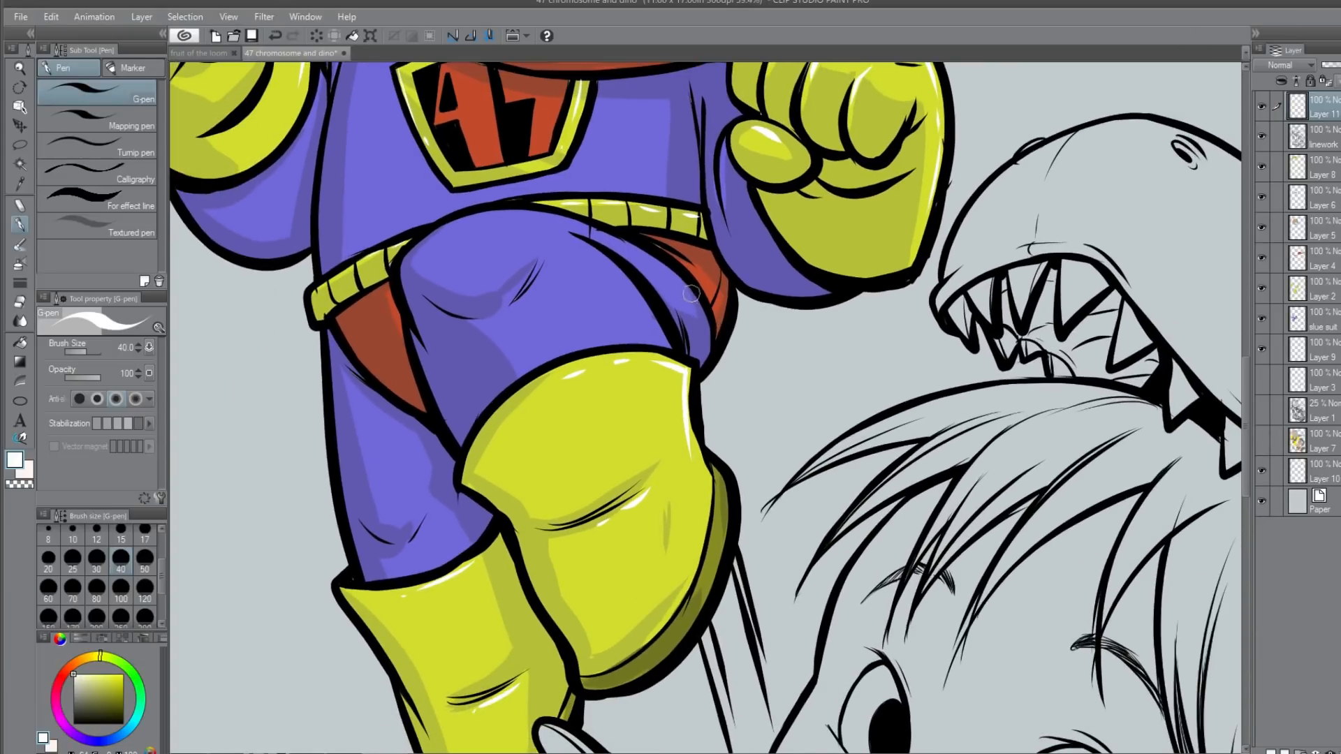
{"action": "scroll", "coordinate": [672, 244], "scroll_direction": "up", "scroll_amount": 2}
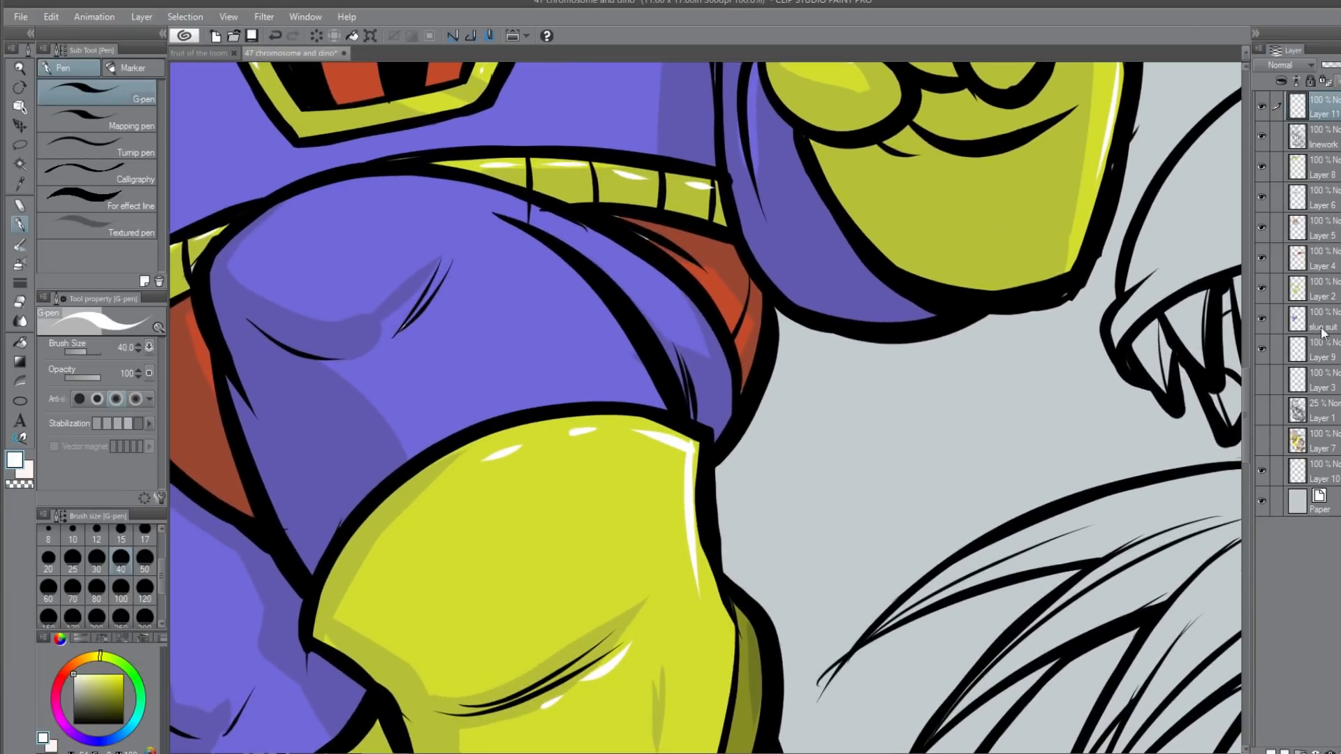
{"action": "left_click", "coordinate": [1334, 256]}
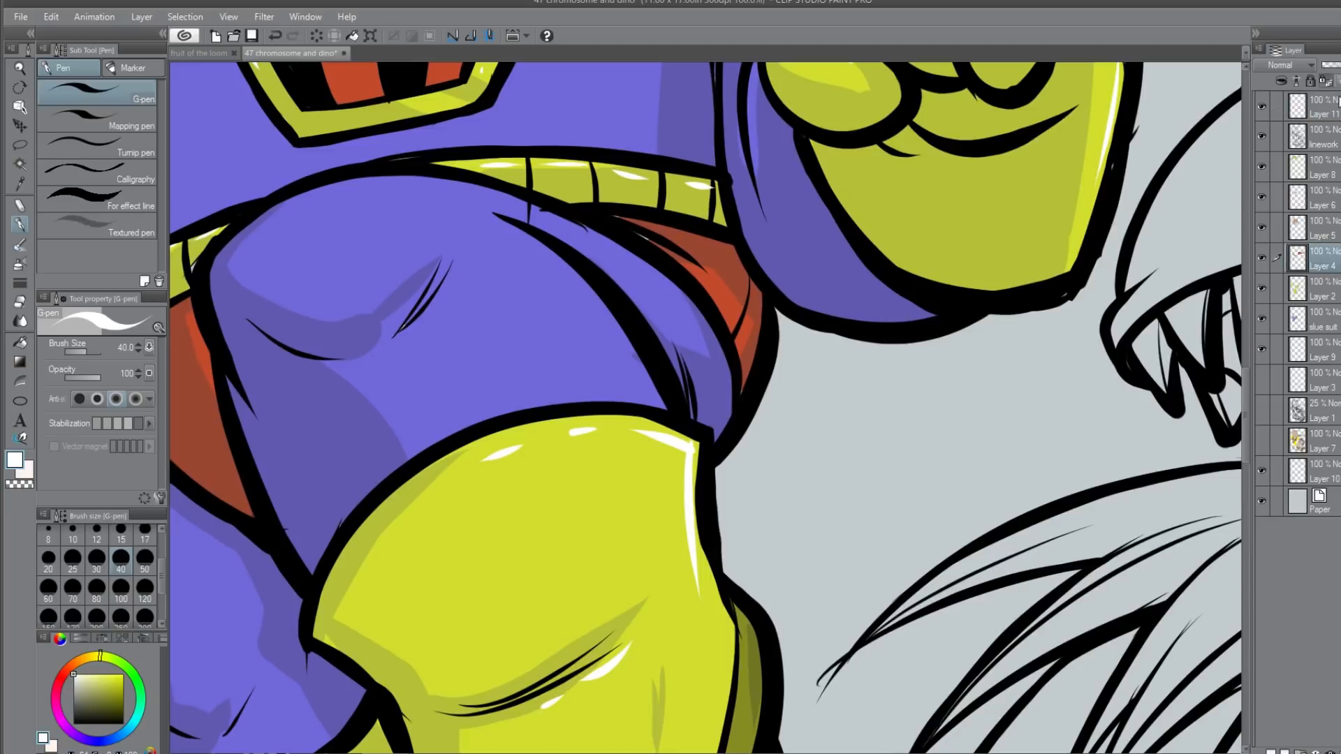
{"action": "left_click", "coordinate": [660, 234], "text": "alt"}
{"action": "left_click_drag", "start_coordinate": [621, 217], "coordinate": [665, 248]}
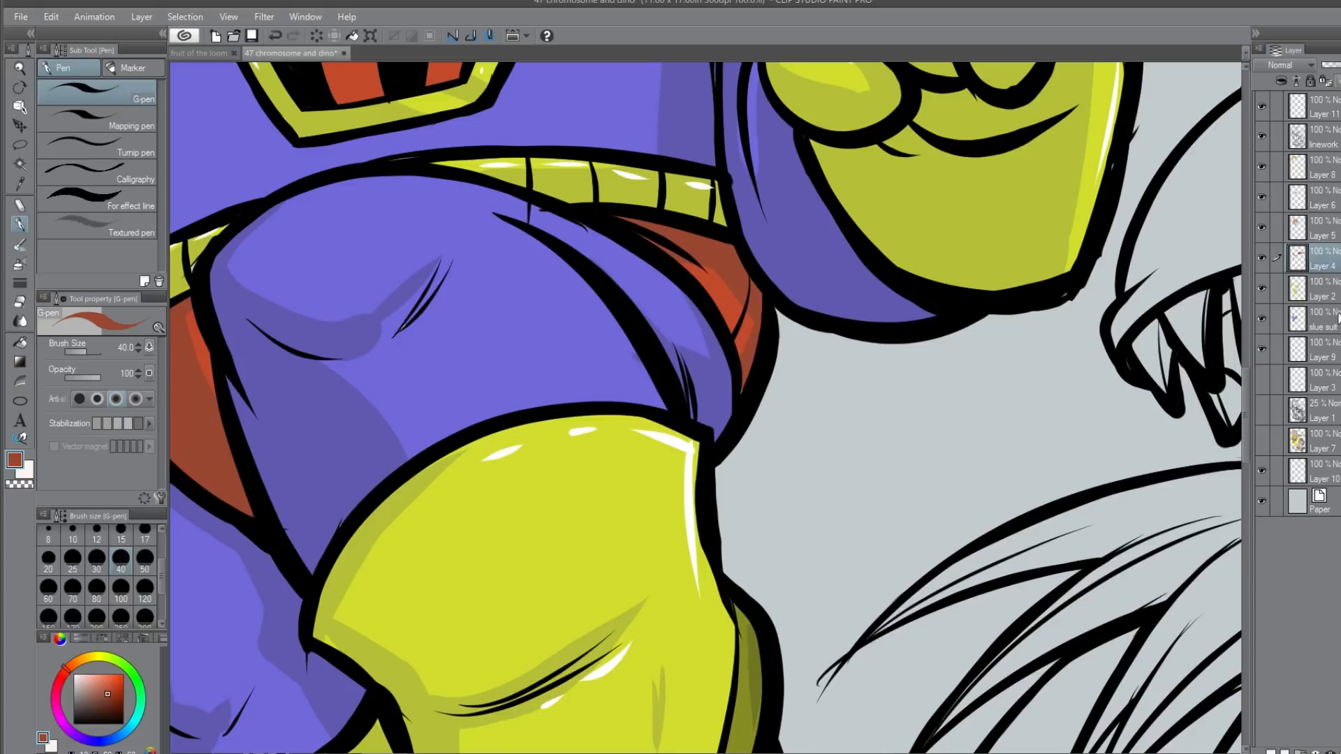
Step: On Layer 2, sample the belt's darker yellow-green and touch up the belt's end at the hip
{"action": "left_click", "coordinate": [1323, 289]}
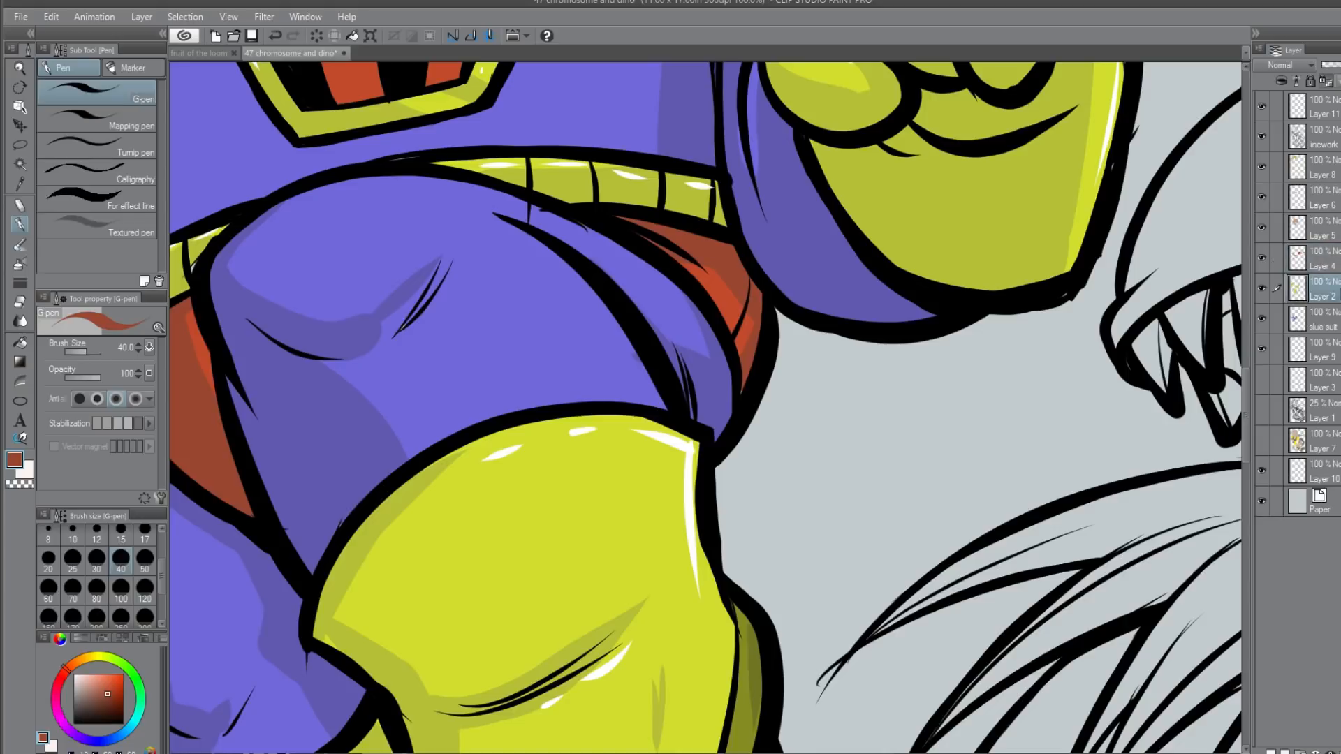
{"action": "left_click", "coordinate": [187, 251], "text": "alt"}
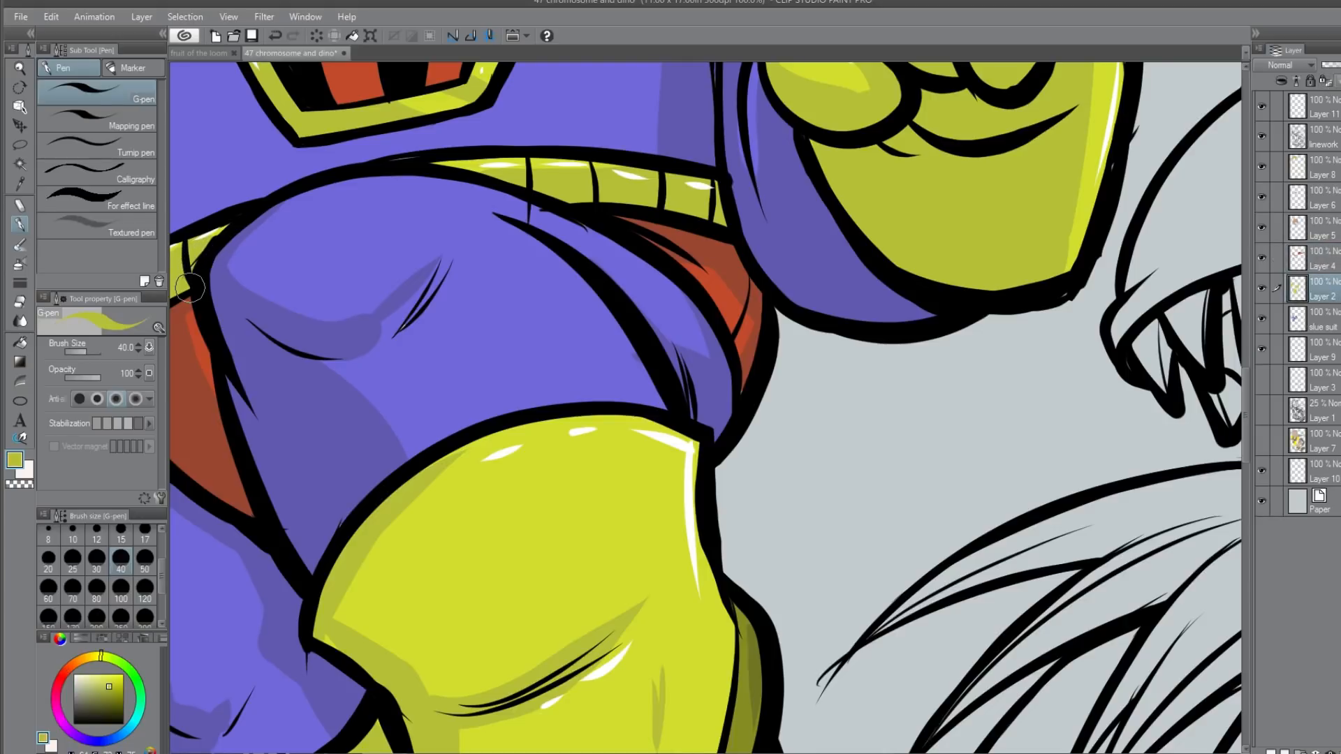
{"action": "left_click_drag", "start_coordinate": [720, 211], "coordinate": [727, 225]}
{"action": "scroll", "coordinate": [726, 224], "scroll_direction": "down", "scroll_amount": 5}
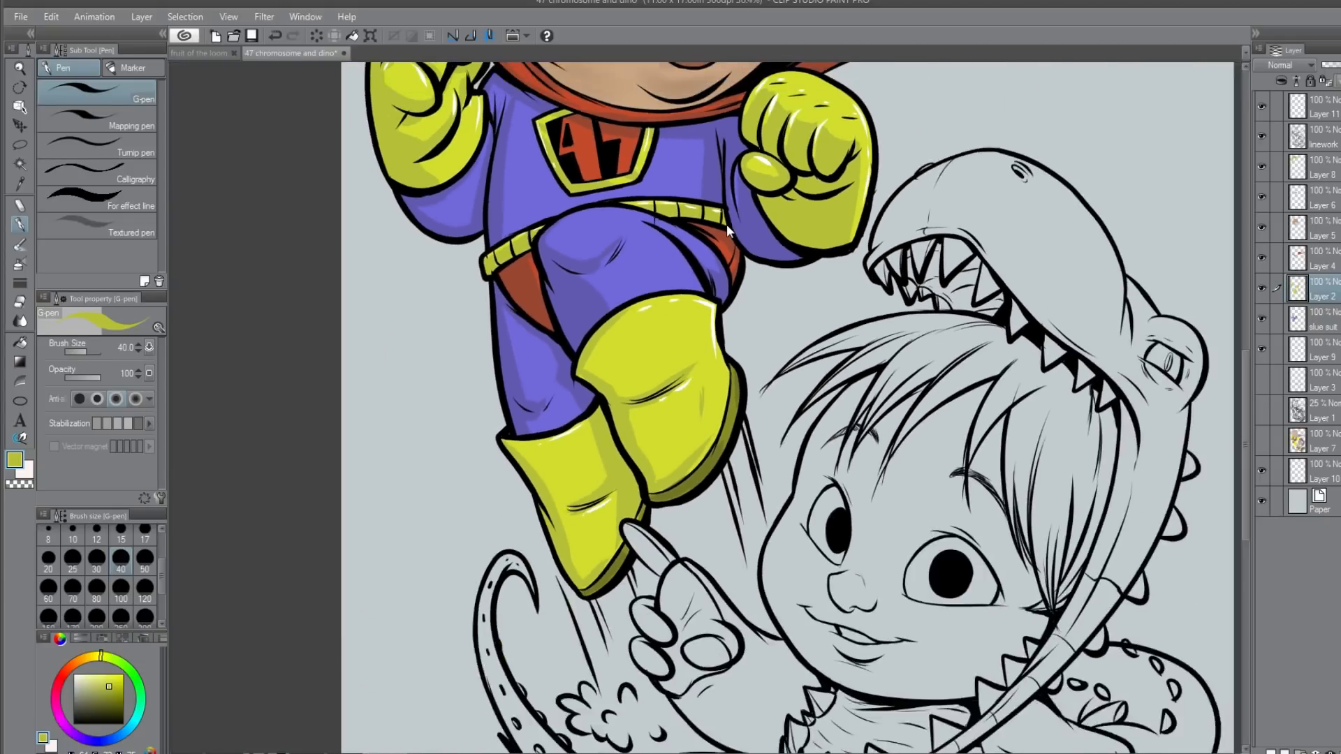
Step: Select Layer 11 and create a layer folder at the top of the layer stack
{"action": "scroll", "coordinate": [727, 224], "scroll_direction": "down", "scroll_amount": 1}
{"action": "left_click_drag", "start_coordinate": [728, 324], "coordinate": [687, 558]}
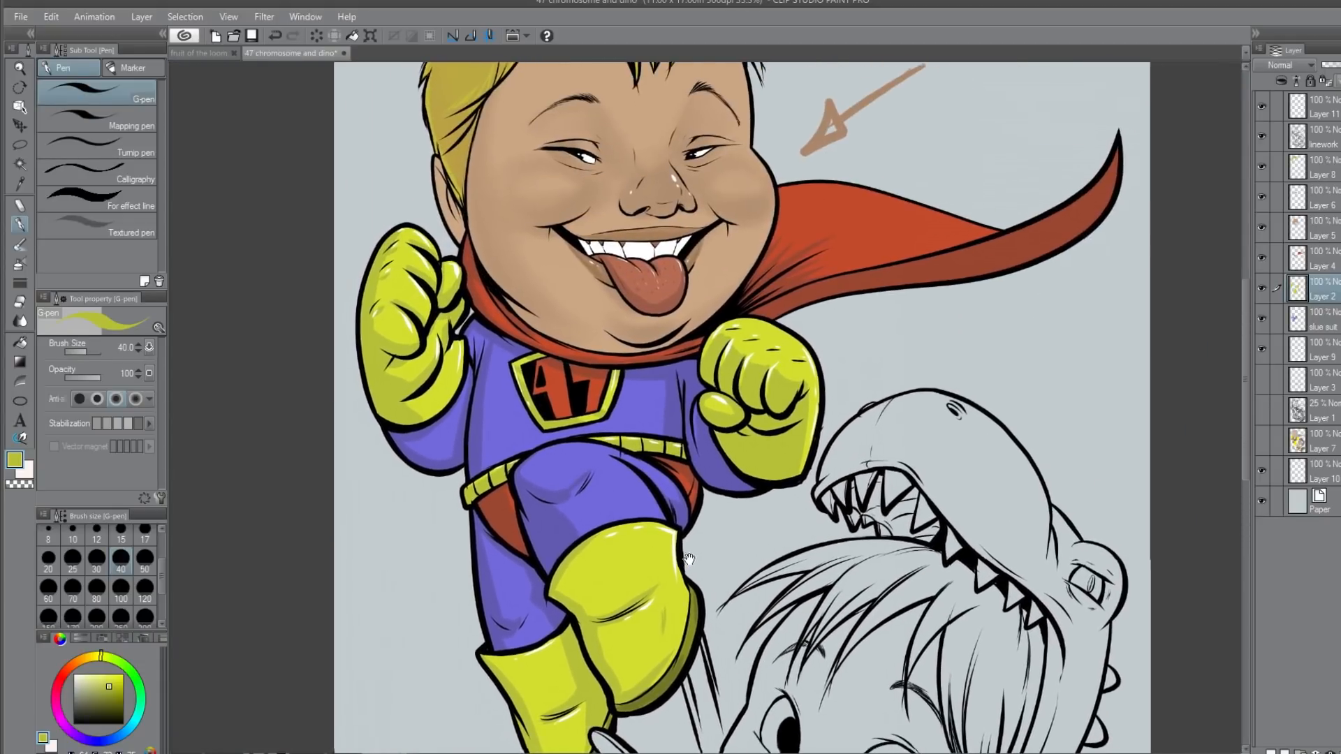
{"action": "scroll", "coordinate": [687, 557], "scroll_direction": "down", "scroll_amount": 1}
{"action": "scroll", "coordinate": [687, 559], "scroll_direction": "down", "scroll_amount": 1}
{"action": "left_click_drag", "start_coordinate": [769, 550], "coordinate": [675, 474]}
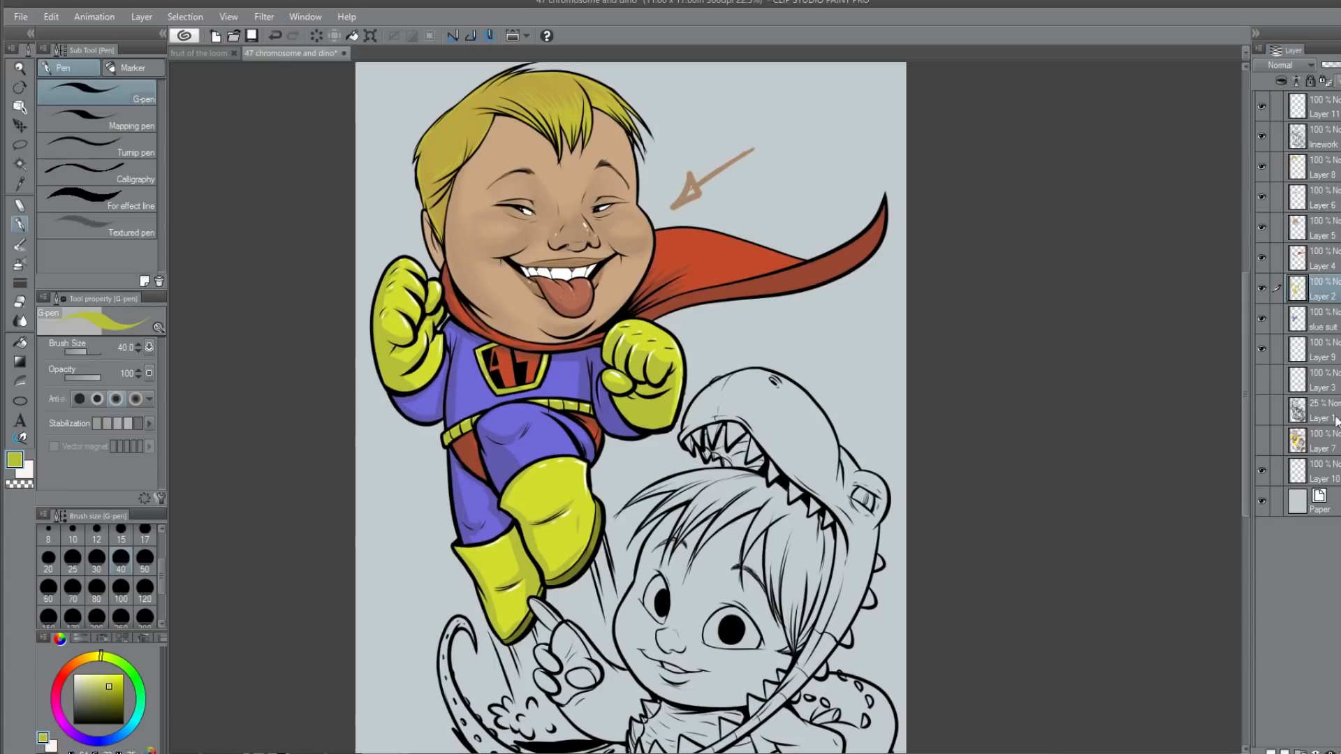
{"action": "left_click", "coordinate": [1331, 113]}
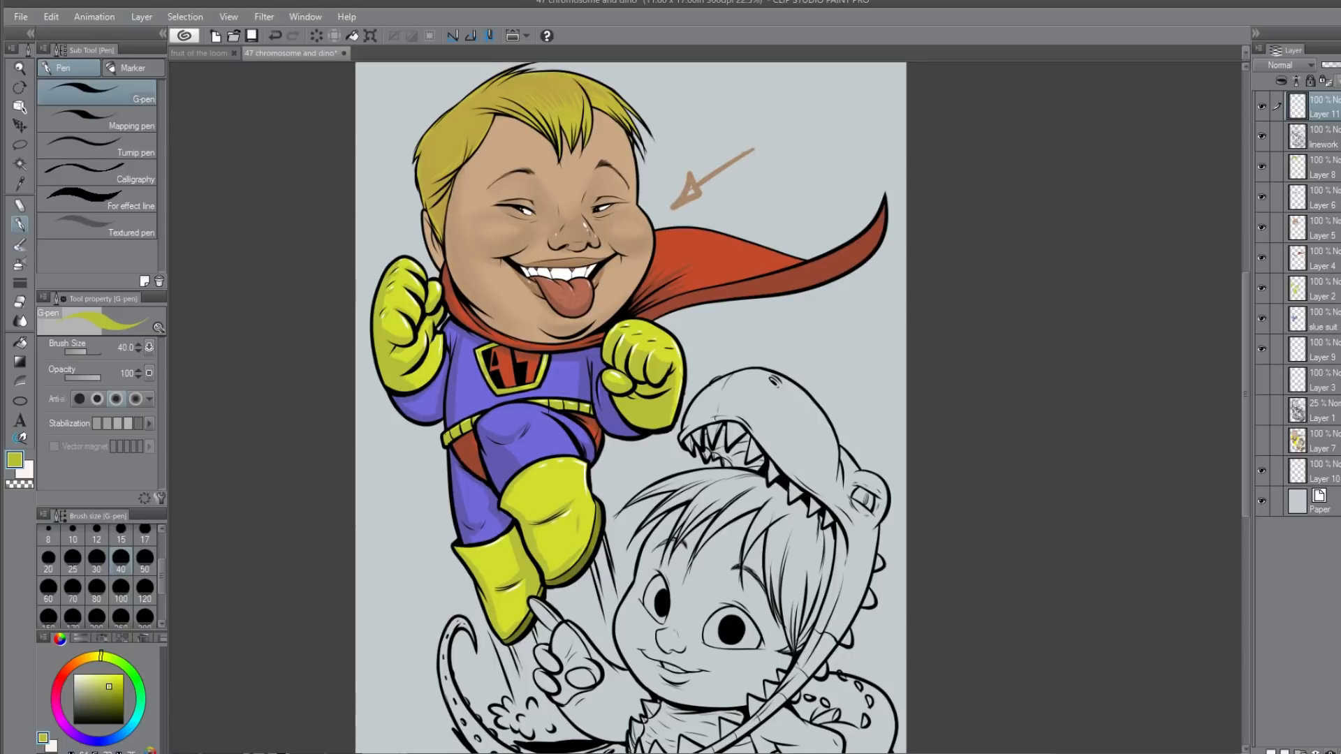
{"action": "key", "text": "ctrl+g"}
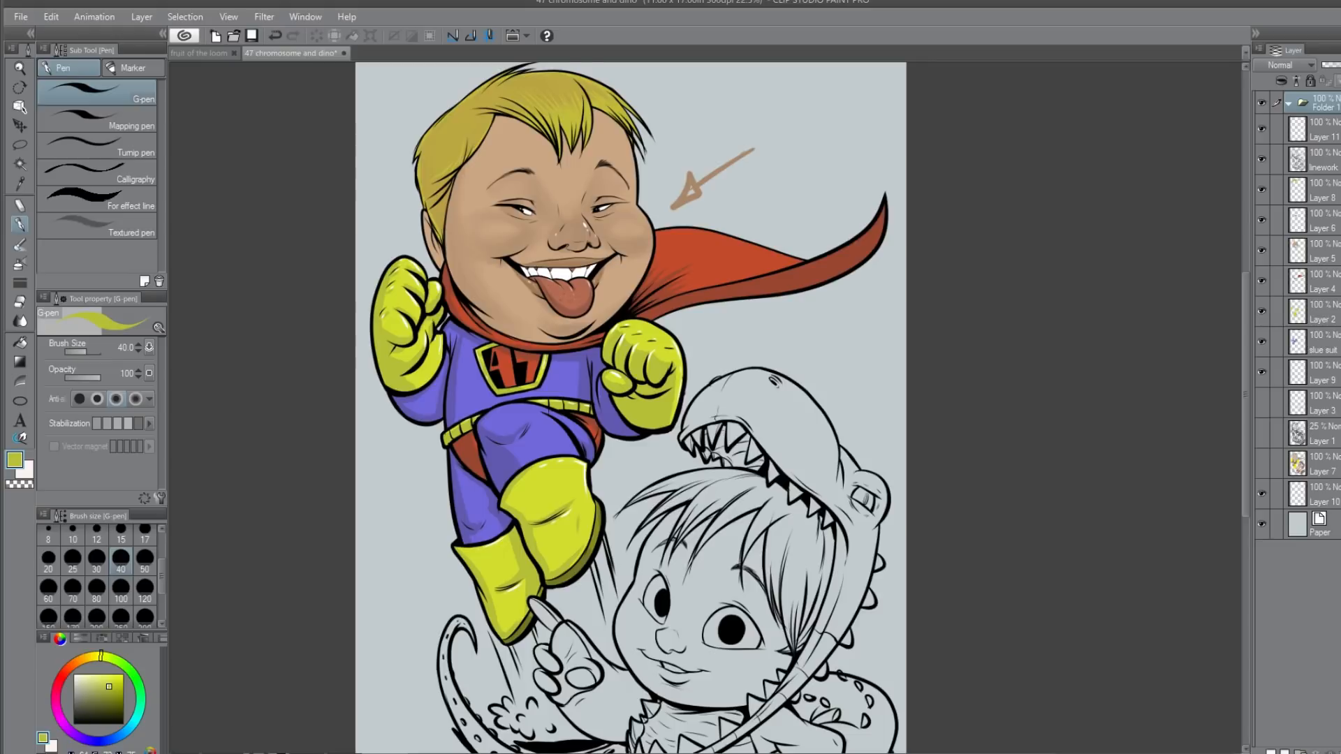
Step: Merge Layer 11 with the white highlights down into the linework layer and check the result by toggling its visibility
{"action": "left_click", "coordinate": [1337, 175]}
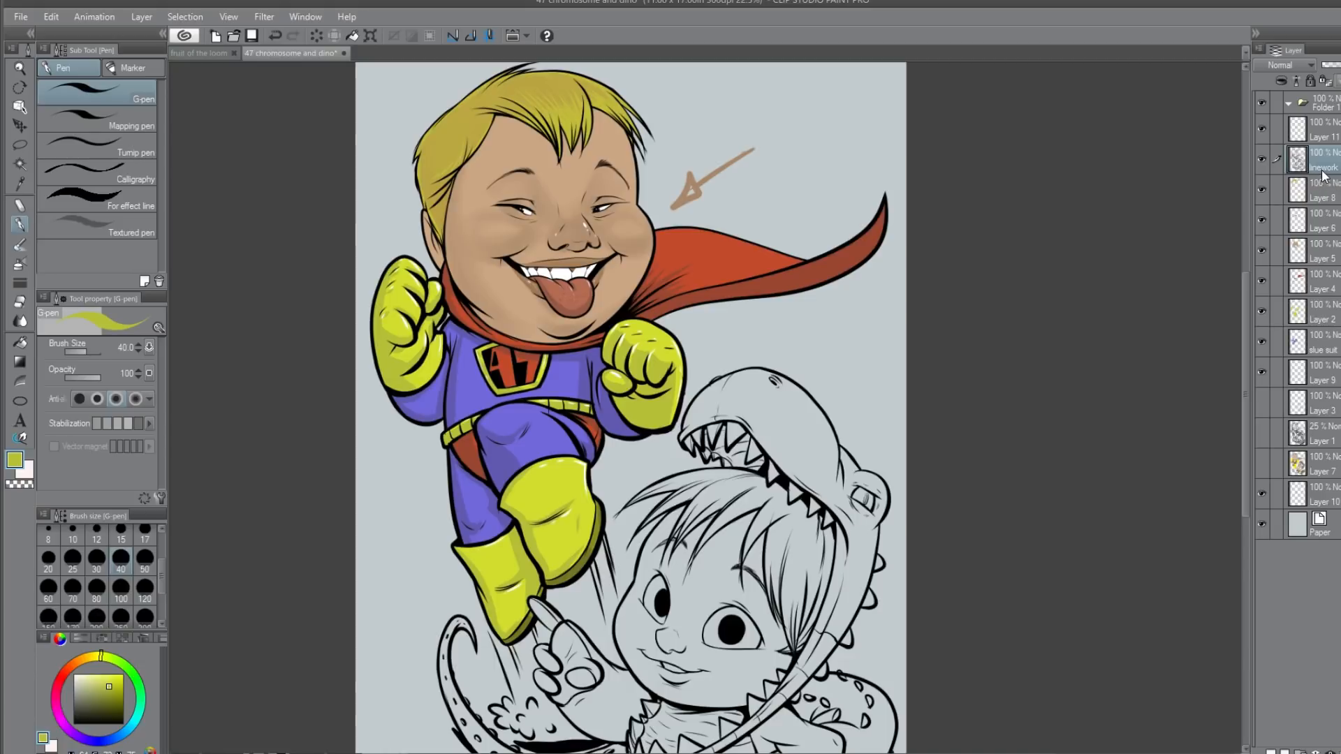
{"action": "left_click", "coordinate": [1335, 134]}
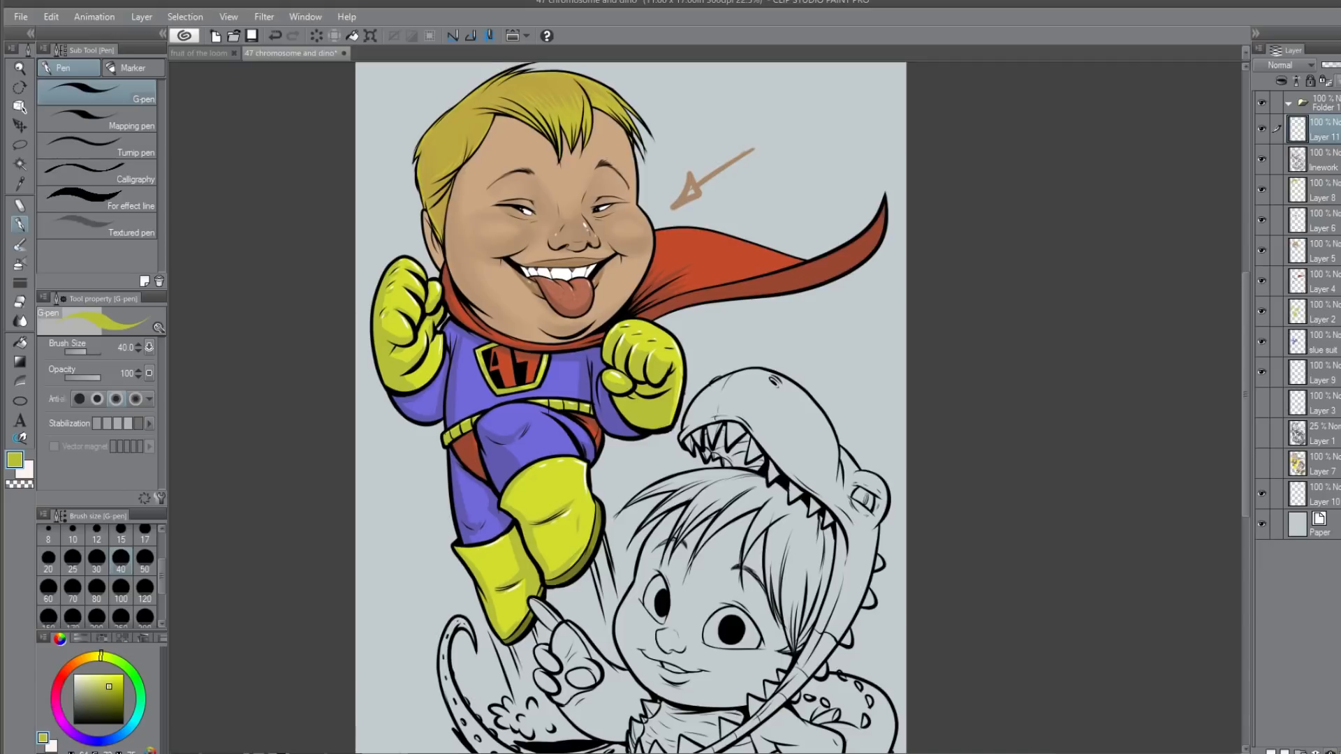
{"action": "left_click", "coordinate": [1336, 752]}
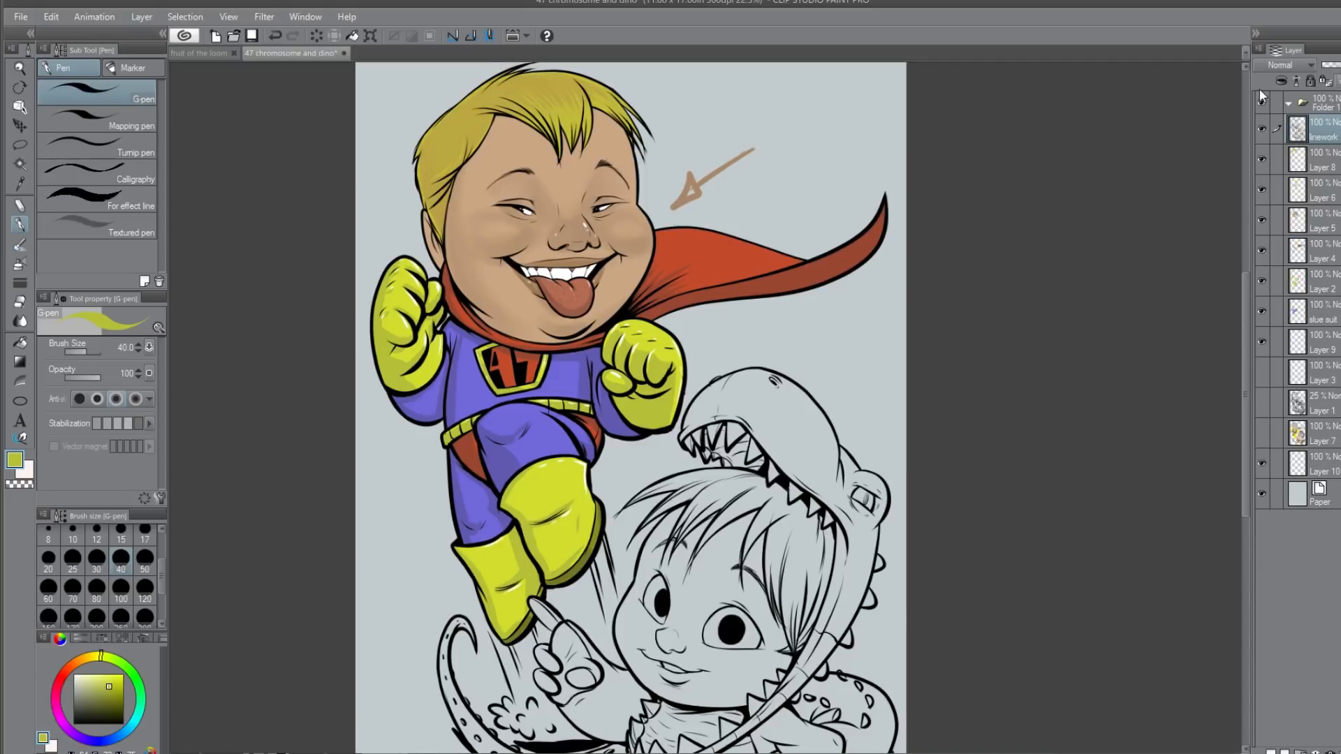
{"action": "left_click", "coordinate": [1263, 126]}
{"action": "left_click", "coordinate": [1264, 126]}
Step: Move the colour layers from Layer 8 through Layer 9 into Folder 1, keep the linework layer above it, and collapse the folder
{"action": "left_click", "coordinate": [1327, 161]}
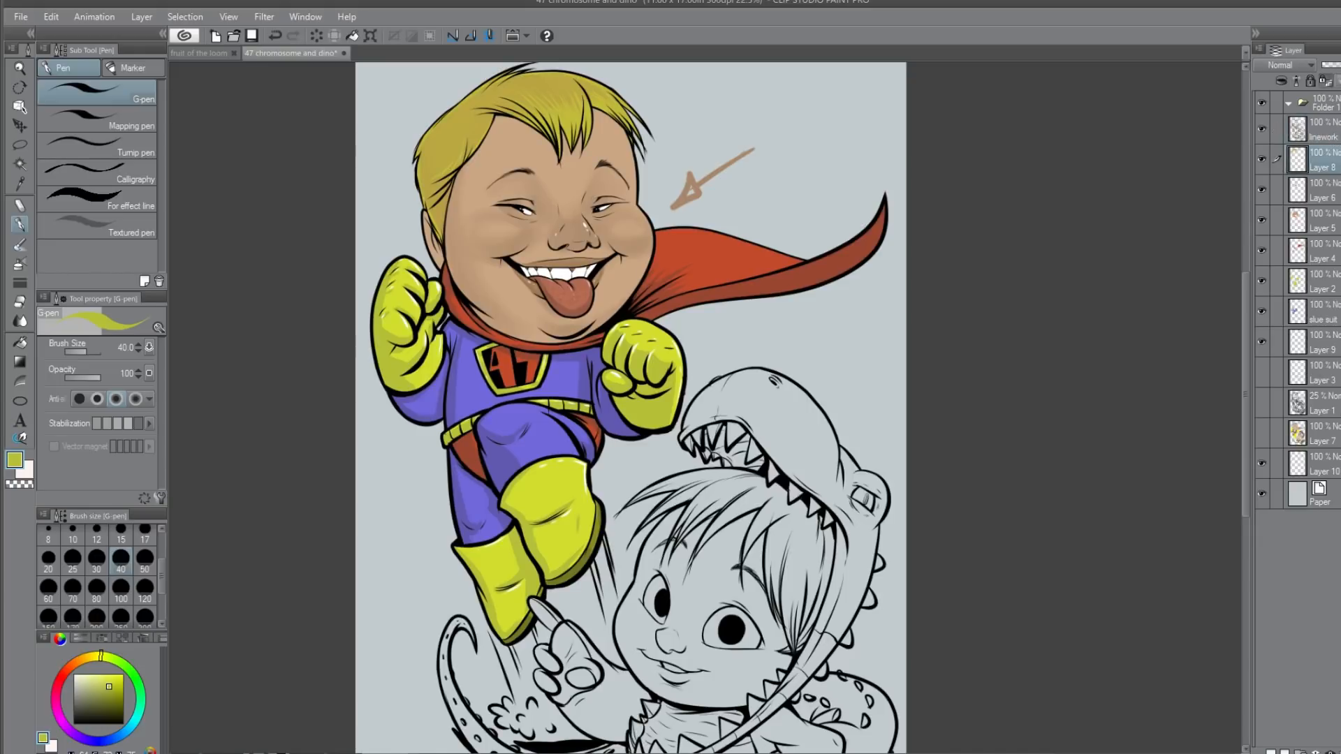
{"action": "left_click", "coordinate": [1331, 344], "text": "shift"}
{"action": "left_click_drag", "start_coordinate": [1317, 168], "coordinate": [1316, 98]}
{"action": "left_click", "coordinate": [1290, 103]}
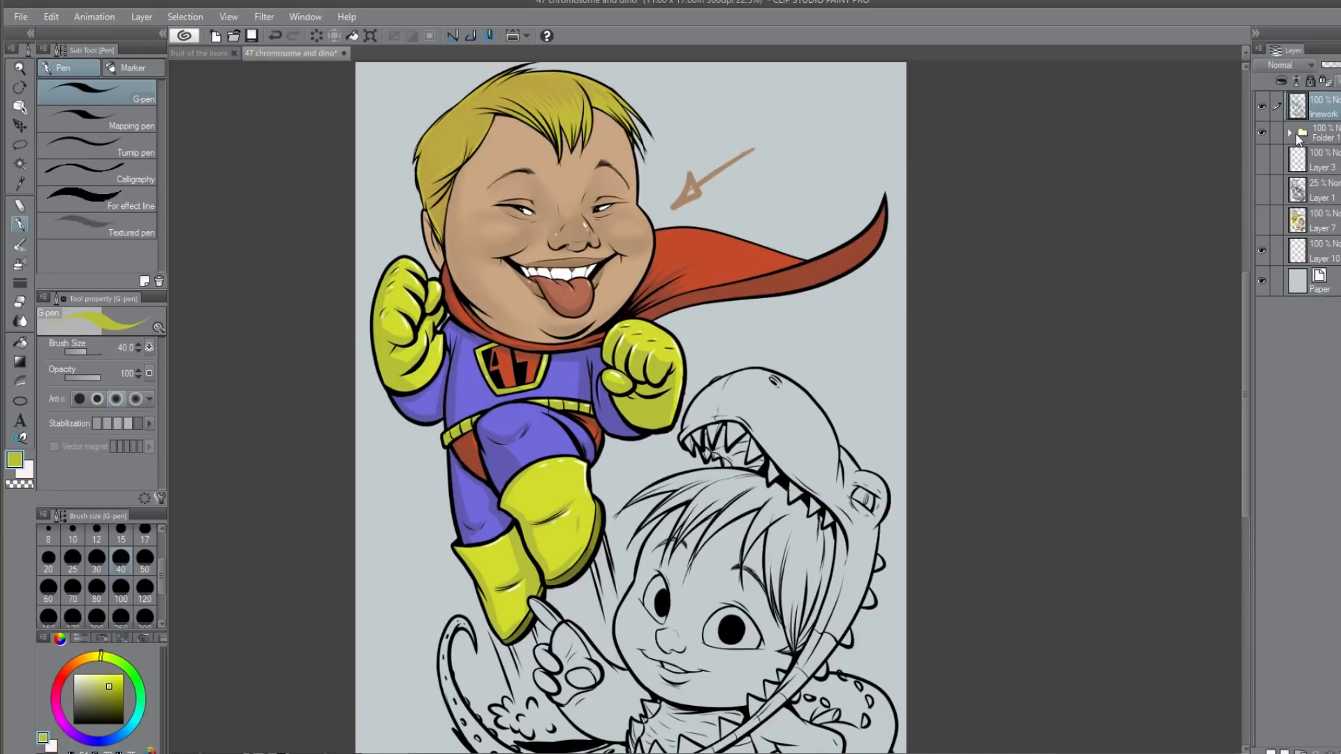
Step: Toggle the visibility of Folder 1 to check which parts of the artwork it contains
{"action": "left_click", "coordinate": [1262, 134]}
{"action": "left_click", "coordinate": [1260, 133]}
{"action": "left_click", "coordinate": [1261, 134]}
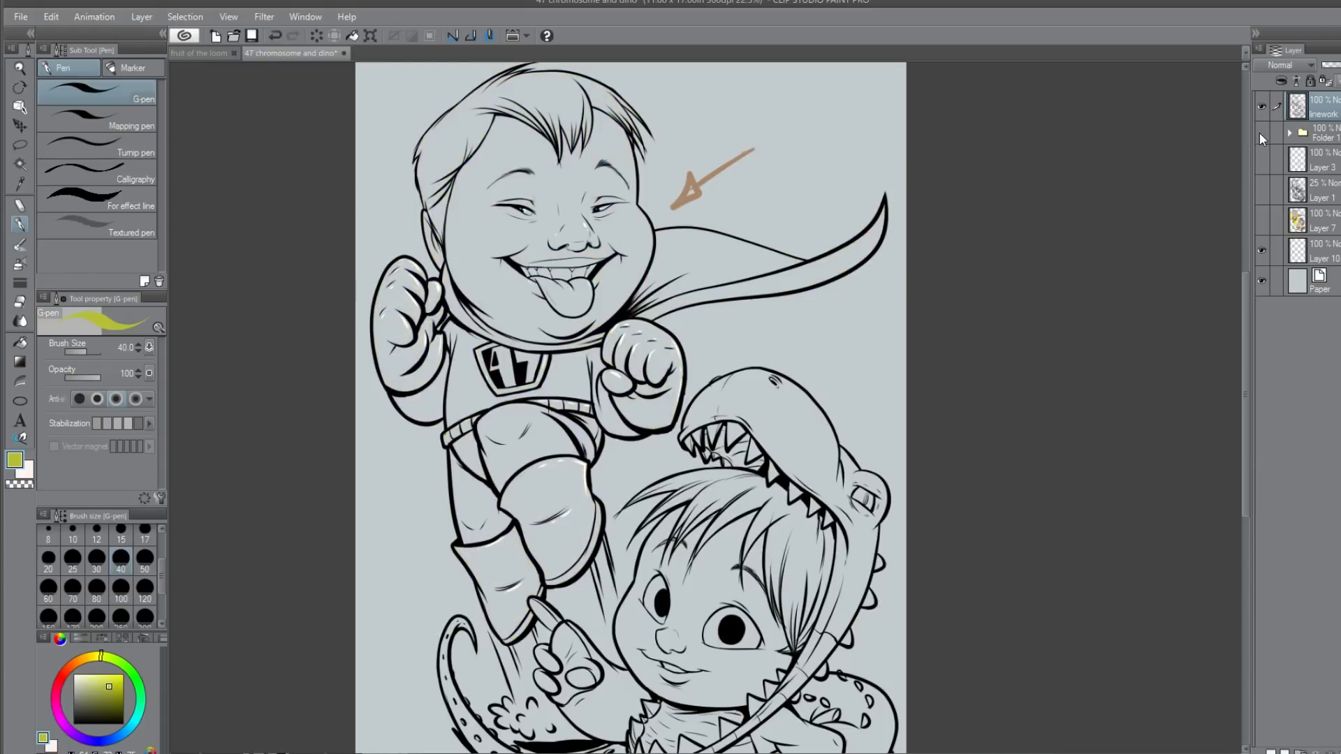
{"action": "left_click", "coordinate": [1260, 133]}
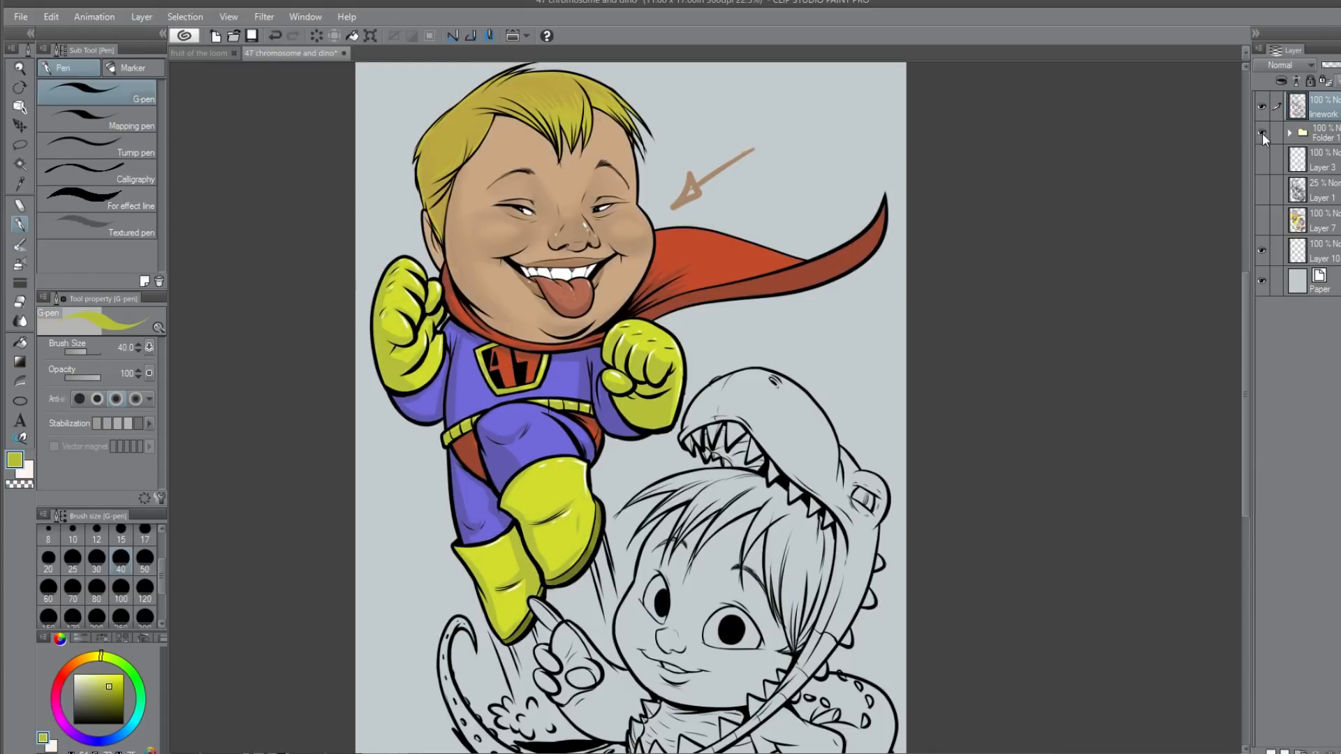
Step: Check the contents of Layer 3, leave it hidden, and add a new empty layer directly above it
{"action": "left_click", "coordinate": [1277, 165]}
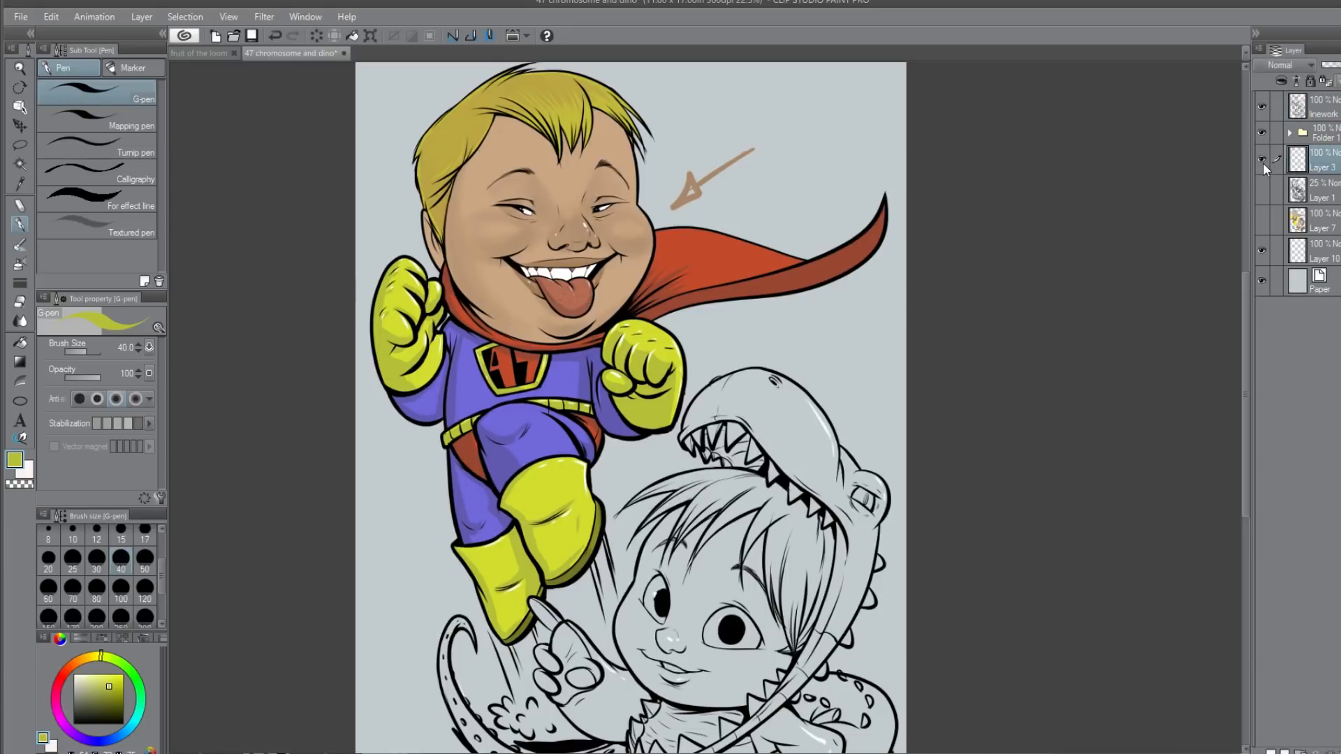
{"action": "left_click", "coordinate": [1261, 161]}
{"action": "left_click", "coordinate": [1261, 161]}
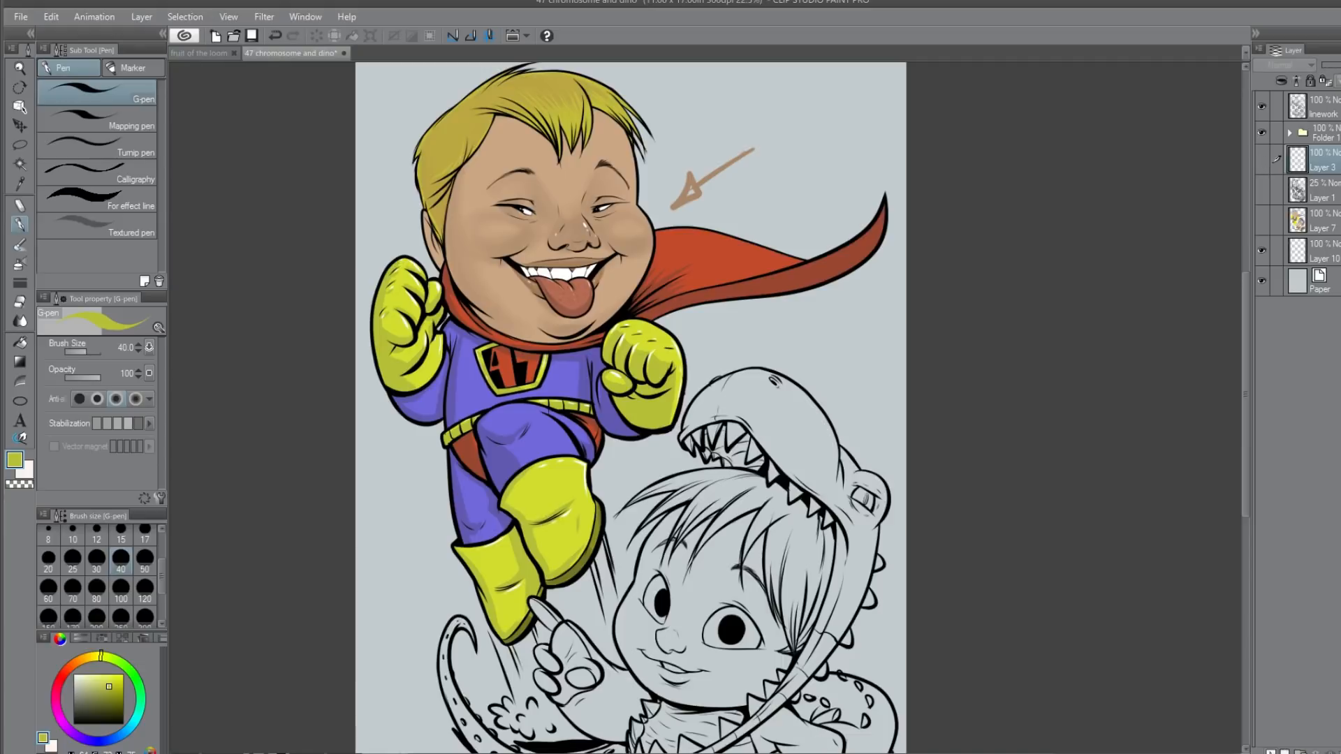
{"action": "left_click", "coordinate": [1271, 751]}
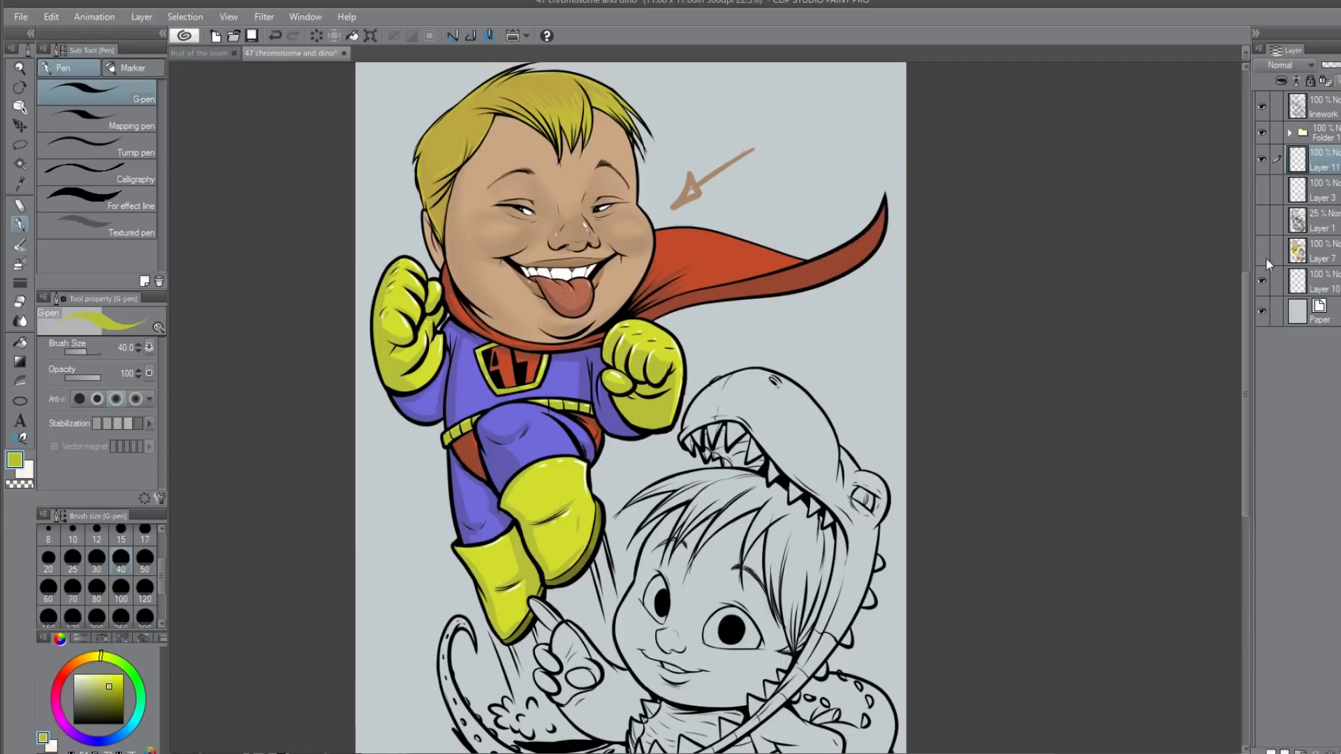
{"action": "scroll", "coordinate": [789, 429], "scroll_direction": "down", "scroll_amount": 2}
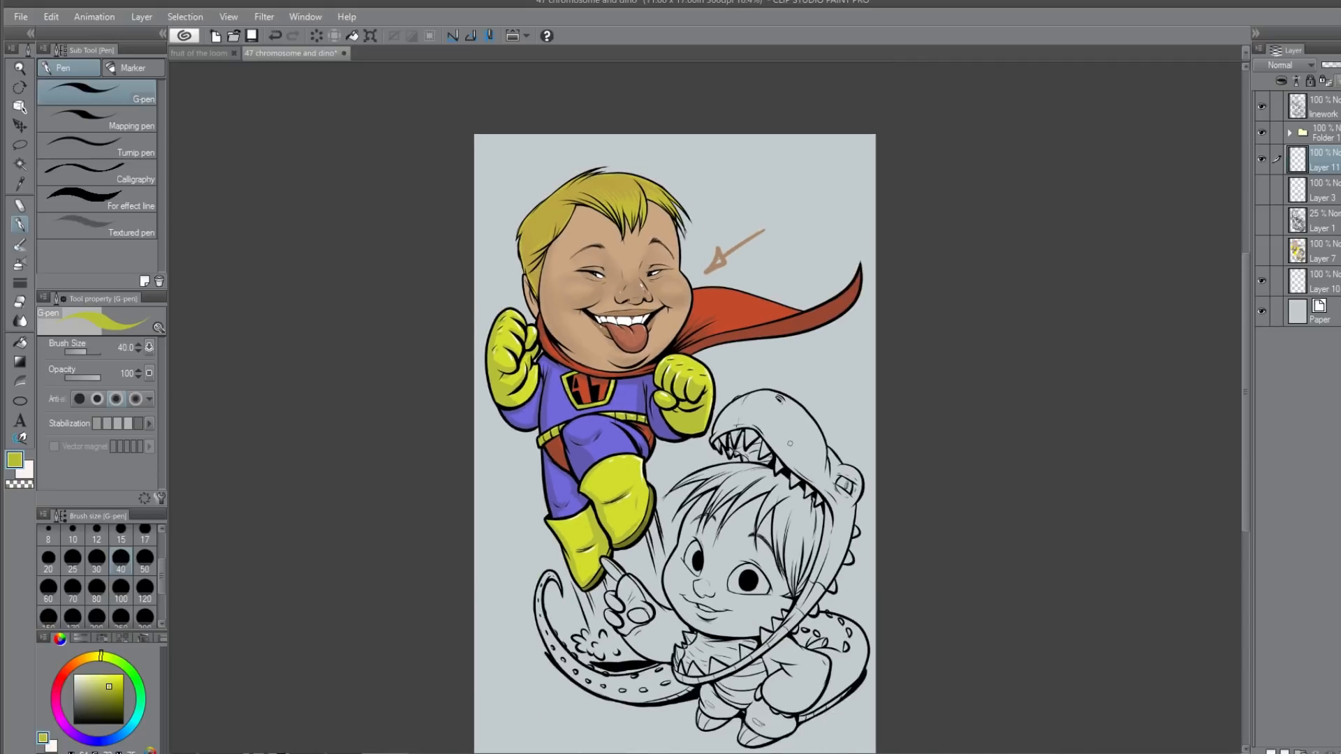
{"action": "scroll", "coordinate": [760, 485], "scroll_direction": "up", "scroll_amount": 5}
{"action": "left_click_drag", "start_coordinate": [761, 492], "coordinate": [750, 370]}
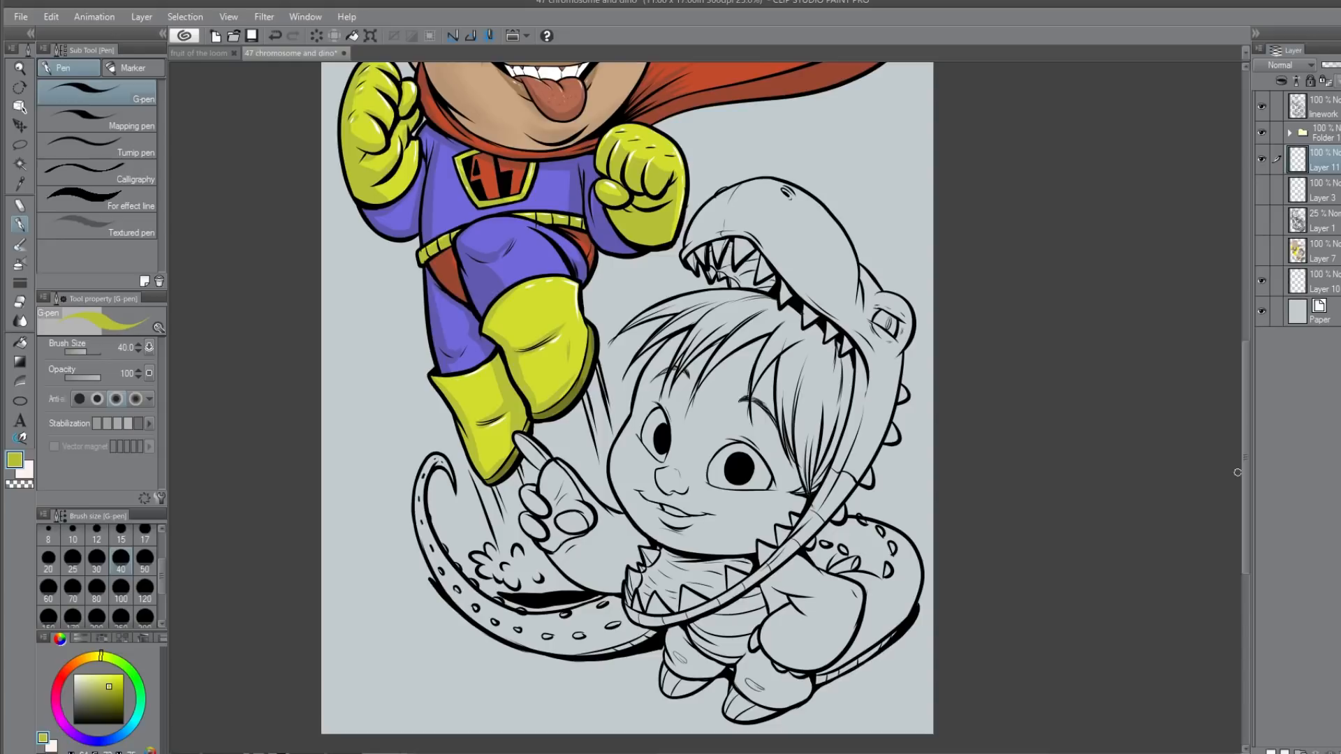
Step: Fill the child's face and neck with the superhero's skin tone using the G-pen at brush size 120
{"action": "left_click", "coordinate": [502, 128], "text": "alt"}
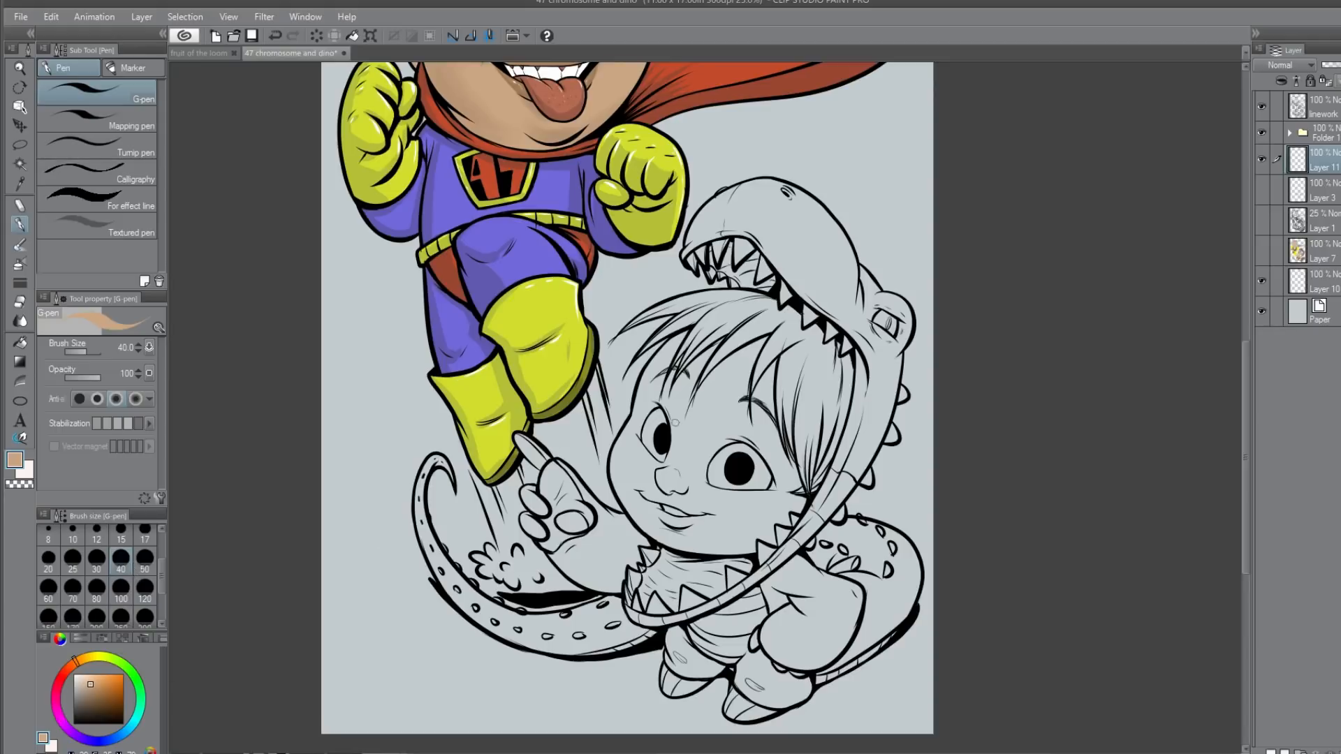
{"action": "left_click", "coordinate": [121, 590]}
{"action": "left_click", "coordinate": [144, 590]}
{"action": "mouse_move", "coordinate": [649, 419]}
{"action": "left_mouse_down"}
{"action": "mouse_move", "coordinate": [641, 485]}
{"action": "mouse_move", "coordinate": [666, 349]}
{"action": "mouse_move", "coordinate": [613, 473]}
{"action": "mouse_move", "coordinate": [641, 472]}
{"action": "mouse_move", "coordinate": [711, 399]}
{"action": "mouse_move", "coordinate": [687, 533]}
{"action": "mouse_move", "coordinate": [790, 389]}
{"action": "mouse_move", "coordinate": [742, 519]}
{"action": "mouse_move", "coordinate": [805, 447]}
{"action": "mouse_move", "coordinate": [822, 469]}
{"action": "mouse_move", "coordinate": [683, 514]}
{"action": "mouse_move", "coordinate": [703, 543]}
{"action": "mouse_move", "coordinate": [732, 544]}
{"action": "mouse_move", "coordinate": [637, 489]}
{"action": "mouse_move", "coordinate": [694, 354]}
{"action": "mouse_move", "coordinate": [653, 364]}
{"action": "mouse_move", "coordinate": [728, 333]}
{"action": "mouse_move", "coordinate": [753, 387]}
{"action": "mouse_move", "coordinate": [754, 330]}
{"action": "left_mouse_up"}
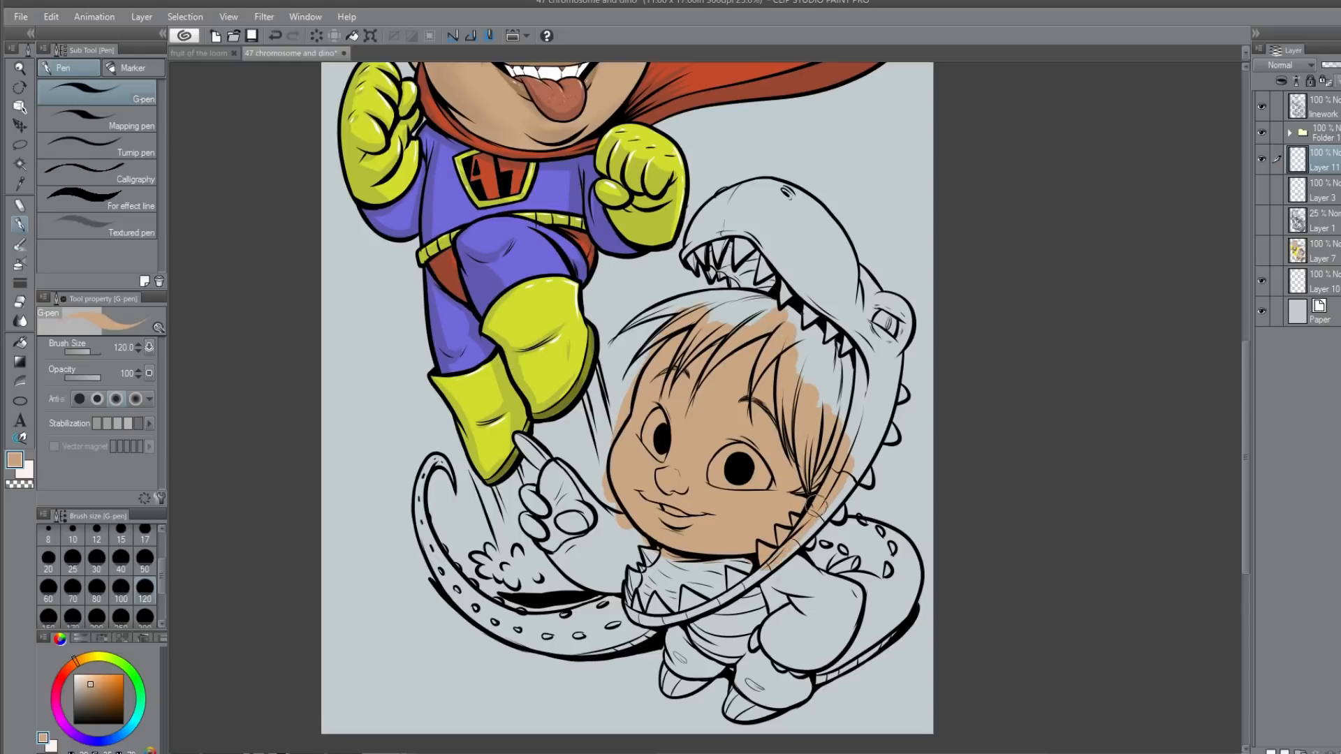
{"action": "left_click_drag", "start_coordinate": [657, 547], "coordinate": [759, 549]}
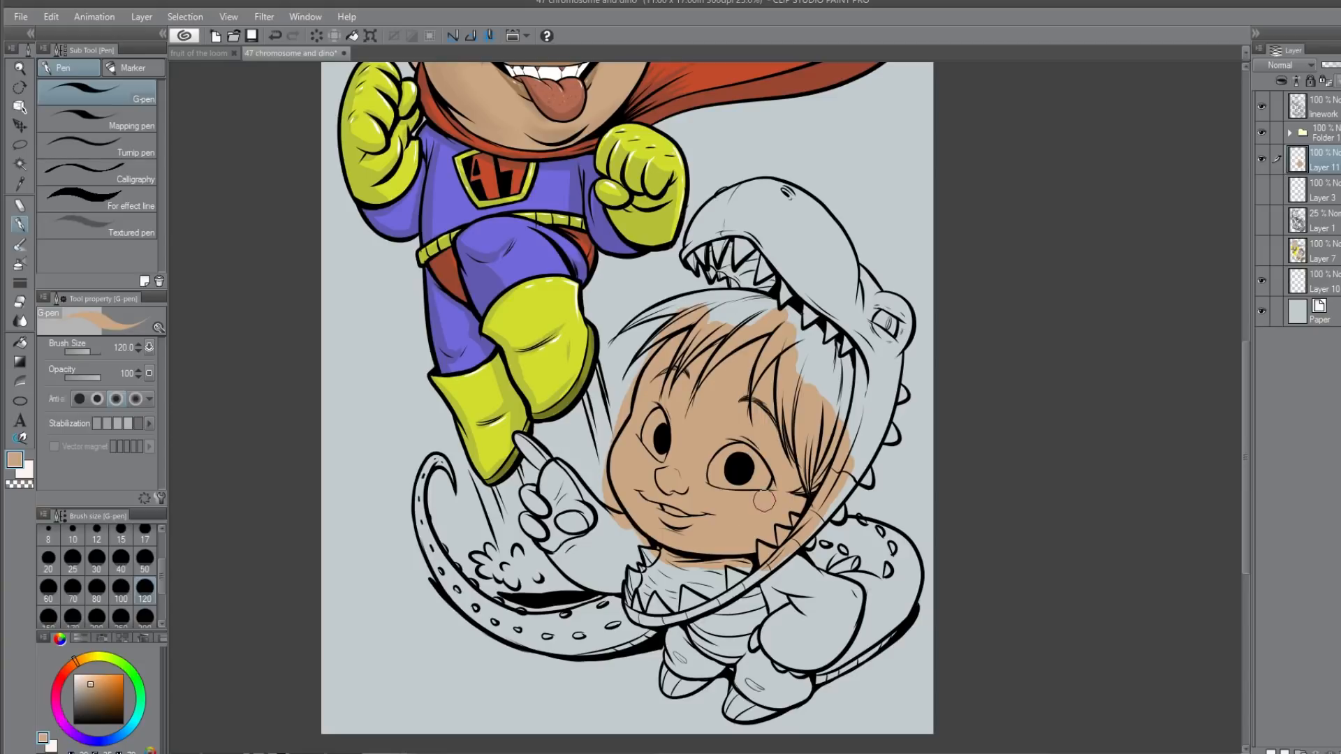
Step: Shade the child's nose, cheeks and jaw with the superhero's darker skin tone using the Running color edge watercolor brush at size 100
{"action": "left_click", "coordinate": [461, 88], "text": "alt"}
{"action": "left_click", "coordinate": [441, 78], "text": "alt"}
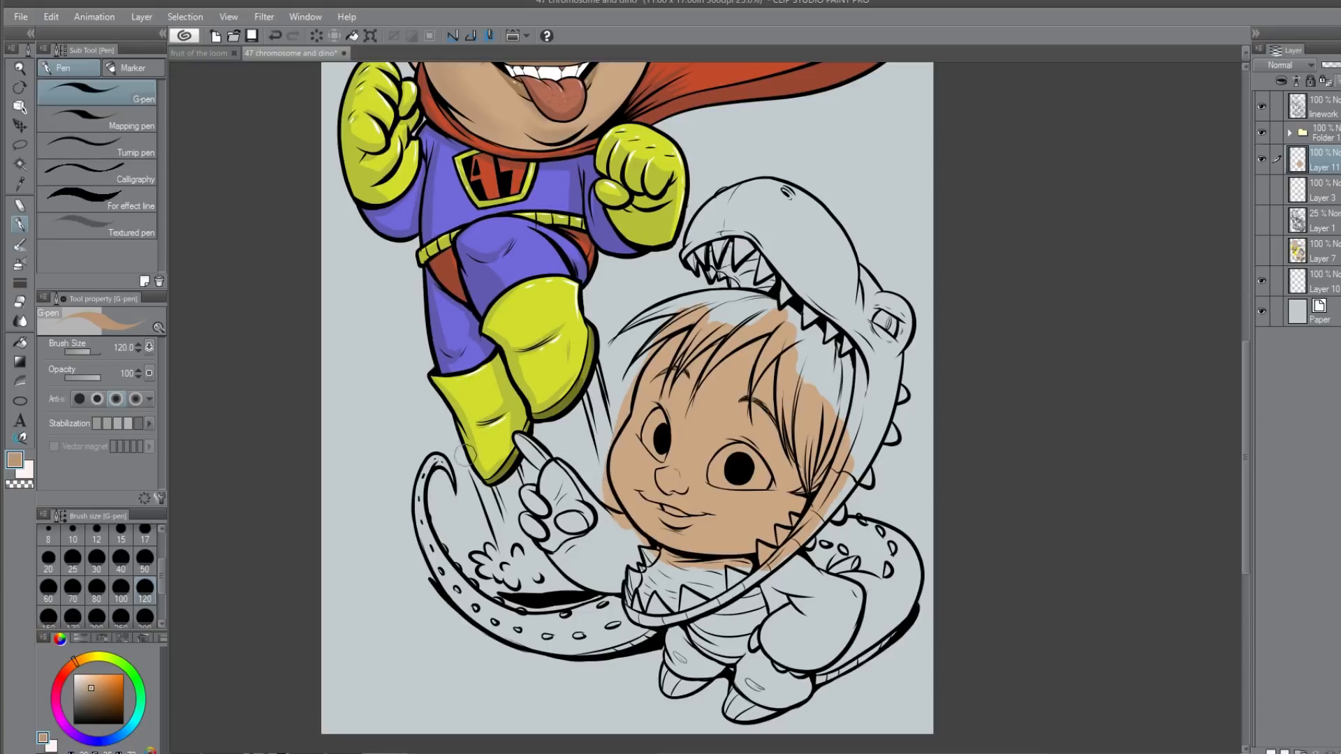
{"action": "left_click", "coordinate": [20, 244]}
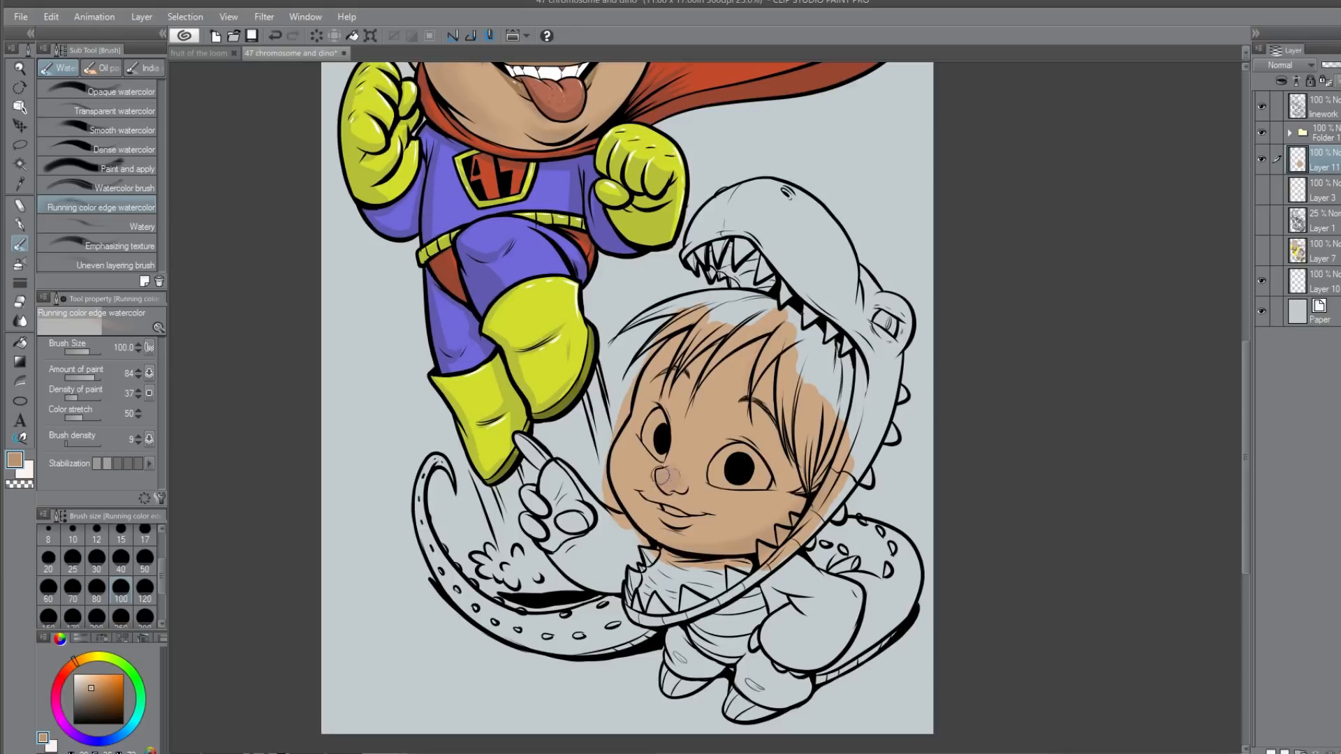
{"action": "mouse_move", "coordinate": [681, 466]}
{"action": "left_mouse_down"}
{"action": "mouse_move", "coordinate": [671, 486]}
{"action": "mouse_move", "coordinate": [690, 486]}
{"action": "mouse_move", "coordinate": [627, 445]}
{"action": "mouse_move", "coordinate": [644, 472]}
{"action": "mouse_move", "coordinate": [622, 458]}
{"action": "mouse_move", "coordinate": [656, 491]}
{"action": "left_mouse_up"}
{"action": "mouse_move", "coordinate": [750, 515]}
{"action": "left_mouse_down"}
{"action": "mouse_move", "coordinate": [775, 504]}
{"action": "mouse_move", "coordinate": [712, 499]}
{"action": "mouse_move", "coordinate": [729, 511]}
{"action": "mouse_move", "coordinate": [782, 500]}
{"action": "mouse_move", "coordinate": [737, 505]}
{"action": "mouse_move", "coordinate": [716, 543]}
{"action": "mouse_move", "coordinate": [765, 545]}
{"action": "left_mouse_up"}
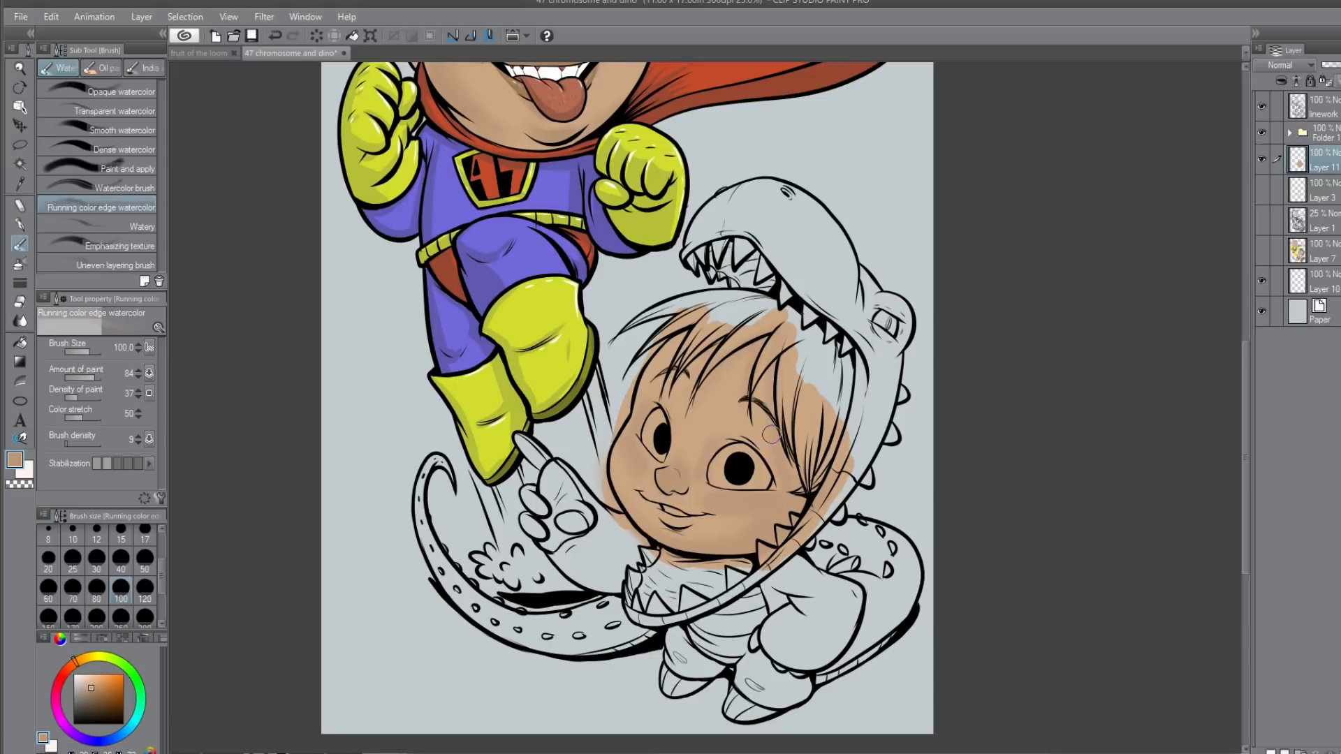
Step: Paint the whites of both of the child's eyes and the teeth pure white with the G-pen at size 30
{"action": "left_click_drag", "start_coordinate": [90, 691], "coordinate": [73, 674]}
{"action": "left_click", "coordinate": [20, 223]}
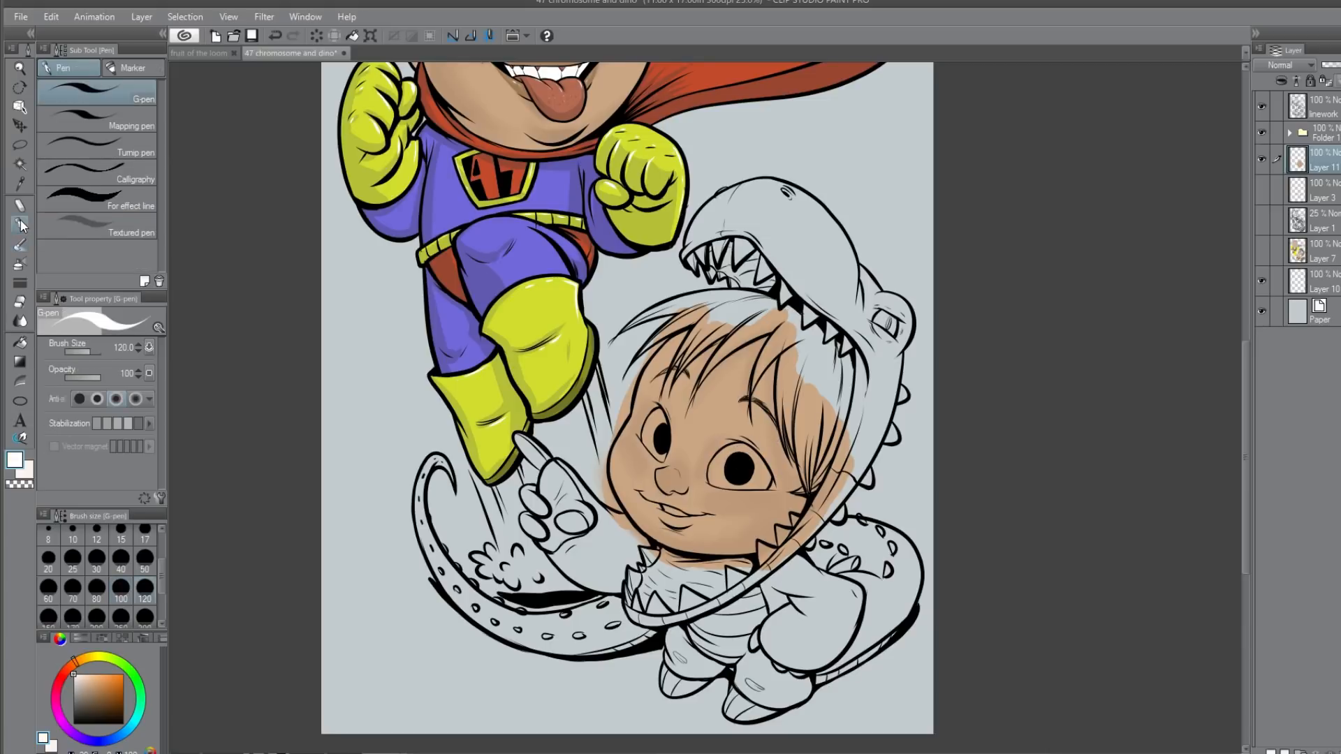
{"action": "scroll", "coordinate": [765, 463], "scroll_direction": "up", "scroll_amount": 4}
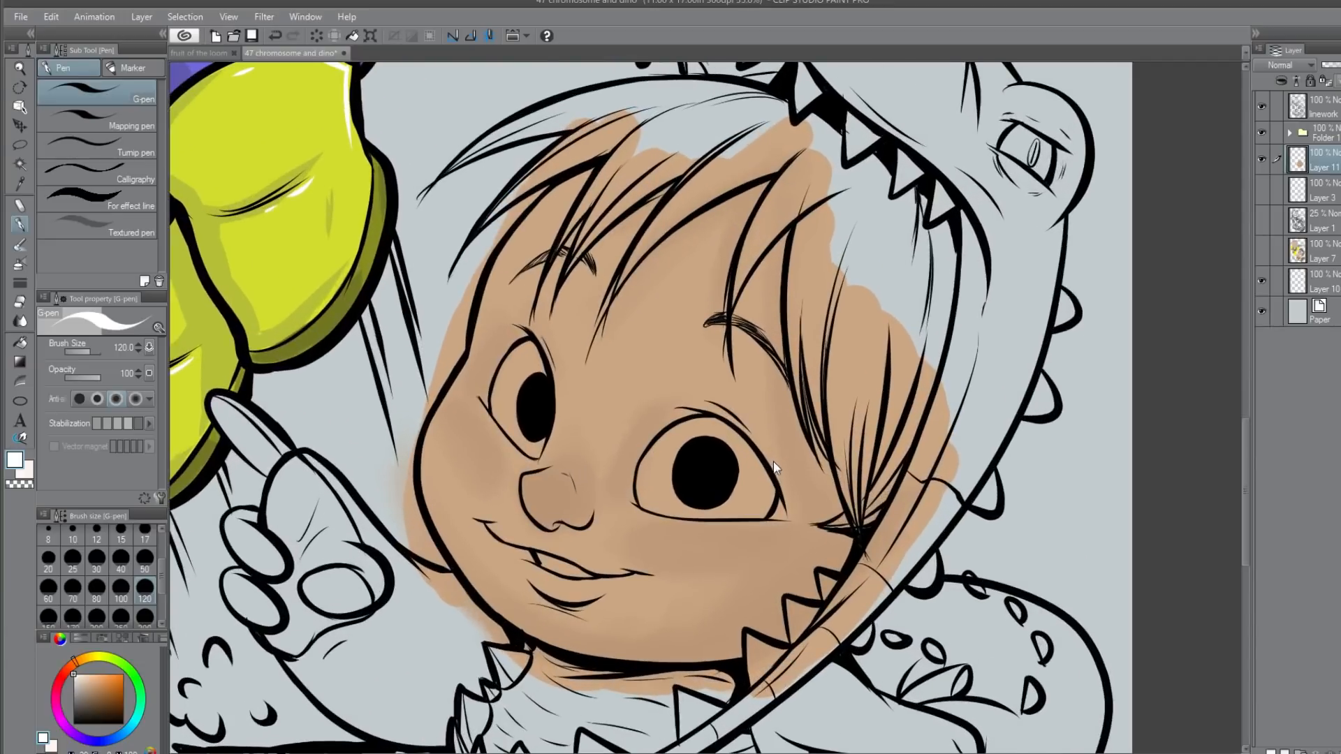
{"action": "left_click", "coordinate": [101, 554]}
{"action": "mouse_move", "coordinate": [508, 356]}
{"action": "left_mouse_down"}
{"action": "mouse_move", "coordinate": [506, 390]}
{"action": "mouse_move", "coordinate": [497, 383]}
{"action": "mouse_move", "coordinate": [510, 419]}
{"action": "mouse_move", "coordinate": [498, 394]}
{"action": "mouse_move", "coordinate": [502, 421]}
{"action": "mouse_move", "coordinate": [491, 406]}
{"action": "mouse_move", "coordinate": [530, 432]}
{"action": "left_mouse_up"}
{"action": "mouse_move", "coordinate": [529, 342]}
{"action": "left_mouse_down"}
{"action": "mouse_move", "coordinate": [544, 384]}
{"action": "mouse_move", "coordinate": [530, 345]}
{"action": "mouse_move", "coordinate": [516, 373]}
{"action": "mouse_move", "coordinate": [513, 353]}
{"action": "mouse_move", "coordinate": [502, 406]}
{"action": "mouse_move", "coordinate": [511, 381]}
{"action": "mouse_move", "coordinate": [530, 403]}
{"action": "mouse_move", "coordinate": [544, 381]}
{"action": "mouse_move", "coordinate": [542, 433]}
{"action": "left_mouse_up"}
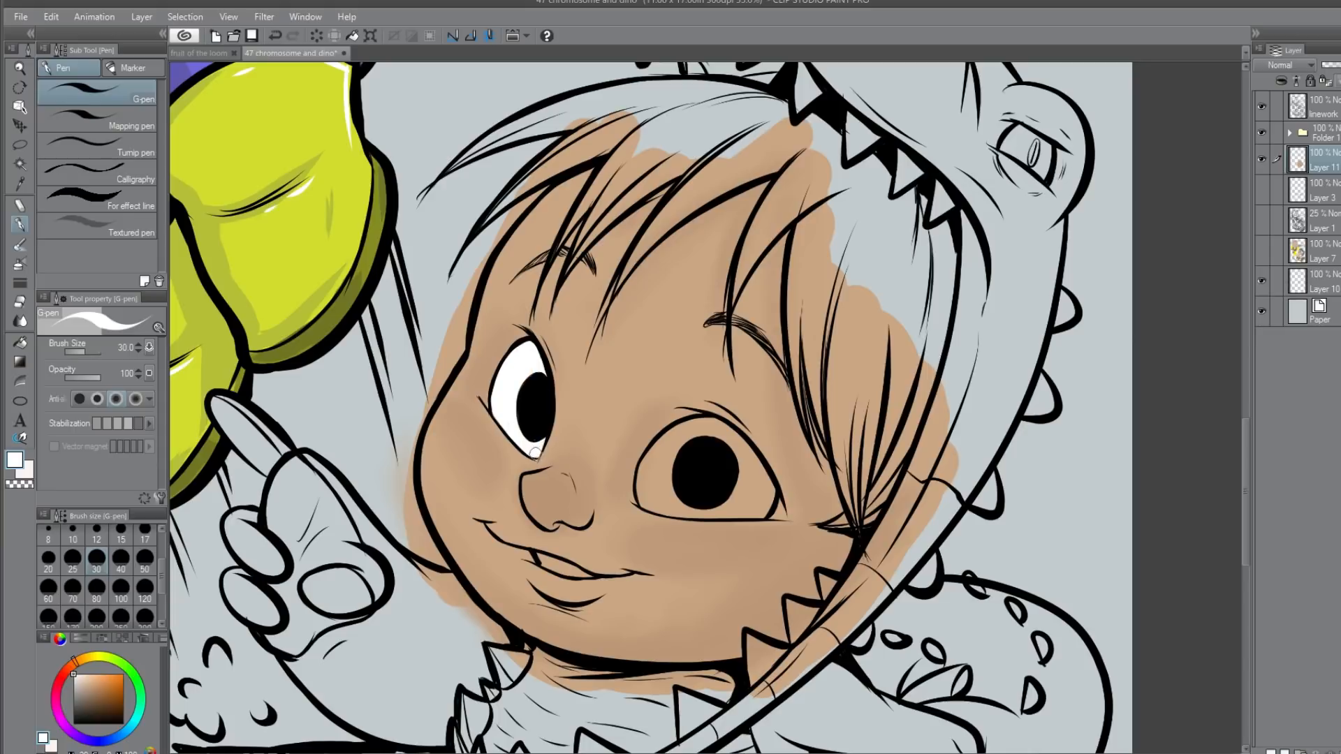
{"action": "mouse_move", "coordinate": [713, 422]}
{"action": "left_mouse_down"}
{"action": "mouse_move", "coordinate": [679, 456]}
{"action": "mouse_move", "coordinate": [652, 455]}
{"action": "mouse_move", "coordinate": [641, 497]}
{"action": "mouse_move", "coordinate": [659, 447]}
{"action": "mouse_move", "coordinate": [668, 480]}
{"action": "mouse_move", "coordinate": [697, 440]}
{"action": "mouse_move", "coordinate": [712, 447]}
{"action": "mouse_move", "coordinate": [688, 425]}
{"action": "mouse_move", "coordinate": [729, 433]}
{"action": "mouse_move", "coordinate": [694, 423]}
{"action": "mouse_move", "coordinate": [762, 470]}
{"action": "left_mouse_up"}
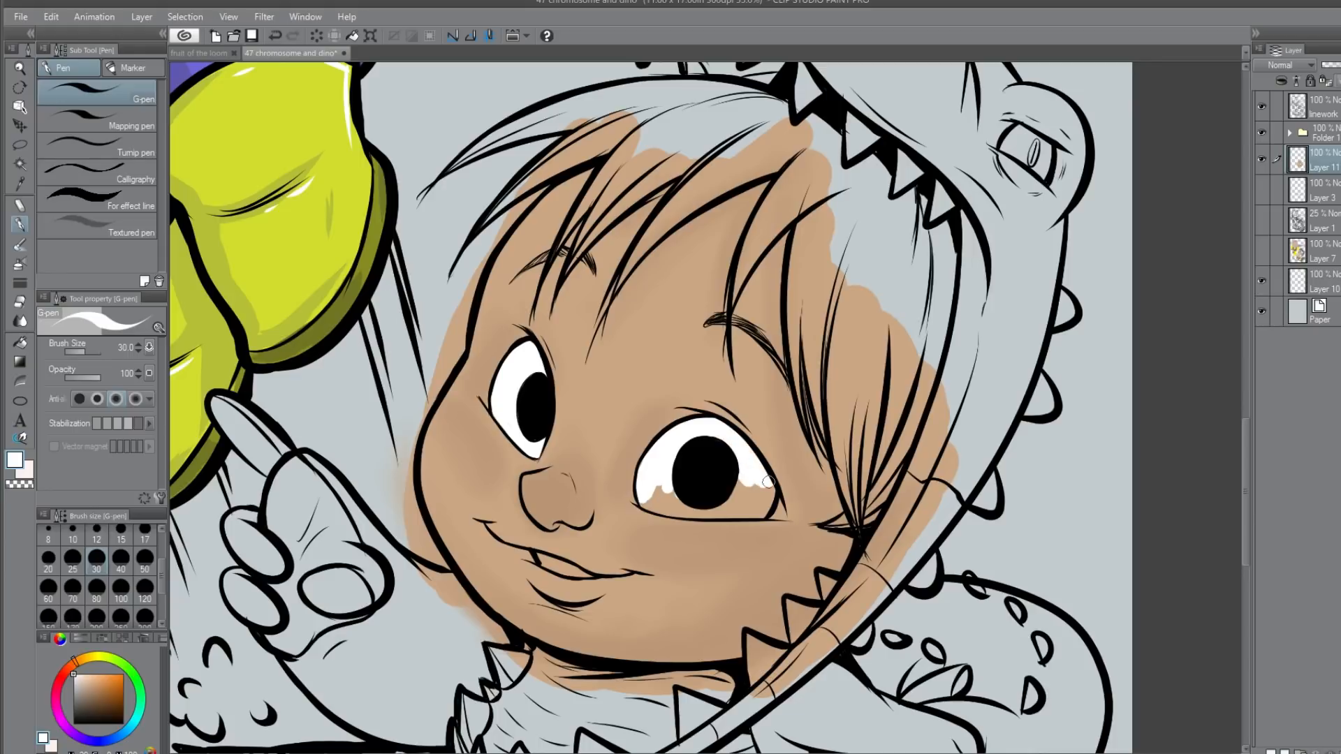
{"action": "mouse_move", "coordinate": [639, 497]}
{"action": "left_mouse_down"}
{"action": "mouse_move", "coordinate": [669, 511]}
{"action": "mouse_move", "coordinate": [644, 493]}
{"action": "mouse_move", "coordinate": [676, 487]}
{"action": "mouse_move", "coordinate": [647, 500]}
{"action": "mouse_move", "coordinate": [687, 514]}
{"action": "mouse_move", "coordinate": [714, 511]}
{"action": "mouse_move", "coordinate": [700, 488]}
{"action": "mouse_move", "coordinate": [749, 498]}
{"action": "mouse_move", "coordinate": [749, 446]}
{"action": "left_mouse_up"}
{"action": "left_click_drag", "start_coordinate": [755, 508], "coordinate": [768, 489]}
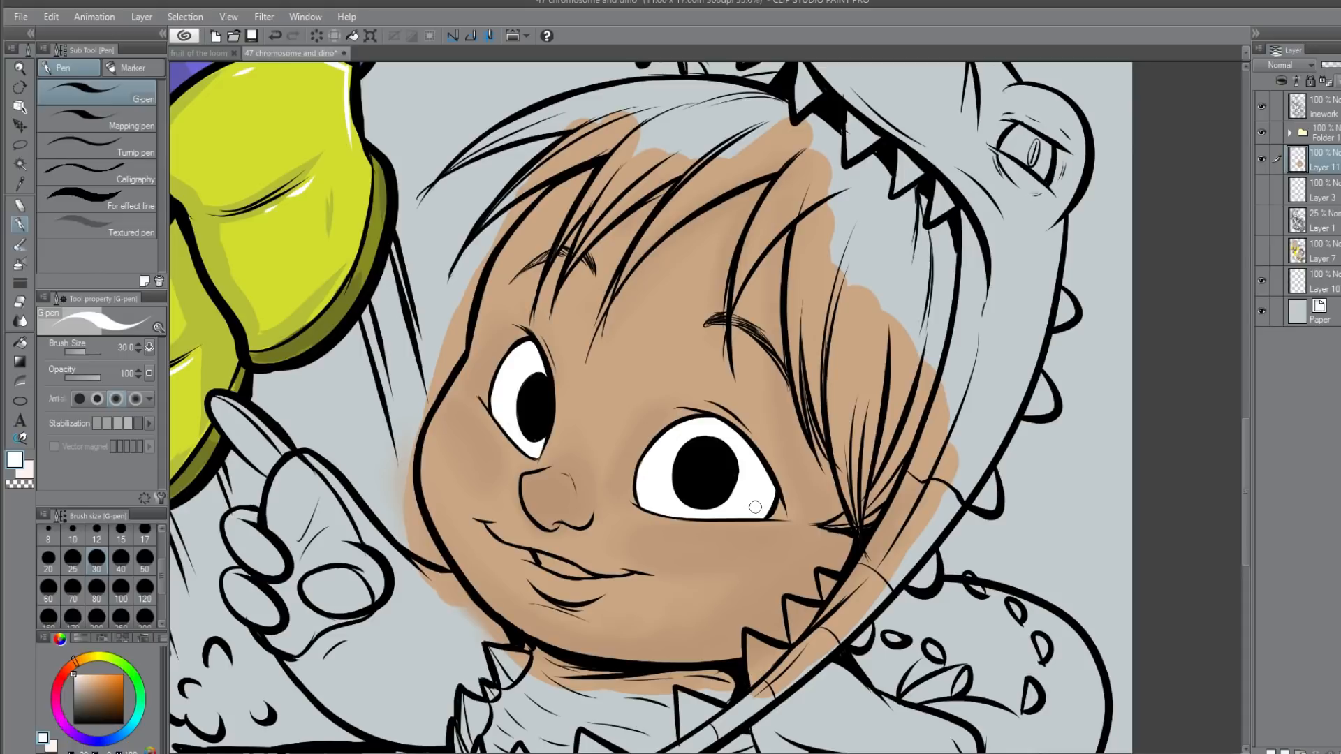
{"action": "mouse_move", "coordinate": [546, 566]}
{"action": "left_mouse_down"}
{"action": "mouse_move", "coordinate": [562, 569]}
{"action": "mouse_move", "coordinate": [548, 559]}
{"action": "left_mouse_up"}
Step: Deepen the shading on the child's nose and lower lip with a darker skin brown, using Running color edge watercolor down to size 30
{"action": "left_click", "coordinate": [550, 495], "text": "alt"}
{"action": "left_click_drag", "start_coordinate": [93, 688], "coordinate": [94, 693]}
{"action": "left_click", "coordinate": [20, 245]}
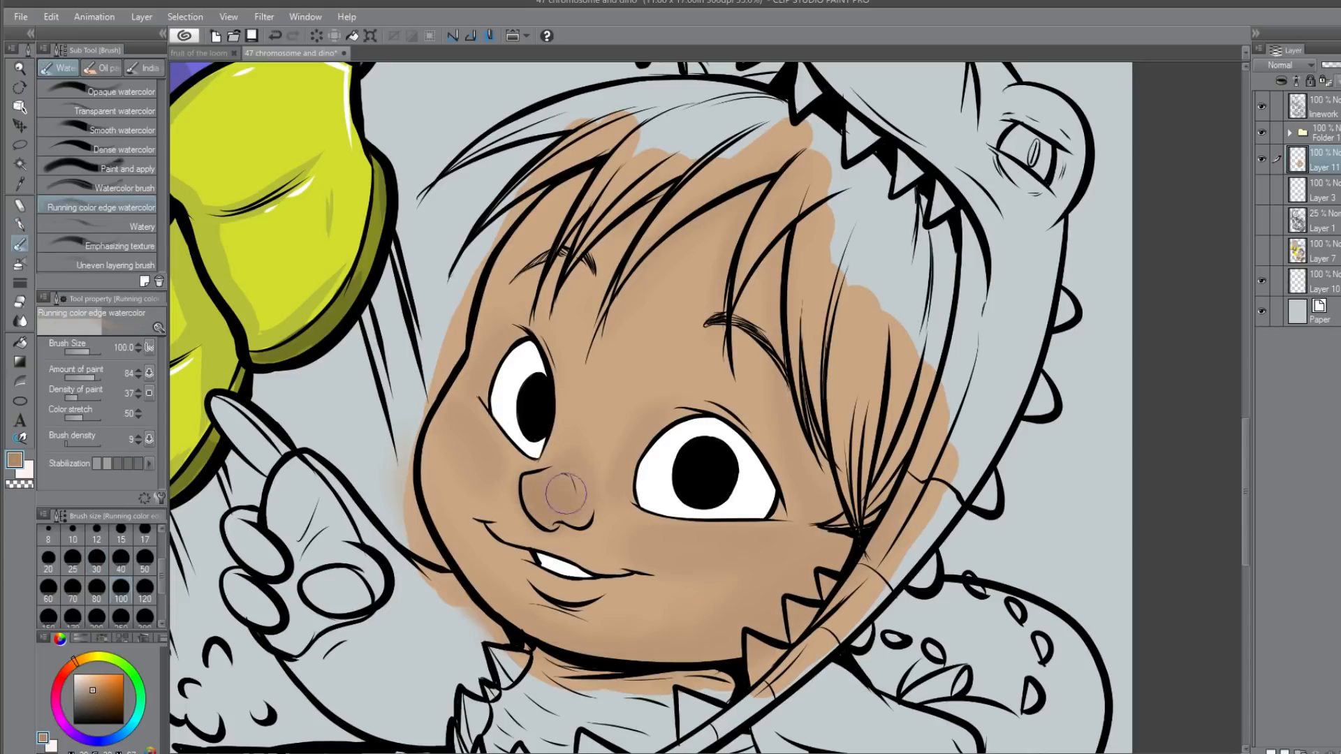
{"action": "left_click", "coordinate": [123, 544]}
{"action": "left_click", "coordinate": [121, 558]}
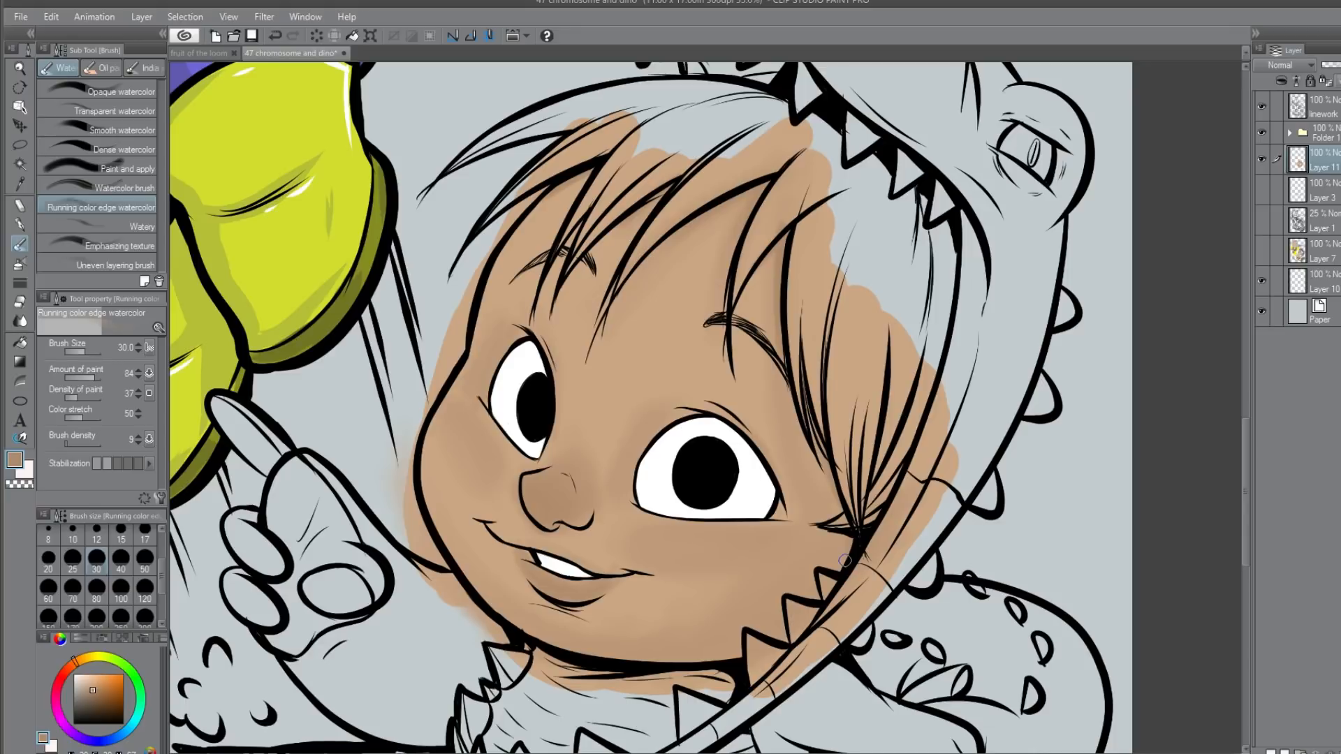
Step: Sample the superhero's blond hair colour and block in the side section of the child's hair with the G-pen at size 100
{"action": "scroll", "coordinate": [663, 530], "scroll_direction": "down", "scroll_amount": 3}
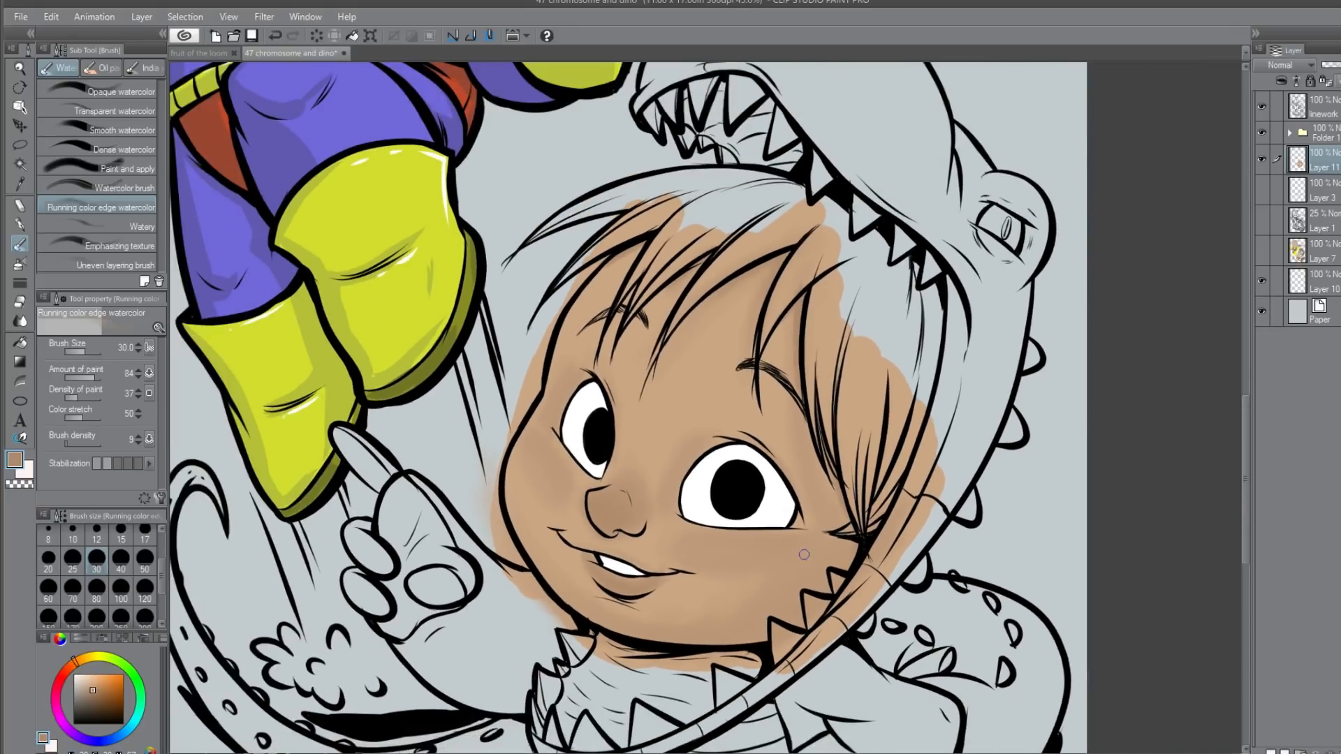
{"action": "scroll", "coordinate": [809, 553], "scroll_direction": "up", "scroll_amount": 1}
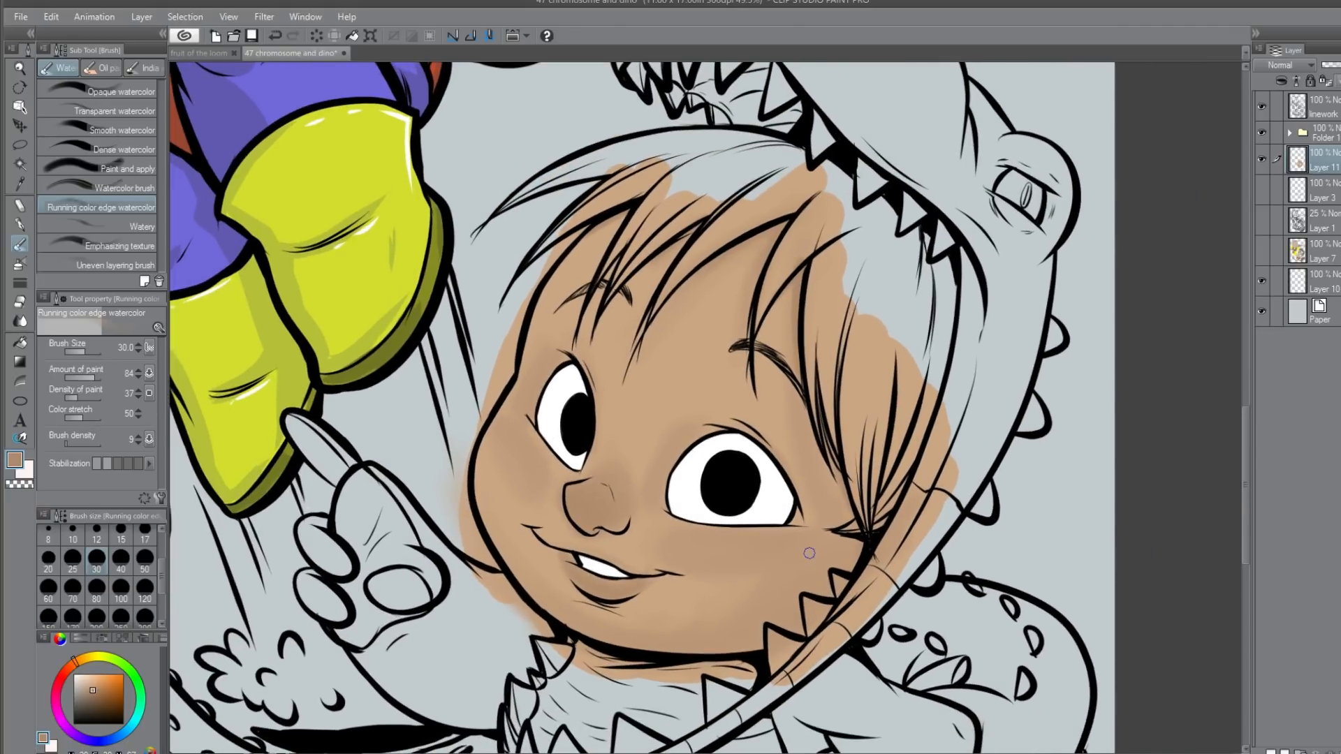
{"action": "scroll", "coordinate": [228, 651], "scroll_direction": "up", "scroll_amount": 3}
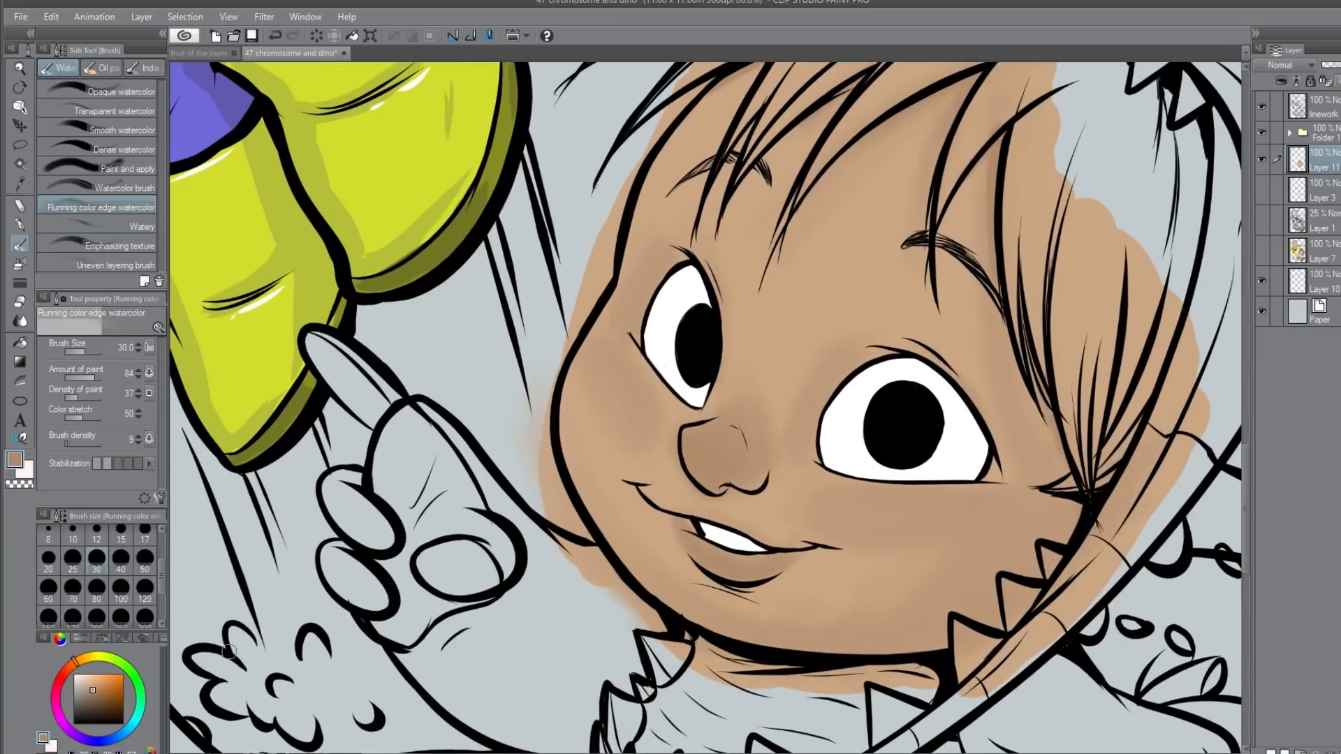
{"action": "scroll", "coordinate": [228, 651], "scroll_direction": "down", "scroll_amount": 2}
{"action": "scroll", "coordinate": [727, 367], "scroll_direction": "down", "scroll_amount": 2}
{"action": "scroll", "coordinate": [701, 359], "scroll_direction": "down", "scroll_amount": 3}
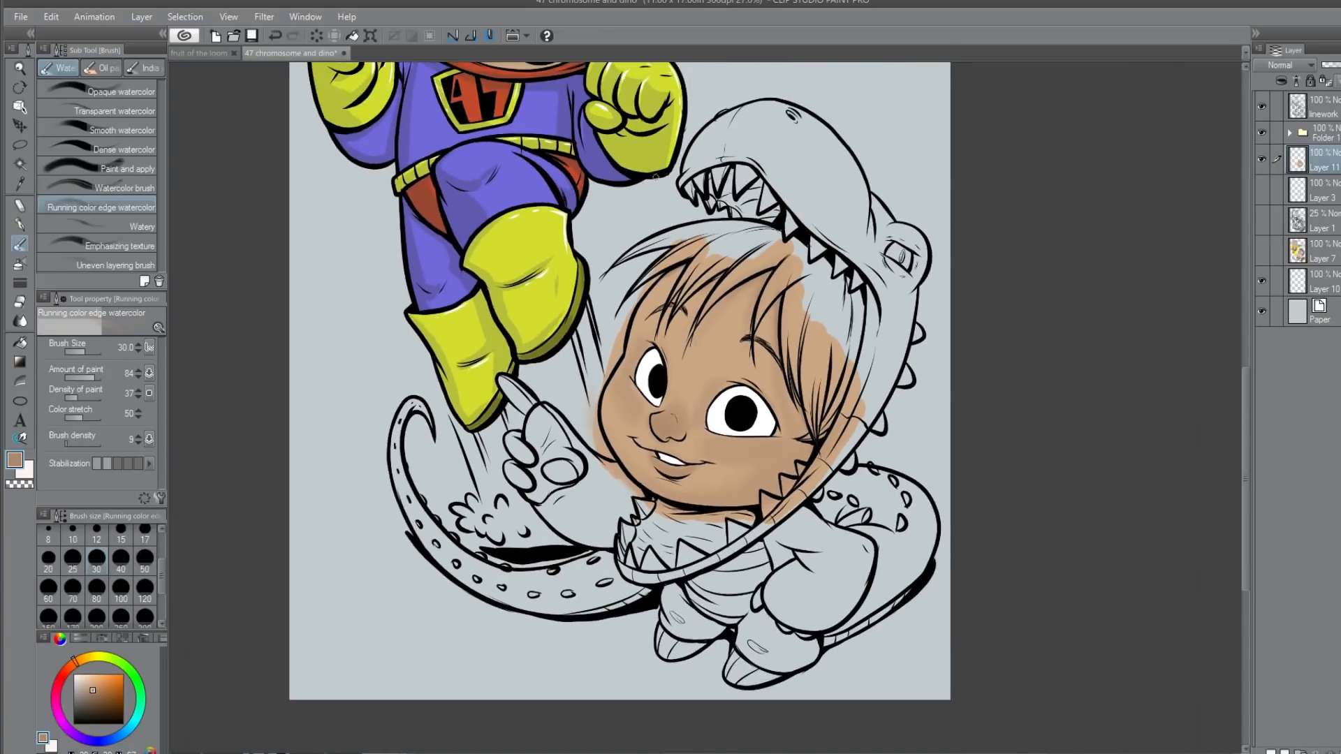
{"action": "left_click_drag", "start_coordinate": [656, 175], "coordinate": [653, 549]}
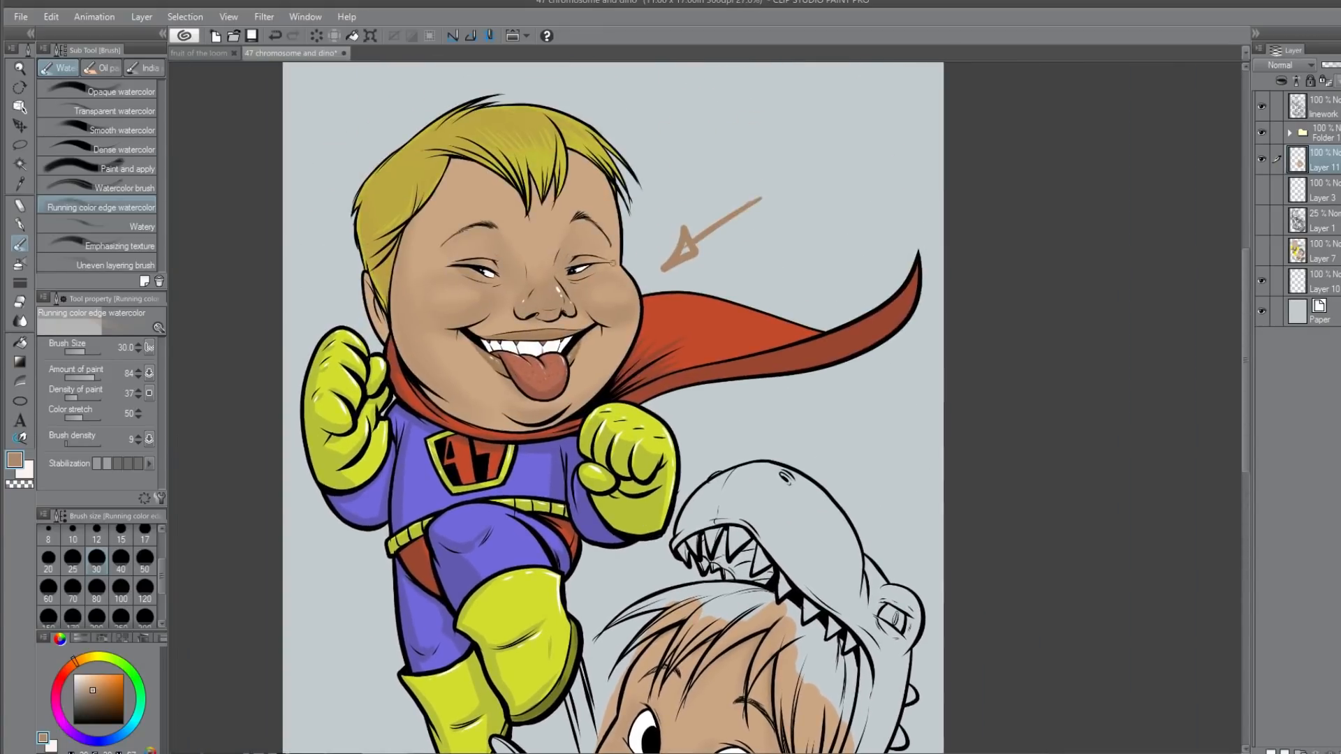
{"action": "left_click", "coordinate": [522, 122], "text": "alt"}
{"action": "left_click_drag", "start_coordinate": [730, 619], "coordinate": [763, 470]}
{"action": "scroll", "coordinate": [844, 545], "scroll_direction": "down", "scroll_amount": 3}
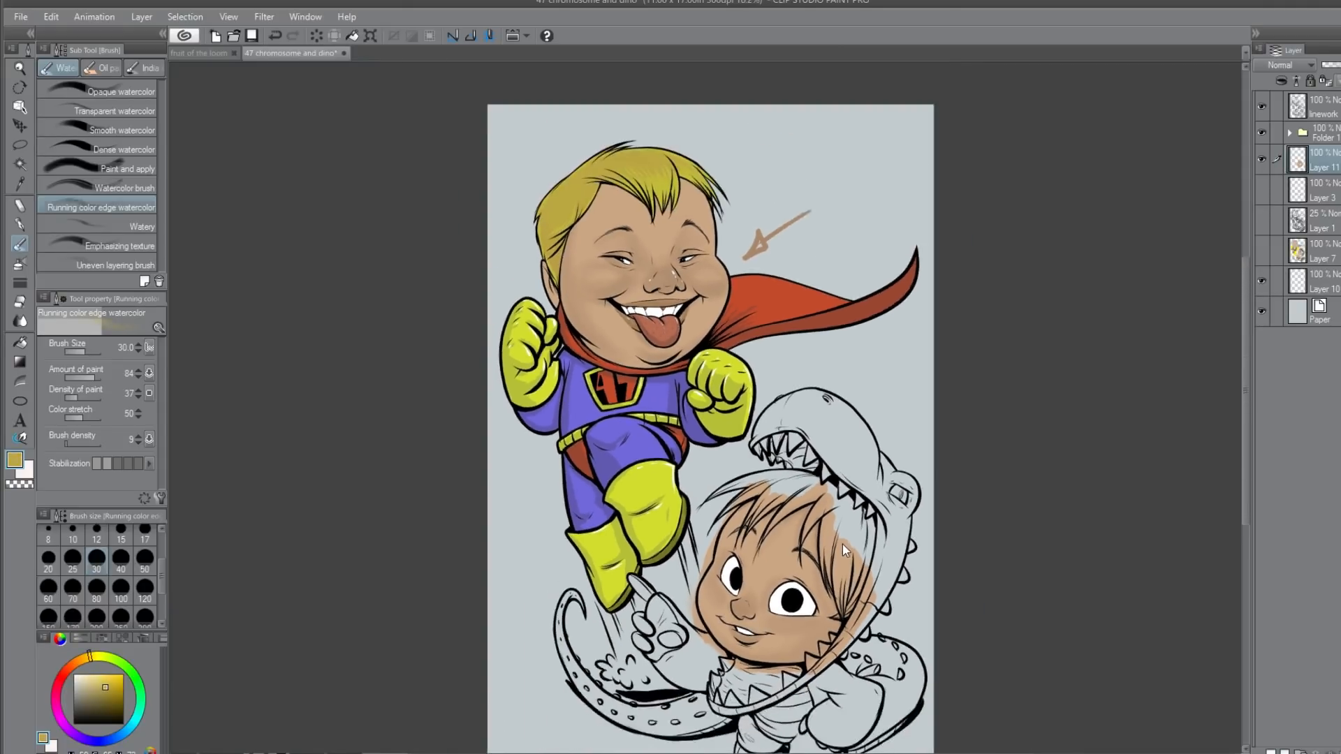
{"action": "scroll", "coordinate": [845, 543], "scroll_direction": "up", "scroll_amount": 4}
{"action": "scroll", "coordinate": [847, 542], "scroll_direction": "up", "scroll_amount": 3}
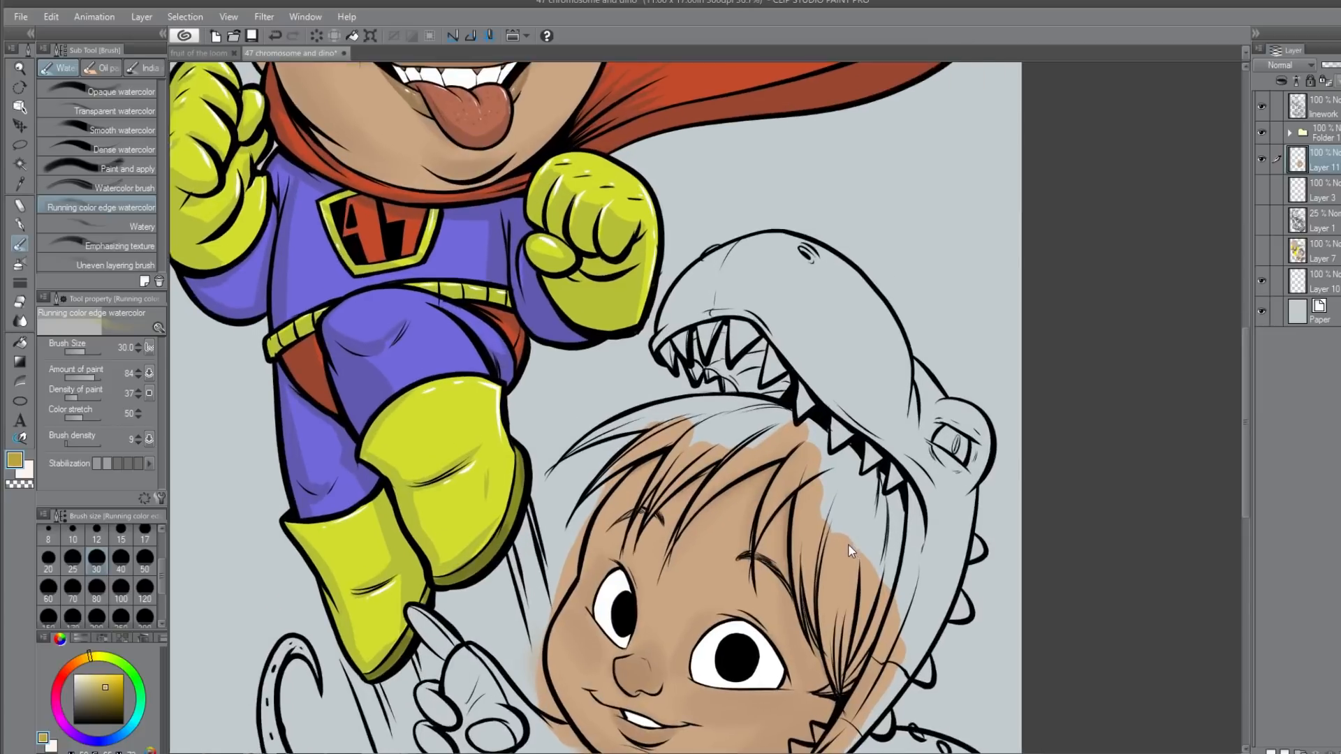
{"action": "left_click", "coordinate": [21, 225]}
{"action": "left_click_drag", "start_coordinate": [830, 616], "coordinate": [824, 524]}
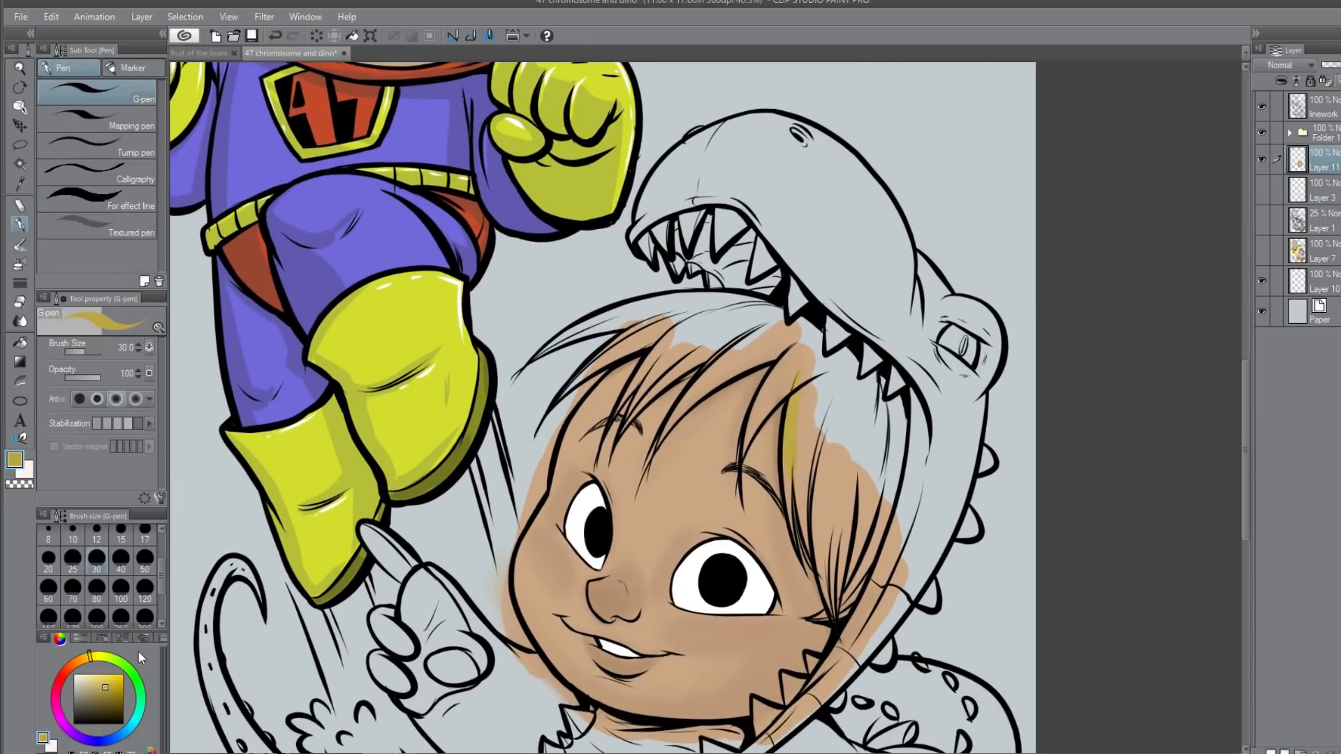
{"action": "left_click", "coordinate": [122, 588]}
{"action": "mouse_move", "coordinate": [813, 412]}
{"action": "left_mouse_down"}
{"action": "mouse_move", "coordinate": [826, 484]}
{"action": "mouse_move", "coordinate": [851, 446]}
{"action": "mouse_move", "coordinate": [874, 468]}
{"action": "mouse_move", "coordinate": [907, 461]}
{"action": "left_mouse_up"}
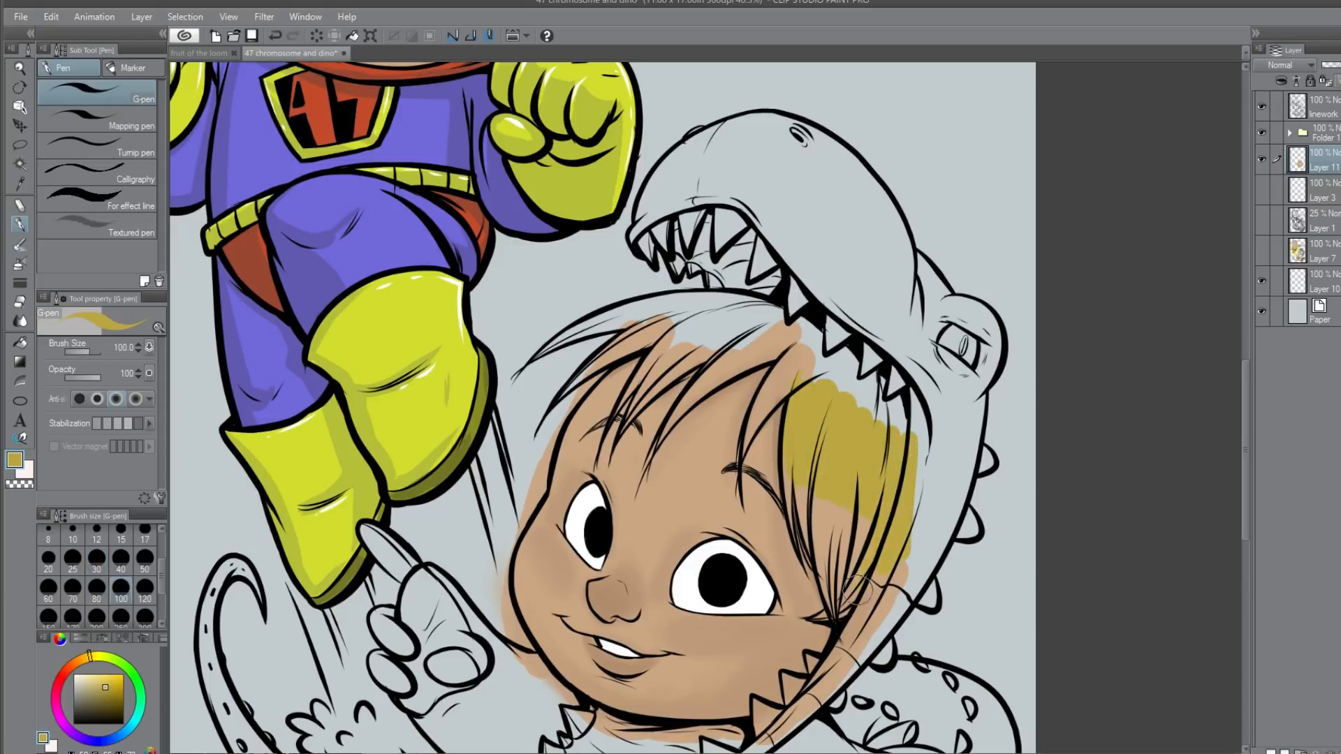
{"action": "mouse_move", "coordinate": [855, 585]}
{"action": "left_mouse_down"}
{"action": "mouse_move", "coordinate": [831, 460]}
{"action": "mouse_move", "coordinate": [818, 489]}
{"action": "left_mouse_up"}
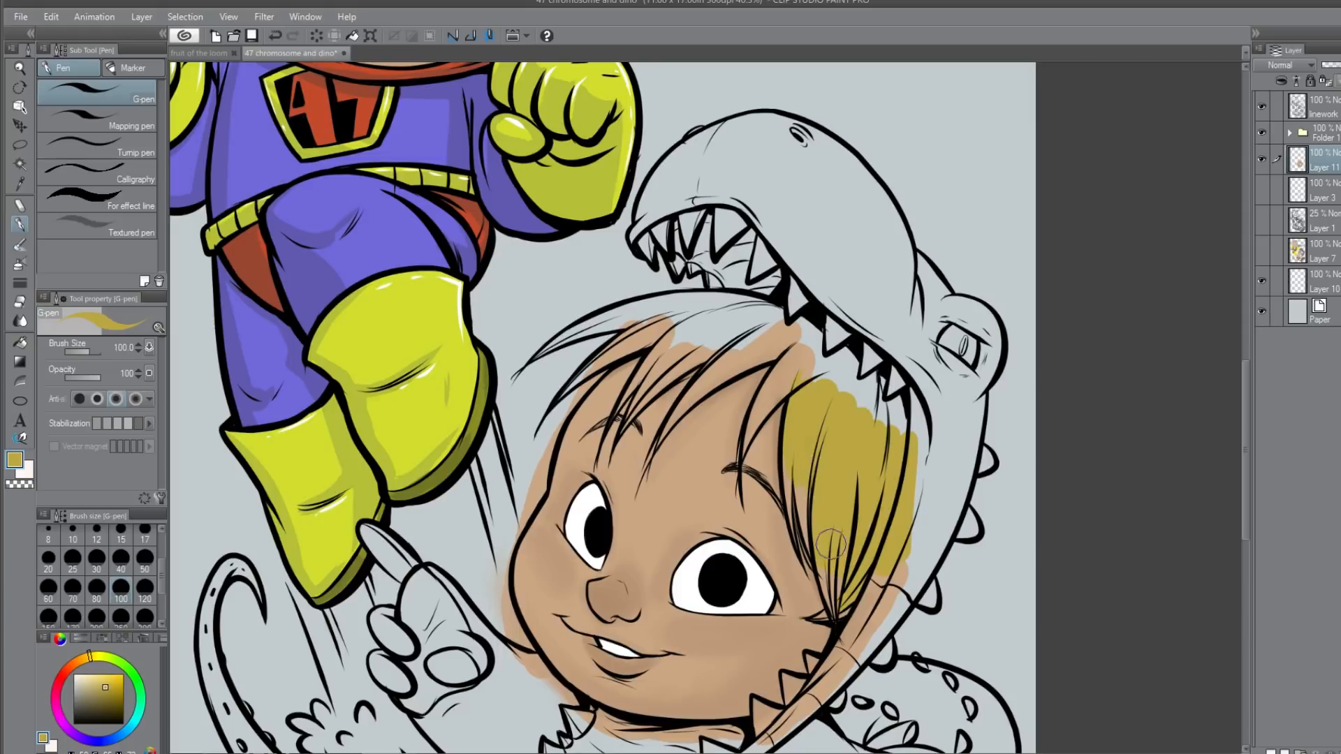
Step: Extend the blond fill up to the dinosaur's teeth and into the middle strands of the fringe with the G-pen at size 40
{"action": "left_click", "coordinate": [123, 561]}
{"action": "mouse_move", "coordinate": [860, 400]}
{"action": "left_mouse_down"}
{"action": "mouse_move", "coordinate": [875, 375]}
{"action": "mouse_move", "coordinate": [875, 406]}
{"action": "mouse_move", "coordinate": [888, 372]}
{"action": "mouse_move", "coordinate": [893, 453]}
{"action": "mouse_move", "coordinate": [904, 401]}
{"action": "mouse_move", "coordinate": [850, 428]}
{"action": "mouse_move", "coordinate": [870, 347]}
{"action": "mouse_move", "coordinate": [841, 376]}
{"action": "mouse_move", "coordinate": [856, 330]}
{"action": "mouse_move", "coordinate": [814, 384]}
{"action": "left_mouse_up"}
{"action": "mouse_move", "coordinate": [745, 438]}
{"action": "left_mouse_down"}
{"action": "mouse_move", "coordinate": [779, 362]}
{"action": "mouse_move", "coordinate": [759, 419]}
{"action": "mouse_move", "coordinate": [830, 317]}
{"action": "mouse_move", "coordinate": [803, 371]}
{"action": "left_mouse_up"}
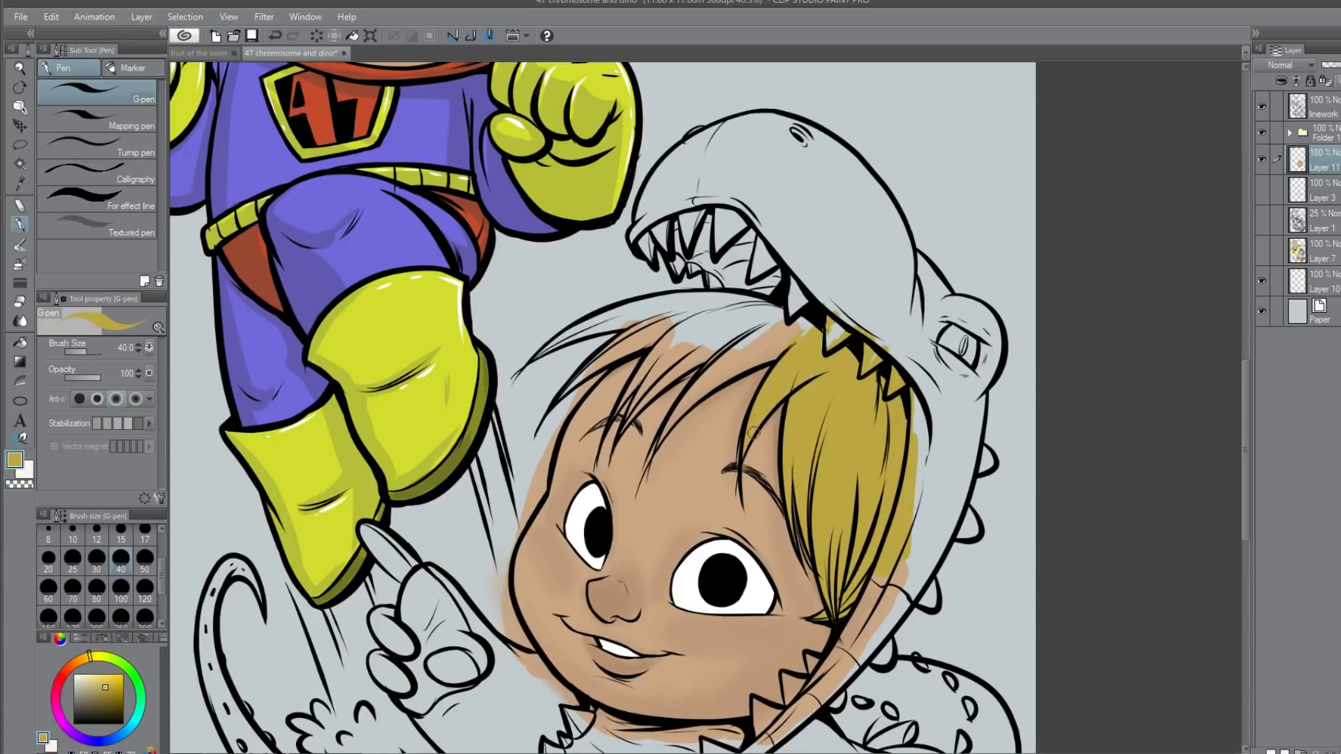
{"action": "mouse_move", "coordinate": [662, 433]}
{"action": "left_mouse_down"}
{"action": "mouse_move", "coordinate": [767, 337]}
{"action": "mouse_move", "coordinate": [712, 375]}
{"action": "mouse_move", "coordinate": [727, 363]}
{"action": "mouse_move", "coordinate": [817, 329]}
{"action": "left_mouse_up"}
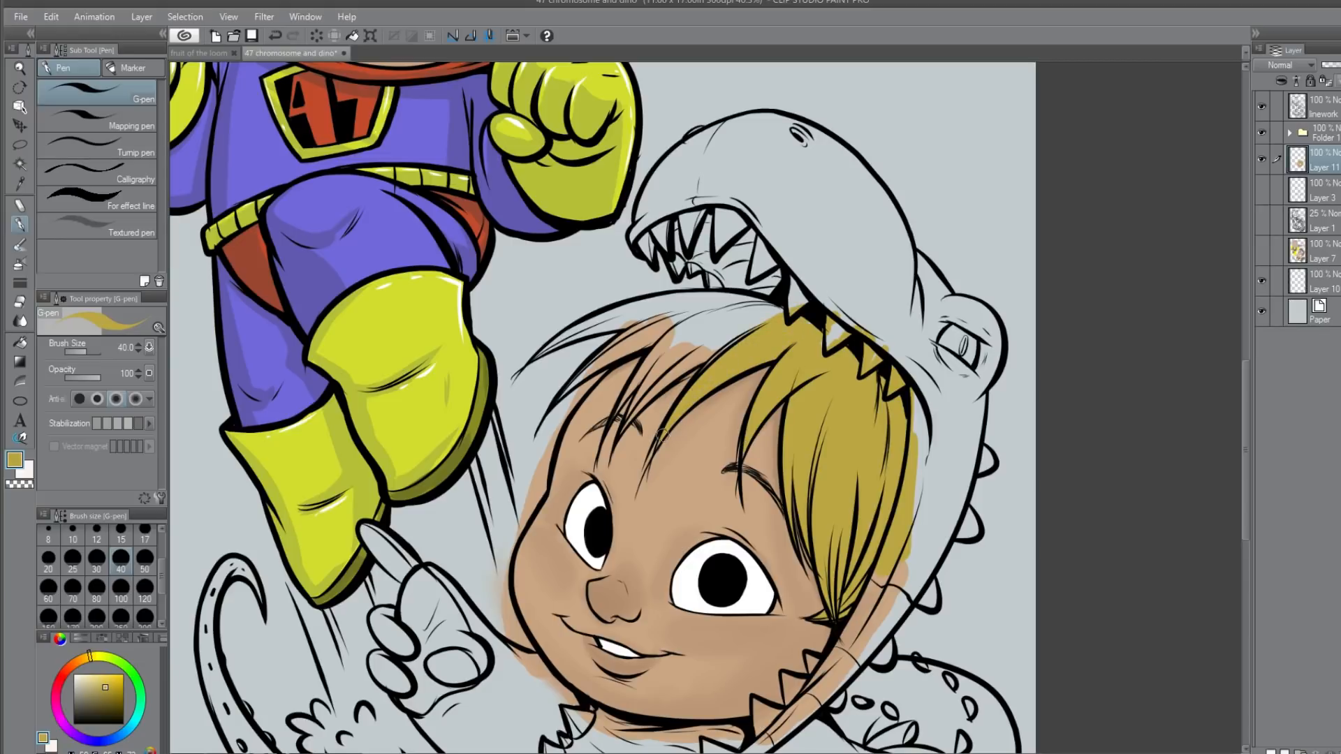
Step: Fill the crown and the remaining fringe tips of the child's hair with the same blond
{"action": "left_click_drag", "start_coordinate": [671, 353], "coordinate": [733, 320]}
{"action": "left_click_drag", "start_coordinate": [672, 350], "coordinate": [729, 307]}
{"action": "mouse_move", "coordinate": [707, 359]}
{"action": "left_mouse_down"}
{"action": "mouse_move", "coordinate": [766, 325]}
{"action": "mouse_move", "coordinate": [755, 314]}
{"action": "mouse_move", "coordinate": [681, 348]}
{"action": "mouse_move", "coordinate": [727, 299]}
{"action": "left_mouse_up"}
{"action": "left_click_drag", "start_coordinate": [580, 377], "coordinate": [646, 335]}
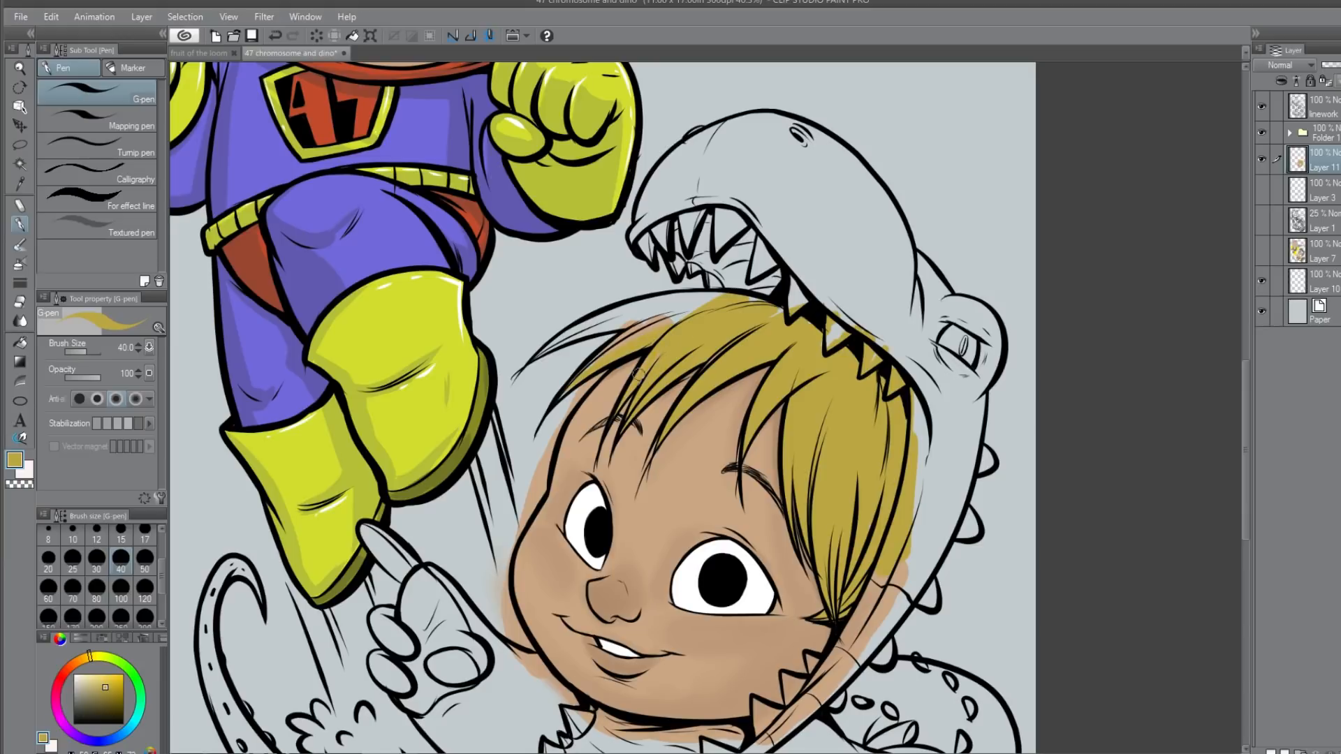
{"action": "mouse_move", "coordinate": [639, 323]}
{"action": "left_mouse_down"}
{"action": "mouse_move", "coordinate": [679, 297]}
{"action": "mouse_move", "coordinate": [733, 297]}
{"action": "mouse_move", "coordinate": [635, 305]}
{"action": "mouse_move", "coordinate": [555, 349]}
{"action": "mouse_move", "coordinate": [607, 311]}
{"action": "mouse_move", "coordinate": [613, 334]}
{"action": "left_mouse_up"}
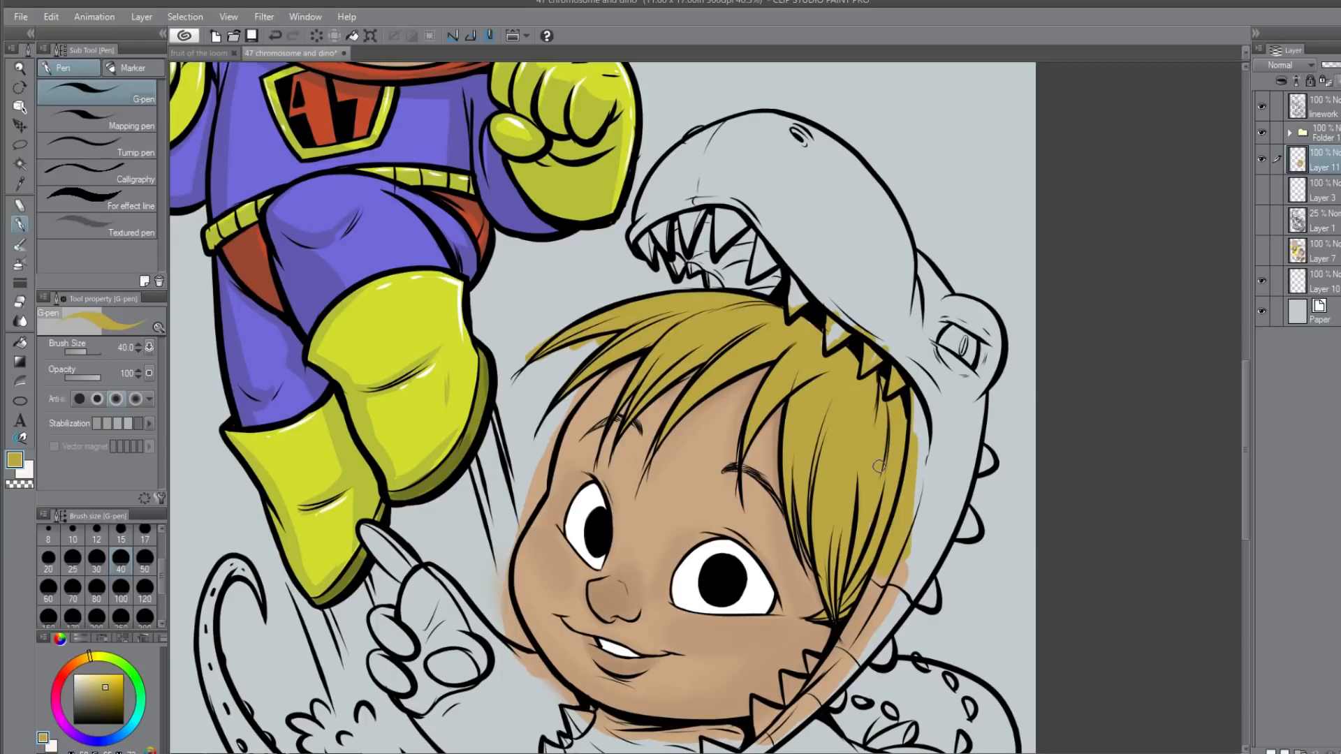
Step: Draw darker olive-blond shadow strands through the child's hair beneath the dinosaur's teeth and along the crown with the G-pen
{"action": "left_click_drag", "start_coordinate": [102, 690], "coordinate": [99, 693]}
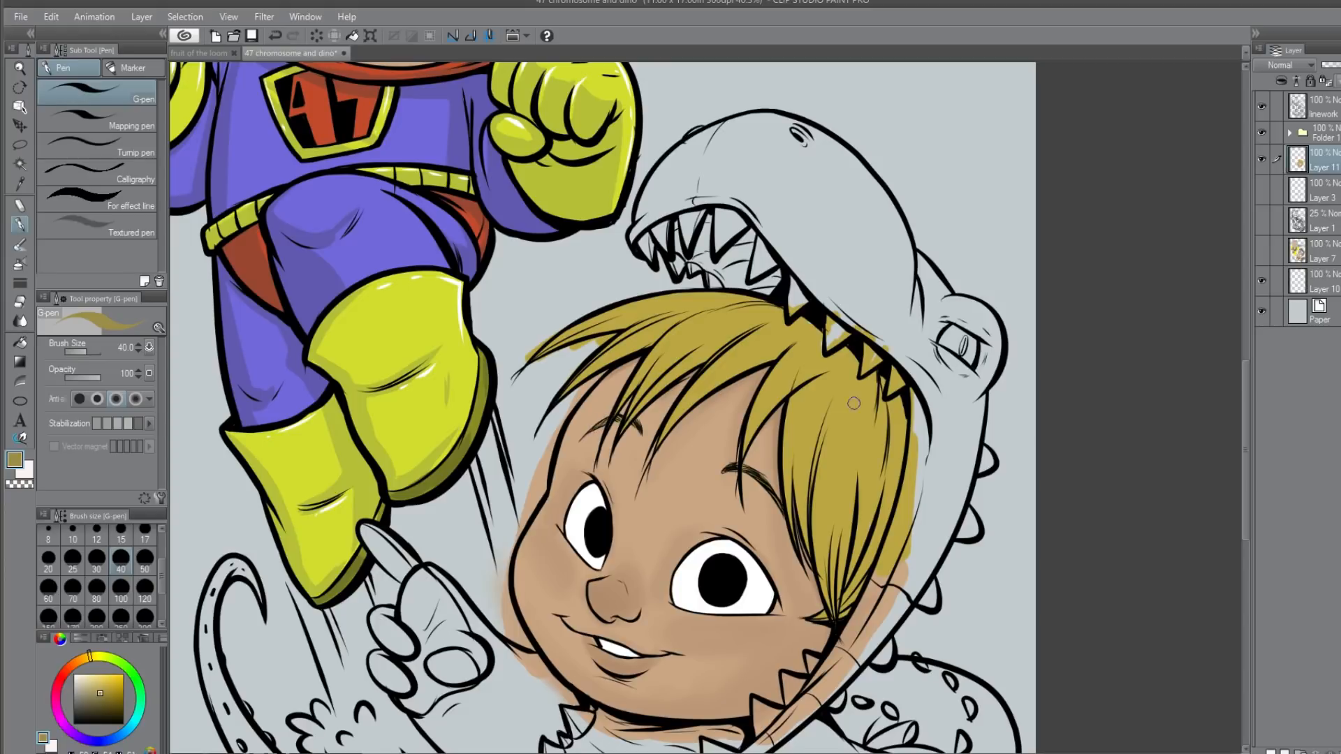
{"action": "mouse_move", "coordinate": [852, 345]}
{"action": "left_mouse_down"}
{"action": "mouse_move", "coordinate": [820, 474]}
{"action": "mouse_move", "coordinate": [848, 349]}
{"action": "mouse_move", "coordinate": [840, 490]}
{"action": "mouse_move", "coordinate": [871, 356]}
{"action": "mouse_move", "coordinate": [904, 419]}
{"action": "mouse_move", "coordinate": [865, 442]}
{"action": "mouse_move", "coordinate": [845, 518]}
{"action": "mouse_move", "coordinate": [844, 477]}
{"action": "mouse_move", "coordinate": [857, 518]}
{"action": "mouse_move", "coordinate": [817, 370]}
{"action": "mouse_move", "coordinate": [824, 402]}
{"action": "mouse_move", "coordinate": [844, 347]}
{"action": "mouse_move", "coordinate": [807, 361]}
{"action": "mouse_move", "coordinate": [840, 344]}
{"action": "mouse_move", "coordinate": [800, 350]}
{"action": "mouse_move", "coordinate": [820, 336]}
{"action": "mouse_move", "coordinate": [793, 333]}
{"action": "mouse_move", "coordinate": [701, 350]}
{"action": "mouse_move", "coordinate": [746, 317]}
{"action": "mouse_move", "coordinate": [791, 312]}
{"action": "mouse_move", "coordinate": [634, 300]}
{"action": "left_mouse_up"}
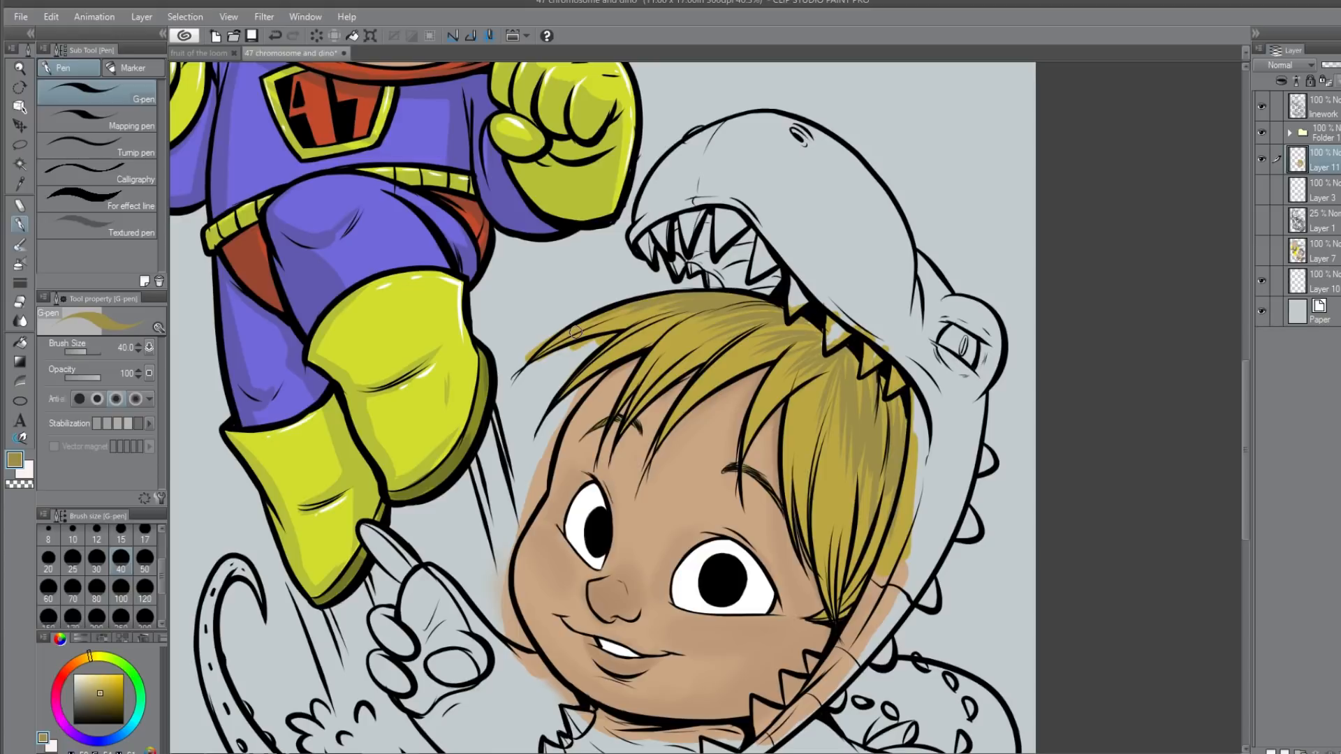
{"action": "left_click_drag", "start_coordinate": [802, 327], "coordinate": [759, 338]}
Step: Soften the hair shadows with the Blend tool at size 100, add more dark G-pen strands, and blend those too
{"action": "left_click", "coordinate": [20, 320]}
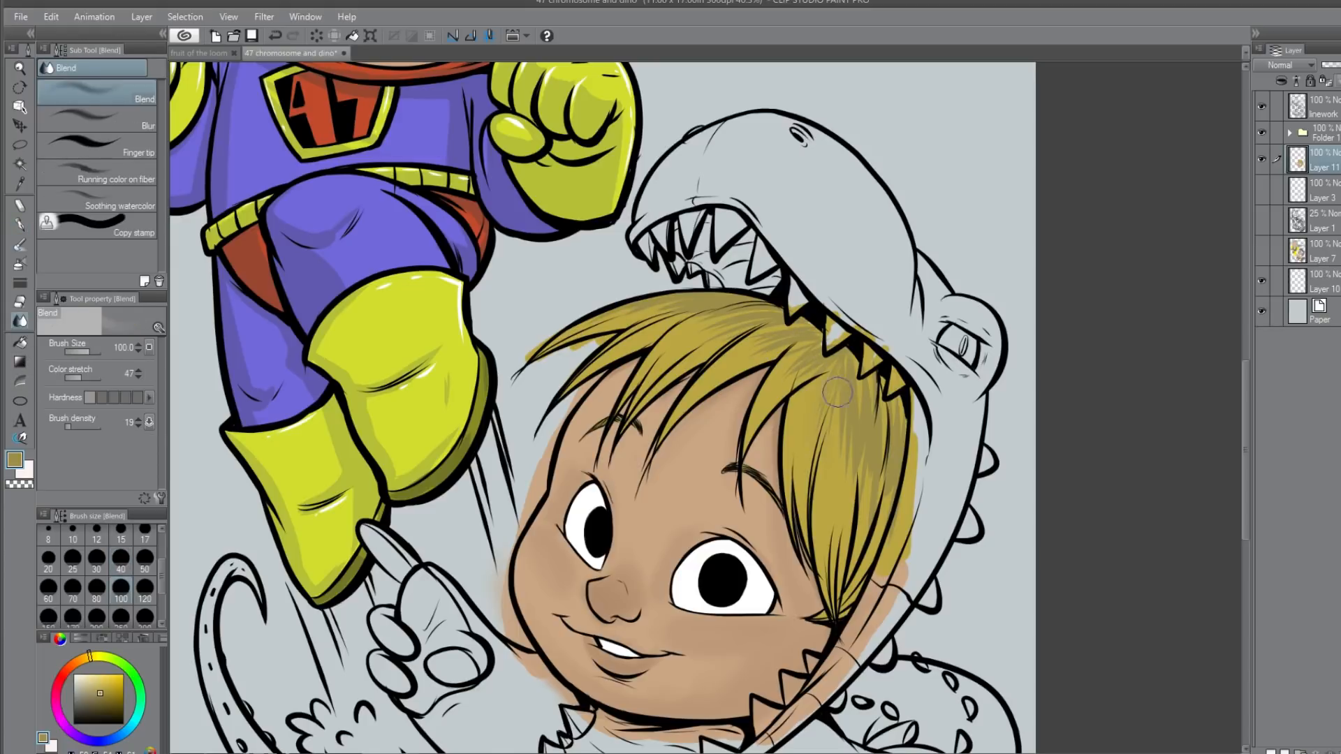
{"action": "mouse_move", "coordinate": [871, 499]}
{"action": "left_mouse_down"}
{"action": "mouse_move", "coordinate": [889, 437]}
{"action": "mouse_move", "coordinate": [874, 542]}
{"action": "mouse_move", "coordinate": [857, 359]}
{"action": "mouse_move", "coordinate": [898, 433]}
{"action": "mouse_move", "coordinate": [908, 400]}
{"action": "mouse_move", "coordinate": [834, 356]}
{"action": "mouse_move", "coordinate": [799, 358]}
{"action": "mouse_move", "coordinate": [799, 373]}
{"action": "mouse_move", "coordinate": [821, 318]}
{"action": "mouse_move", "coordinate": [745, 347]}
{"action": "mouse_move", "coordinate": [780, 333]}
{"action": "mouse_move", "coordinate": [784, 307]}
{"action": "mouse_move", "coordinate": [706, 334]}
{"action": "mouse_move", "coordinate": [707, 302]}
{"action": "mouse_move", "coordinate": [550, 330]}
{"action": "mouse_move", "coordinate": [689, 302]}
{"action": "mouse_move", "coordinate": [841, 304]}
{"action": "mouse_move", "coordinate": [792, 320]}
{"action": "mouse_move", "coordinate": [790, 352]}
{"action": "mouse_move", "coordinate": [847, 354]}
{"action": "mouse_move", "coordinate": [904, 450]}
{"action": "mouse_move", "coordinate": [863, 533]}
{"action": "mouse_move", "coordinate": [886, 463]}
{"action": "mouse_move", "coordinate": [880, 495]}
{"action": "left_mouse_up"}
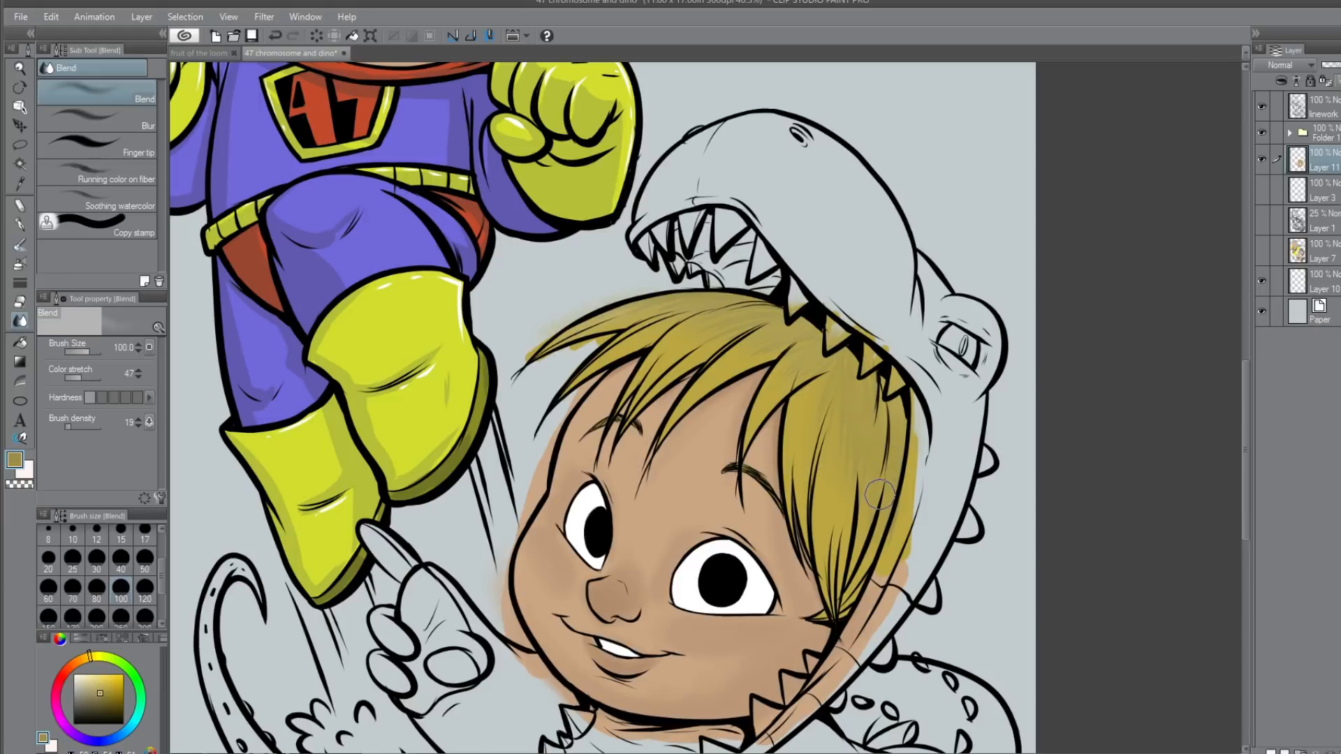
{"action": "left_click", "coordinate": [20, 224]}
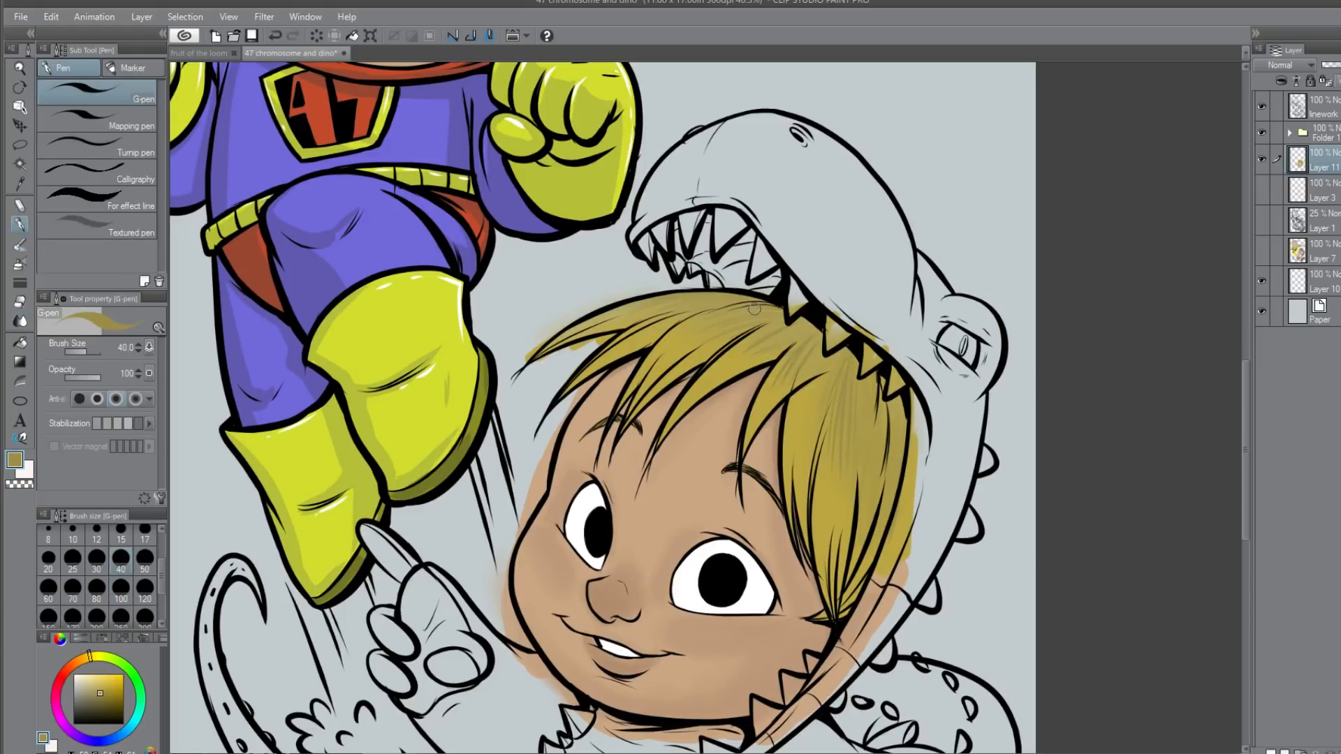
{"action": "left_click", "coordinate": [22, 320]}
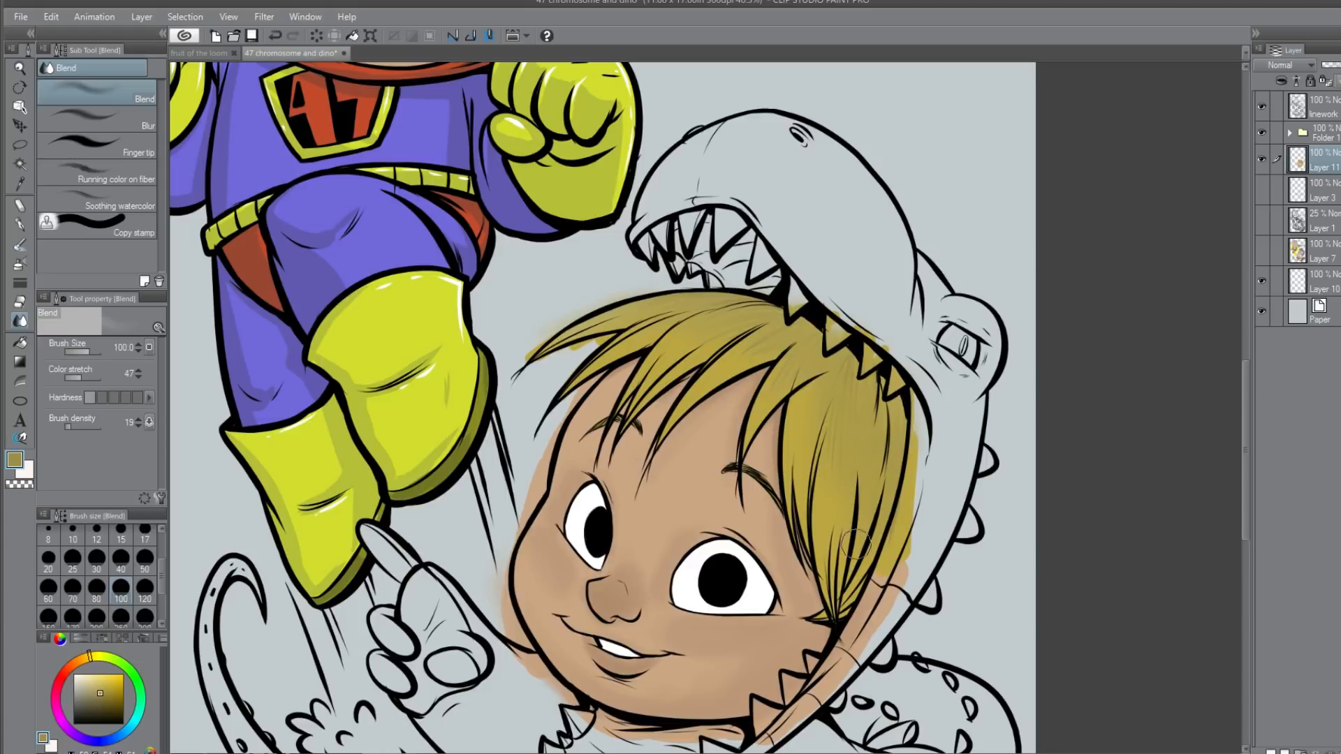
Step: Fill the dinosaur's lower mouth beneath the child's chin with a reddish brown using the G-pen at size 40
{"action": "scroll", "coordinate": [908, 388], "scroll_direction": "down", "scroll_amount": 5}
{"action": "scroll", "coordinate": [894, 383], "scroll_direction": "up", "scroll_amount": 1}
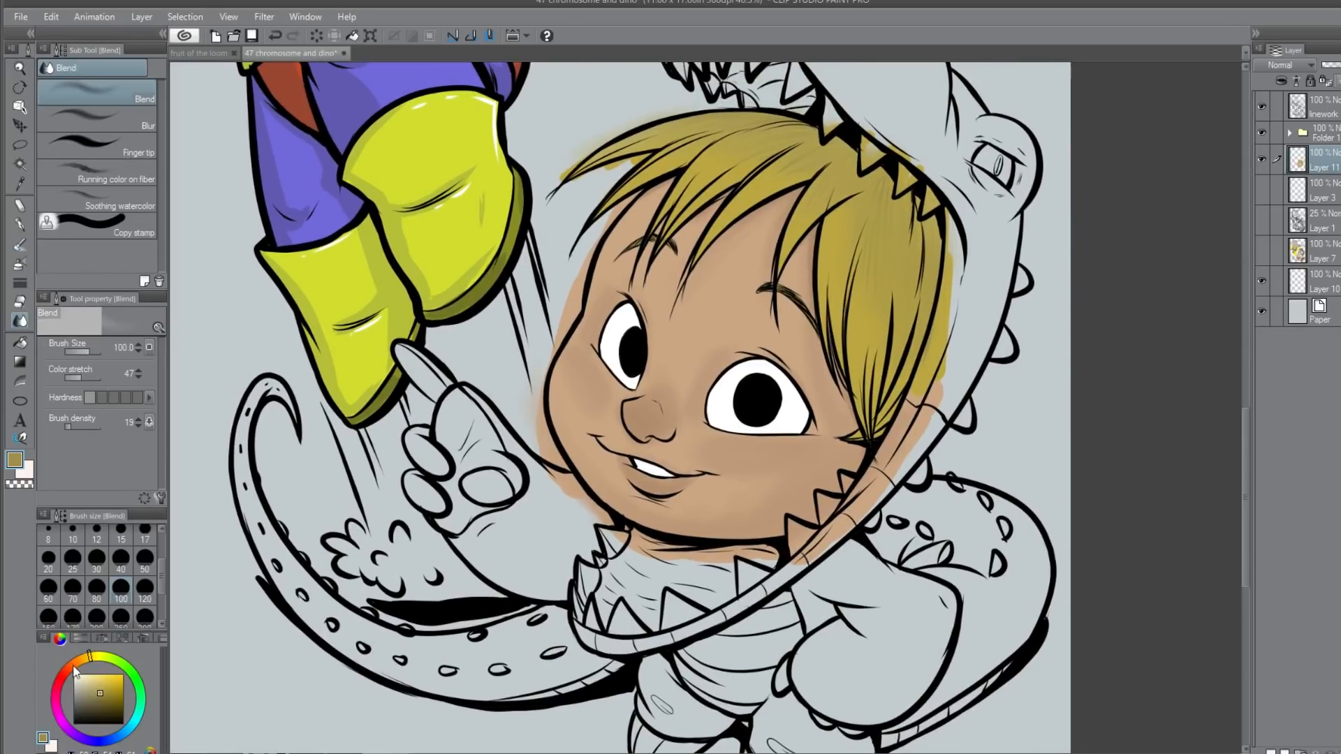
{"action": "left_click", "coordinate": [75, 670]}
{"action": "left_click", "coordinate": [89, 681]}
{"action": "left_click", "coordinate": [91, 690]}
{"action": "left_click_drag", "start_coordinate": [95, 679], "coordinate": [97, 691]}
{"action": "key", "text": "p"}
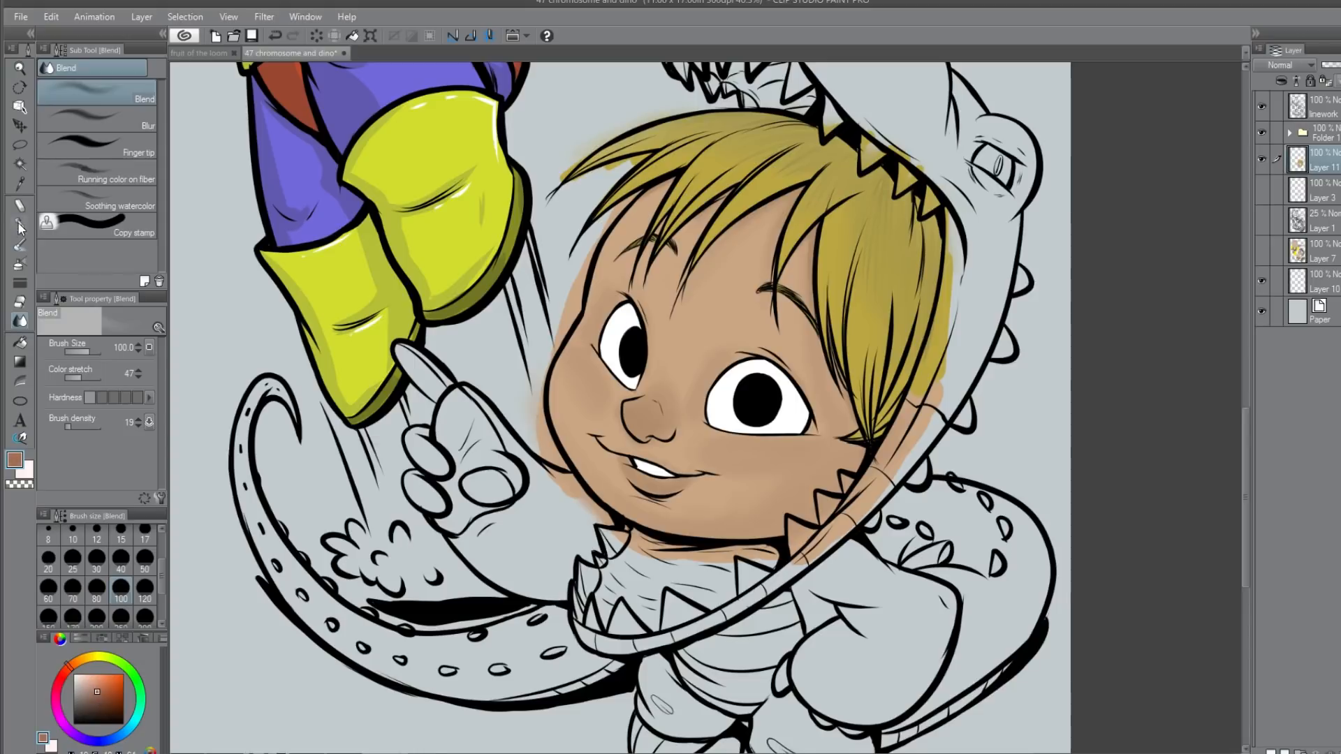
{"action": "mouse_move", "coordinate": [646, 558]}
{"action": "left_mouse_down"}
{"action": "mouse_move", "coordinate": [635, 529]}
{"action": "mouse_move", "coordinate": [724, 557]}
{"action": "left_mouse_up"}
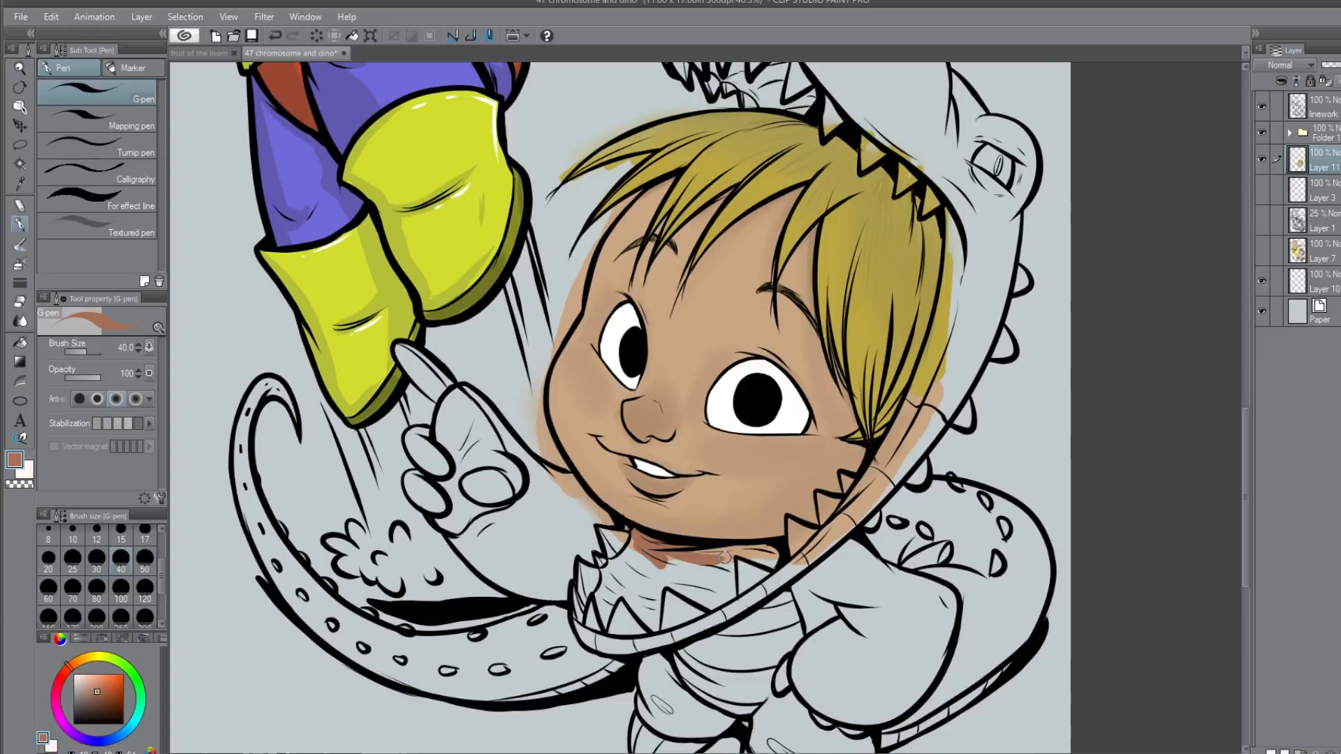
{"action": "mouse_move", "coordinate": [627, 532]}
{"action": "left_mouse_down"}
{"action": "mouse_move", "coordinate": [592, 595]}
{"action": "mouse_move", "coordinate": [607, 632]}
{"action": "mouse_move", "coordinate": [768, 569]}
{"action": "mouse_move", "coordinate": [746, 546]}
{"action": "mouse_move", "coordinate": [632, 569]}
{"action": "mouse_move", "coordinate": [625, 580]}
{"action": "mouse_move", "coordinate": [649, 583]}
{"action": "mouse_move", "coordinate": [762, 563]}
{"action": "left_mouse_up"}
{"action": "left_click_drag", "start_coordinate": [660, 632], "coordinate": [705, 613]}
Step: Paint the inside of the dinosaur's upper jaw, between the teeth above the hair, with the same reddish brown
{"action": "left_click_drag", "start_coordinate": [765, 517], "coordinate": [672, 701]}
{"action": "mouse_move", "coordinate": [618, 227]}
{"action": "left_mouse_down"}
{"action": "mouse_move", "coordinate": [646, 261]}
{"action": "mouse_move", "coordinate": [649, 224]}
{"action": "mouse_move", "coordinate": [668, 284]}
{"action": "mouse_move", "coordinate": [688, 235]}
{"action": "mouse_move", "coordinate": [678, 275]}
{"action": "mouse_move", "coordinate": [654, 260]}
{"action": "mouse_move", "coordinate": [719, 276]}
{"action": "left_mouse_up"}
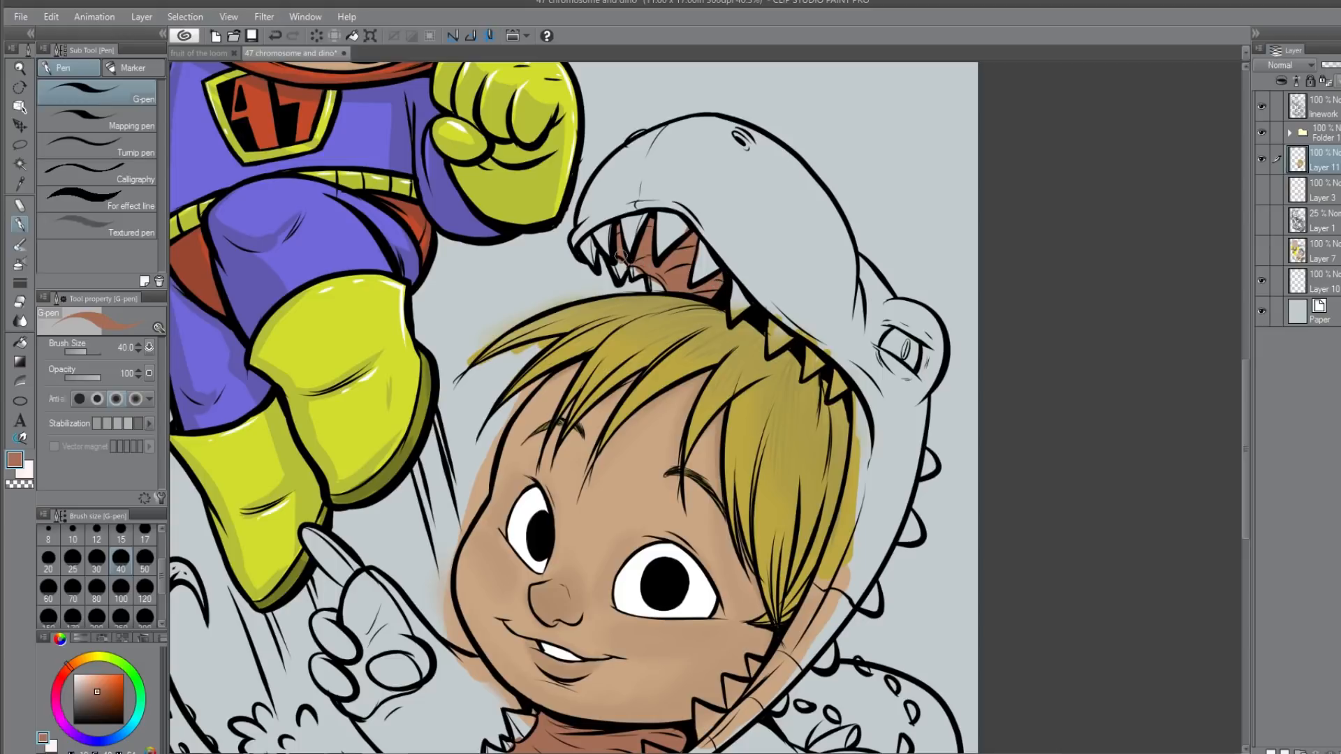
{"action": "left_click_drag", "start_coordinate": [781, 494], "coordinate": [825, 236]}
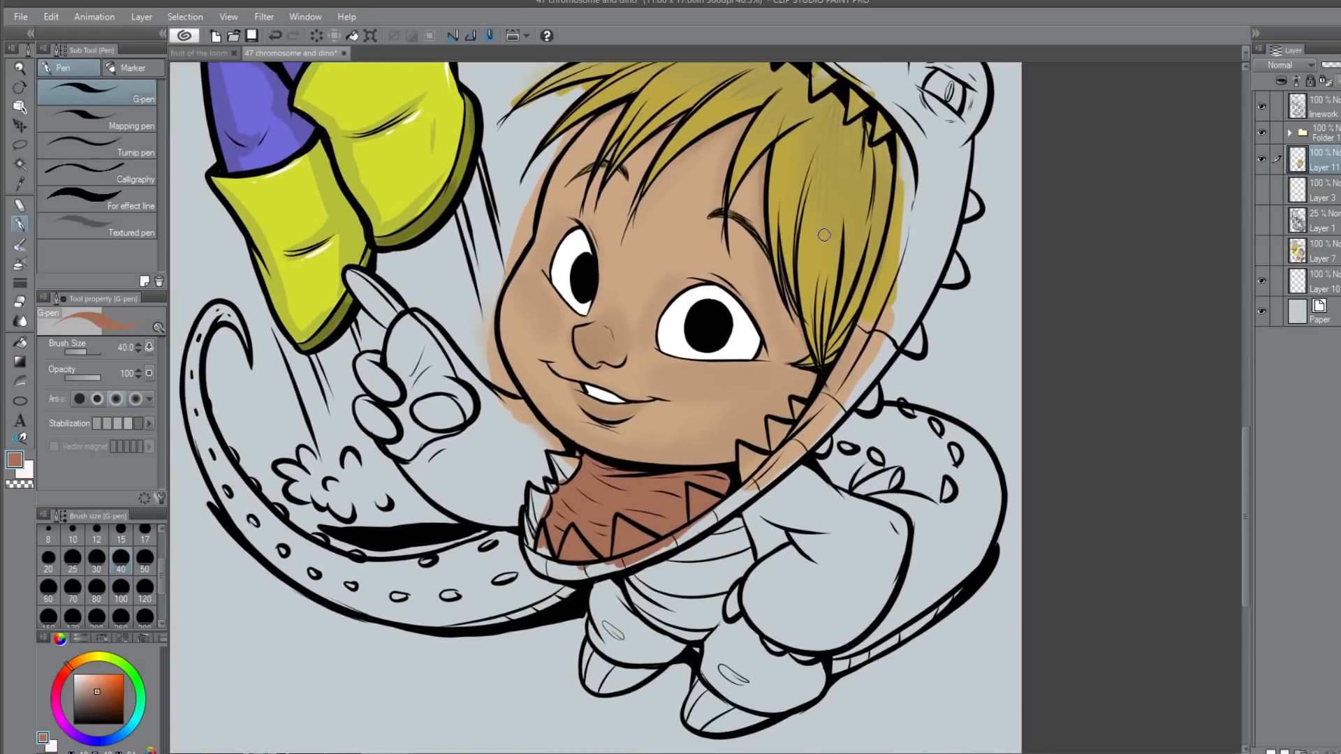
{"action": "left_click_drag", "start_coordinate": [813, 492], "coordinate": [792, 613]}
{"action": "left_click_drag", "start_coordinate": [803, 672], "coordinate": [830, 574]}
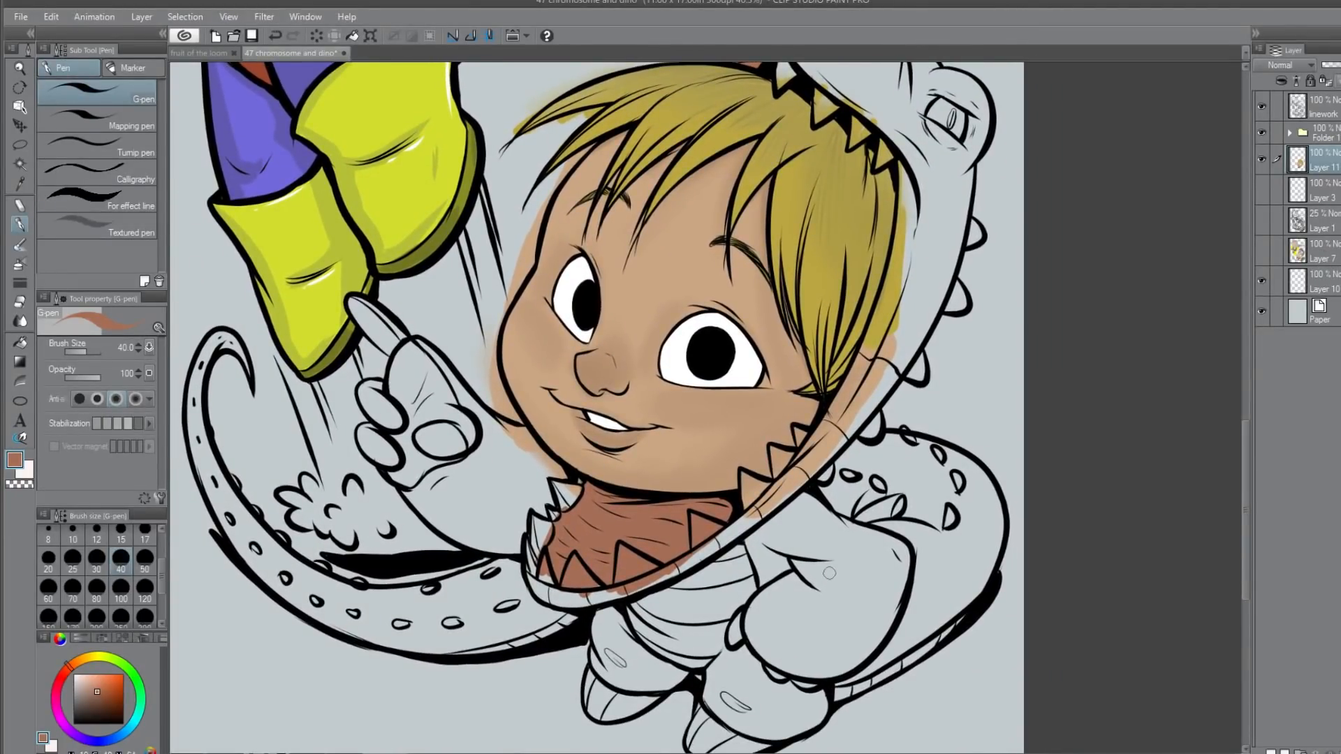
Step: Fill the costume's body, lowered arm and legs with a bright green using the G-pen at size 100
{"action": "left_click_drag", "start_coordinate": [83, 665], "coordinate": [131, 676]}
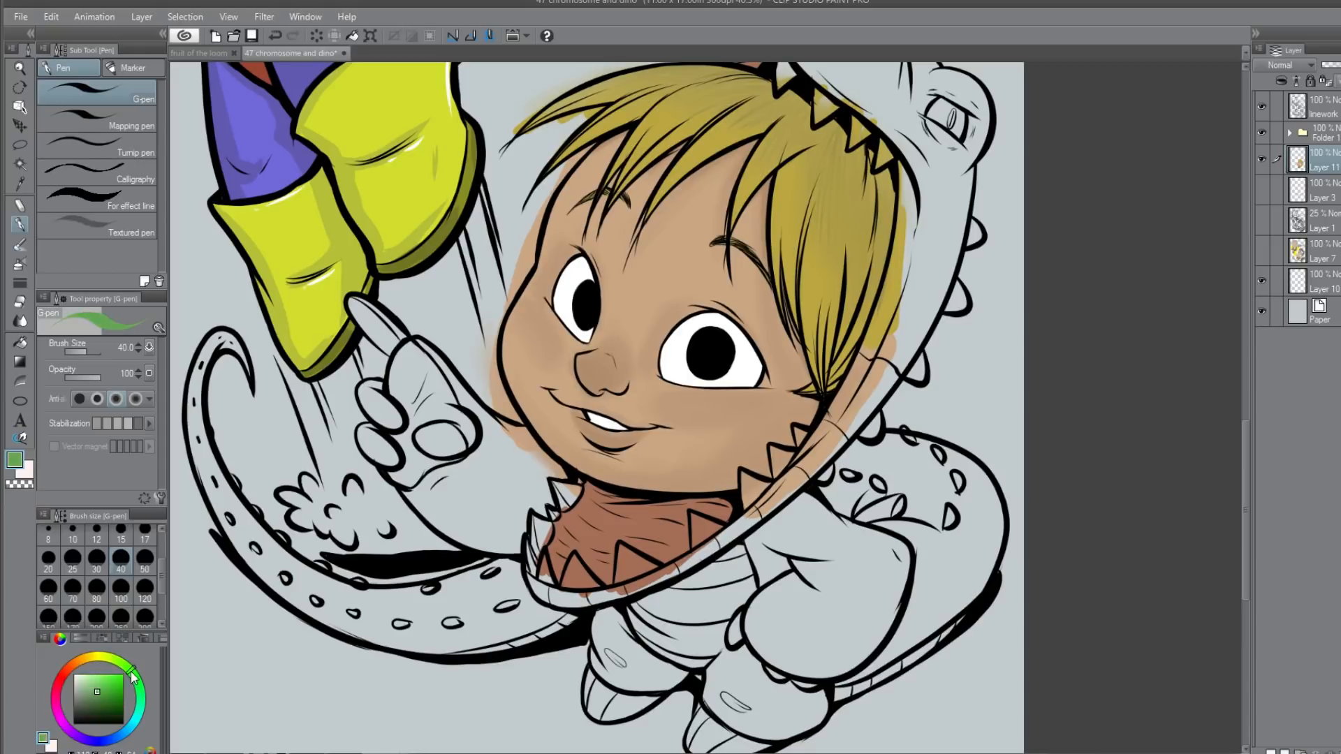
{"action": "left_click", "coordinate": [102, 688]}
{"action": "left_click_drag", "start_coordinate": [102, 689], "coordinate": [112, 686]}
{"action": "mouse_move", "coordinate": [831, 571]}
{"action": "left_mouse_down"}
{"action": "mouse_move", "coordinate": [839, 509]}
{"action": "mouse_move", "coordinate": [775, 566]}
{"action": "mouse_move", "coordinate": [779, 510]}
{"action": "mouse_move", "coordinate": [794, 509]}
{"action": "mouse_move", "coordinate": [703, 566]}
{"action": "mouse_move", "coordinate": [728, 541]}
{"action": "mouse_move", "coordinate": [712, 560]}
{"action": "mouse_move", "coordinate": [720, 579]}
{"action": "mouse_move", "coordinate": [763, 581]}
{"action": "mouse_move", "coordinate": [705, 407]}
{"action": "mouse_move", "coordinate": [819, 581]}
{"action": "mouse_move", "coordinate": [814, 555]}
{"action": "mouse_move", "coordinate": [758, 646]}
{"action": "mouse_move", "coordinate": [808, 642]}
{"action": "mouse_move", "coordinate": [939, 583]}
{"action": "mouse_move", "coordinate": [929, 614]}
{"action": "mouse_move", "coordinate": [856, 550]}
{"action": "mouse_move", "coordinate": [885, 453]}
{"action": "mouse_move", "coordinate": [843, 451]}
{"action": "mouse_move", "coordinate": [868, 435]}
{"action": "mouse_move", "coordinate": [985, 471]}
{"action": "mouse_move", "coordinate": [991, 504]}
{"action": "mouse_move", "coordinate": [951, 601]}
{"action": "left_mouse_up"}
{"action": "left_click", "coordinate": [121, 592]}
{"action": "mouse_move", "coordinate": [1006, 552]}
{"action": "left_mouse_down"}
{"action": "mouse_move", "coordinate": [828, 681]}
{"action": "mouse_move", "coordinate": [681, 702]}
{"action": "mouse_move", "coordinate": [650, 628]}
{"action": "mouse_move", "coordinate": [663, 576]}
{"action": "mouse_move", "coordinate": [594, 629]}
{"action": "mouse_move", "coordinate": [579, 691]}
{"action": "mouse_move", "coordinate": [629, 720]}
{"action": "mouse_move", "coordinate": [796, 730]}
{"action": "mouse_move", "coordinate": [887, 691]}
{"action": "mouse_move", "coordinate": [950, 517]}
{"action": "left_mouse_up"}
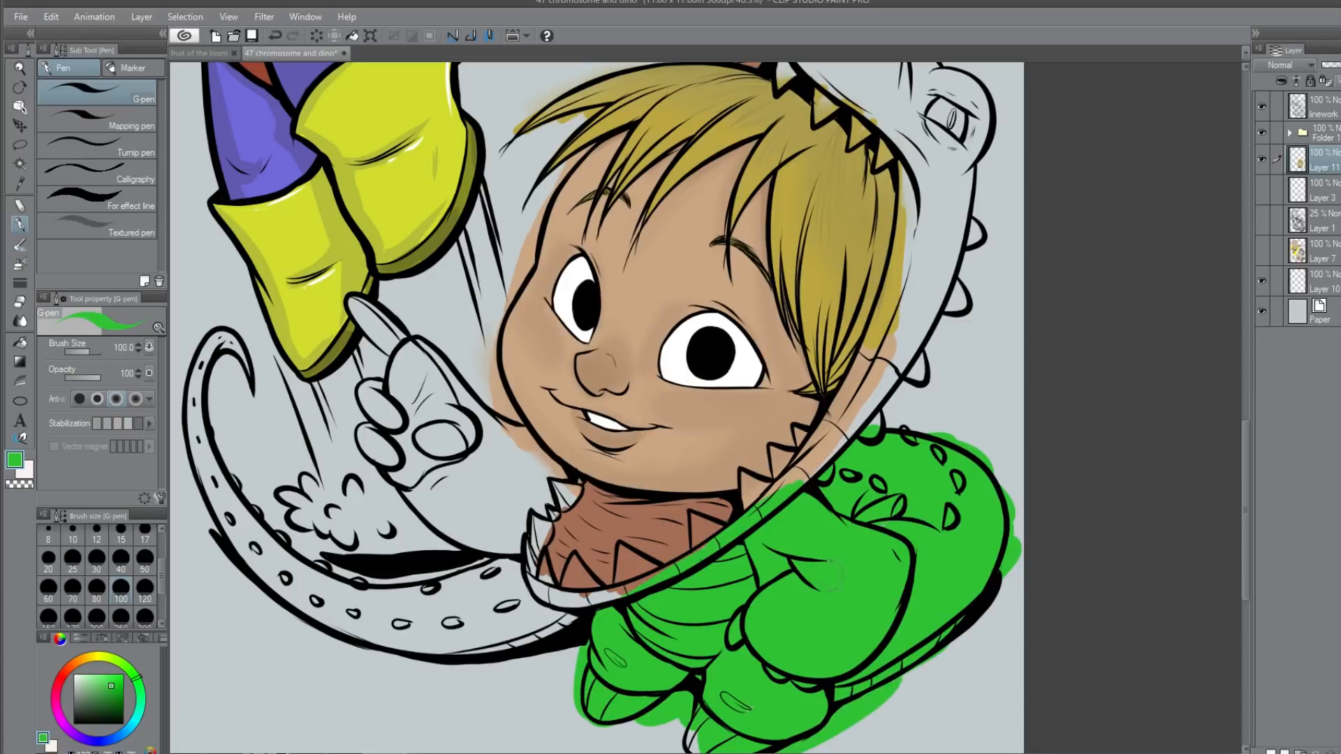
Step: Fill the hood's side next to the child's hair and cheek with the same bright green, down to the lower jaw
{"action": "mouse_move", "coordinate": [949, 193]}
{"action": "left_mouse_down"}
{"action": "mouse_move", "coordinate": [903, 320]}
{"action": "mouse_move", "coordinate": [803, 482]}
{"action": "mouse_move", "coordinate": [782, 489]}
{"action": "left_mouse_up"}
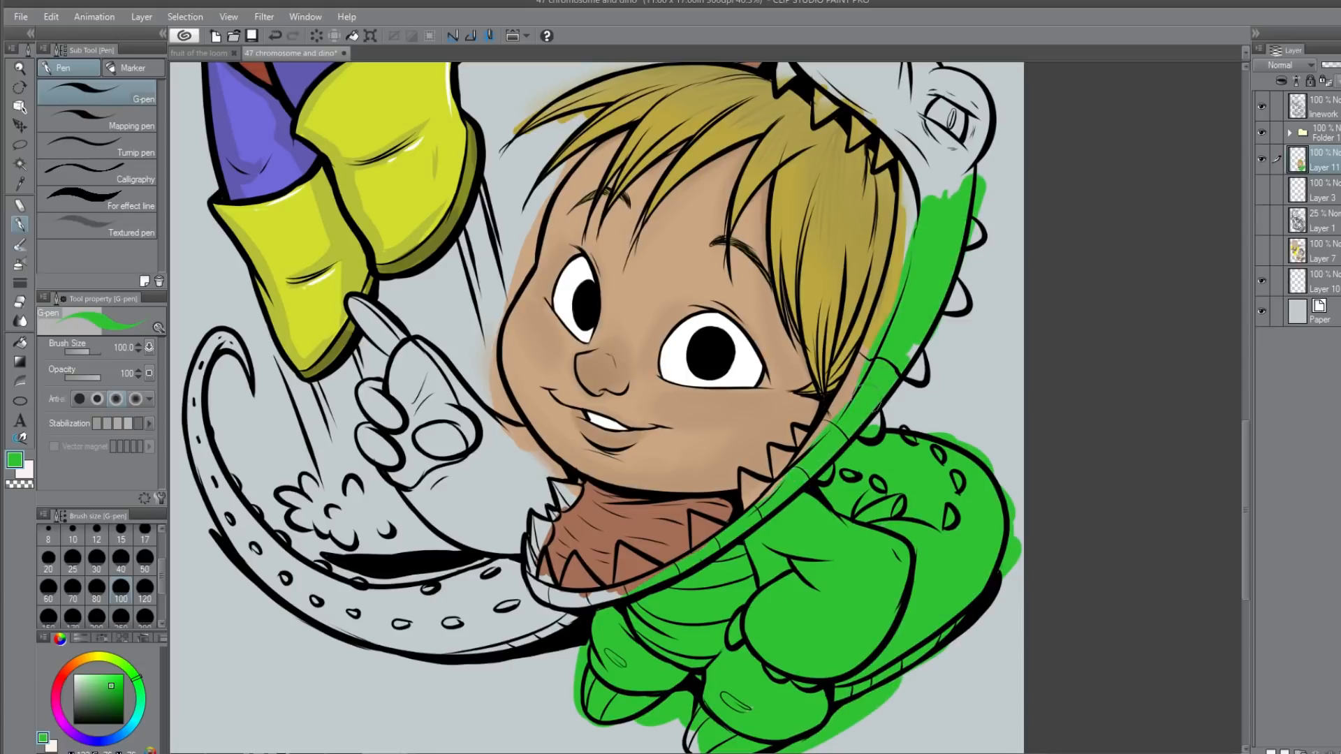
{"action": "mouse_move", "coordinate": [894, 314]}
{"action": "left_mouse_down"}
{"action": "mouse_move", "coordinate": [936, 189]}
{"action": "mouse_move", "coordinate": [890, 160]}
{"action": "mouse_move", "coordinate": [897, 228]}
{"action": "mouse_move", "coordinate": [915, 161]}
{"action": "left_mouse_up"}
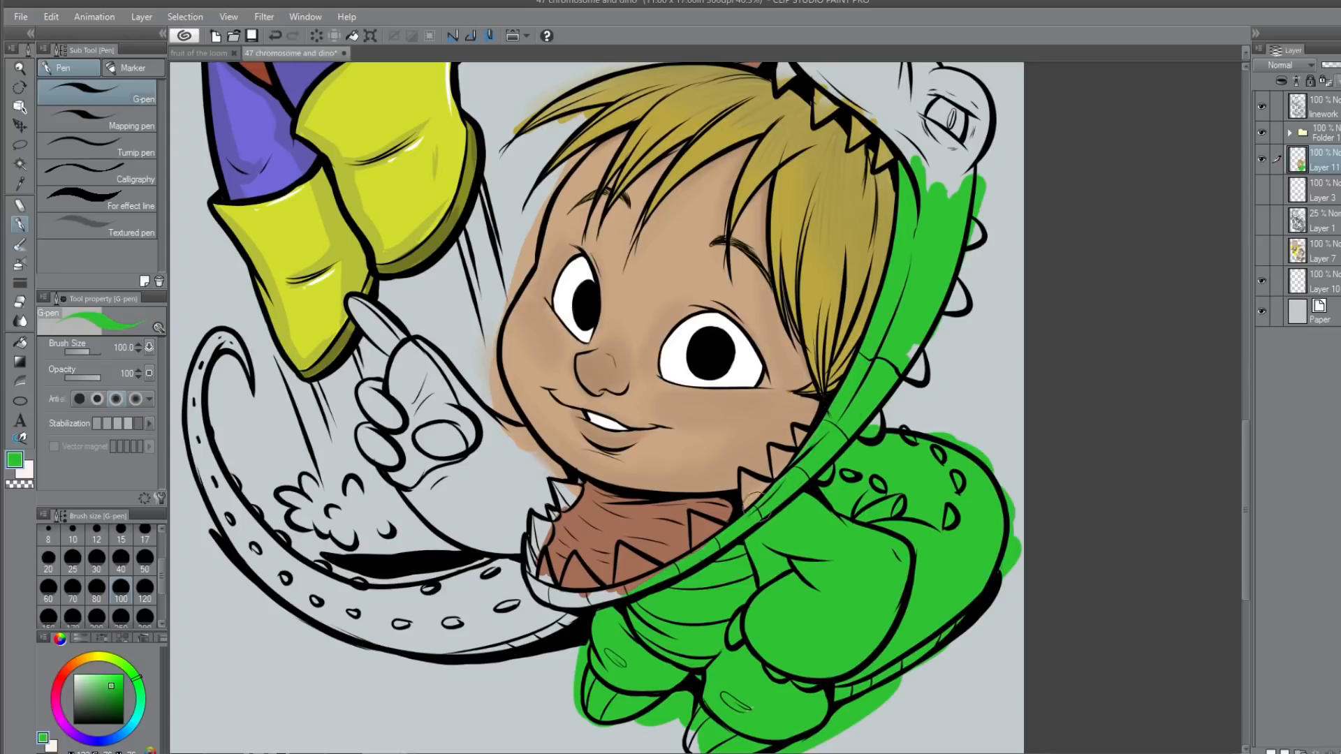
{"action": "mouse_move", "coordinate": [878, 393]}
{"action": "left_mouse_down"}
{"action": "mouse_move", "coordinate": [932, 339]}
{"action": "mouse_move", "coordinate": [894, 413]}
{"action": "left_mouse_up"}
{"action": "left_click_drag", "start_coordinate": [881, 363], "coordinate": [819, 573]}
Step: Fill the dinosaur's head, snout and the outer edge of the hood with the bright green
{"action": "mouse_move", "coordinate": [913, 361]}
{"action": "left_mouse_down"}
{"action": "mouse_move", "coordinate": [908, 399]}
{"action": "mouse_move", "coordinate": [880, 276]}
{"action": "left_mouse_up"}
{"action": "mouse_move", "coordinate": [698, 202]}
{"action": "left_mouse_down"}
{"action": "mouse_move", "coordinate": [656, 164]}
{"action": "mouse_move", "coordinate": [797, 304]}
{"action": "mouse_move", "coordinate": [841, 326]}
{"action": "mouse_move", "coordinate": [761, 209]}
{"action": "mouse_move", "coordinate": [928, 377]}
{"action": "mouse_move", "coordinate": [870, 227]}
{"action": "left_mouse_up"}
{"action": "mouse_move", "coordinate": [950, 315]}
{"action": "left_mouse_down"}
{"action": "mouse_move", "coordinate": [747, 102]}
{"action": "mouse_move", "coordinate": [660, 87]}
{"action": "mouse_move", "coordinate": [555, 210]}
{"action": "mouse_move", "coordinate": [593, 175]}
{"action": "mouse_move", "coordinate": [674, 157]}
{"action": "mouse_move", "coordinate": [656, 186]}
{"action": "mouse_move", "coordinate": [709, 203]}
{"action": "left_mouse_up"}
{"action": "mouse_move", "coordinate": [654, 156]}
{"action": "left_mouse_down"}
{"action": "mouse_move", "coordinate": [594, 145]}
{"action": "mouse_move", "coordinate": [629, 147]}
{"action": "mouse_move", "coordinate": [667, 112]}
{"action": "mouse_move", "coordinate": [702, 190]}
{"action": "mouse_move", "coordinate": [752, 143]}
{"action": "mouse_move", "coordinate": [790, 227]}
{"action": "left_mouse_up"}
{"action": "mouse_move", "coordinate": [880, 551]}
{"action": "left_mouse_down"}
{"action": "mouse_move", "coordinate": [905, 475]}
{"action": "mouse_move", "coordinate": [887, 548]}
{"action": "mouse_move", "coordinate": [920, 481]}
{"action": "left_mouse_up"}
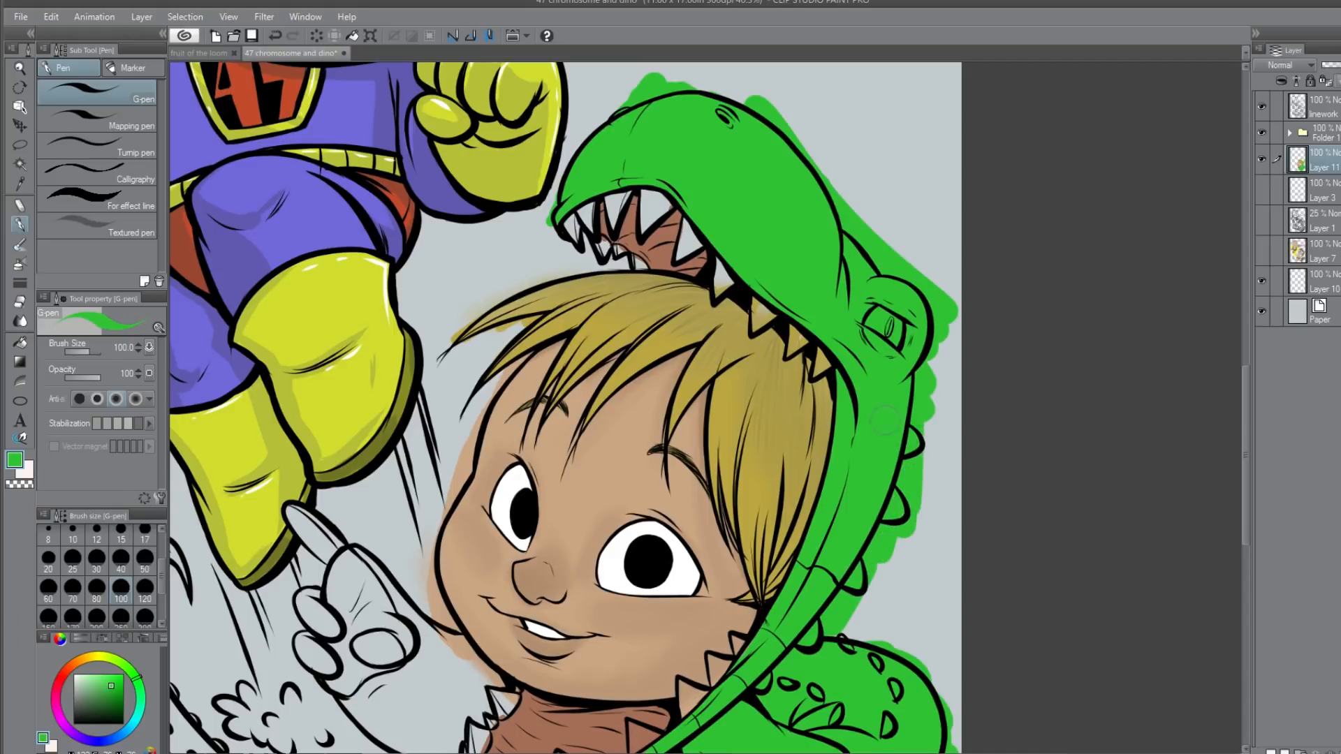
Step: Extend the bright green over the front foot and along the remaining rim of the lower jaw
{"action": "scroll", "coordinate": [883, 499], "scroll_direction": "down", "scroll_amount": 3}
{"action": "scroll", "coordinate": [861, 431], "scroll_direction": "up", "scroll_amount": 3}
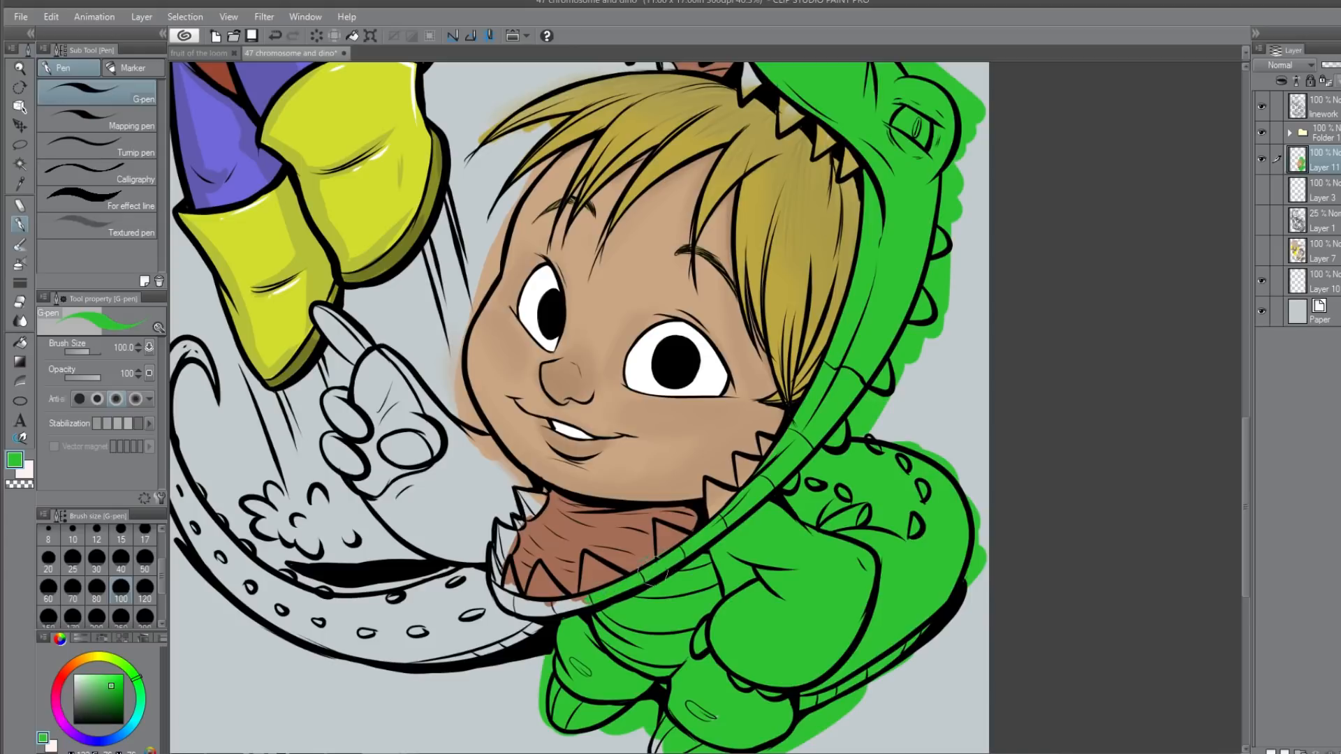
{"action": "left_click_drag", "start_coordinate": [720, 707], "coordinate": [761, 642]}
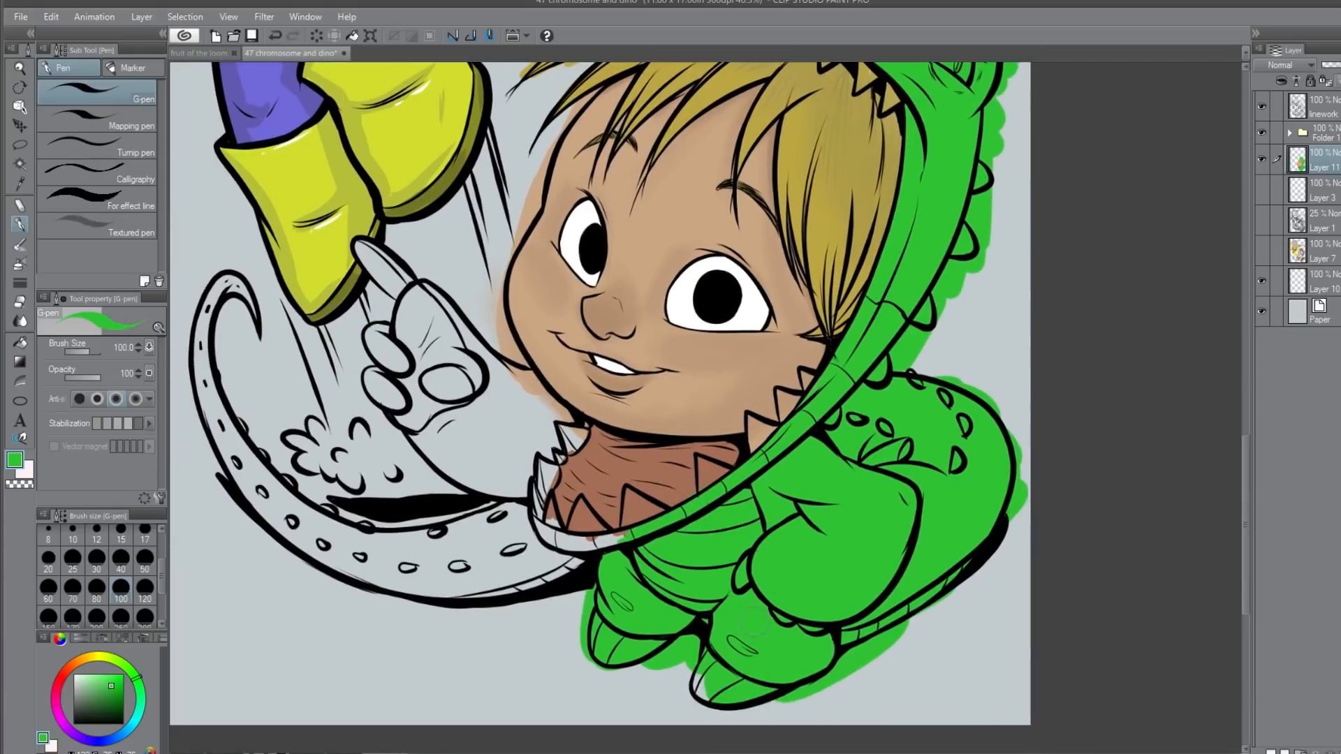
{"action": "mouse_move", "coordinate": [553, 528]}
{"action": "left_mouse_down"}
{"action": "mouse_move", "coordinate": [534, 524]}
{"action": "mouse_move", "coordinate": [601, 539]}
{"action": "mouse_move", "coordinate": [582, 544]}
{"action": "mouse_move", "coordinate": [626, 532]}
{"action": "left_mouse_up"}
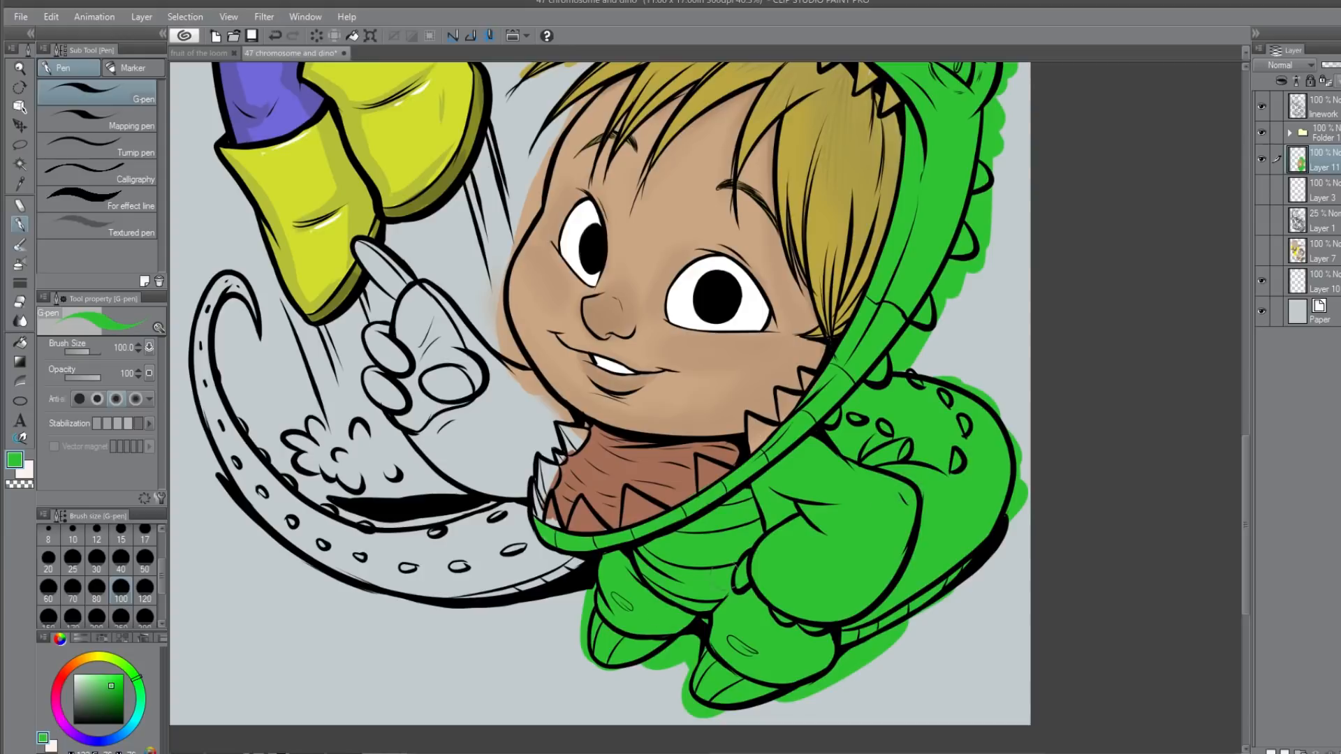
{"action": "left_click_drag", "start_coordinate": [745, 620], "coordinate": [679, 627]}
{"action": "left_click_drag", "start_coordinate": [858, 466], "coordinate": [856, 524]}
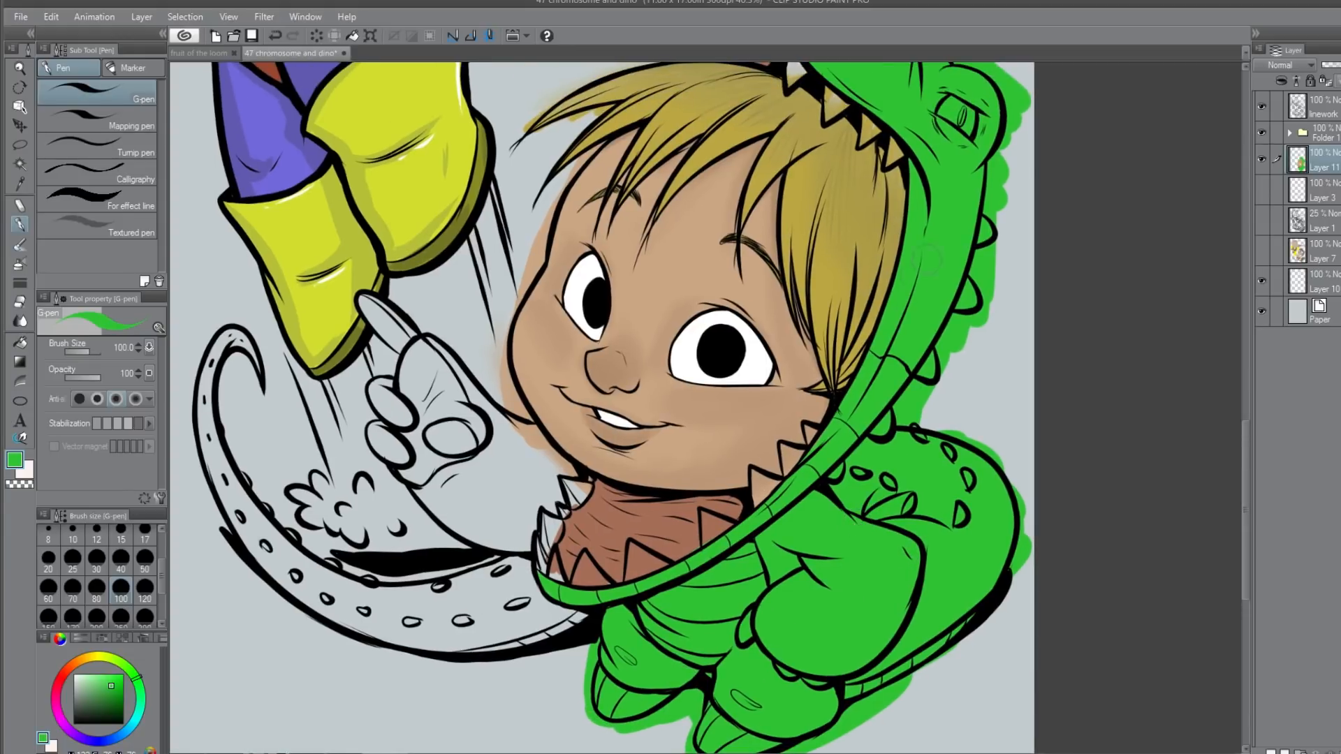
Step: Auto-select the green costume area and paint the dinosaur's lower jaw rim a lighter green with the G-pen
{"action": "left_click", "coordinate": [21, 163]}
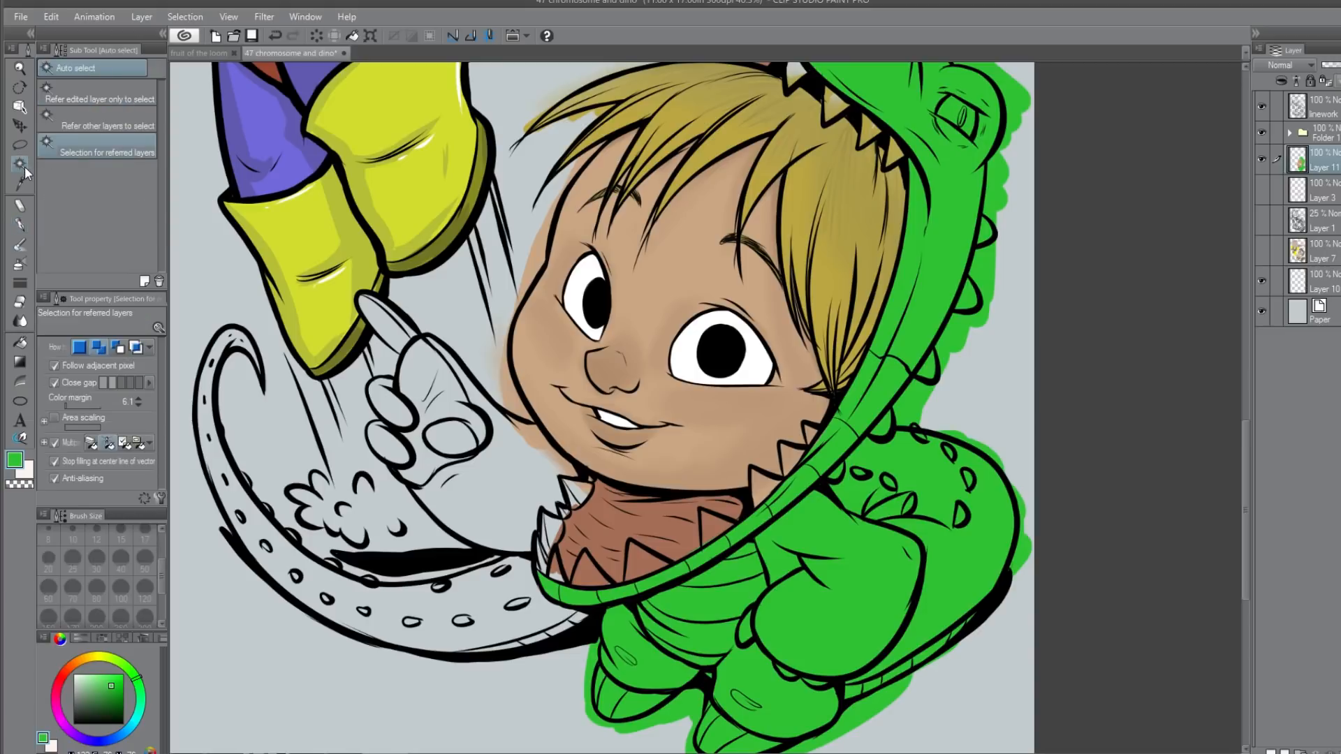
{"action": "left_click", "coordinate": [859, 575]}
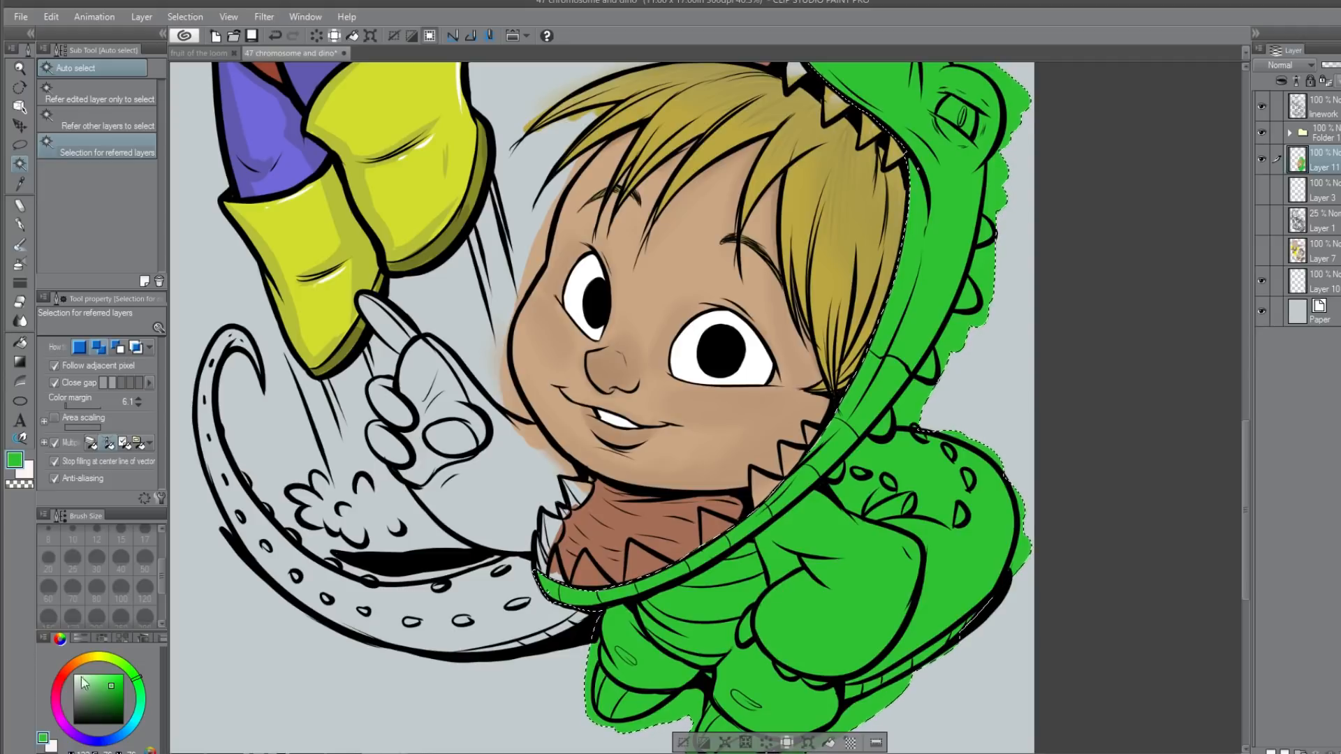
{"action": "left_click_drag", "start_coordinate": [115, 688], "coordinate": [99, 680]}
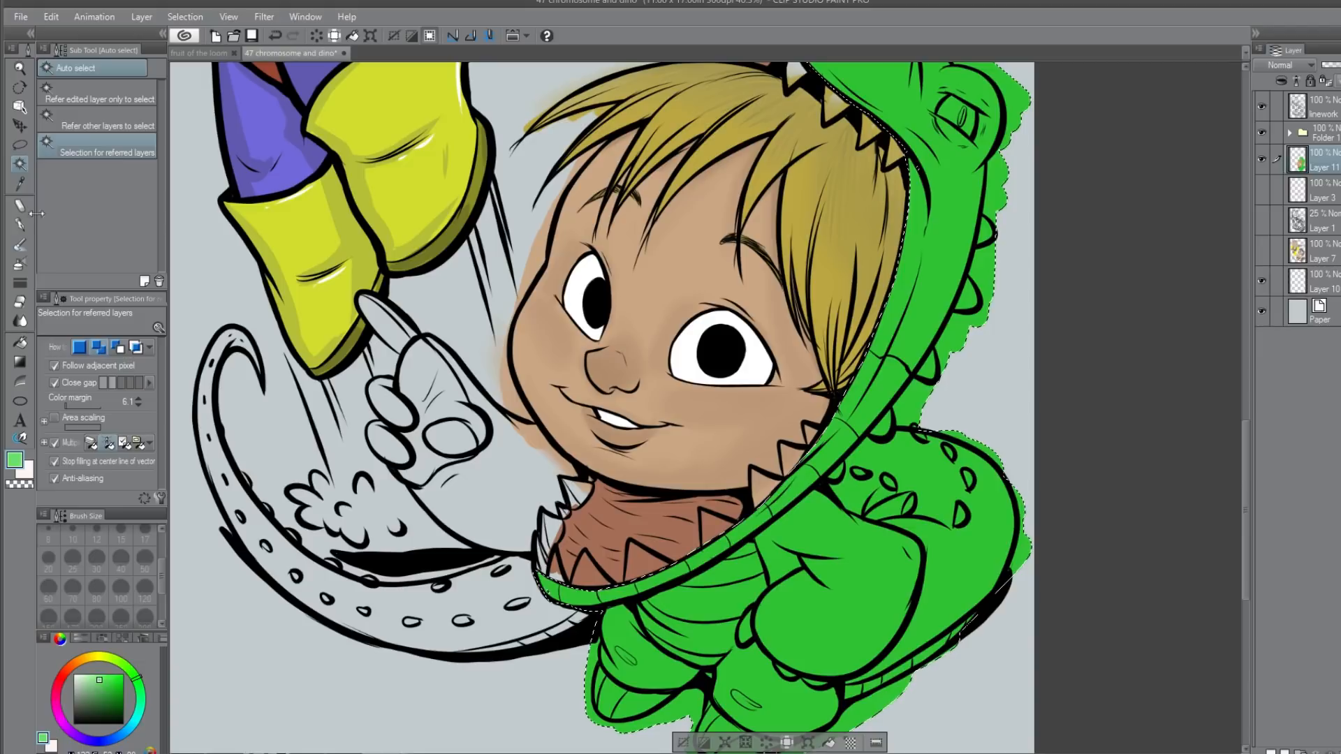
{"action": "left_click", "coordinate": [20, 224]}
{"action": "left_click_drag", "start_coordinate": [547, 594], "coordinate": [579, 584]}
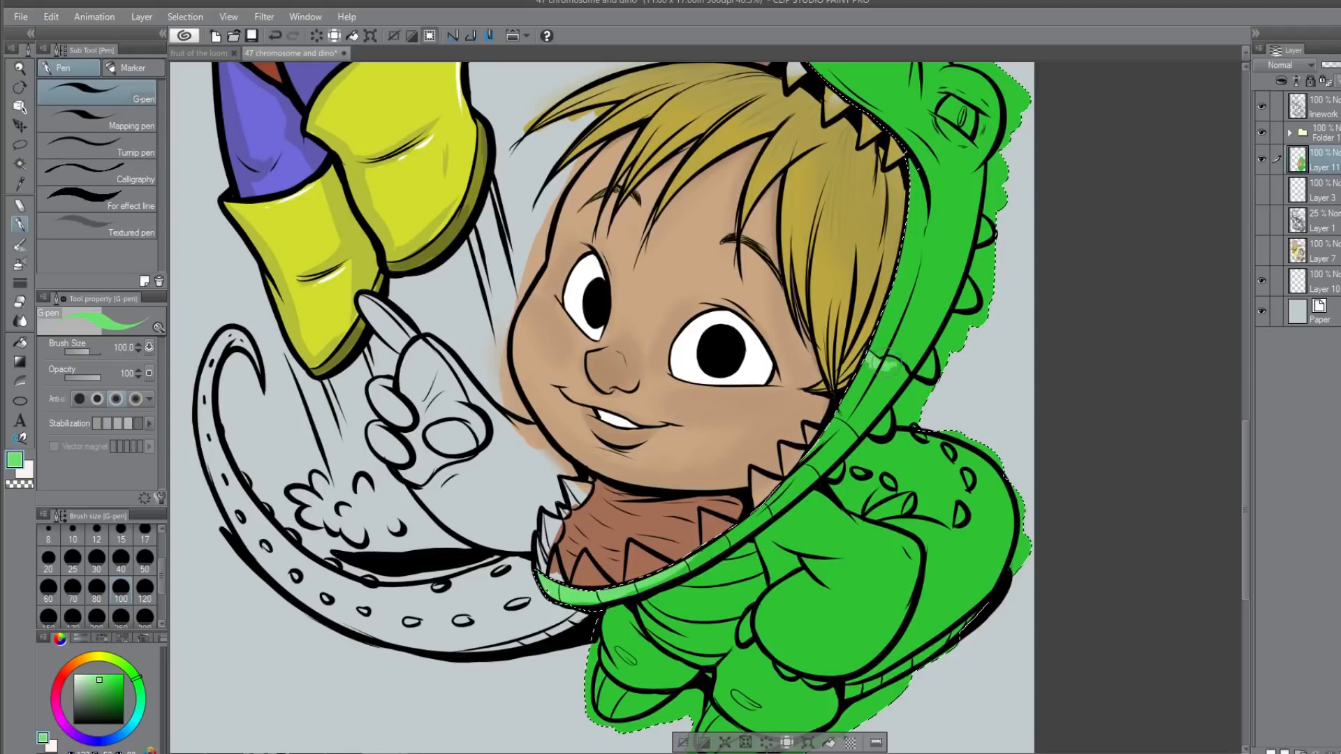
{"action": "mouse_move", "coordinate": [899, 370]}
{"action": "left_mouse_down"}
{"action": "mouse_move", "coordinate": [860, 425]}
{"action": "mouse_move", "coordinate": [895, 374]}
{"action": "mouse_move", "coordinate": [867, 366]}
{"action": "mouse_move", "coordinate": [782, 489]}
{"action": "left_mouse_up"}
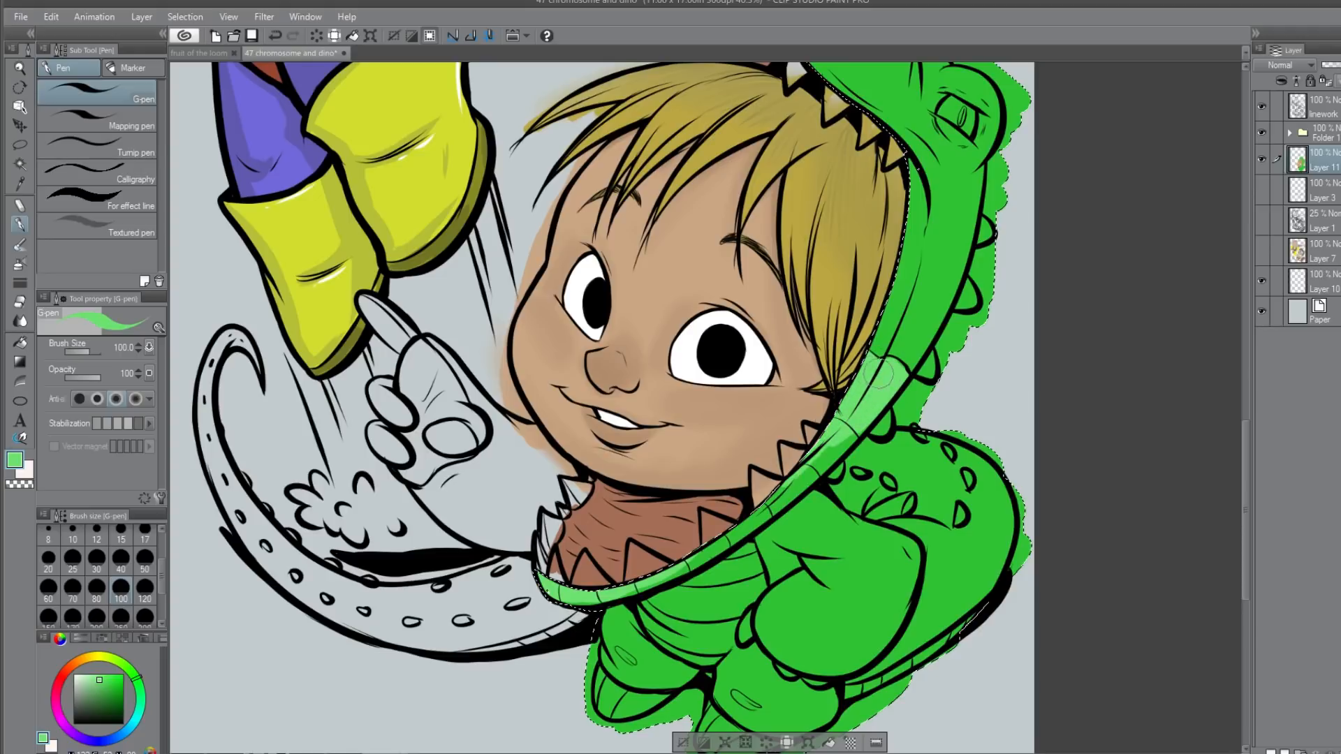
{"action": "mouse_move", "coordinate": [899, 371]}
{"action": "left_mouse_down"}
{"action": "mouse_move", "coordinate": [815, 468]}
{"action": "mouse_move", "coordinate": [820, 456]}
{"action": "mouse_move", "coordinate": [762, 504]}
{"action": "mouse_move", "coordinate": [789, 504]}
{"action": "mouse_move", "coordinate": [813, 473]}
{"action": "mouse_move", "coordinate": [722, 539]}
{"action": "mouse_move", "coordinate": [737, 525]}
{"action": "mouse_move", "coordinate": [656, 567]}
{"action": "mouse_move", "coordinate": [615, 585]}
{"action": "left_mouse_up"}
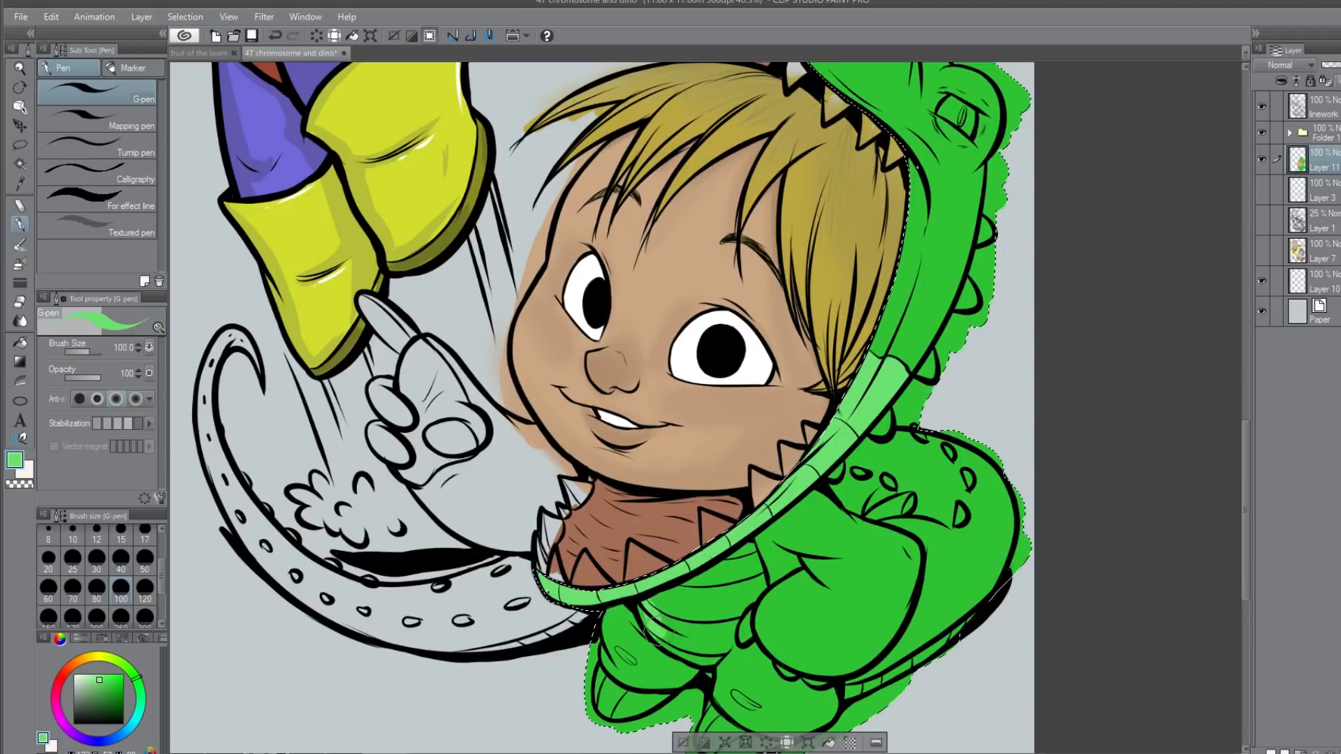
Step: Paint the costume's belly in the same light green, return to the base green and clear the selection
{"action": "mouse_move", "coordinate": [673, 616]}
{"action": "left_mouse_down"}
{"action": "mouse_move", "coordinate": [739, 569]}
{"action": "mouse_move", "coordinate": [751, 581]}
{"action": "mouse_move", "coordinate": [751, 549]}
{"action": "mouse_move", "coordinate": [756, 592]}
{"action": "mouse_move", "coordinate": [716, 647]}
{"action": "mouse_move", "coordinate": [657, 630]}
{"action": "mouse_move", "coordinate": [712, 650]}
{"action": "mouse_move", "coordinate": [744, 594]}
{"action": "mouse_move", "coordinate": [670, 631]}
{"action": "left_mouse_up"}
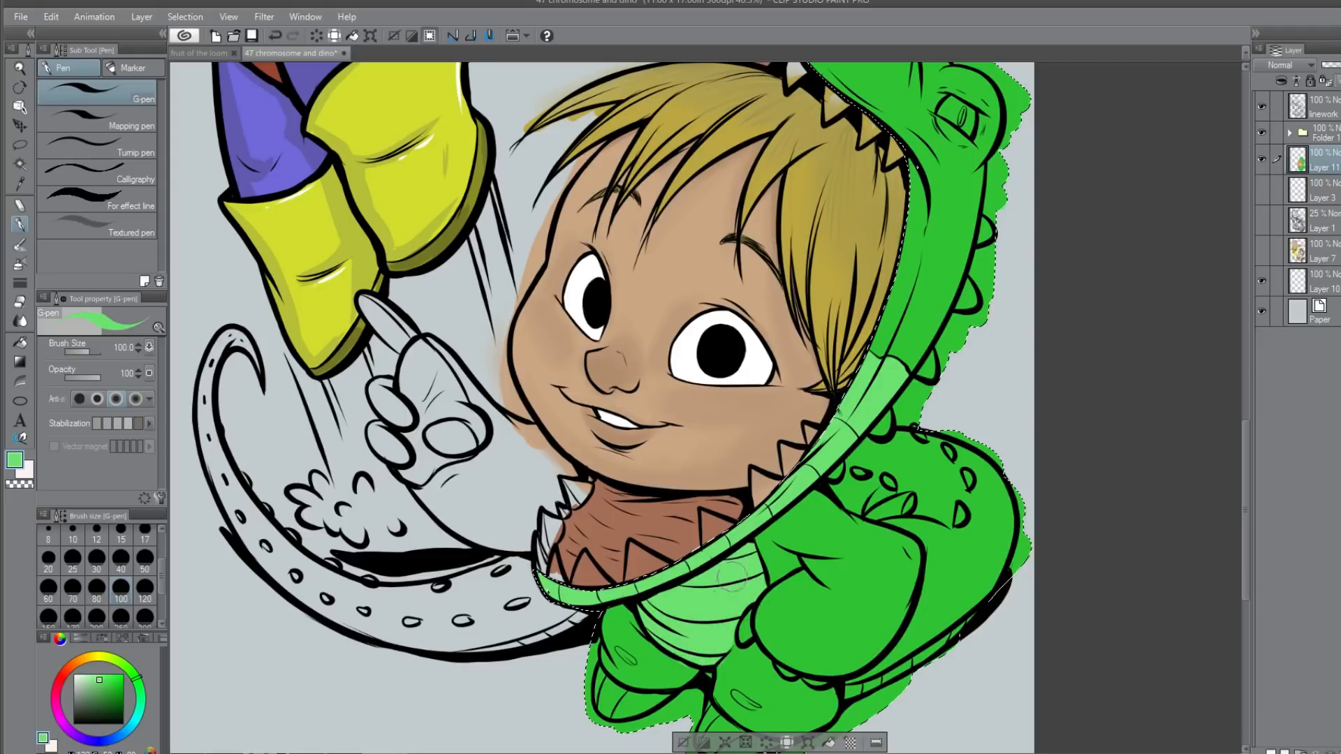
{"action": "left_click", "coordinate": [685, 667], "text": "alt"}
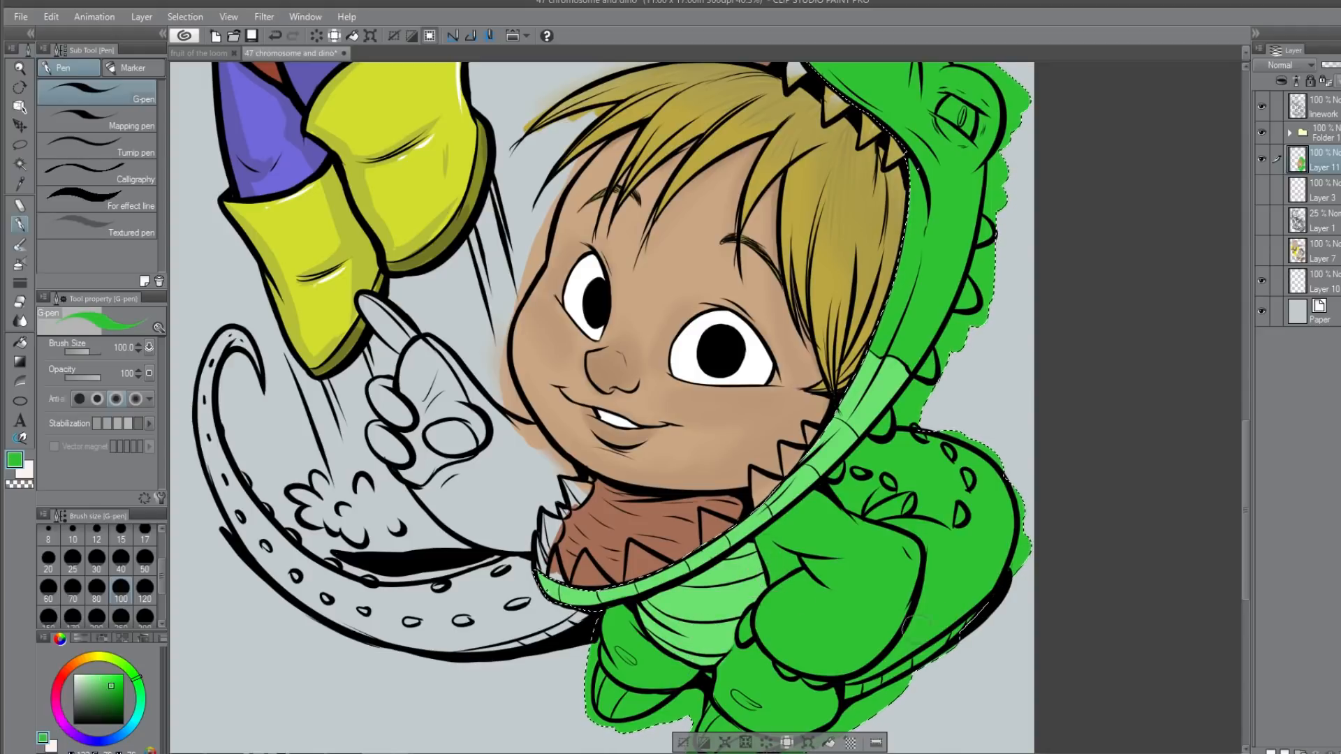
{"action": "left_click_drag", "start_coordinate": [850, 549], "coordinate": [943, 506]}
{"action": "key", "text": "ctrl+d"}
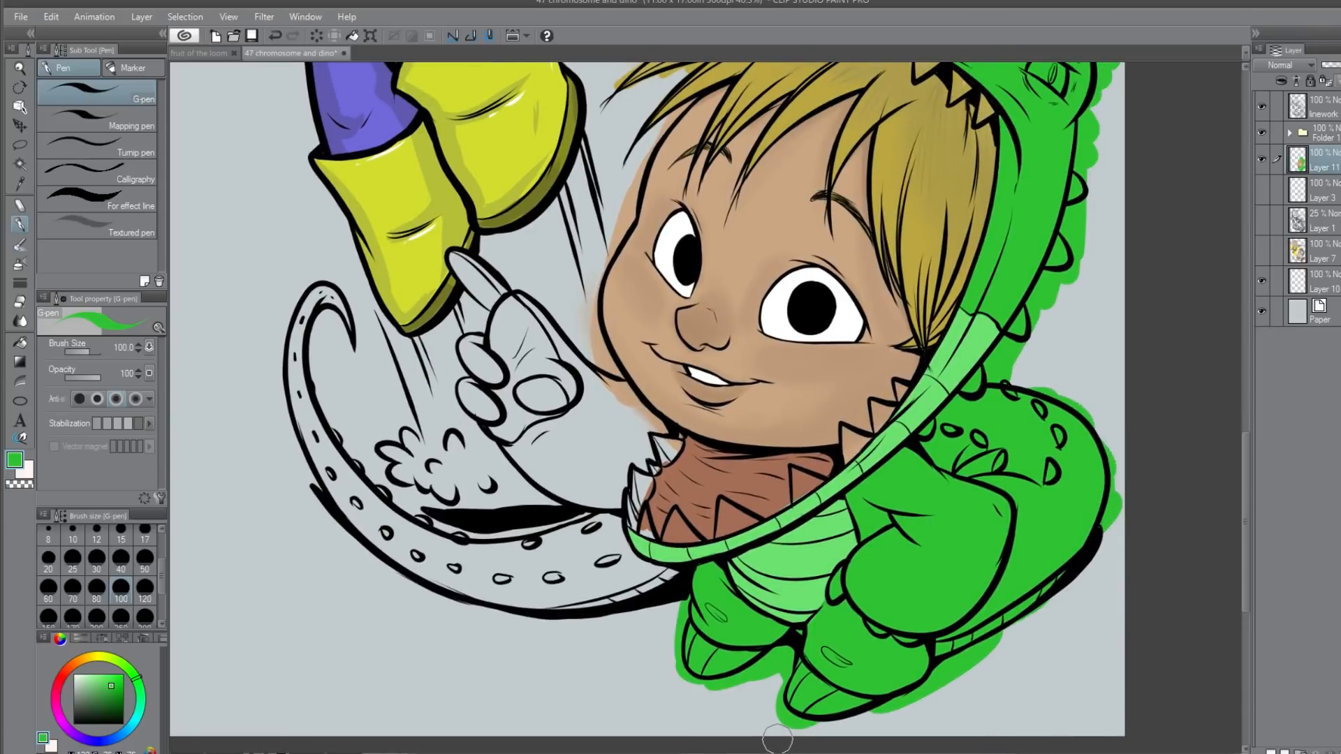
Step: Fill the raised arm and tail with the base green, and the raised palm with the light green
{"action": "mouse_move", "coordinate": [503, 437]}
{"action": "left_mouse_down"}
{"action": "mouse_move", "coordinate": [579, 436]}
{"action": "mouse_move", "coordinate": [571, 353]}
{"action": "mouse_move", "coordinate": [607, 389]}
{"action": "mouse_move", "coordinate": [520, 308]}
{"action": "mouse_move", "coordinate": [502, 323]}
{"action": "mouse_move", "coordinate": [544, 379]}
{"action": "mouse_move", "coordinate": [539, 390]}
{"action": "mouse_move", "coordinate": [504, 372]}
{"action": "mouse_move", "coordinate": [505, 412]}
{"action": "mouse_move", "coordinate": [486, 425]}
{"action": "mouse_move", "coordinate": [574, 498]}
{"action": "mouse_move", "coordinate": [614, 496]}
{"action": "mouse_move", "coordinate": [615, 482]}
{"action": "mouse_move", "coordinate": [618, 502]}
{"action": "mouse_move", "coordinate": [629, 447]}
{"action": "mouse_move", "coordinate": [646, 467]}
{"action": "mouse_move", "coordinate": [652, 448]}
{"action": "mouse_move", "coordinate": [633, 393]}
{"action": "mouse_move", "coordinate": [667, 428]}
{"action": "mouse_move", "coordinate": [639, 419]}
{"action": "mouse_move", "coordinate": [611, 383]}
{"action": "mouse_move", "coordinate": [595, 426]}
{"action": "mouse_move", "coordinate": [609, 464]}
{"action": "mouse_move", "coordinate": [626, 430]}
{"action": "left_mouse_up"}
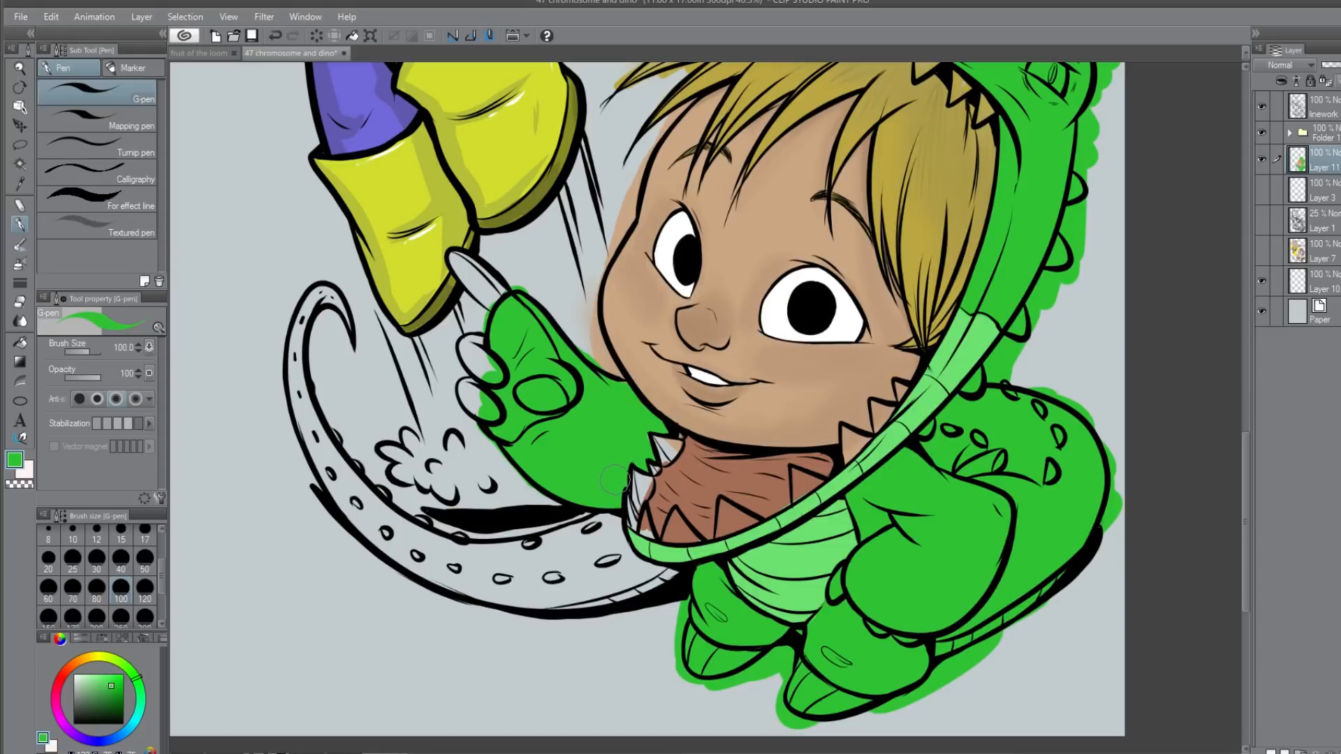
{"action": "mouse_move", "coordinate": [334, 281]}
{"action": "left_mouse_down"}
{"action": "mouse_move", "coordinate": [302, 349]}
{"action": "mouse_move", "coordinate": [323, 454]}
{"action": "mouse_move", "coordinate": [396, 528]}
{"action": "mouse_move", "coordinate": [489, 583]}
{"action": "mouse_move", "coordinate": [433, 520]}
{"action": "mouse_move", "coordinate": [530, 562]}
{"action": "mouse_move", "coordinate": [578, 602]}
{"action": "mouse_move", "coordinate": [613, 583]}
{"action": "mouse_move", "coordinate": [569, 534]}
{"action": "mouse_move", "coordinate": [489, 544]}
{"action": "mouse_move", "coordinate": [548, 557]}
{"action": "mouse_move", "coordinate": [602, 546]}
{"action": "mouse_move", "coordinate": [625, 580]}
{"action": "mouse_move", "coordinate": [636, 551]}
{"action": "mouse_move", "coordinate": [674, 584]}
{"action": "mouse_move", "coordinate": [653, 599]}
{"action": "mouse_move", "coordinate": [563, 553]}
{"action": "mouse_move", "coordinate": [664, 593]}
{"action": "left_mouse_up"}
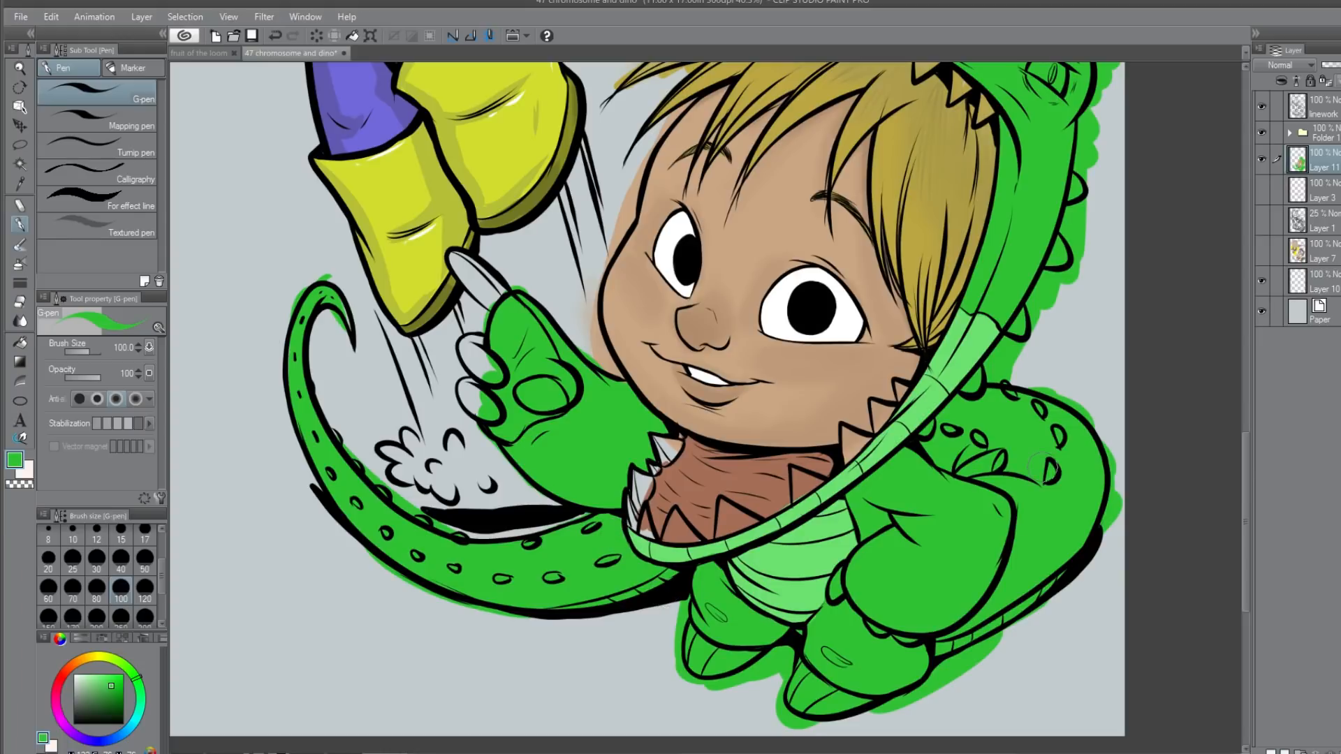
{"action": "left_click", "coordinate": [803, 563], "text": "alt"}
{"action": "mouse_move", "coordinate": [501, 349]}
{"action": "left_mouse_down"}
{"action": "mouse_move", "coordinate": [509, 310]}
{"action": "mouse_move", "coordinate": [571, 387]}
{"action": "mouse_move", "coordinate": [528, 349]}
{"action": "mouse_move", "coordinate": [503, 356]}
{"action": "mouse_move", "coordinate": [510, 347]}
{"action": "mouse_move", "coordinate": [501, 417]}
{"action": "mouse_move", "coordinate": [570, 396]}
{"action": "mouse_move", "coordinate": [539, 384]}
{"action": "mouse_move", "coordinate": [520, 337]}
{"action": "mouse_move", "coordinate": [550, 403]}
{"action": "mouse_move", "coordinate": [567, 396]}
{"action": "mouse_move", "coordinate": [554, 407]}
{"action": "mouse_move", "coordinate": [562, 398]}
{"action": "mouse_move", "coordinate": [511, 302]}
{"action": "mouse_move", "coordinate": [521, 339]}
{"action": "left_mouse_up"}
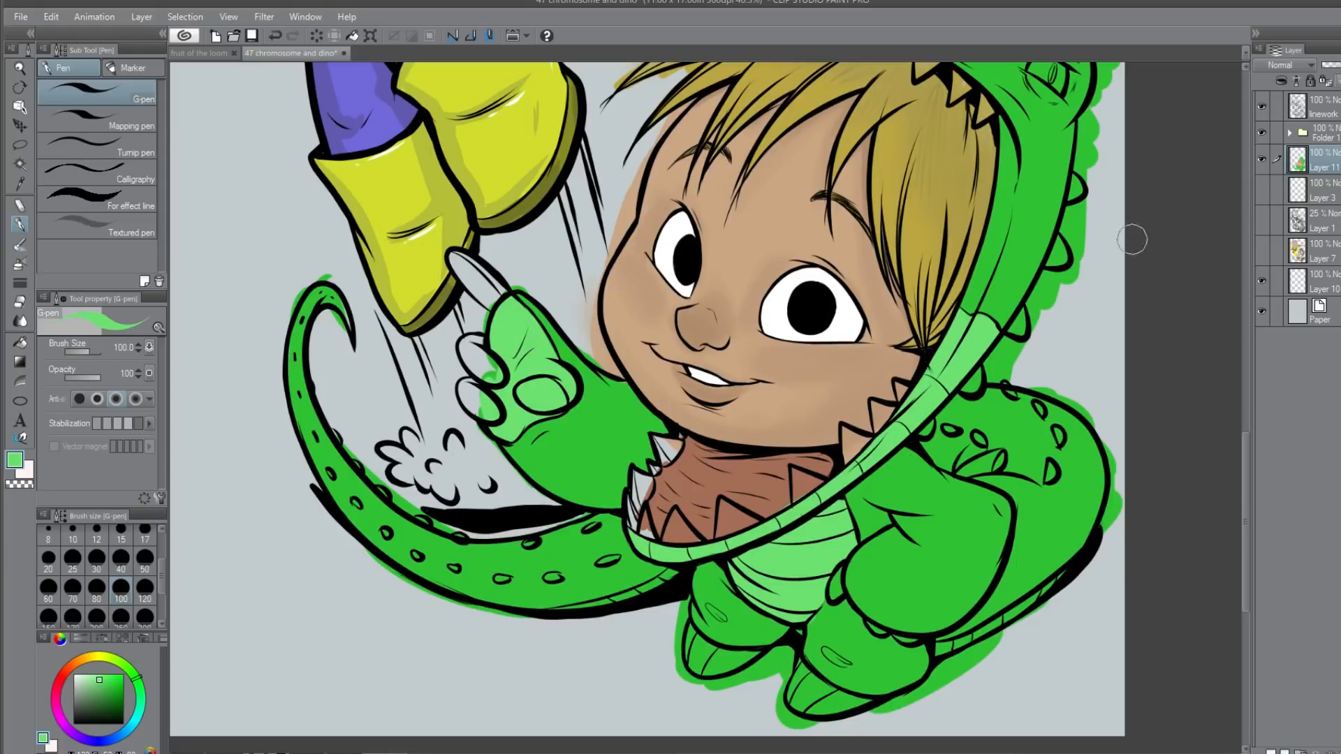
Step: Paint the toenails on both costume feet with white sampled from the child's eye
{"action": "left_click", "coordinate": [782, 307], "text": "alt"}
{"action": "mouse_move", "coordinate": [672, 627]}
{"action": "left_mouse_down"}
{"action": "mouse_move", "coordinate": [697, 648]}
{"action": "mouse_move", "coordinate": [684, 624]}
{"action": "mouse_move", "coordinate": [715, 650]}
{"action": "mouse_move", "coordinate": [764, 650]}
{"action": "mouse_move", "coordinate": [724, 659]}
{"action": "mouse_move", "coordinate": [685, 644]}
{"action": "mouse_move", "coordinate": [699, 665]}
{"action": "mouse_move", "coordinate": [744, 666]}
{"action": "mouse_move", "coordinate": [692, 642]}
{"action": "left_mouse_up"}
{"action": "mouse_move", "coordinate": [804, 691]}
{"action": "left_mouse_down"}
{"action": "mouse_move", "coordinate": [814, 672]}
{"action": "mouse_move", "coordinate": [821, 695]}
{"action": "mouse_move", "coordinate": [887, 712]}
{"action": "mouse_move", "coordinate": [796, 702]}
{"action": "mouse_move", "coordinate": [831, 718]}
{"action": "mouse_move", "coordinate": [775, 674]}
{"action": "mouse_move", "coordinate": [852, 699]}
{"action": "mouse_move", "coordinate": [819, 702]}
{"action": "left_mouse_up"}
{"action": "left_click", "coordinate": [798, 639], "text": "alt"}
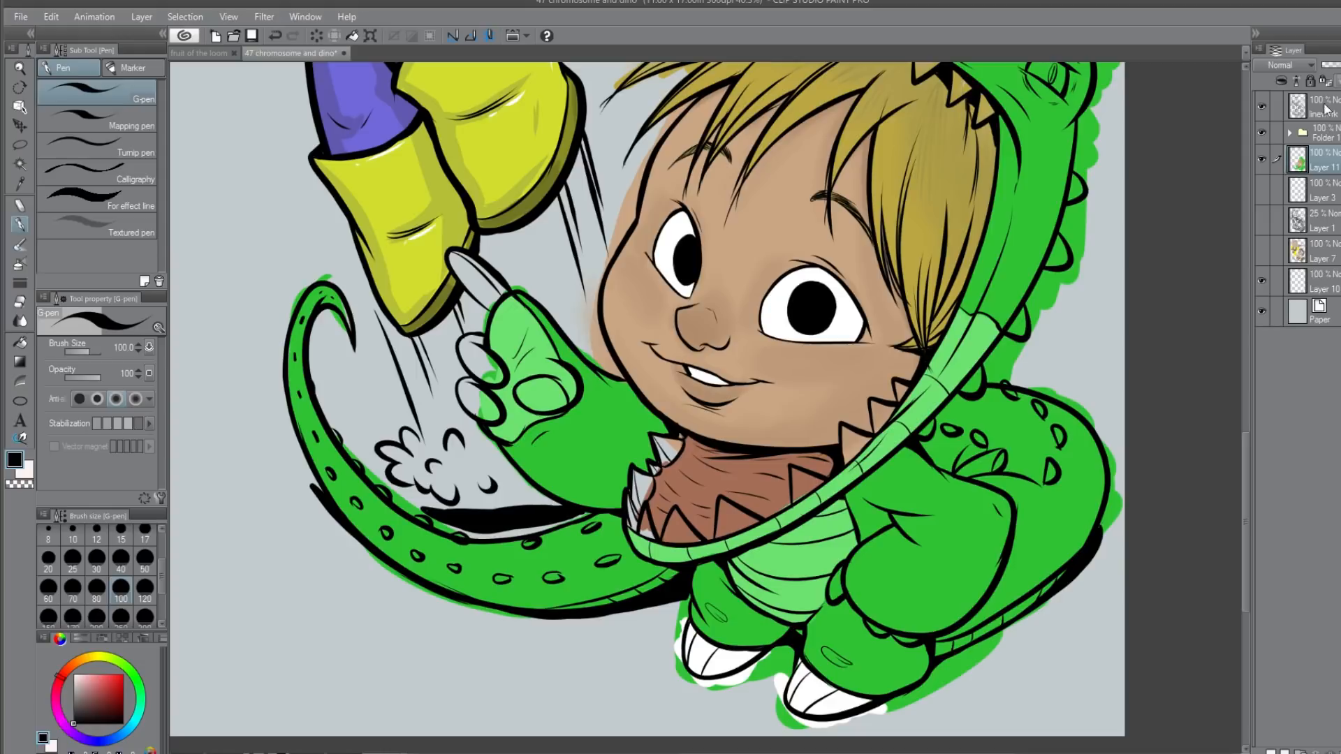
{"action": "left_click", "coordinate": [1325, 108]}
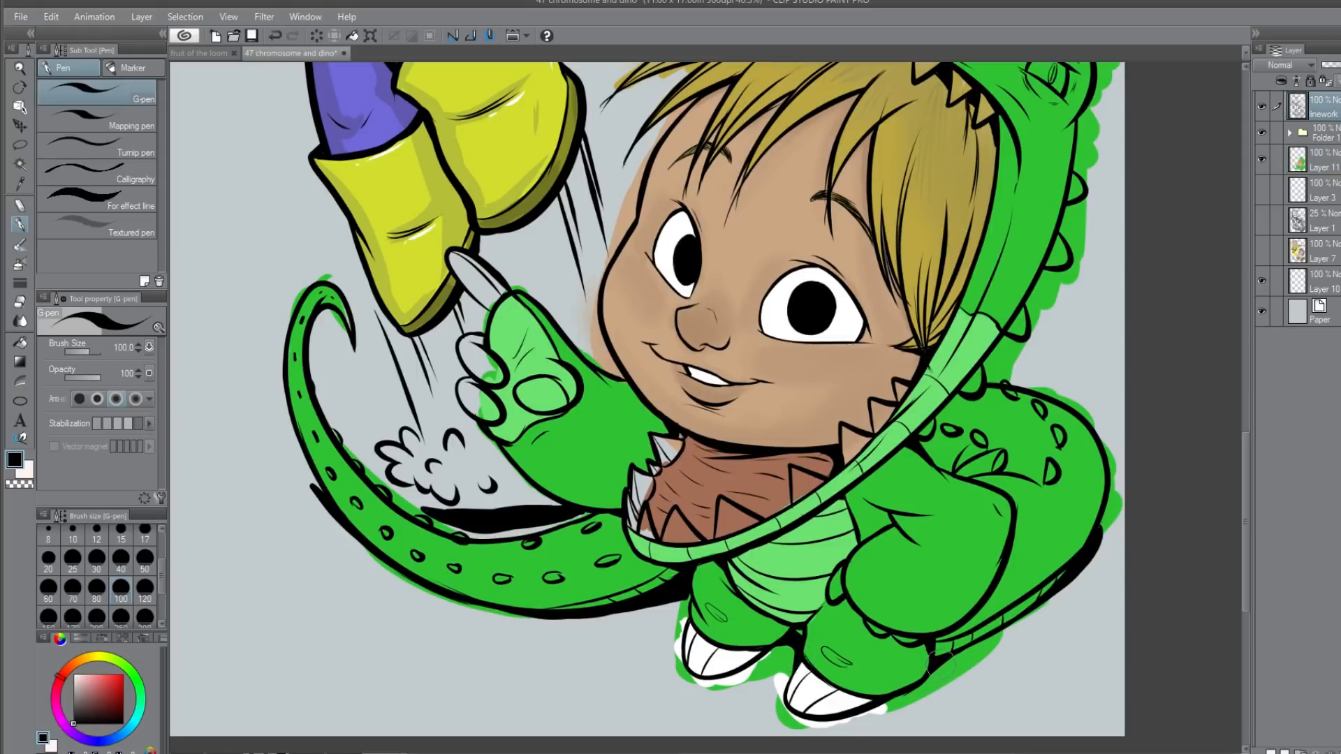
{"action": "left_click", "coordinate": [855, 620], "text": "ctrl+shift"}
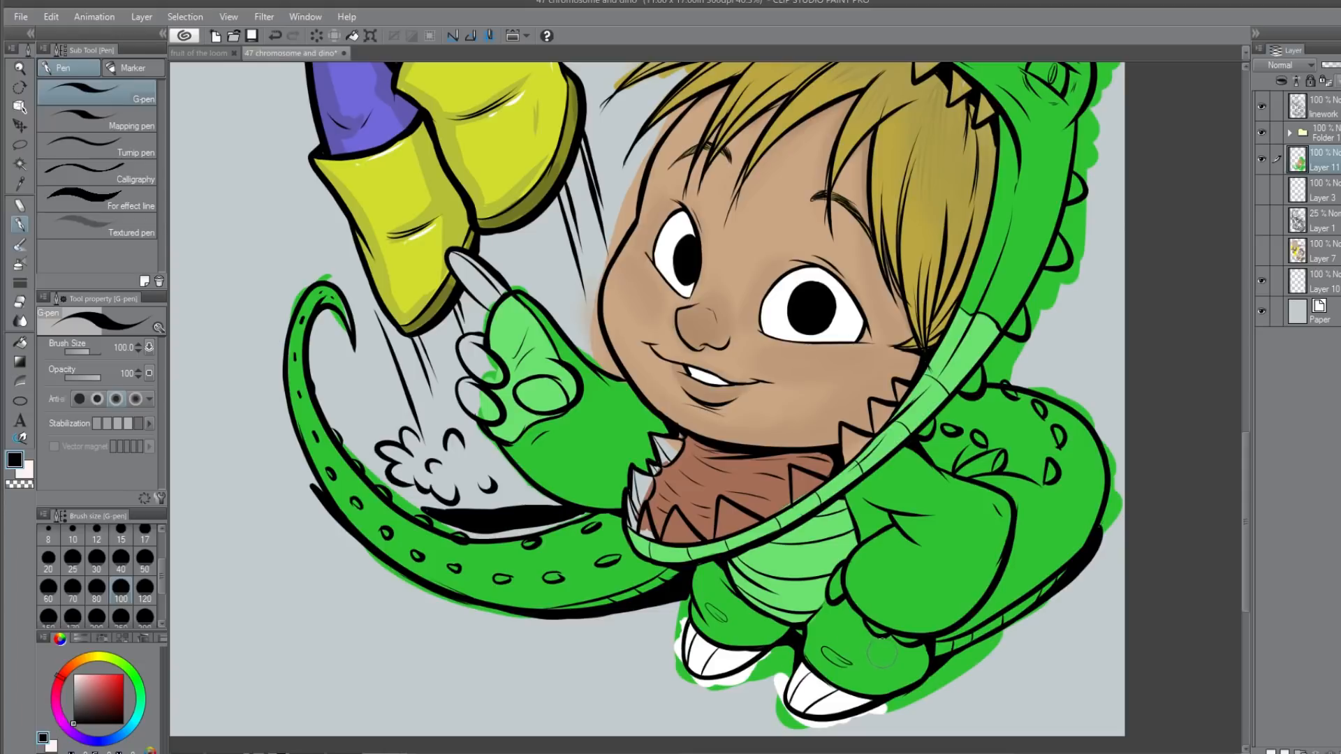
Step: Fill the claws and palm pad of the raised hand with white using the G-pen at size 40
{"action": "key", "text": "x"}
{"action": "mouse_move", "coordinate": [482, 370]}
{"action": "left_mouse_down"}
{"action": "mouse_move", "coordinate": [465, 342]}
{"action": "mouse_move", "coordinate": [490, 370]}
{"action": "mouse_move", "coordinate": [478, 356]}
{"action": "mouse_move", "coordinate": [490, 415]}
{"action": "mouse_move", "coordinate": [470, 372]}
{"action": "mouse_move", "coordinate": [467, 400]}
{"action": "mouse_move", "coordinate": [493, 401]}
{"action": "left_mouse_up"}
{"action": "left_click", "coordinate": [129, 563]}
{"action": "mouse_move", "coordinate": [460, 267]}
{"action": "left_mouse_down"}
{"action": "mouse_move", "coordinate": [469, 285]}
{"action": "mouse_move", "coordinate": [460, 274]}
{"action": "mouse_move", "coordinate": [497, 285]}
{"action": "mouse_move", "coordinate": [487, 300]}
{"action": "left_mouse_up"}
{"action": "mouse_move", "coordinate": [525, 394]}
{"action": "left_mouse_down"}
{"action": "mouse_move", "coordinate": [556, 400]}
{"action": "mouse_move", "coordinate": [552, 383]}
{"action": "mouse_move", "coordinate": [520, 389]}
{"action": "mouse_move", "coordinate": [542, 399]}
{"action": "left_mouse_up"}
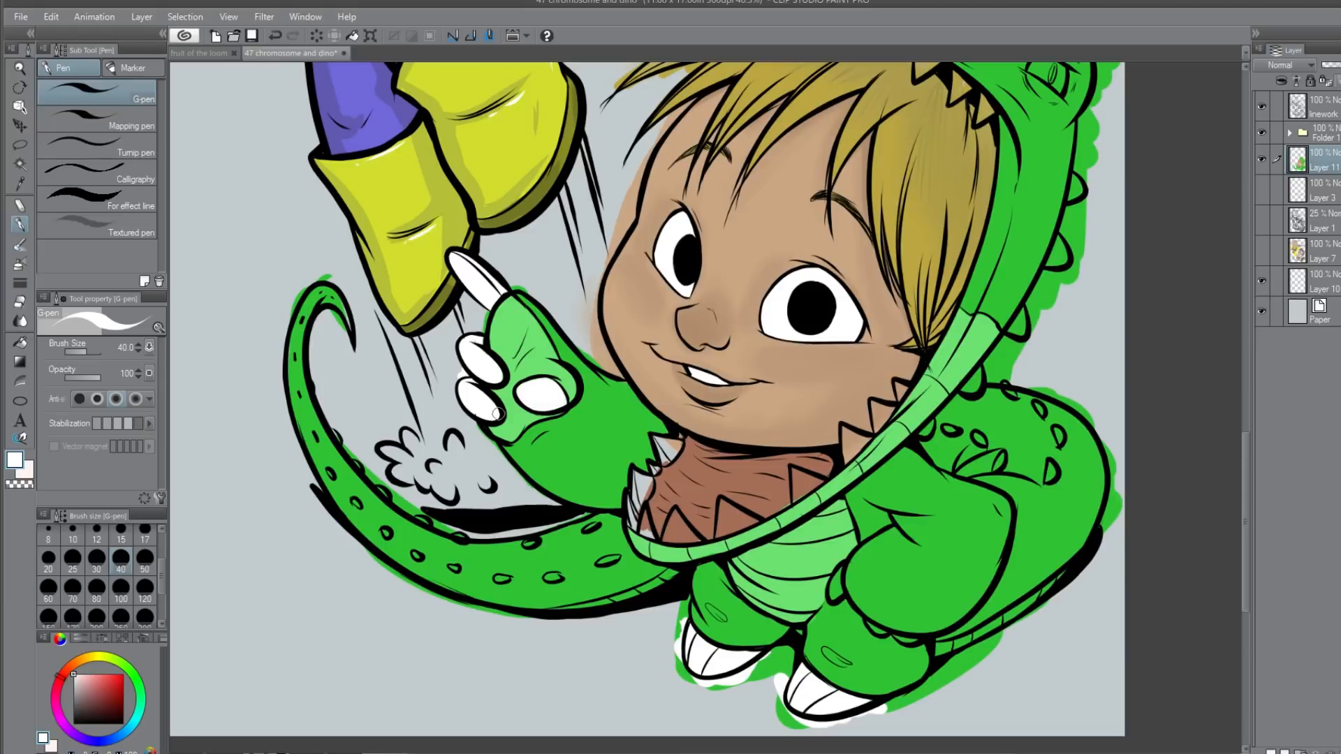
Step: Fill the lowered hand's claws with white and touch up the tail's outer edge with the base green
{"action": "left_click_drag", "start_coordinate": [840, 568], "coordinate": [834, 598]}
{"action": "left_click_drag", "start_coordinate": [909, 642], "coordinate": [915, 639]}
{"action": "left_click", "coordinate": [302, 368], "text": "alt"}
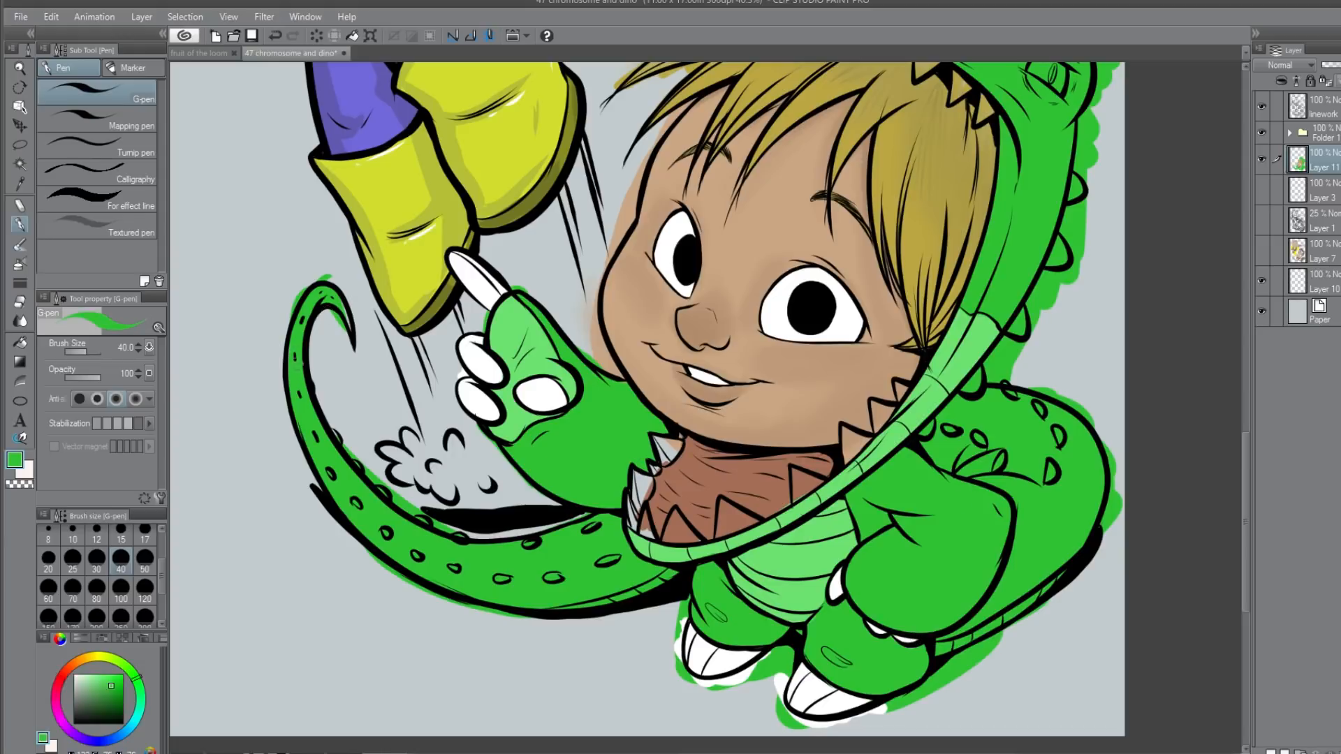
{"action": "left_click_drag", "start_coordinate": [287, 325], "coordinate": [298, 431]}
Step: Choose a bright yellow-green and paint the spikes along the back of the dinosaur hood
{"action": "left_click_drag", "start_coordinate": [111, 661], "coordinate": [108, 655]}
{"action": "left_click", "coordinate": [113, 679]}
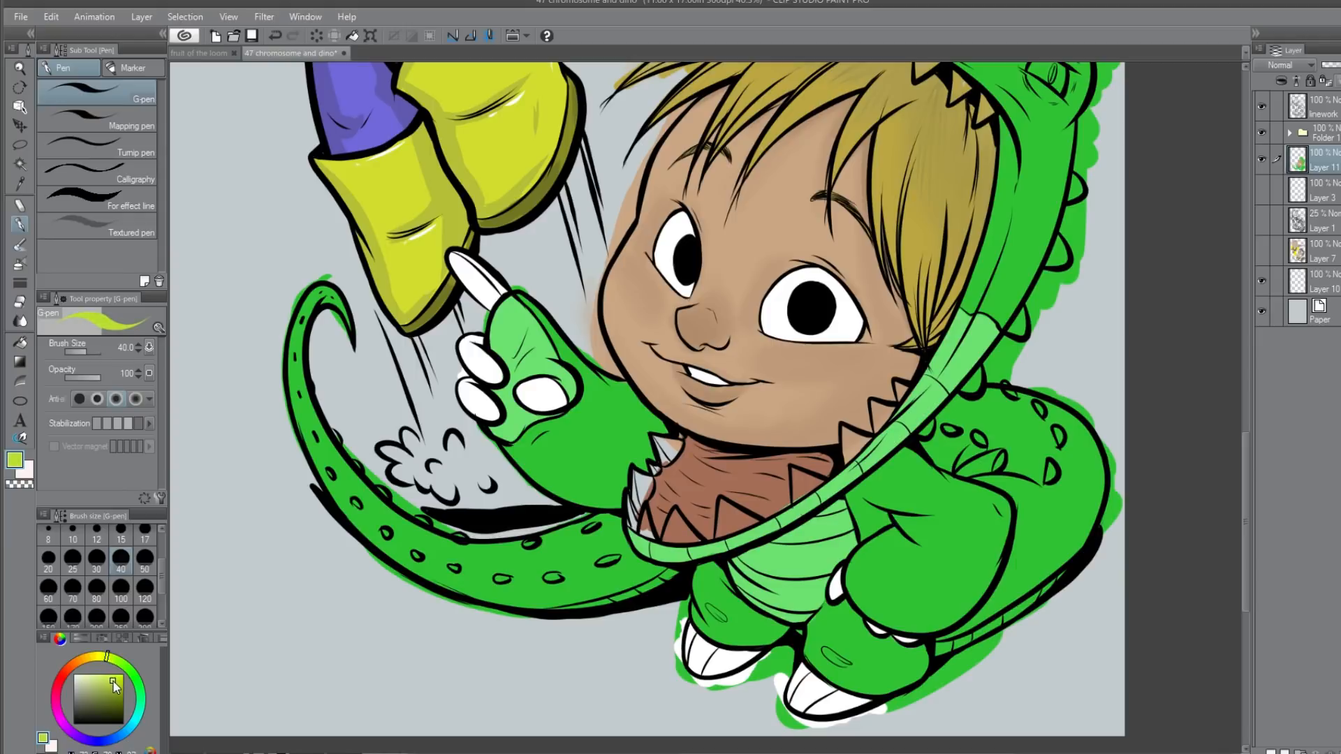
{"action": "left_click_drag", "start_coordinate": [1021, 313], "coordinate": [1019, 328]}
{"action": "mouse_move", "coordinate": [1053, 264]}
{"action": "left_mouse_down"}
{"action": "mouse_move", "coordinate": [1072, 168]}
{"action": "mouse_move", "coordinate": [1083, 185]}
{"action": "left_mouse_up"}
{"action": "left_click_drag", "start_coordinate": [980, 392], "coordinate": [971, 379]}
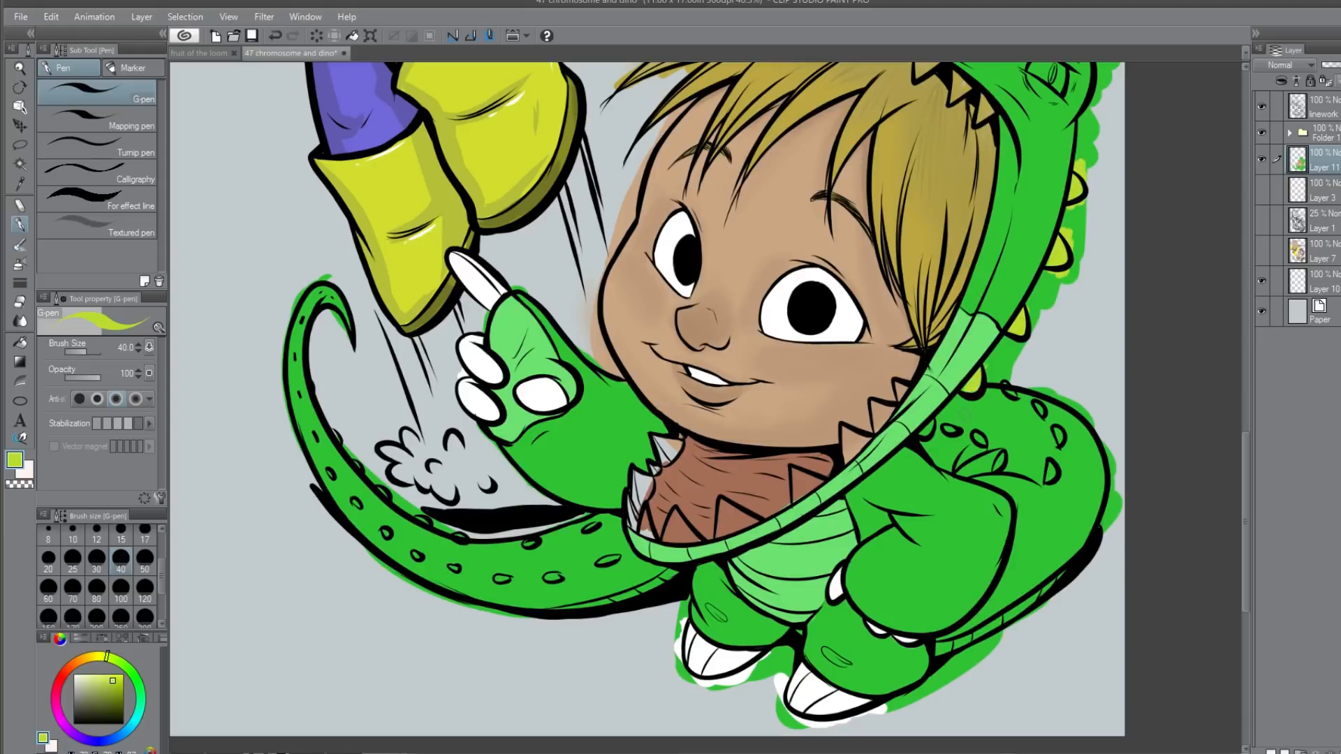
Step: Paint the spots on the costume's back with the same yellow-green and select the linework layer
{"action": "left_click_drag", "start_coordinate": [923, 432], "coordinate": [929, 426]}
{"action": "left_click_drag", "start_coordinate": [1058, 434], "coordinate": [1060, 440]}
{"action": "left_click", "coordinate": [1335, 104]}
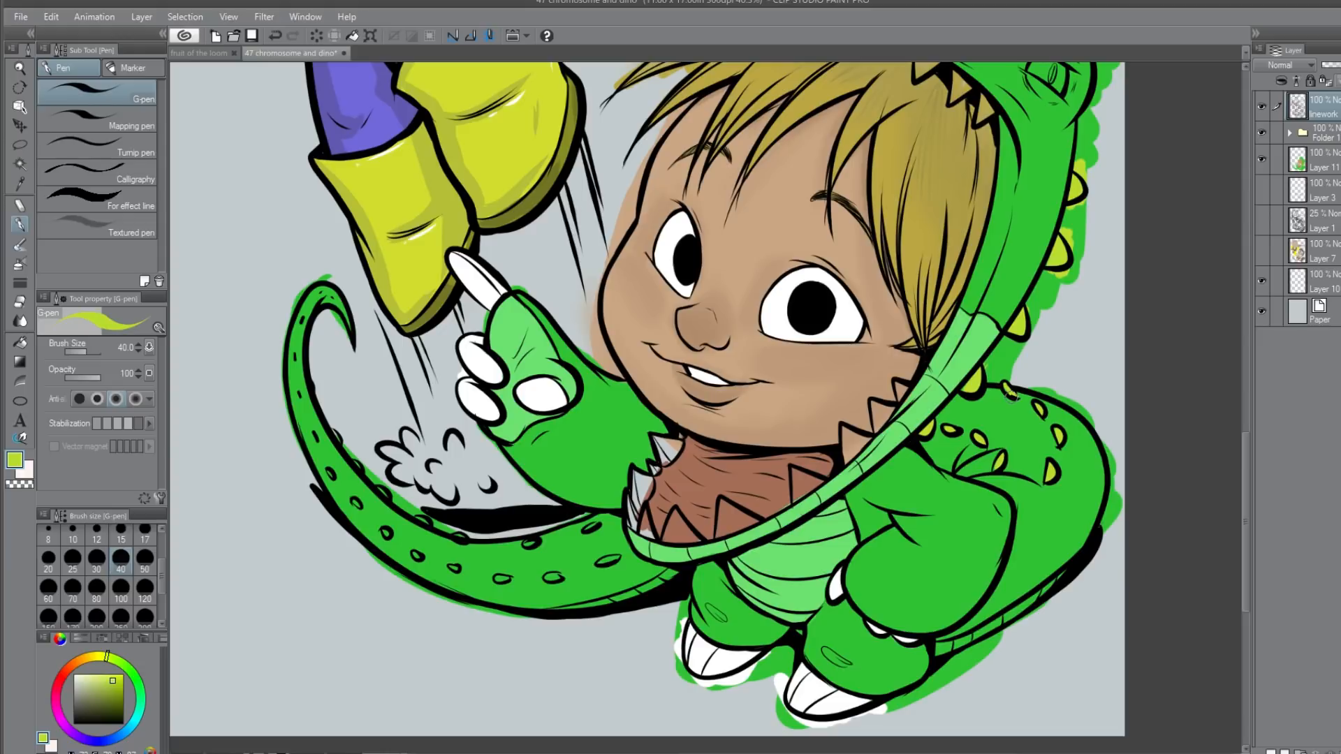
Step: Paint the spots along the dinosaur's tail yellow-green on Layer 11 and sample the costume's base green
{"action": "left_click", "coordinate": [1334, 170]}
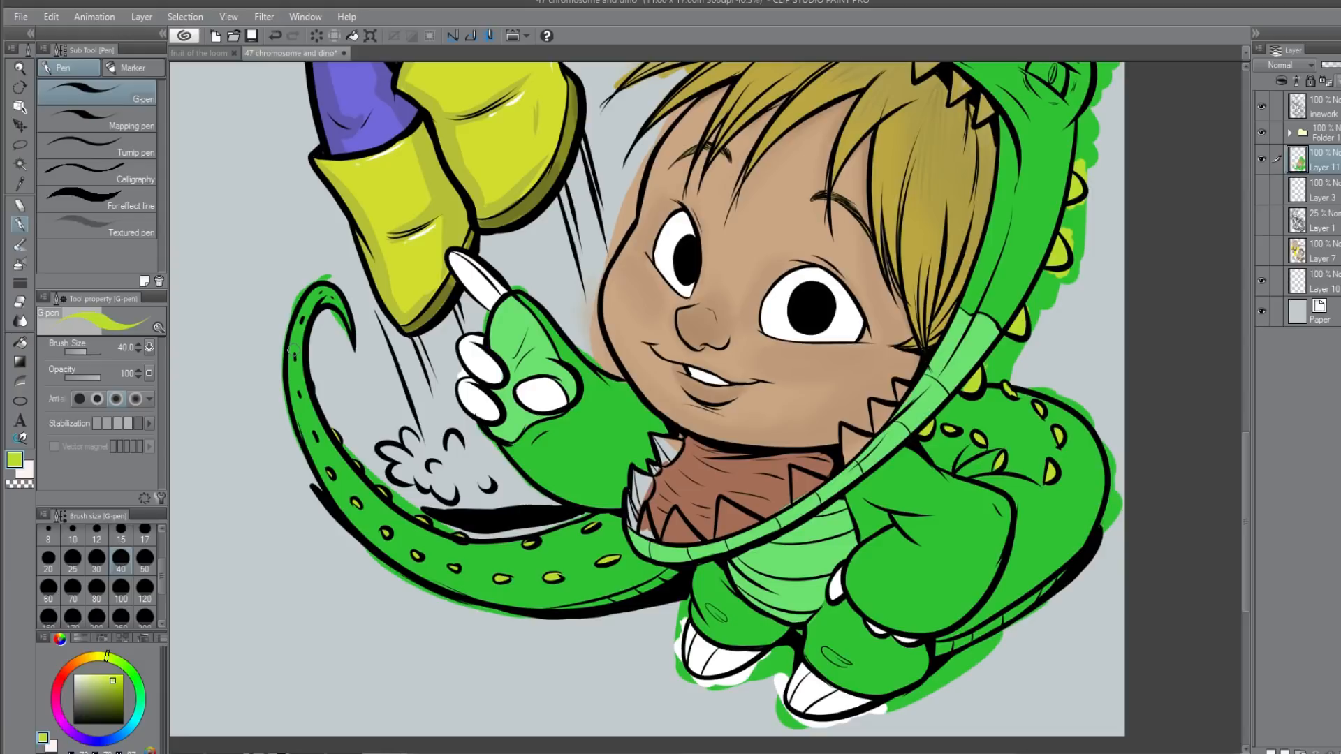
{"action": "left_click", "coordinate": [823, 615], "text": "alt"}
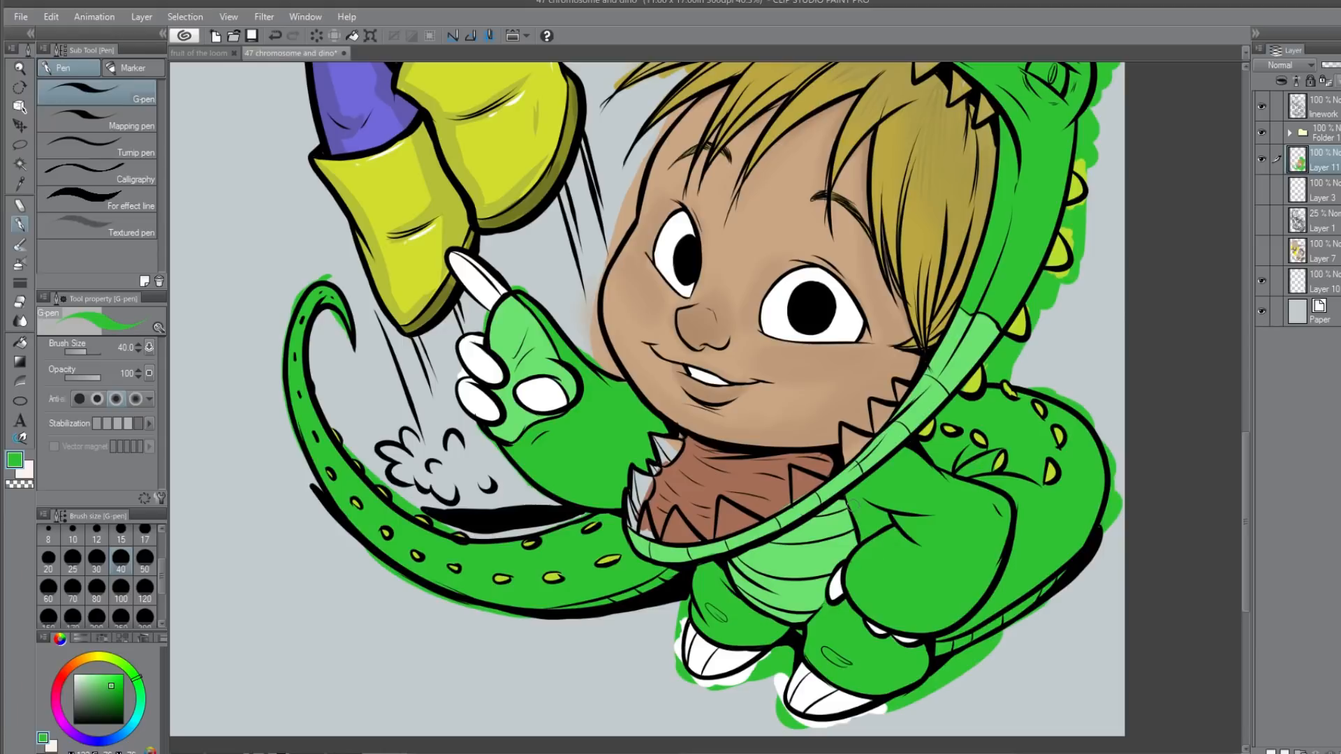
Step: Fill the teeth at the far side and front of the costume's lower jaw with white, sampling the mouth's brown for edges
{"action": "left_click", "coordinate": [660, 244], "text": "alt"}
{"action": "mouse_move", "coordinate": [658, 441]}
{"action": "left_mouse_down"}
{"action": "mouse_move", "coordinate": [667, 458]}
{"action": "mouse_move", "coordinate": [679, 439]}
{"action": "mouse_move", "coordinate": [636, 475]}
{"action": "mouse_move", "coordinate": [636, 499]}
{"action": "mouse_move", "coordinate": [650, 483]}
{"action": "mouse_move", "coordinate": [631, 515]}
{"action": "mouse_move", "coordinate": [649, 532]}
{"action": "mouse_move", "coordinate": [639, 506]}
{"action": "left_mouse_up"}
{"action": "left_click", "coordinate": [669, 515], "text": "alt"}
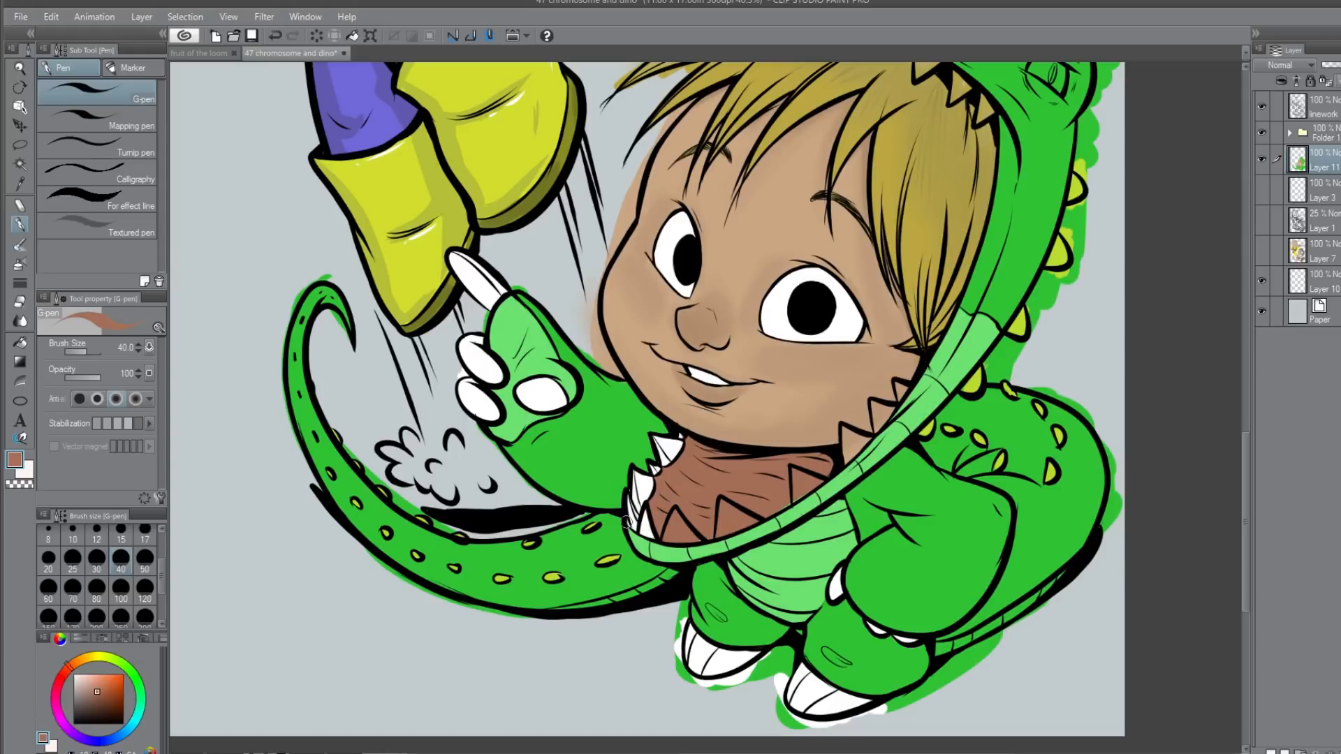
{"action": "left_click", "coordinate": [646, 523], "text": "alt"}
{"action": "mouse_move", "coordinate": [656, 534]}
{"action": "left_mouse_down"}
{"action": "mouse_move", "coordinate": [672, 520]}
{"action": "mouse_move", "coordinate": [695, 535]}
{"action": "mouse_move", "coordinate": [669, 536]}
{"action": "mouse_move", "coordinate": [742, 509]}
{"action": "mouse_move", "coordinate": [753, 520]}
{"action": "mouse_move", "coordinate": [729, 530]}
{"action": "left_mouse_up"}
{"action": "left_click", "coordinate": [707, 524], "text": "alt"}
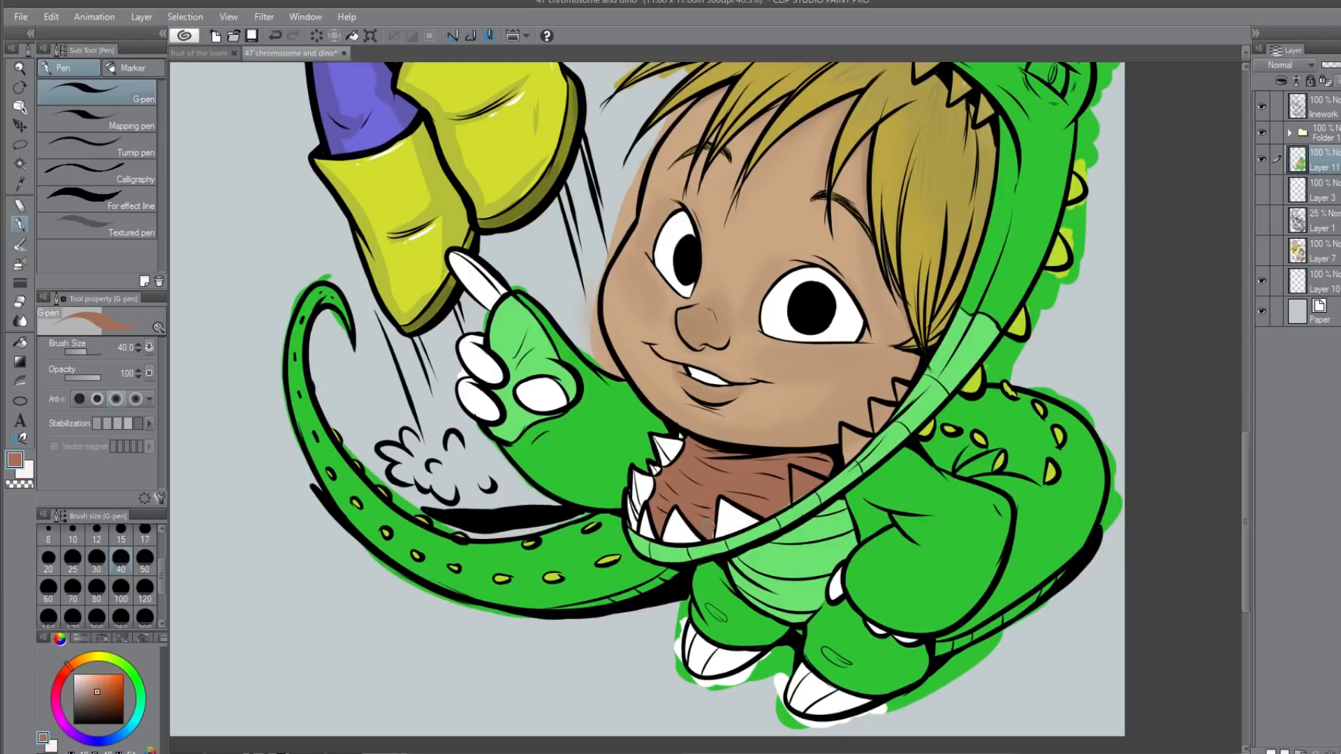
Step: Fill the remaining lower-jaw teeth beside the child's cheek with white, sampling the surrounding mouth and skin colours for touch-ups
{"action": "left_click", "coordinate": [738, 500], "text": "alt"}
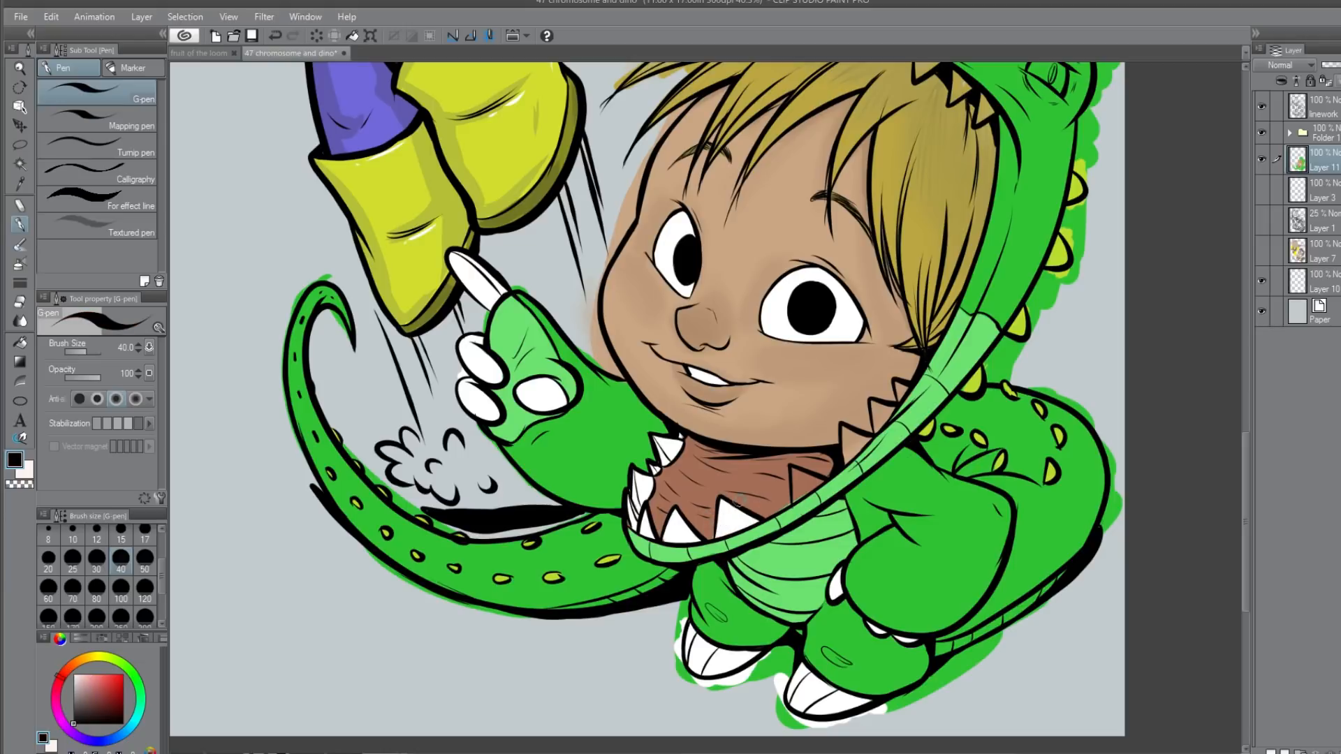
{"action": "left_click", "coordinate": [796, 479], "text": "alt"}
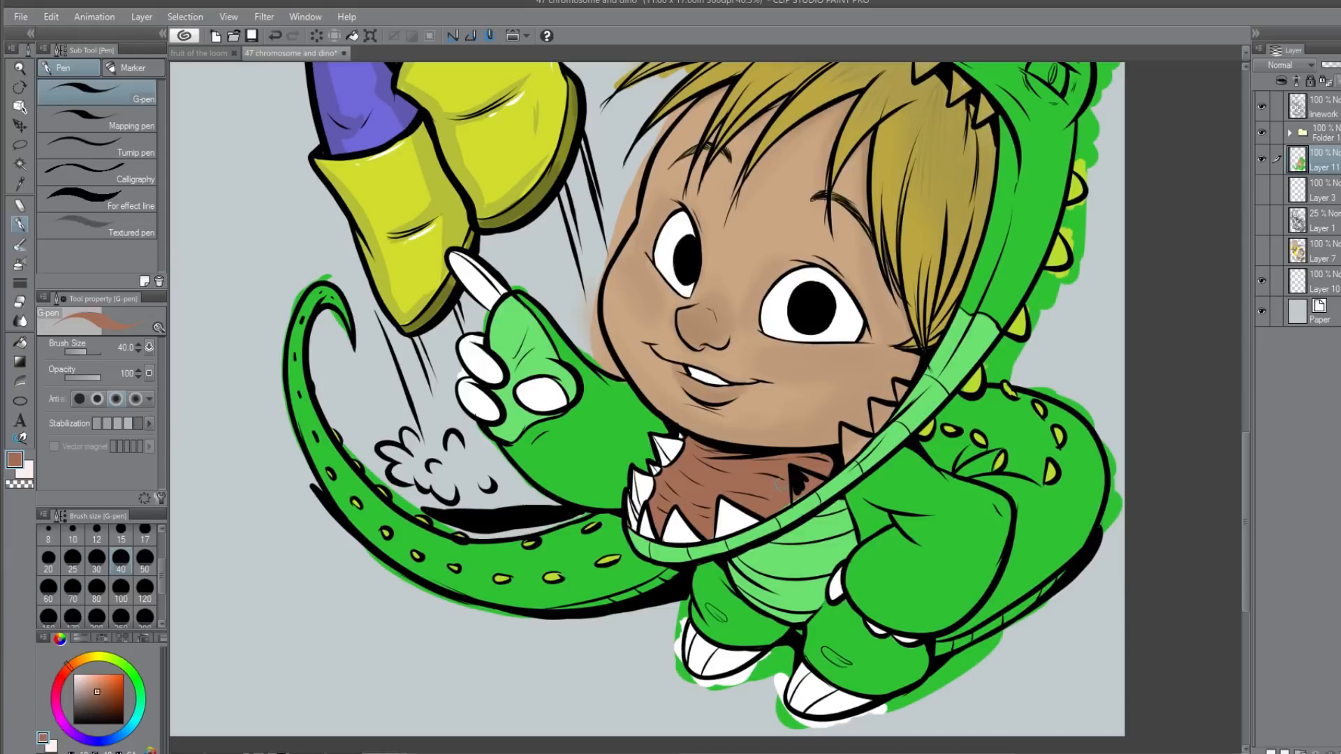
{"action": "left_click", "coordinate": [723, 524], "text": "alt"}
{"action": "mouse_move", "coordinate": [793, 471]}
{"action": "left_mouse_down"}
{"action": "mouse_move", "coordinate": [797, 492]}
{"action": "mouse_move", "coordinate": [806, 476]}
{"action": "mouse_move", "coordinate": [794, 475]}
{"action": "mouse_move", "coordinate": [796, 503]}
{"action": "mouse_move", "coordinate": [816, 482]}
{"action": "mouse_move", "coordinate": [792, 493]}
{"action": "left_mouse_up"}
{"action": "left_click", "coordinate": [779, 497], "text": "alt"}
{"action": "left_click", "coordinate": [803, 486], "text": "alt"}
{"action": "mouse_move", "coordinate": [845, 435]}
{"action": "left_mouse_down"}
{"action": "mouse_move", "coordinate": [846, 449]}
{"action": "mouse_move", "coordinate": [862, 438]}
{"action": "mouse_move", "coordinate": [849, 454]}
{"action": "mouse_move", "coordinate": [866, 436]}
{"action": "mouse_move", "coordinate": [845, 461]}
{"action": "left_mouse_up"}
{"action": "mouse_move", "coordinate": [892, 410]}
{"action": "left_mouse_down"}
{"action": "mouse_move", "coordinate": [873, 415]}
{"action": "mouse_move", "coordinate": [903, 386]}
{"action": "left_mouse_up"}
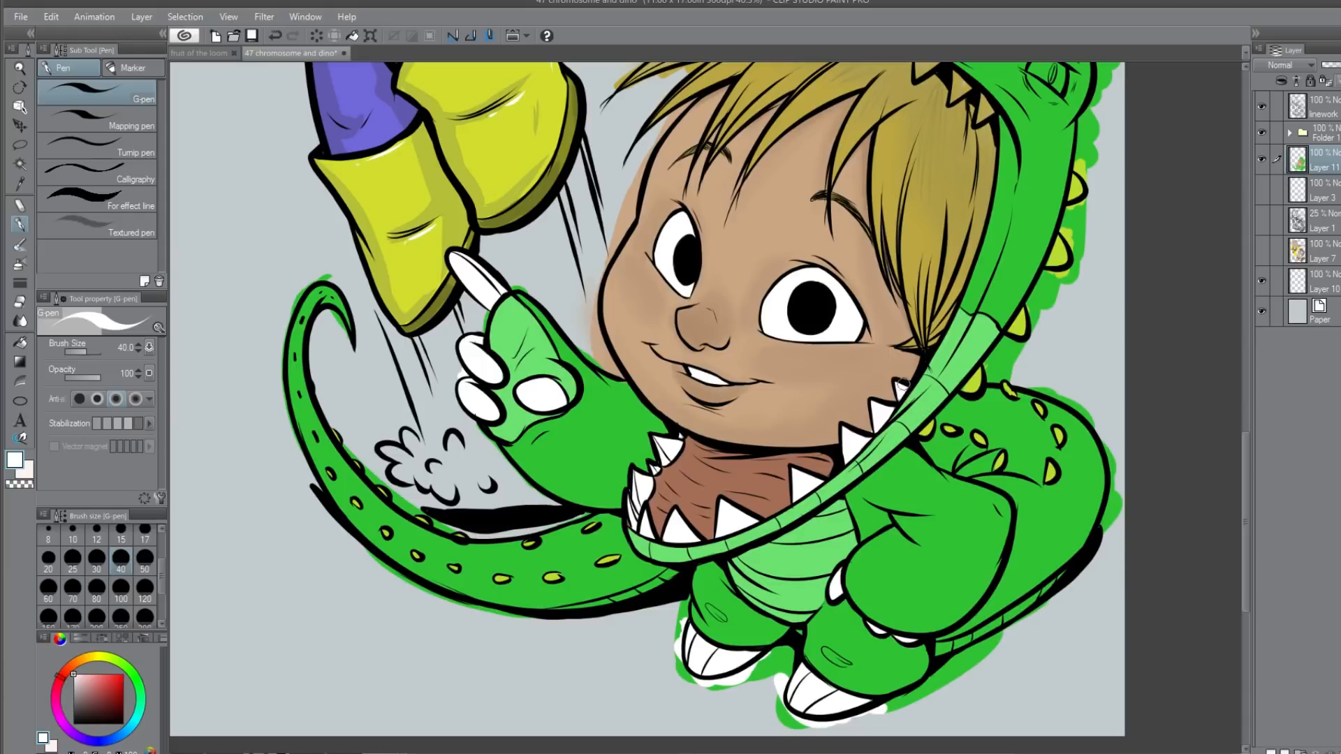
{"action": "left_click", "coordinate": [873, 430], "text": "alt"}
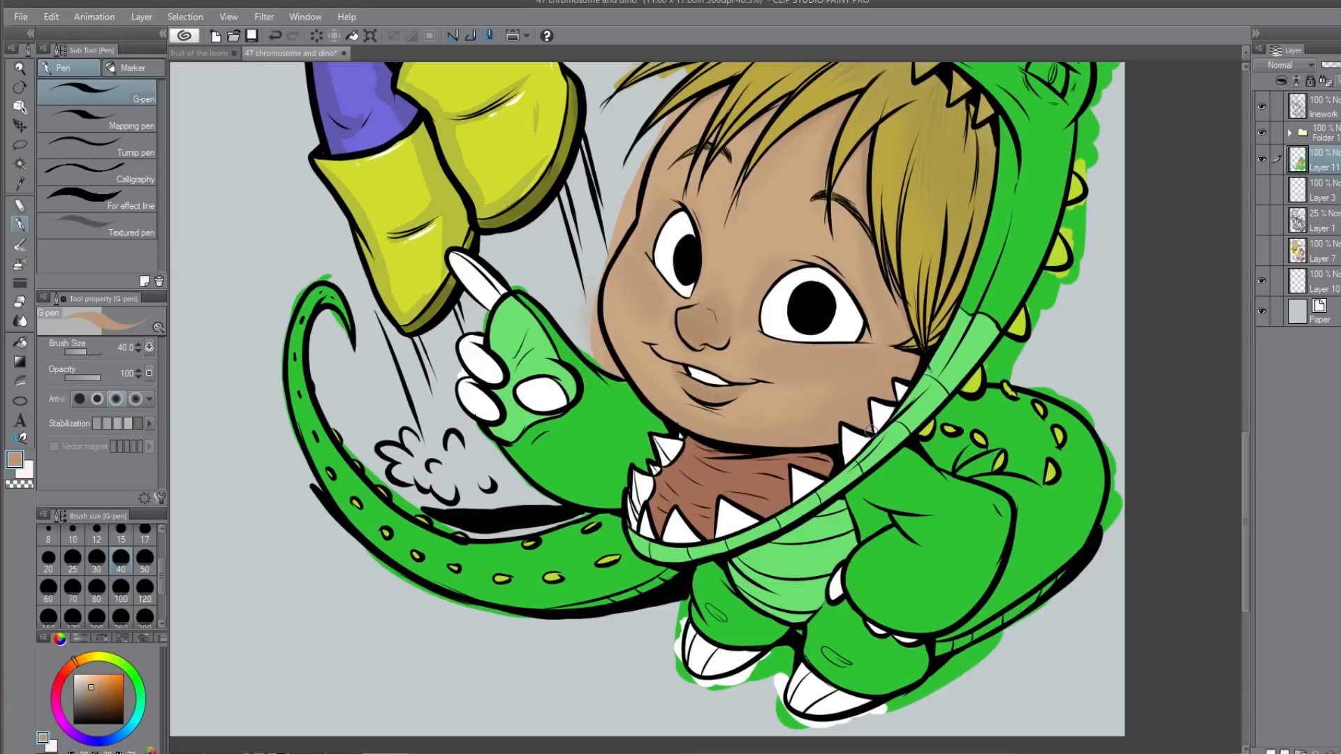
Step: Sample white and fill the teeth along the dinosaur hood's upper jaw
{"action": "left_click", "coordinate": [805, 479], "text": "alt"}
{"action": "scroll", "coordinate": [895, 394], "scroll_direction": "up", "scroll_amount": 5}
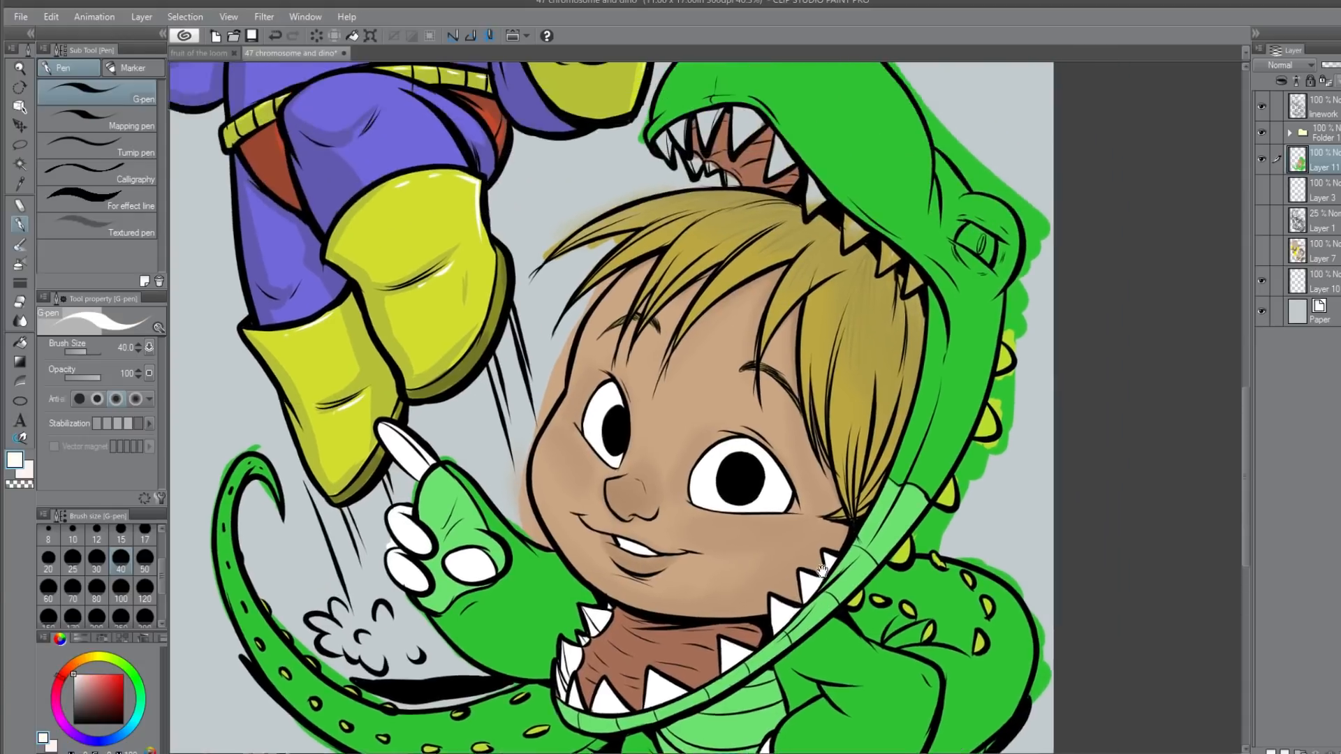
{"action": "mouse_move", "coordinate": [820, 278]}
{"action": "left_mouse_down"}
{"action": "mouse_move", "coordinate": [818, 306]}
{"action": "mouse_move", "coordinate": [833, 293]}
{"action": "mouse_move", "coordinate": [820, 281]}
{"action": "mouse_move", "coordinate": [861, 310]}
{"action": "mouse_move", "coordinate": [852, 322]}
{"action": "mouse_move", "coordinate": [864, 311]}
{"action": "mouse_move", "coordinate": [854, 330]}
{"action": "mouse_move", "coordinate": [857, 312]}
{"action": "mouse_move", "coordinate": [870, 318]}
{"action": "mouse_move", "coordinate": [853, 330]}
{"action": "mouse_move", "coordinate": [884, 339]}
{"action": "left_mouse_up"}
{"action": "key", "text": "ctrl+z"}
{"action": "left_click_drag", "start_coordinate": [785, 250], "coordinate": [789, 262]}
{"action": "mouse_move", "coordinate": [756, 206]}
{"action": "left_mouse_down"}
{"action": "mouse_move", "coordinate": [746, 222]}
{"action": "mouse_move", "coordinate": [764, 219]}
{"action": "left_mouse_up"}
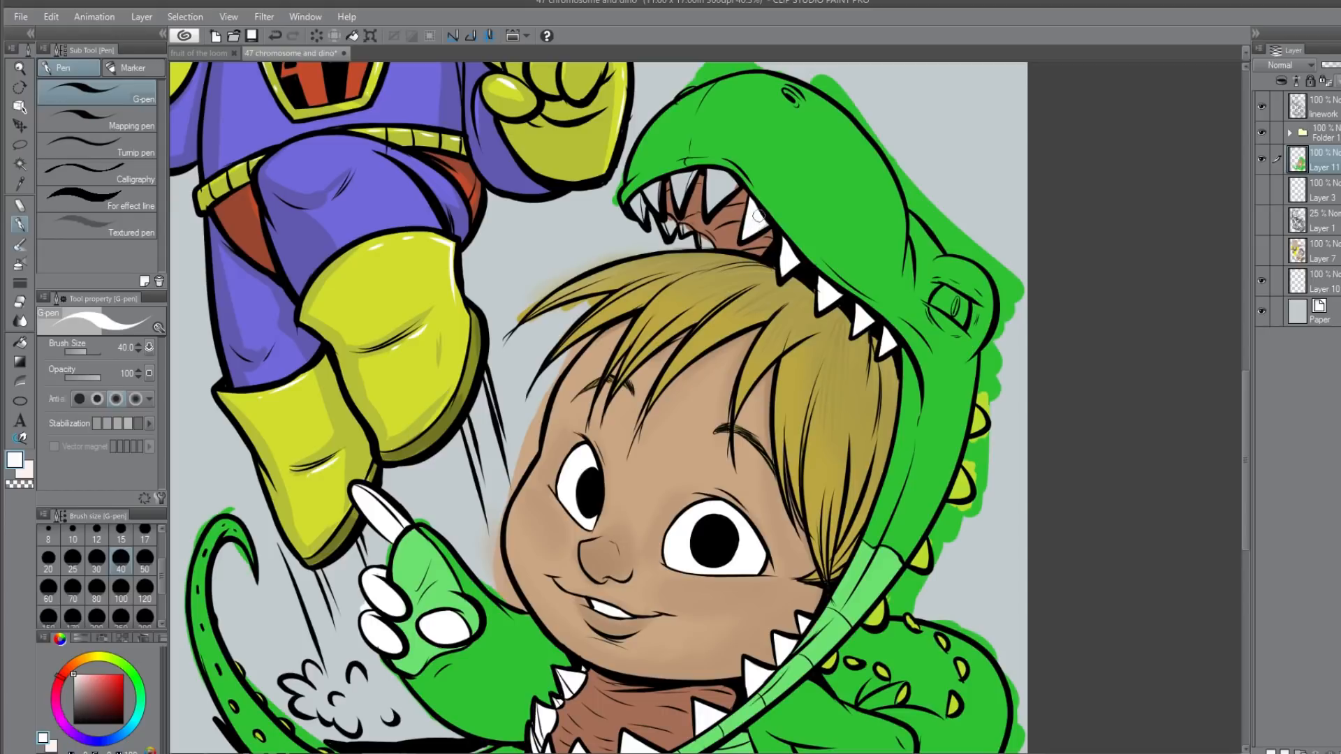
{"action": "mouse_move", "coordinate": [710, 180]}
{"action": "left_mouse_down"}
{"action": "mouse_move", "coordinate": [684, 195]}
{"action": "mouse_move", "coordinate": [651, 193]}
{"action": "mouse_move", "coordinate": [656, 183]}
{"action": "mouse_move", "coordinate": [634, 202]}
{"action": "mouse_move", "coordinate": [667, 232]}
{"action": "mouse_move", "coordinate": [700, 238]}
{"action": "left_mouse_up"}
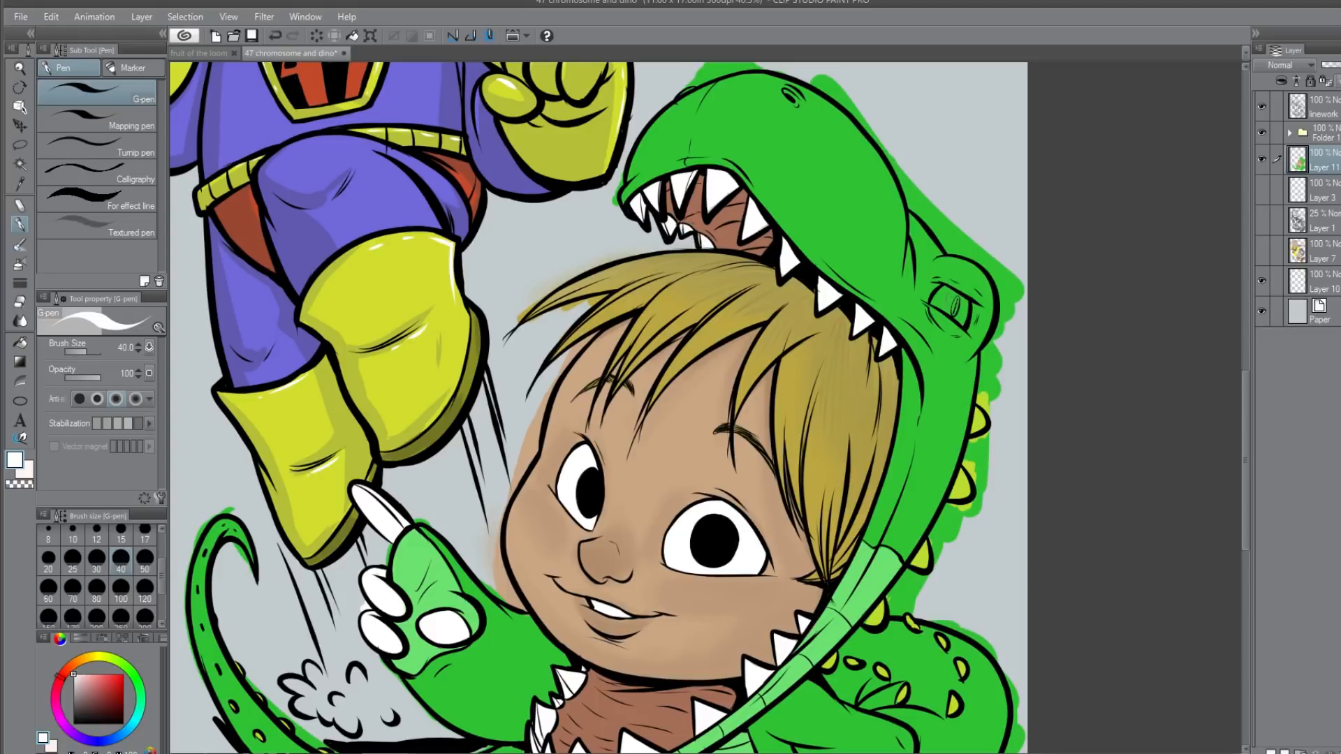
Step: Paint the dinosaur hood's eye pale yellow and its slit pupil a darker golden tan
{"action": "left_click", "coordinate": [98, 657]}
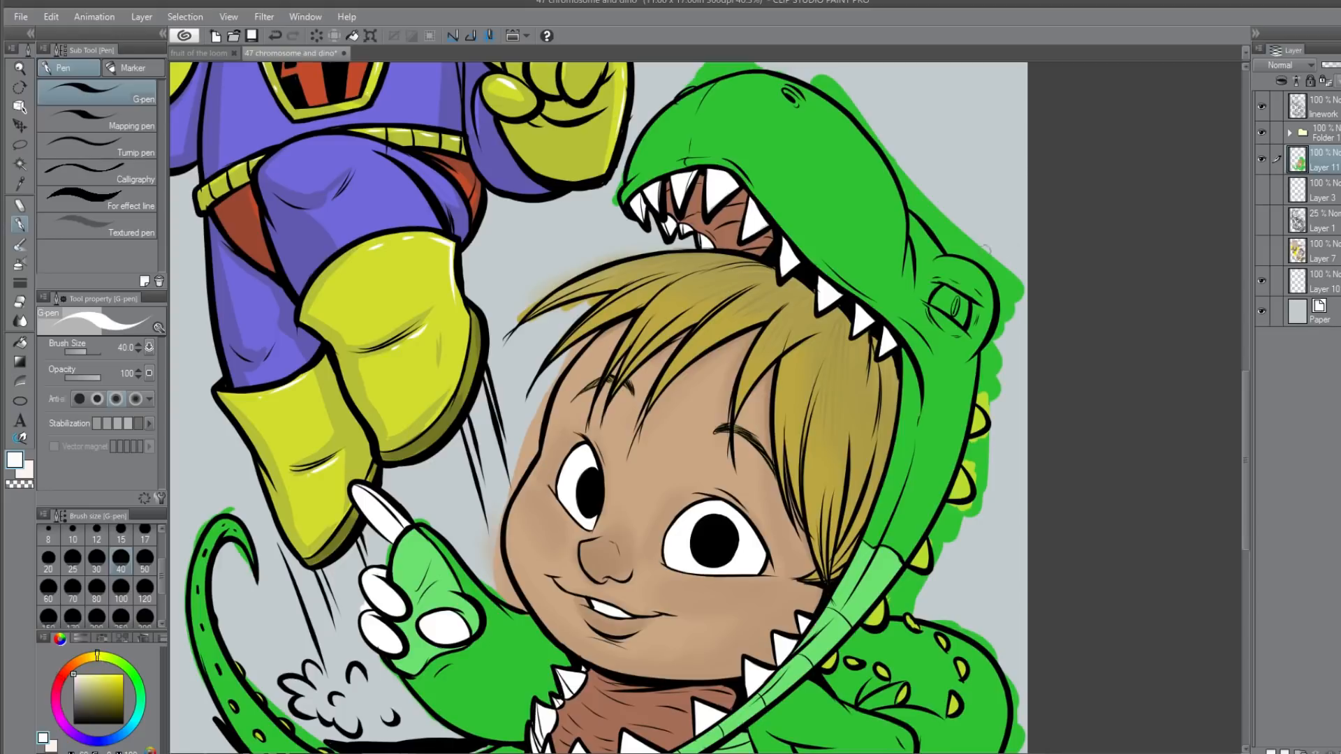
{"action": "mouse_move", "coordinate": [956, 306]}
{"action": "left_mouse_down"}
{"action": "mouse_move", "coordinate": [935, 296]}
{"action": "mouse_move", "coordinate": [958, 297]}
{"action": "mouse_move", "coordinate": [963, 320]}
{"action": "mouse_move", "coordinate": [941, 299]}
{"action": "mouse_move", "coordinate": [957, 299]}
{"action": "left_mouse_up"}
{"action": "left_click", "coordinate": [91, 676]}
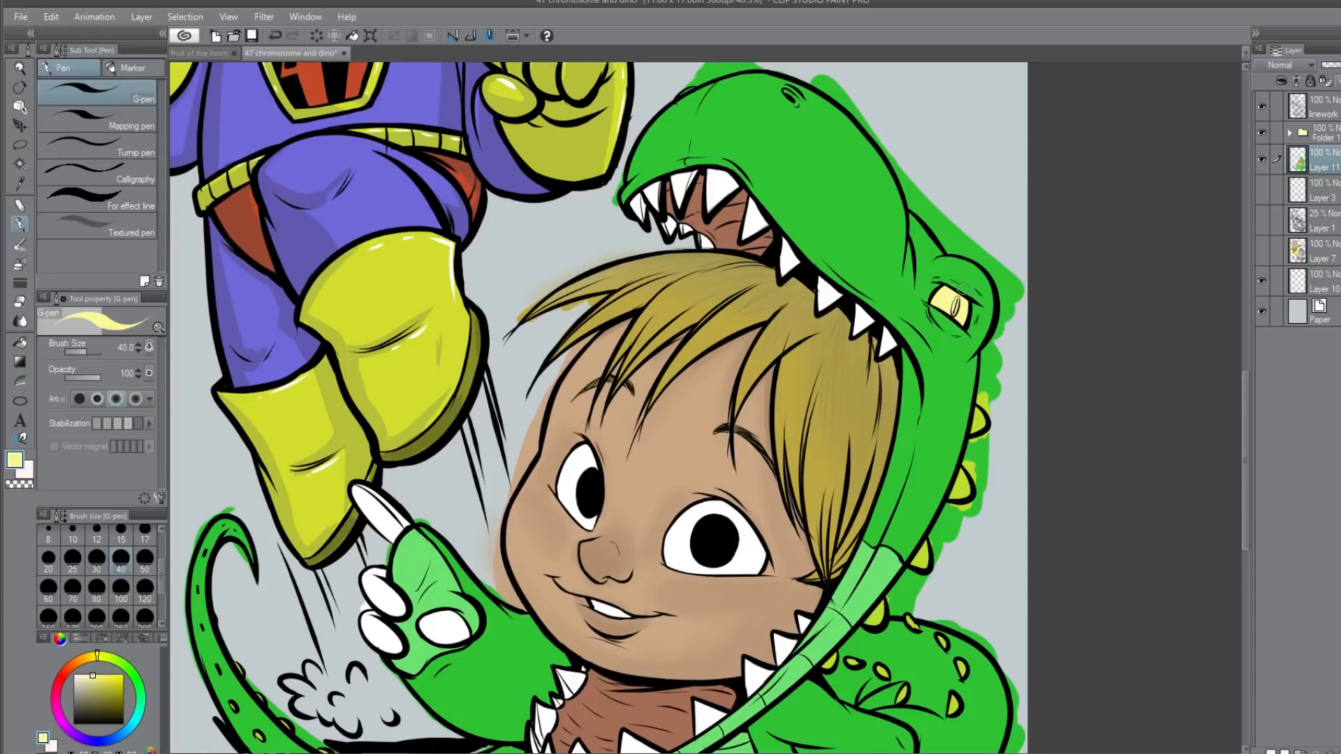
{"action": "left_click_drag", "start_coordinate": [94, 677], "coordinate": [97, 690]}
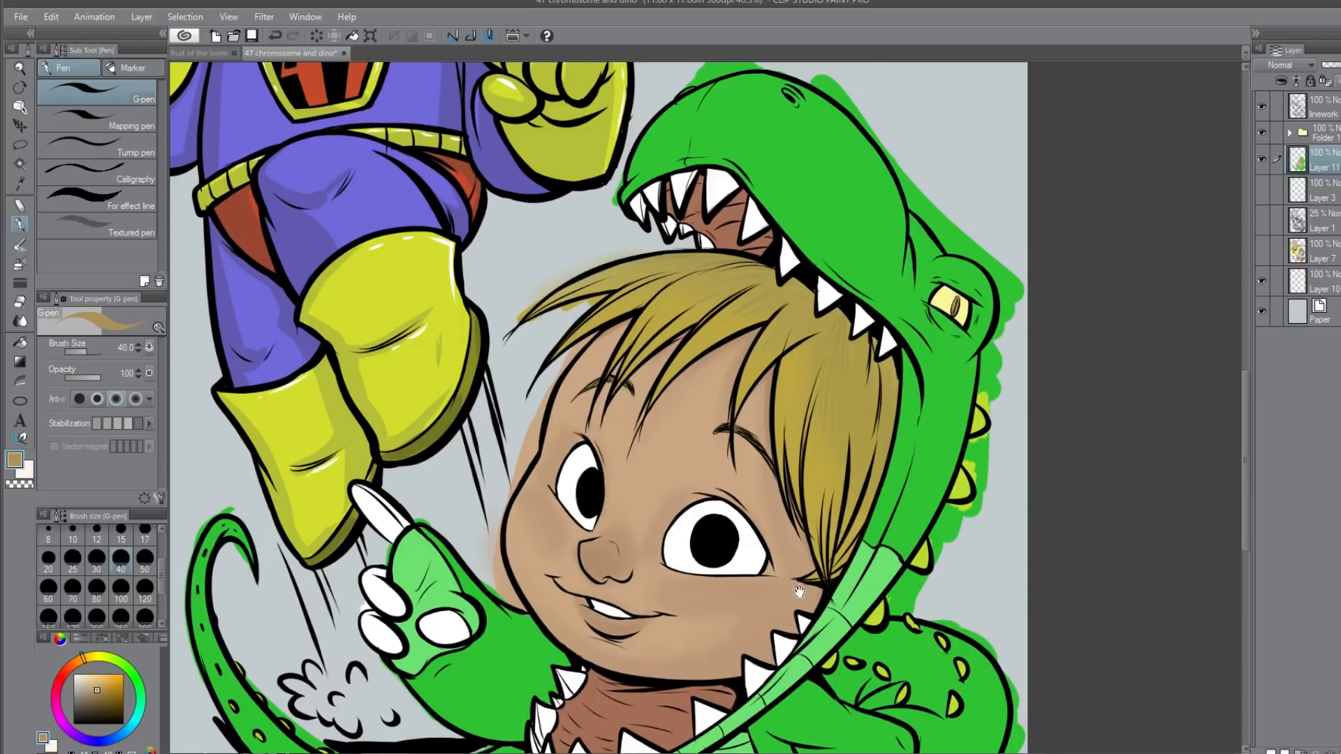
Step: Auto-select the area outside the linework, clear the overspilled colour there on Layer 11, and deselect
{"action": "left_click_drag", "start_coordinate": [797, 639], "coordinate": [838, 318]}
{"action": "mouse_move", "coordinate": [901, 402]}
{"action": "left_mouse_down"}
{"action": "mouse_move", "coordinate": [853, 633]}
{"action": "mouse_move", "coordinate": [985, 512]}
{"action": "mouse_move", "coordinate": [841, 594]}
{"action": "mouse_move", "coordinate": [900, 635]}
{"action": "mouse_move", "coordinate": [885, 607]}
{"action": "mouse_move", "coordinate": [840, 628]}
{"action": "mouse_move", "coordinate": [878, 634]}
{"action": "left_mouse_up"}
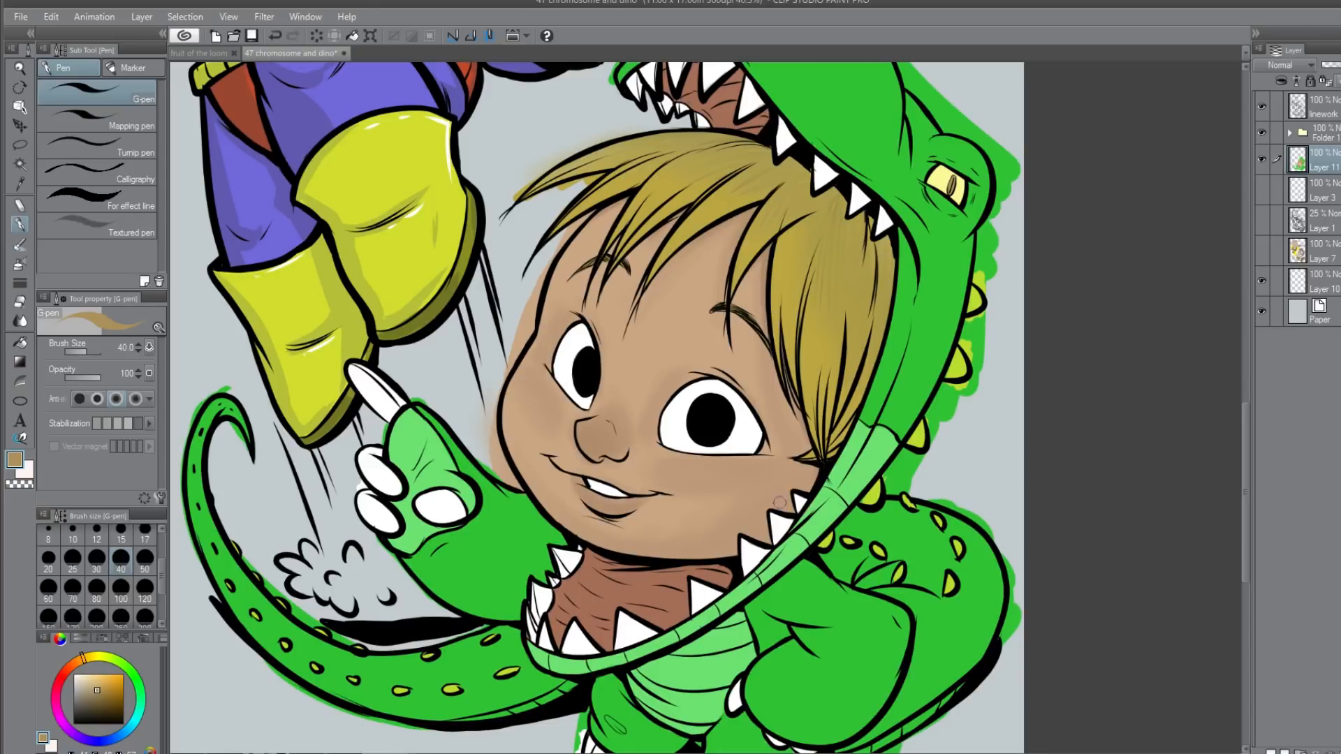
{"action": "scroll", "coordinate": [850, 482], "scroll_direction": "down", "scroll_amount": 2}
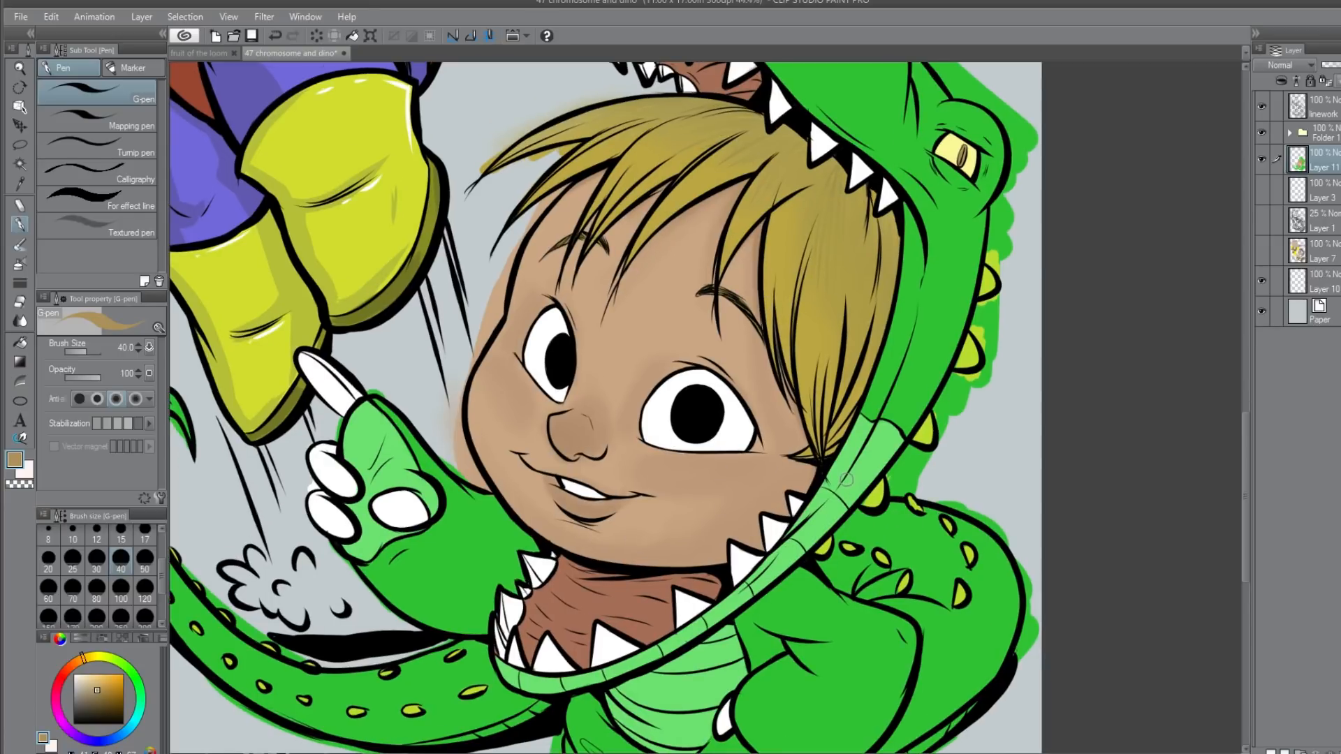
{"action": "scroll", "coordinate": [849, 489], "scroll_direction": "down", "scroll_amount": 1}
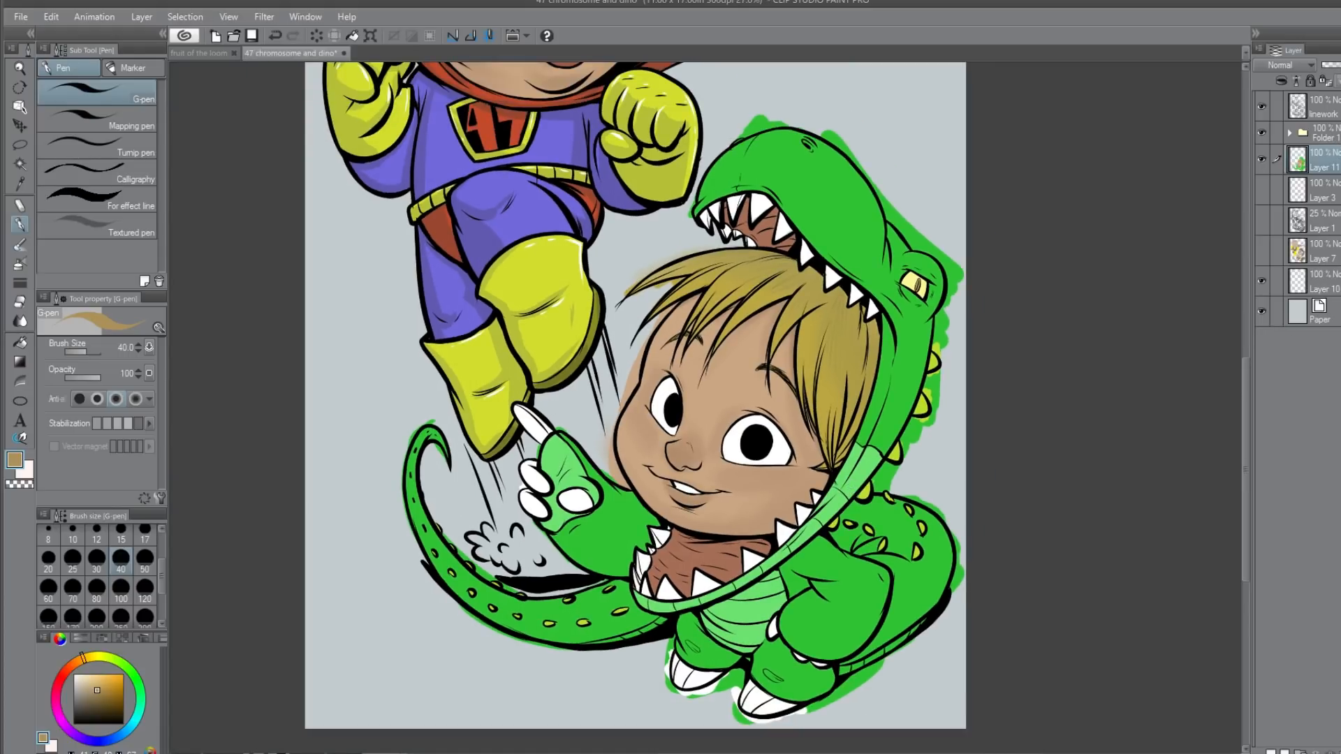
{"action": "left_click", "coordinate": [1322, 106]}
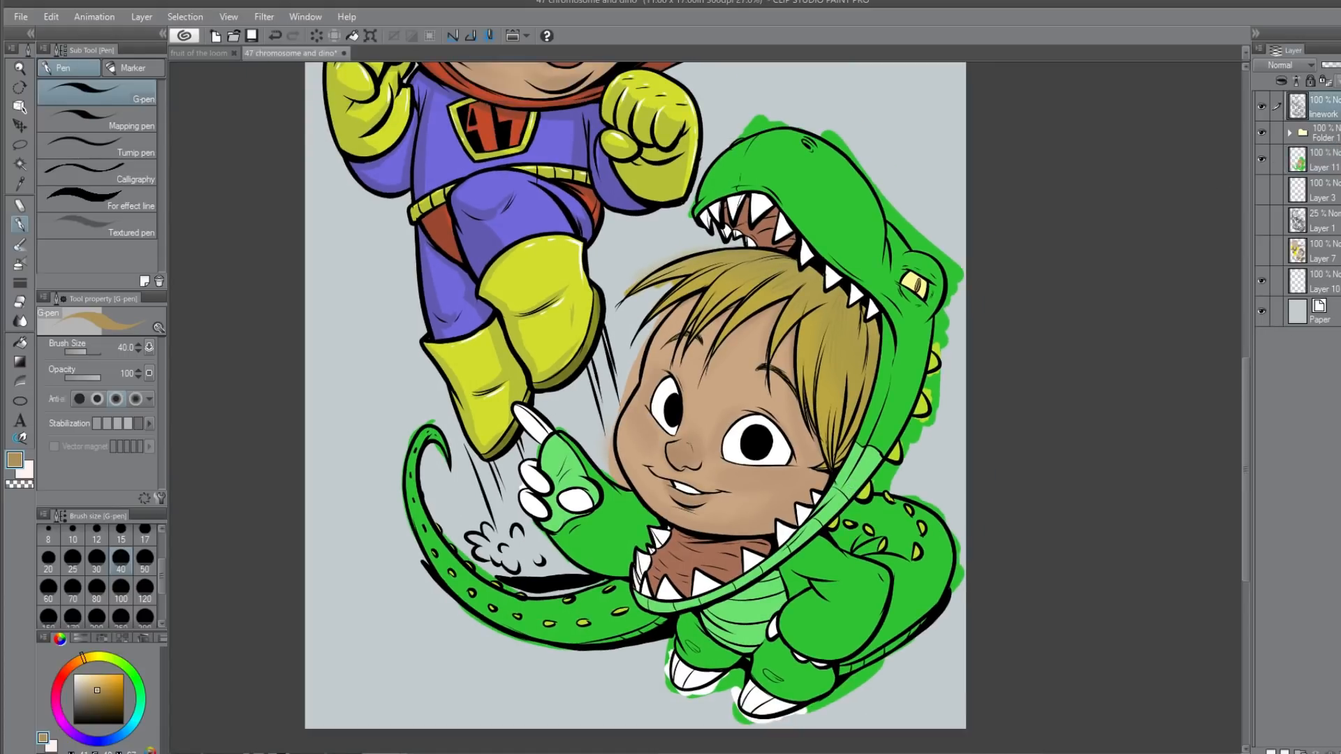
{"action": "left_click", "coordinate": [20, 165]}
{"action": "left_click", "coordinate": [954, 280]}
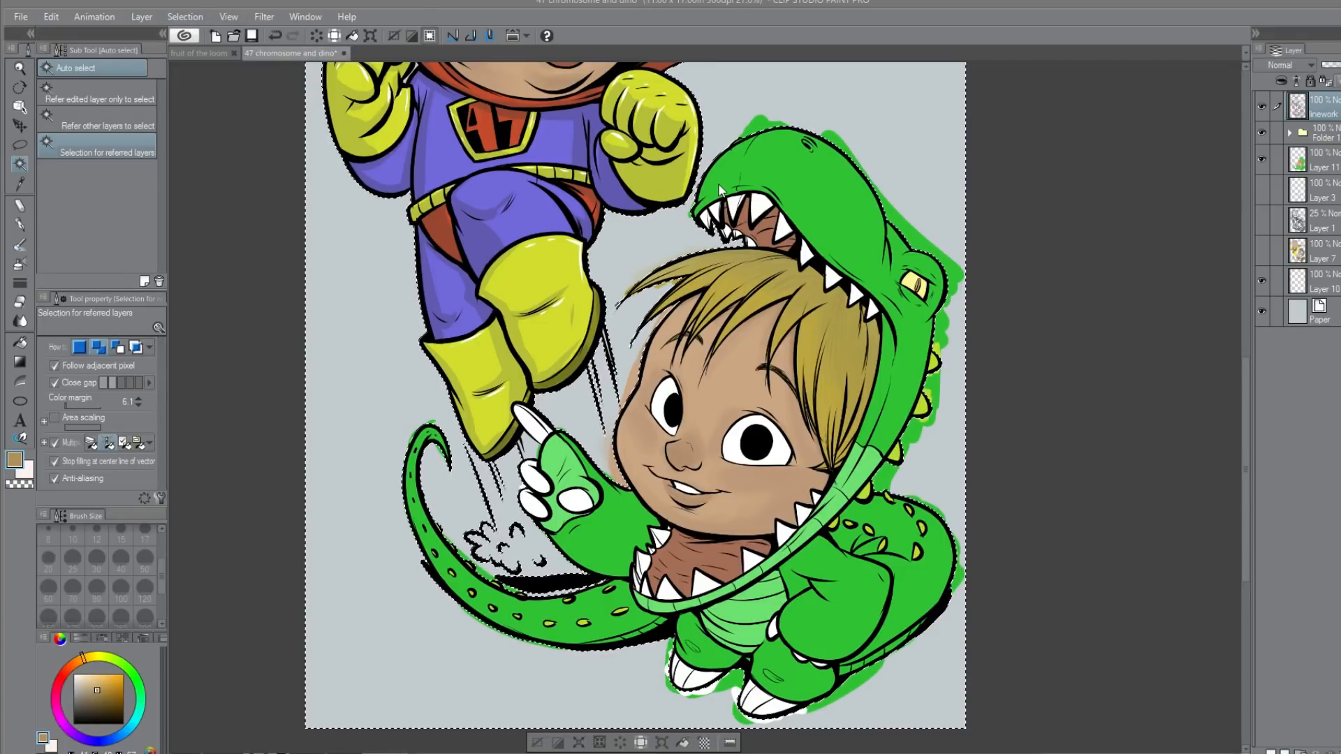
{"action": "left_click", "coordinate": [1334, 164]}
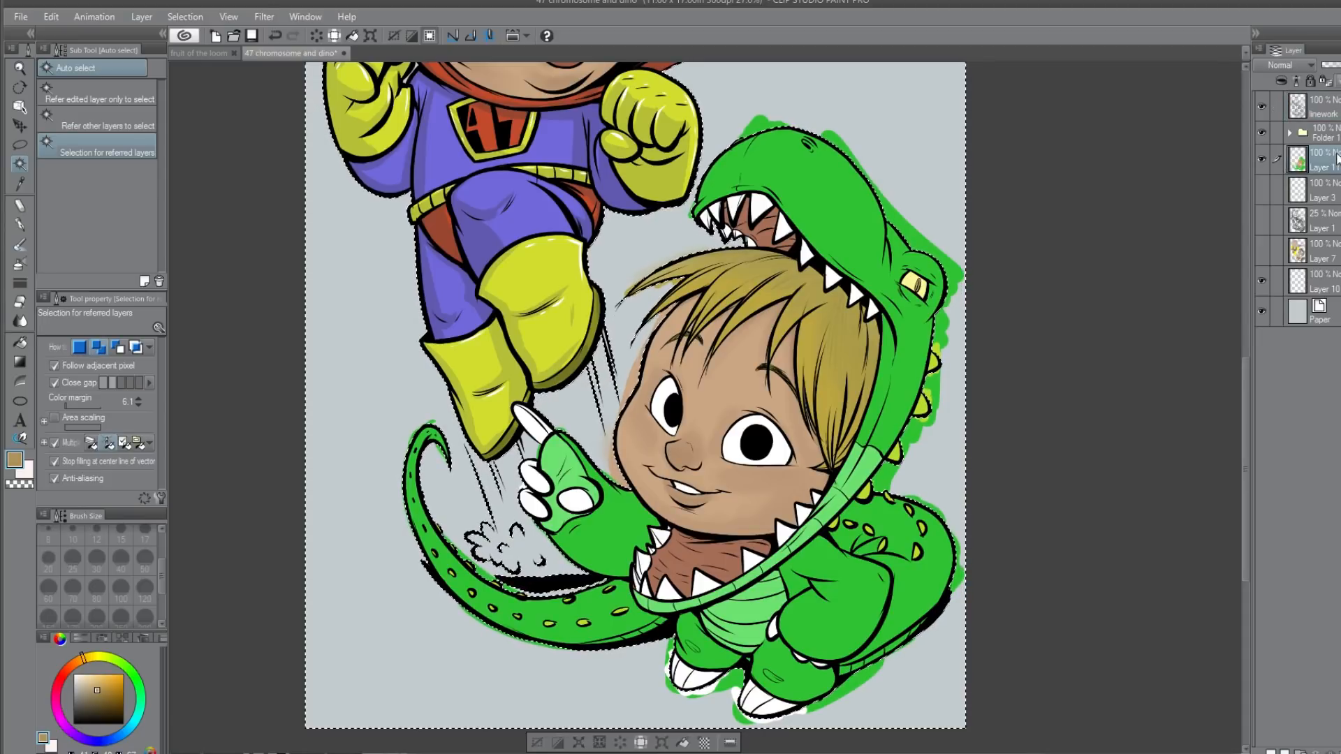
{"action": "left_click", "coordinate": [602, 746]}
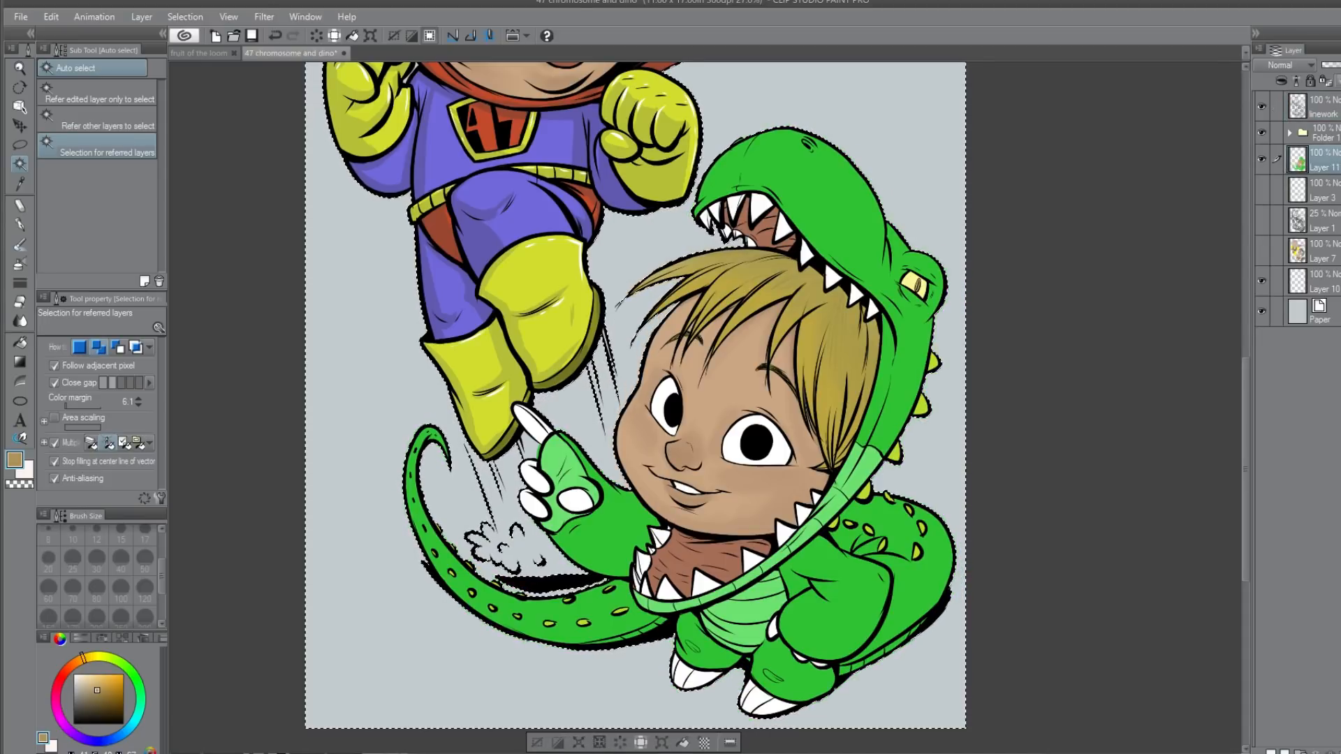
{"action": "left_click", "coordinate": [538, 744]}
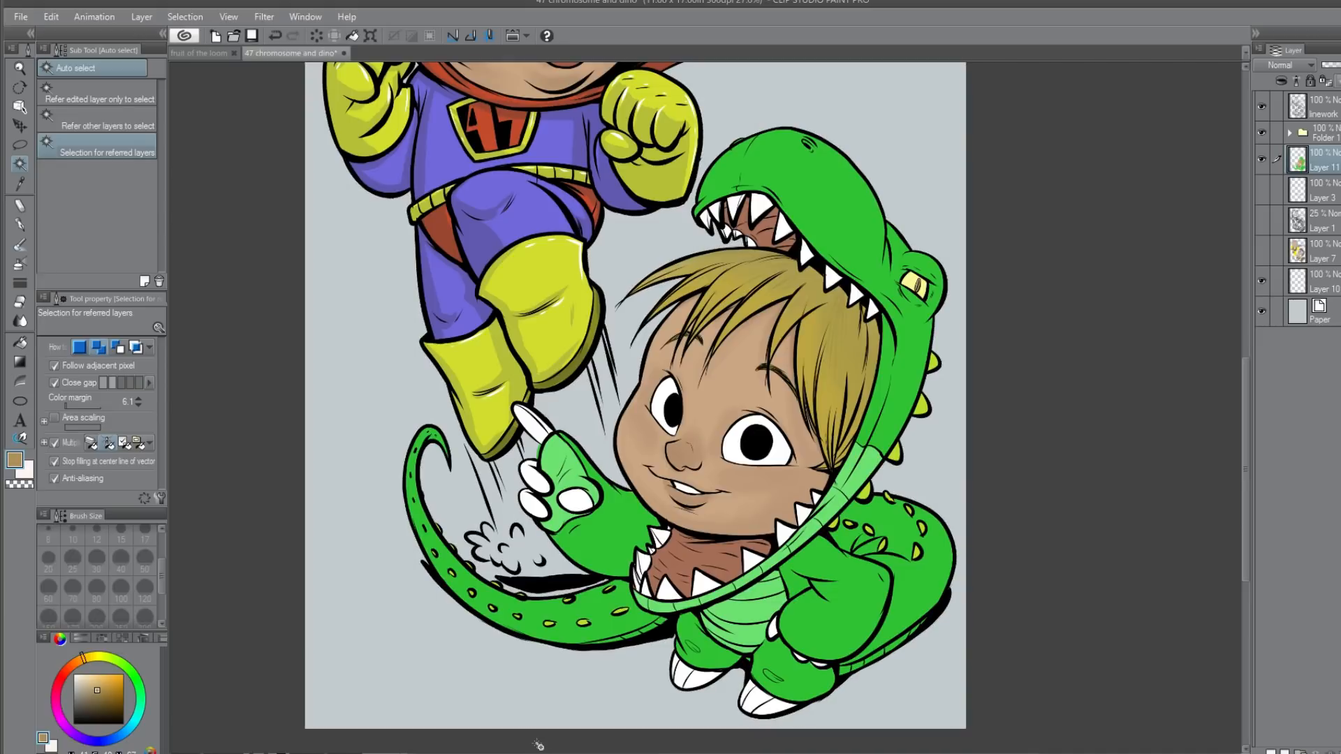
Step: Create a new layer above Layer 11 and set it to Multiply at 27% opacity
{"action": "scroll", "coordinate": [811, 433], "scroll_direction": "up", "scroll_amount": 4}
{"action": "scroll", "coordinate": [807, 402], "scroll_direction": "down", "scroll_amount": 6}
{"action": "scroll", "coordinate": [853, 433], "scroll_direction": "down", "scroll_amount": 1}
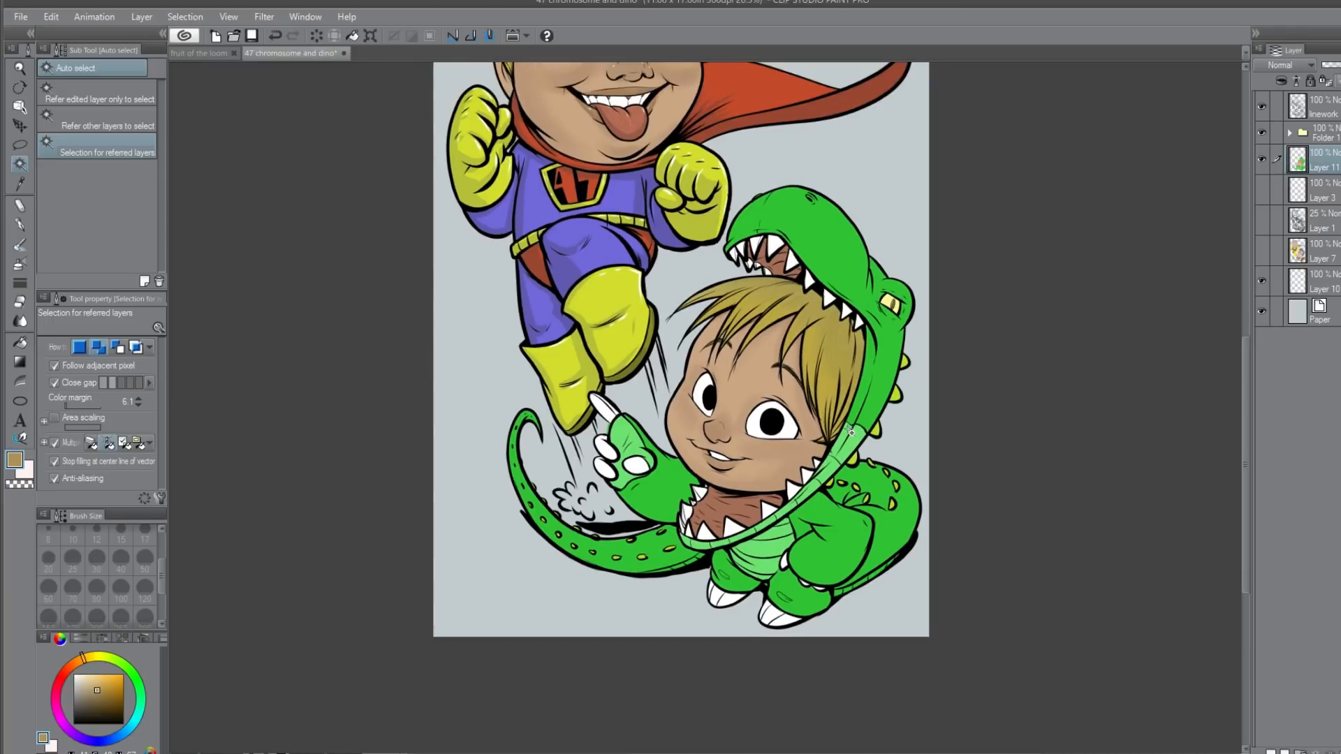
{"action": "left_click_drag", "start_coordinate": [810, 342], "coordinate": [801, 438]}
{"action": "left_click_drag", "start_coordinate": [850, 504], "coordinate": [872, 468]}
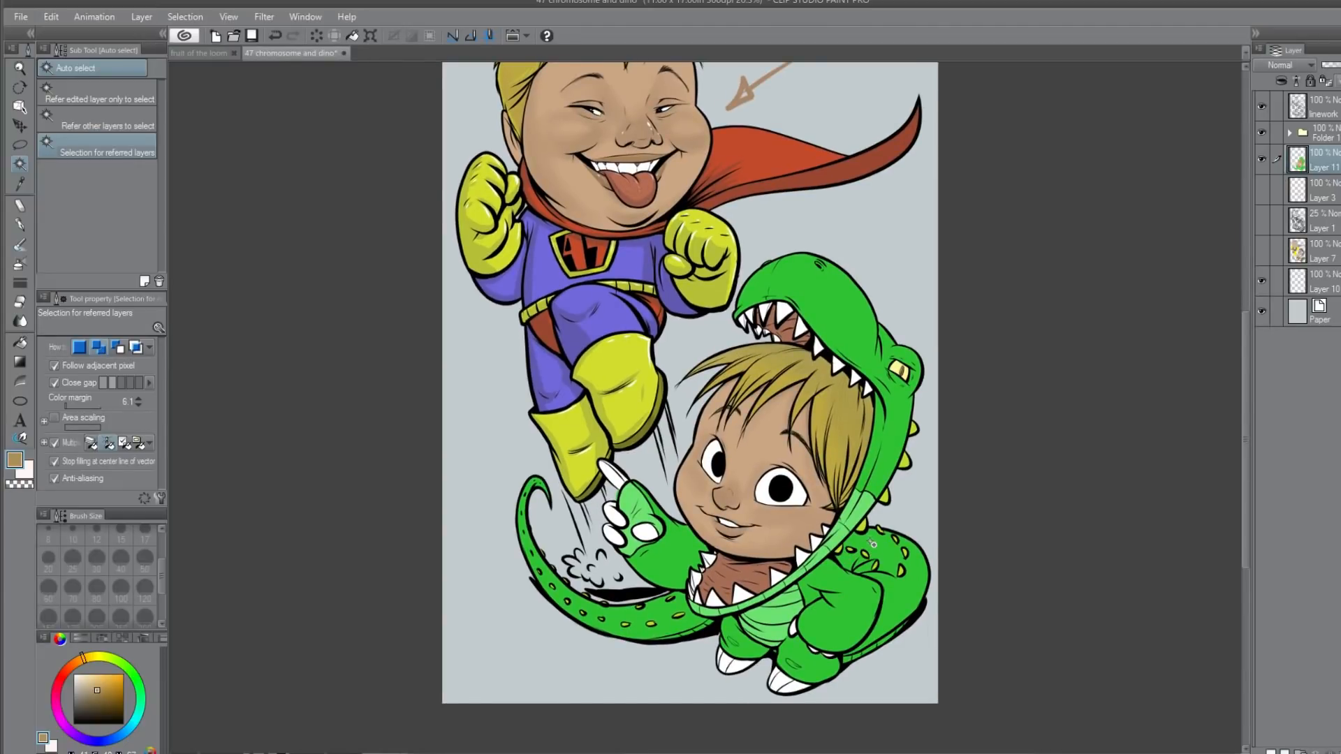
{"action": "scroll", "coordinate": [831, 544], "scroll_direction": "up", "scroll_amount": 1}
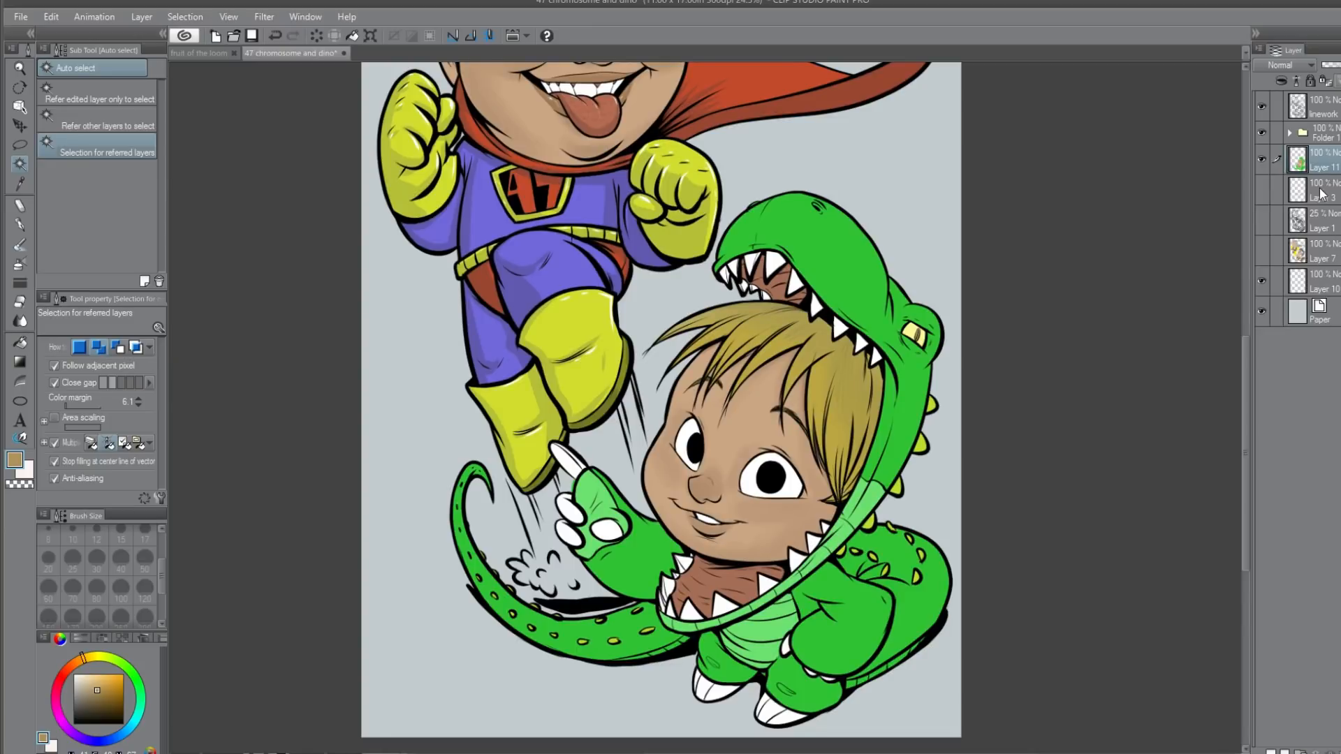
{"action": "left_click", "coordinate": [1270, 751]}
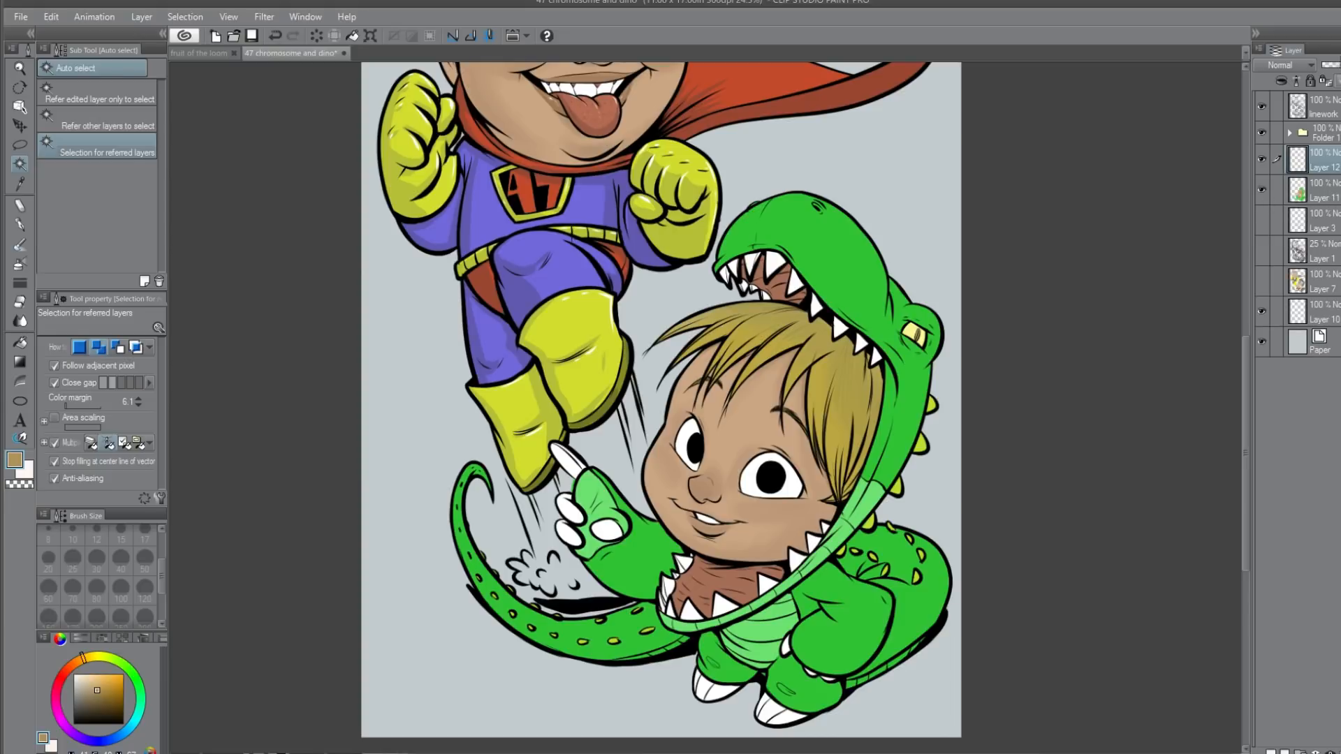
{"action": "left_click_drag", "start_coordinate": [1335, 66], "coordinate": [1331, 66]}
{"action": "left_click", "coordinate": [1276, 108]}
Step: Choose a dark indigo and shade the inside of the costume's lower mouth with the G-pen at size 100
{"action": "left_click", "coordinate": [97, 695]}
{"action": "mouse_move", "coordinate": [97, 695]}
{"action": "left_mouse_down"}
{"action": "mouse_move", "coordinate": [73, 725]}
{"action": "mouse_move", "coordinate": [102, 696]}
{"action": "mouse_move", "coordinate": [90, 742]}
{"action": "mouse_move", "coordinate": [104, 712]}
{"action": "left_mouse_up"}
{"action": "left_click", "coordinate": [101, 742]}
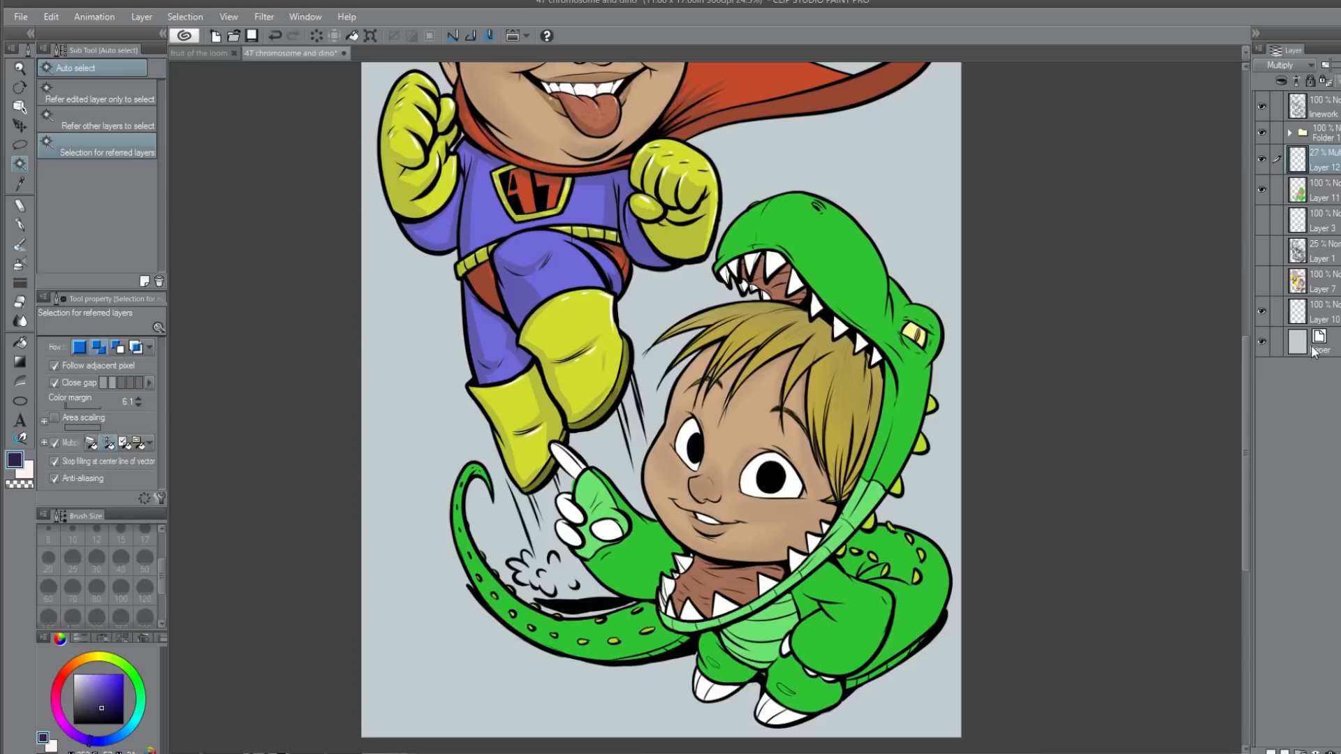
{"action": "left_click", "coordinate": [20, 223]}
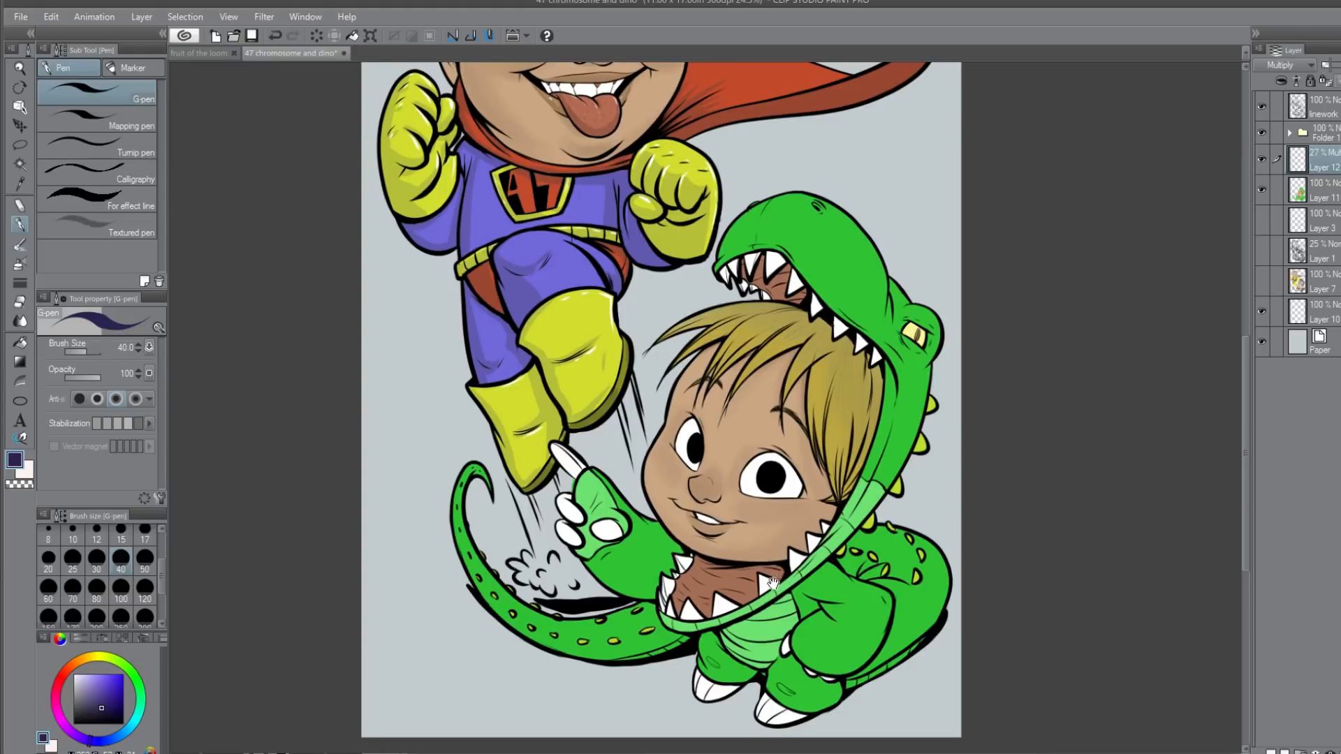
{"action": "left_click_drag", "start_coordinate": [772, 588], "coordinate": [779, 521]}
{"action": "scroll", "coordinate": [786, 520], "scroll_direction": "up", "scroll_amount": 2}
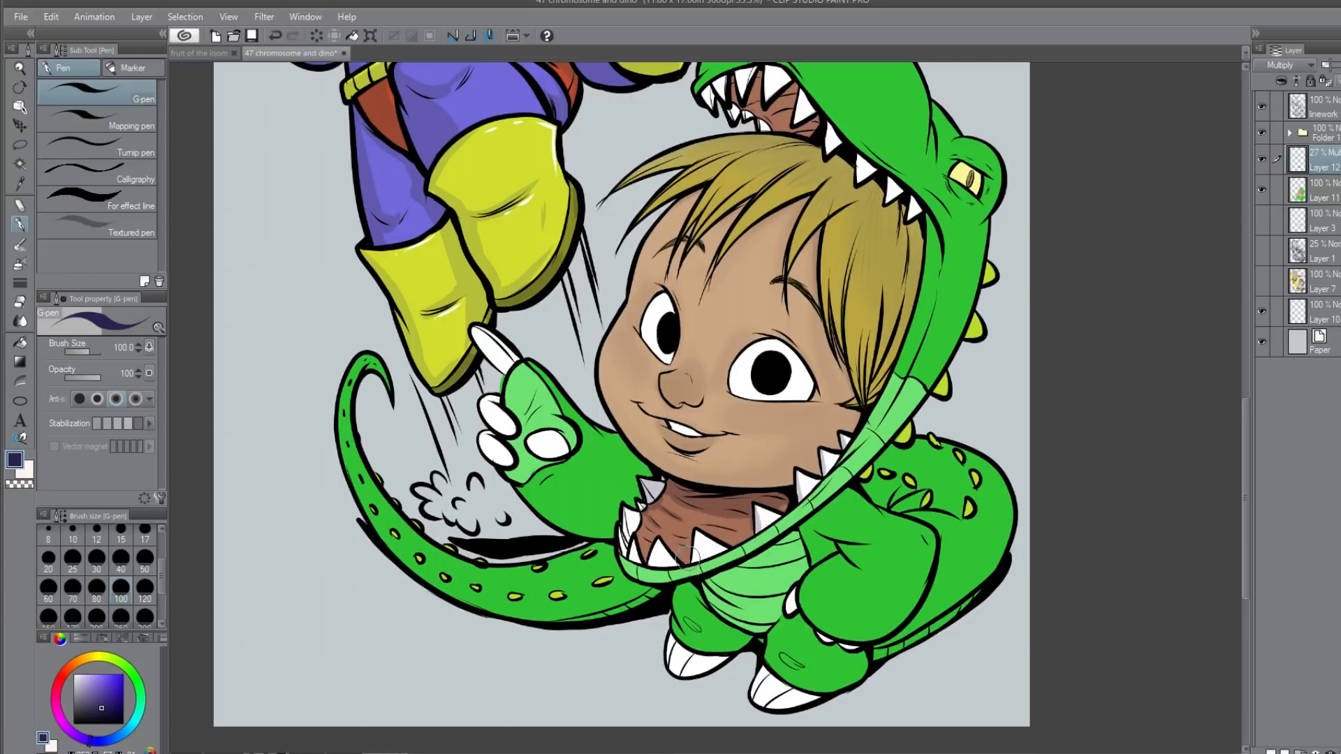
{"action": "left_click_drag", "start_coordinate": [658, 514], "coordinate": [706, 535]}
{"action": "left_click_drag", "start_coordinate": [671, 495], "coordinate": [730, 524]}
Step: Shade the interior of the dinosaur hood's upper mouth behind the teeth with the dark indigo
{"action": "left_click_drag", "start_coordinate": [826, 178], "coordinate": [842, 274]}
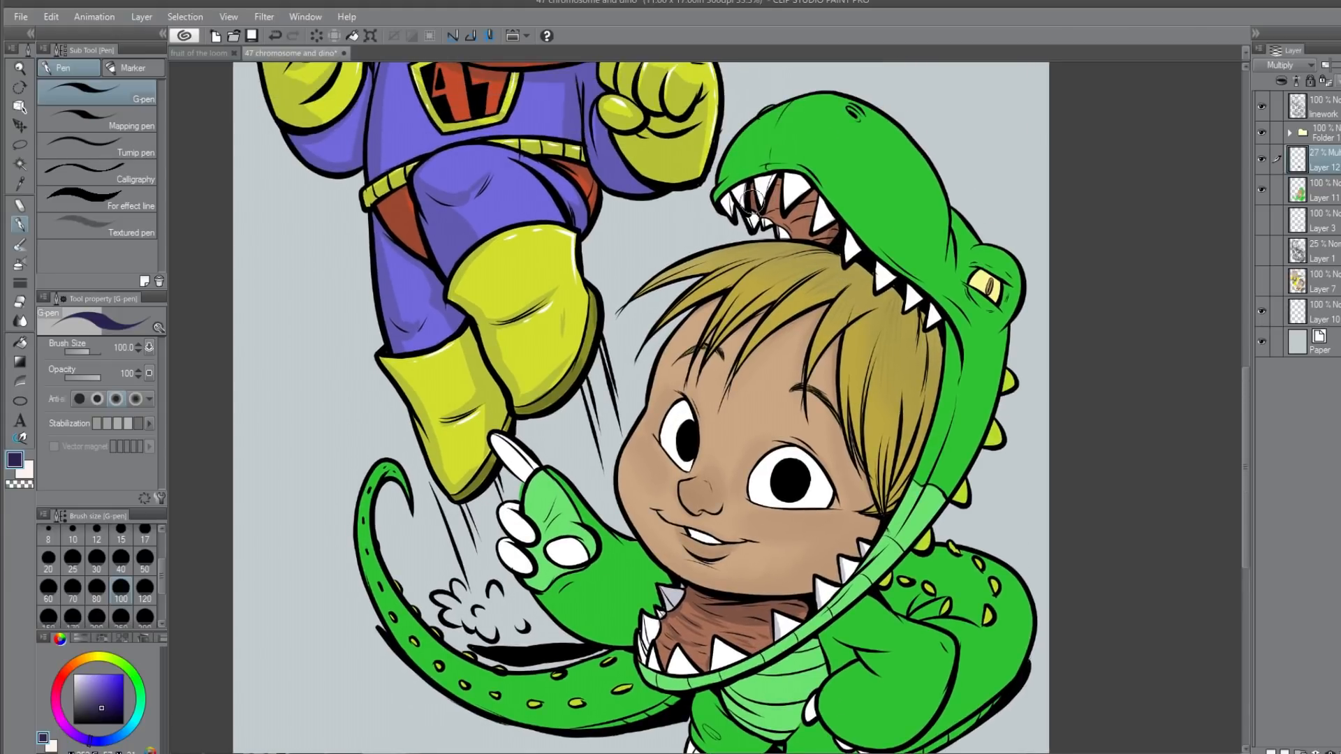
{"action": "mouse_move", "coordinate": [763, 208]}
{"action": "left_mouse_down"}
{"action": "mouse_move", "coordinate": [782, 228]}
{"action": "mouse_move", "coordinate": [813, 195]}
{"action": "mouse_move", "coordinate": [785, 225]}
{"action": "mouse_move", "coordinate": [802, 205]}
{"action": "mouse_move", "coordinate": [811, 233]}
{"action": "mouse_move", "coordinate": [829, 231]}
{"action": "mouse_move", "coordinate": [833, 194]}
{"action": "mouse_move", "coordinate": [789, 175]}
{"action": "mouse_move", "coordinate": [932, 310]}
{"action": "mouse_move", "coordinate": [884, 267]}
{"action": "mouse_move", "coordinate": [821, 137]}
{"action": "mouse_move", "coordinate": [797, 180]}
{"action": "mouse_move", "coordinate": [726, 204]}
{"action": "mouse_move", "coordinate": [742, 188]}
{"action": "mouse_move", "coordinate": [725, 214]}
{"action": "mouse_move", "coordinate": [764, 186]}
{"action": "mouse_move", "coordinate": [767, 196]}
{"action": "mouse_move", "coordinate": [775, 182]}
{"action": "mouse_move", "coordinate": [762, 207]}
{"action": "mouse_move", "coordinate": [804, 187]}
{"action": "mouse_move", "coordinate": [783, 209]}
{"action": "mouse_move", "coordinate": [805, 188]}
{"action": "mouse_move", "coordinate": [821, 227]}
{"action": "mouse_move", "coordinate": [834, 220]}
{"action": "mouse_move", "coordinate": [820, 228]}
{"action": "mouse_move", "coordinate": [829, 219]}
{"action": "mouse_move", "coordinate": [861, 248]}
{"action": "mouse_move", "coordinate": [854, 273]}
{"action": "mouse_move", "coordinate": [908, 305]}
{"action": "left_mouse_up"}
{"action": "mouse_move", "coordinate": [779, 228]}
{"action": "left_mouse_down"}
{"action": "mouse_move", "coordinate": [790, 235]}
{"action": "mouse_move", "coordinate": [759, 221]}
{"action": "left_mouse_up"}
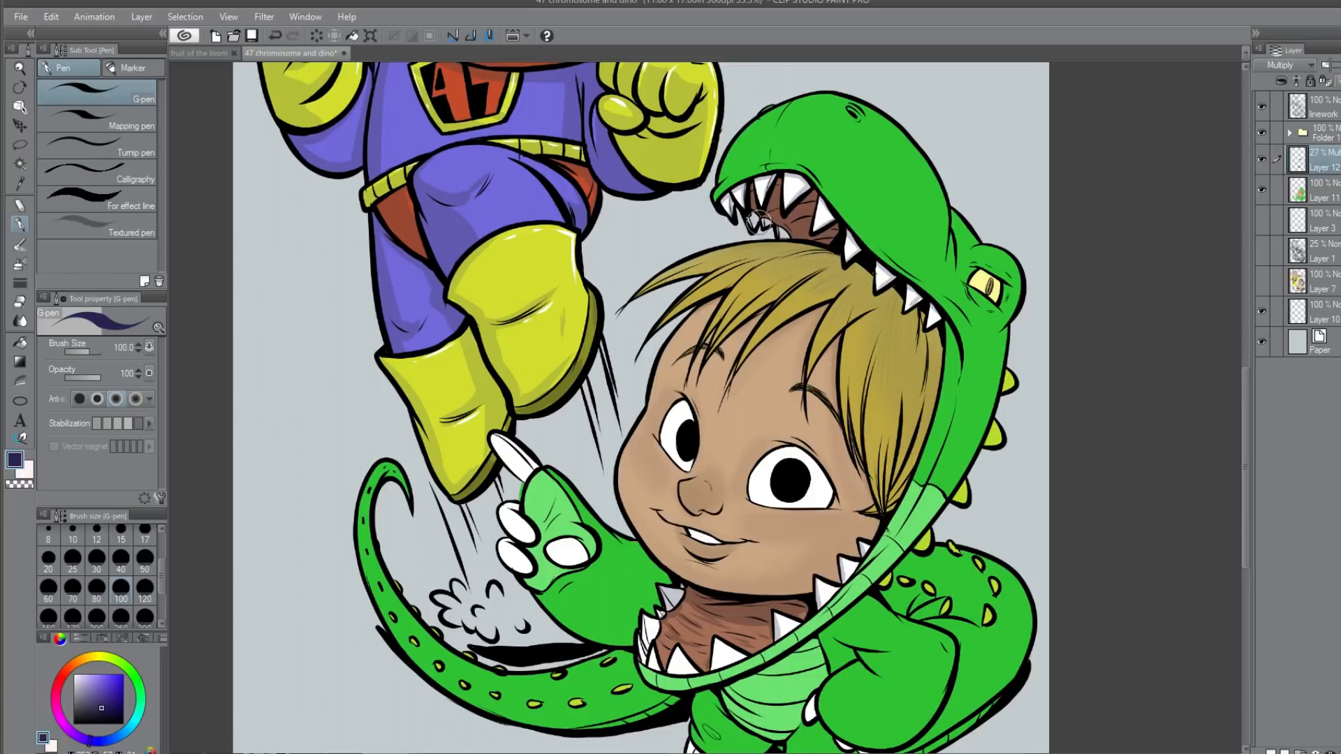
Step: Add shadow along the hood's inner edge beside the child's hair and around the dinosaur's eye
{"action": "left_click_drag", "start_coordinate": [958, 341], "coordinate": [940, 332]}
{"action": "left_click_drag", "start_coordinate": [907, 495], "coordinate": [957, 397]}
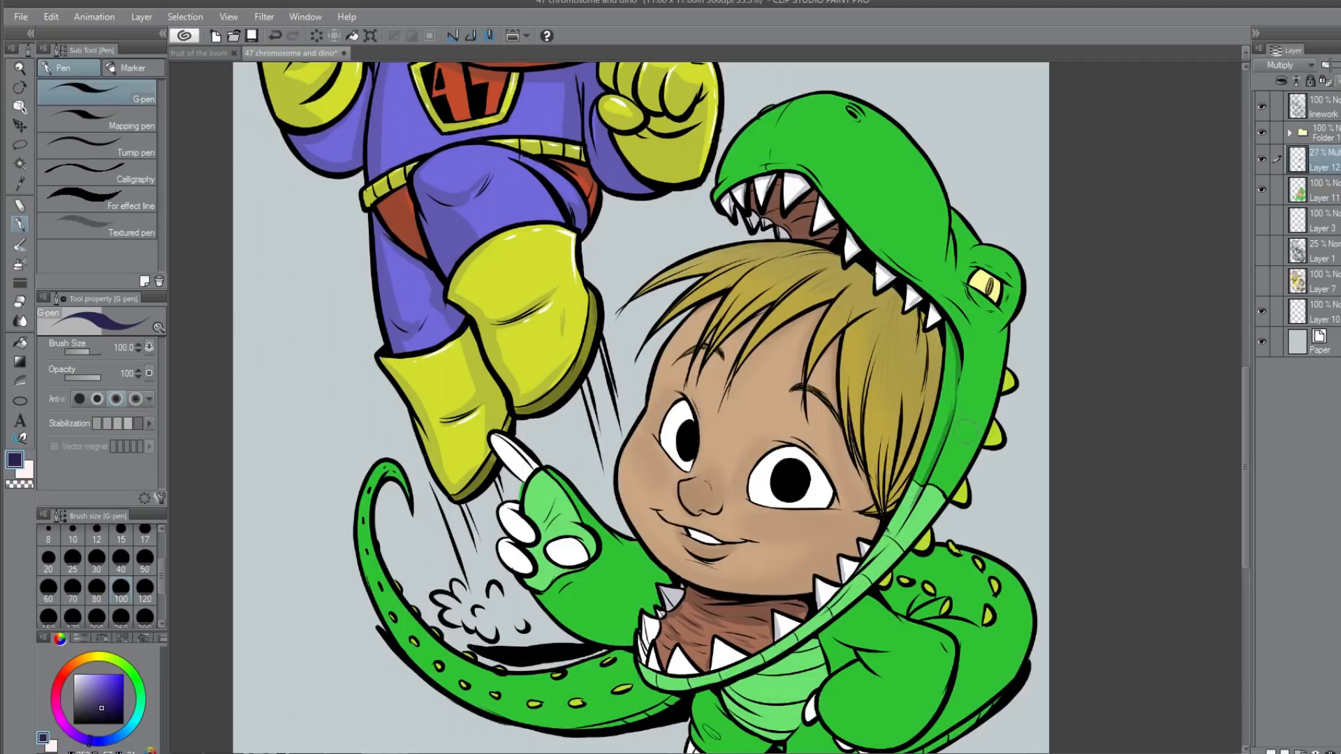
{"action": "left_click_drag", "start_coordinate": [985, 299], "coordinate": [1000, 296]}
{"action": "mouse_move", "coordinate": [985, 286]}
{"action": "left_mouse_down"}
{"action": "mouse_move", "coordinate": [1003, 295]}
{"action": "mouse_move", "coordinate": [978, 279]}
{"action": "left_mouse_up"}
{"action": "left_click_drag", "start_coordinate": [979, 269], "coordinate": [1004, 277]}
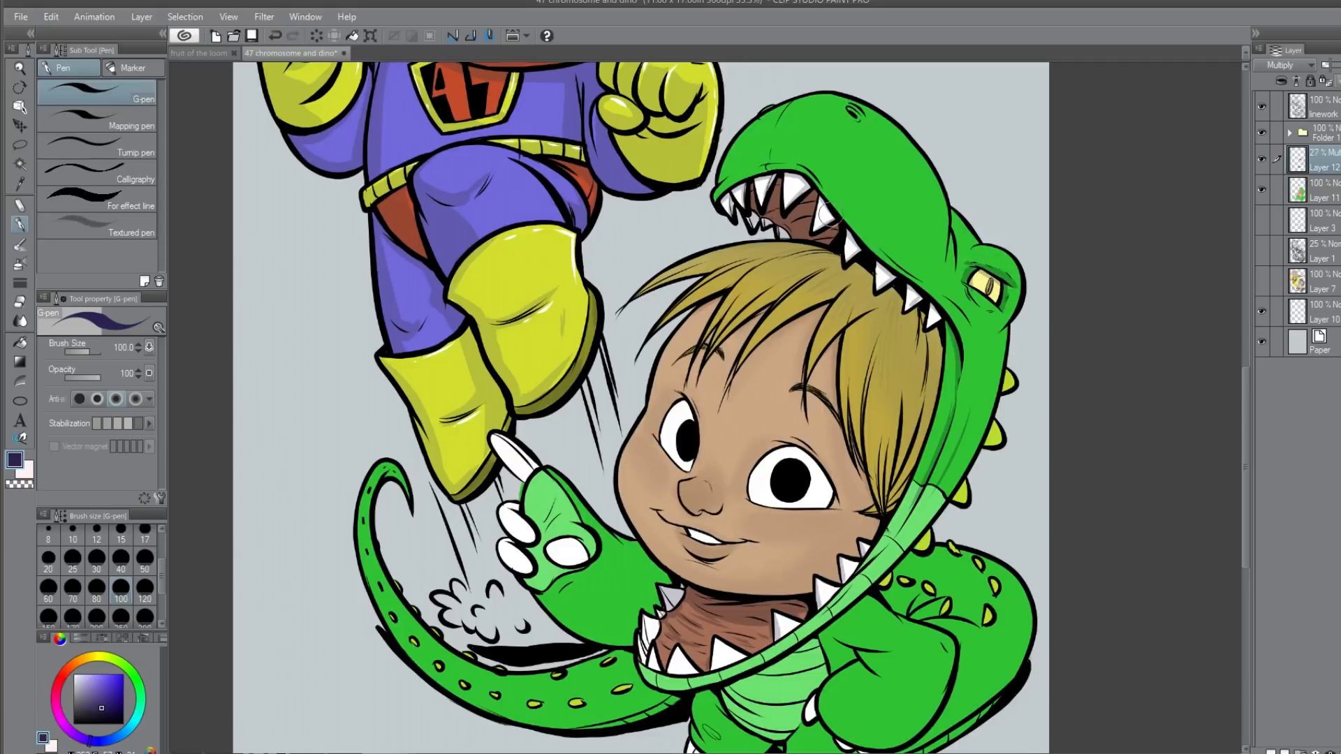
Step: Shade the lower edge of the dinosaur's upper jaw above the row of teeth, out to the snout
{"action": "mouse_move", "coordinate": [819, 171]}
{"action": "left_mouse_down"}
{"action": "mouse_move", "coordinate": [829, 199]}
{"action": "mouse_move", "coordinate": [888, 246]}
{"action": "left_mouse_up"}
{"action": "left_click_drag", "start_coordinate": [816, 188], "coordinate": [948, 313]}
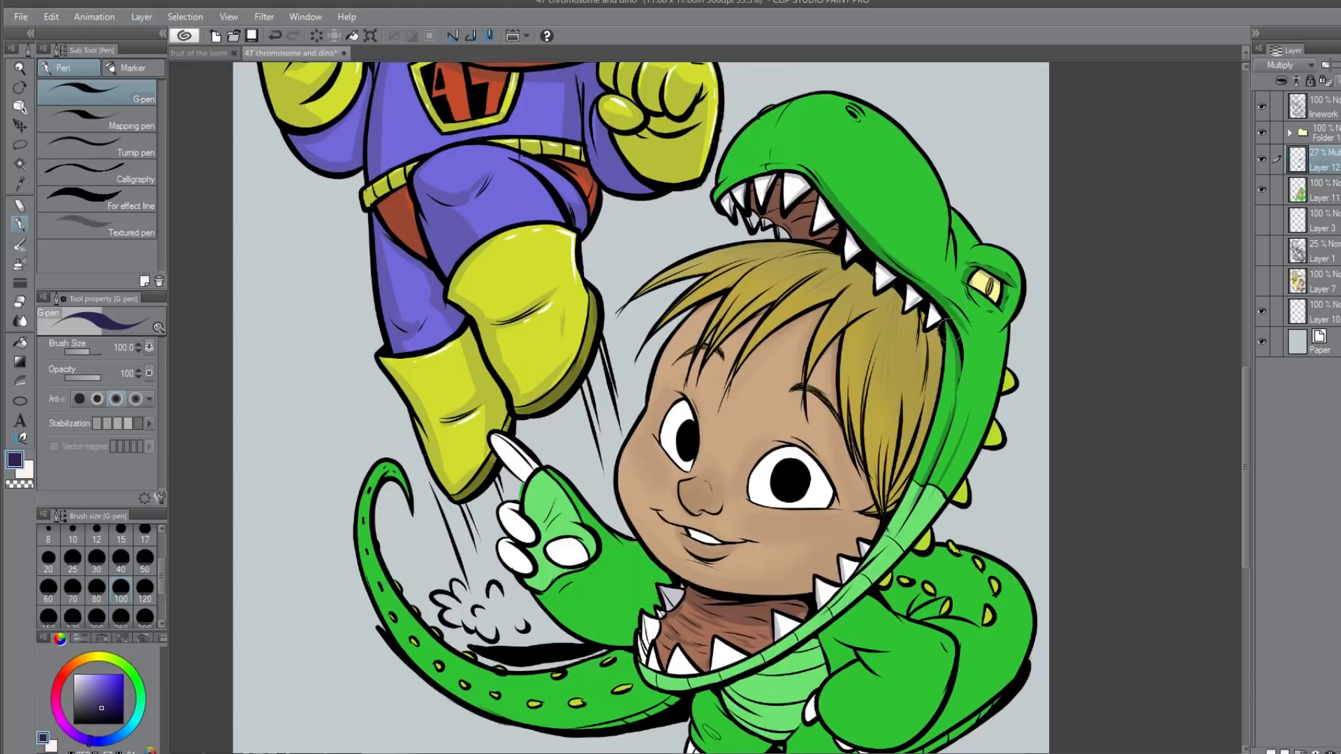
{"action": "mouse_move", "coordinate": [818, 185]}
{"action": "left_mouse_down"}
{"action": "mouse_move", "coordinate": [783, 168]}
{"action": "mouse_move", "coordinate": [717, 183]}
{"action": "mouse_move", "coordinate": [711, 199]}
{"action": "mouse_move", "coordinate": [721, 164]}
{"action": "left_mouse_up"}
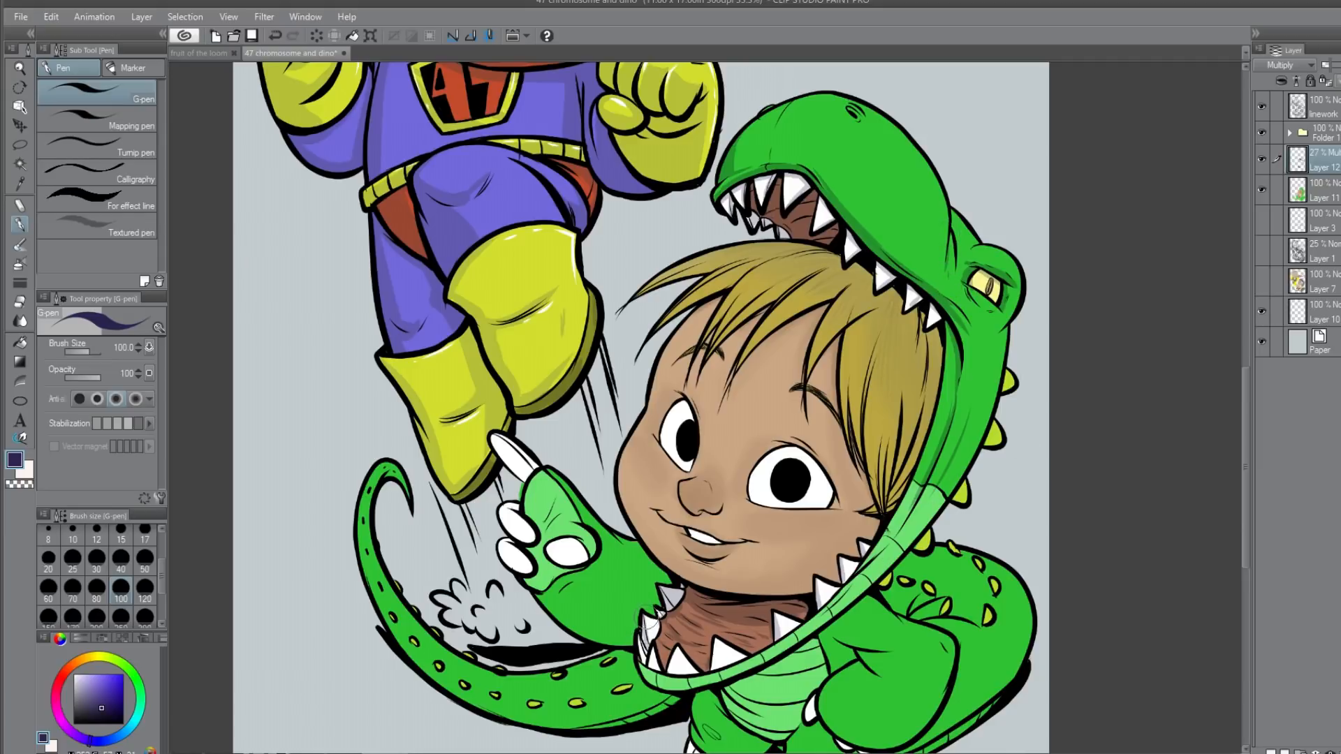
Step: Redo the shadow on the corner teeth of the costume's lower jaw and paint a short diagonal stroke on the background beside the dinosaur's head
{"action": "key", "text": "ctrl+z"}
{"action": "left_click_drag", "start_coordinate": [649, 633], "coordinate": [659, 618]}
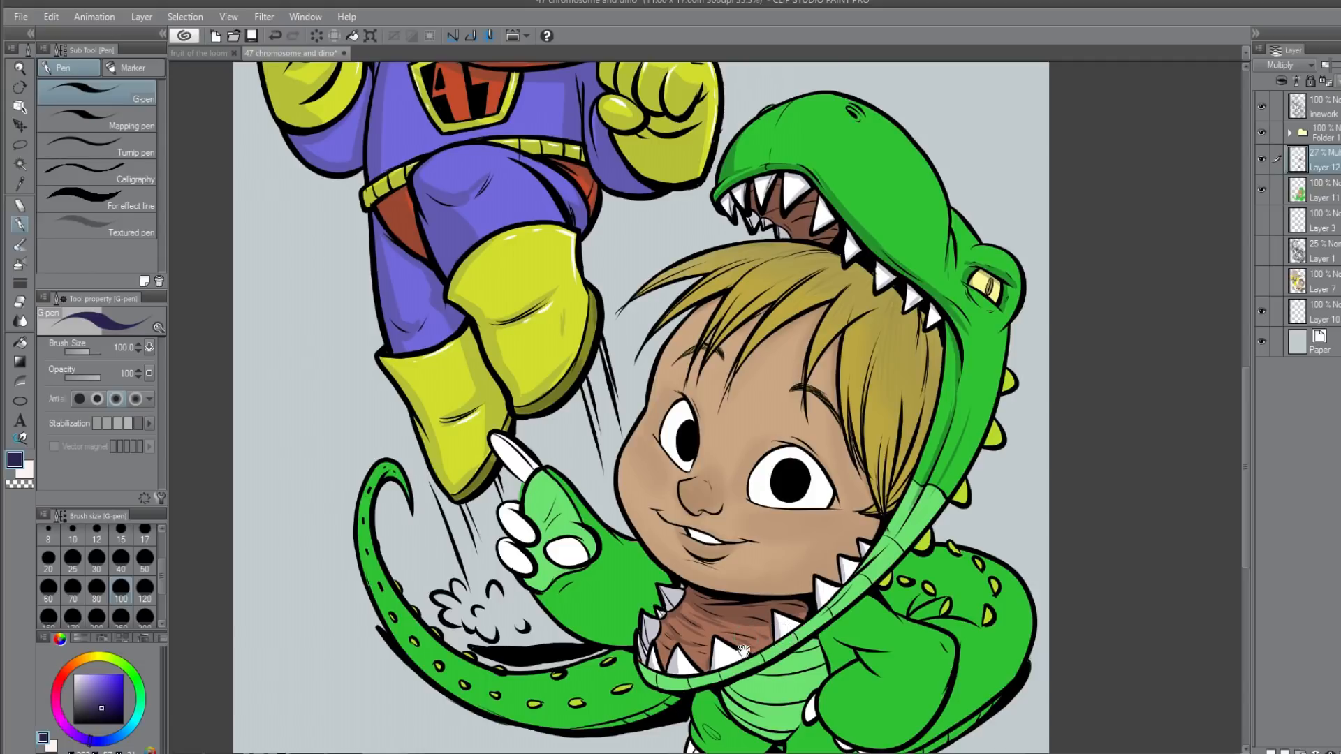
{"action": "scroll", "coordinate": [744, 646], "scroll_direction": "down", "scroll_amount": 3}
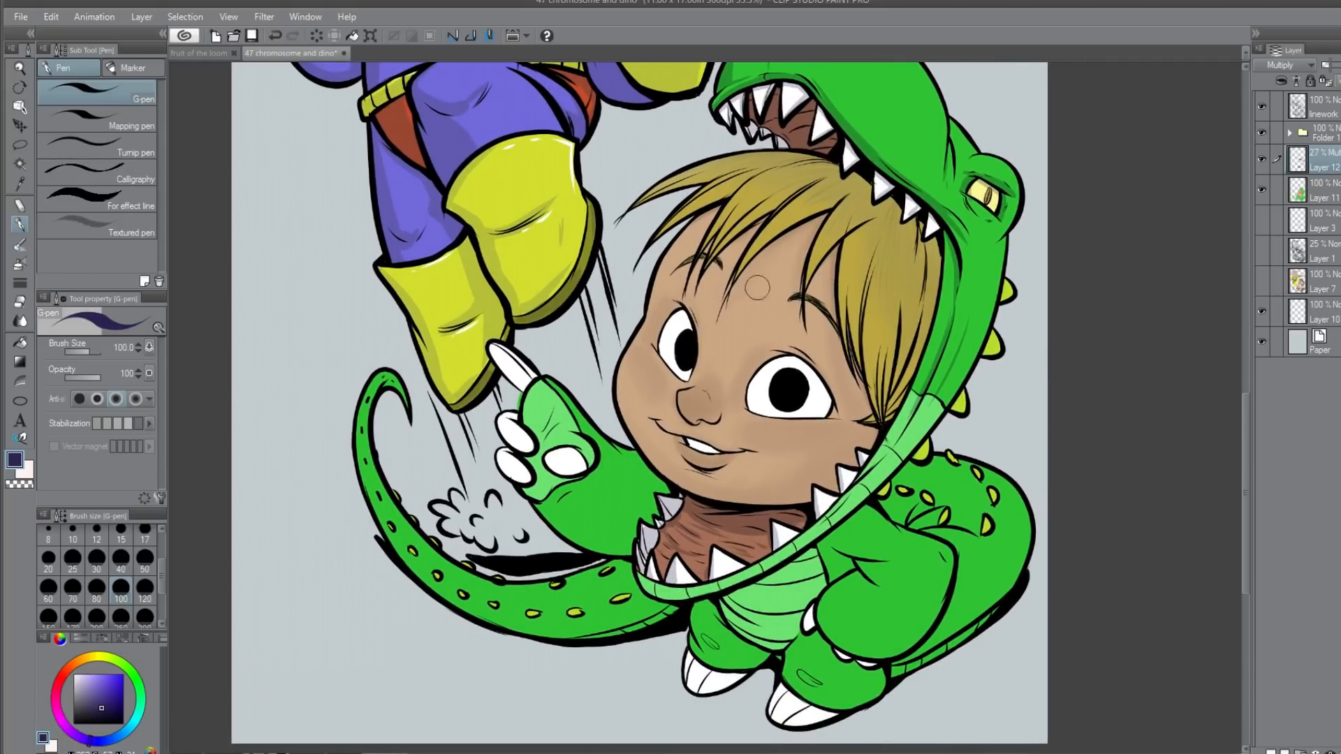
{"action": "left_click_drag", "start_coordinate": [901, 182], "coordinate": [851, 285]}
{"action": "left_click_drag", "start_coordinate": [903, 149], "coordinate": [951, 108]}
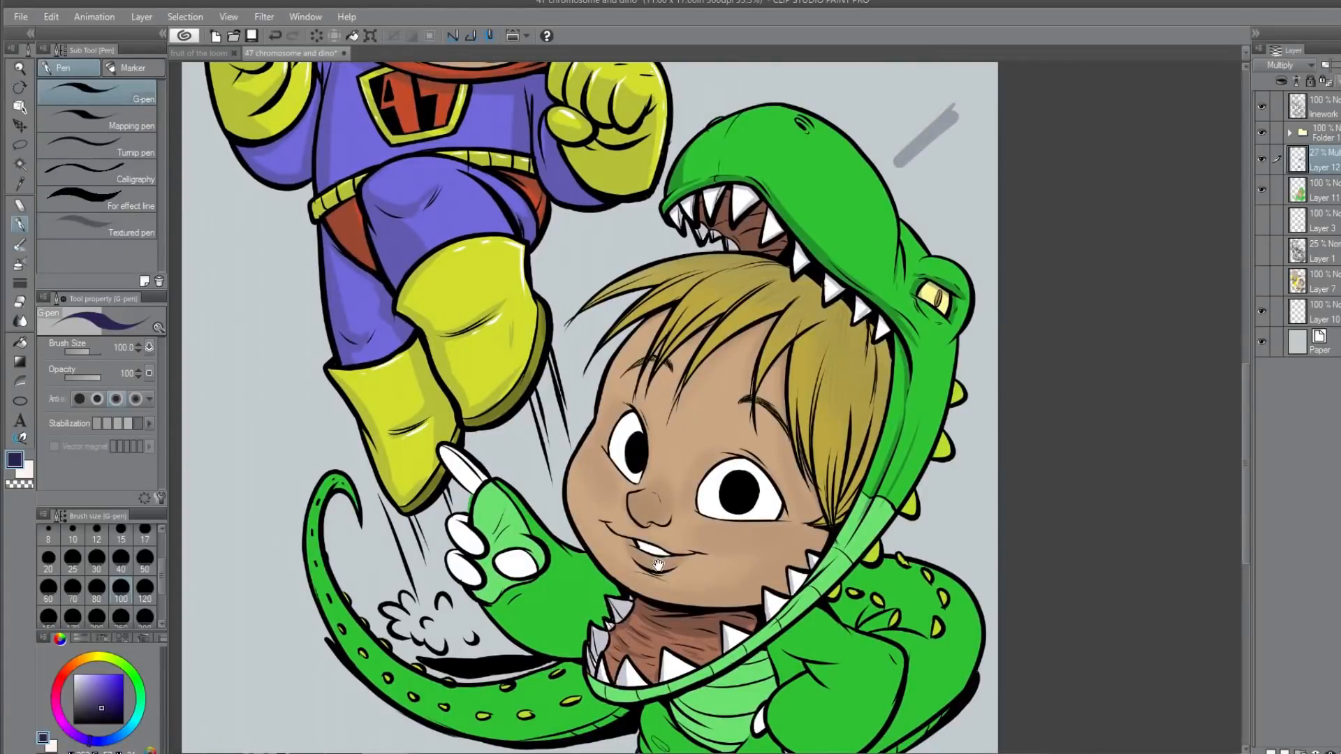
{"action": "left_click_drag", "start_coordinate": [657, 565], "coordinate": [713, 488]}
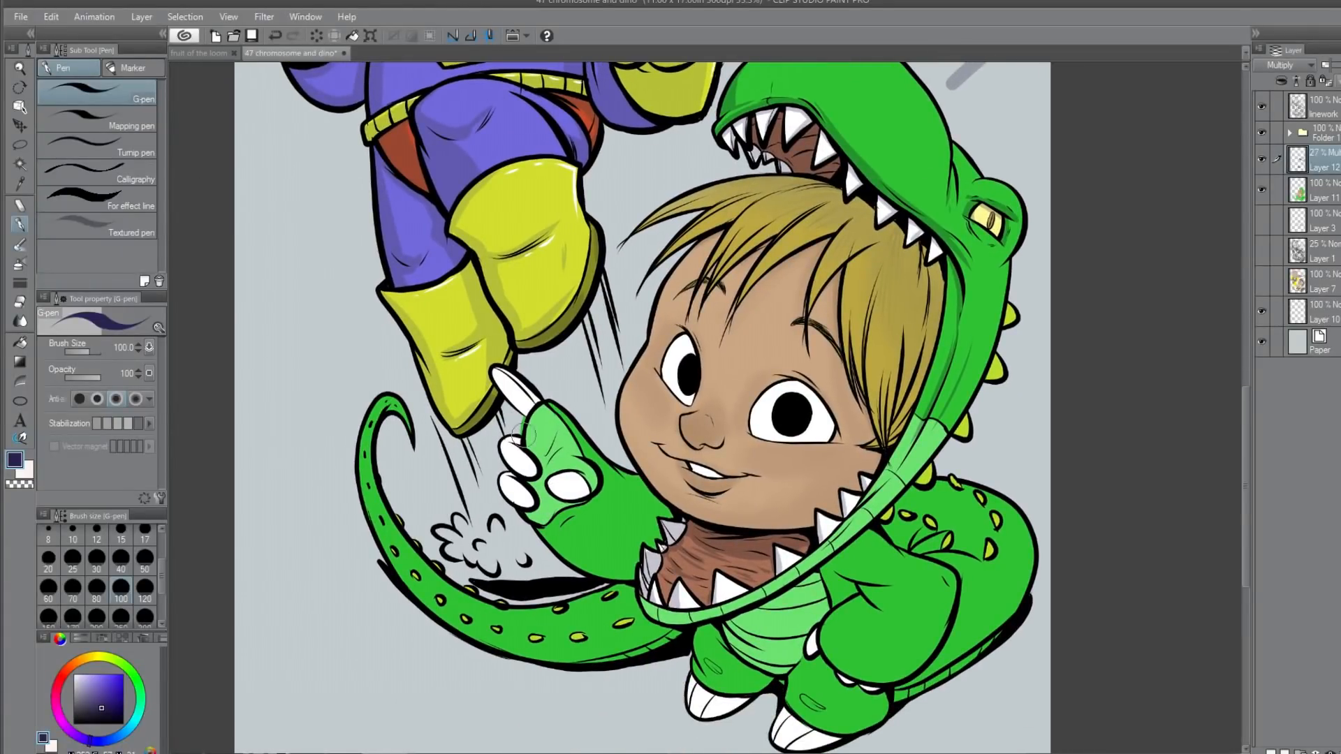
Step: Shade the underside of the costume's raised arm, its palm and its claws with dark indigo on the Multiply layer
{"action": "key", "text": "alt+["}
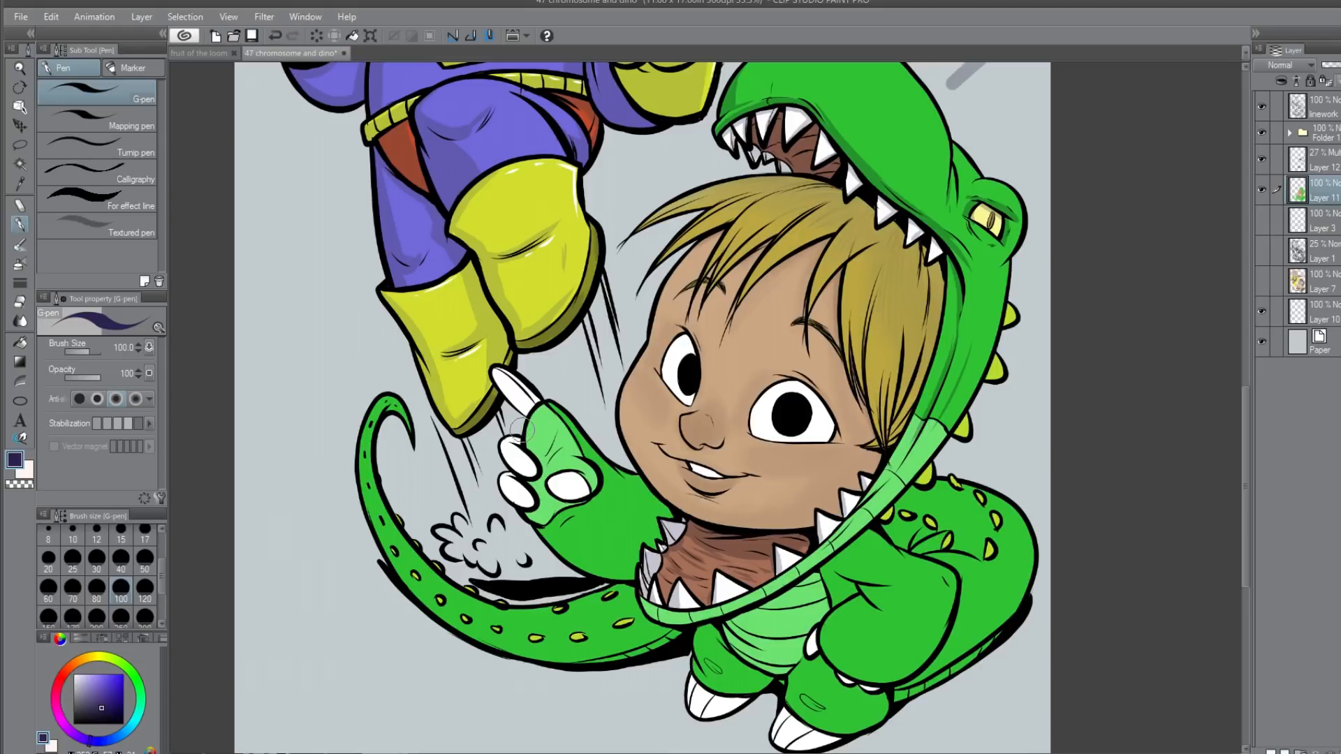
{"action": "key", "text": "alt+]"}
{"action": "mouse_move", "coordinate": [548, 541]}
{"action": "left_mouse_down"}
{"action": "mouse_move", "coordinate": [600, 567]}
{"action": "mouse_move", "coordinate": [622, 561]}
{"action": "left_mouse_up"}
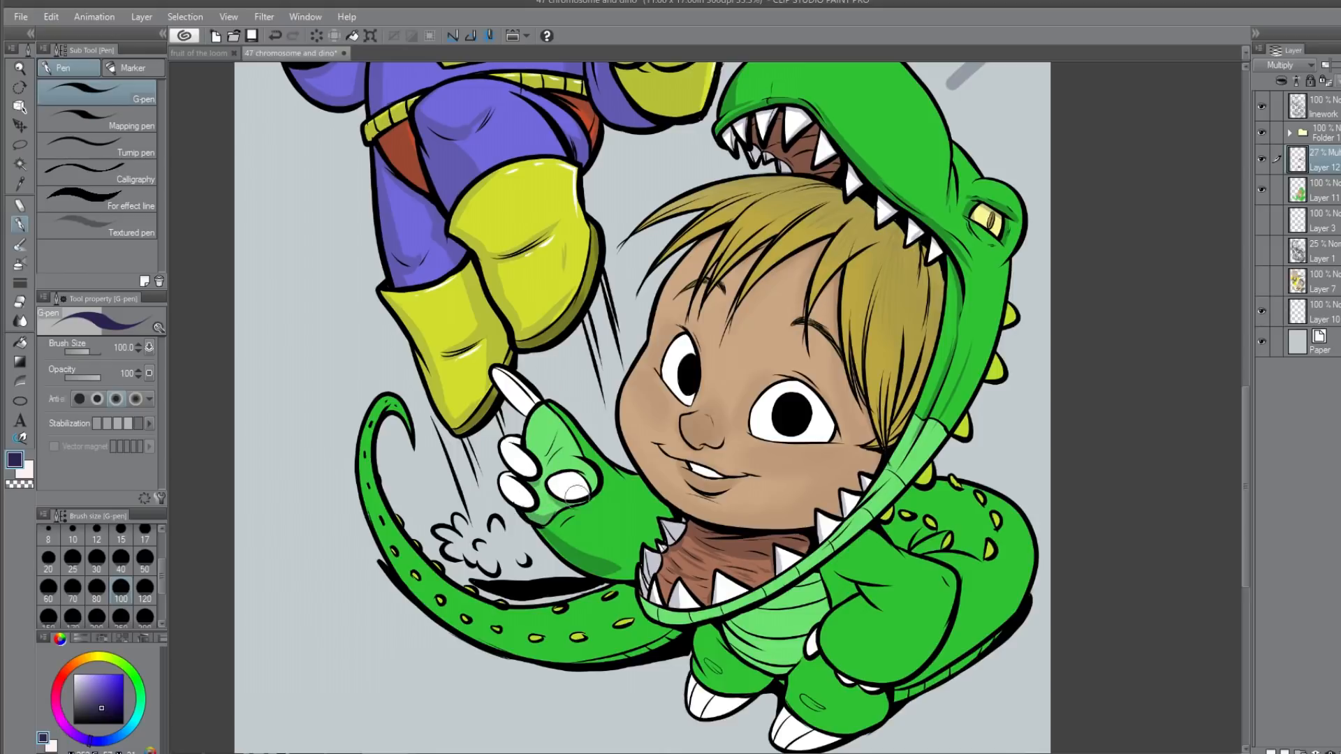
{"action": "mouse_move", "coordinate": [589, 534]}
{"action": "left_mouse_down"}
{"action": "mouse_move", "coordinate": [562, 496]}
{"action": "mouse_move", "coordinate": [543, 505]}
{"action": "mouse_move", "coordinate": [545, 525]}
{"action": "mouse_move", "coordinate": [578, 555]}
{"action": "mouse_move", "coordinate": [544, 534]}
{"action": "mouse_move", "coordinate": [619, 563]}
{"action": "left_mouse_up"}
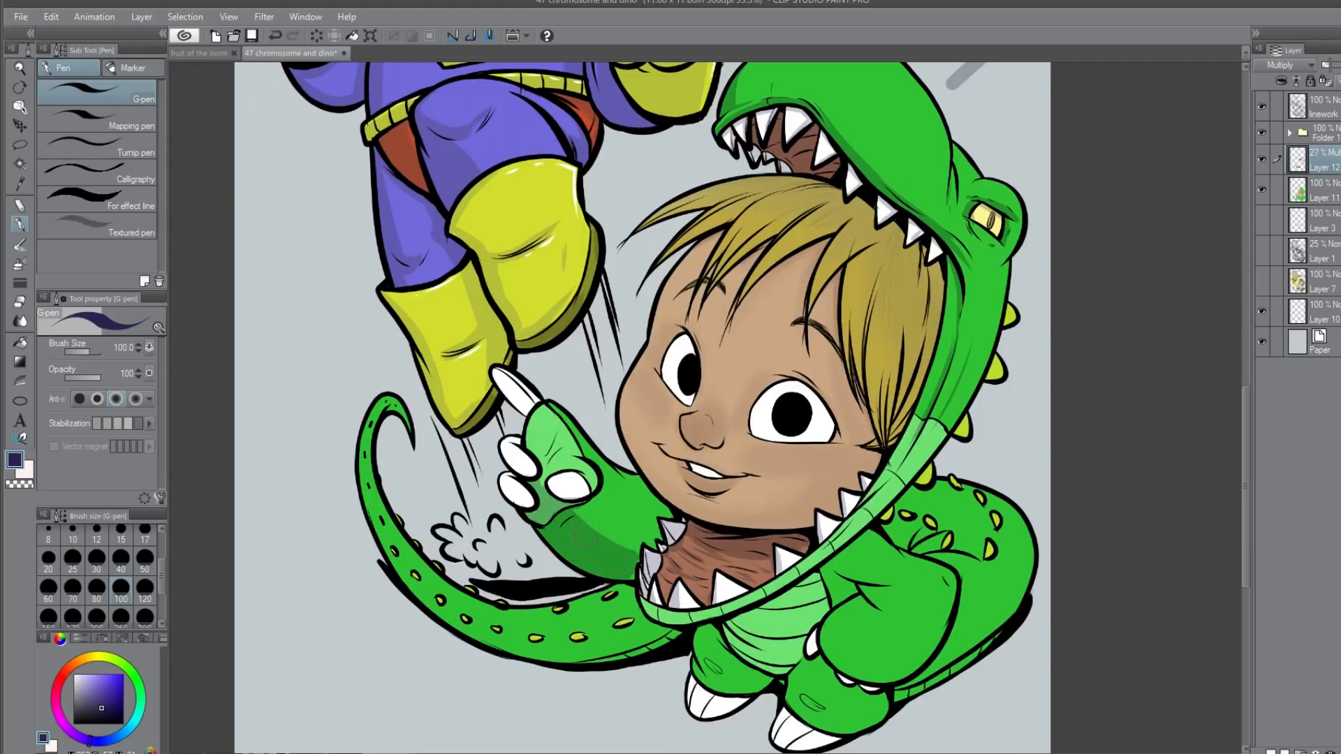
{"action": "left_click_drag", "start_coordinate": [570, 503], "coordinate": [622, 546]}
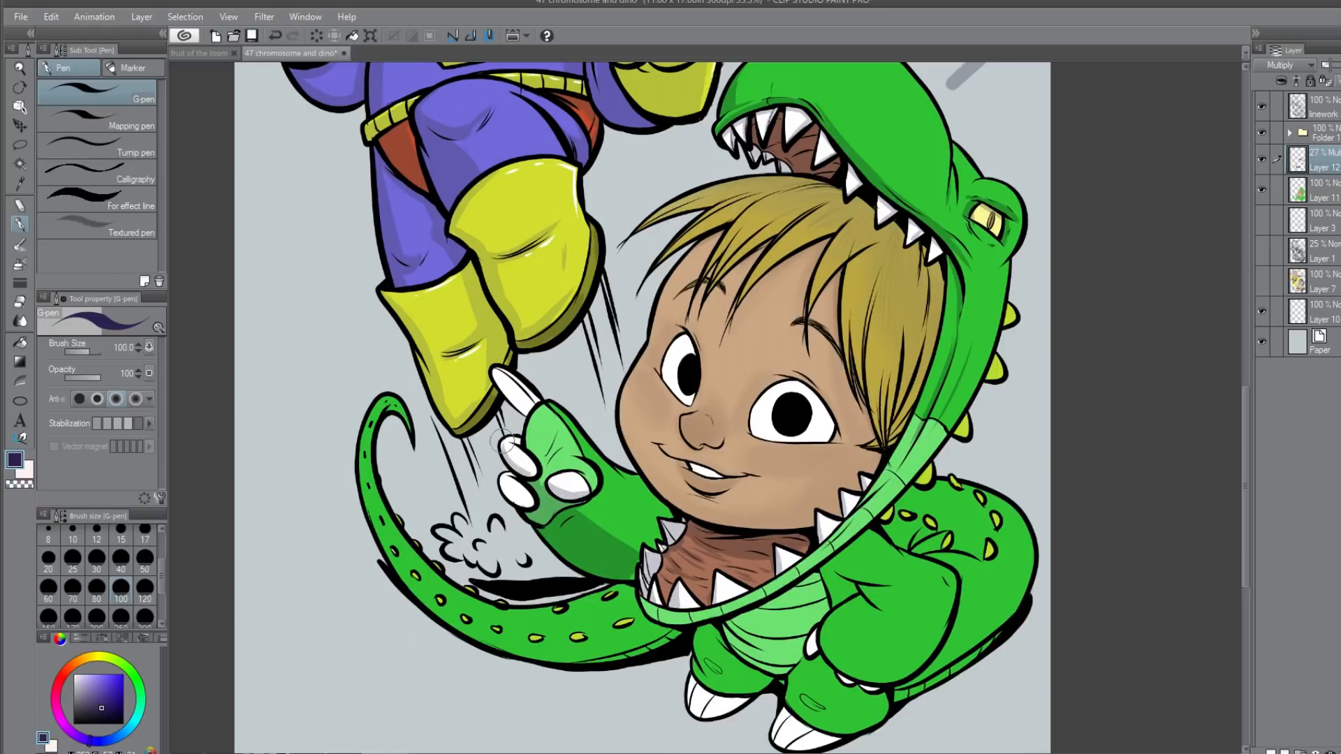
{"action": "mouse_move", "coordinate": [496, 377]}
{"action": "left_mouse_down"}
{"action": "mouse_move", "coordinate": [520, 401]}
{"action": "mouse_move", "coordinate": [490, 371]}
{"action": "mouse_move", "coordinate": [540, 421]}
{"action": "mouse_move", "coordinate": [525, 447]}
{"action": "mouse_move", "coordinate": [526, 409]}
{"action": "mouse_move", "coordinate": [529, 465]}
{"action": "mouse_move", "coordinate": [559, 447]}
{"action": "mouse_move", "coordinate": [533, 482]}
{"action": "mouse_move", "coordinate": [560, 436]}
{"action": "left_mouse_up"}
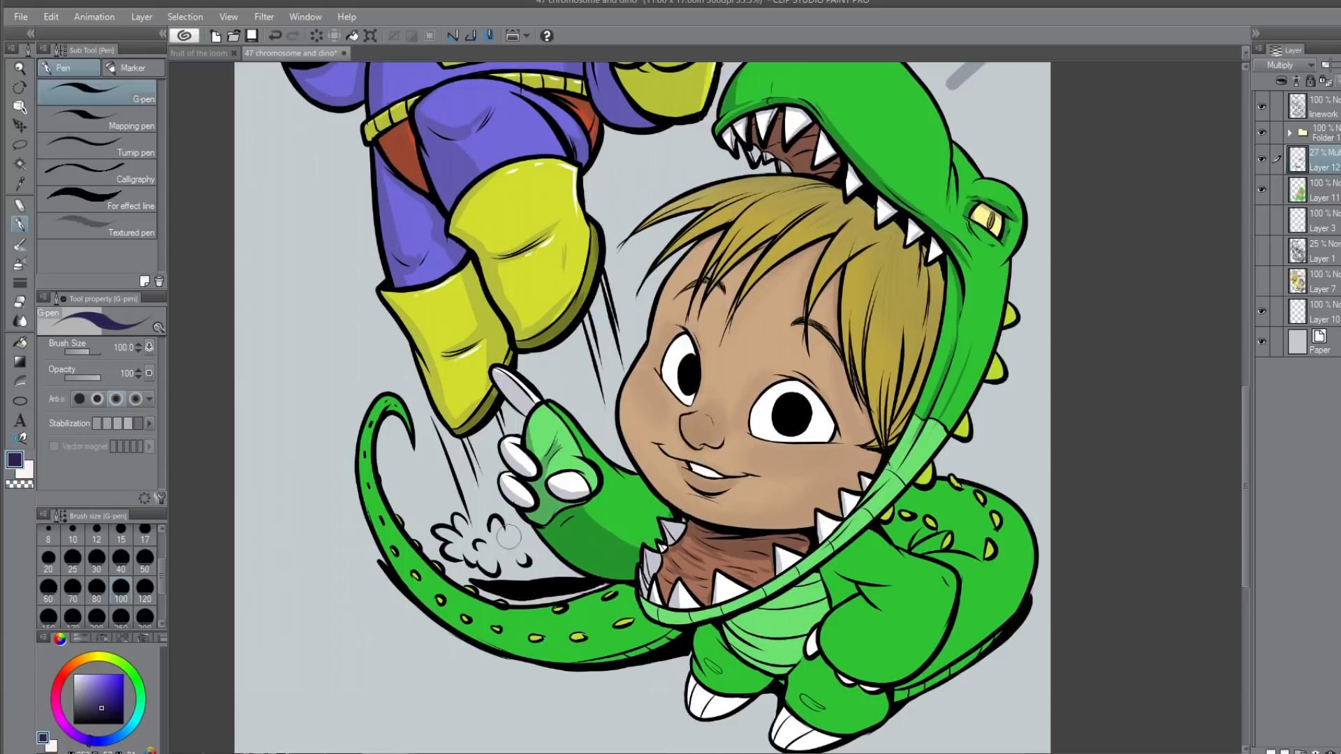
Step: Shade the lower edge of the tail, and colour its underside near the body light green on the flat colour layer
{"action": "mouse_move", "coordinate": [370, 409]}
{"action": "left_mouse_down"}
{"action": "mouse_move", "coordinate": [356, 457]}
{"action": "mouse_move", "coordinate": [368, 541]}
{"action": "mouse_move", "coordinate": [419, 602]}
{"action": "mouse_move", "coordinate": [545, 658]}
{"action": "mouse_move", "coordinate": [593, 660]}
{"action": "mouse_move", "coordinate": [680, 627]}
{"action": "left_mouse_up"}
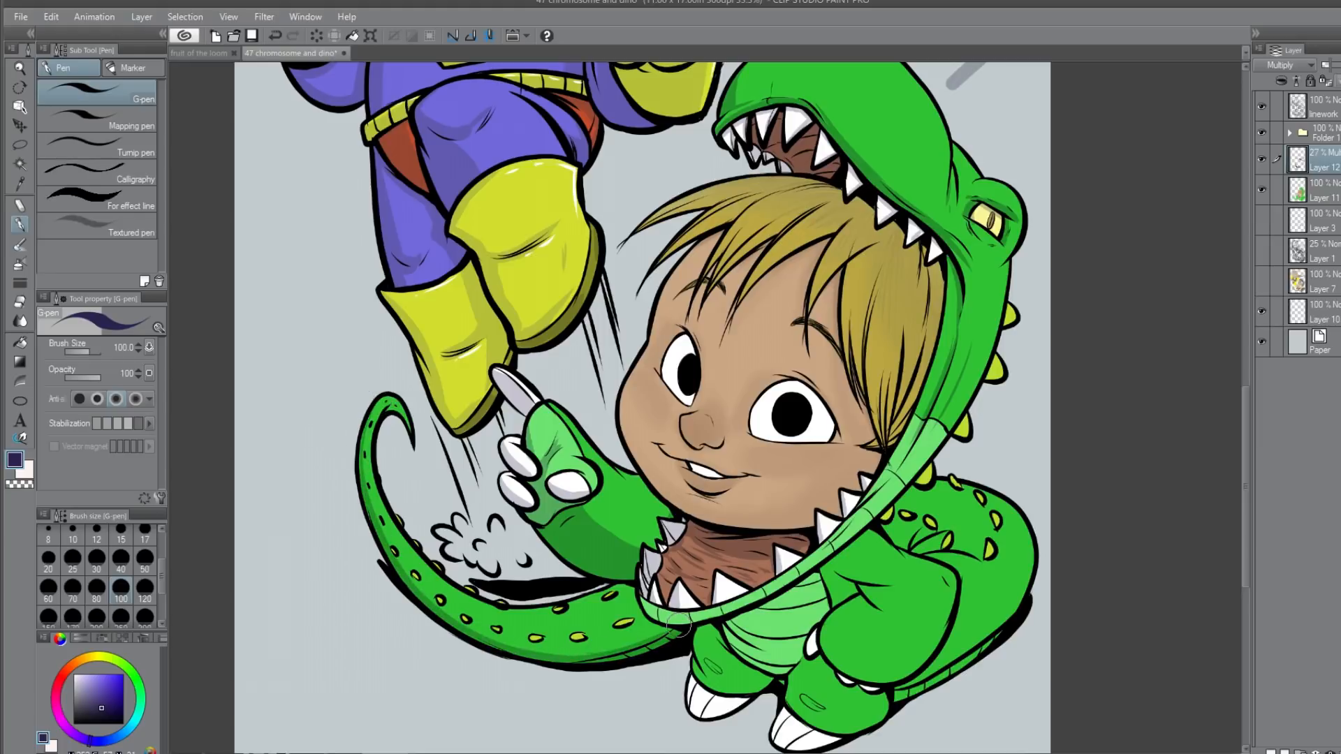
{"action": "left_click", "coordinate": [1322, 191]}
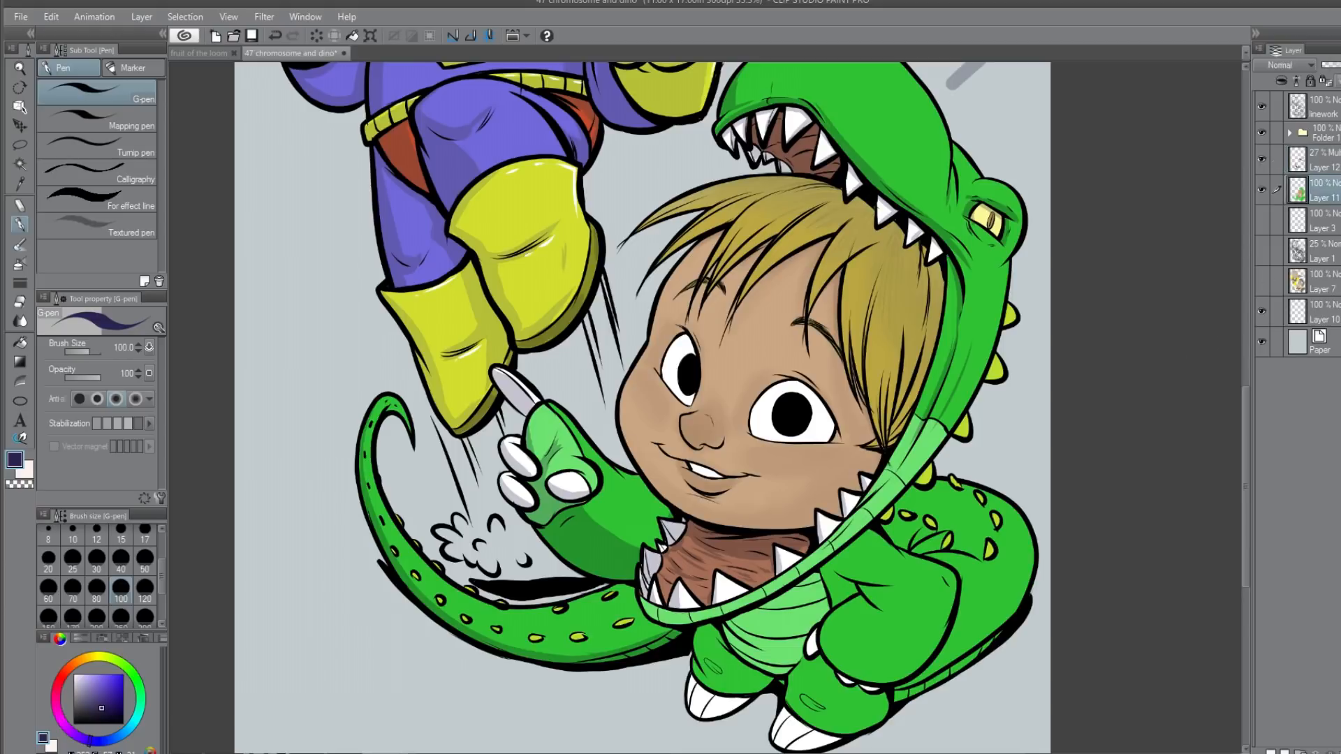
{"action": "left_click", "coordinate": [918, 456], "text": "alt"}
{"action": "left_click", "coordinate": [1324, 83]}
{"action": "left_click_drag", "start_coordinate": [676, 636], "coordinate": [592, 658]}
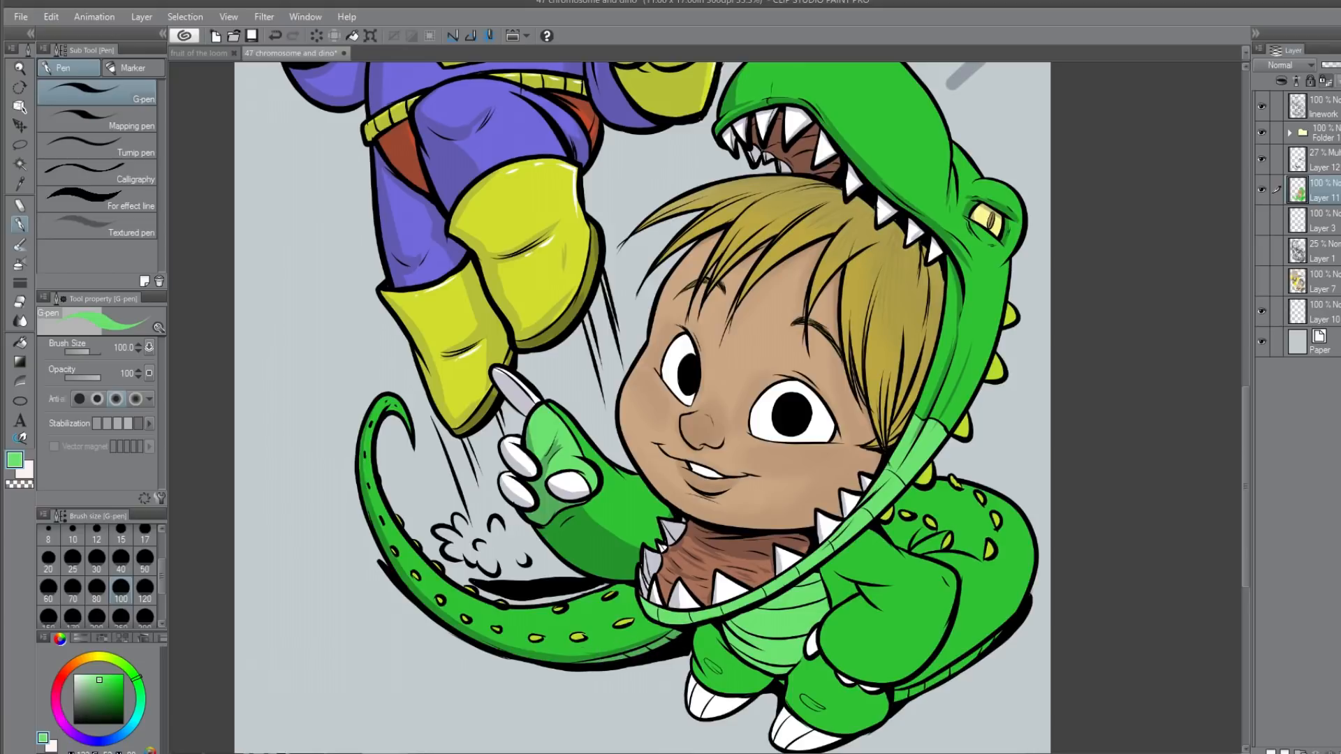
{"action": "left_click", "coordinate": [1322, 161]}
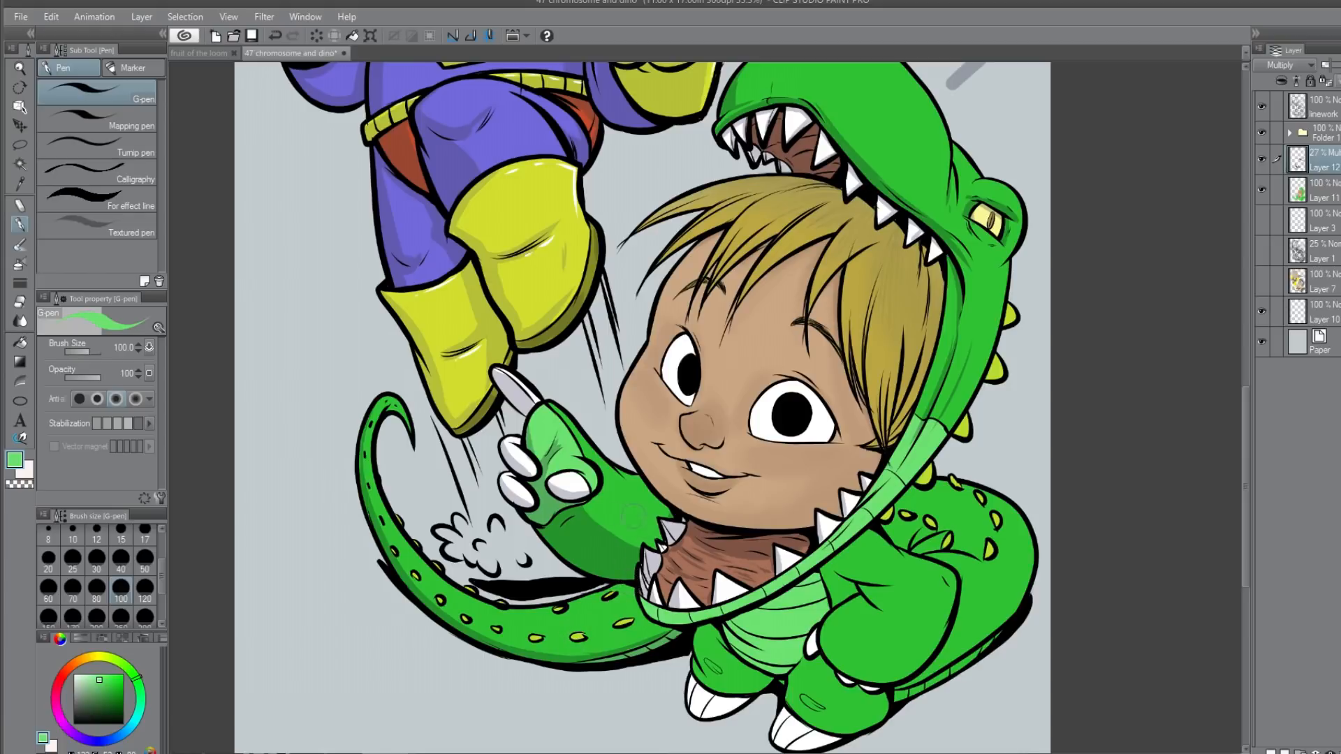
{"action": "left_click", "coordinate": [615, 539], "text": "alt"}
{"action": "left_click_drag", "start_coordinate": [613, 517], "coordinate": [625, 548]}
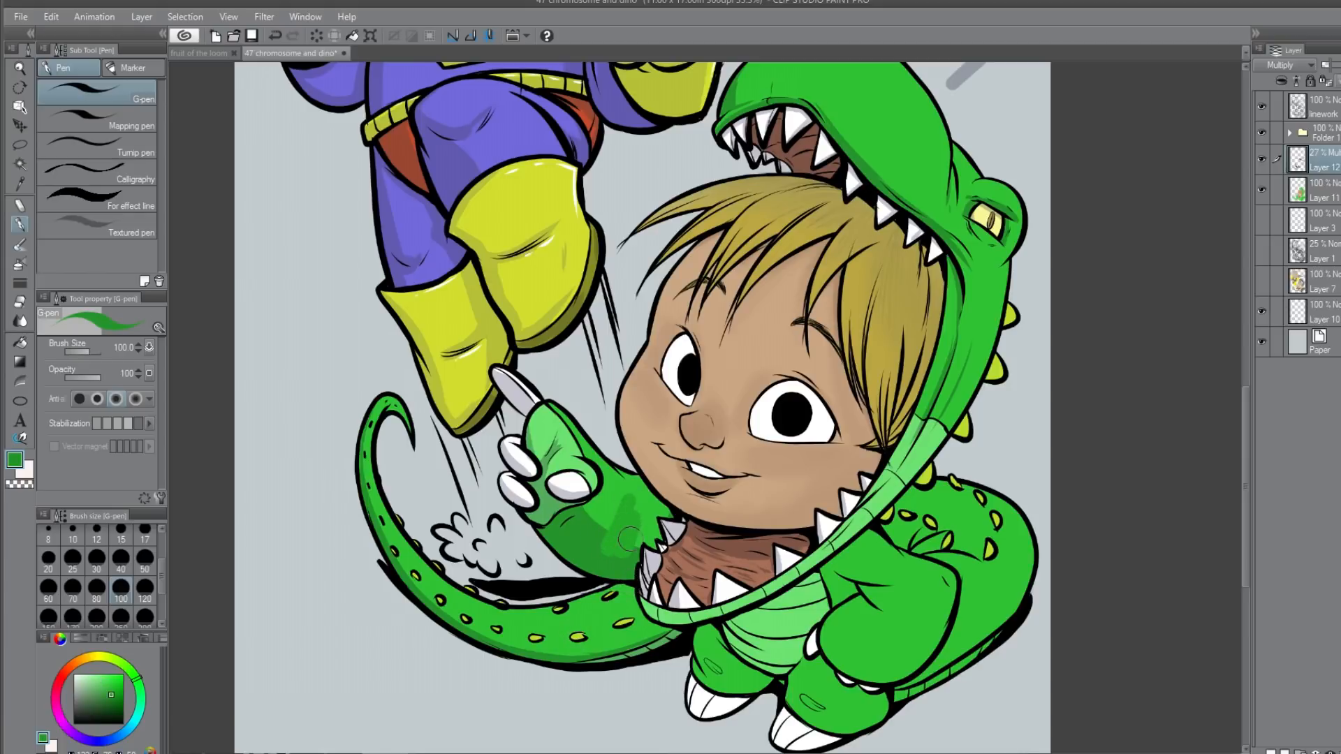
{"action": "scroll", "coordinate": [630, 665], "scroll_direction": "up", "scroll_amount": 1}
{"action": "scroll", "coordinate": [630, 665], "scroll_direction": "up", "scroll_amount": 1}
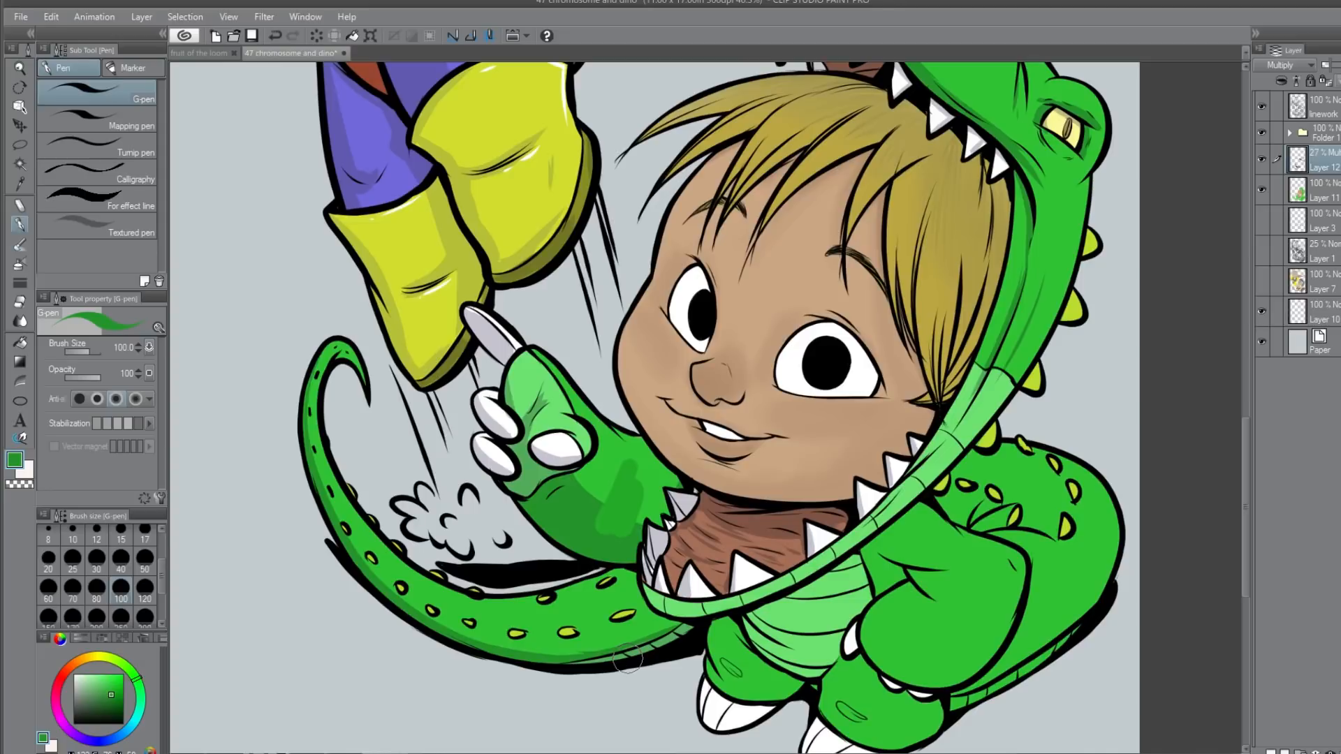
{"action": "key", "text": "ctrl+z"}
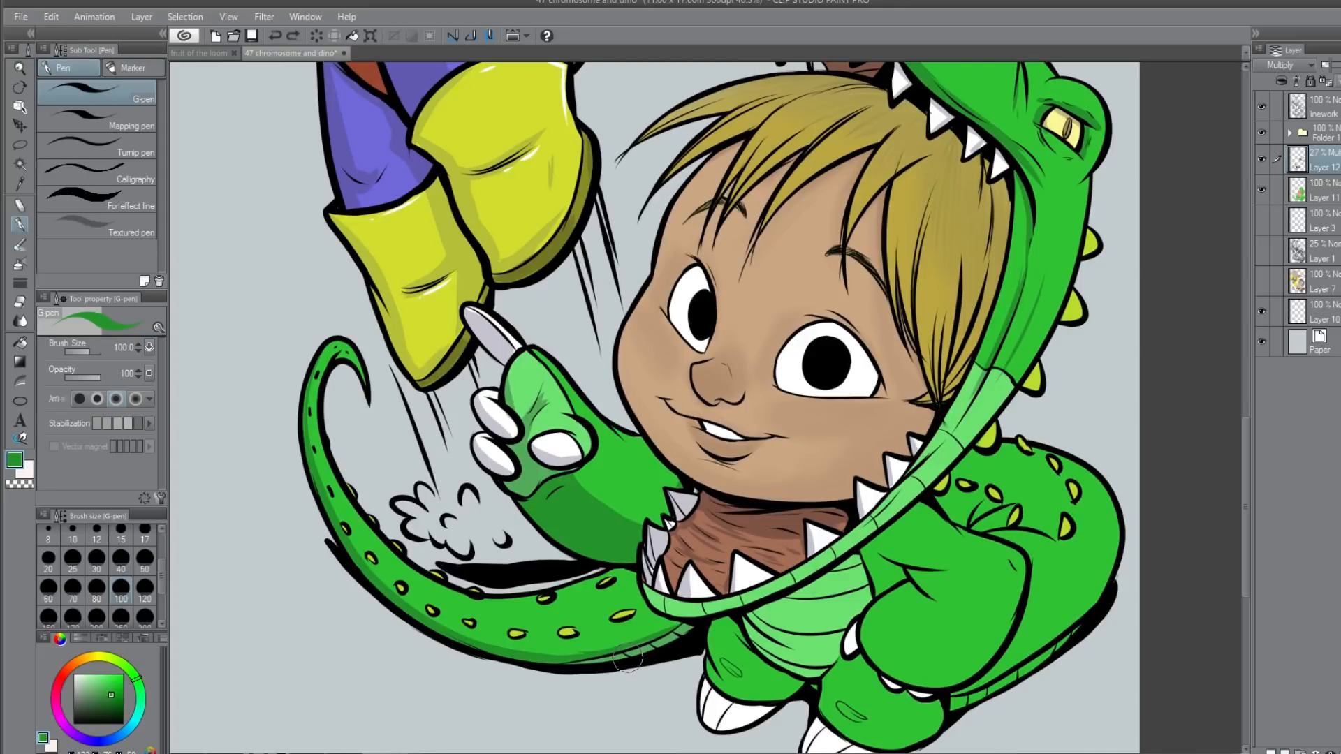
Step: Sample the dark indigo from the shadow layer at Normal and full opacity, and return the layer to Multiply at 25% opacity
{"action": "left_click", "coordinate": [1282, 77]}
{"action": "left_click_drag", "start_coordinate": [1331, 65], "coordinate": [1340, 65]}
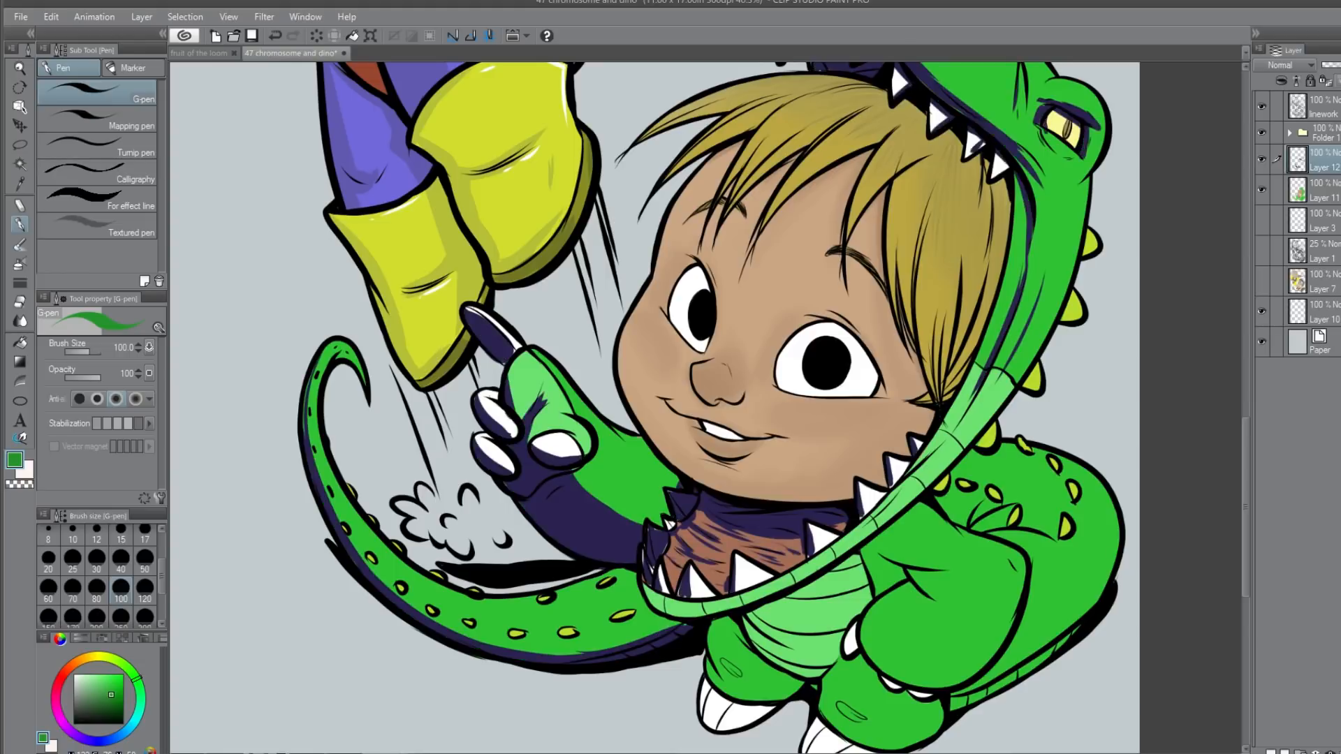
{"action": "left_click", "coordinate": [605, 517], "text": "alt"}
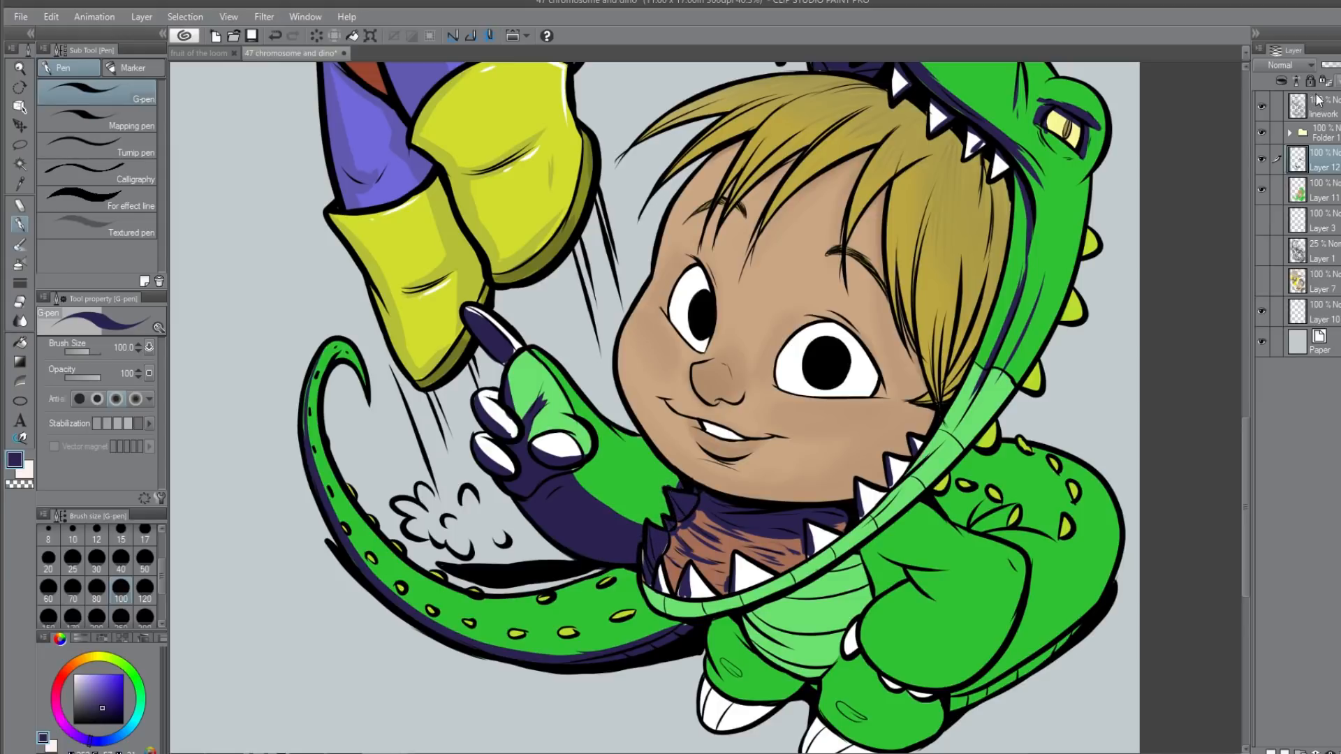
{"action": "key", "text": "ctrl+z"}
{"action": "left_click_drag", "start_coordinate": [1337, 65], "coordinate": [1324, 65]}
{"action": "left_click", "coordinate": [1285, 108]}
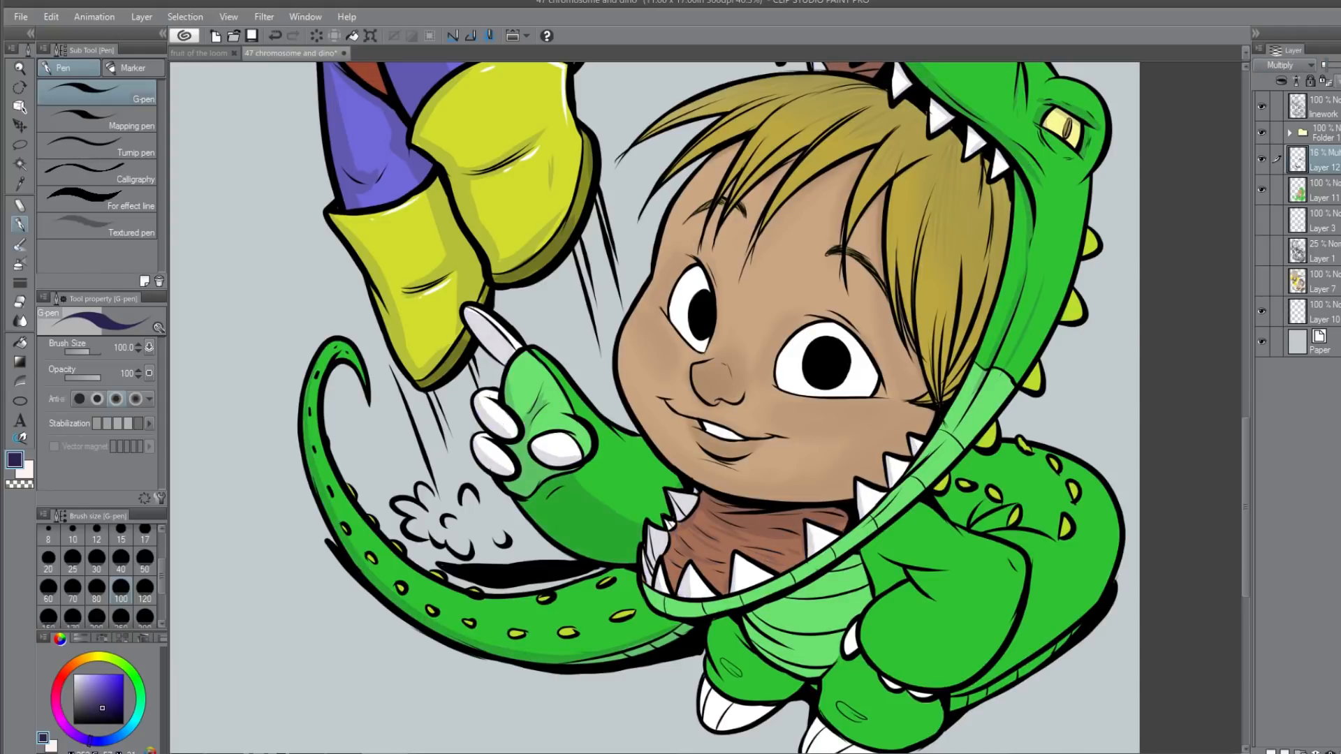
{"action": "left_click_drag", "start_coordinate": [1329, 71], "coordinate": [1329, 78]}
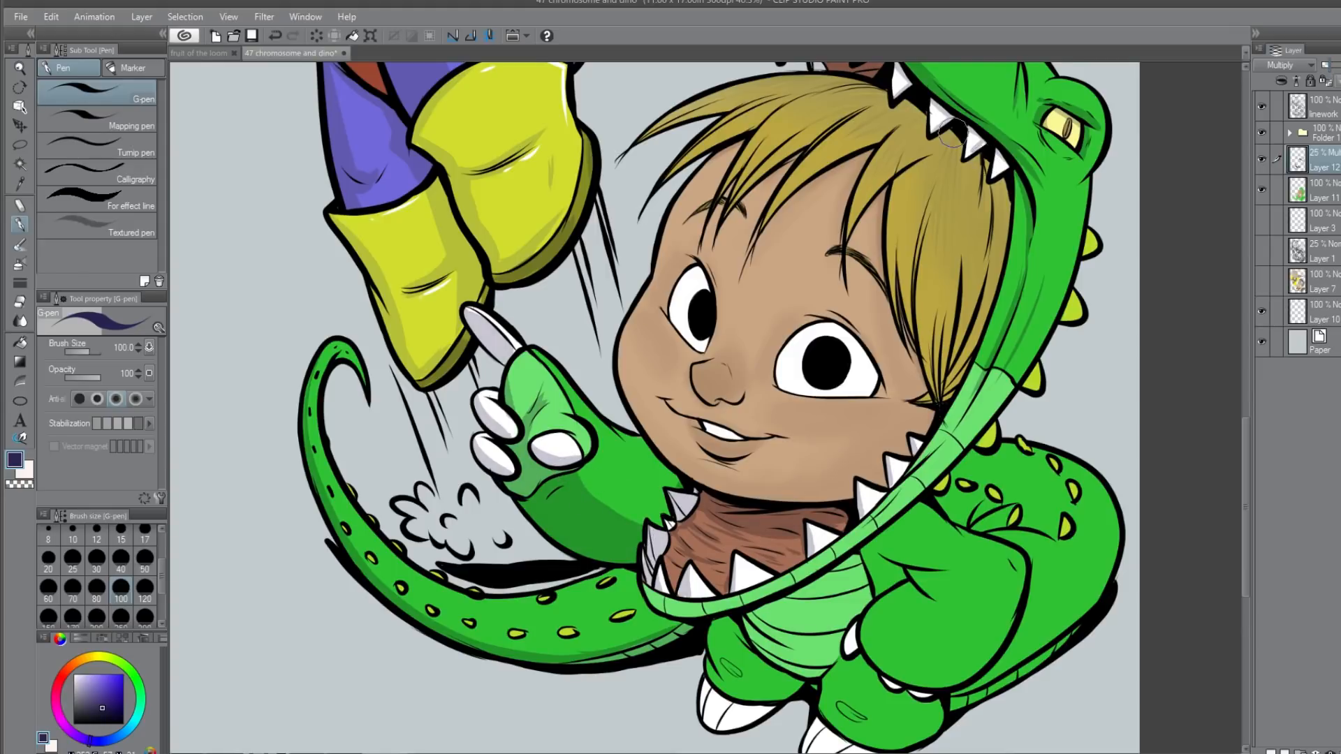
Step: Paint the shadow cast by the dinosaur hood and its teeth along the top and side of the child's hair
{"action": "left_click_drag", "start_coordinate": [965, 218], "coordinate": [933, 396]}
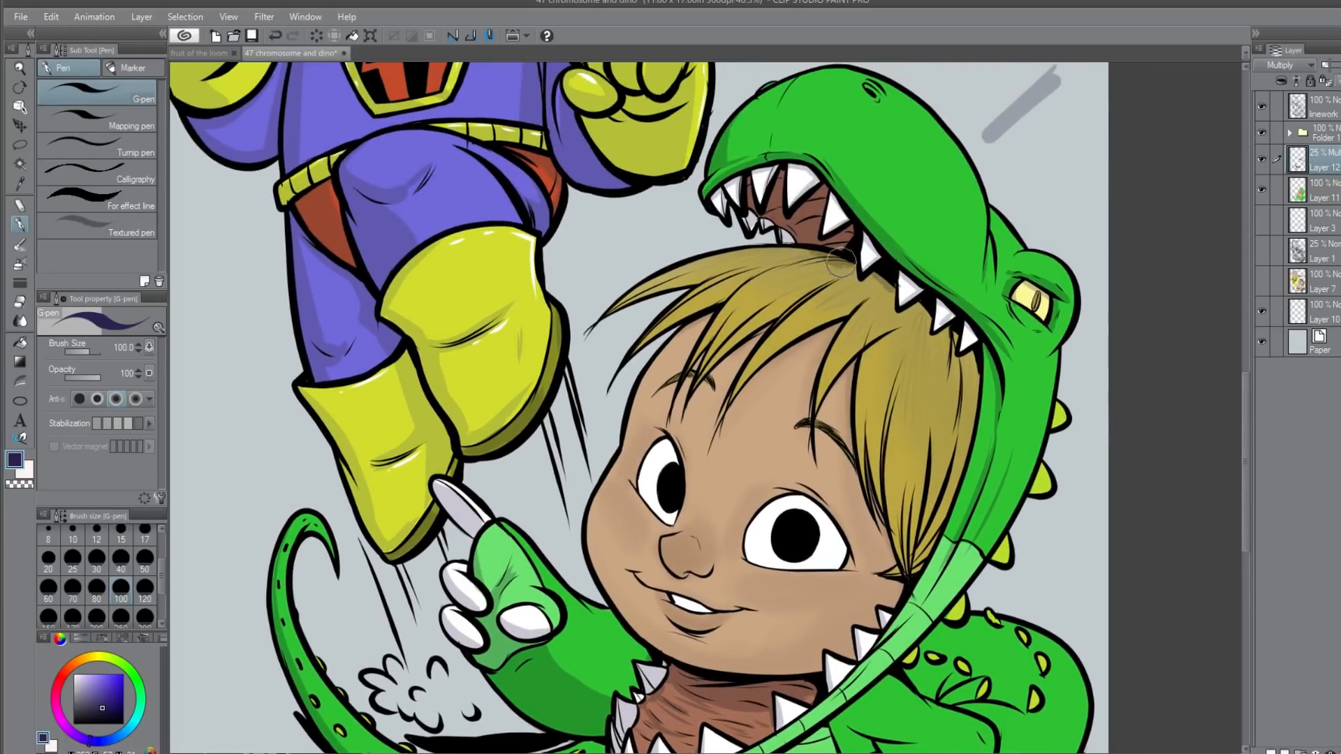
{"action": "mouse_move", "coordinate": [843, 264]}
{"action": "left_mouse_down"}
{"action": "mouse_move", "coordinate": [866, 294]}
{"action": "mouse_move", "coordinate": [897, 280]}
{"action": "mouse_move", "coordinate": [886, 301]}
{"action": "mouse_move", "coordinate": [916, 306]}
{"action": "mouse_move", "coordinate": [961, 408]}
{"action": "mouse_move", "coordinate": [967, 475]}
{"action": "mouse_move", "coordinate": [945, 327]}
{"action": "mouse_move", "coordinate": [972, 391]}
{"action": "mouse_move", "coordinate": [951, 489]}
{"action": "mouse_move", "coordinate": [958, 419]}
{"action": "left_mouse_up"}
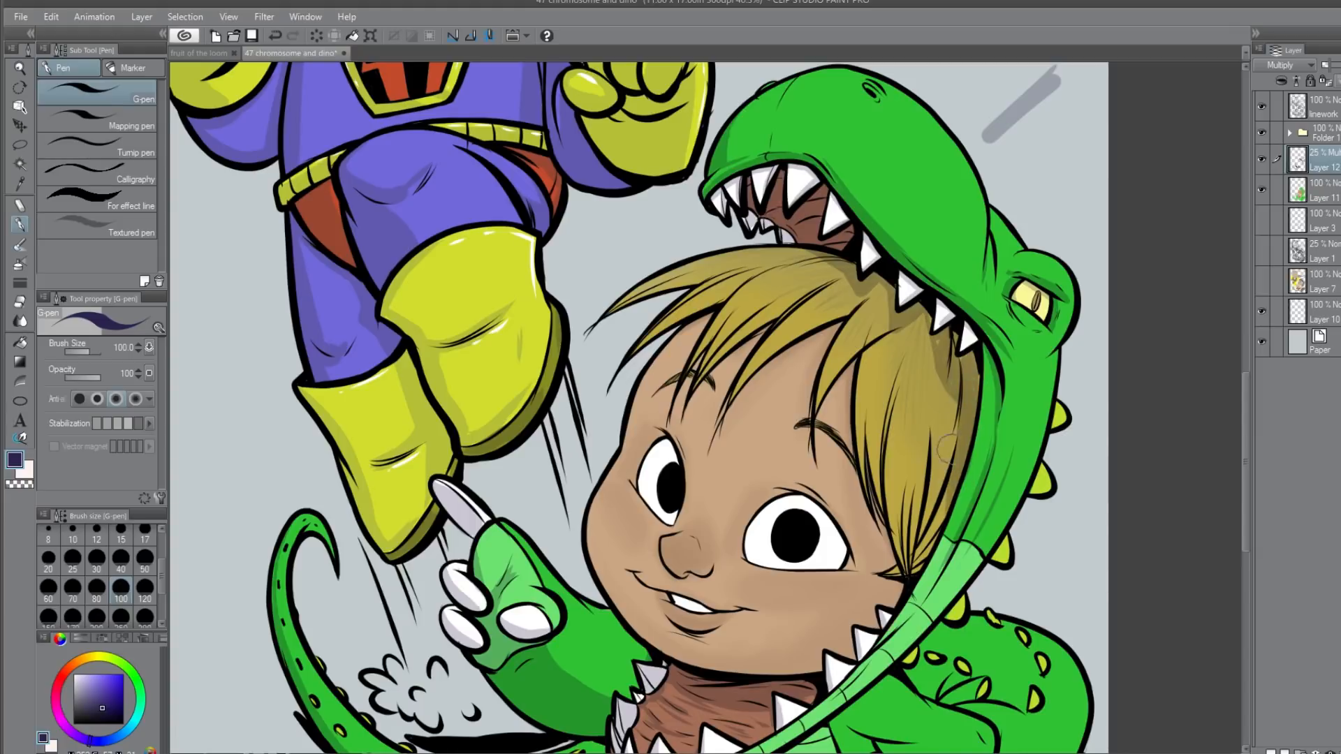
{"action": "mouse_move", "coordinate": [937, 344]}
{"action": "left_mouse_down"}
{"action": "mouse_move", "coordinate": [931, 320]}
{"action": "mouse_move", "coordinate": [957, 362]}
{"action": "mouse_move", "coordinate": [912, 312]}
{"action": "mouse_move", "coordinate": [926, 308]}
{"action": "mouse_move", "coordinate": [926, 355]}
{"action": "left_mouse_up"}
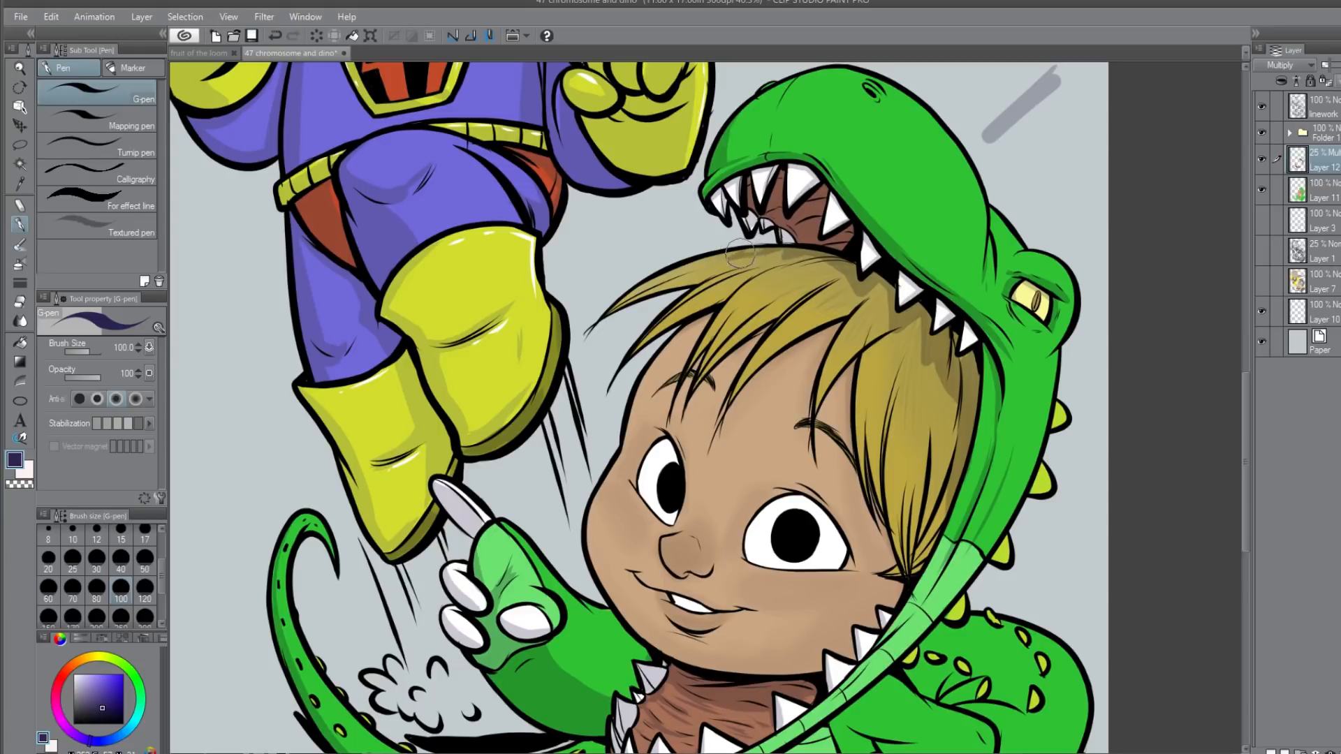
{"action": "mouse_move", "coordinate": [780, 254]}
{"action": "left_mouse_down"}
{"action": "mouse_move", "coordinate": [789, 282]}
{"action": "mouse_move", "coordinate": [839, 267]}
{"action": "mouse_move", "coordinate": [800, 274]}
{"action": "mouse_move", "coordinate": [820, 269]}
{"action": "mouse_move", "coordinate": [805, 261]}
{"action": "mouse_move", "coordinate": [836, 302]}
{"action": "mouse_move", "coordinate": [848, 277]}
{"action": "mouse_move", "coordinate": [803, 261]}
{"action": "mouse_move", "coordinate": [866, 311]}
{"action": "mouse_move", "coordinate": [855, 295]}
{"action": "mouse_move", "coordinate": [889, 299]}
{"action": "left_mouse_up"}
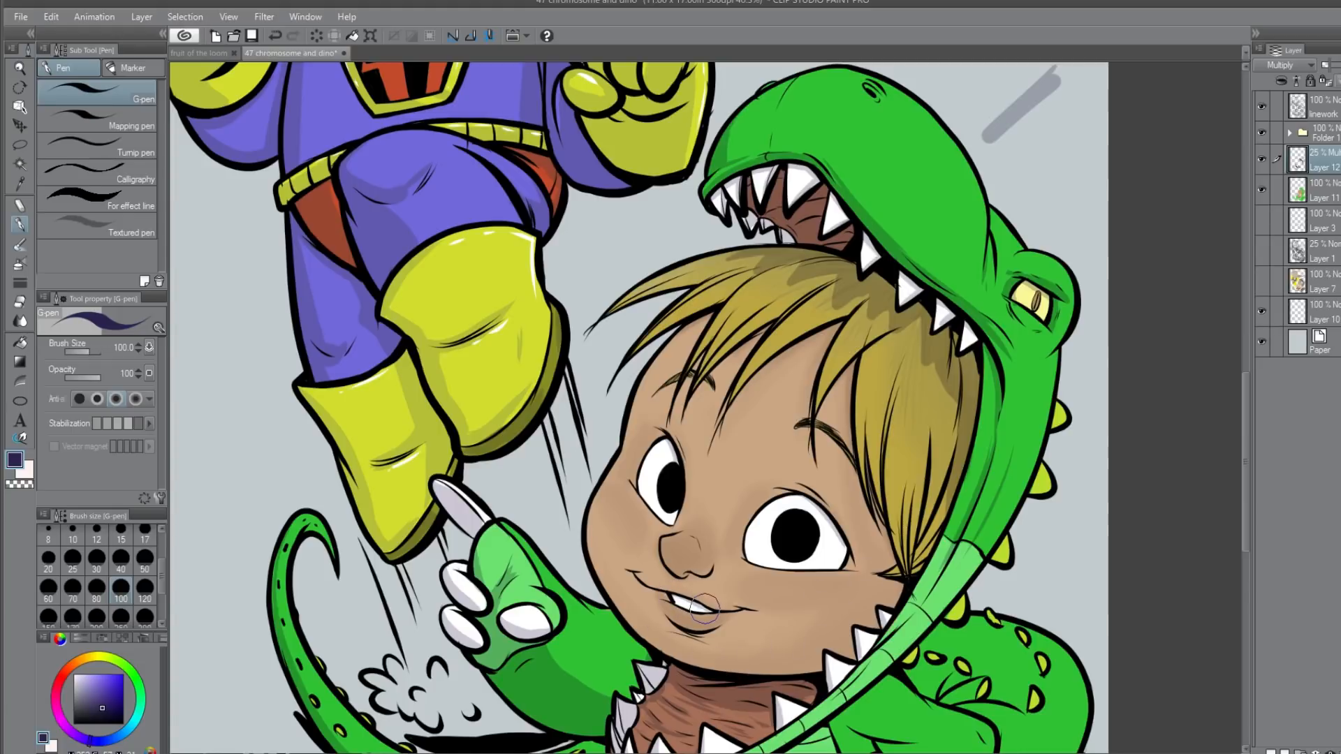
Step: Add a new layer above the linework and set the G-pen to white at size 15
{"action": "scroll", "coordinate": [879, 520], "scroll_direction": "up", "scroll_amount": 1}
{"action": "scroll", "coordinate": [881, 513], "scroll_direction": "down", "scroll_amount": 2}
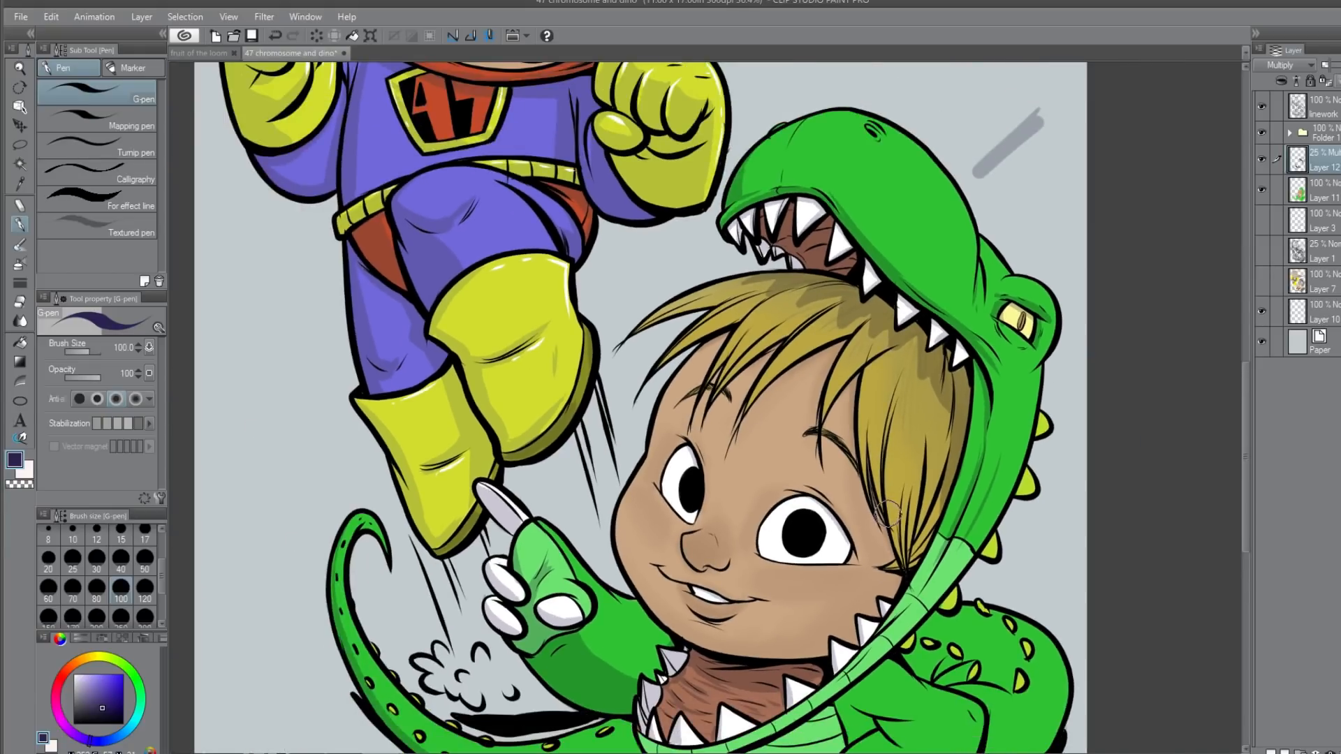
{"action": "scroll", "coordinate": [889, 513], "scroll_direction": "down", "scroll_amount": 1}
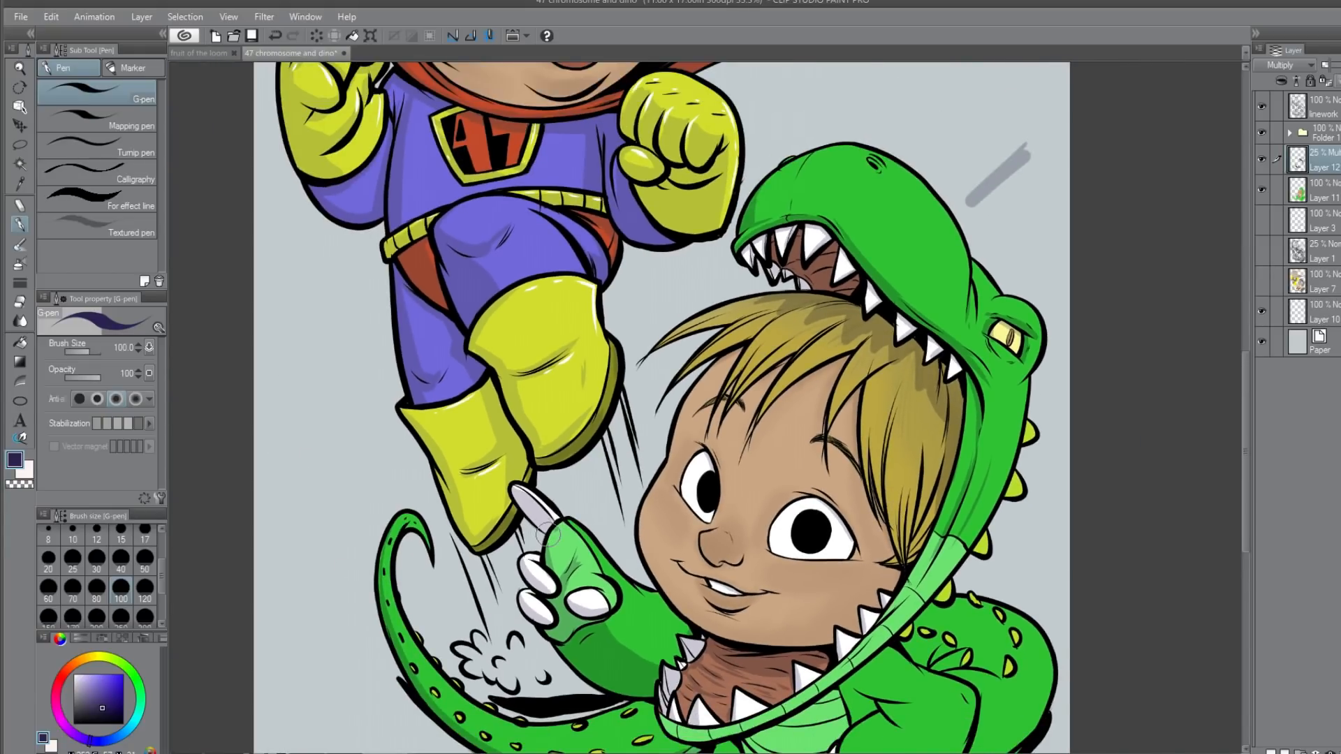
{"action": "left_click", "coordinate": [1322, 109]}
{"action": "left_click", "coordinate": [1271, 751]}
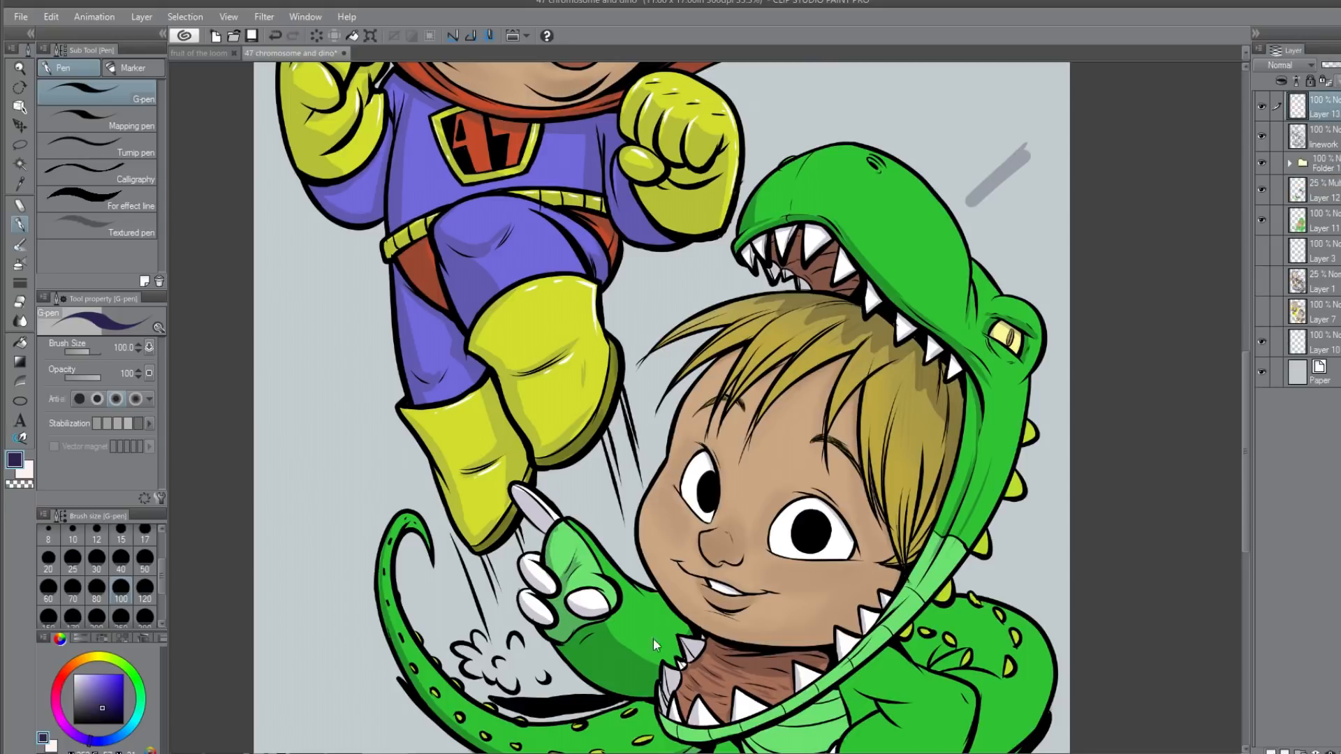
{"action": "left_click_drag", "start_coordinate": [92, 706], "coordinate": [63, 632]}
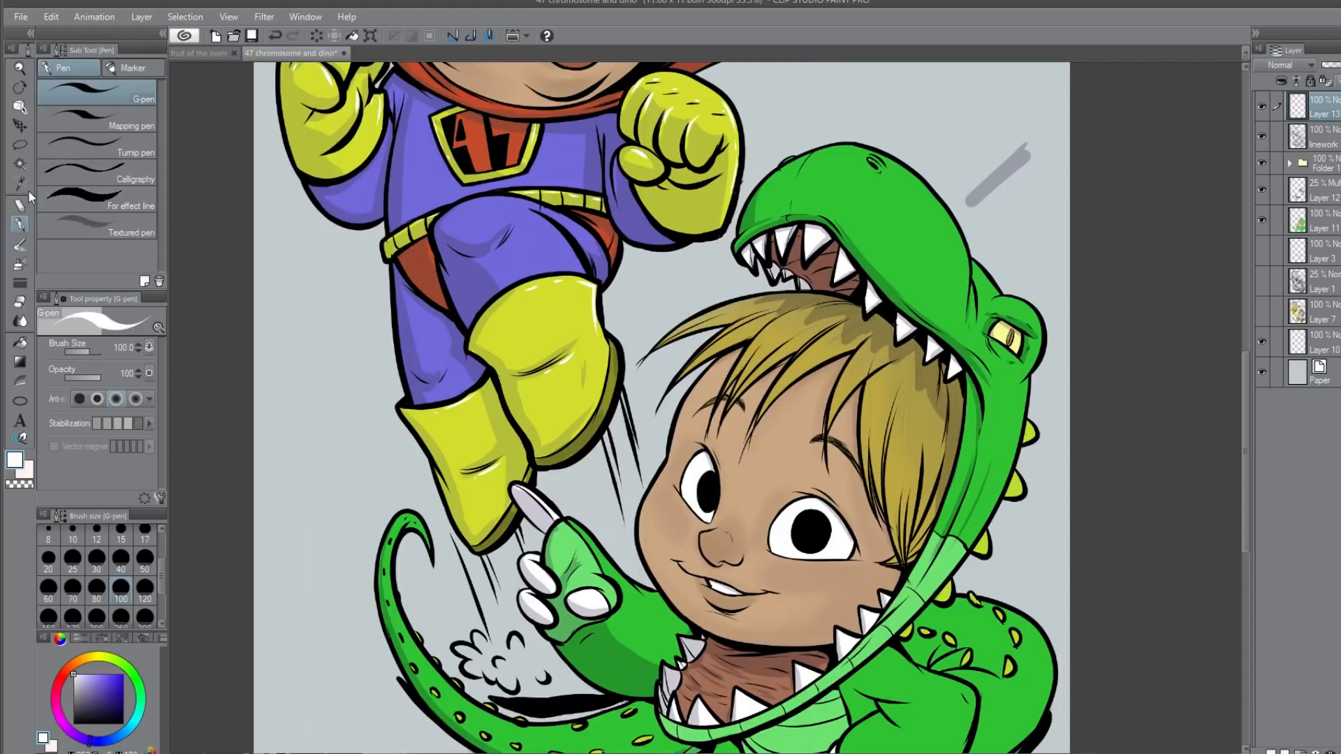
{"action": "left_click", "coordinate": [124, 536]}
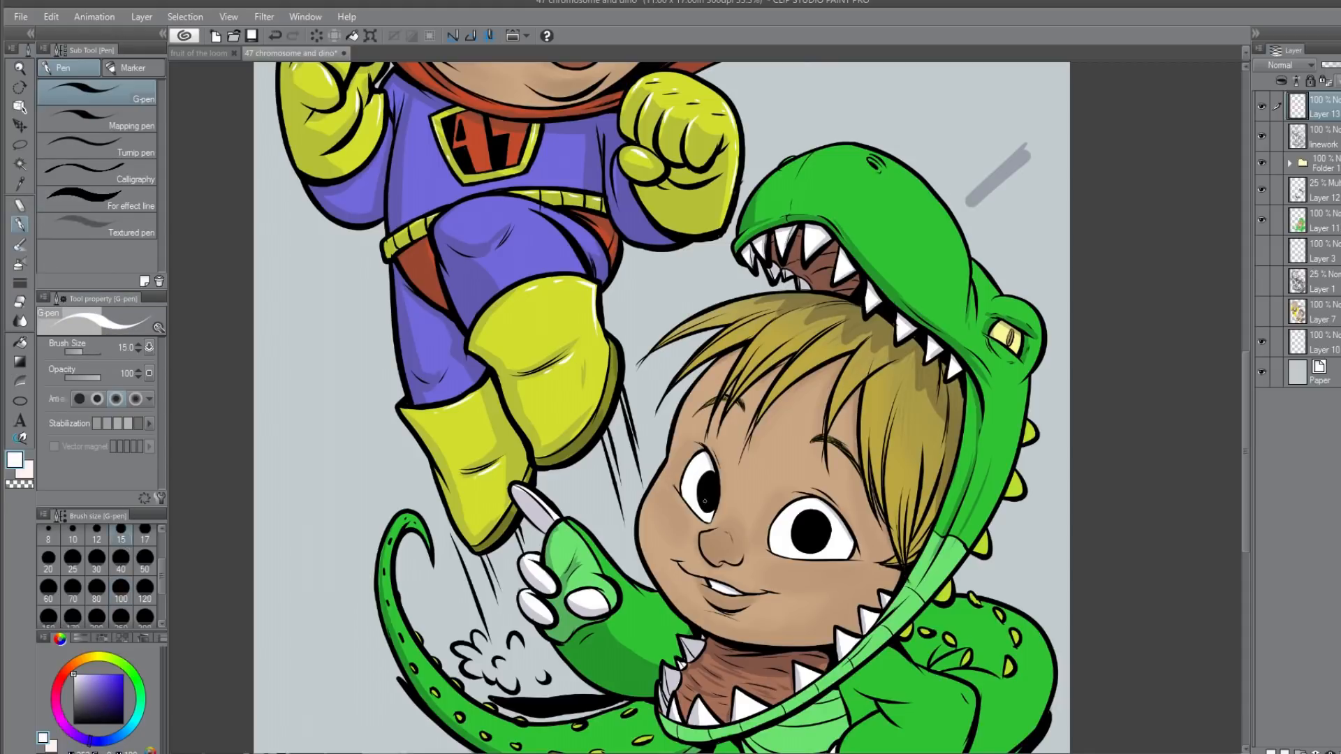
Step: Paint small white highlights on the child's nose, lower lip and both pupils
{"action": "scroll", "coordinate": [710, 479], "scroll_direction": "up", "scroll_amount": 1}
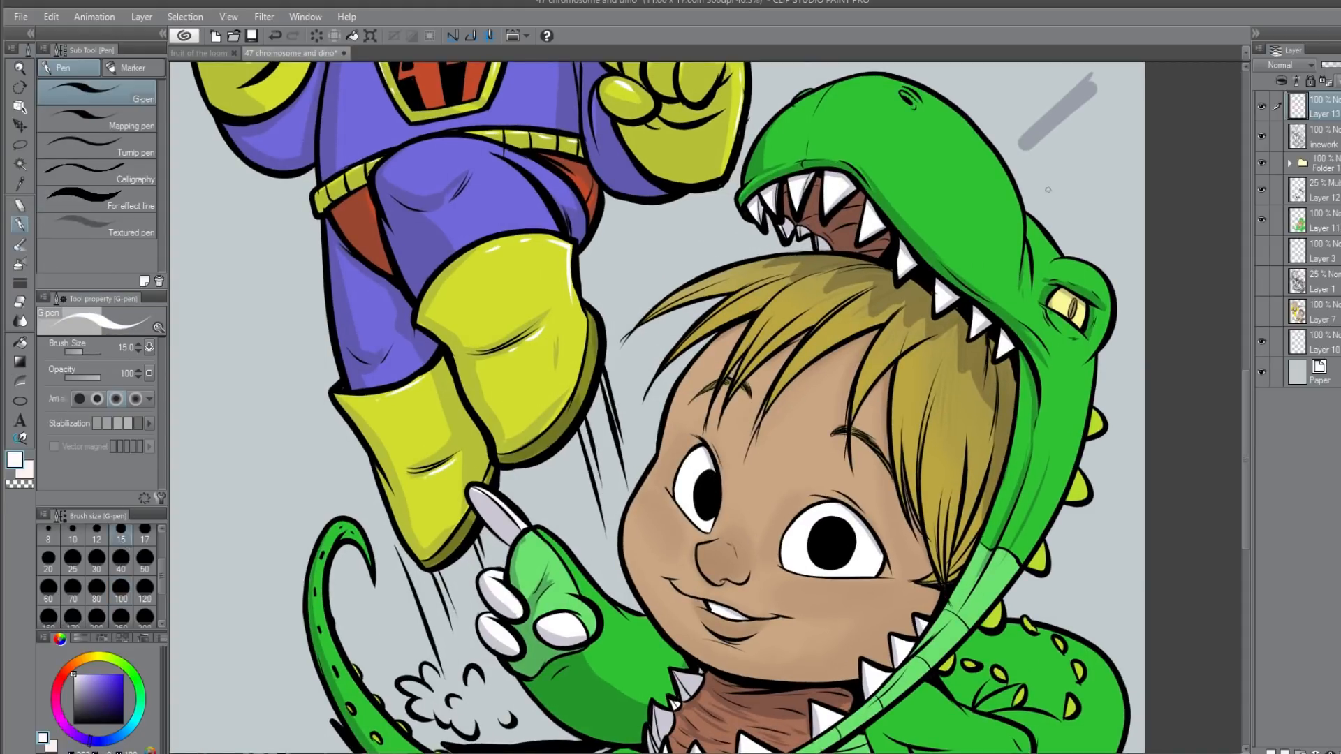
{"action": "scroll", "coordinate": [743, 567], "scroll_direction": "up", "scroll_amount": 1}
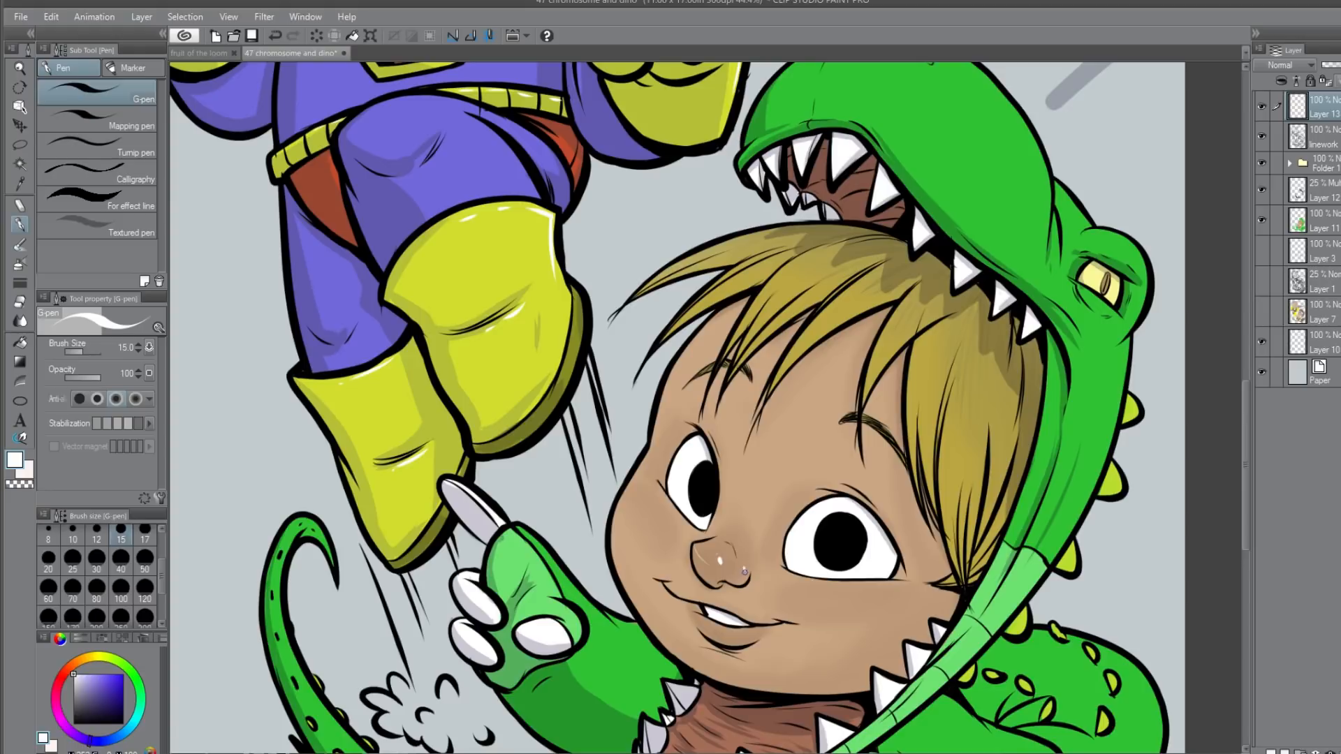
{"action": "left_click_drag", "start_coordinate": [741, 636], "coordinate": [725, 636]}
{"action": "left_click", "coordinate": [702, 478]}
{"action": "left_click_drag", "start_coordinate": [832, 527], "coordinate": [826, 530]}
{"action": "left_click_drag", "start_coordinate": [827, 524], "coordinate": [835, 531]}
Step: Add white highlights to the dinosaur hood and the yellow spikes along its back
{"action": "left_click_drag", "start_coordinate": [1078, 452], "coordinate": [872, 626]}
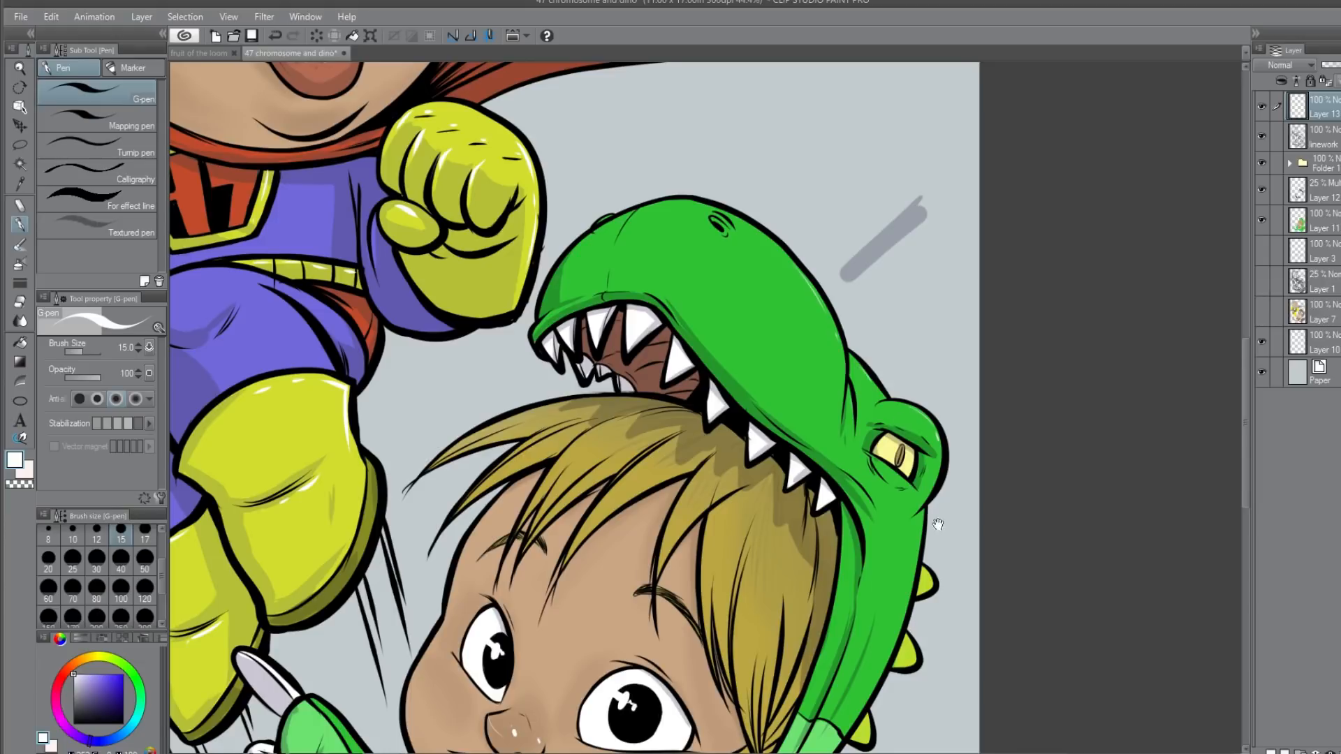
{"action": "left_click_drag", "start_coordinate": [714, 287], "coordinate": [726, 260]}
{"action": "left_click_drag", "start_coordinate": [580, 405], "coordinate": [521, 237]}
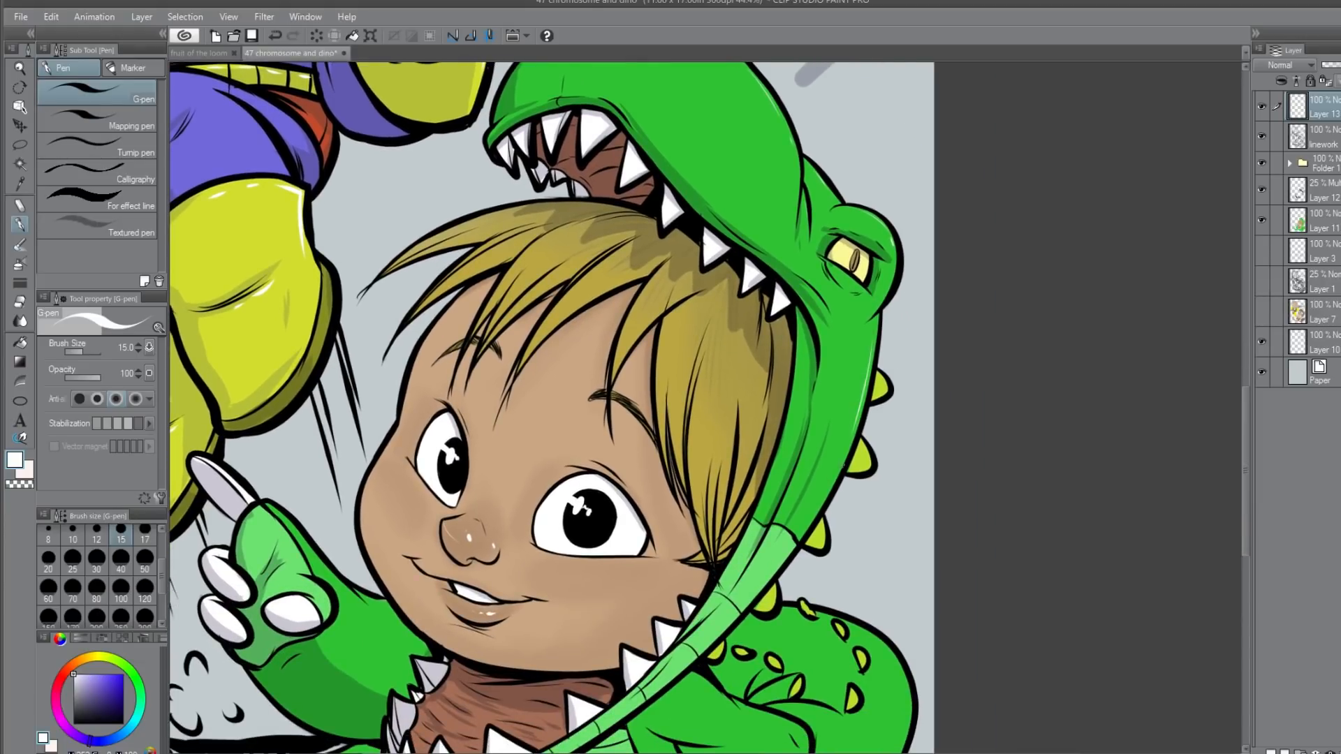
{"action": "left_click_drag", "start_coordinate": [868, 463], "coordinate": [863, 447]}
{"action": "left_click_drag", "start_coordinate": [818, 522], "coordinate": [820, 541]}
Step: Sample the belly's light green and fill the strip along the underside of the dinosaur's tail on Layer 11
{"action": "left_click_drag", "start_coordinate": [873, 670], "coordinate": [1023, 457]}
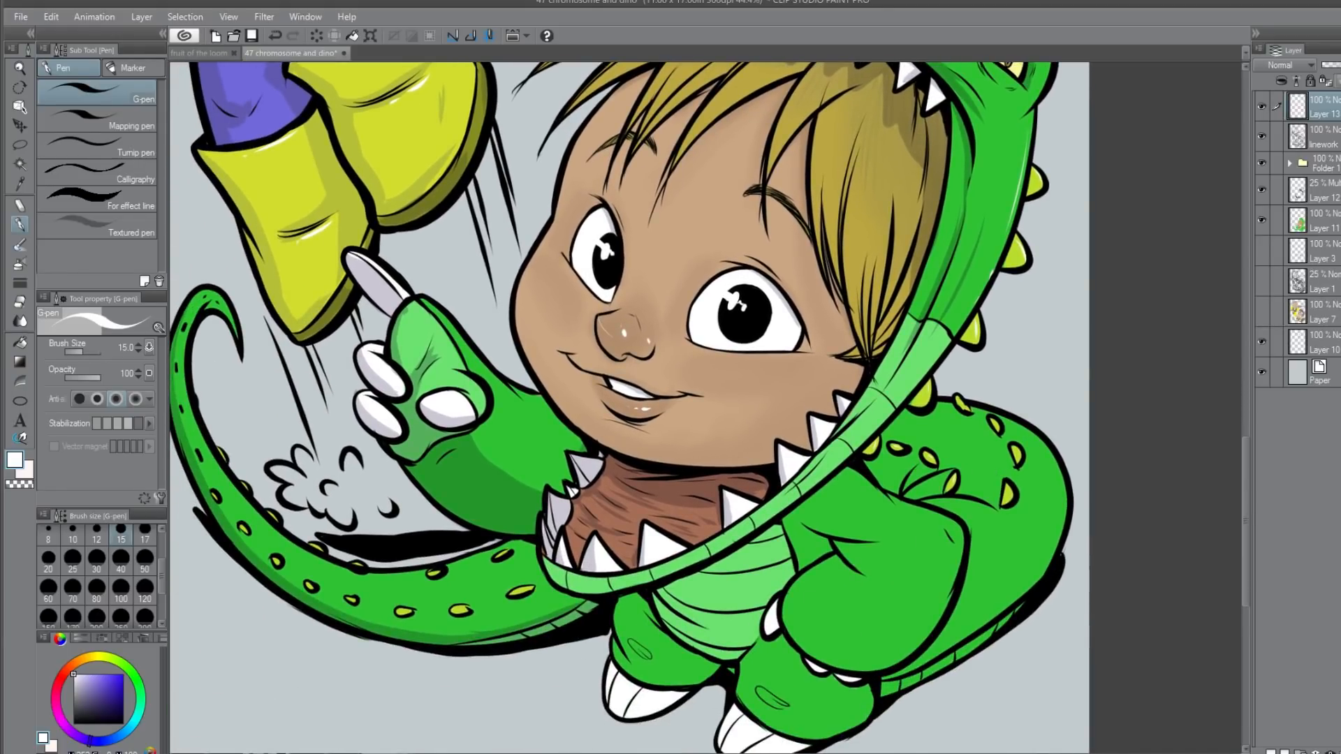
{"action": "left_click", "coordinate": [685, 568], "text": "alt"}
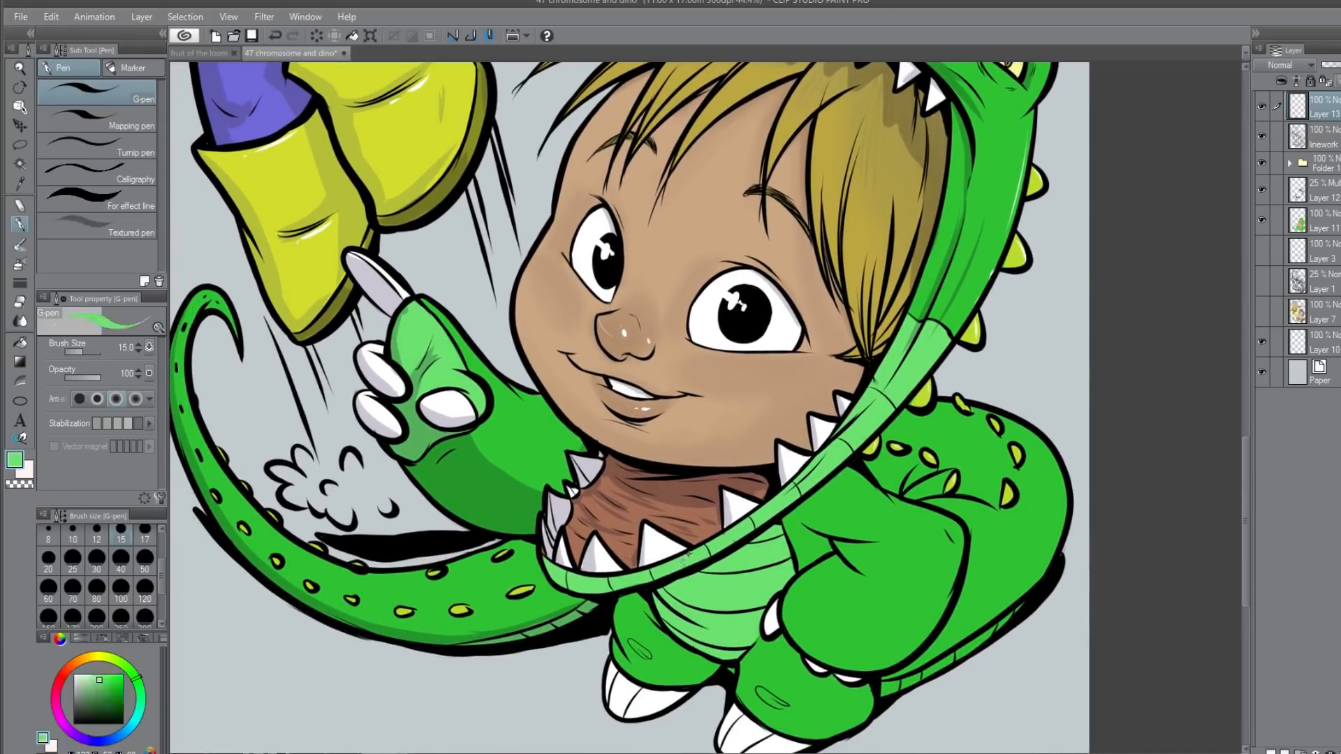
{"action": "left_click", "coordinate": [1317, 229]}
{"action": "mouse_move", "coordinate": [915, 677]}
{"action": "left_mouse_down"}
{"action": "mouse_move", "coordinate": [886, 685]}
{"action": "mouse_move", "coordinate": [966, 651]}
{"action": "mouse_move", "coordinate": [1021, 605]}
{"action": "mouse_move", "coordinate": [977, 649]}
{"action": "left_mouse_up"}
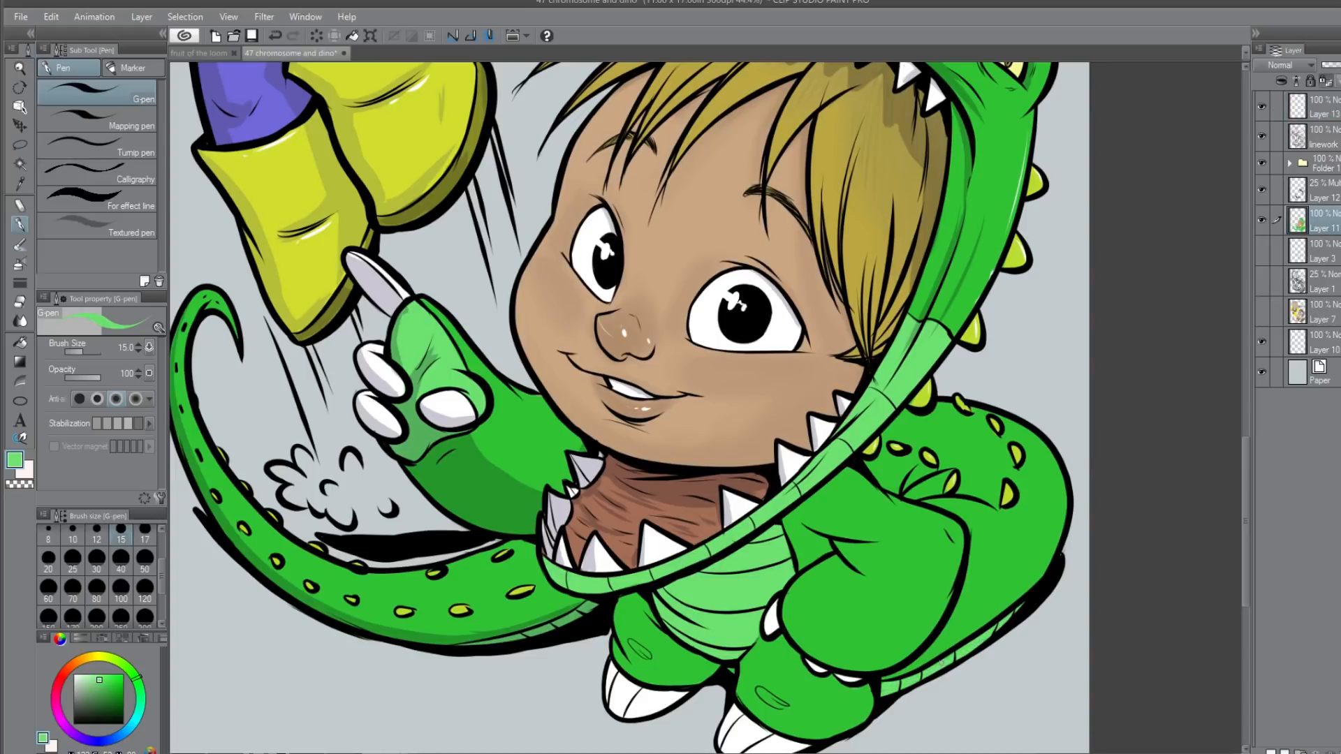
Step: Sample the costume green, darken it, and paint thin curved crease lines across the dinosaur's back and tail
{"action": "left_click", "coordinate": [841, 701], "text": "alt"}
{"action": "left_click_drag", "start_coordinate": [1004, 525], "coordinate": [976, 581]}
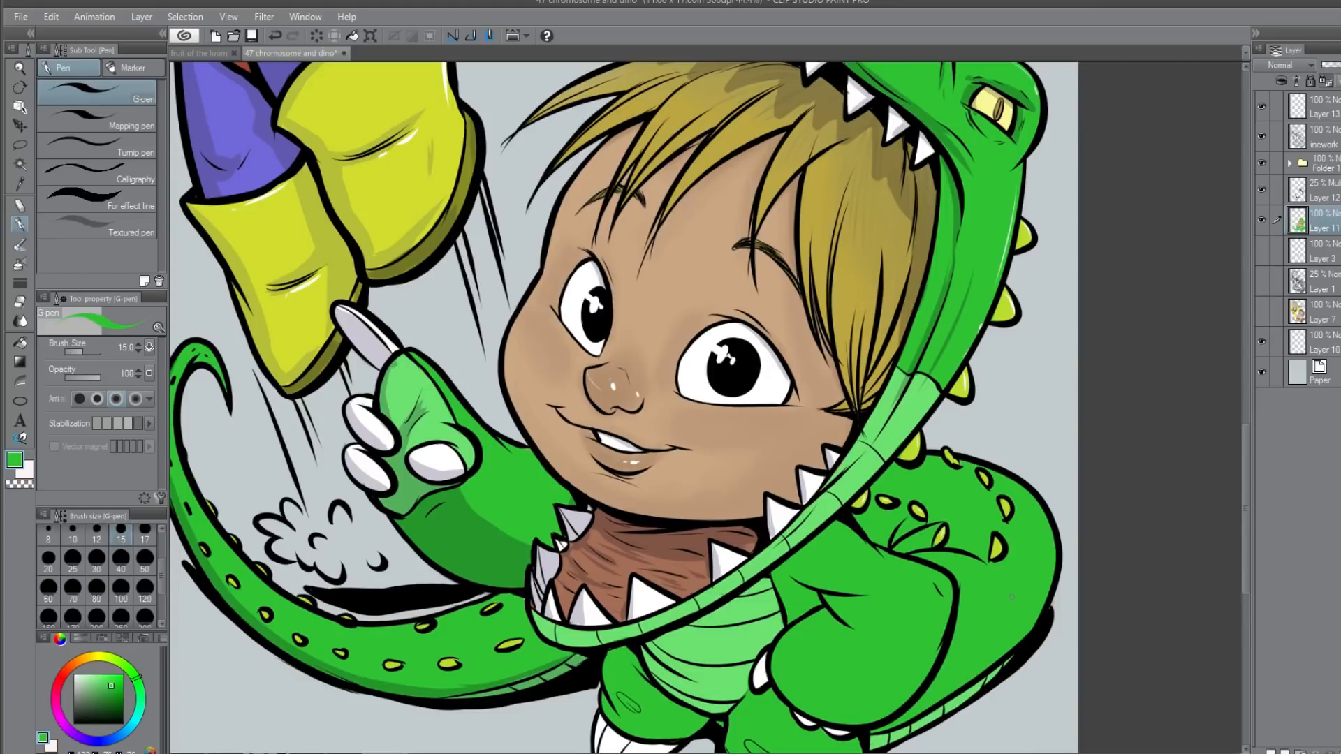
{"action": "left_click_drag", "start_coordinate": [111, 687], "coordinate": [110, 692]}
{"action": "mouse_move", "coordinate": [933, 510]}
{"action": "left_mouse_down"}
{"action": "mouse_move", "coordinate": [977, 502]}
{"action": "mouse_move", "coordinate": [938, 468]}
{"action": "mouse_move", "coordinate": [900, 470]}
{"action": "left_mouse_up"}
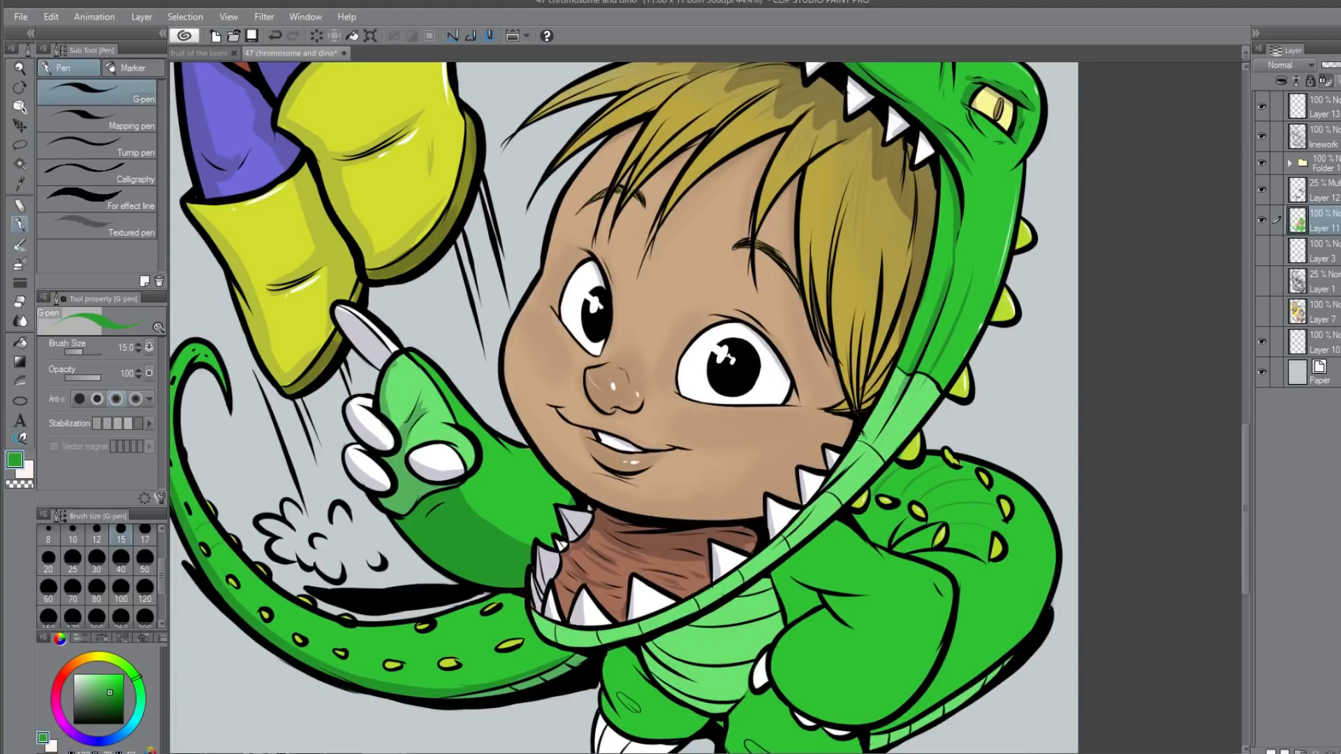
{"action": "mouse_move", "coordinate": [301, 632]}
{"action": "left_mouse_down"}
{"action": "mouse_move", "coordinate": [324, 608]}
{"action": "mouse_move", "coordinate": [385, 657]}
{"action": "left_mouse_up"}
{"action": "mouse_move", "coordinate": [452, 618]}
{"action": "left_mouse_down"}
{"action": "mouse_move", "coordinate": [446, 656]}
{"action": "mouse_move", "coordinate": [419, 664]}
{"action": "left_mouse_up"}
{"action": "left_click_drag", "start_coordinate": [189, 450], "coordinate": [257, 457]}
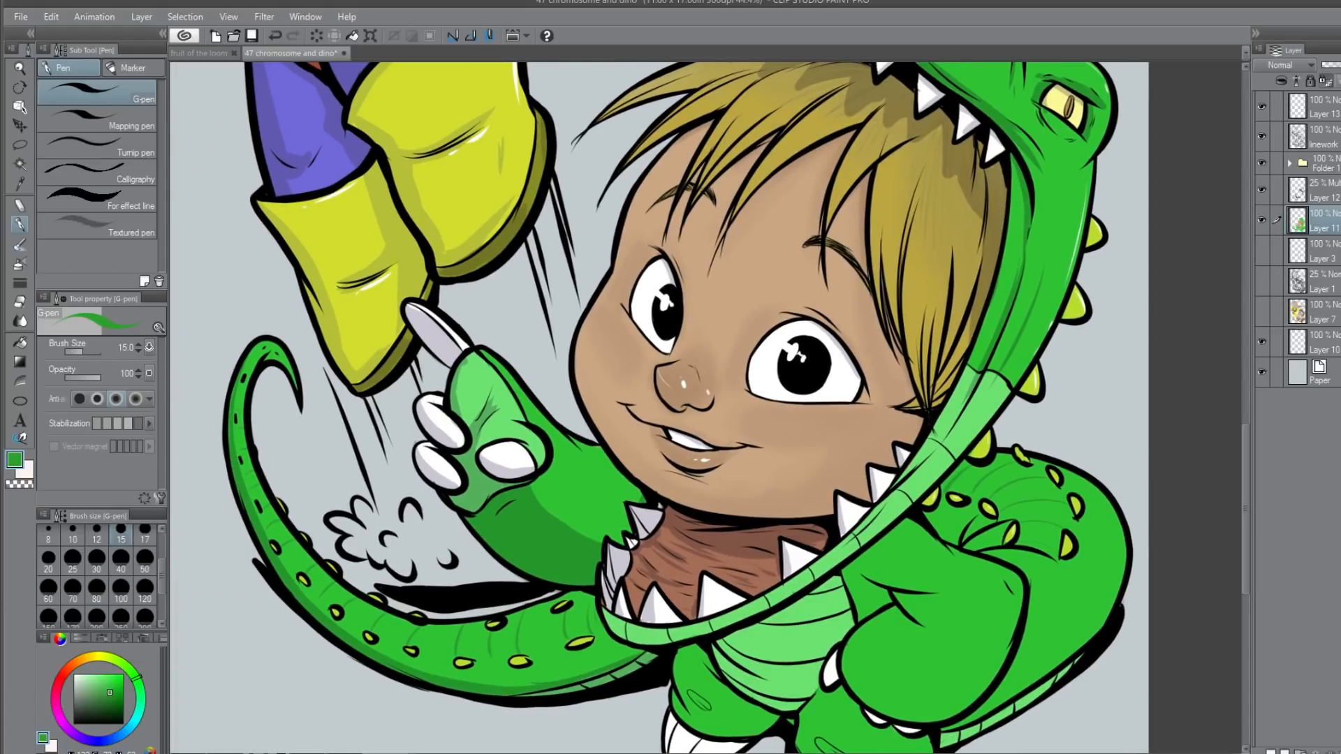
Step: Set shadow Layer 12 to Normal at 100% opacity and sample its dark purple for the G-pen at size 40
{"action": "left_click_drag", "start_coordinate": [947, 637], "coordinate": [916, 623]}
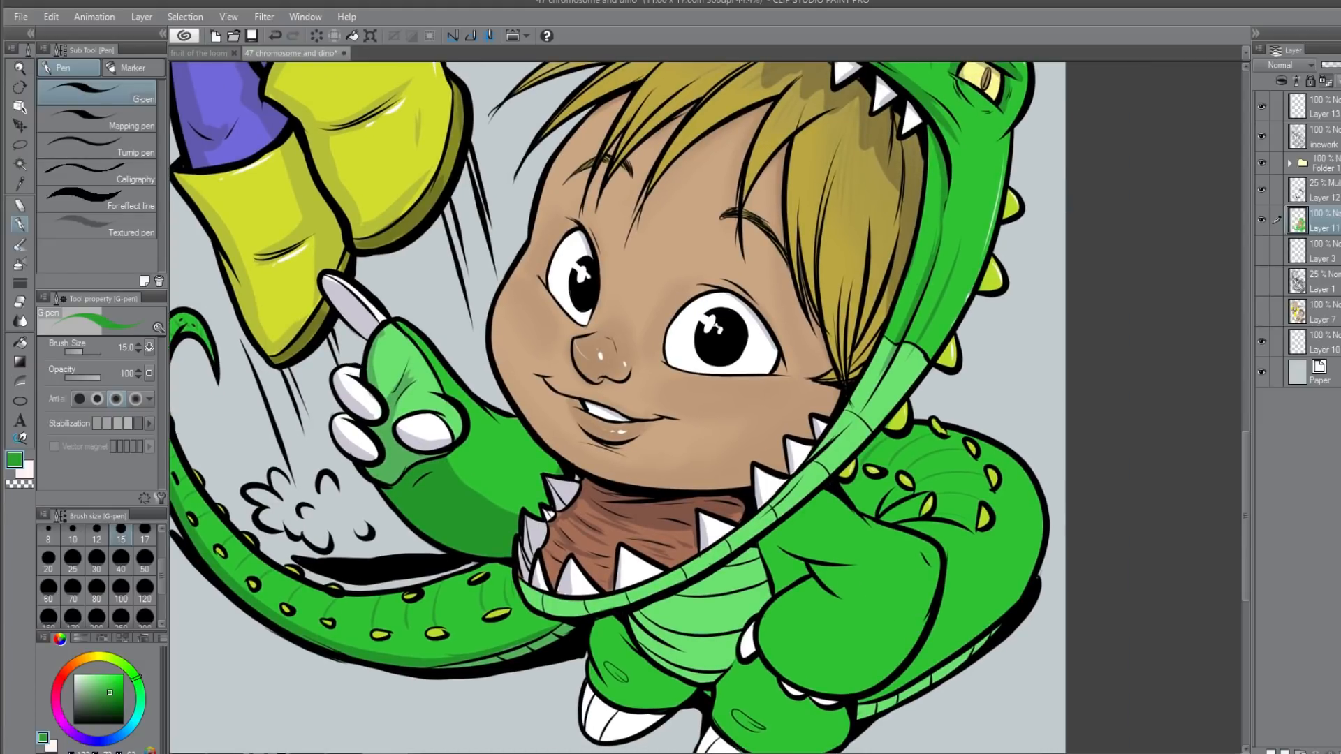
{"action": "left_click", "coordinate": [1319, 190]}
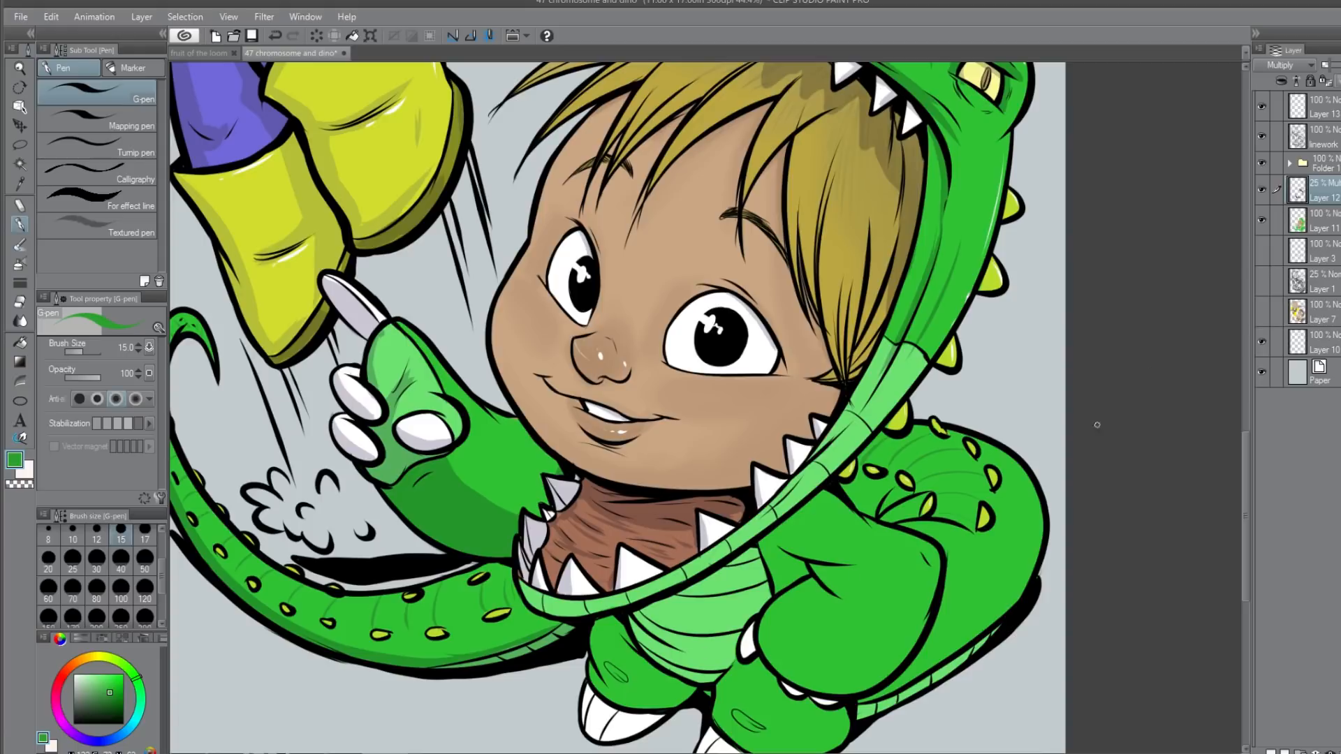
{"action": "left_click", "coordinate": [1338, 65]}
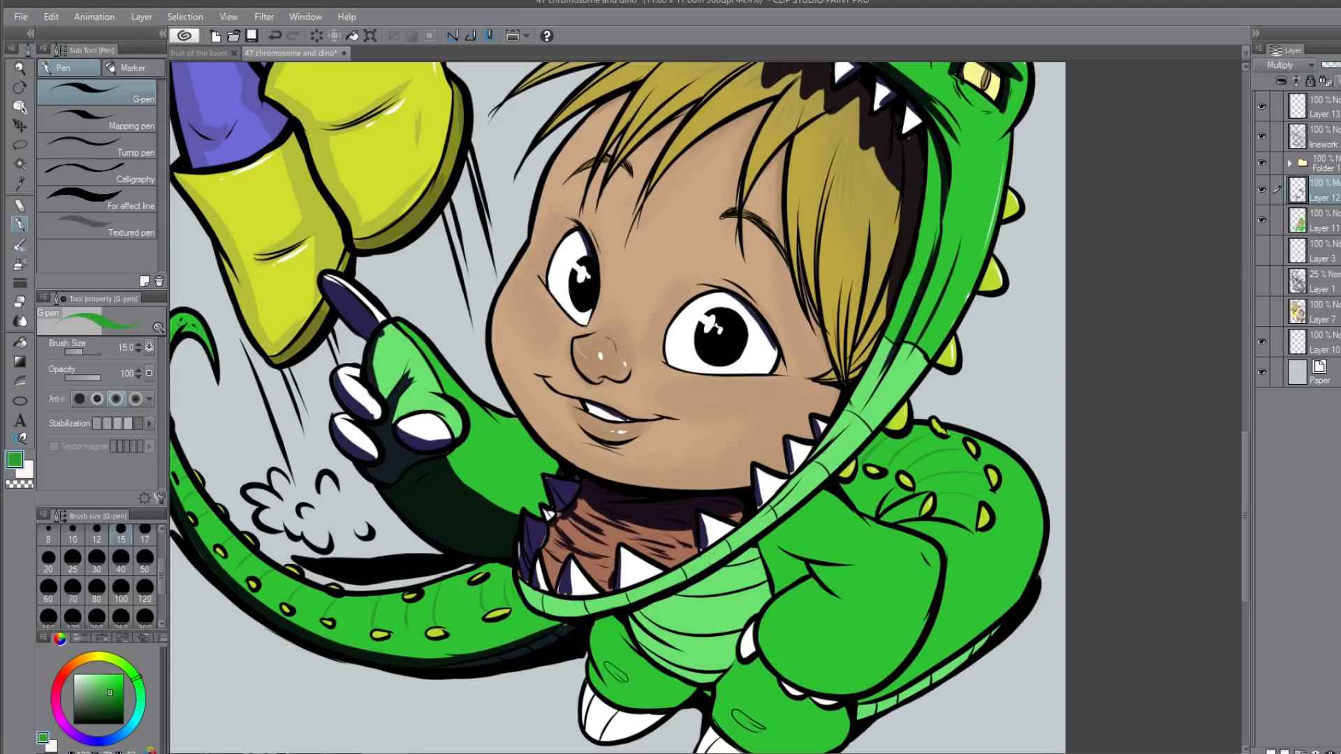
{"action": "left_click", "coordinate": [1282, 83]}
{"action": "left_click", "coordinate": [770, 572], "text": "alt"}
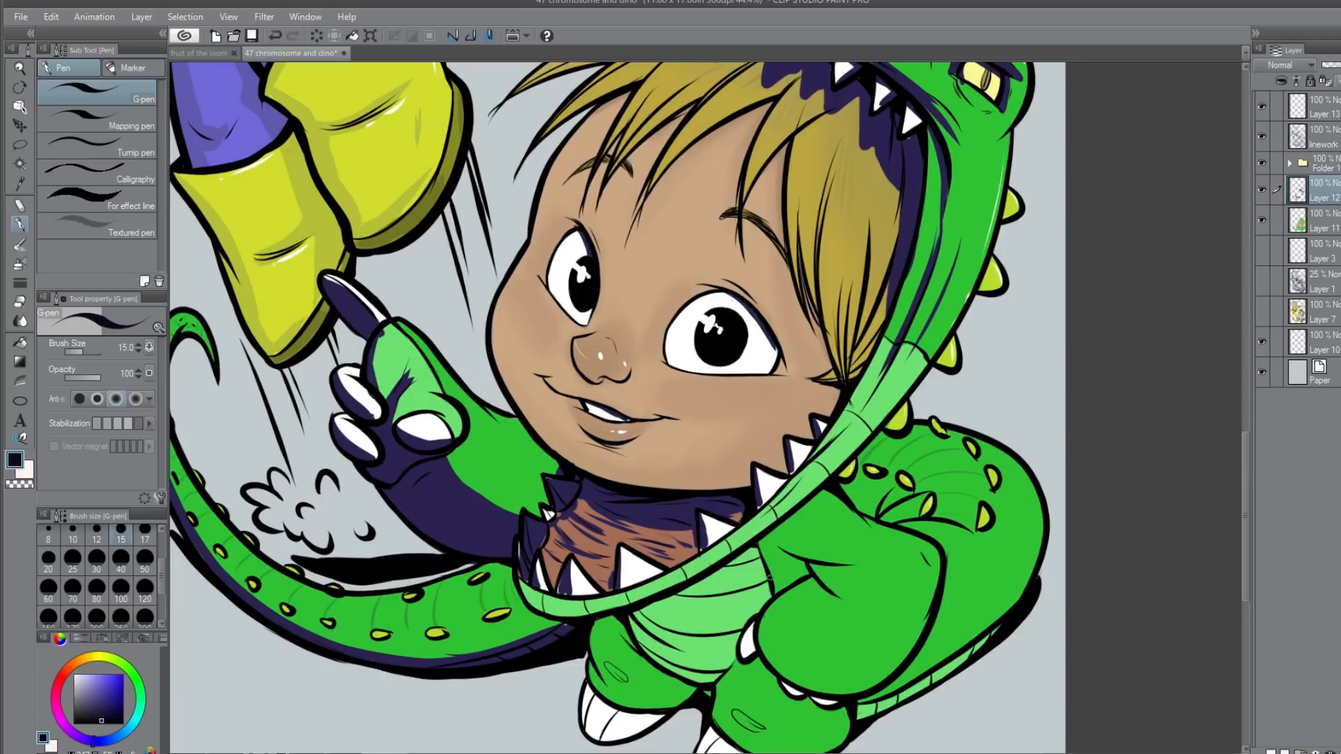
{"action": "left_click", "coordinate": [121, 559]}
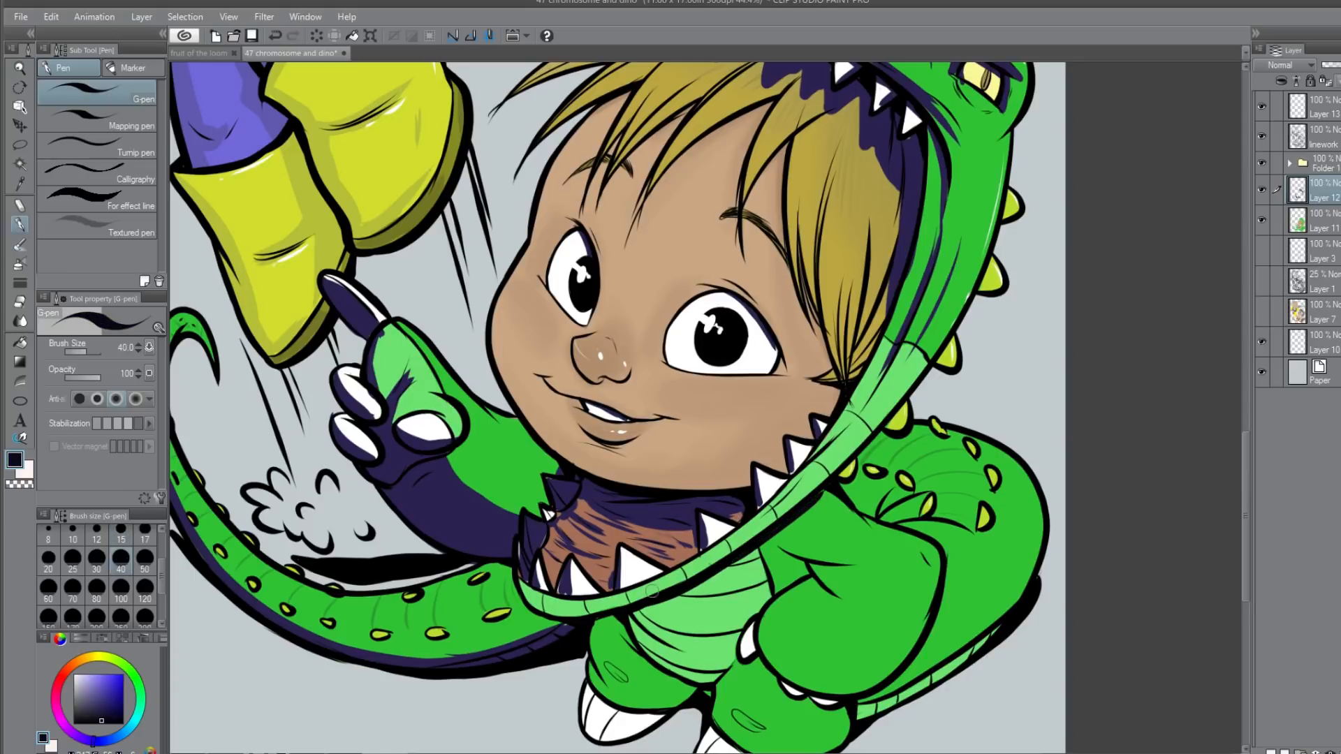
{"action": "scroll", "coordinate": [633, 605], "scroll_direction": "up", "scroll_amount": 1}
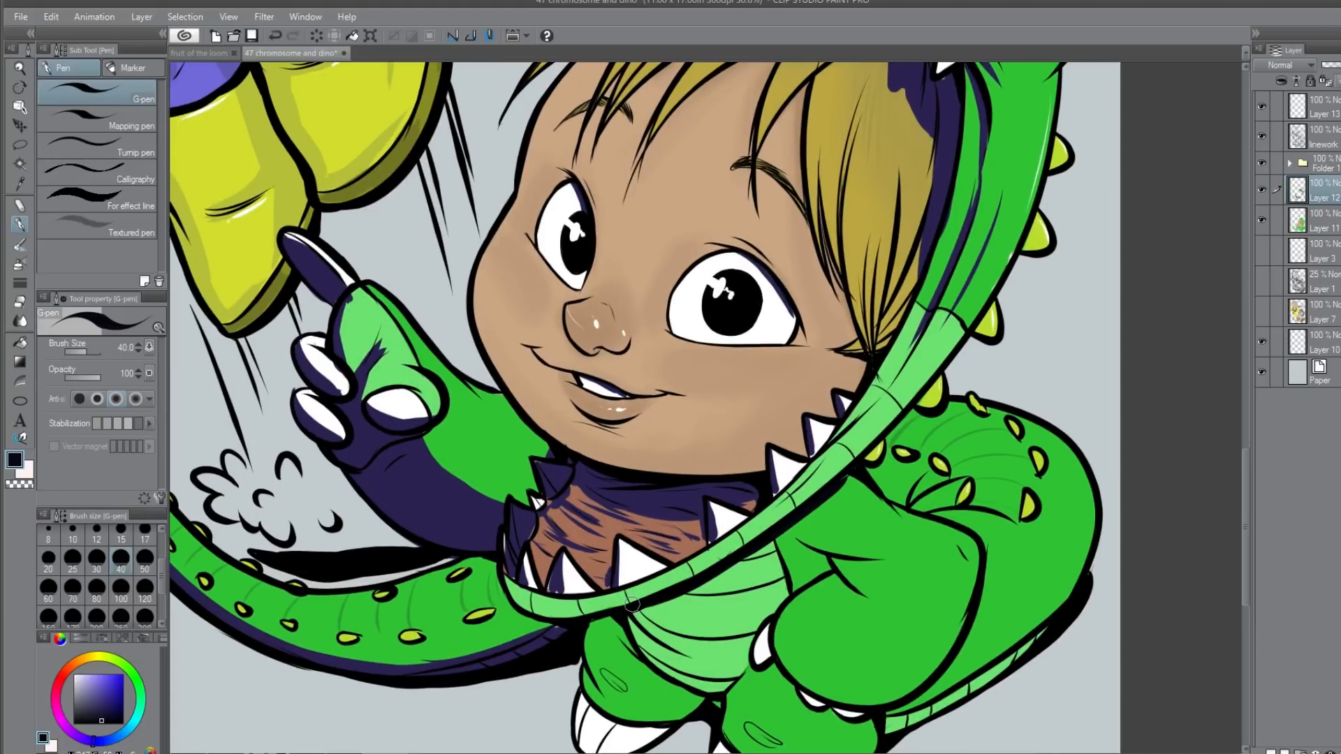
{"action": "key", "text": "ctrl+z"}
{"action": "left_click", "coordinate": [650, 497], "text": "alt"}
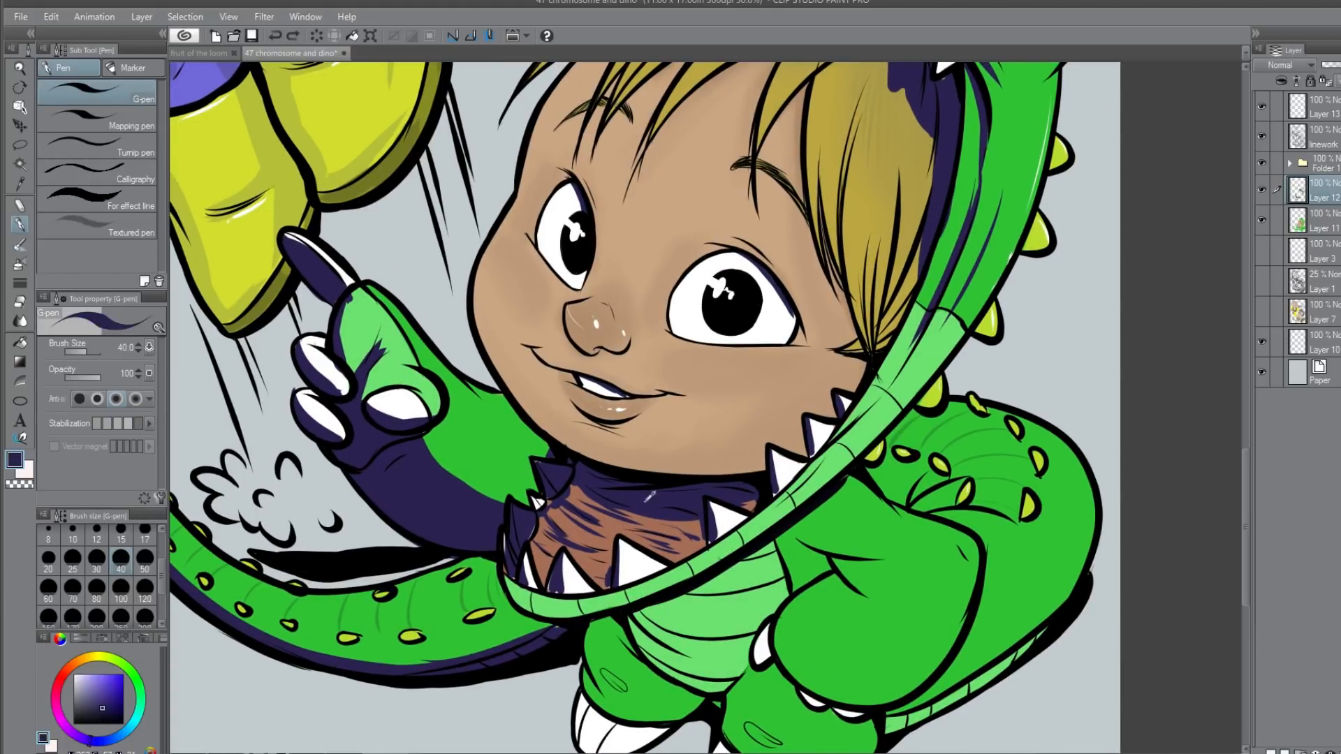
Step: Set the shadow layer to Multiply at 23% opacity
{"action": "left_click_drag", "start_coordinate": [1334, 70], "coordinate": [1320, 71]}
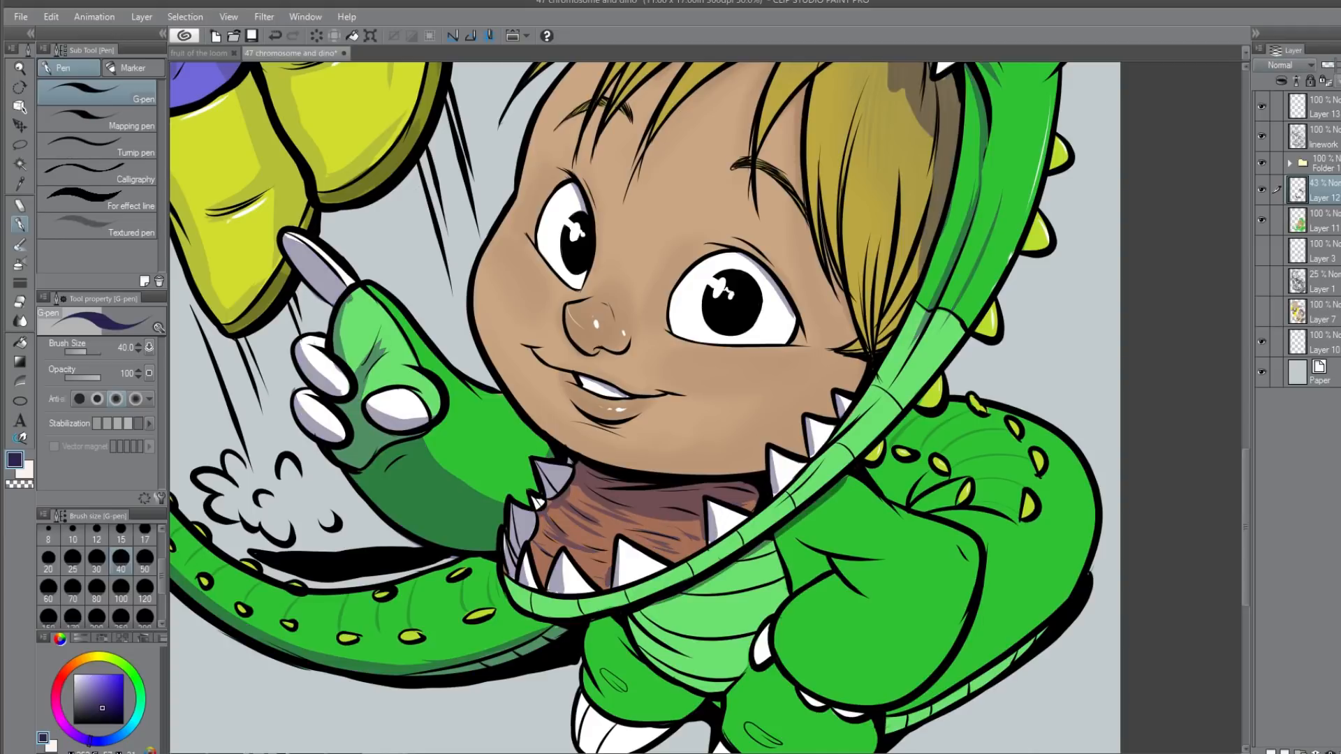
{"action": "left_click", "coordinate": [1284, 104]}
{"action": "left_click", "coordinate": [1327, 65]}
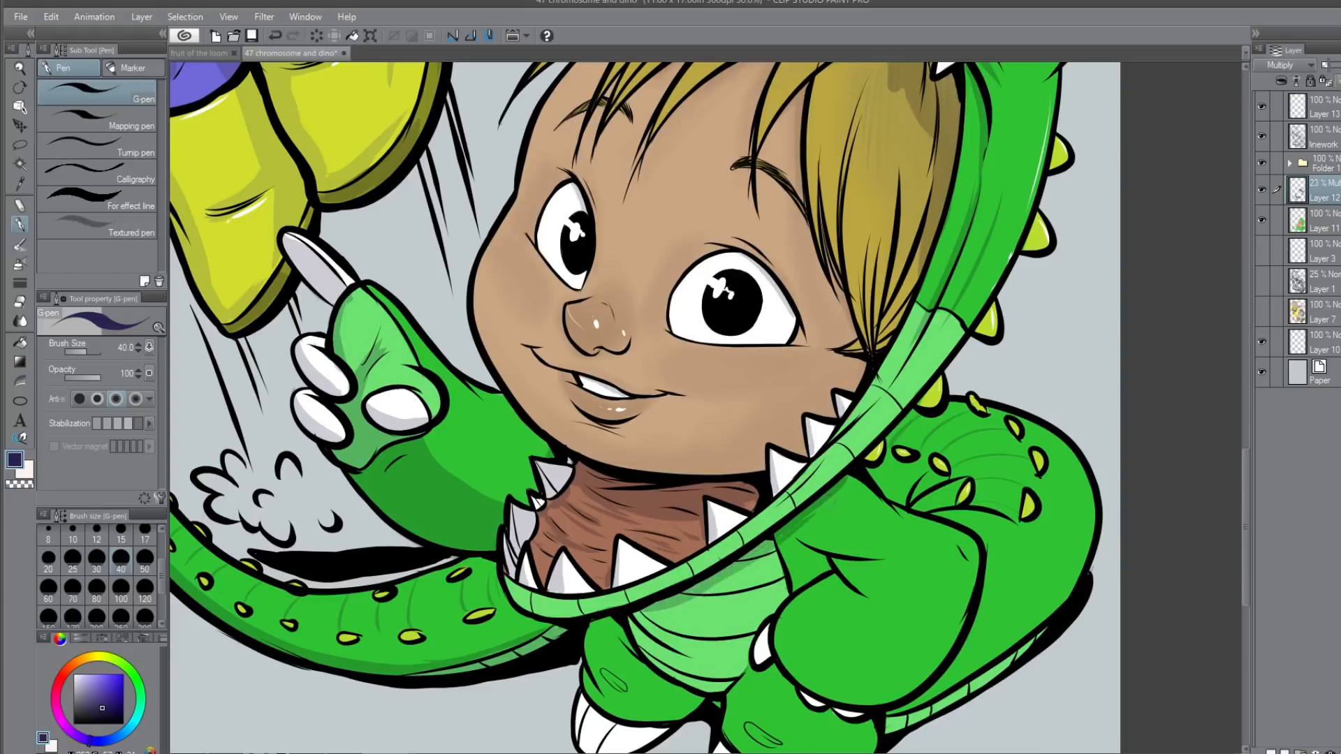
Step: Paint the shadow cast by the hood's lower jaw across the upper belly and the bent arm's shoulder
{"action": "left_click_drag", "start_coordinate": [858, 472], "coordinate": [674, 609]}
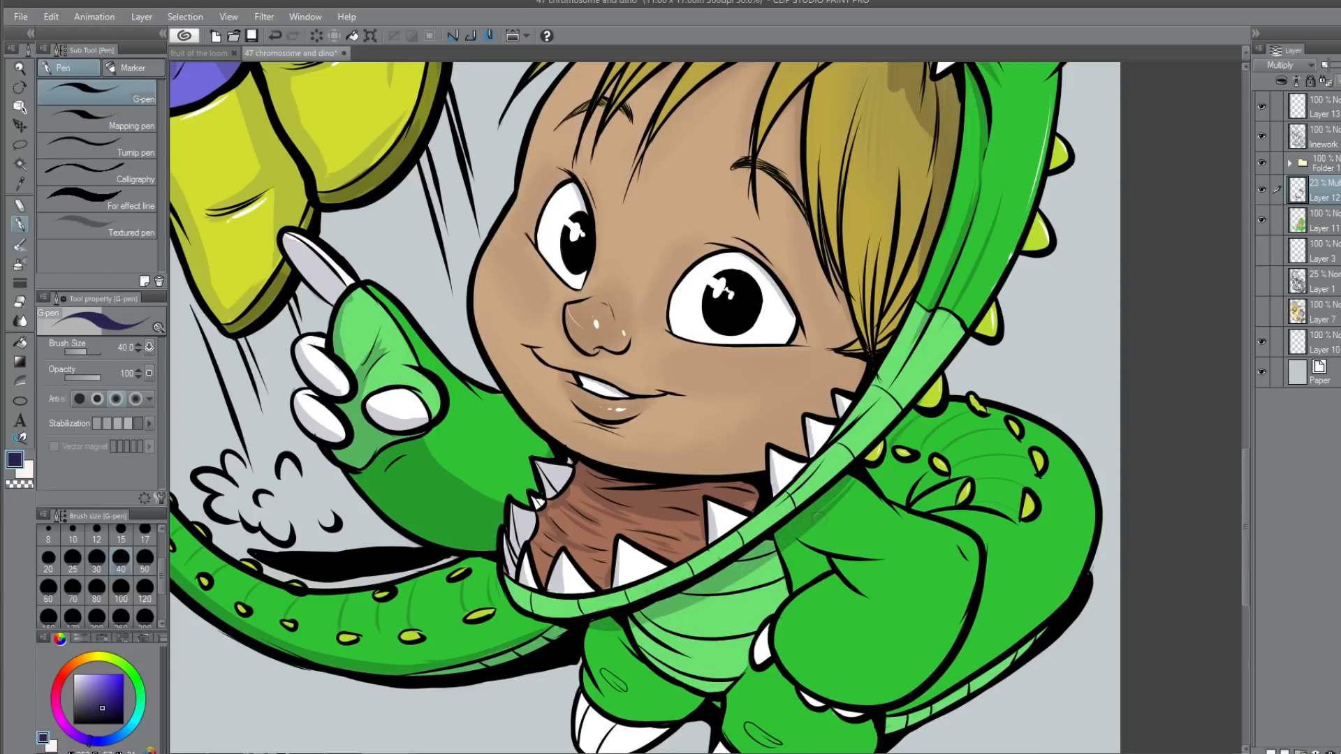
{"action": "left_click_drag", "start_coordinate": [827, 475], "coordinate": [663, 584]}
{"action": "mouse_move", "coordinate": [794, 505]}
{"action": "left_mouse_down"}
{"action": "mouse_move", "coordinate": [625, 602]}
{"action": "mouse_move", "coordinate": [510, 596]}
{"action": "mouse_move", "coordinate": [610, 610]}
{"action": "mouse_move", "coordinate": [655, 590]}
{"action": "left_mouse_up"}
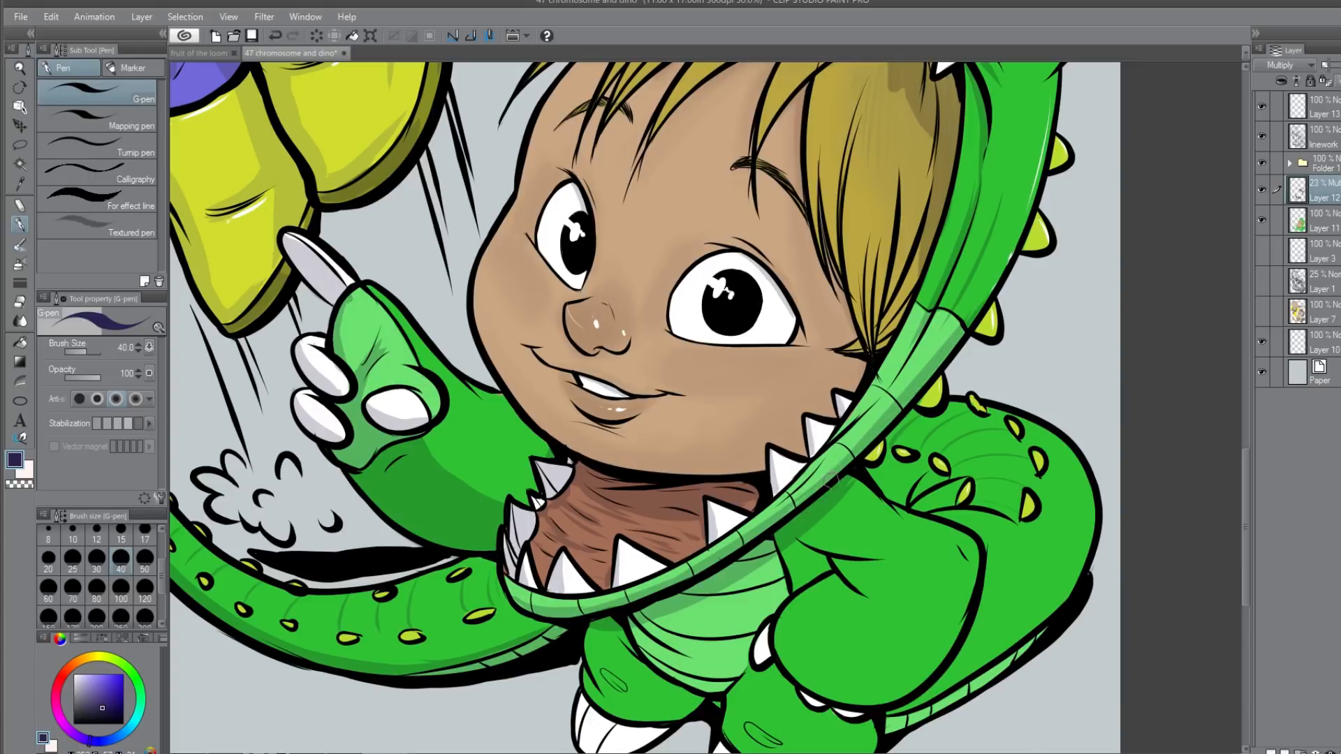
{"action": "mouse_move", "coordinate": [801, 547]}
{"action": "left_mouse_down"}
{"action": "mouse_move", "coordinate": [832, 565]}
{"action": "mouse_move", "coordinate": [795, 532]}
{"action": "mouse_move", "coordinate": [859, 533]}
{"action": "mouse_move", "coordinate": [848, 555]}
{"action": "mouse_move", "coordinate": [778, 531]}
{"action": "mouse_move", "coordinate": [828, 519]}
{"action": "mouse_move", "coordinate": [820, 547]}
{"action": "left_mouse_up"}
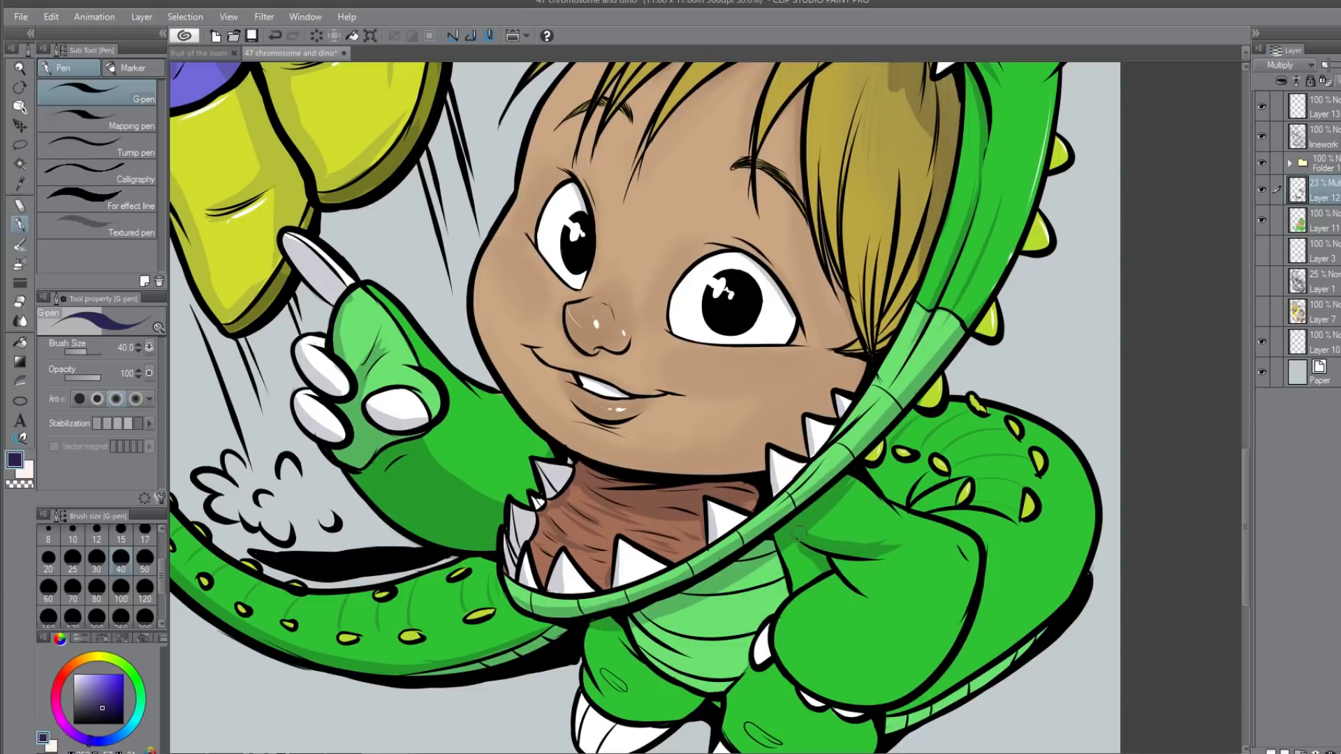
Step: Shade the dinosaur costume's far leg and the striped light-green belly
{"action": "mouse_move", "coordinate": [587, 631]}
{"action": "left_mouse_down"}
{"action": "mouse_move", "coordinate": [584, 662]}
{"action": "mouse_move", "coordinate": [611, 714]}
{"action": "mouse_move", "coordinate": [622, 620]}
{"action": "mouse_move", "coordinate": [630, 650]}
{"action": "mouse_move", "coordinate": [700, 690]}
{"action": "left_mouse_up"}
{"action": "mouse_move", "coordinate": [619, 644]}
{"action": "left_mouse_down"}
{"action": "mouse_move", "coordinate": [605, 620]}
{"action": "mouse_move", "coordinate": [590, 658]}
{"action": "mouse_move", "coordinate": [595, 623]}
{"action": "mouse_move", "coordinate": [632, 716]}
{"action": "mouse_move", "coordinate": [669, 721]}
{"action": "mouse_move", "coordinate": [701, 704]}
{"action": "mouse_move", "coordinate": [669, 672]}
{"action": "mouse_move", "coordinate": [719, 691]}
{"action": "left_mouse_up"}
{"action": "mouse_move", "coordinate": [628, 620]}
{"action": "left_mouse_down"}
{"action": "mouse_move", "coordinate": [652, 652]}
{"action": "mouse_move", "coordinate": [754, 658]}
{"action": "mouse_move", "coordinate": [707, 683]}
{"action": "mouse_move", "coordinate": [744, 669]}
{"action": "left_mouse_up"}
{"action": "left_click_drag", "start_coordinate": [772, 618], "coordinate": [682, 546]}
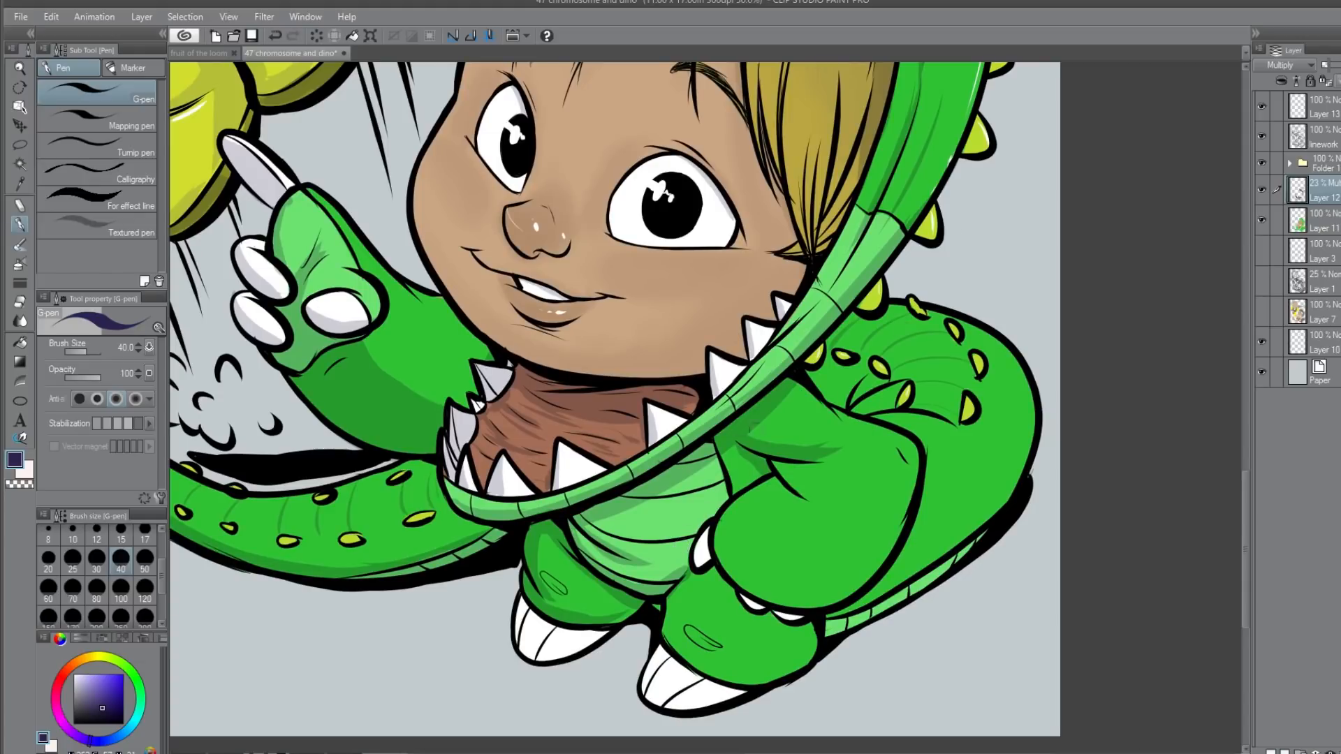
{"action": "mouse_move", "coordinate": [717, 477]}
{"action": "left_mouse_down"}
{"action": "mouse_move", "coordinate": [710, 502]}
{"action": "mouse_move", "coordinate": [700, 472]}
{"action": "mouse_move", "coordinate": [664, 517]}
{"action": "mouse_move", "coordinate": [670, 482]}
{"action": "mouse_move", "coordinate": [637, 509]}
{"action": "mouse_move", "coordinate": [588, 516]}
{"action": "mouse_move", "coordinate": [592, 530]}
{"action": "mouse_move", "coordinate": [618, 522]}
{"action": "mouse_move", "coordinate": [613, 566]}
{"action": "mouse_move", "coordinate": [650, 519]}
{"action": "mouse_move", "coordinate": [658, 579]}
{"action": "mouse_move", "coordinate": [706, 509]}
{"action": "mouse_move", "coordinate": [679, 569]}
{"action": "left_mouse_up"}
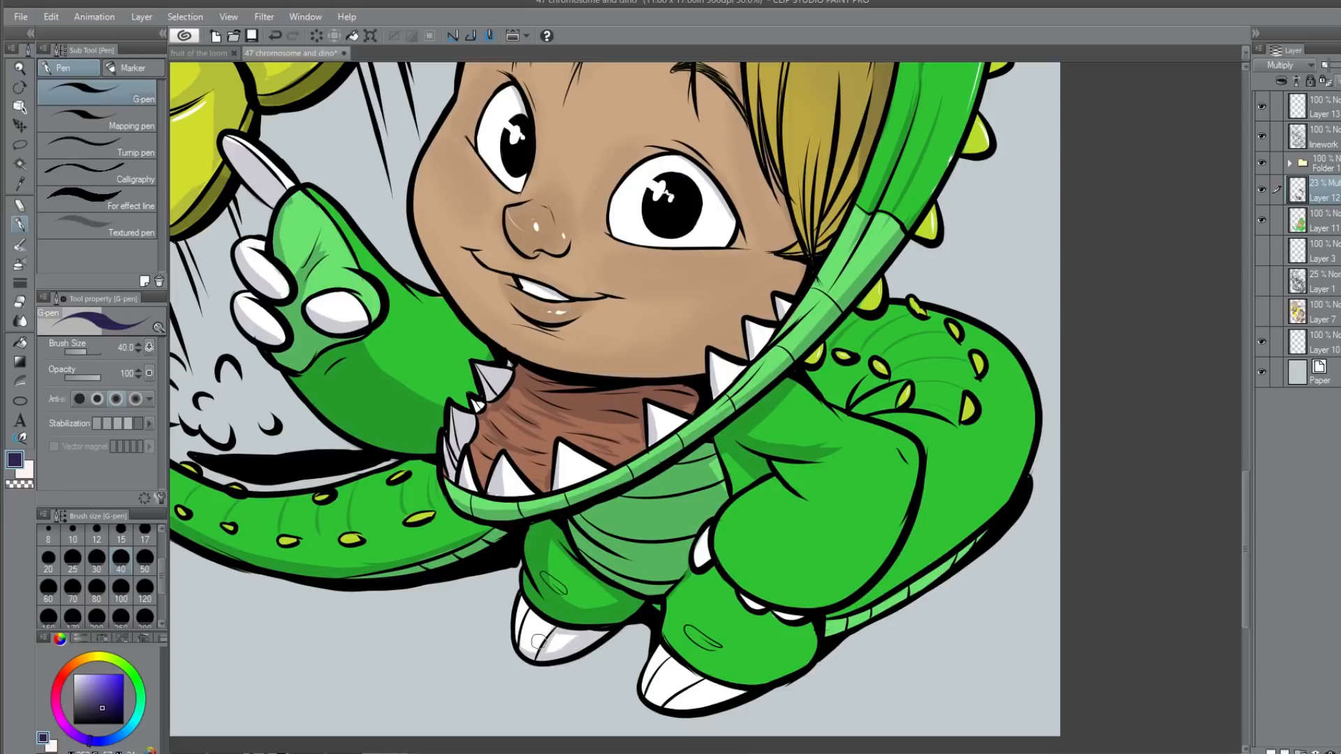
Step: Shade the white toe claws on both of the dinosaur costume's feet
{"action": "mouse_move", "coordinate": [521, 657]}
{"action": "left_mouse_down"}
{"action": "mouse_move", "coordinate": [529, 615]}
{"action": "mouse_move", "coordinate": [544, 624]}
{"action": "mouse_move", "coordinate": [525, 601]}
{"action": "left_mouse_up"}
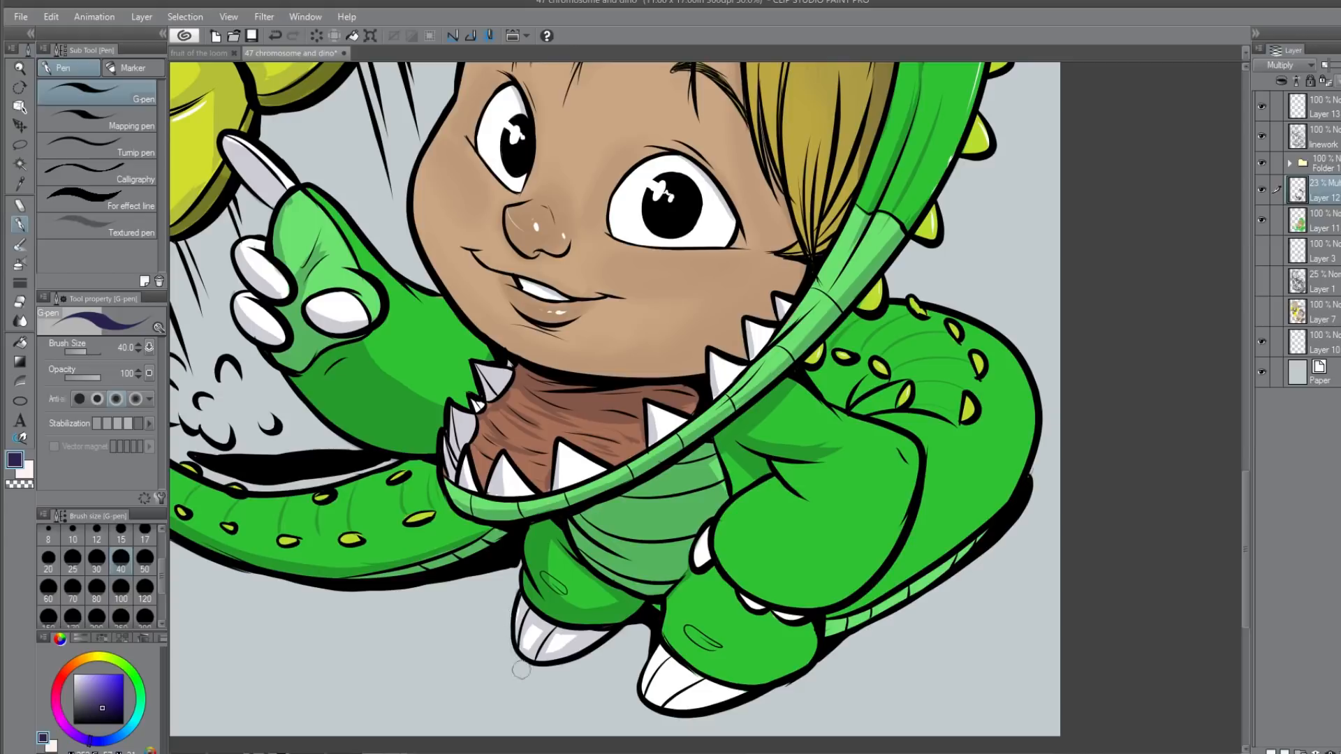
{"action": "left_click_drag", "start_coordinate": [530, 610], "coordinate": [580, 633]}
{"action": "mouse_move", "coordinate": [658, 650]}
{"action": "left_mouse_down"}
{"action": "mouse_move", "coordinate": [695, 679]}
{"action": "mouse_move", "coordinate": [669, 652]}
{"action": "mouse_move", "coordinate": [748, 689]}
{"action": "mouse_move", "coordinate": [708, 704]}
{"action": "mouse_move", "coordinate": [644, 693]}
{"action": "left_mouse_up"}
{"action": "mouse_move", "coordinate": [658, 646]}
{"action": "left_mouse_down"}
{"action": "mouse_move", "coordinate": [641, 684]}
{"action": "mouse_move", "coordinate": [662, 707]}
{"action": "left_mouse_up"}
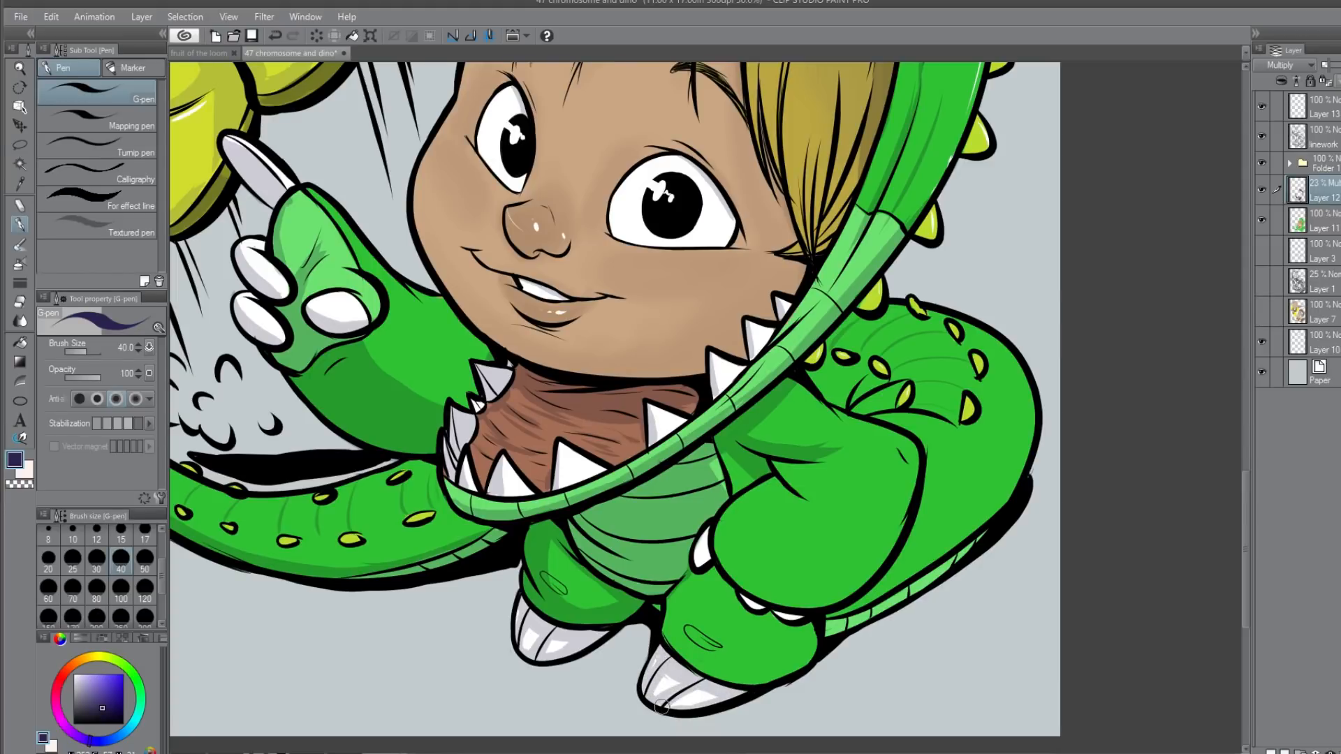
Step: Shade the bent arm with its hand claws and the lower edge of the costume's body
{"action": "left_click_drag", "start_coordinate": [711, 536], "coordinate": [716, 570]}
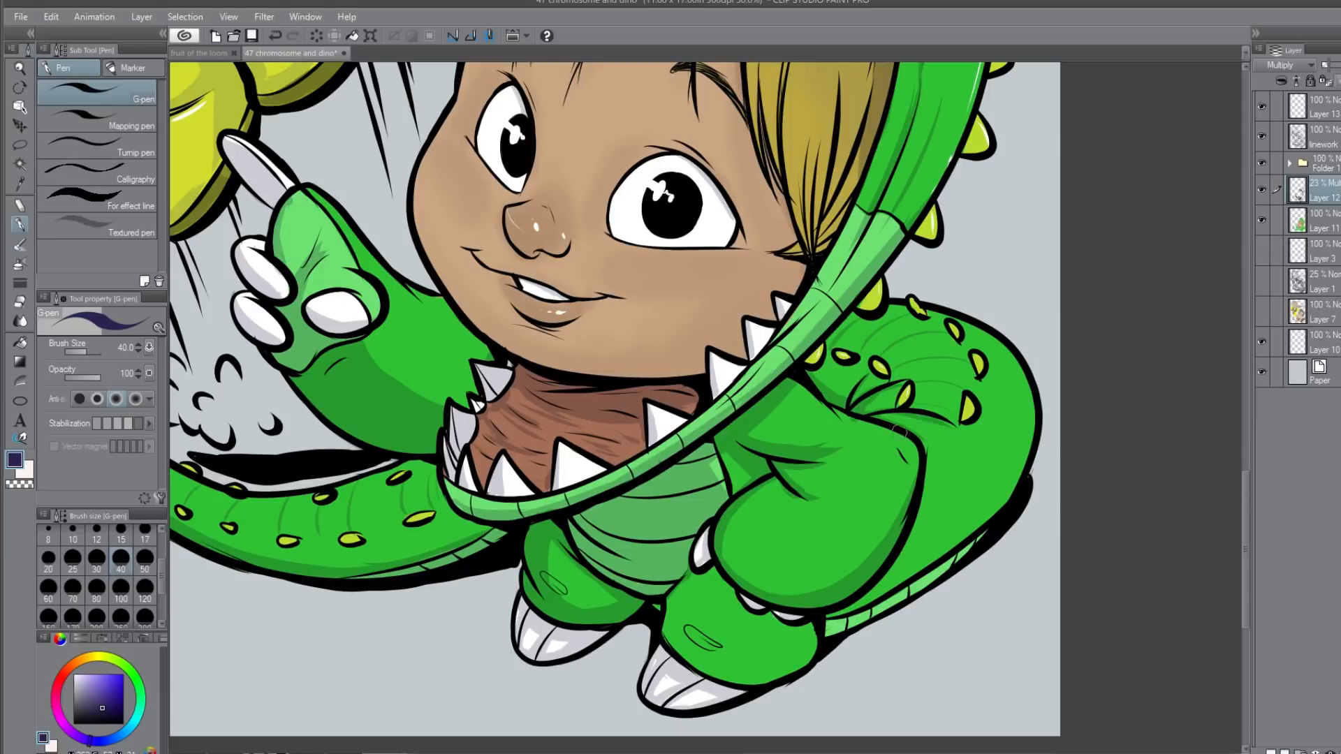
{"action": "mouse_move", "coordinate": [861, 602]}
{"action": "left_mouse_down"}
{"action": "mouse_move", "coordinate": [825, 623]}
{"action": "mouse_move", "coordinate": [917, 586]}
{"action": "mouse_move", "coordinate": [846, 622]}
{"action": "mouse_move", "coordinate": [905, 591]}
{"action": "mouse_move", "coordinate": [1021, 456]}
{"action": "mouse_move", "coordinate": [1028, 409]}
{"action": "left_mouse_up"}
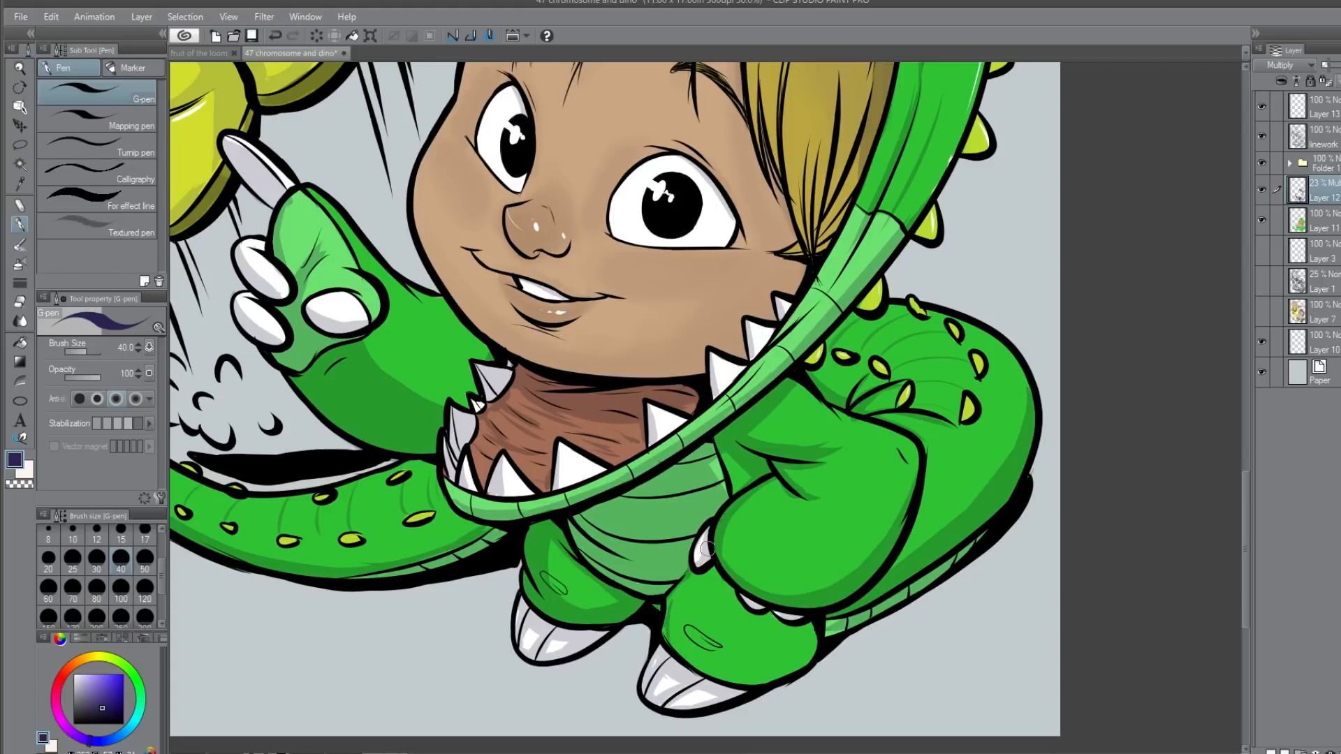
{"action": "scroll", "coordinate": [706, 548], "scroll_direction": "up", "scroll_amount": 2}
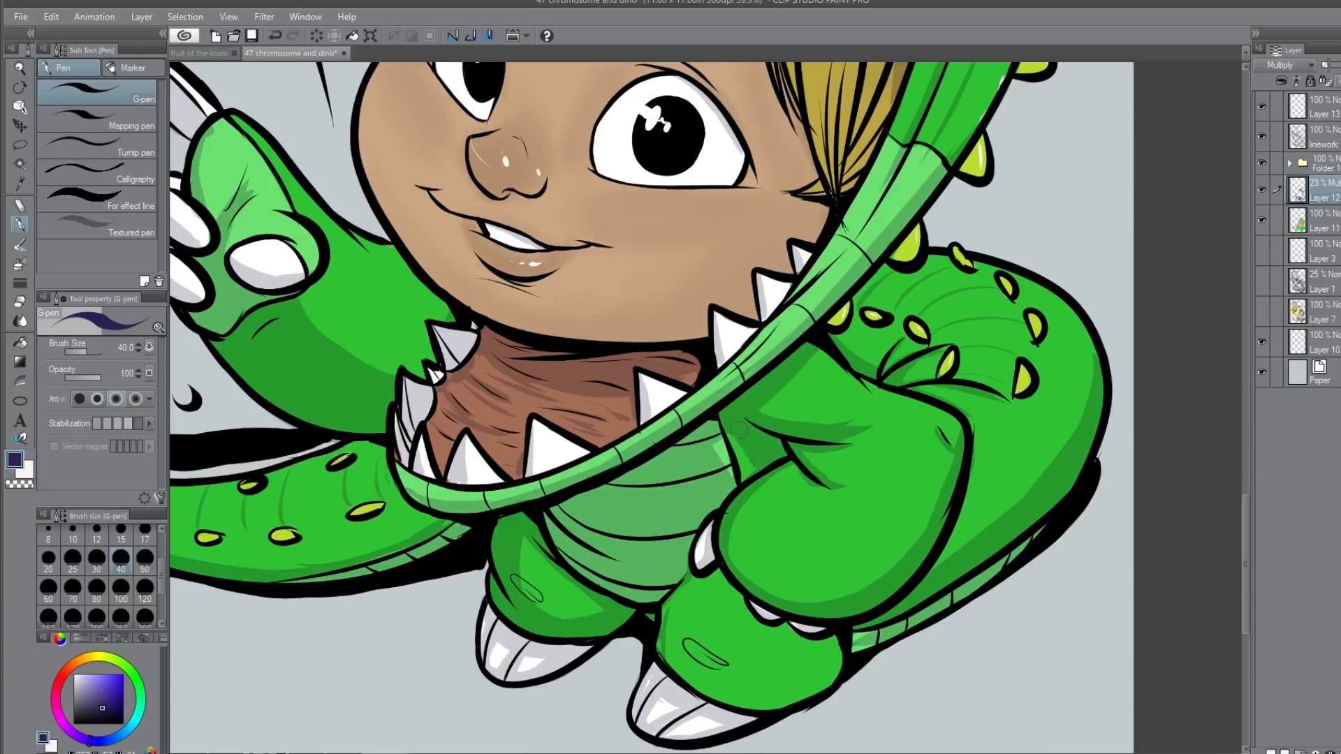
{"action": "left_click_drag", "start_coordinate": [721, 578], "coordinate": [788, 634]}
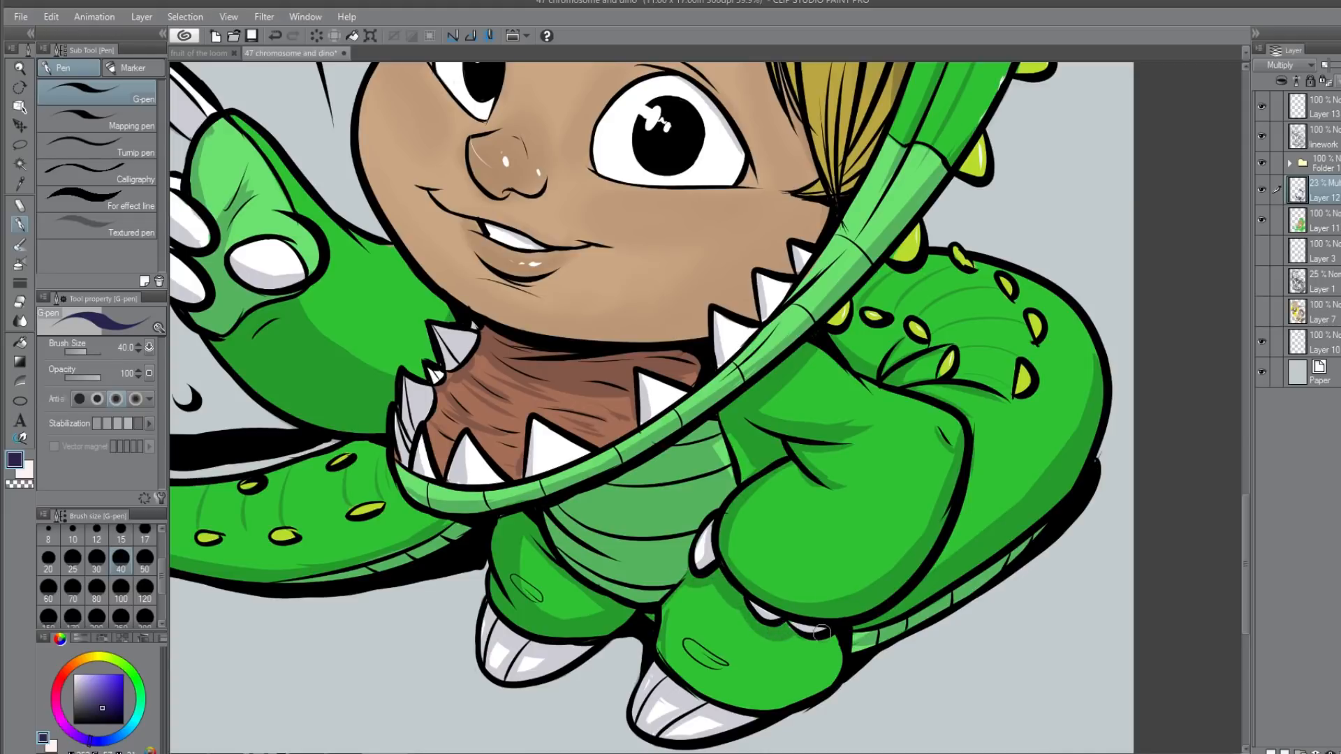
Step: Remove the stray brown and grey colour test marks from the background on Layer 10
{"action": "scroll", "coordinate": [821, 632], "scroll_direction": "down", "scroll_amount": 4}
{"action": "scroll", "coordinate": [824, 639], "scroll_direction": "down", "scroll_amount": 4}
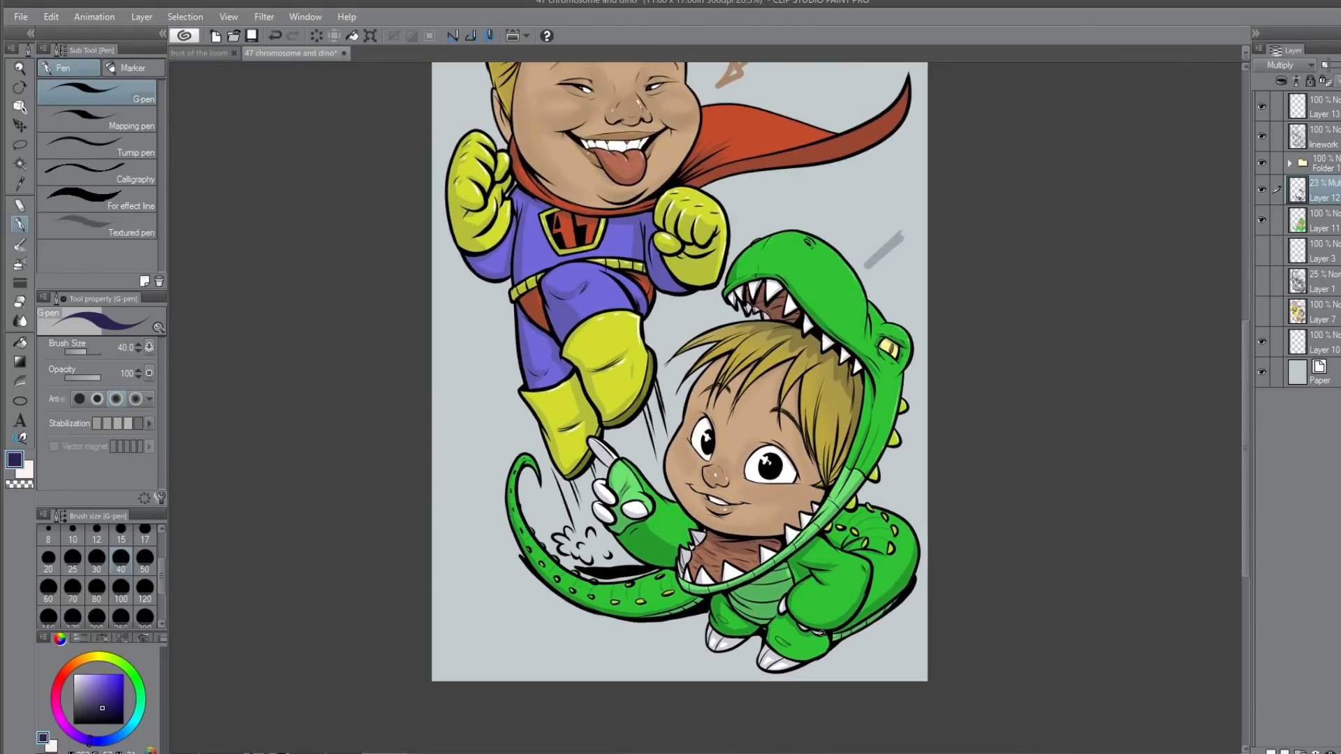
{"action": "mouse_move", "coordinate": [905, 232]}
{"action": "left_mouse_down"}
{"action": "mouse_move", "coordinate": [865, 265]}
{"action": "mouse_move", "coordinate": [899, 234]}
{"action": "mouse_move", "coordinate": [830, 389]}
{"action": "left_mouse_up"}
{"action": "left_click", "coordinate": [1324, 342]}
{"action": "mouse_move", "coordinate": [692, 189]}
{"action": "left_mouse_down"}
{"action": "mouse_move", "coordinate": [761, 160]}
{"action": "mouse_move", "coordinate": [668, 214]}
{"action": "mouse_move", "coordinate": [706, 167]}
{"action": "mouse_move", "coordinate": [678, 223]}
{"action": "mouse_move", "coordinate": [724, 190]}
{"action": "left_mouse_up"}
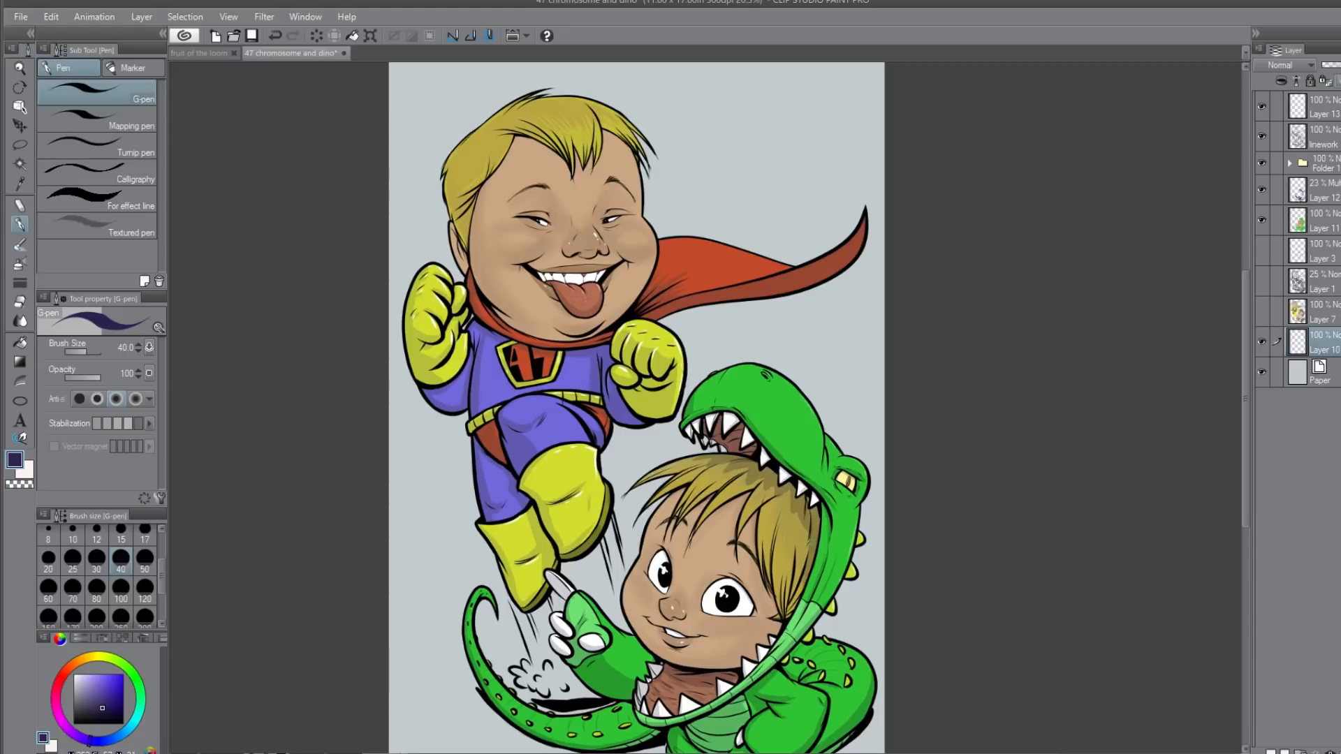
{"action": "left_click_drag", "start_coordinate": [799, 589], "coordinate": [809, 532]}
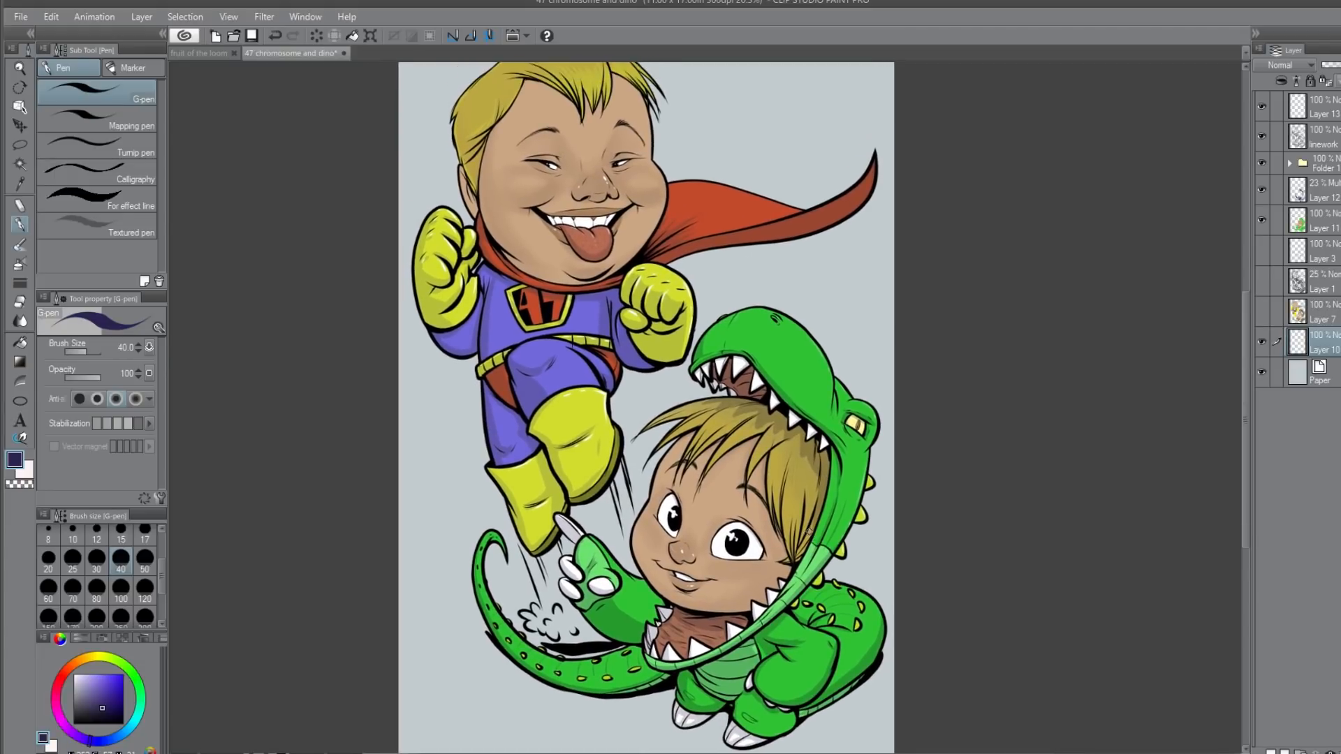
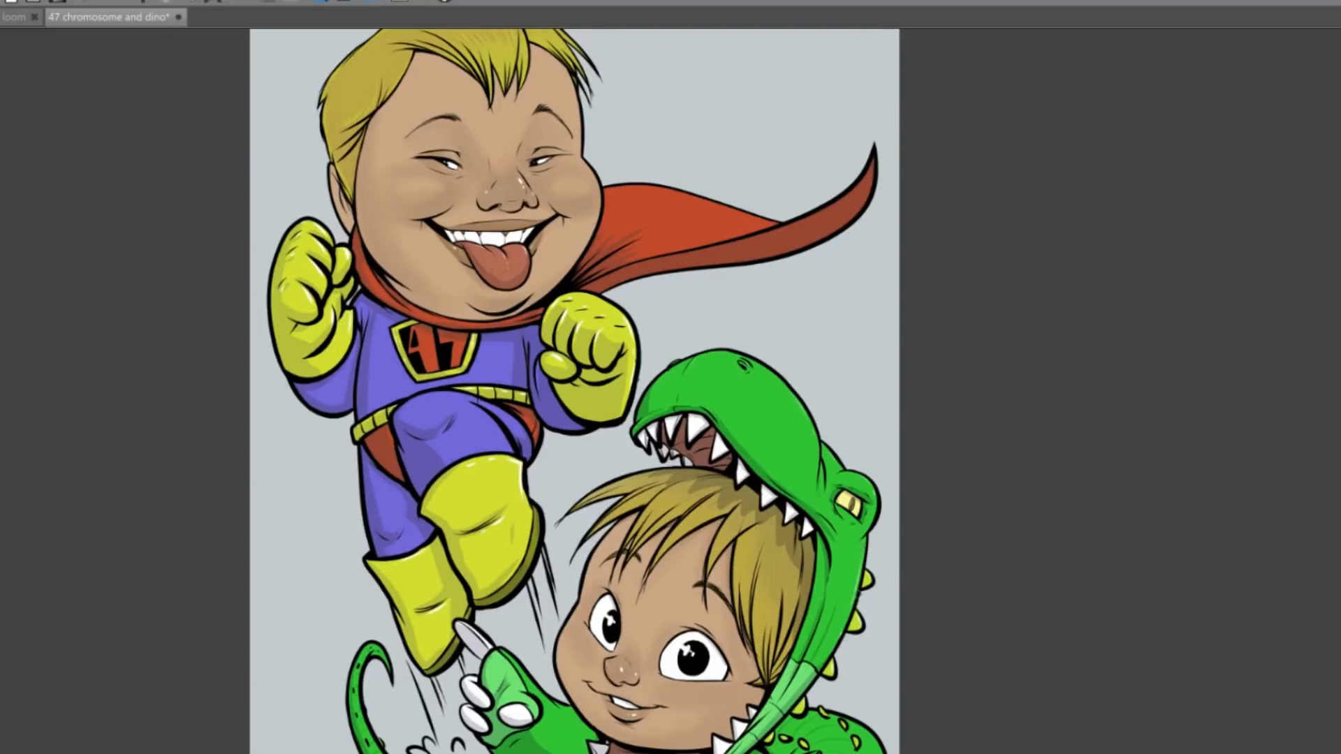
{"action": "left_click_drag", "start_coordinate": [769, 387], "coordinate": [804, 410]}
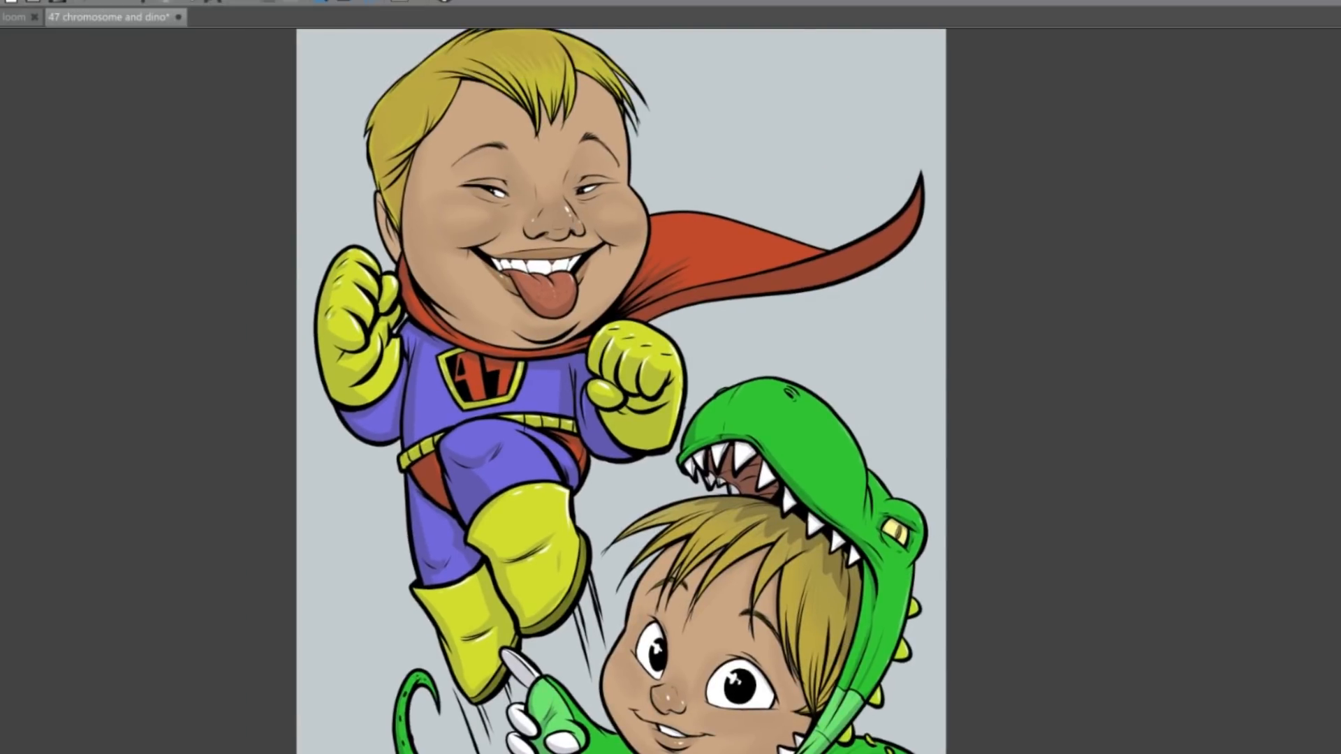
{"action": "scroll", "coordinate": [891, 362], "scroll_direction": "down", "scroll_amount": 2}
{"action": "scroll", "coordinate": [891, 286], "scroll_direction": "down", "scroll_amount": 3}
{"action": "key", "text": "ctrl+z"}
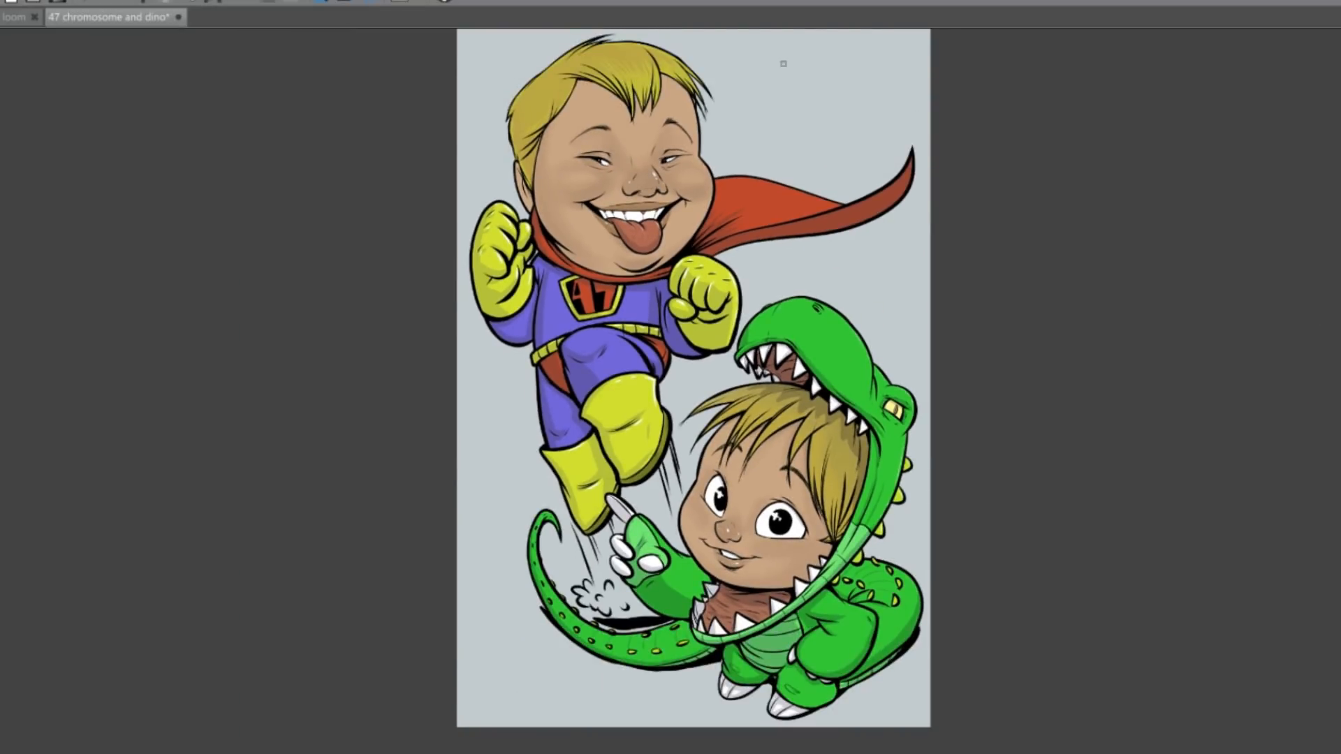
{"action": "left_click", "coordinate": [604, 95]}
{"action": "key", "text": "ctrl+d"}
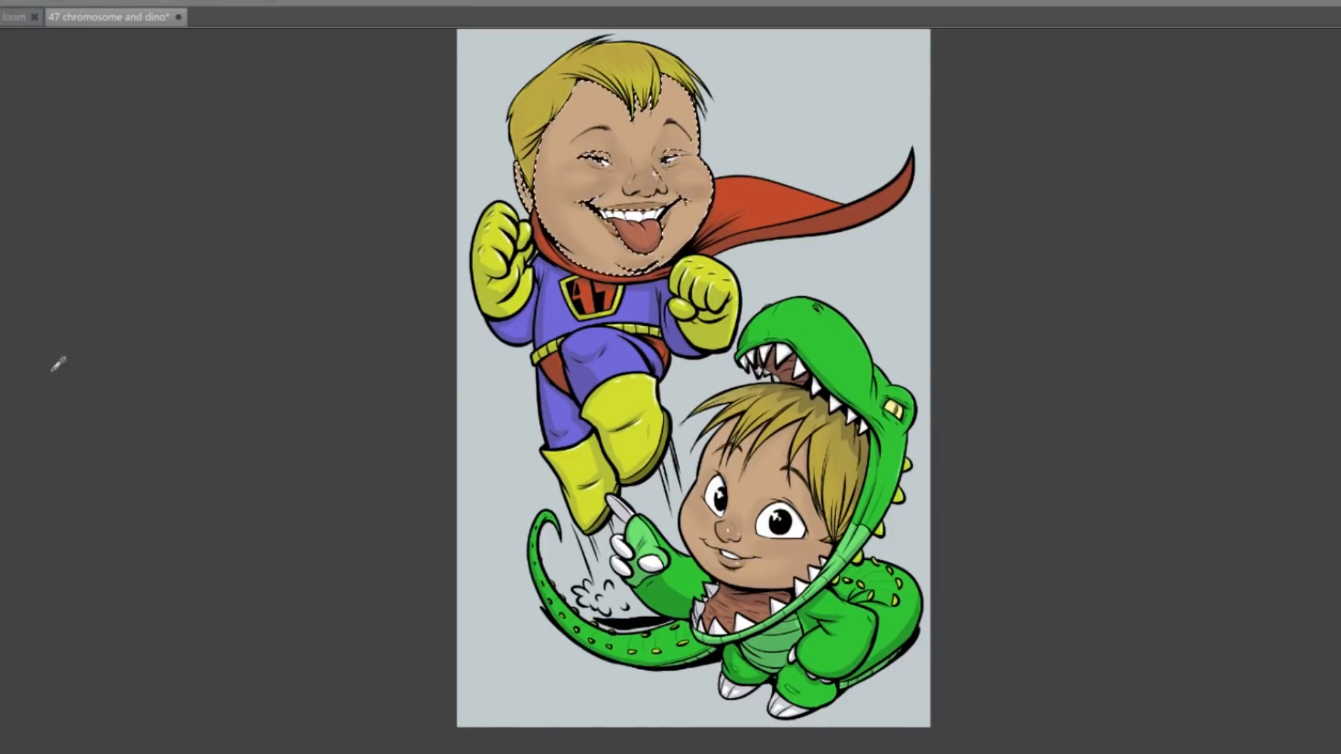
{"action": "left_click", "coordinate": [811, 374]}
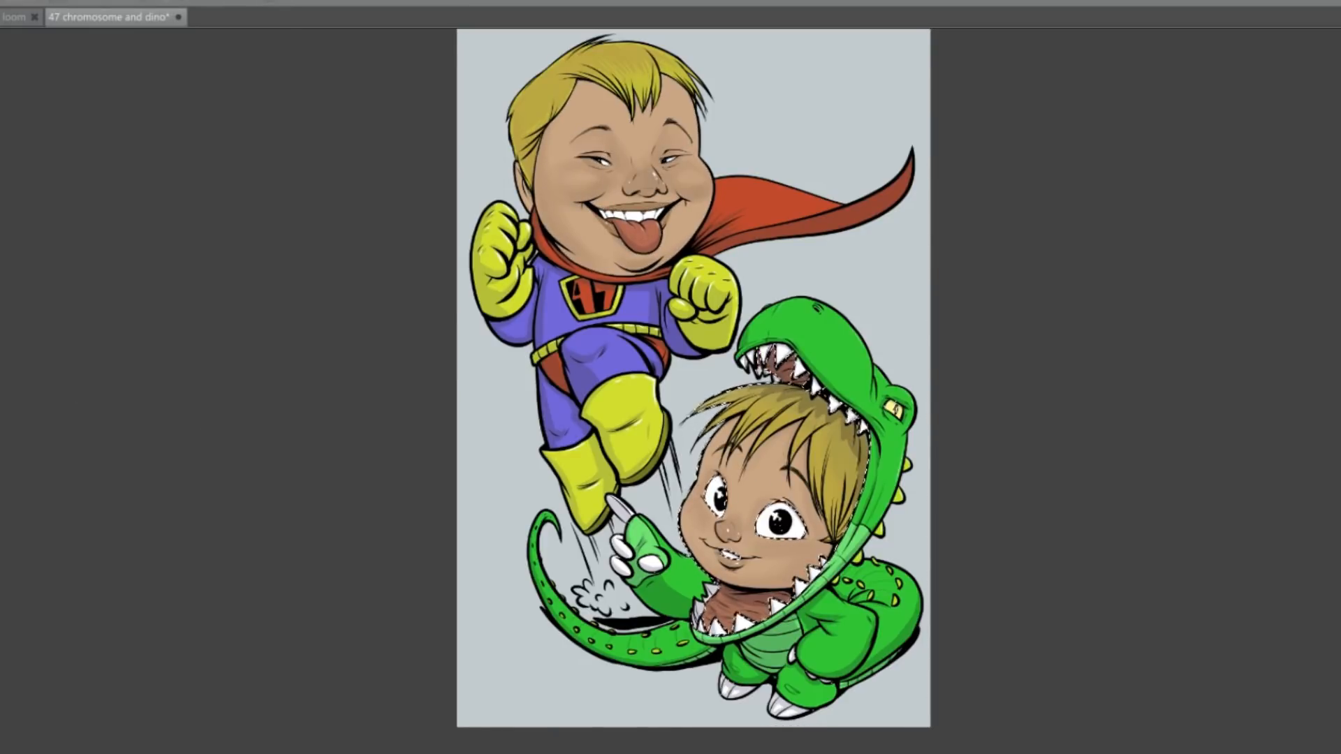
{"action": "key", "text": "ctrl+d"}
Step: Select the skin areas of the dinosaur-costumed child's face, adding the separate patches to one selection
{"action": "left_click", "coordinate": [759, 469]}
{"action": "left_click", "coordinate": [727, 532], "text": "shift"}
{"action": "left_click", "coordinate": [732, 564], "text": "shift"}
{"action": "left_click", "coordinate": [799, 453], "text": "shift"}
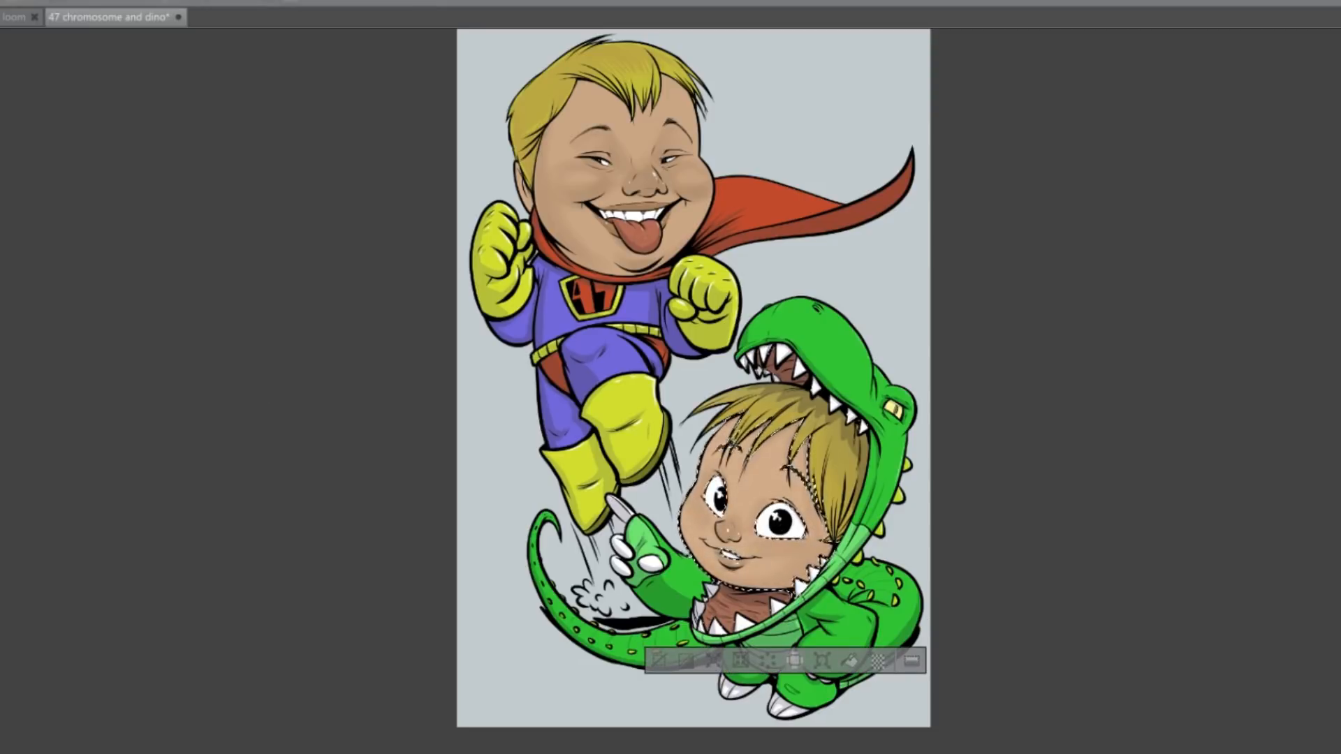
Step: Outline a hill with a spiky grass edge beneath the dinosaur-costumed child and fill it with green
{"action": "key", "text": "ctrl+d"}
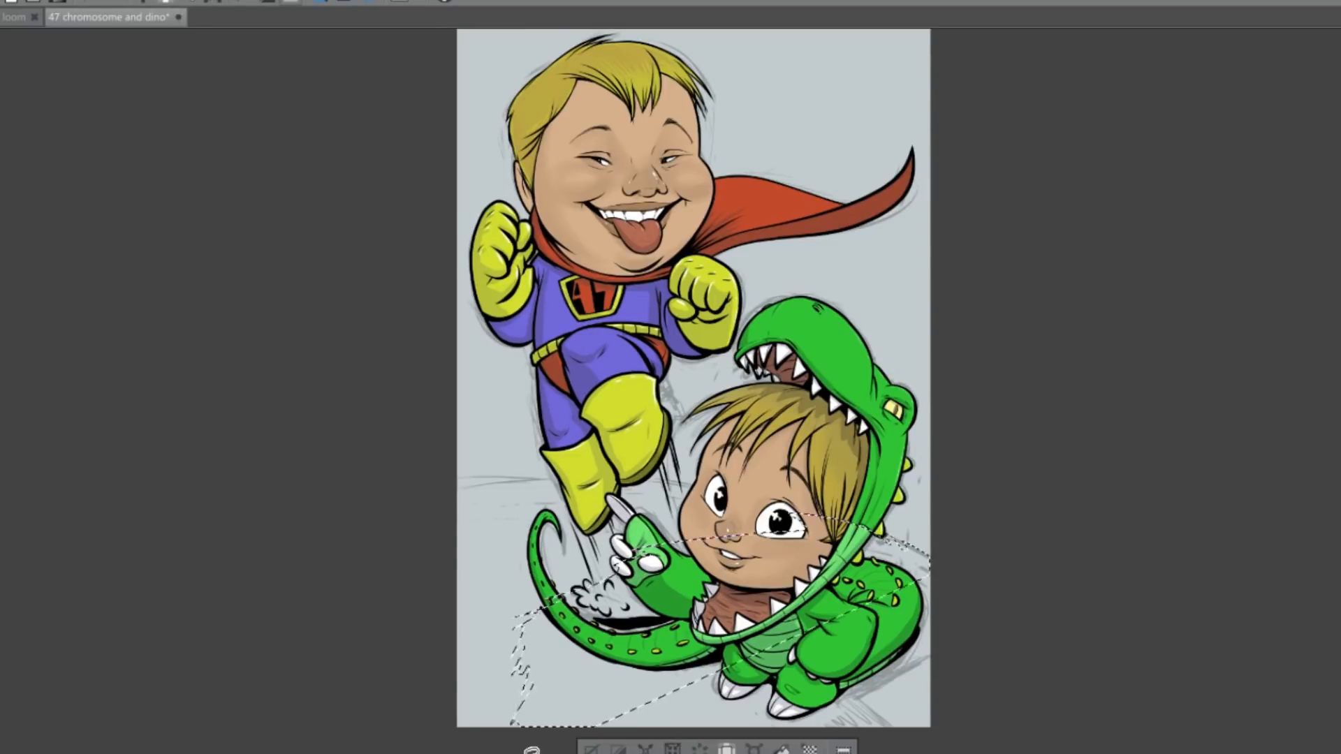
{"action": "mouse_move", "coordinate": [940, 594]}
{"action": "left_mouse_down"}
{"action": "mouse_move", "coordinate": [880, 545]}
{"action": "mouse_move", "coordinate": [516, 671]}
{"action": "mouse_move", "coordinate": [950, 593]}
{"action": "left_mouse_up"}
{"action": "mouse_move", "coordinate": [590, 540]}
{"action": "left_mouse_down"}
{"action": "mouse_move", "coordinate": [671, 752]}
{"action": "mouse_move", "coordinate": [714, 723]}
{"action": "mouse_move", "coordinate": [565, 639]}
{"action": "mouse_move", "coordinate": [597, 528]}
{"action": "left_mouse_up"}
{"action": "mouse_move", "coordinate": [536, 649]}
{"action": "left_mouse_down"}
{"action": "mouse_move", "coordinate": [552, 744]}
{"action": "mouse_move", "coordinate": [581, 699]}
{"action": "left_mouse_up"}
{"action": "key", "text": "alt+Delete"}
{"action": "key", "text": "ctrl+z"}
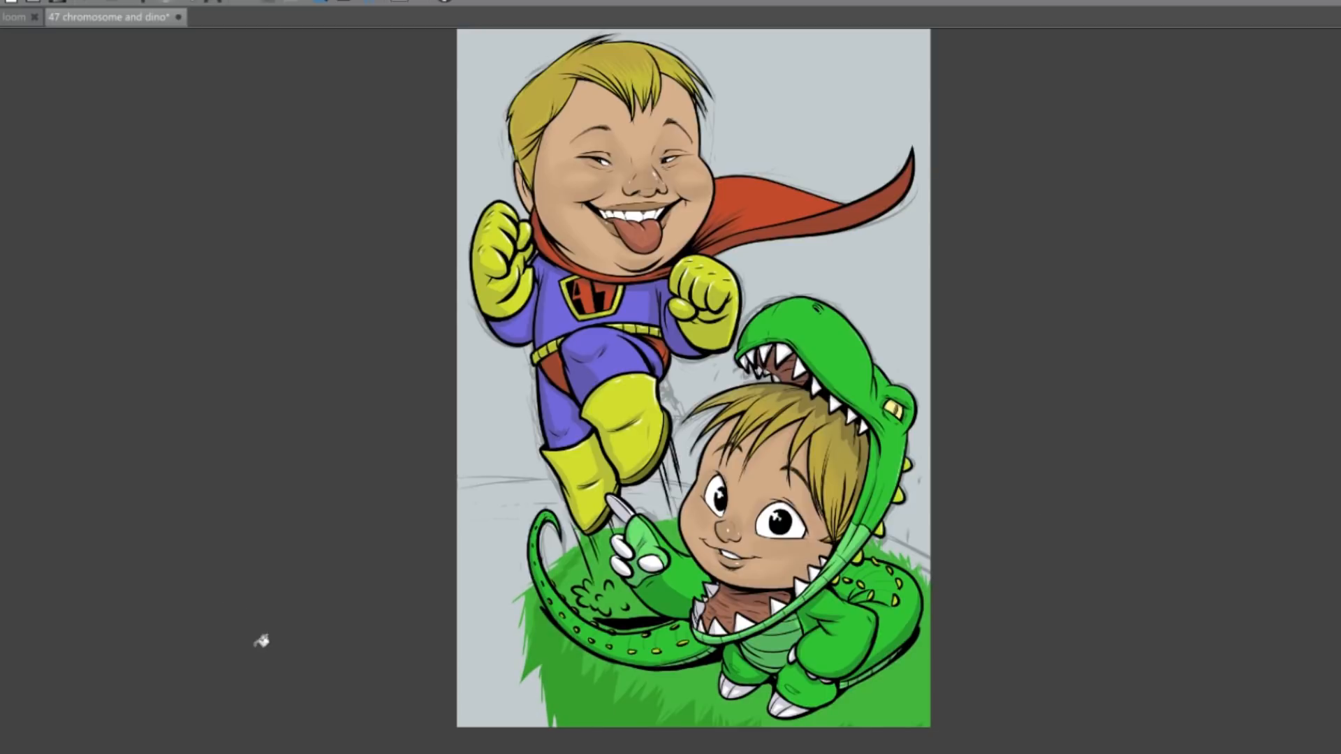
Step: Darken the grassy hill to a deep green and softly brush a lighter green around the dinosaur child's feet
{"action": "key", "text": "ctrl+u"}
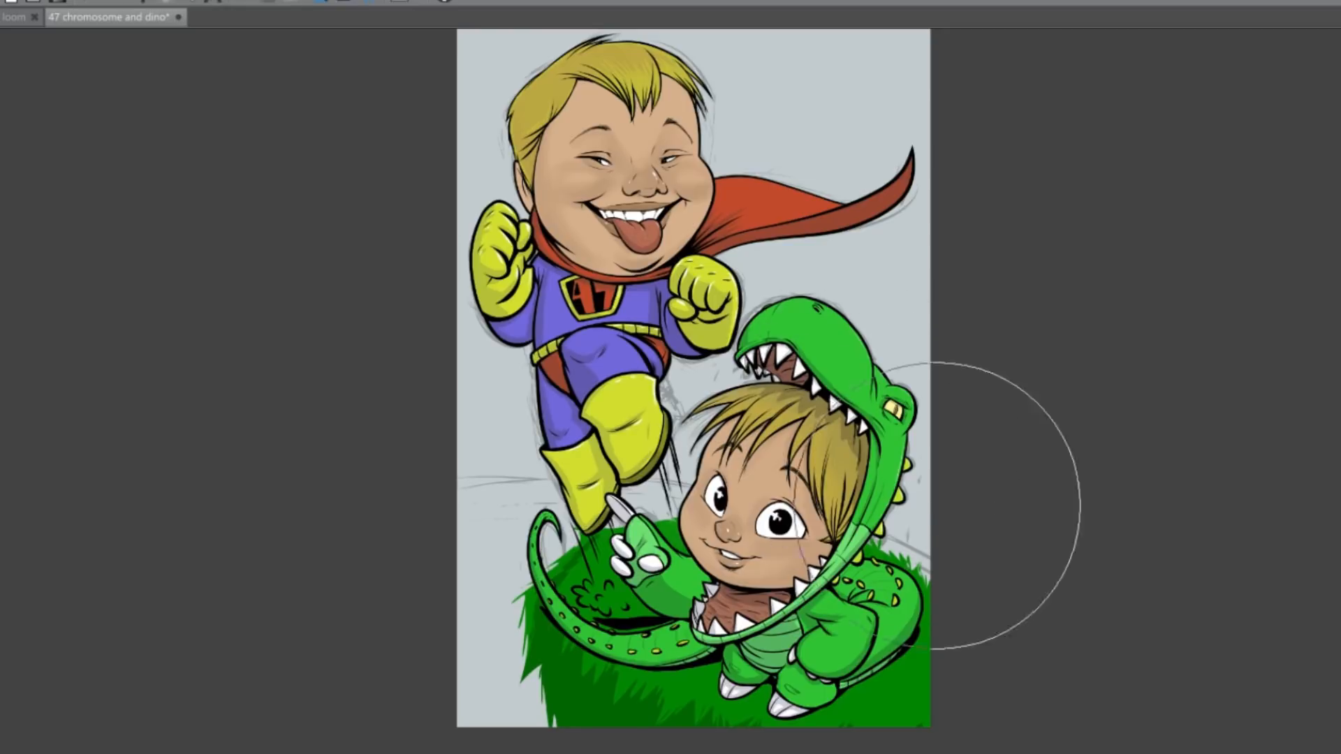
{"action": "mouse_move", "coordinate": [925, 639]}
{"action": "left_mouse_down"}
{"action": "mouse_move", "coordinate": [481, 530]}
{"action": "mouse_move", "coordinate": [747, 559]}
{"action": "left_mouse_up"}
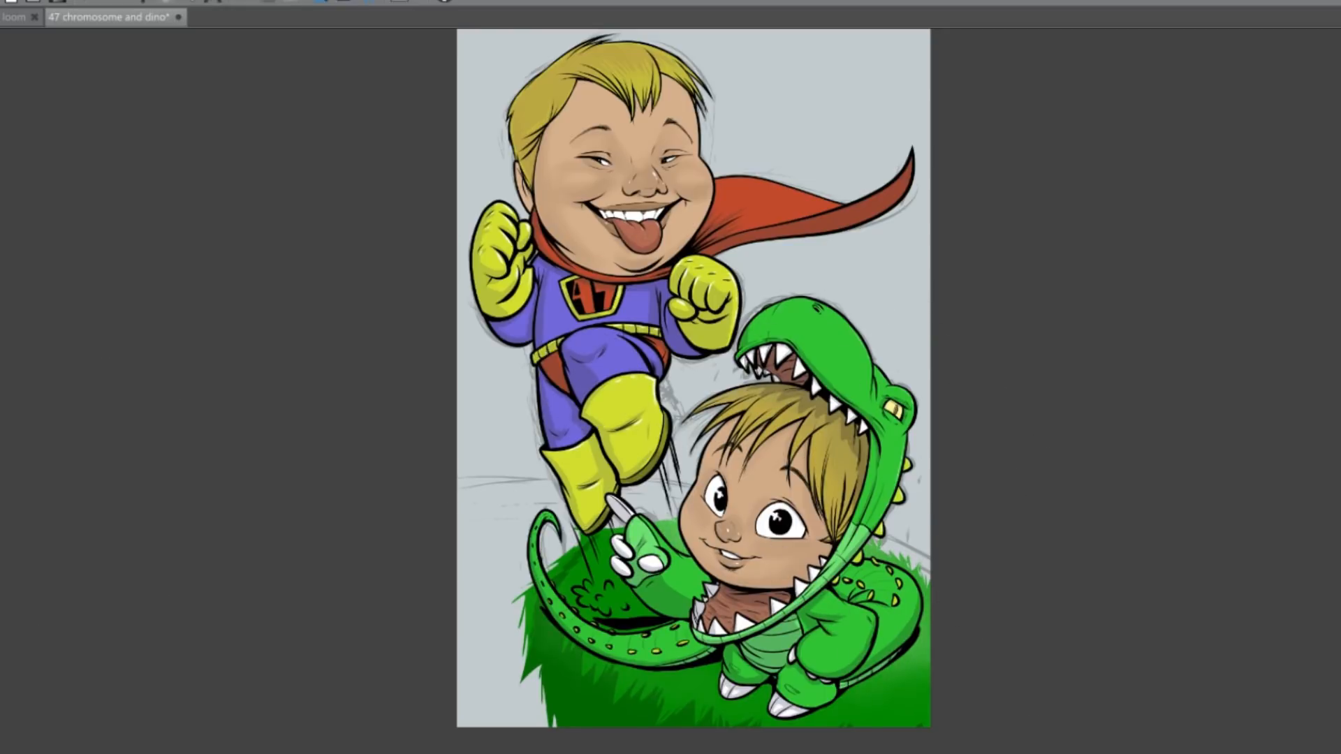
Step: Create a blue sky with pointed blue-grey mountains behind the characters, fading both to white toward the ground
{"action": "mouse_move", "coordinate": [425, 666]}
{"action": "left_mouse_down"}
{"action": "mouse_move", "coordinate": [933, 363]}
{"action": "mouse_move", "coordinate": [343, 661]}
{"action": "left_mouse_up"}
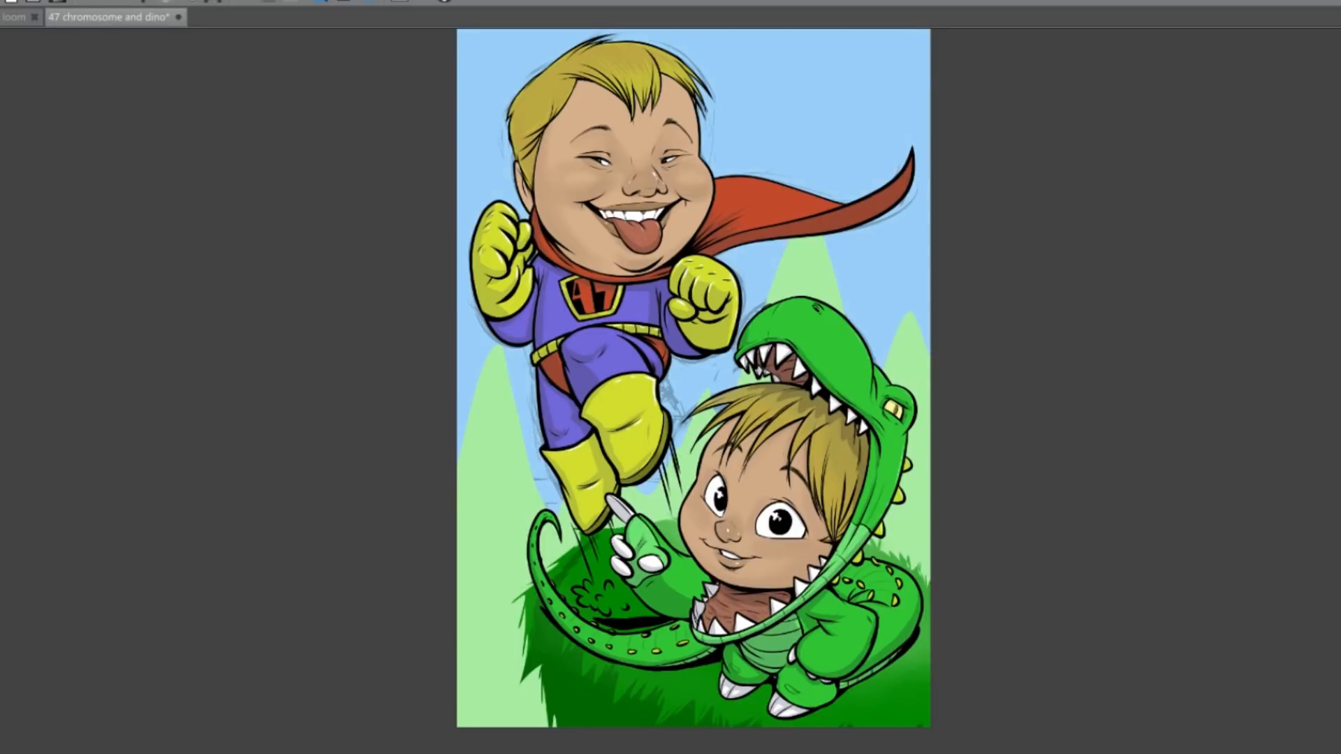
{"action": "left_click_drag", "start_coordinate": [685, 737], "coordinate": [676, 63]}
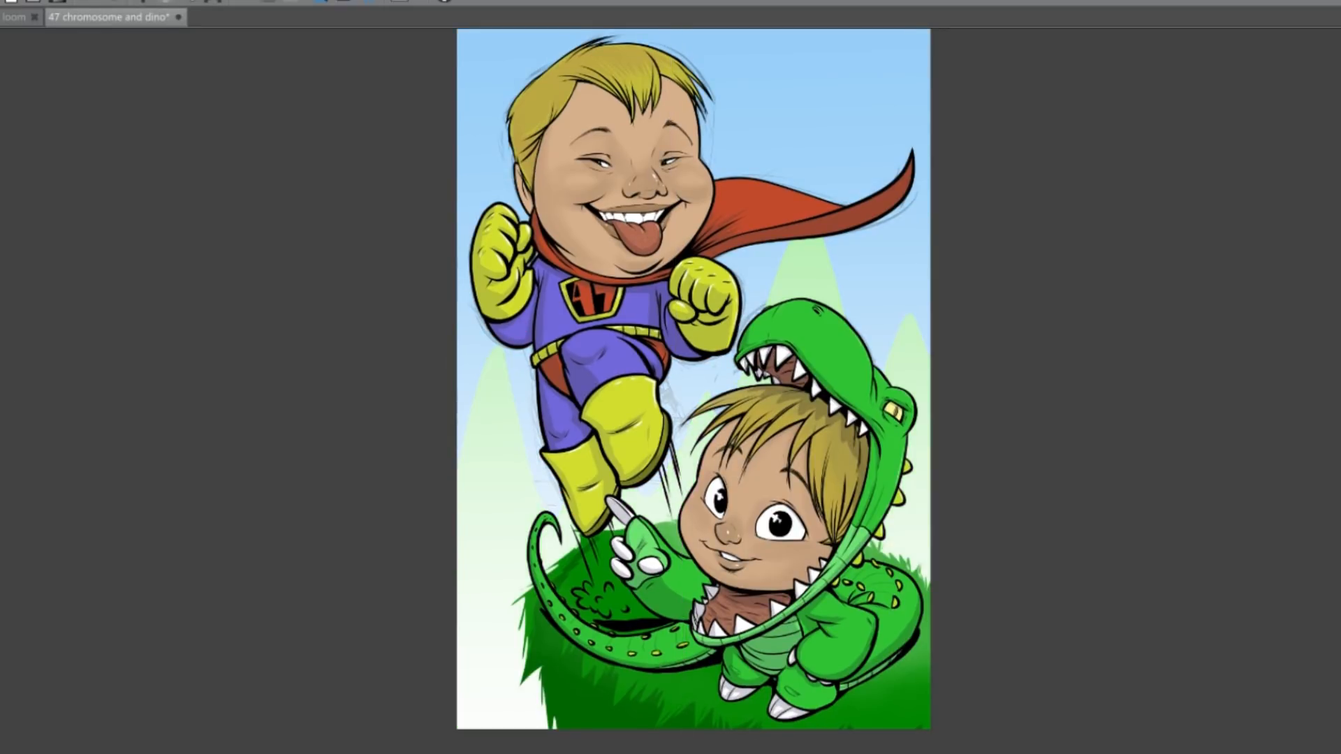
{"action": "key", "text": "ctrl+t"}
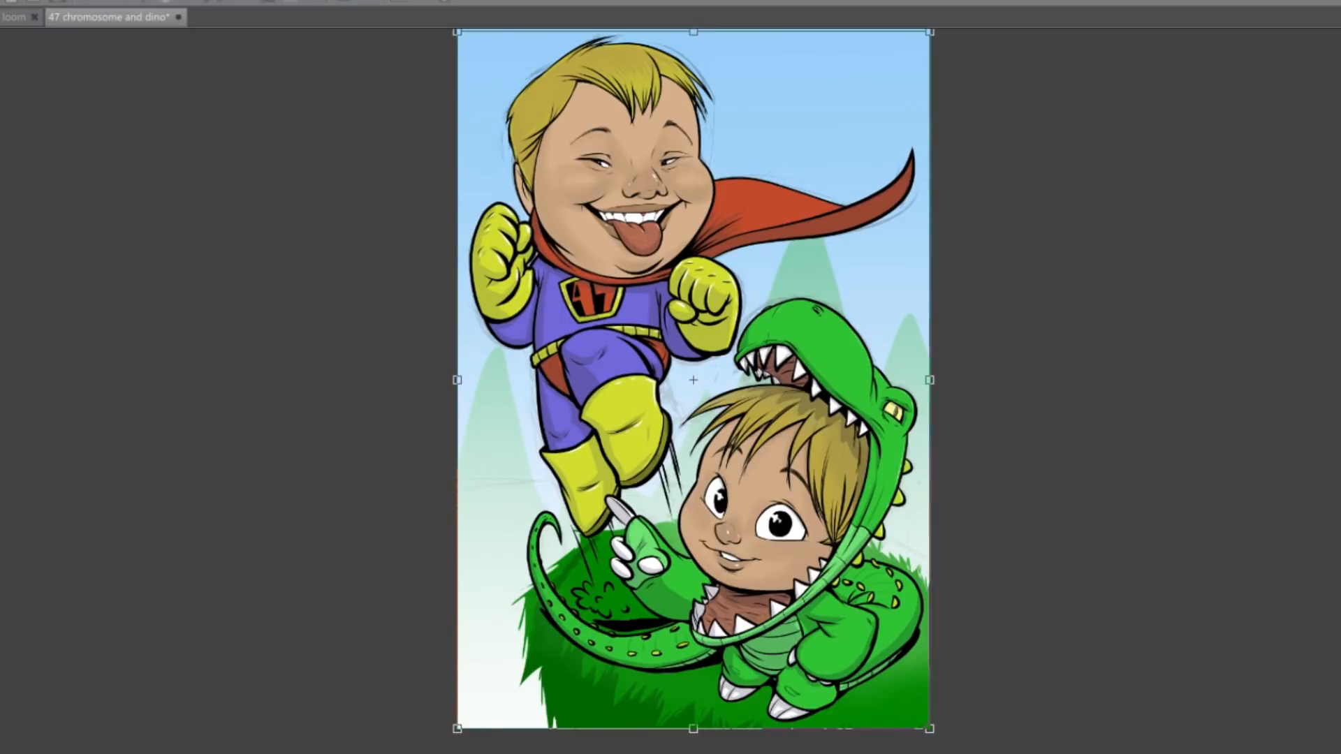
{"action": "key", "text": "Return"}
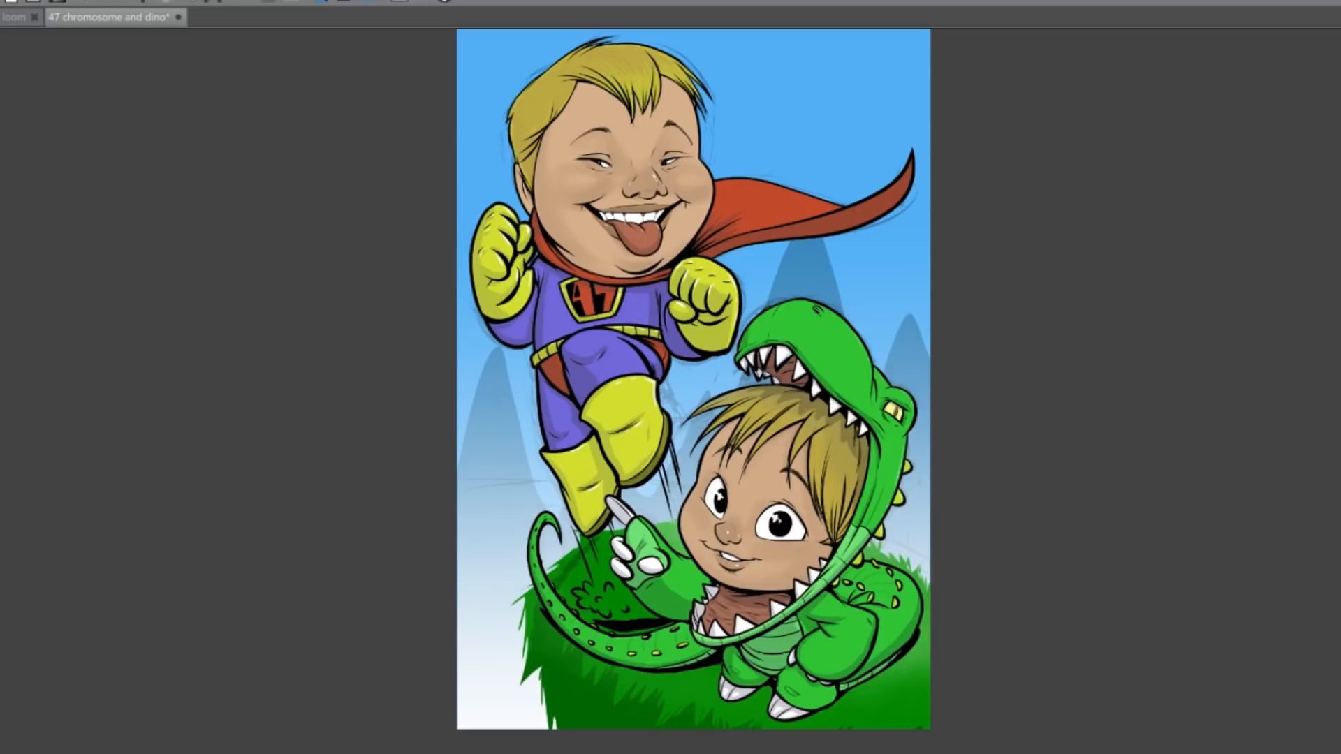
Step: Paint pale translucent clouds behind the cape, beside the raised glove and across the distant mountains
{"action": "left_click", "coordinate": [849, 178]}
{"action": "left_click", "coordinate": [434, 170]}
{"action": "left_click", "coordinate": [901, 314]}
{"action": "left_click", "coordinate": [822, 283]}
{"action": "left_click", "coordinate": [467, 431]}
{"action": "left_click_drag", "start_coordinate": [467, 432], "coordinate": [526, 438]}
{"action": "left_click_drag", "start_coordinate": [517, 620], "coordinate": [469, 692]}
Step: Add thin cloud streaks in the sky above and below the cape's tip and over the mountain beside the superhero's legs
{"action": "left_click_drag", "start_coordinate": [910, 252], "coordinate": [866, 257]}
{"action": "left_click_drag", "start_coordinate": [801, 105], "coordinate": [873, 105]}
{"action": "left_click_drag", "start_coordinate": [821, 94], "coordinate": [925, 48]}
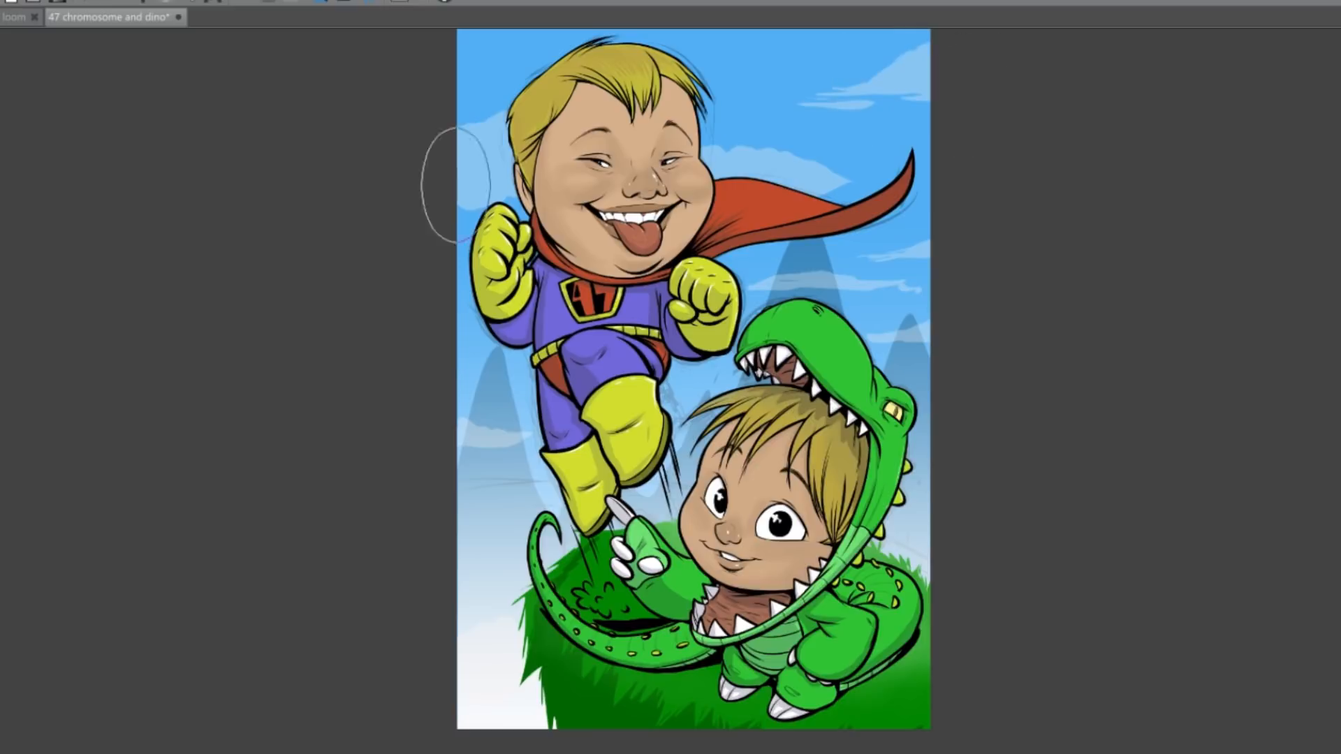
{"action": "left_click_drag", "start_coordinate": [477, 406], "coordinate": [531, 399]}
{"action": "left_click_drag", "start_coordinate": [912, 516], "coordinate": [930, 519]}
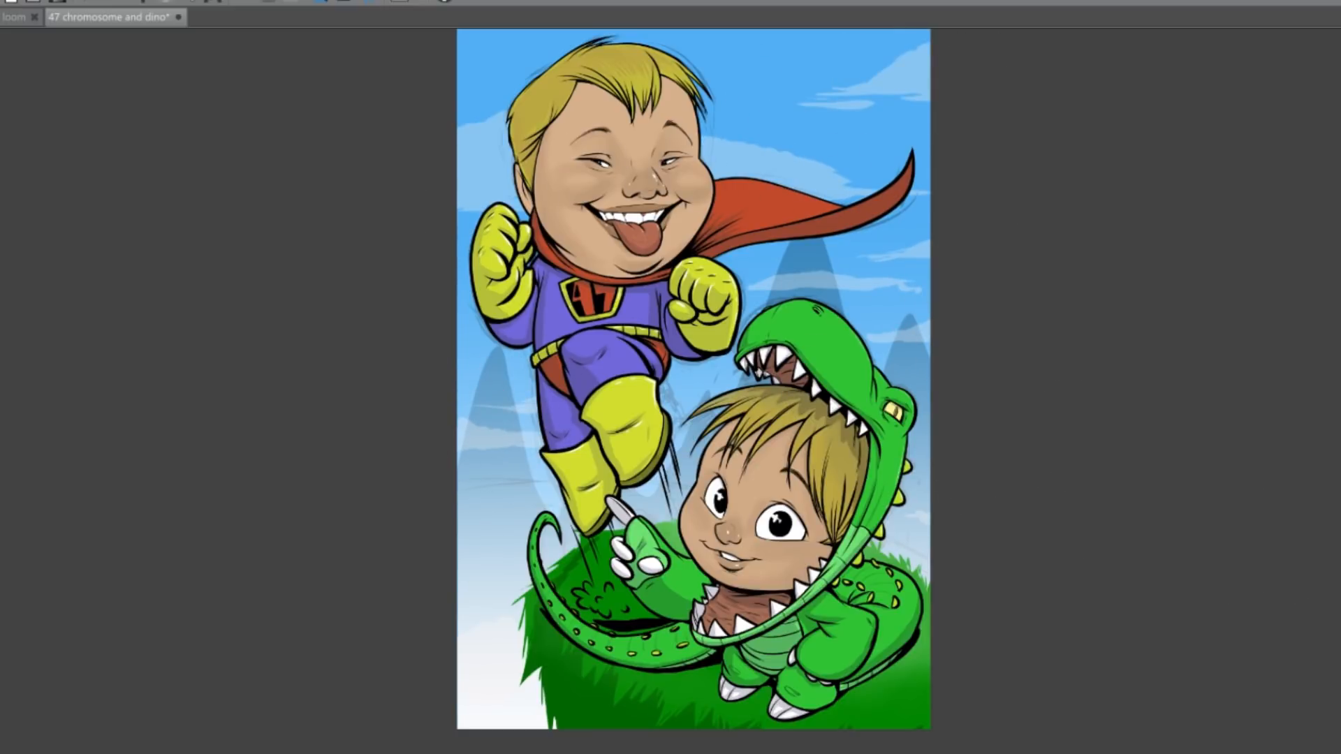
Step: Try a large pale round glow with a bright yellow sun in the sky above the cape's tip
{"action": "left_click_drag", "start_coordinate": [908, 56], "coordinate": [824, 182]}
{"action": "left_click_drag", "start_coordinate": [803, 42], "coordinate": [775, 168]}
{"action": "mouse_move", "coordinate": [900, 77]}
{"action": "left_mouse_down"}
{"action": "mouse_move", "coordinate": [887, 119]}
{"action": "mouse_move", "coordinate": [921, 133]}
{"action": "left_mouse_up"}
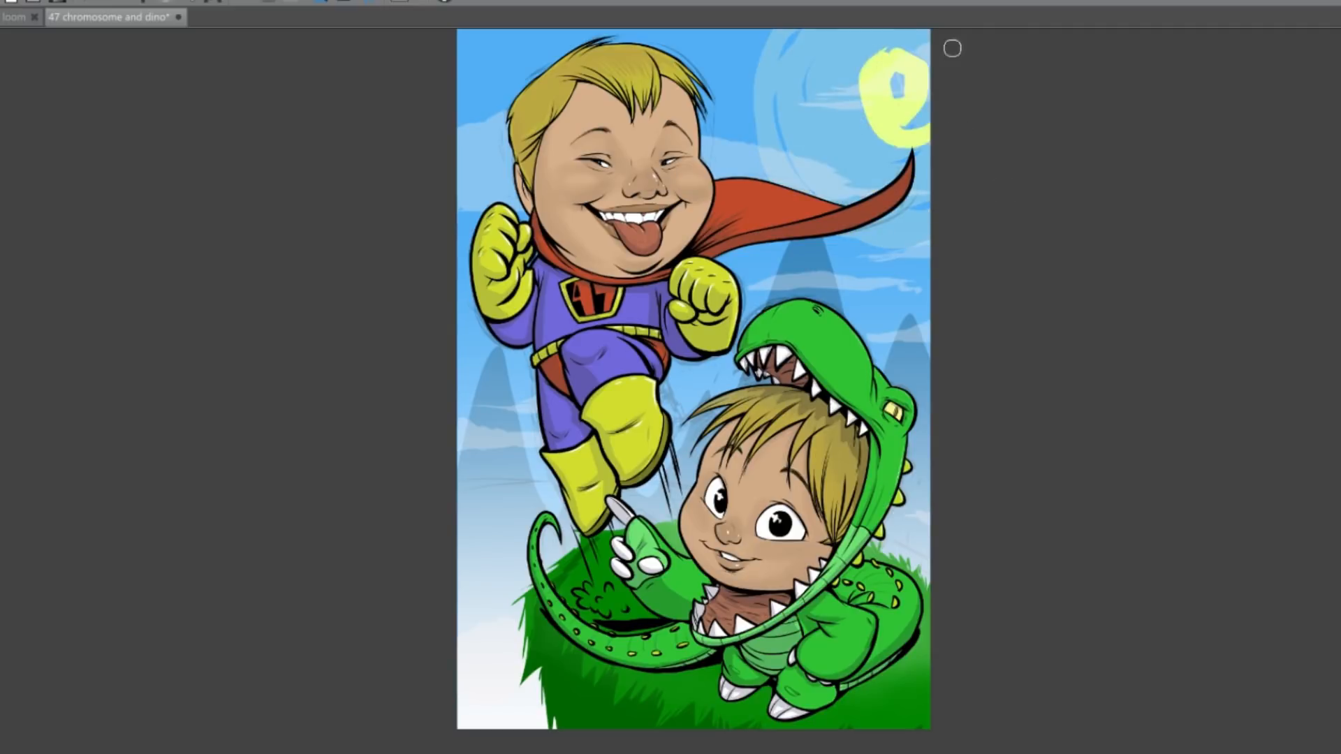
Step: Paint a swirling pale blue sun glow with curved brush strokes in the sky above the cape's tip
{"action": "left_click_drag", "start_coordinate": [910, 36], "coordinate": [918, 156]}
{"action": "left_click_drag", "start_coordinate": [820, 52], "coordinate": [887, 185]}
{"action": "left_click_drag", "start_coordinate": [880, 36], "coordinate": [827, 116]}
{"action": "left_click_drag", "start_coordinate": [803, 32], "coordinate": [794, 130]}
{"action": "left_click_drag", "start_coordinate": [784, 57], "coordinate": [860, 201]}
{"action": "left_click_drag", "start_coordinate": [901, 49], "coordinate": [803, 125]}
{"action": "key", "text": "Down"}
{"action": "key", "text": "Down"}
{"action": "key", "text": "Down"}
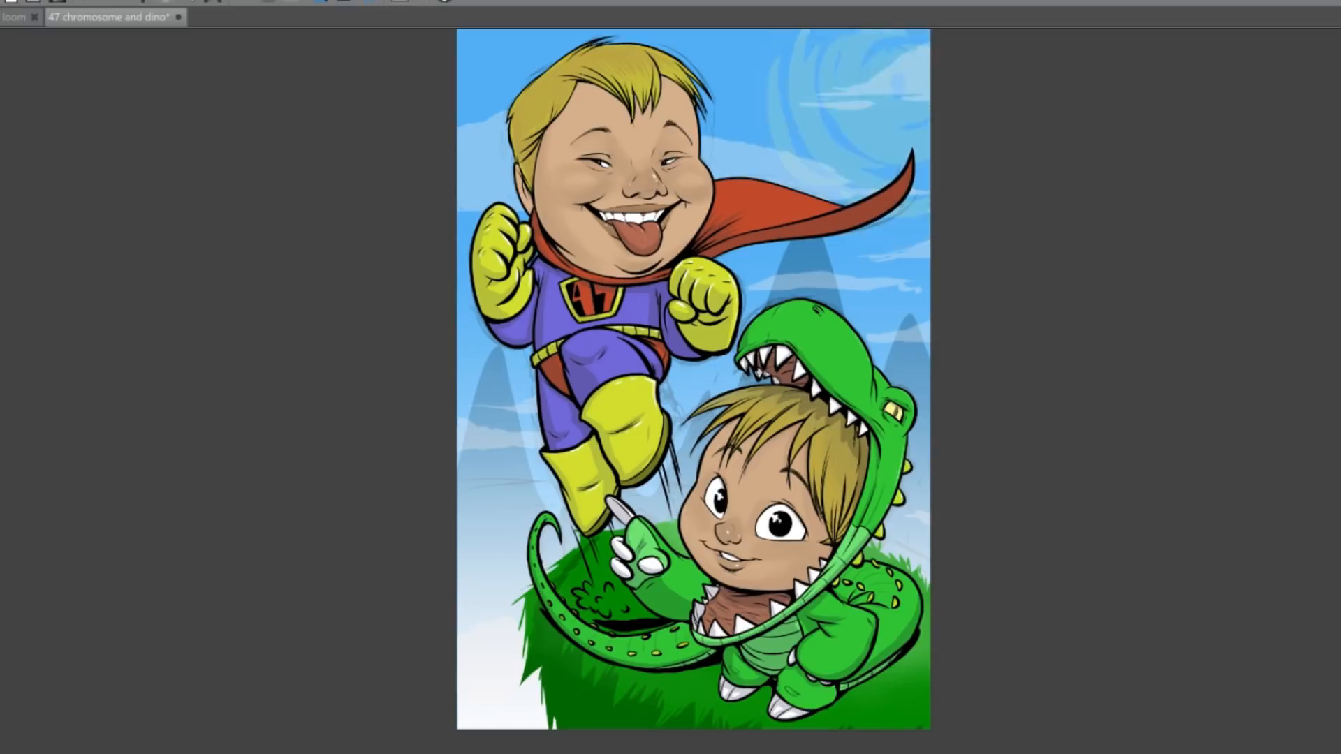
{"action": "scroll", "coordinate": [293, 218], "scroll_direction": "up", "scroll_amount": 3}
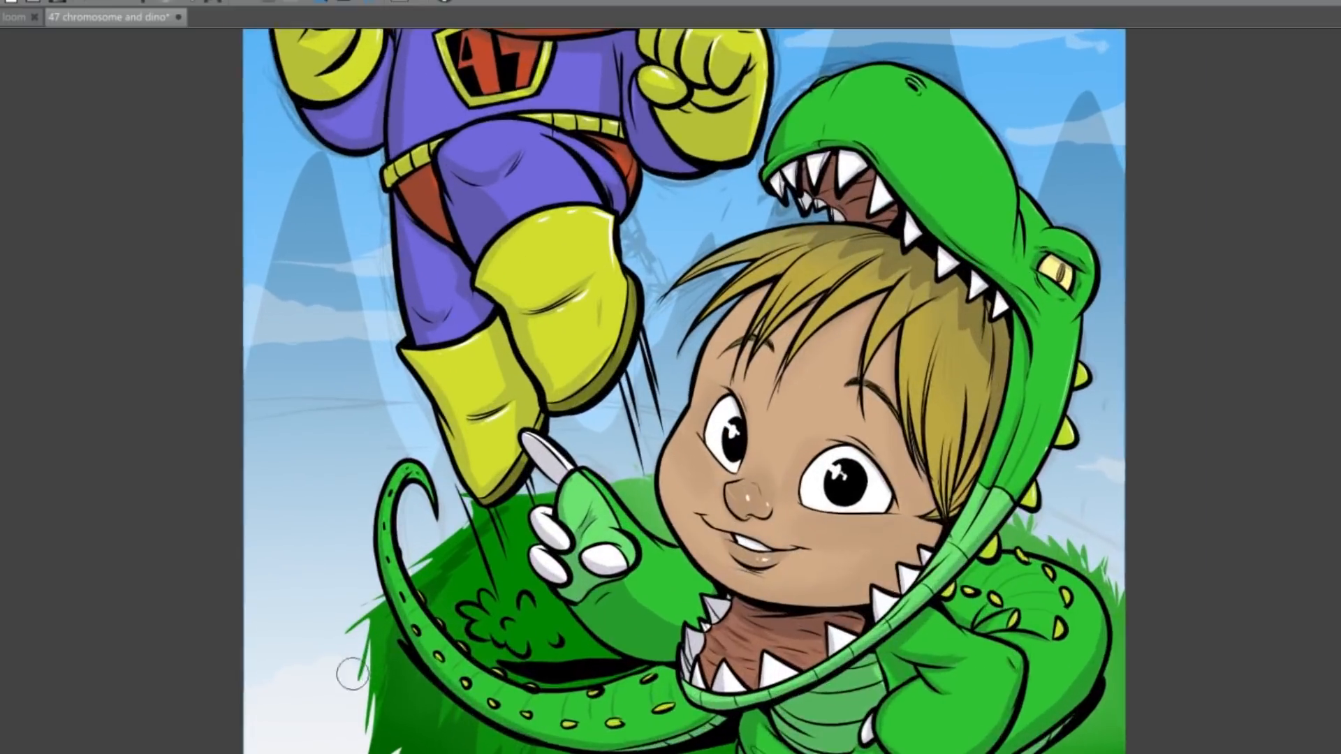